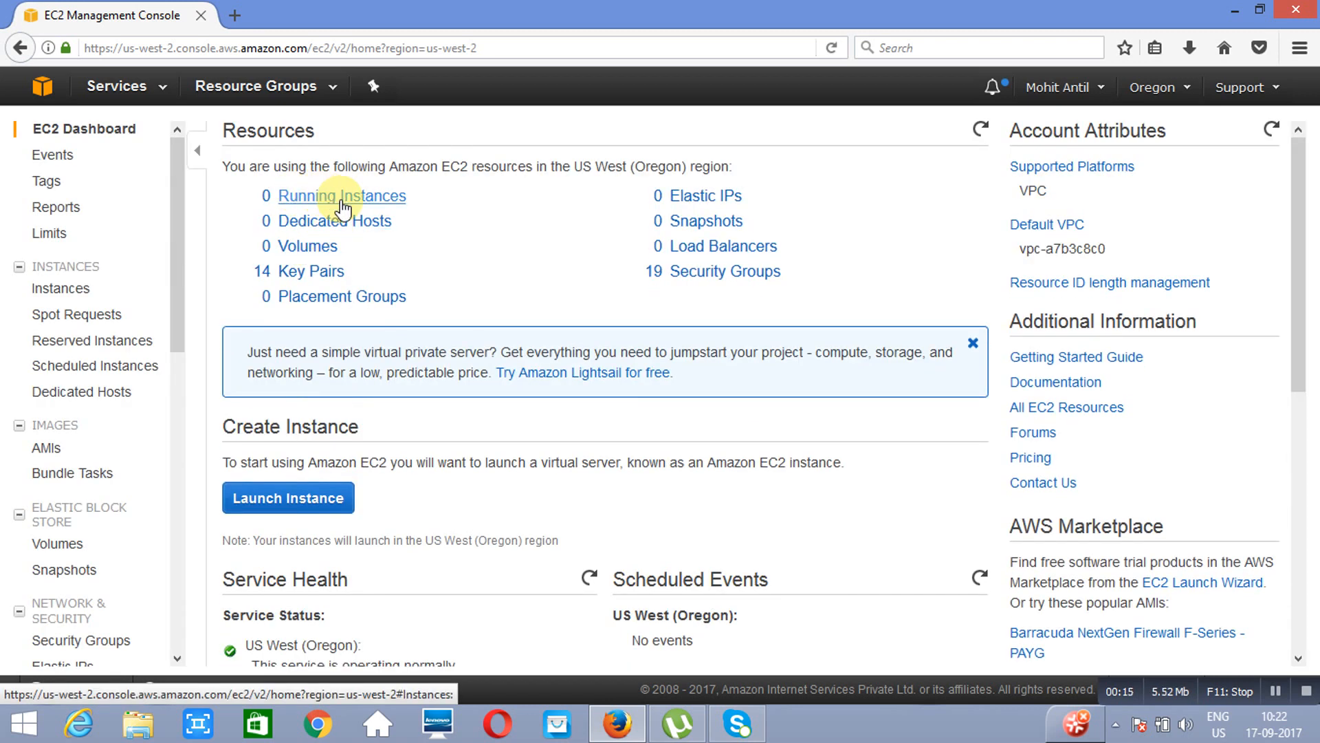
Start launching a new EC2 instance and choose the Amazon Linux AMI 2017.03.1 (HVM), SSD Volume Type image
click(285, 508)
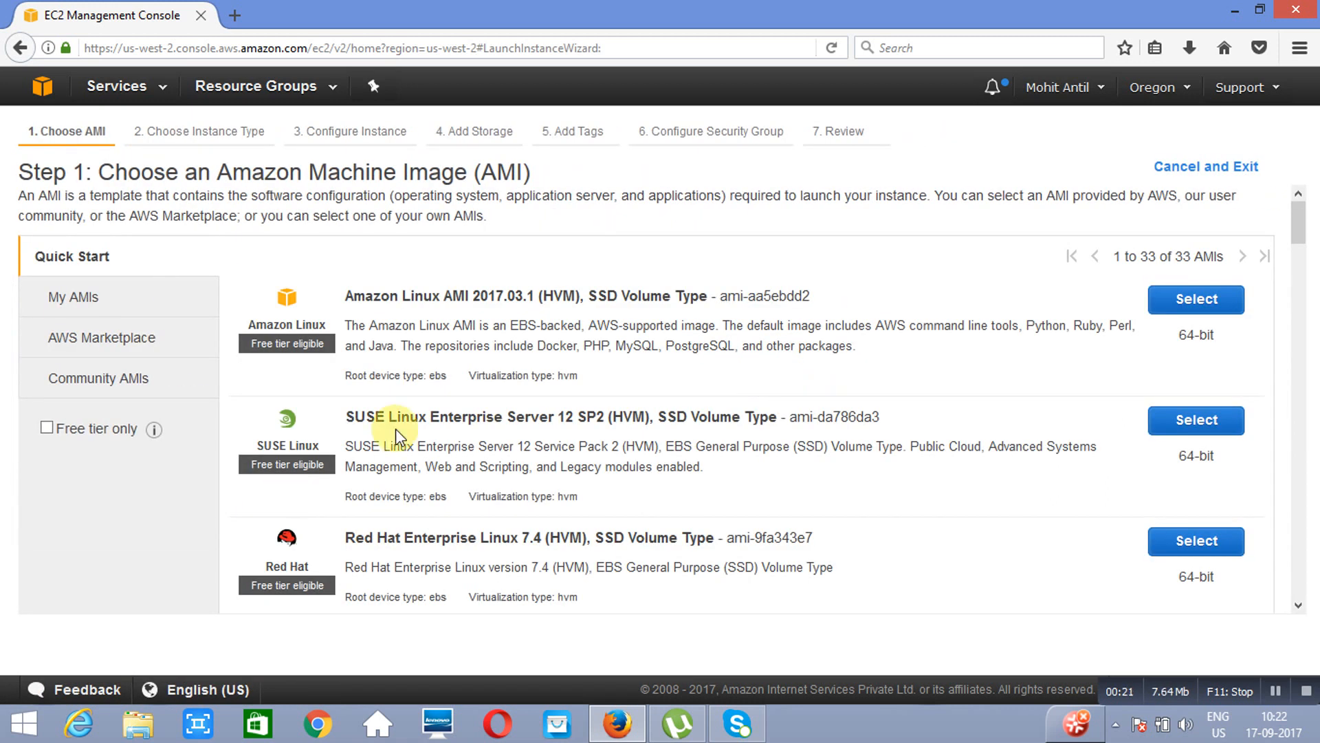
triple_click(223, 172)
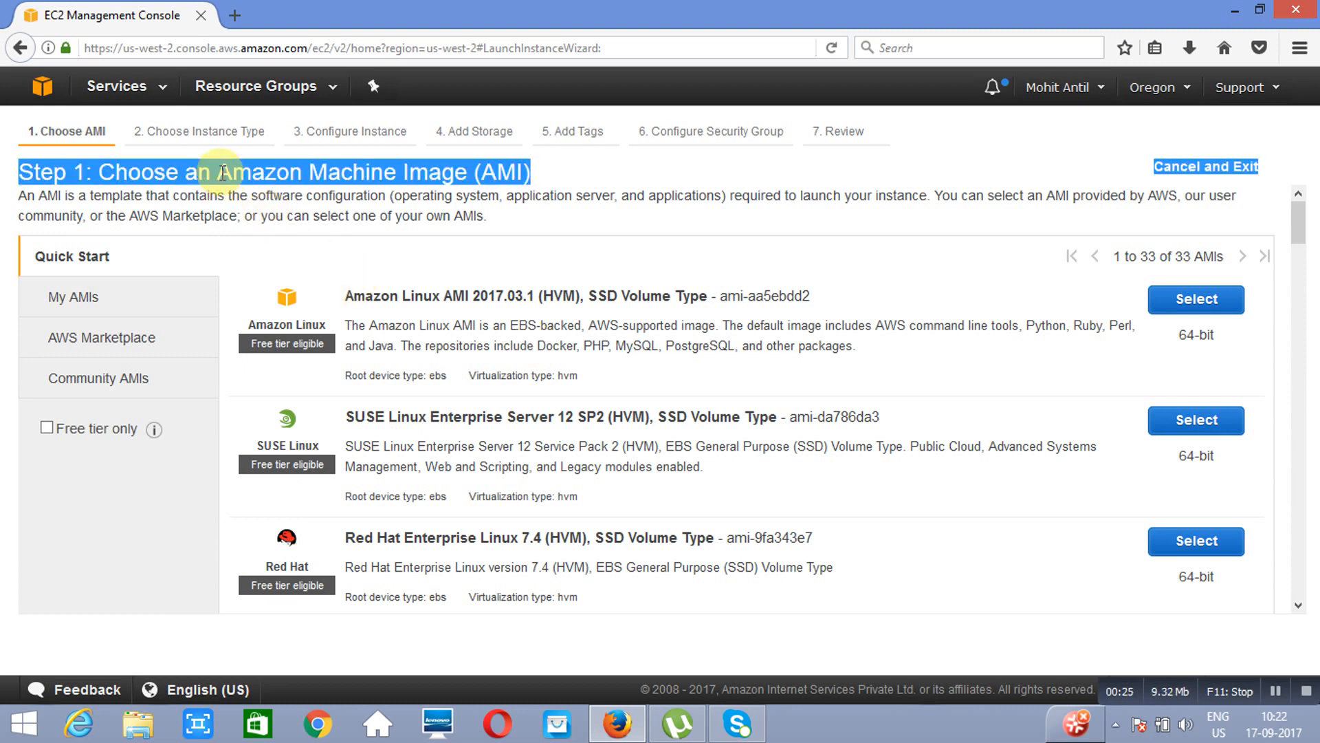
click(816, 261)
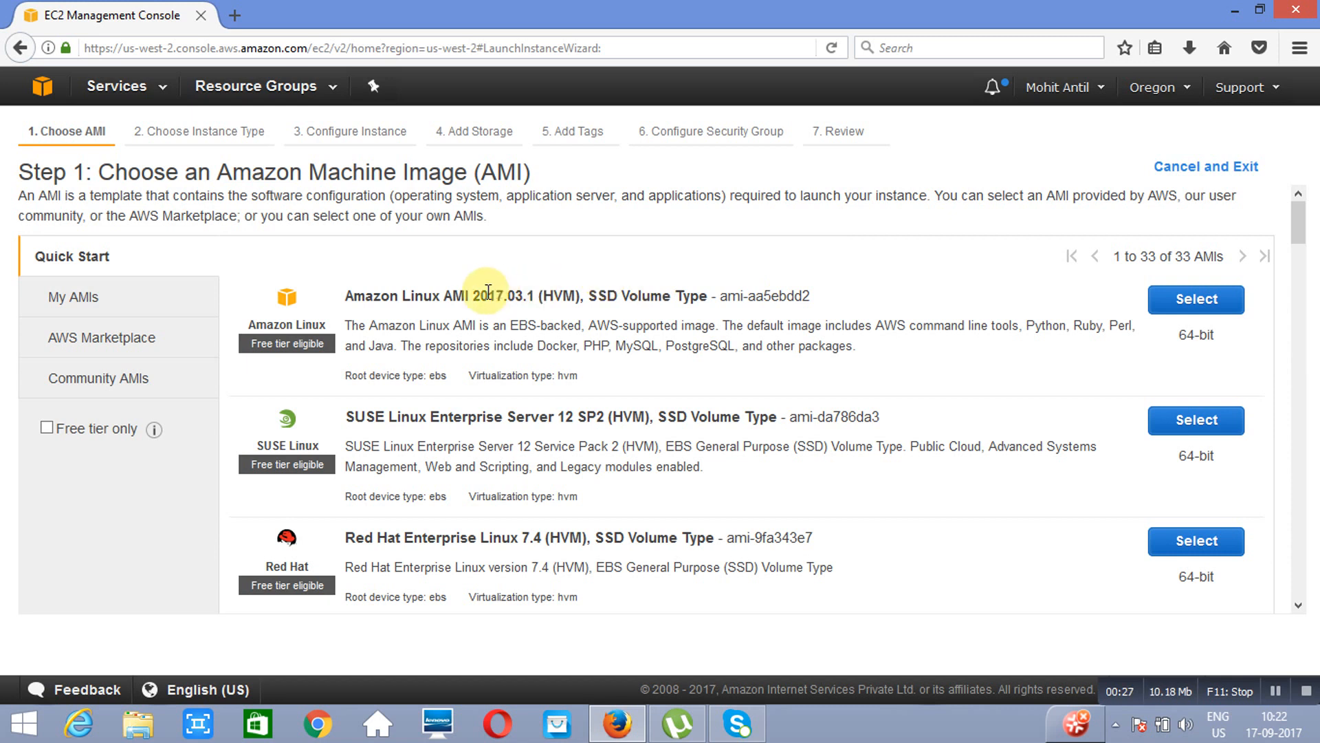
click(1298, 605)
click(1298, 606)
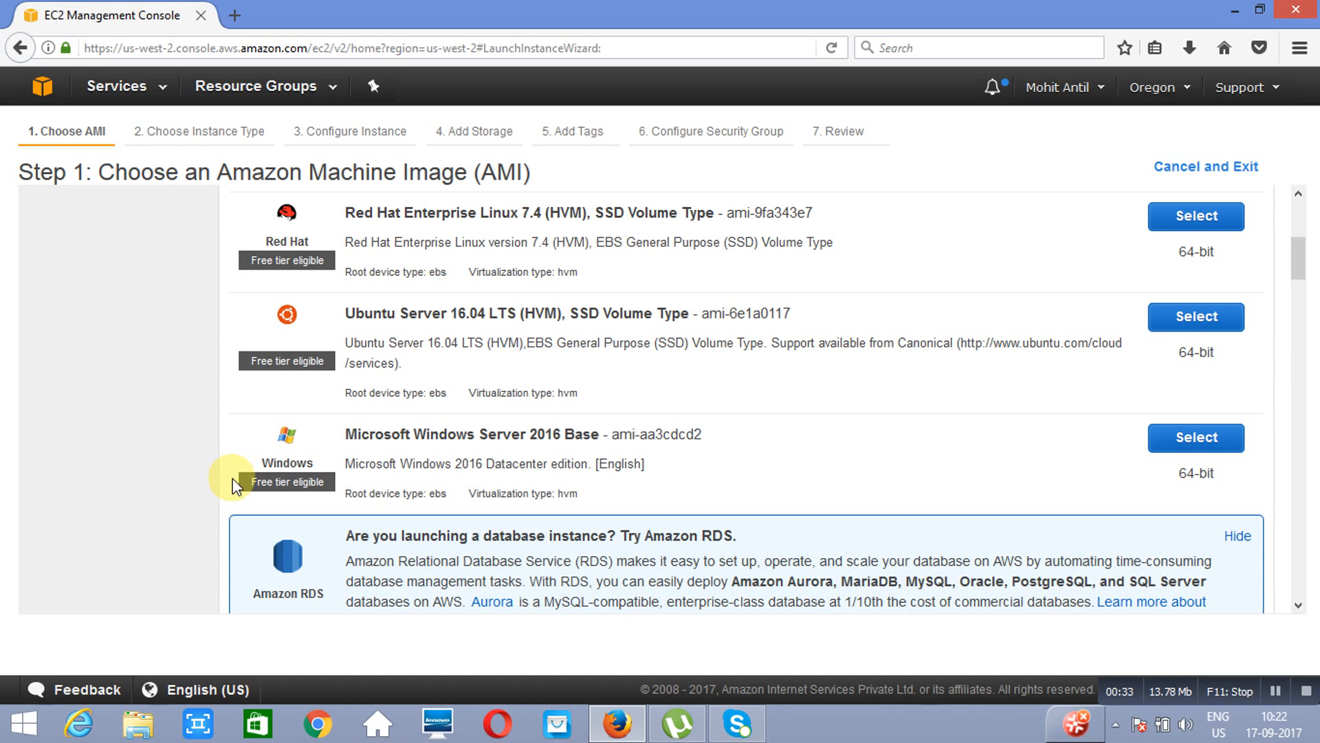
click(1298, 195)
click(1299, 210)
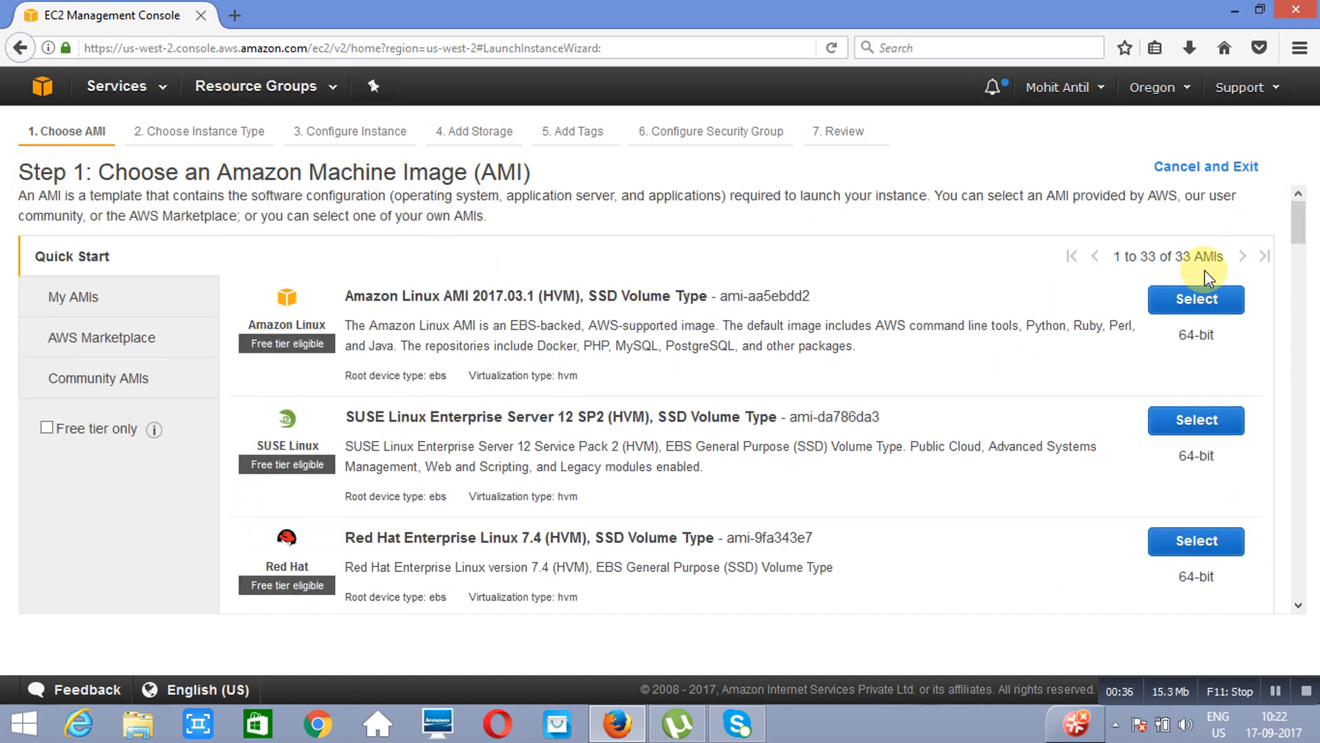
click(1200, 306)
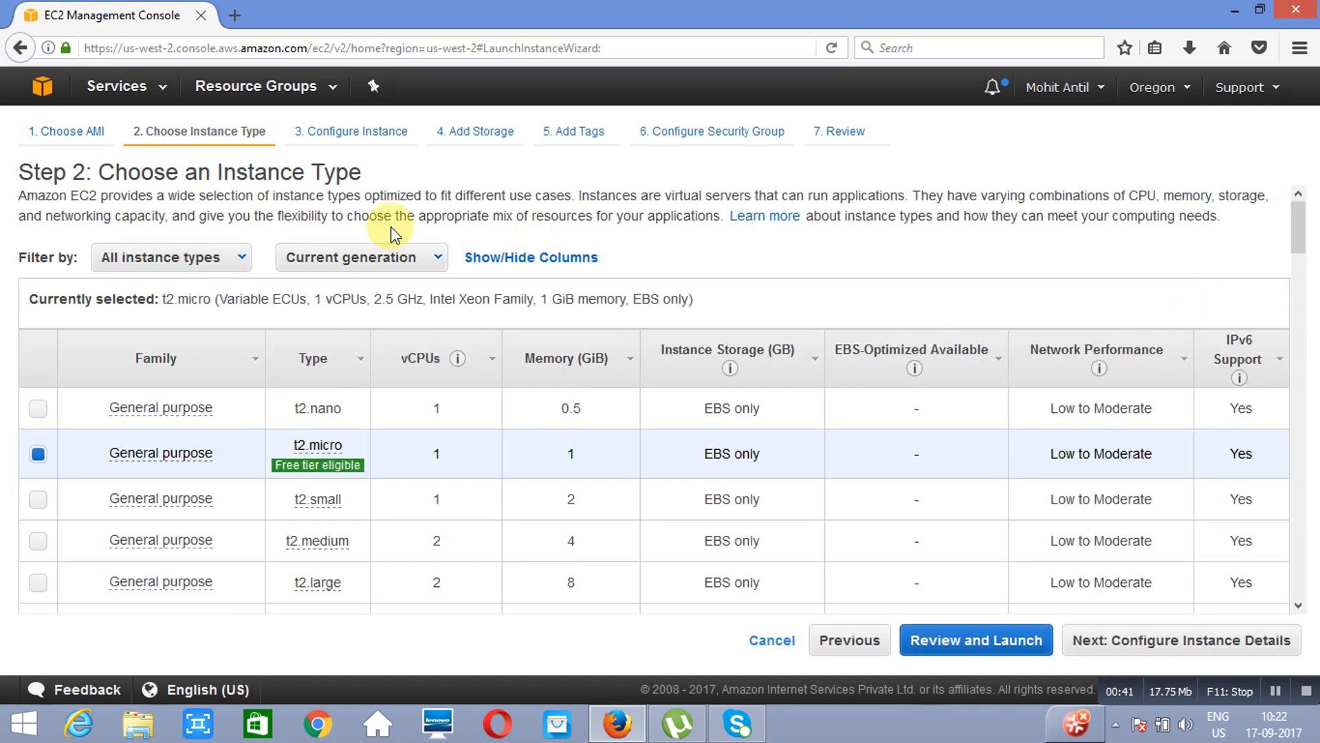
Browse the available instance types and select the memory optimized x1e.32xlarge type
triple_click(251, 171)
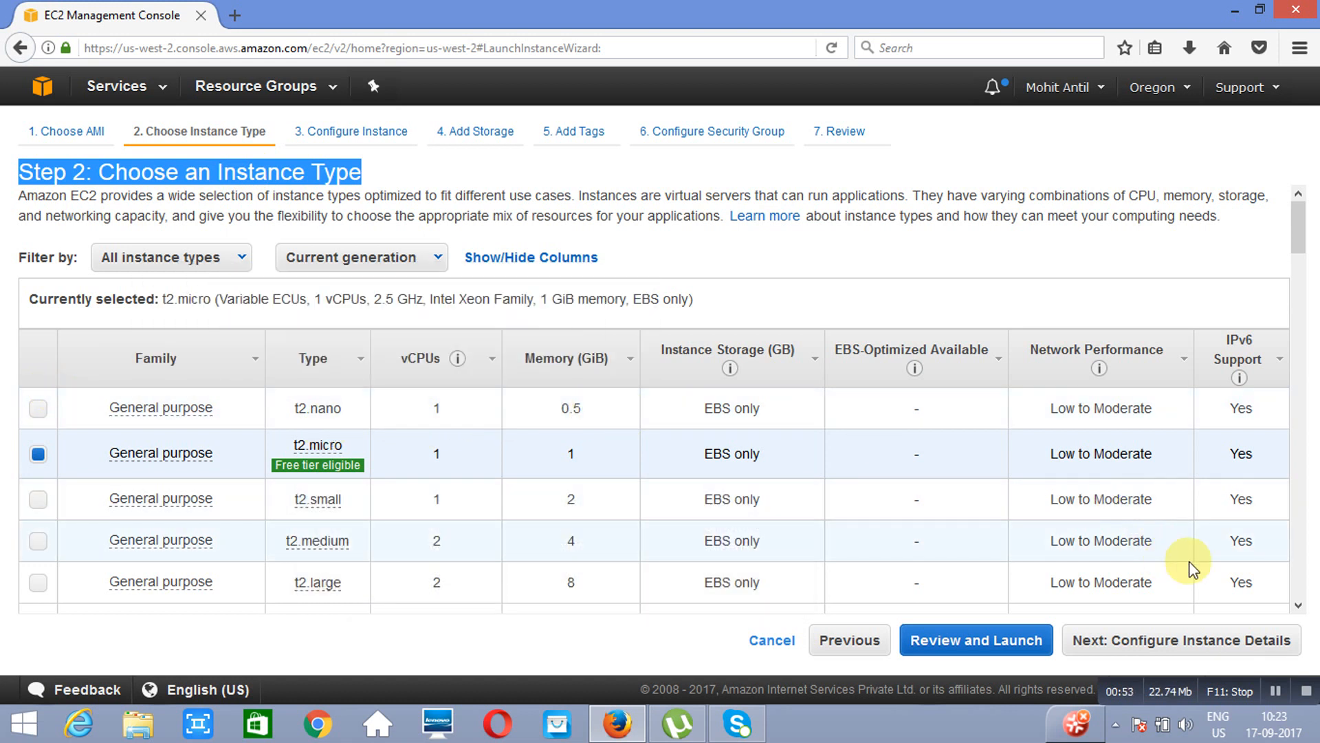
scroll(1303, 588, down, 15)
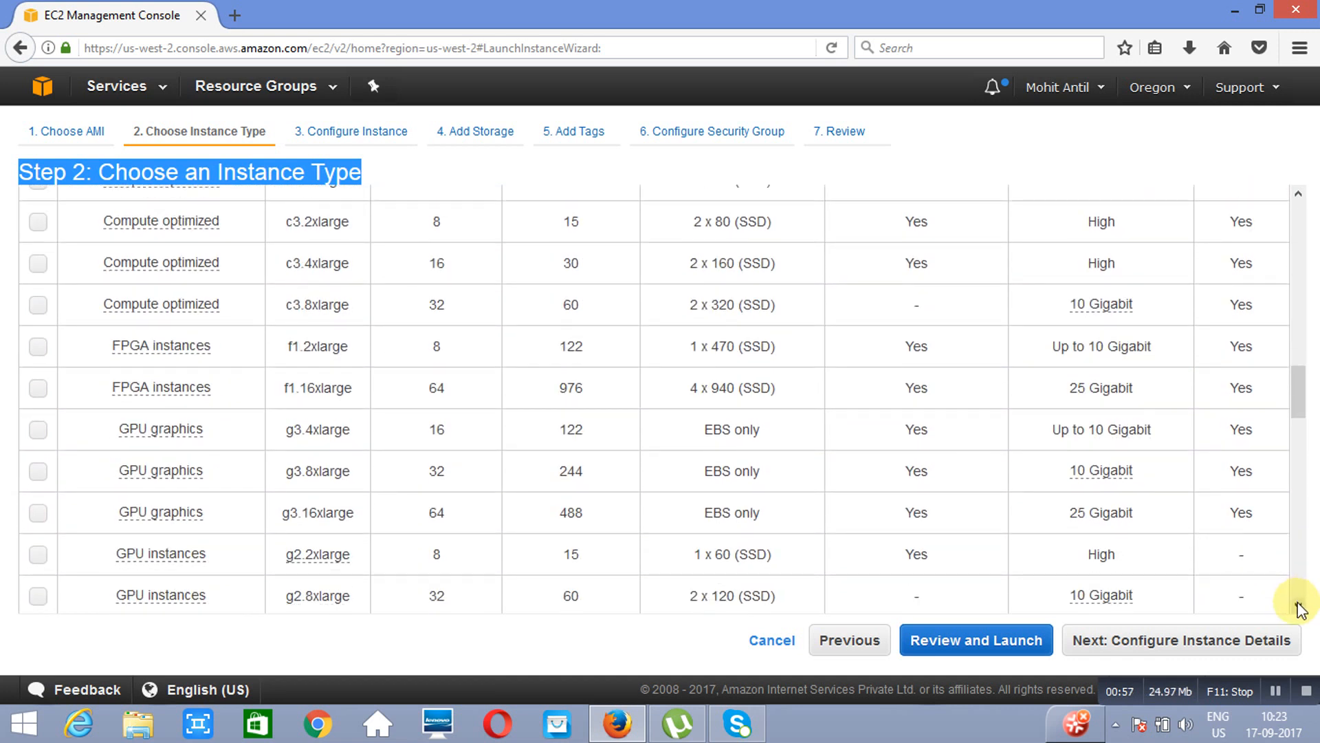
scroll(1303, 598, down, 7)
scroll(1300, 608, down, 13)
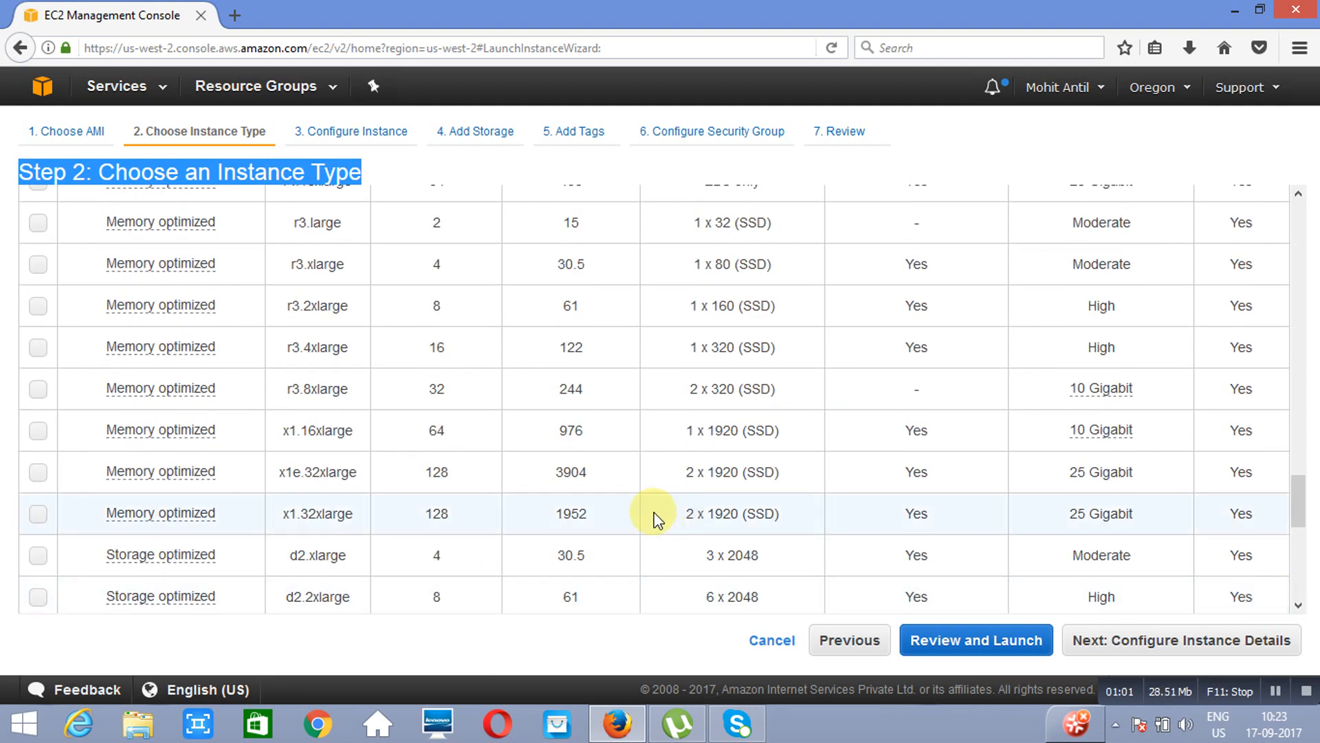
click(43, 471)
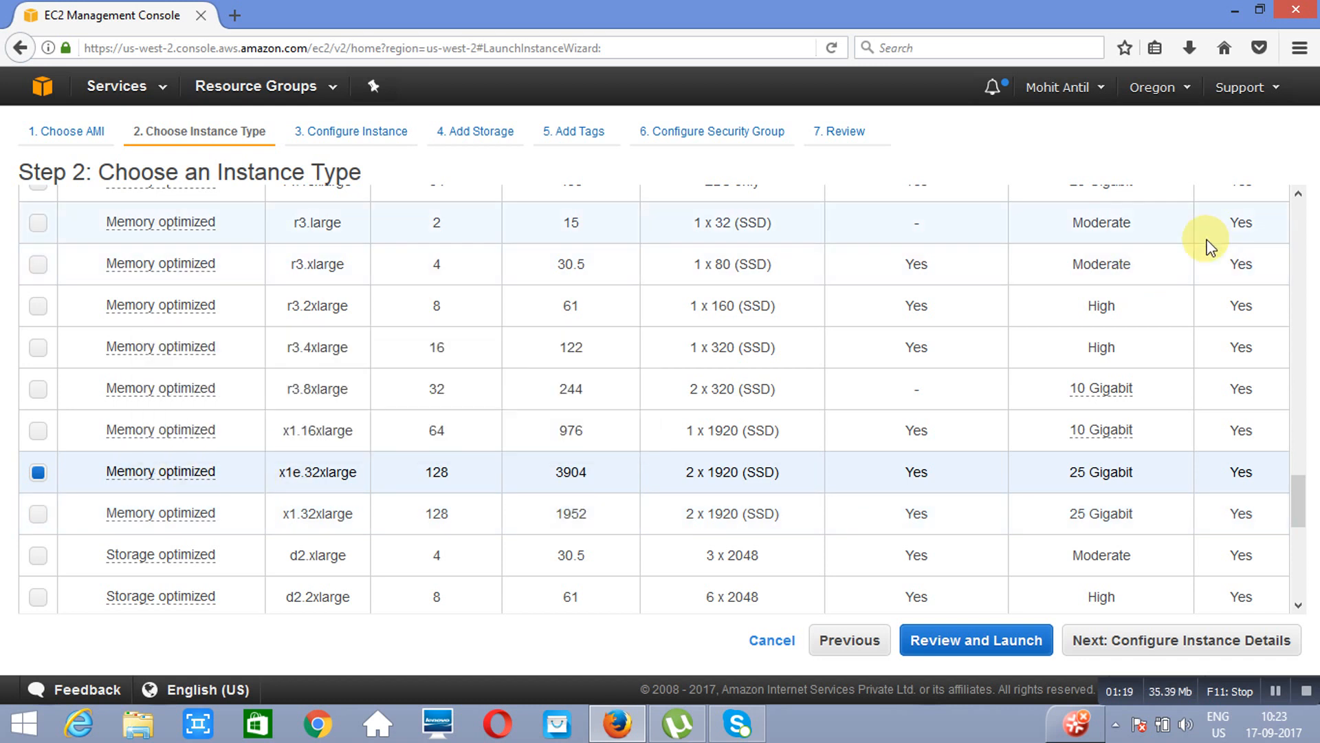
Select the free tier eligible t2.micro instance type and continue to the instance details
scroll(1299, 206, up, 15)
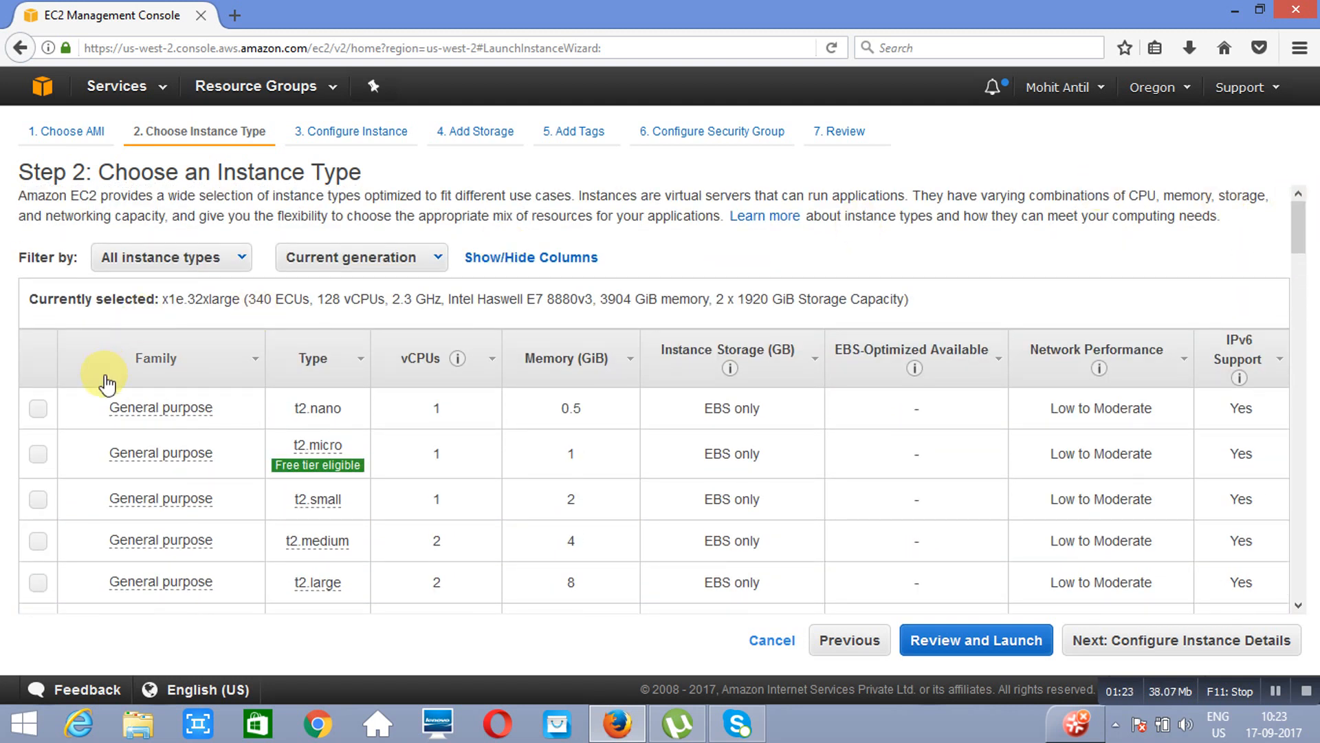
click(39, 454)
mouse_move(322, 469)
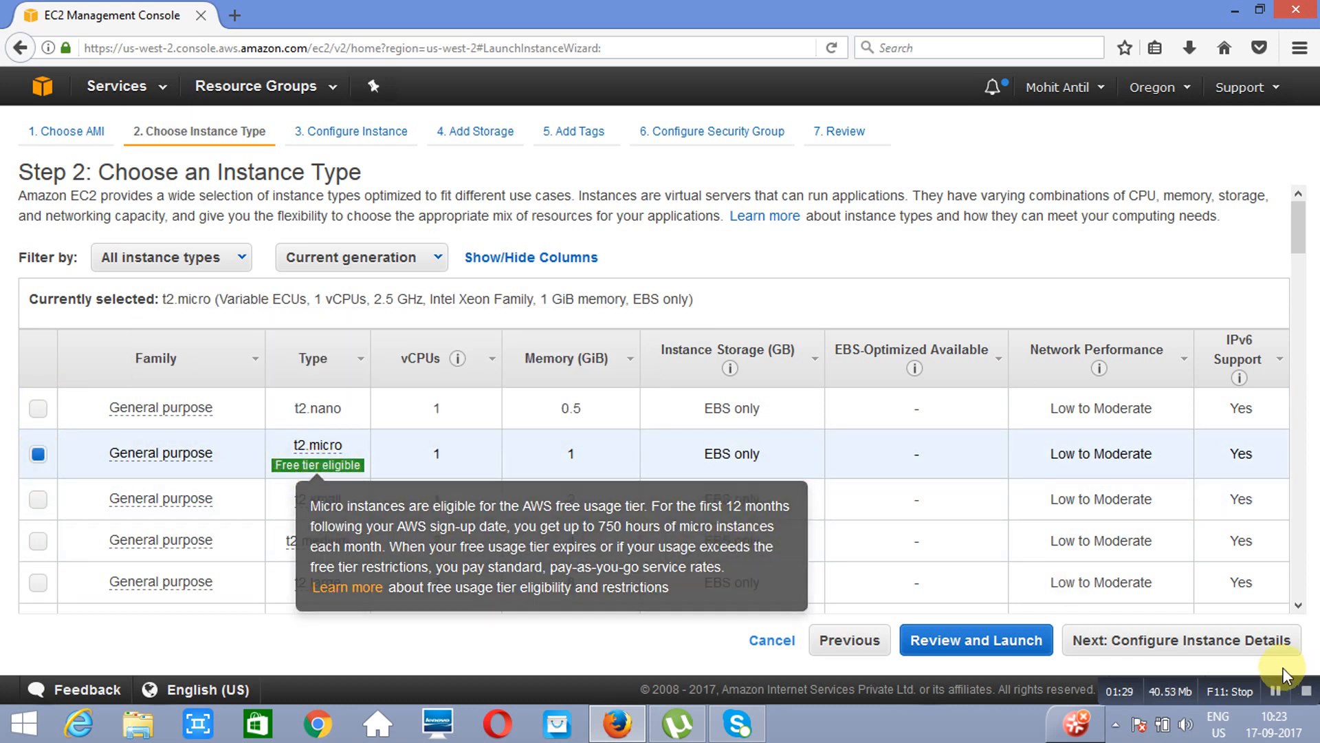
click(1183, 643)
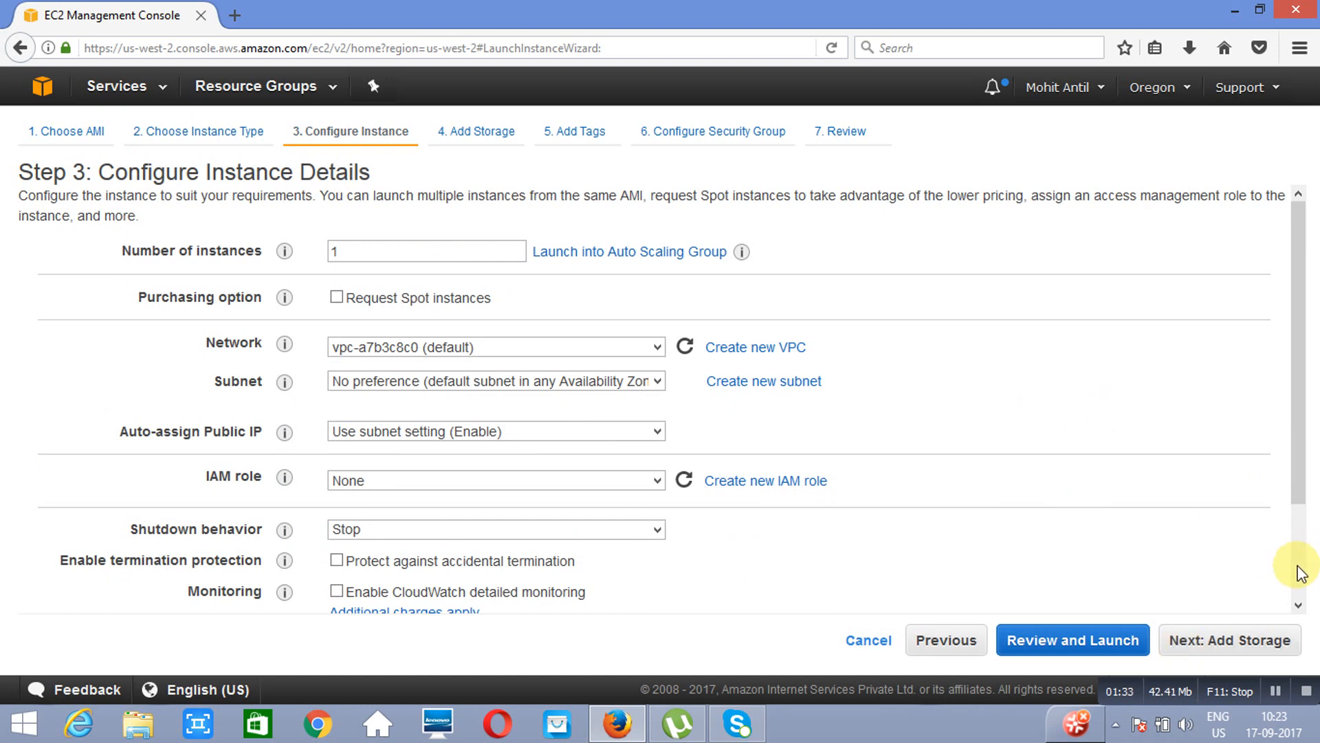
Accept the default instance details and root volume storage settings, and proceed to the tags
scroll(1297, 570, down, 3)
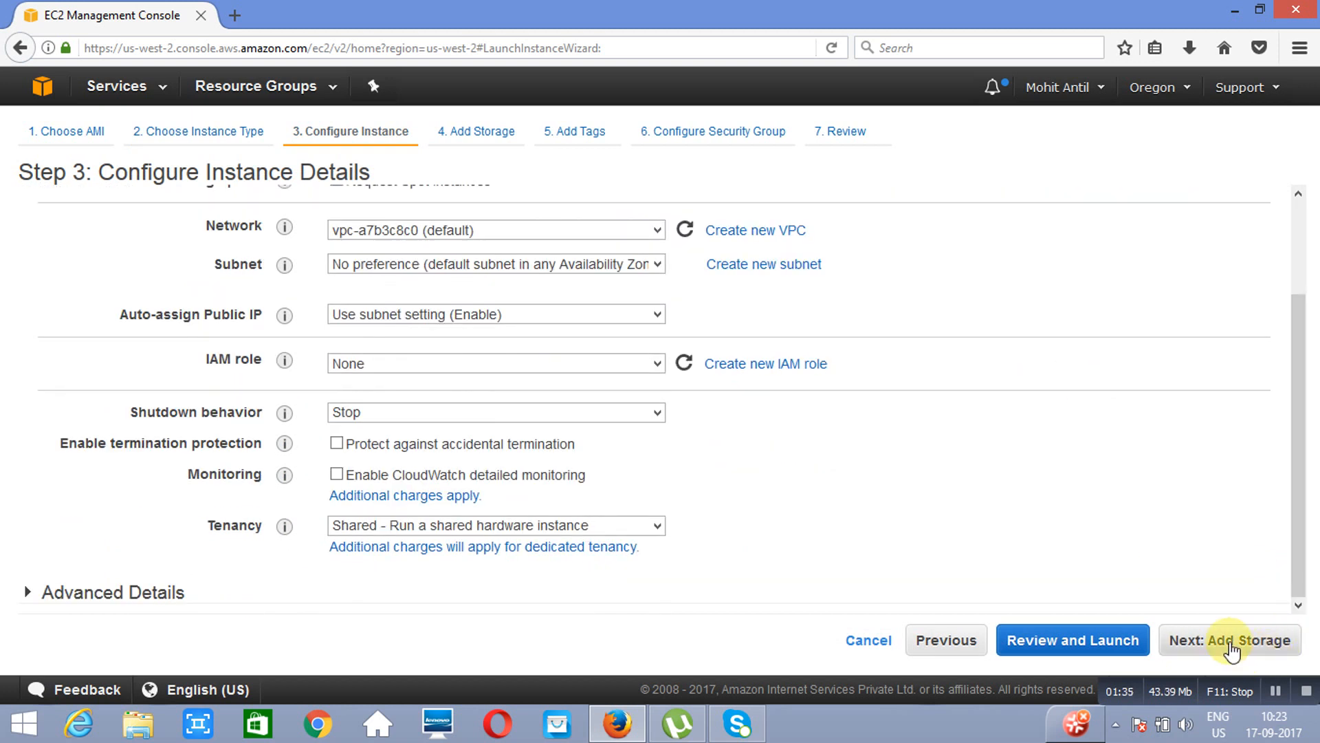
click(1231, 643)
click(461, 344)
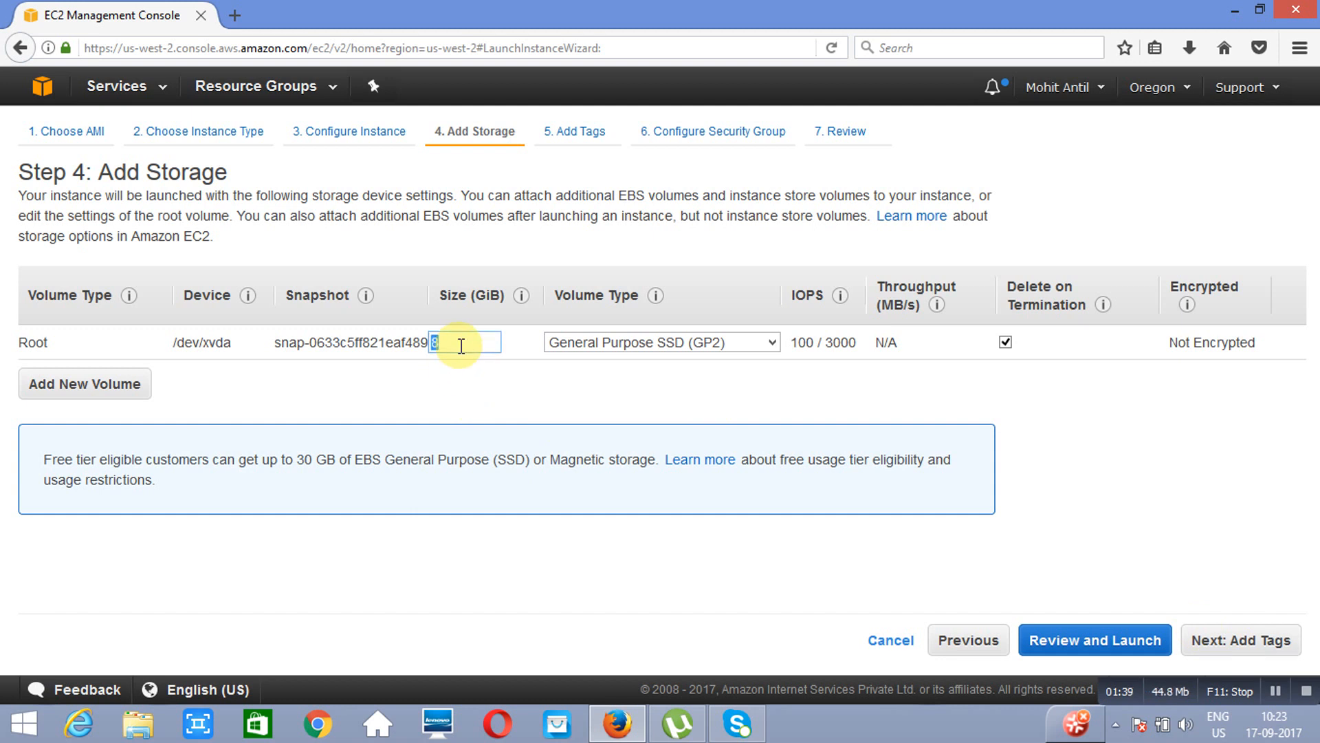
click(445, 218)
double_click(424, 215)
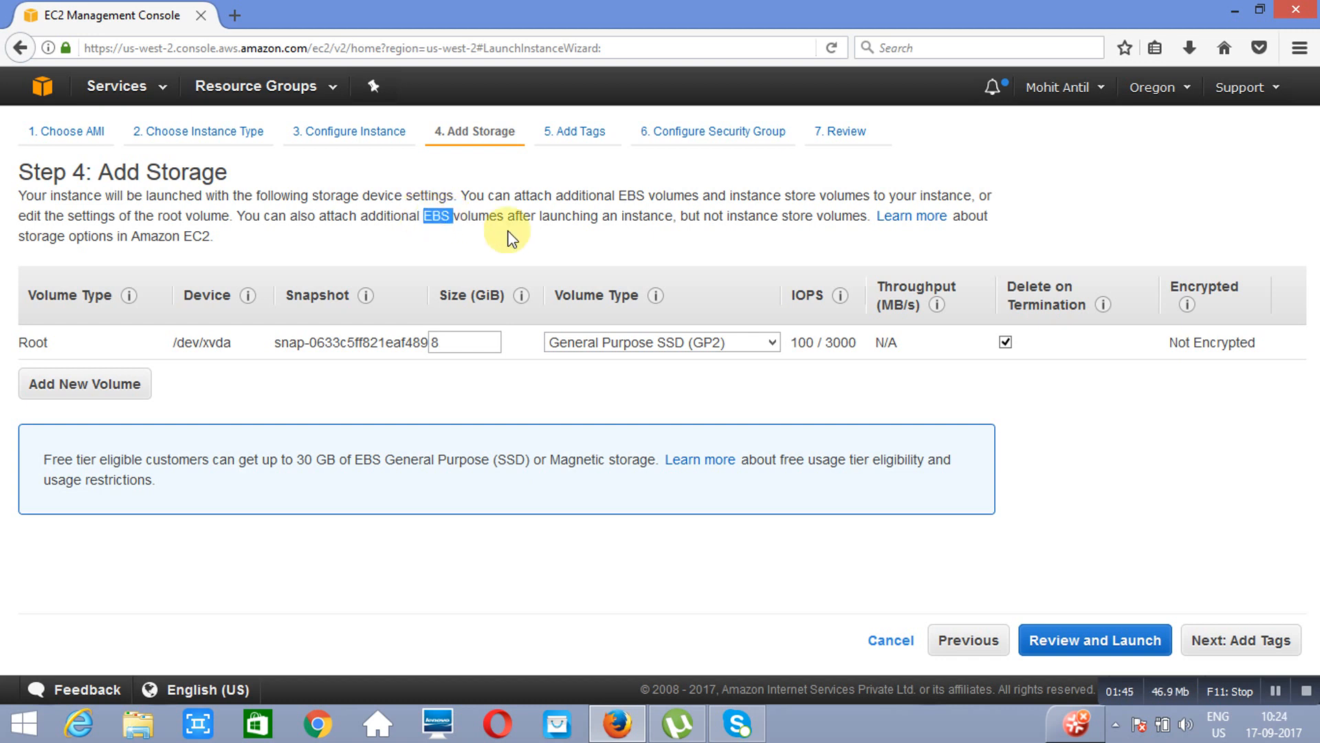
click(1255, 649)
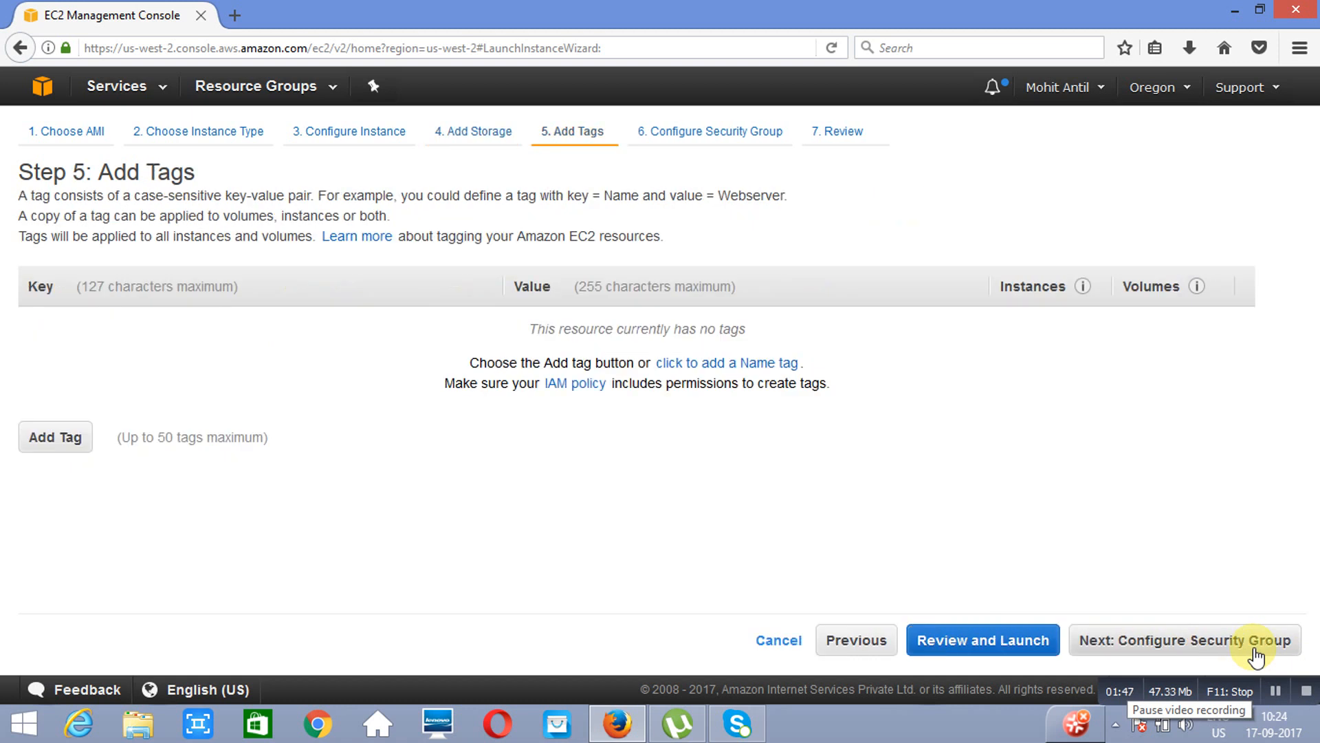
Add a tag with the key Name and the value Server 1, and continue to the security group configuration
click(71, 446)
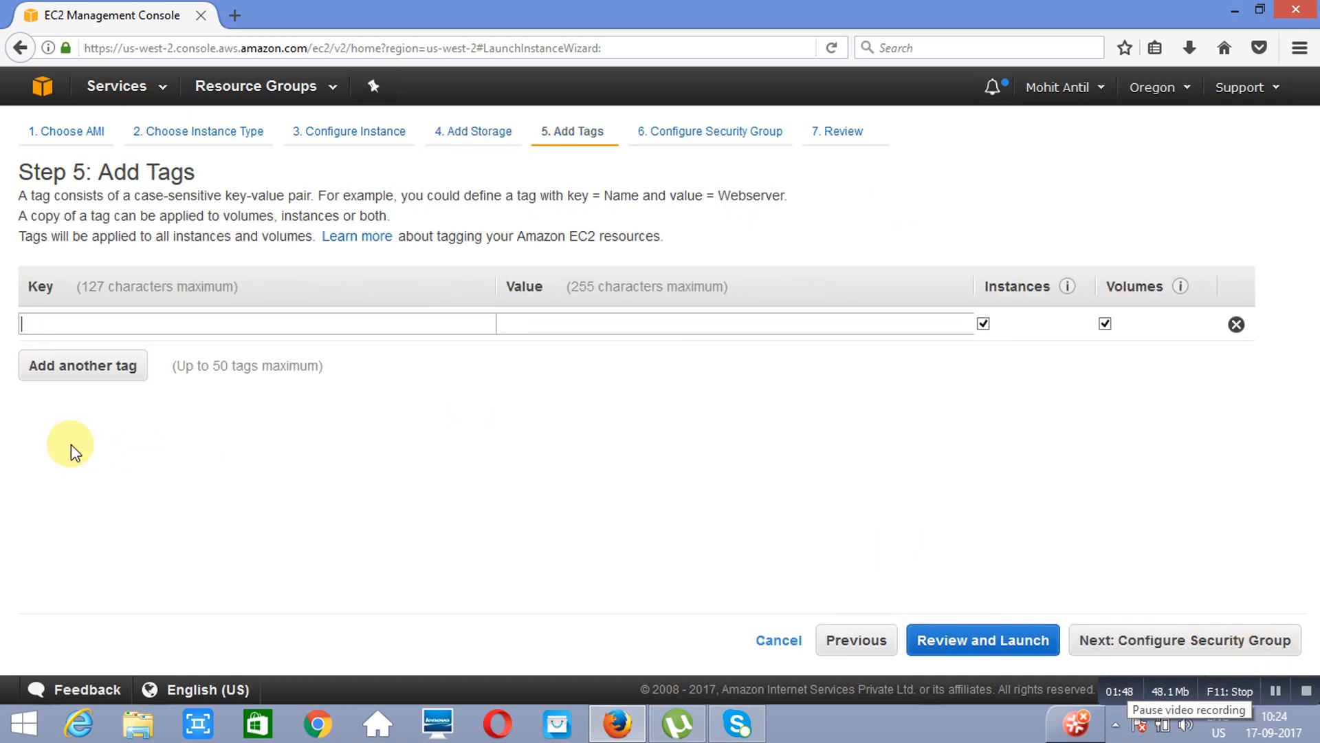
text(Name)
key(Tab)
text(SErv)
key(BackSpace)
key(BackSpace)
key(BackSpace)
text(erver )
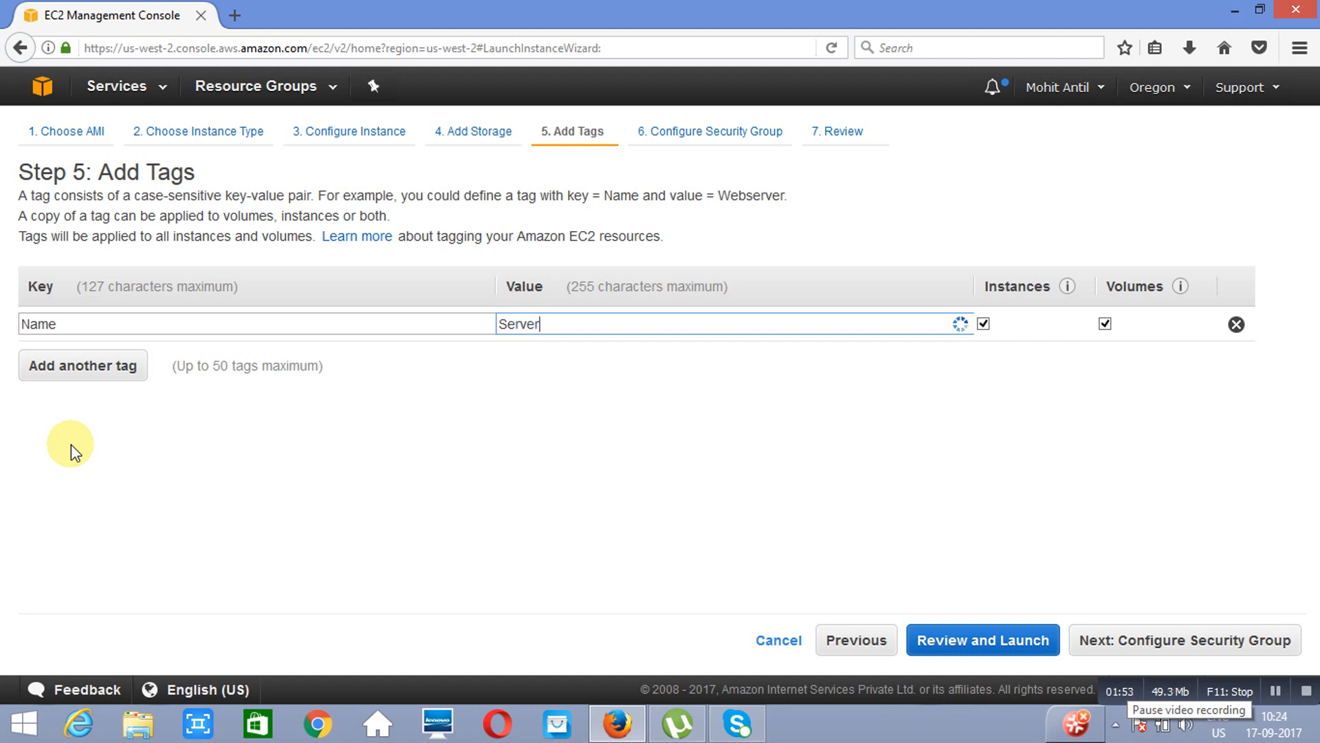
text(1)
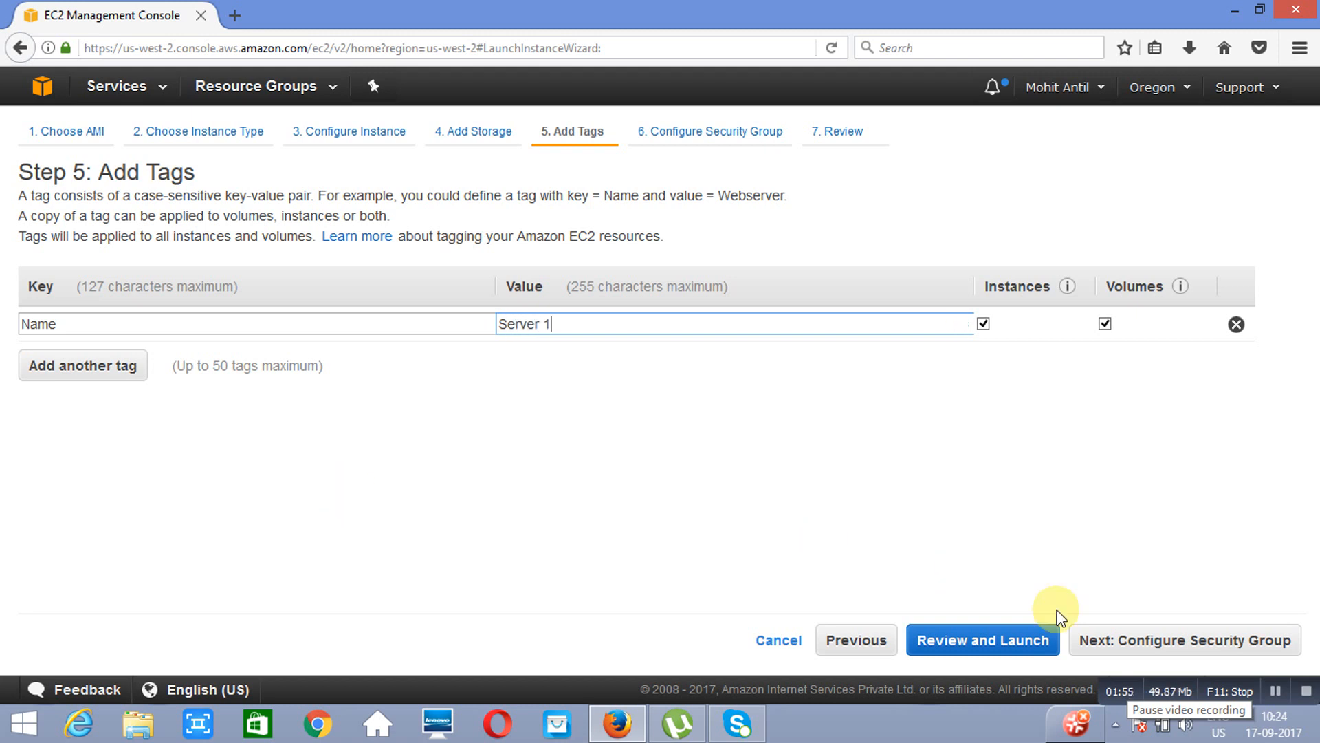
click(1201, 640)
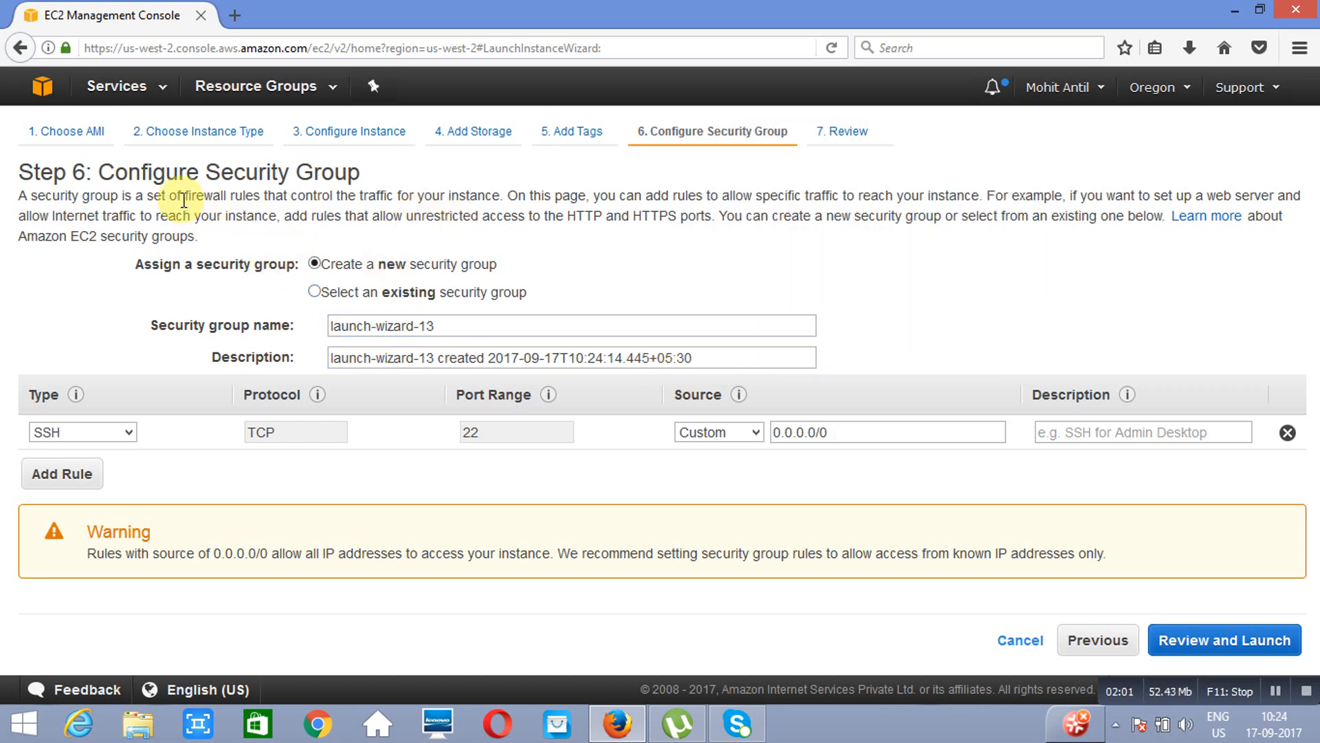
Add an NFS rule with the source 0.0.0.0/0 to the new security group
triple_click(268, 201)
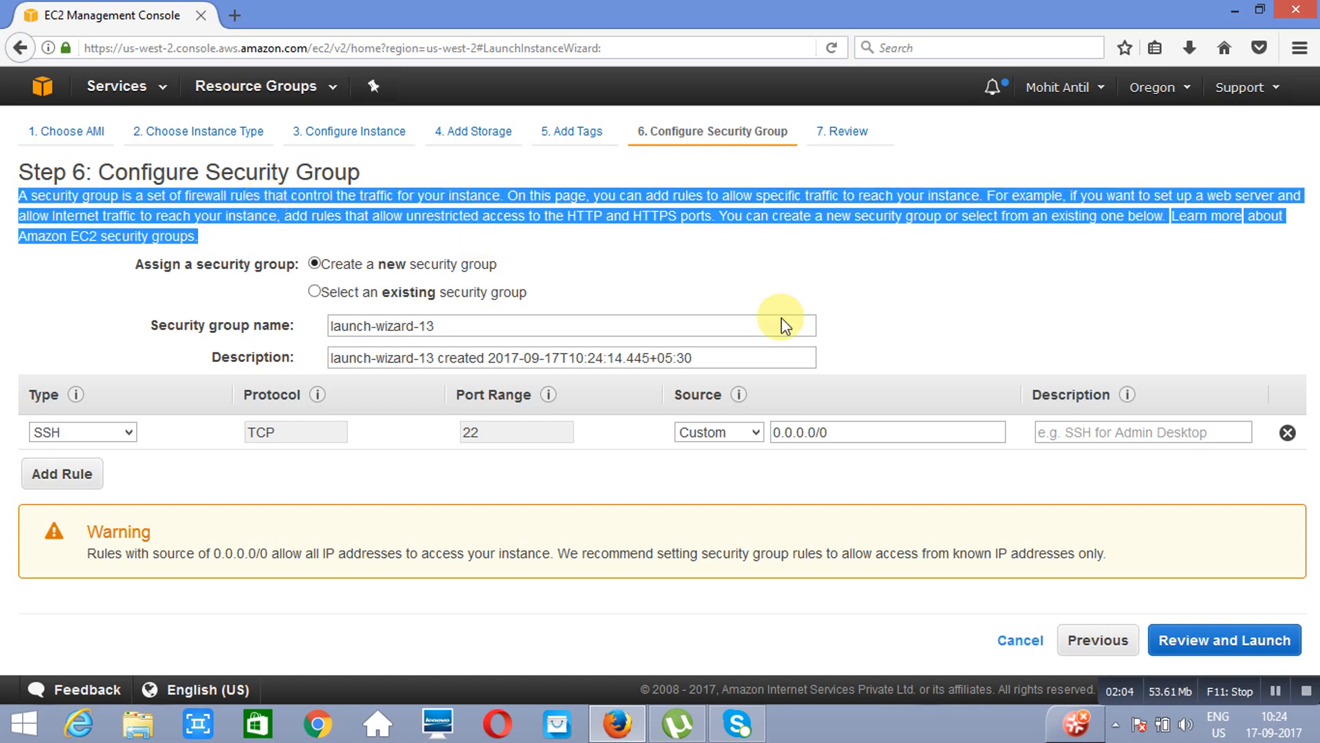
click(819, 253)
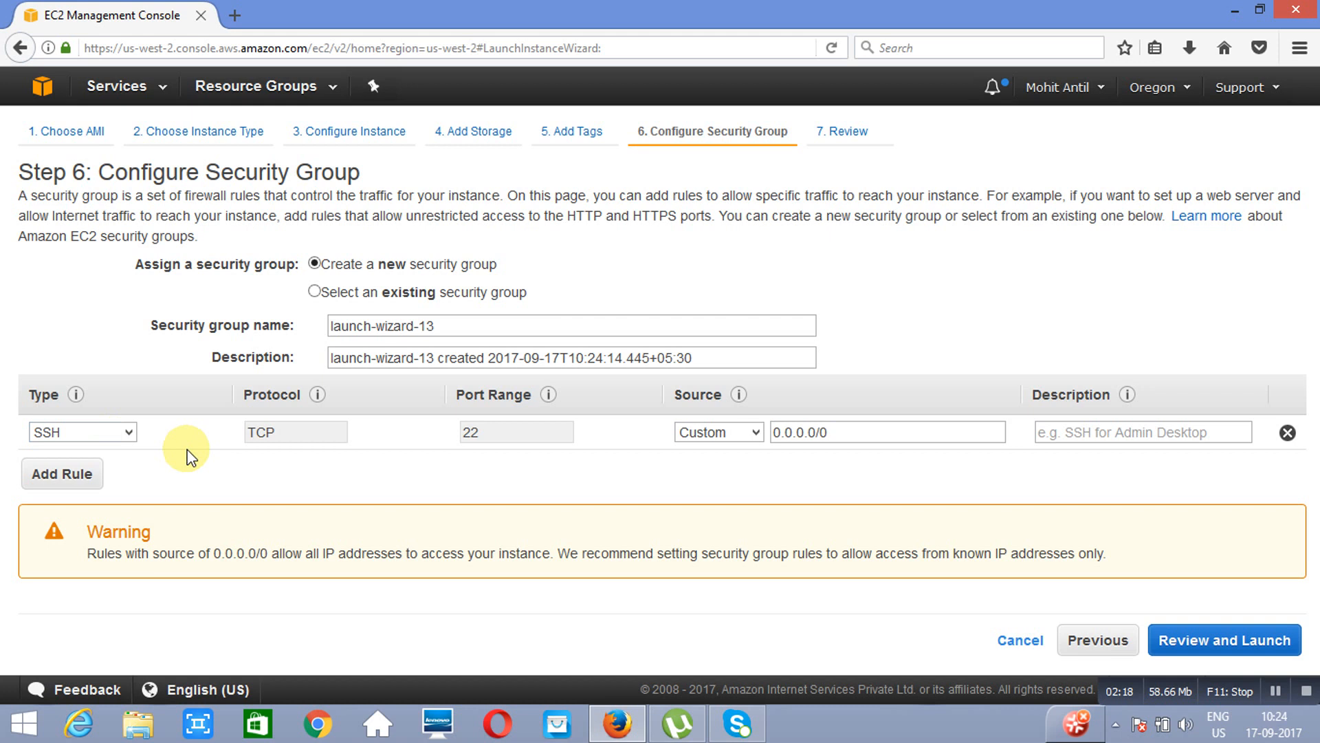
click(64, 474)
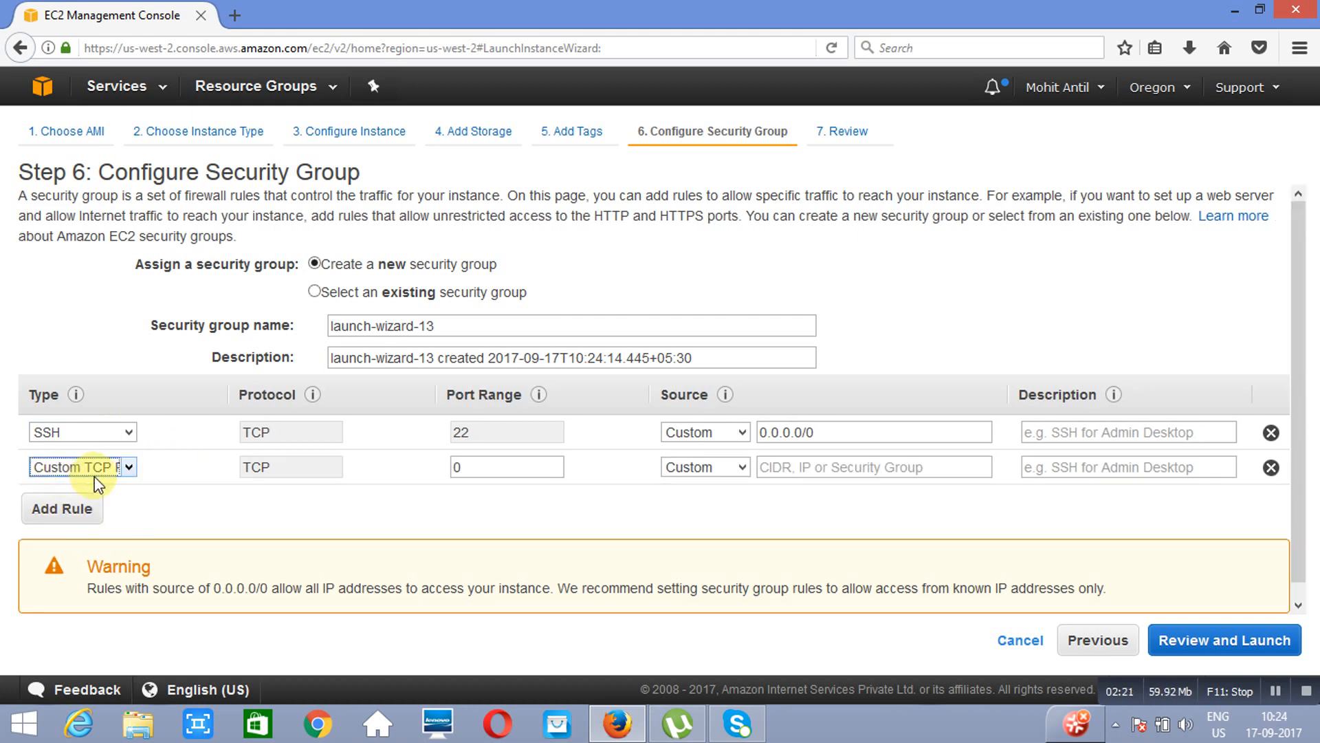
click(129, 470)
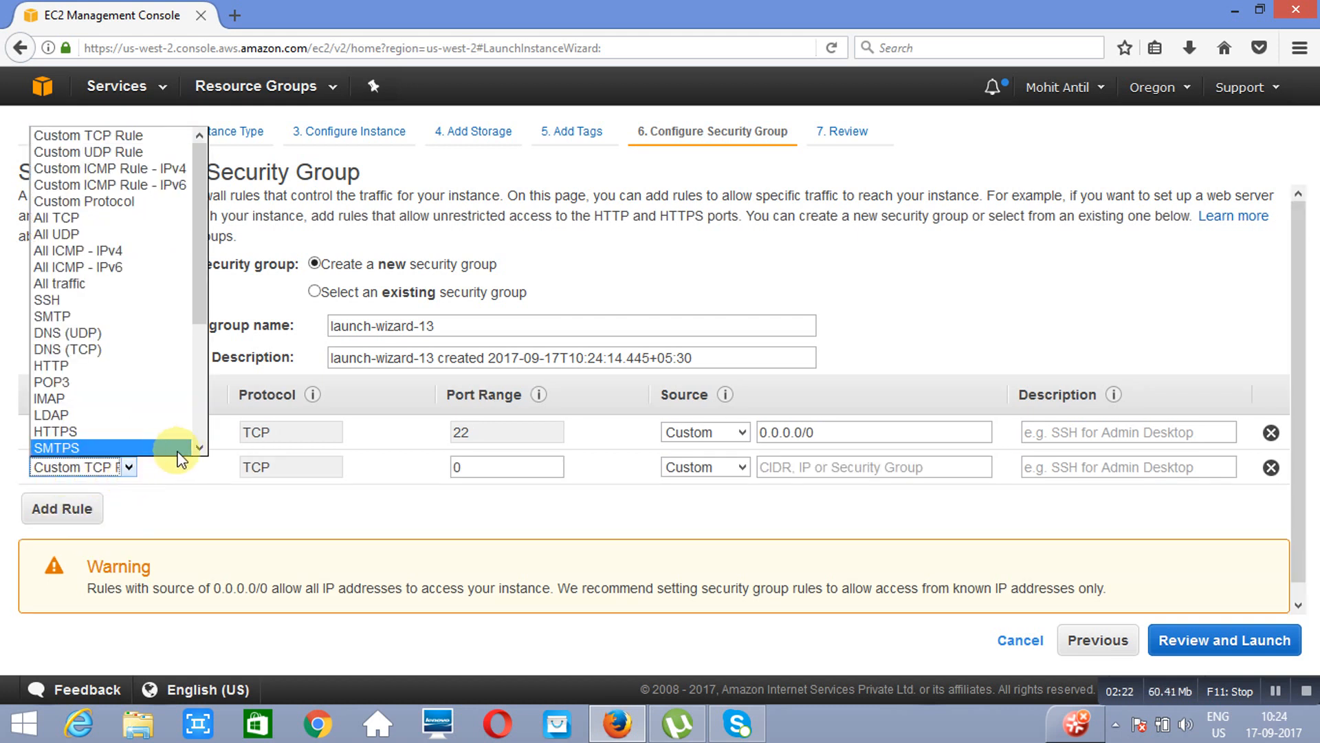
scroll(199, 451, down, 1)
scroll(200, 450, down, 2)
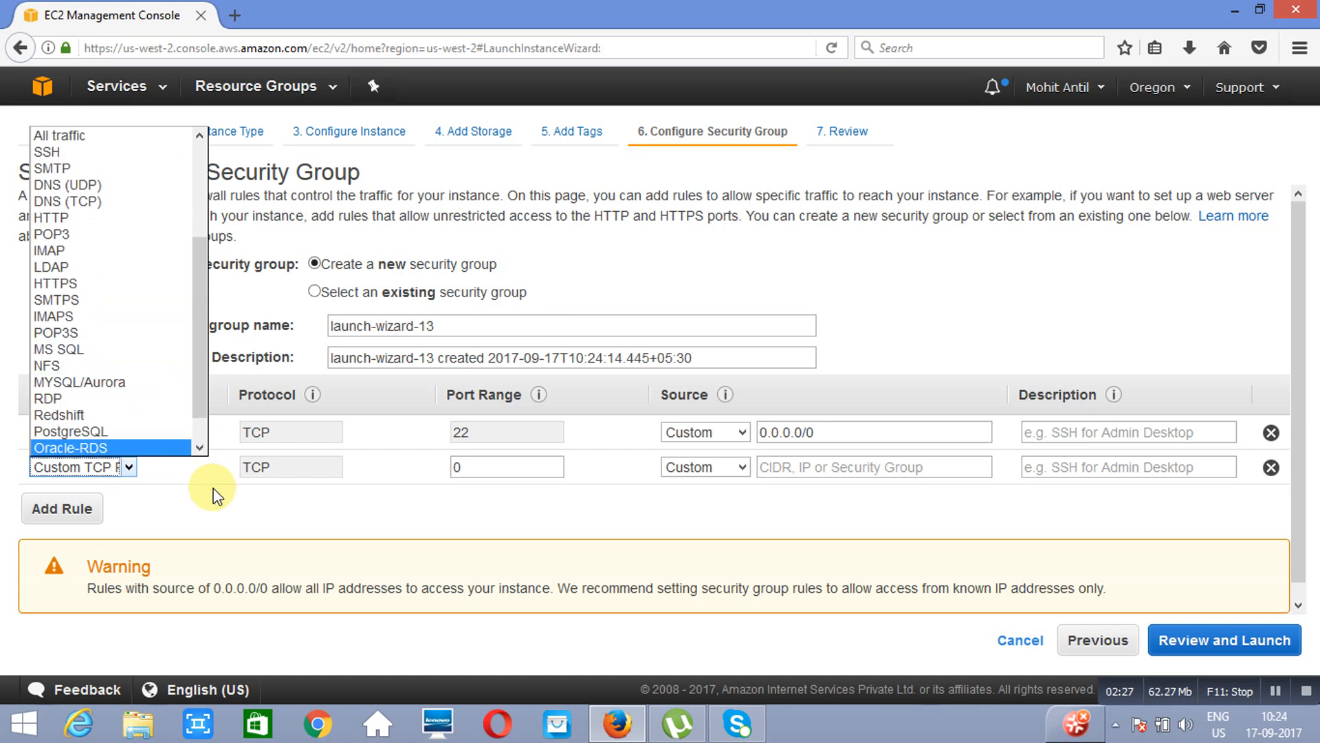
key(n)
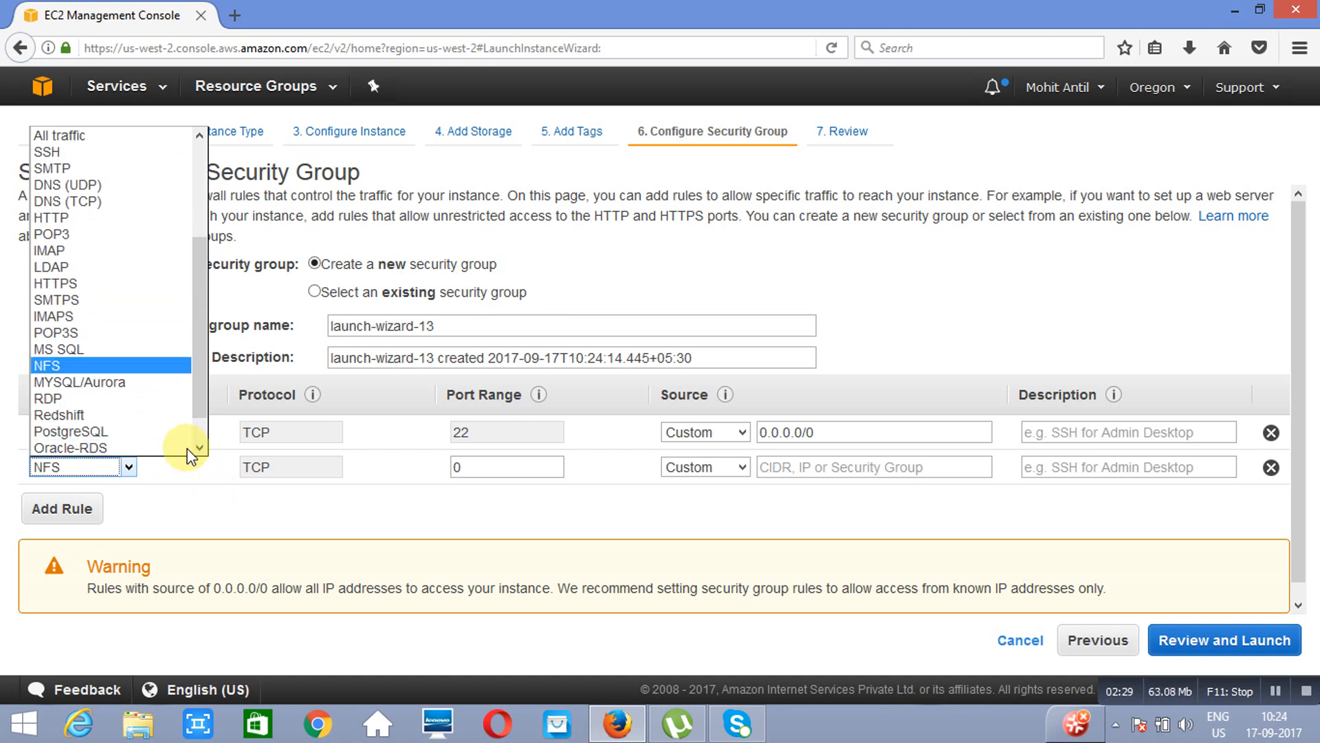
click(130, 365)
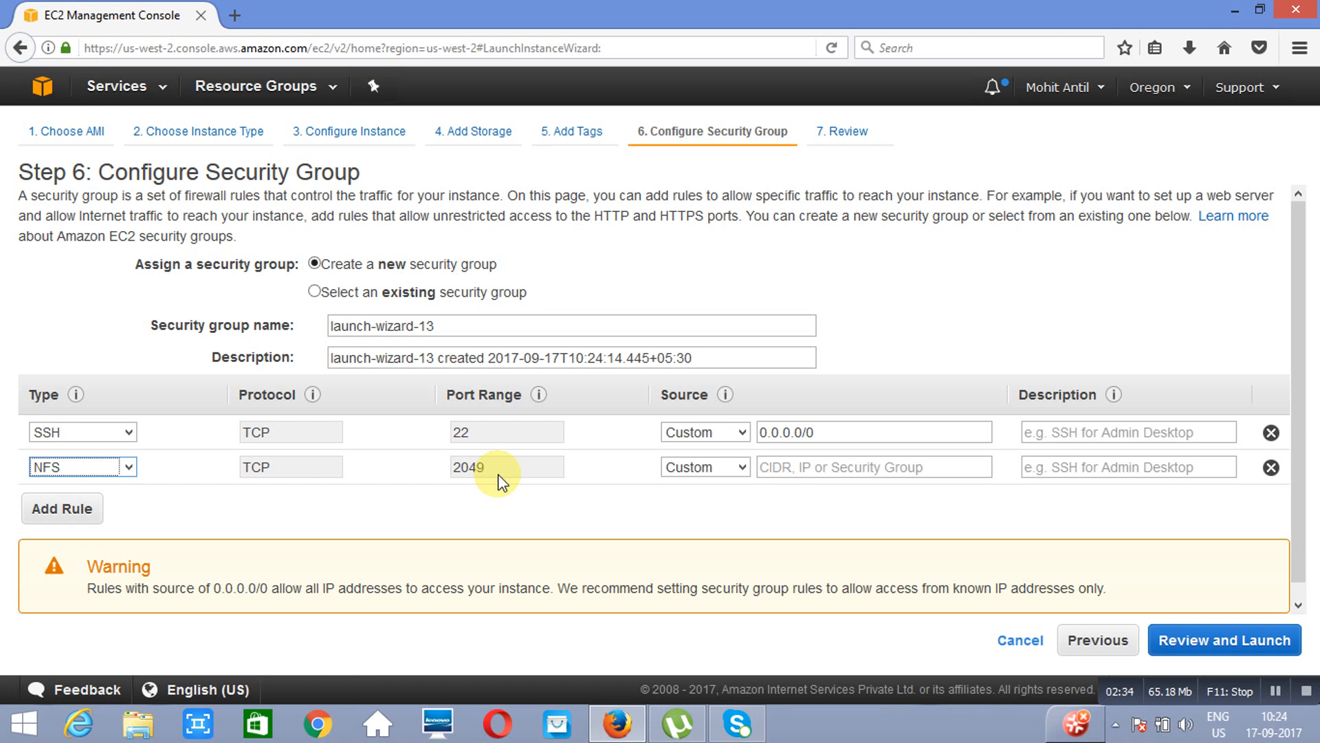
click(812, 472)
text(0.)
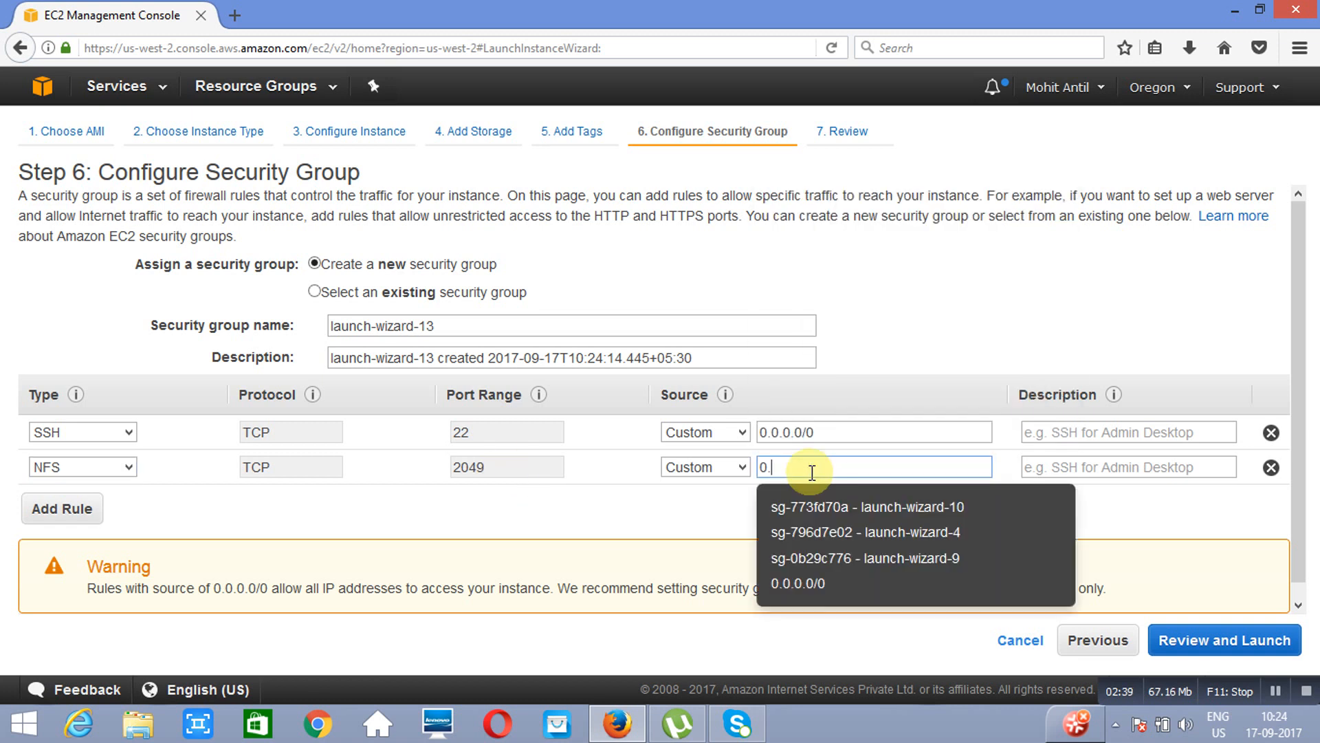
text(0.0.0/0)
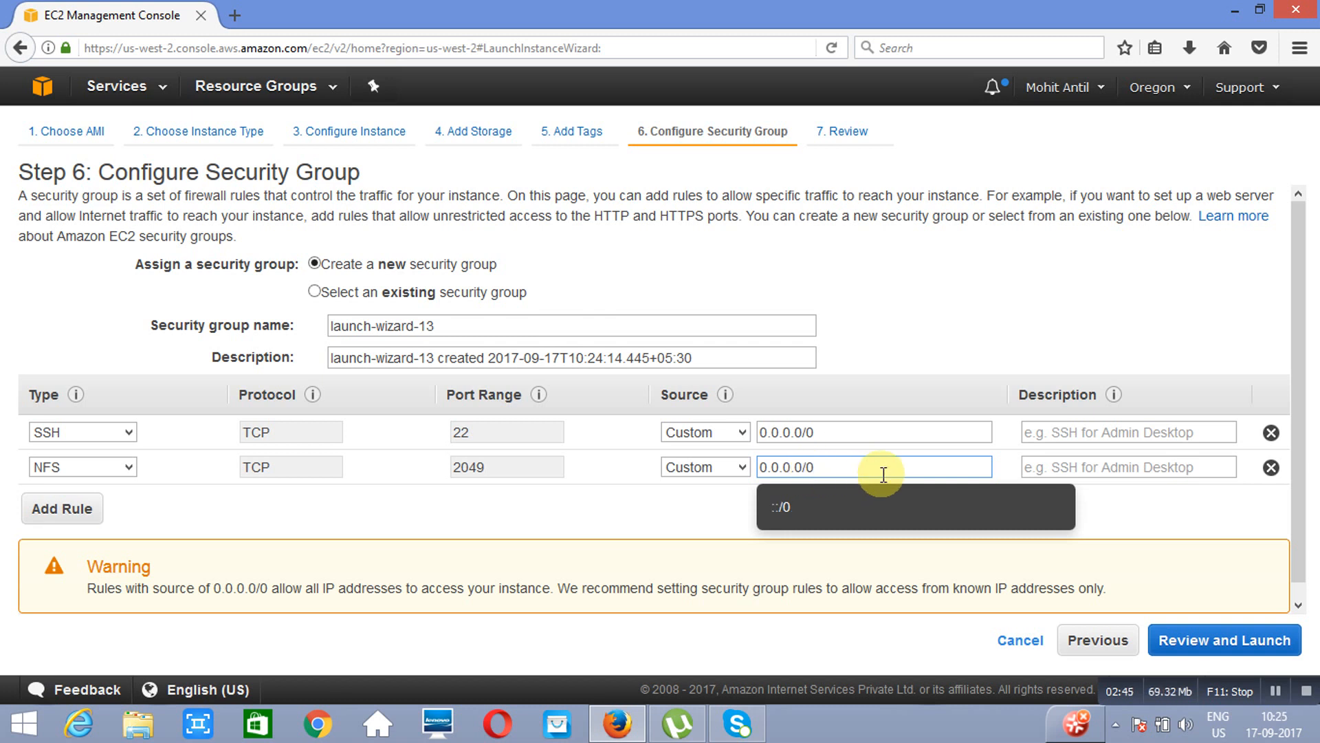
Review and launch the instance configuration, choose the existing key pair 1stSept, and acknowledge access to its private key file
click(1255, 650)
click(1249, 646)
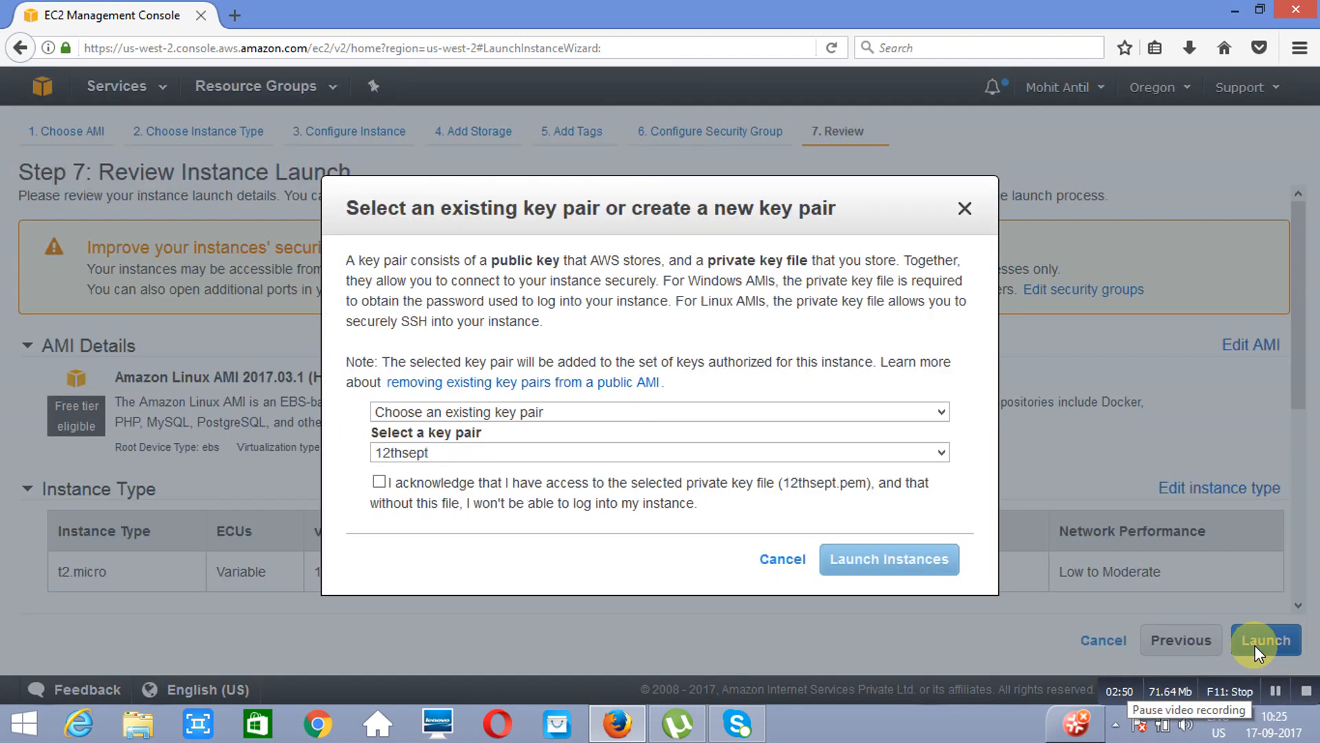
mouse_move(1317, 736)
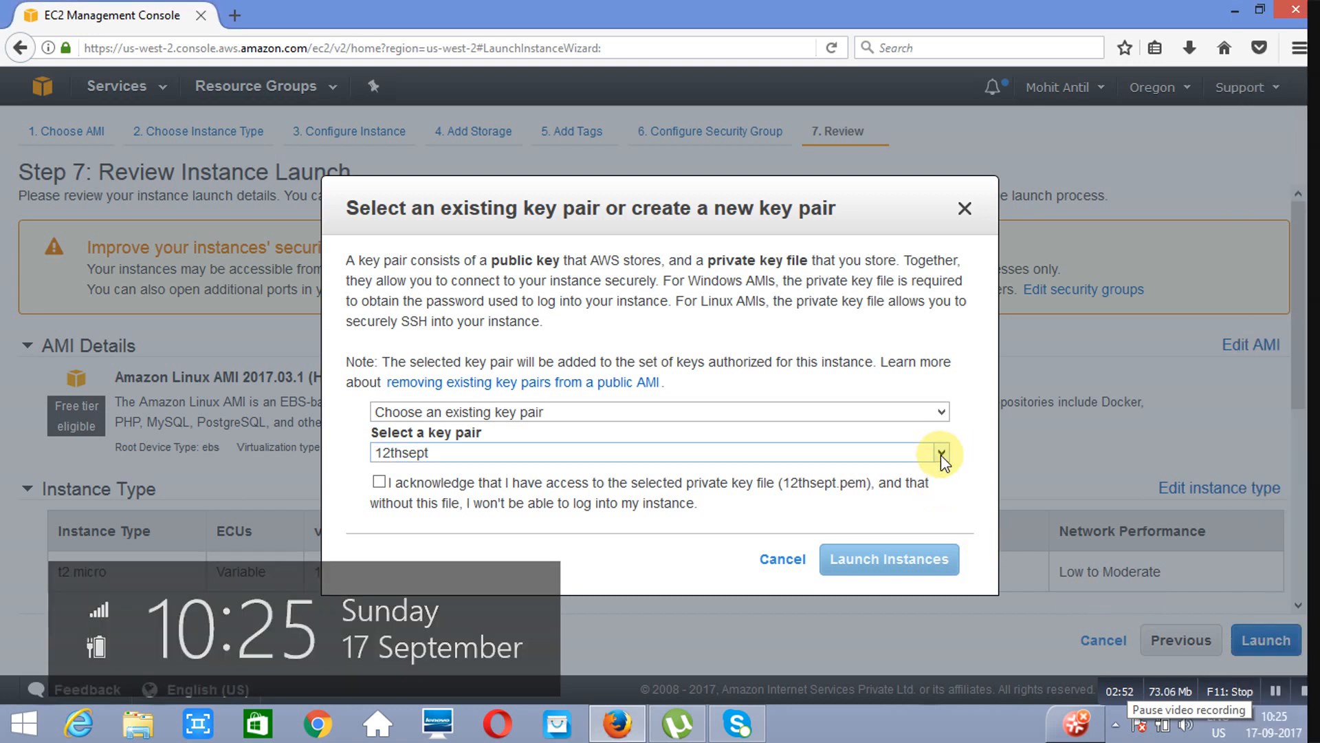
click(941, 455)
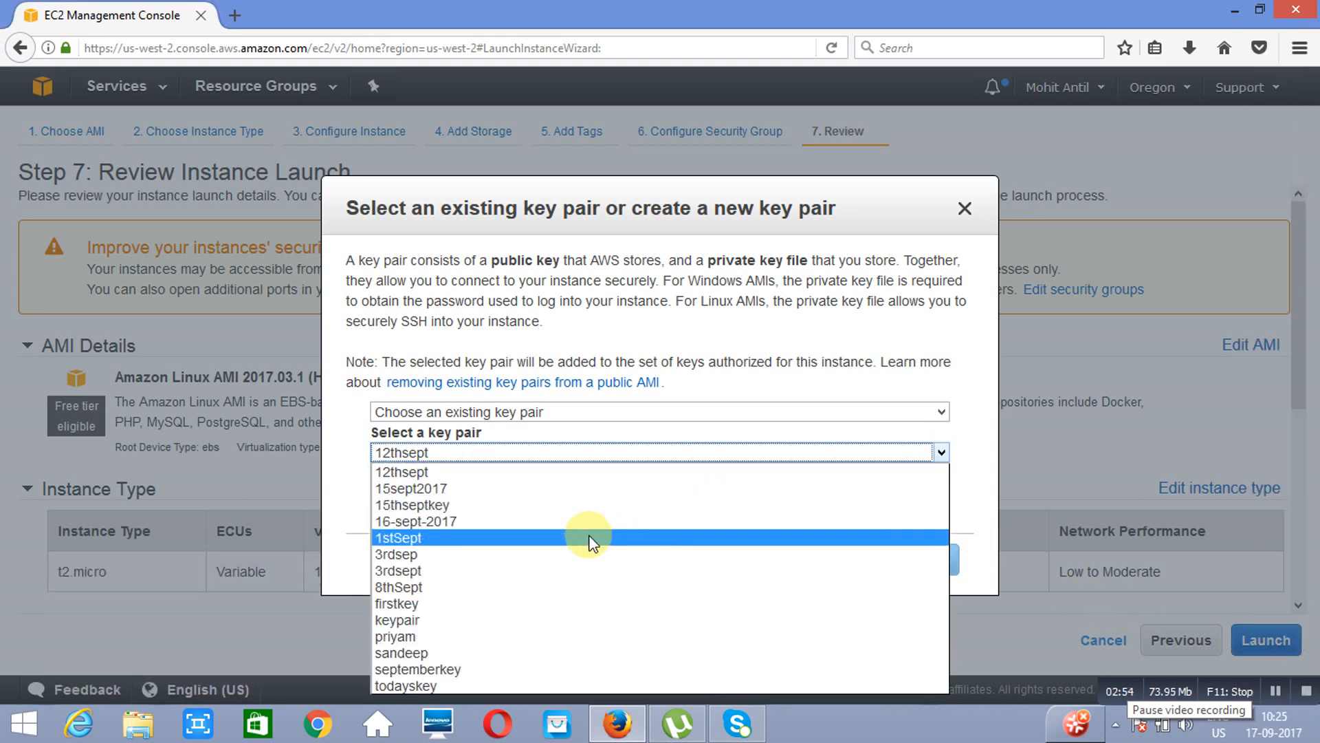
click(590, 538)
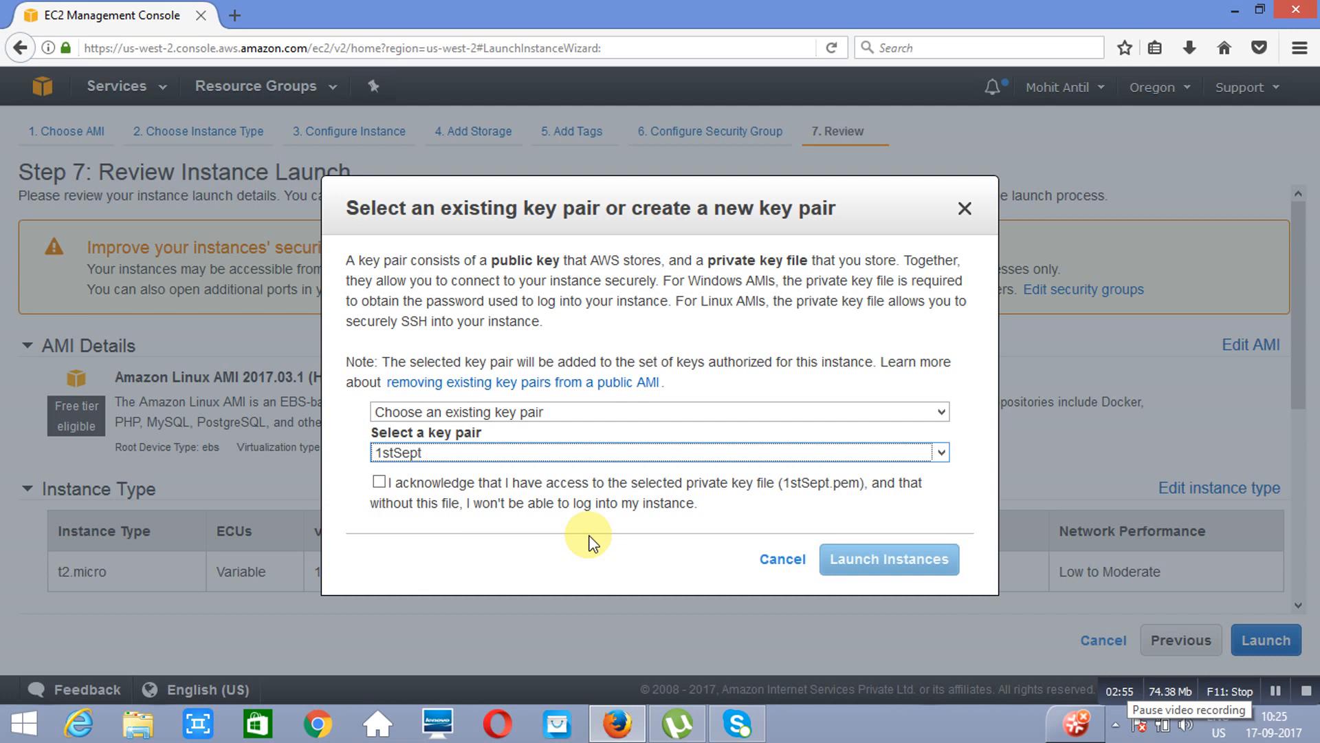
click(379, 481)
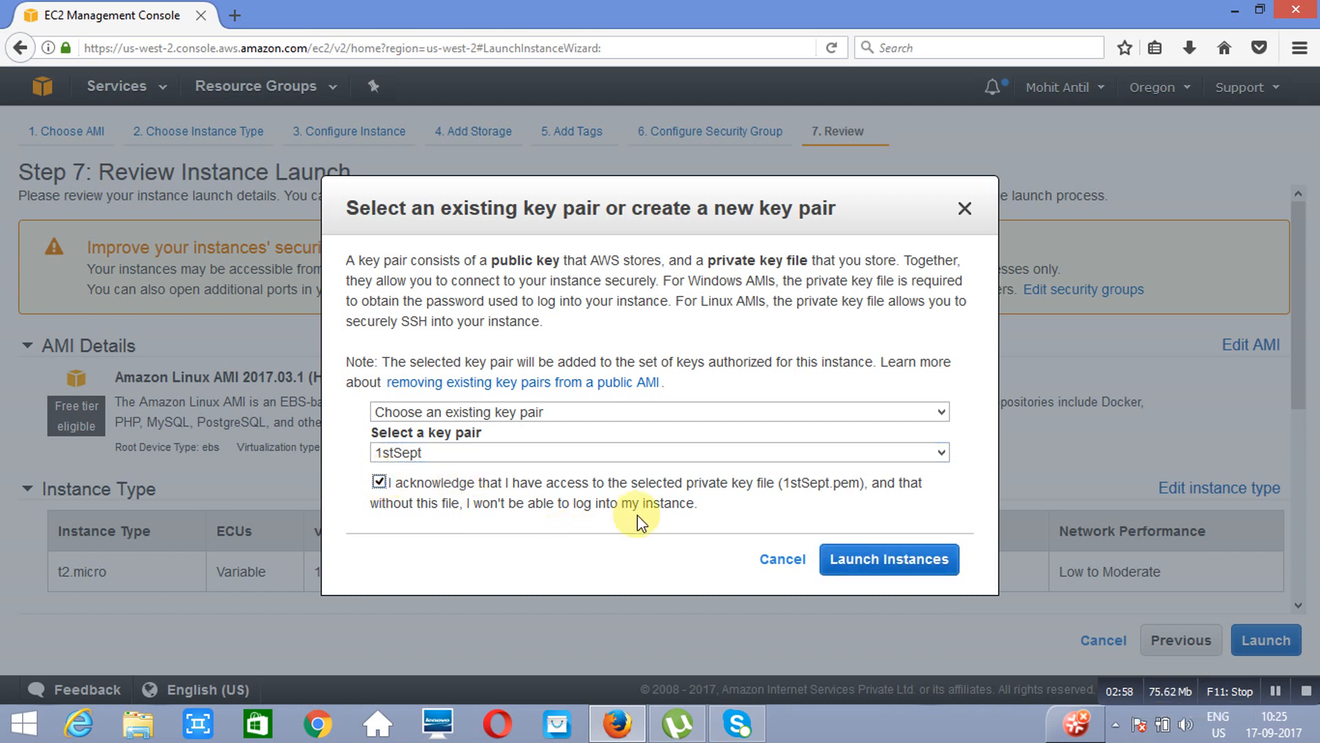
Launch the instance with the chosen key pair and open the list of instances
click(880, 574)
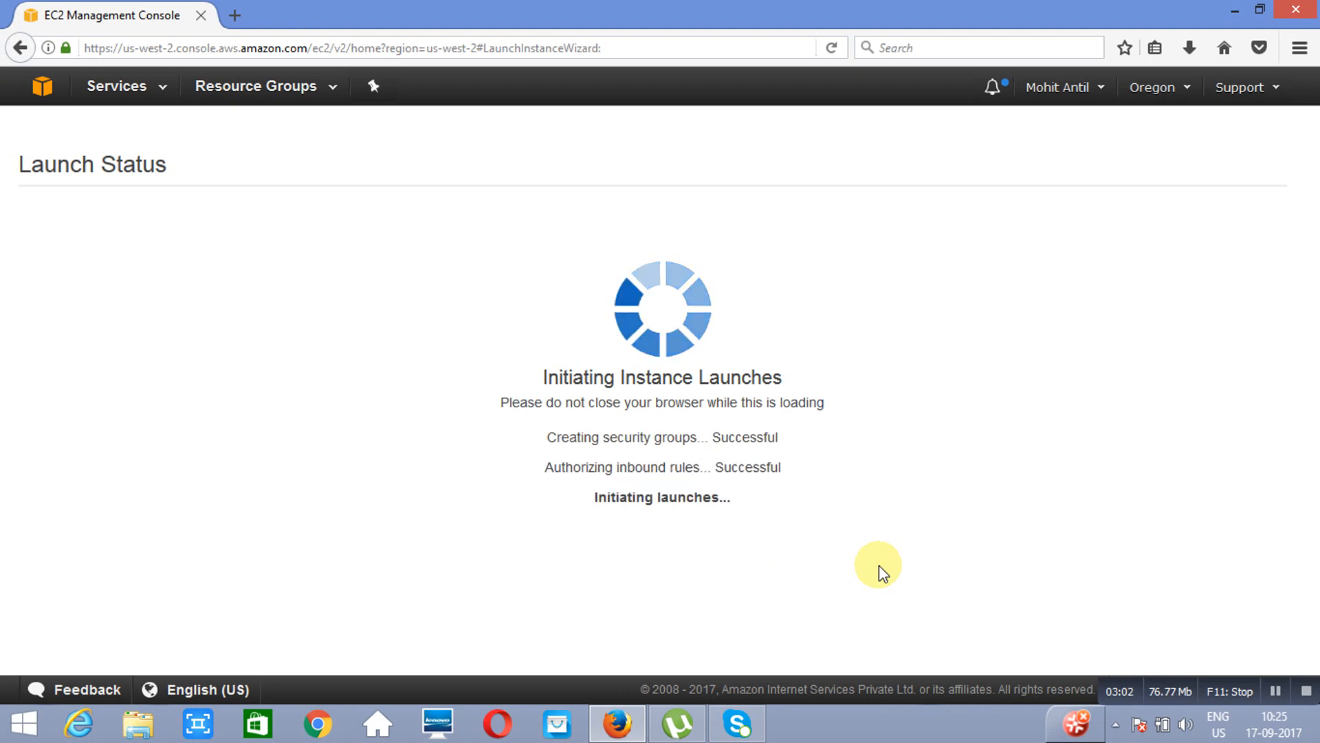
scroll(1292, 601, down, 3)
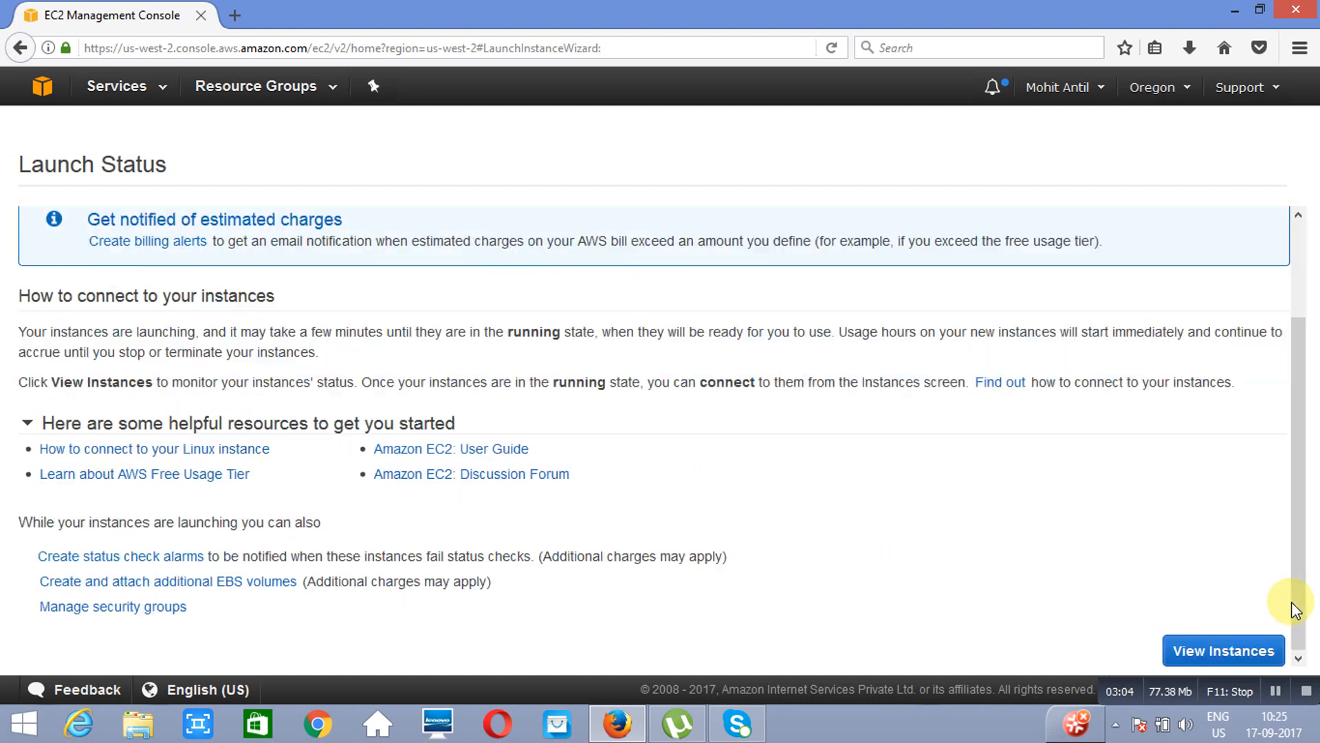
click(1230, 649)
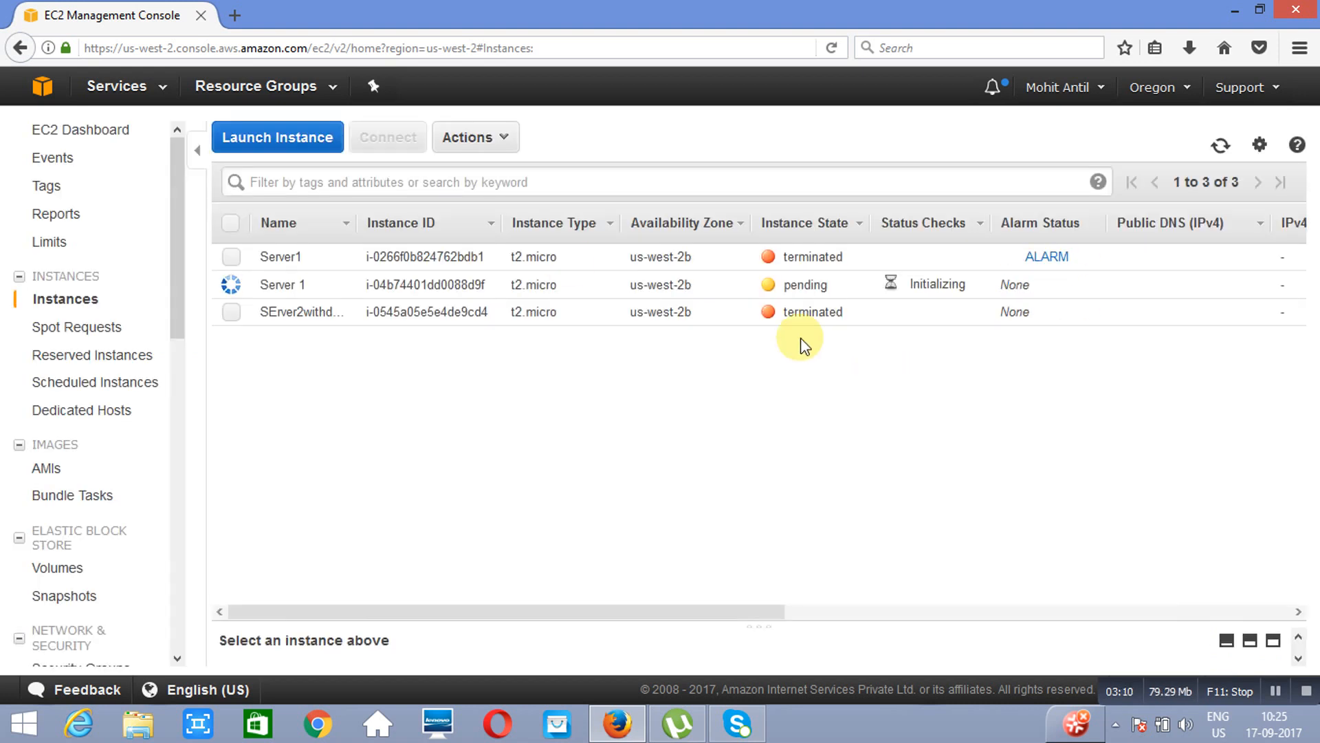
Open the EFS service in a separate browser tab and start creating a file system
right_click(118, 90)
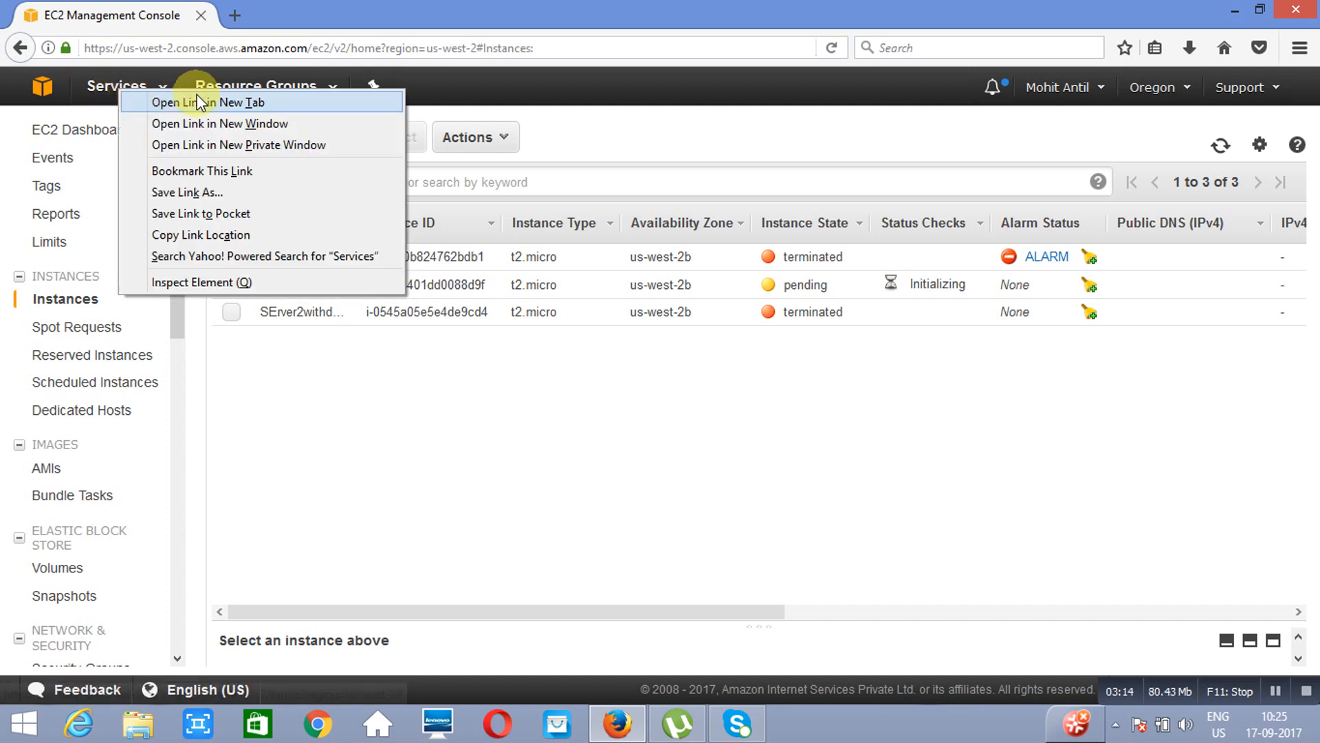
click(205, 103)
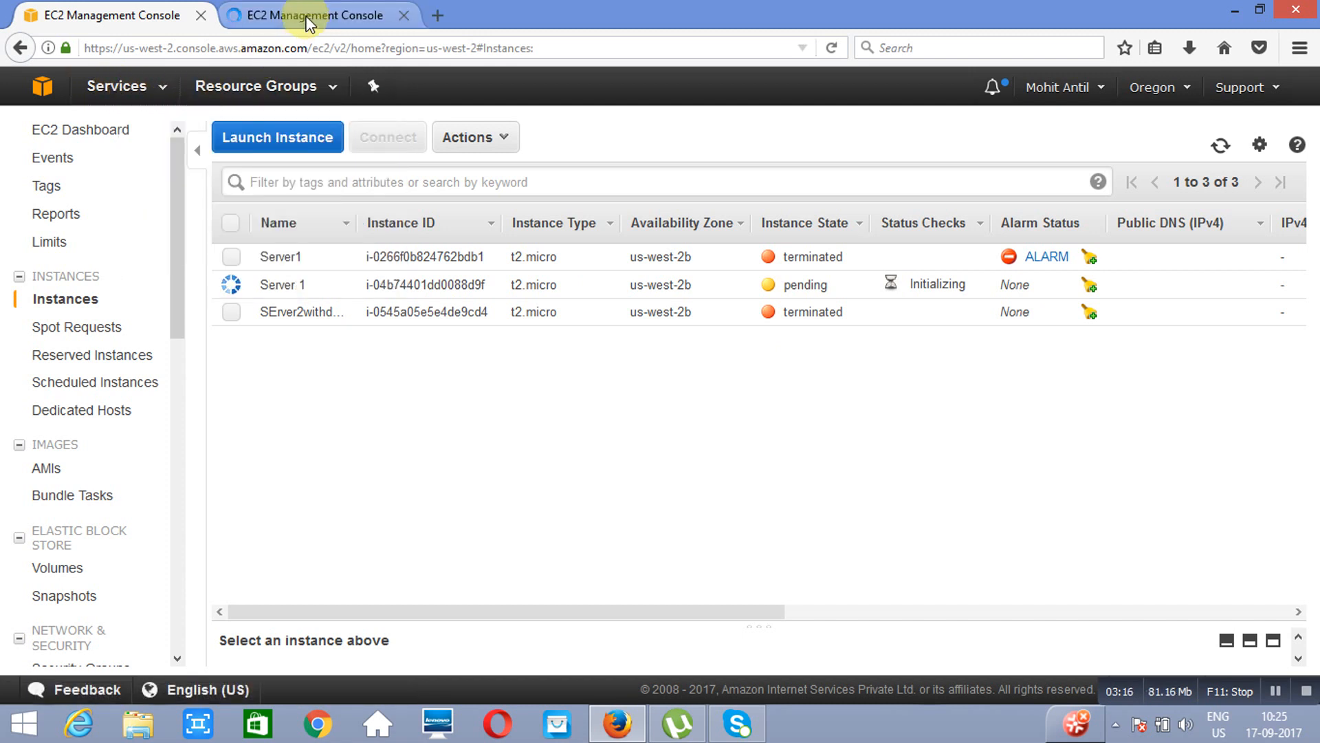
click(306, 20)
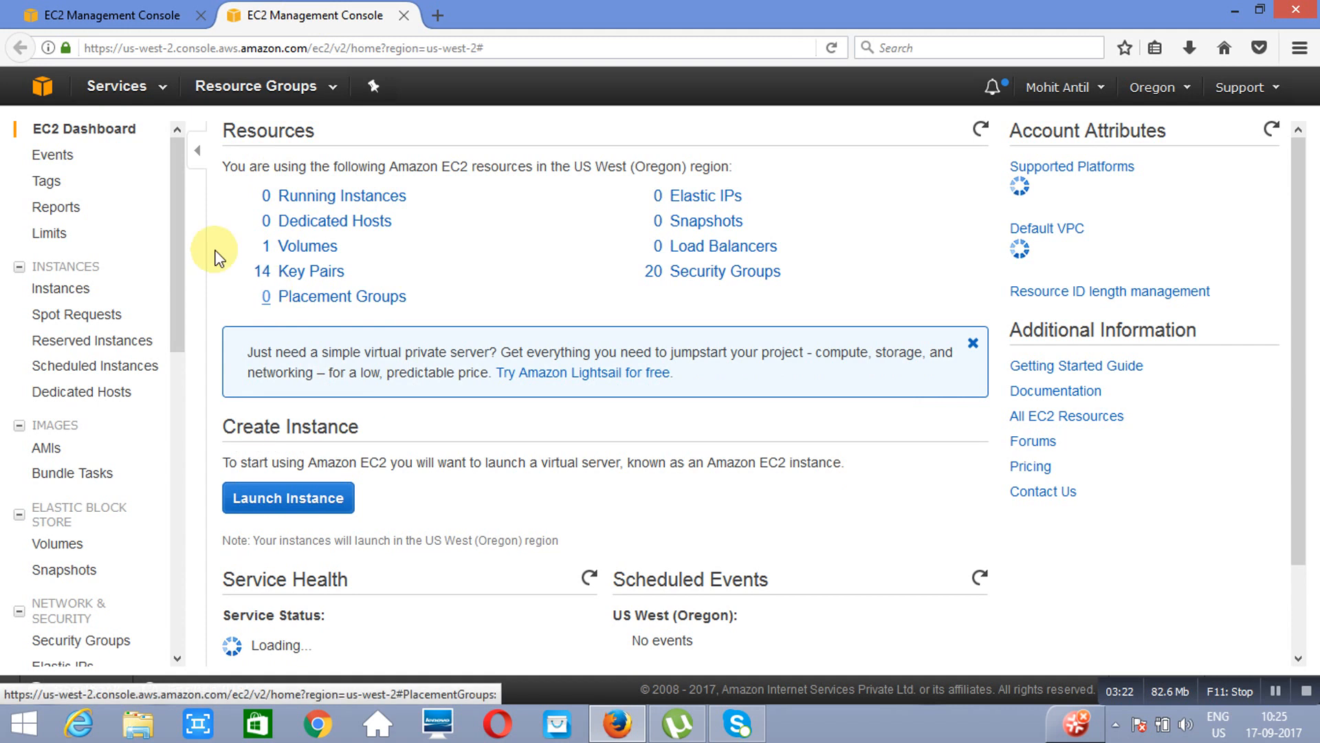
click(103, 85)
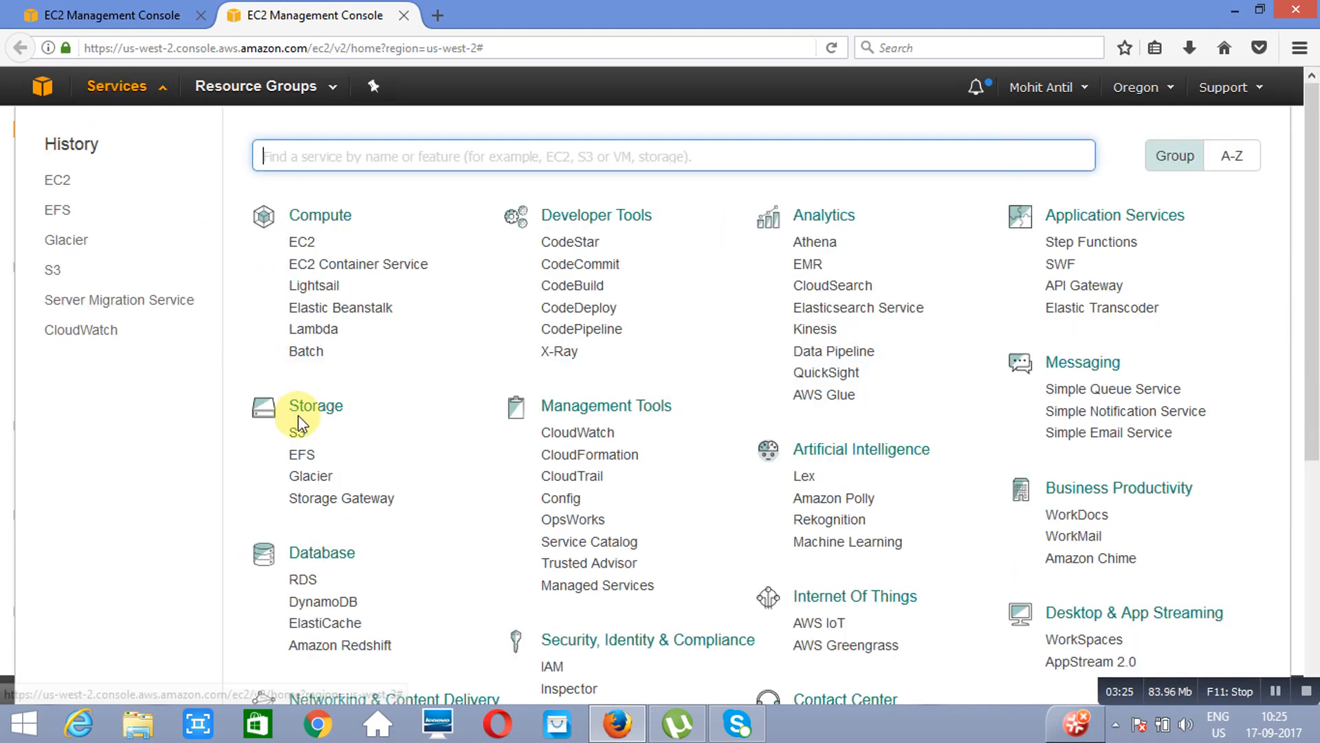
click(303, 458)
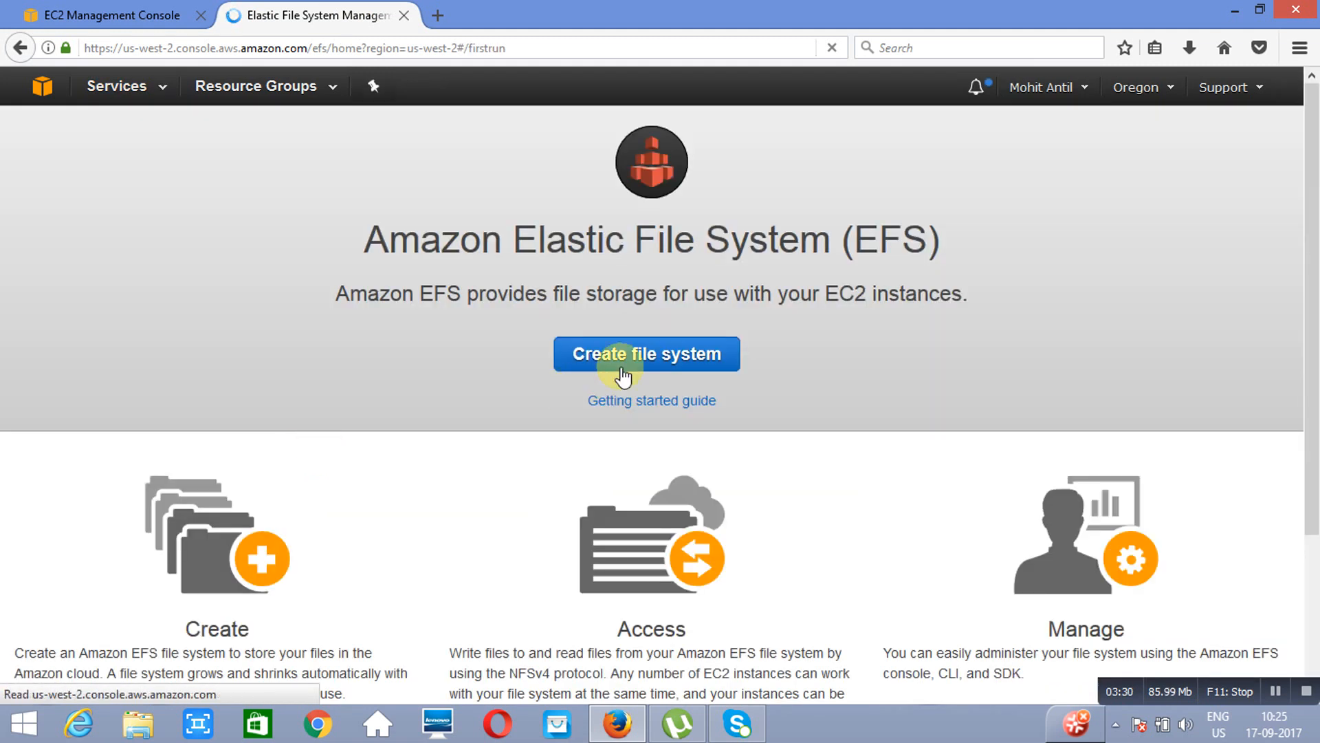
click(651, 355)
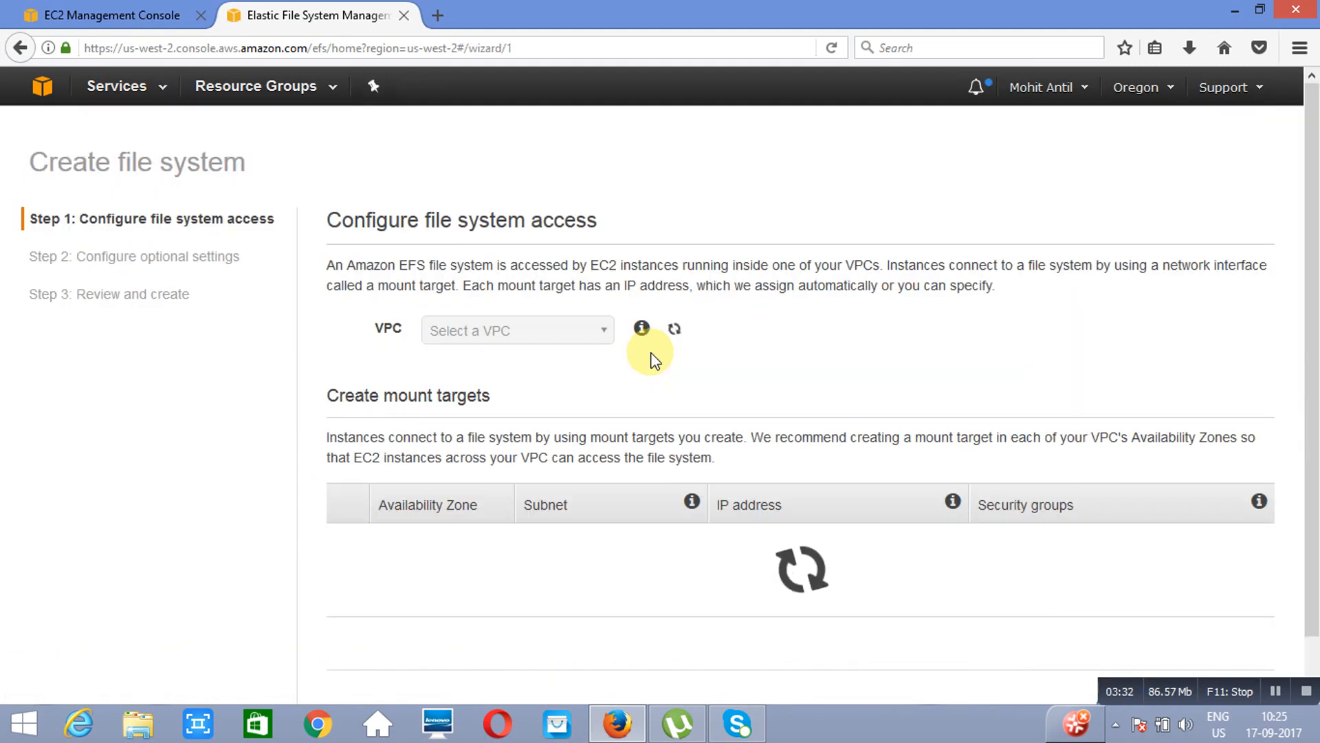
Choose the default VPC vpc-a7b3c8c0, keep the mount targets in all three availability zones, and continue to the optional settings
click(601, 335)
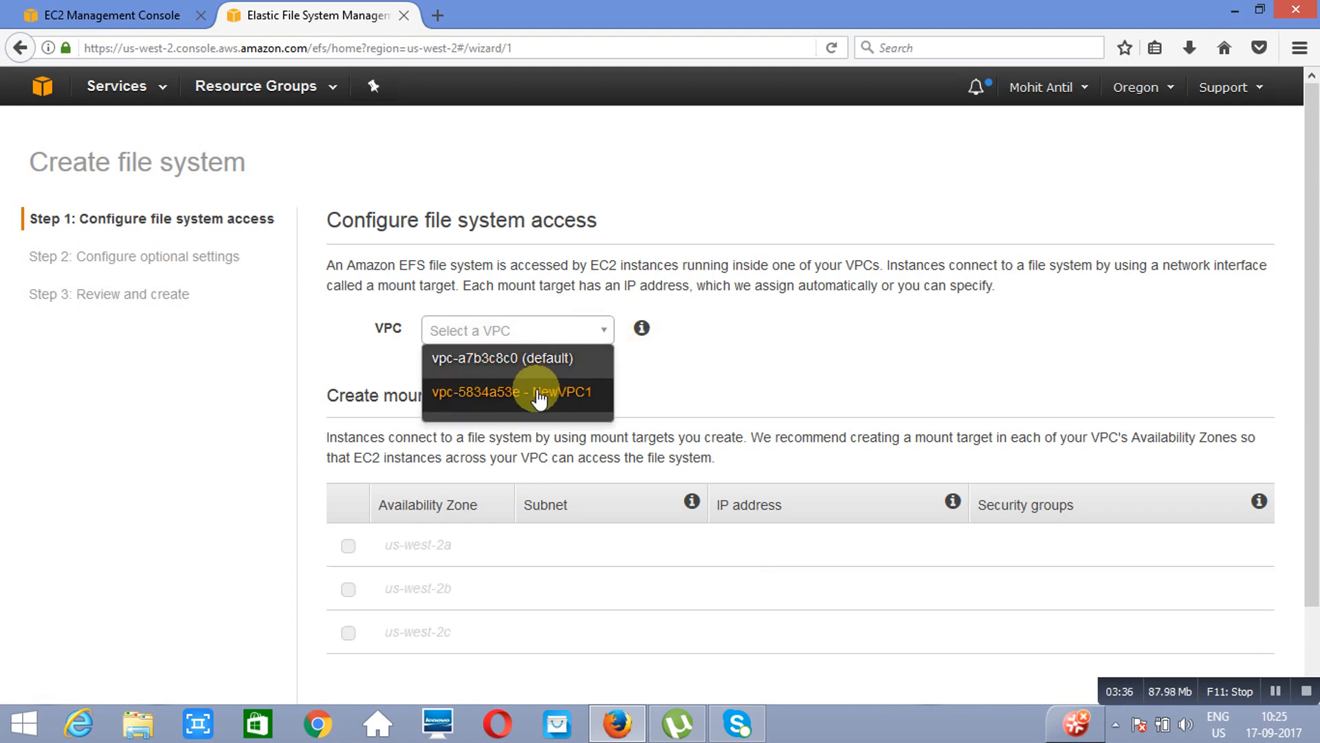
click(531, 359)
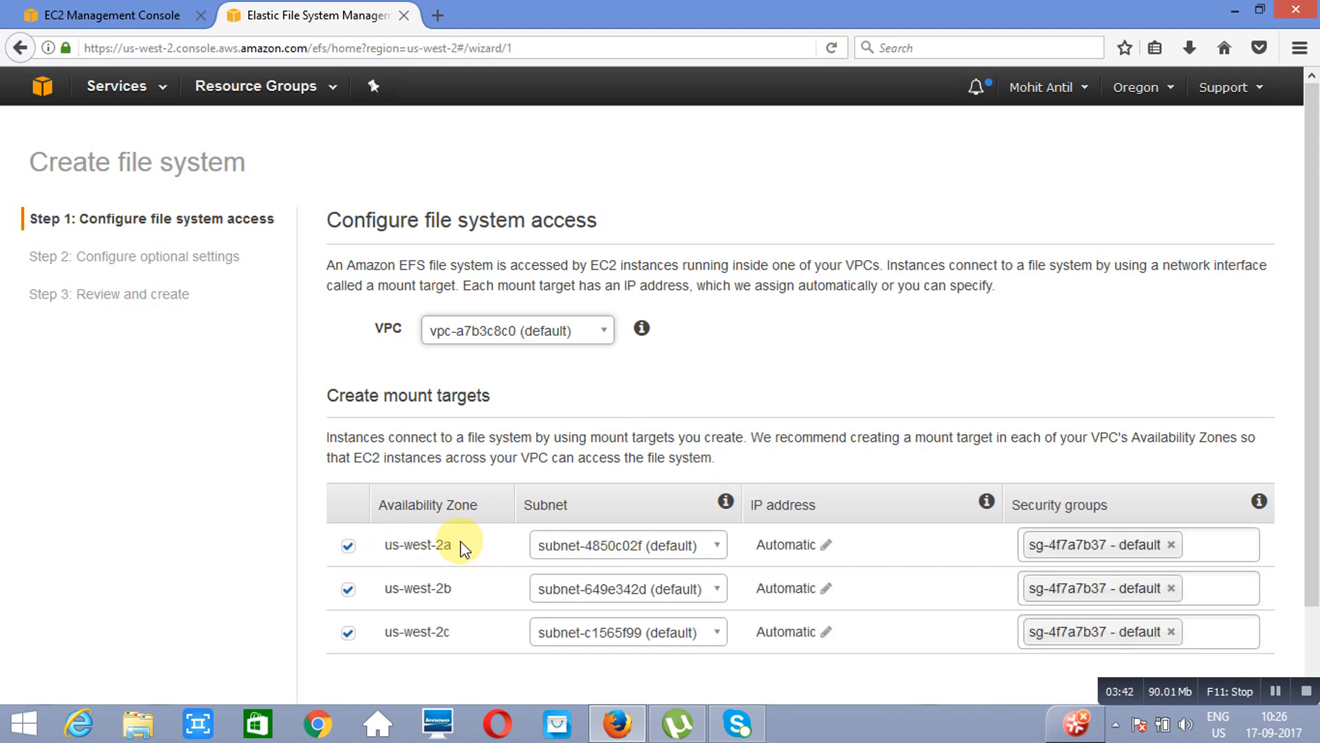
double_click(451, 625)
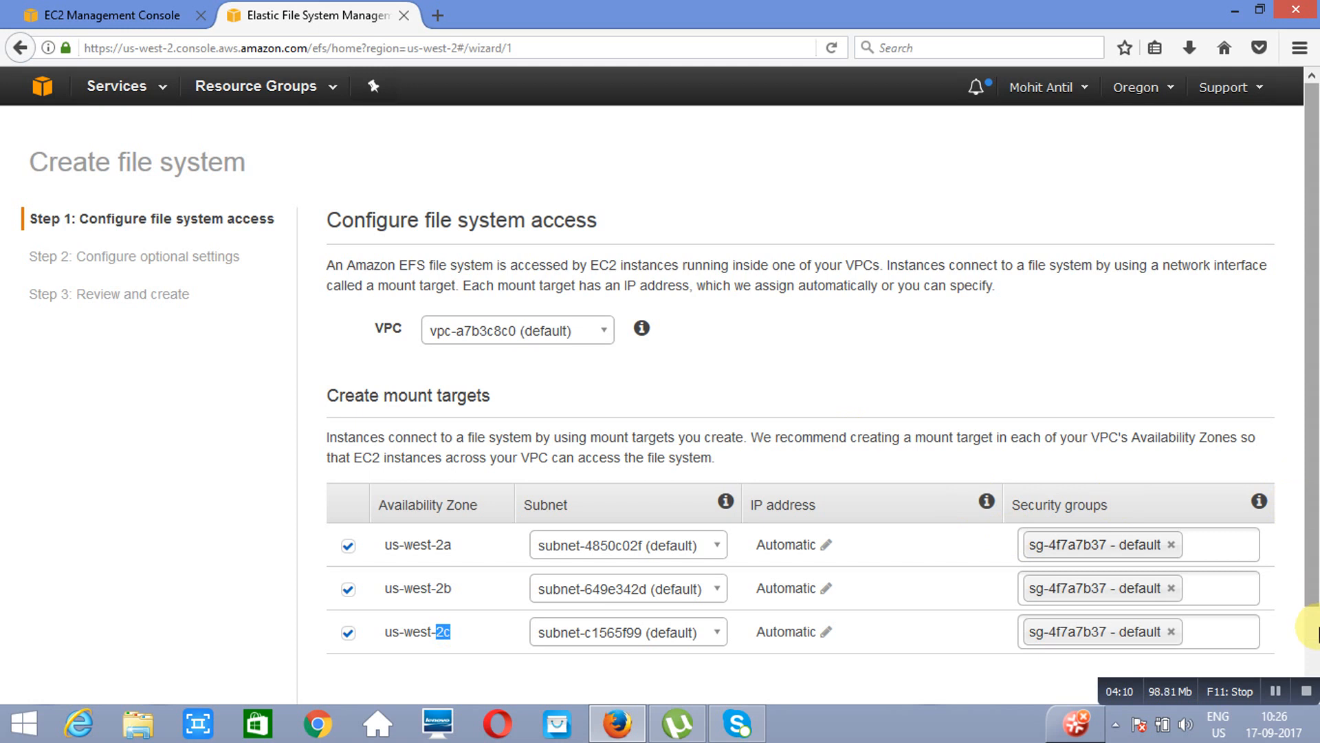
scroll(1315, 652, down, 3)
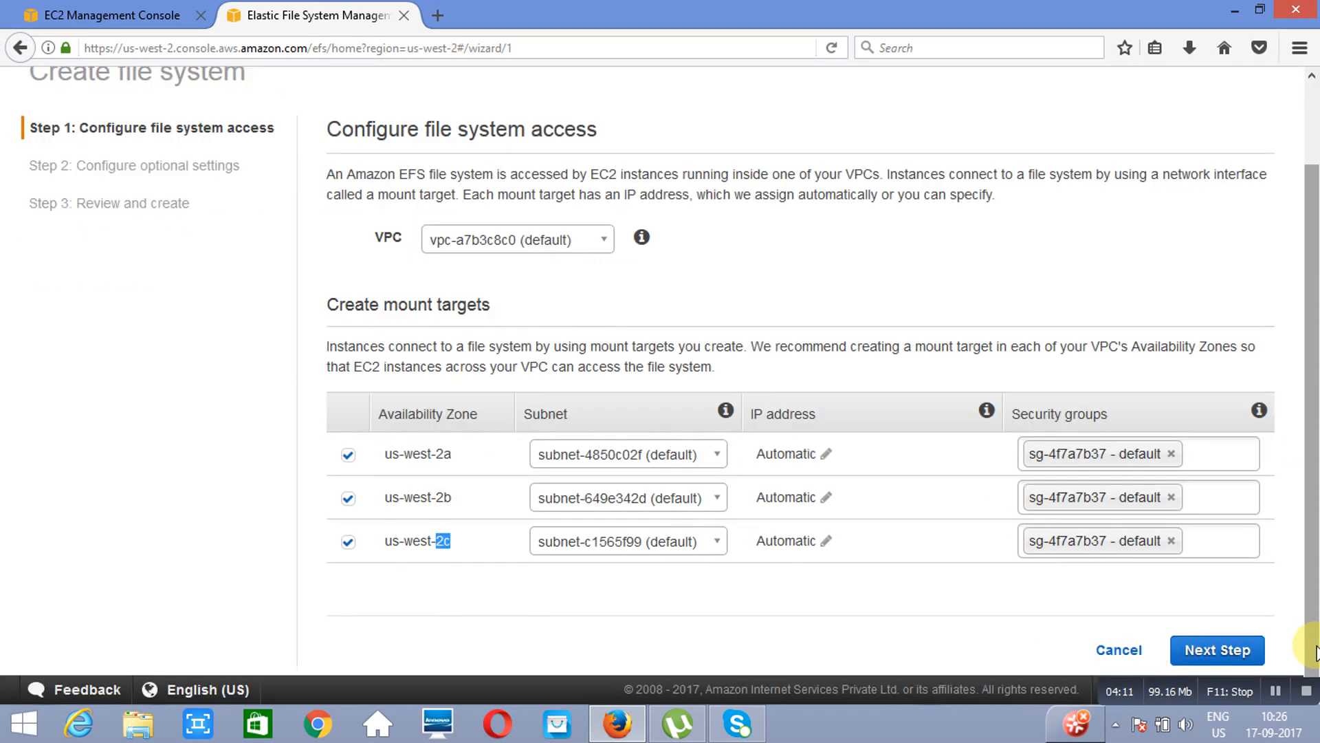
click(1214, 652)
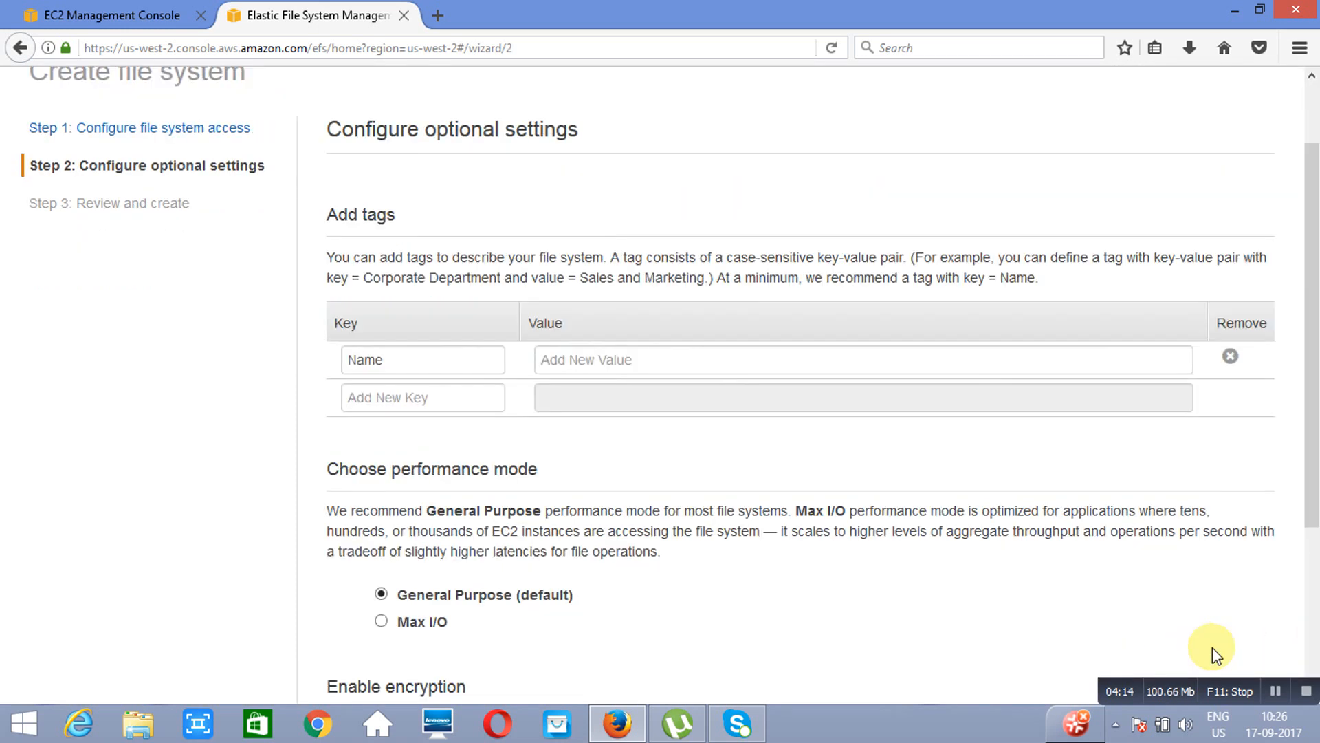
Set the Name tag's value to NewEFS, keep General Purpose performance without encryption, and create the file system
click(427, 361)
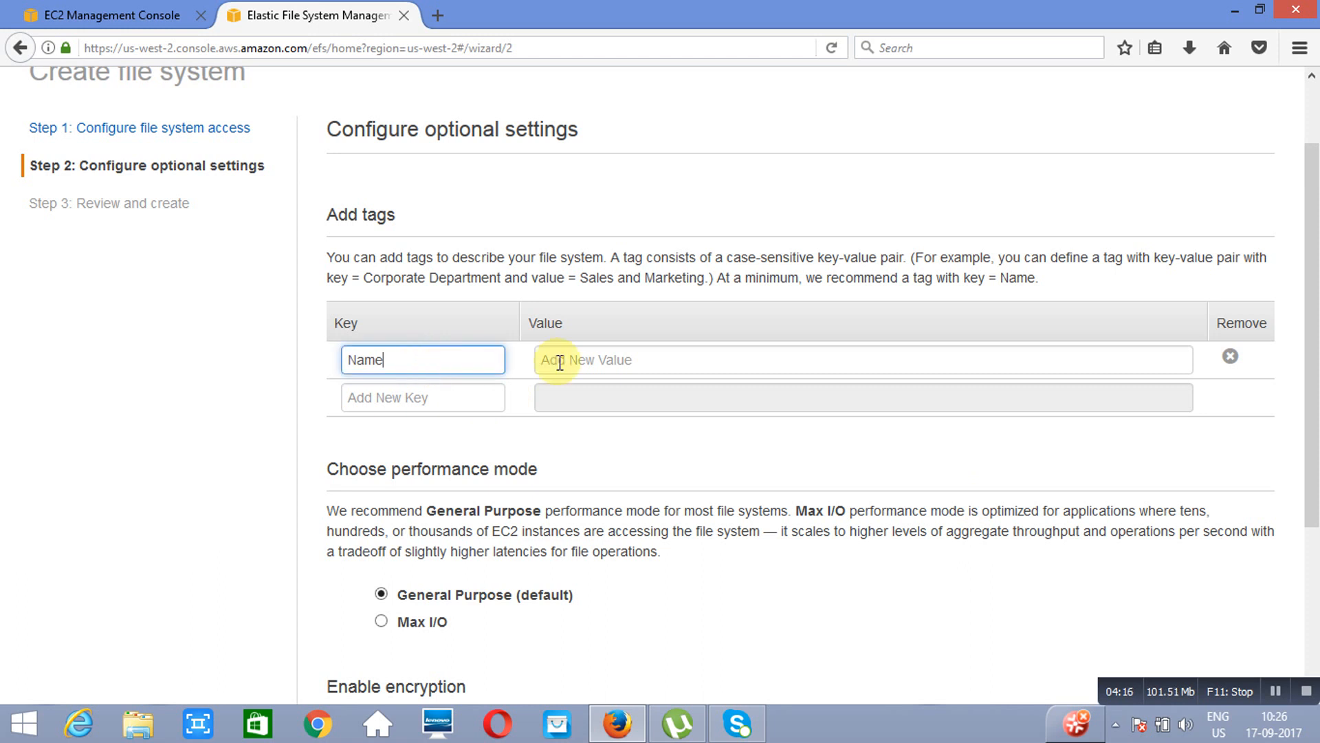
click(639, 357)
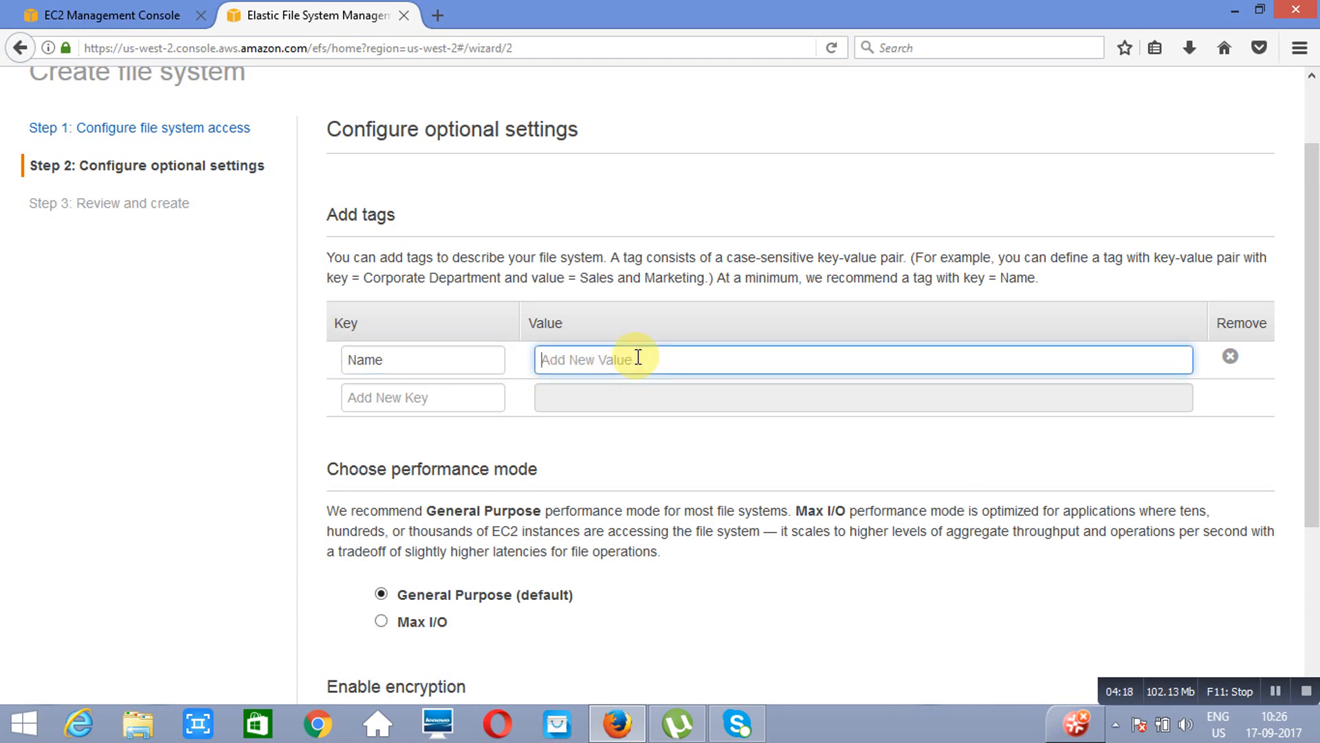
text(NewEFS)
click(1313, 619)
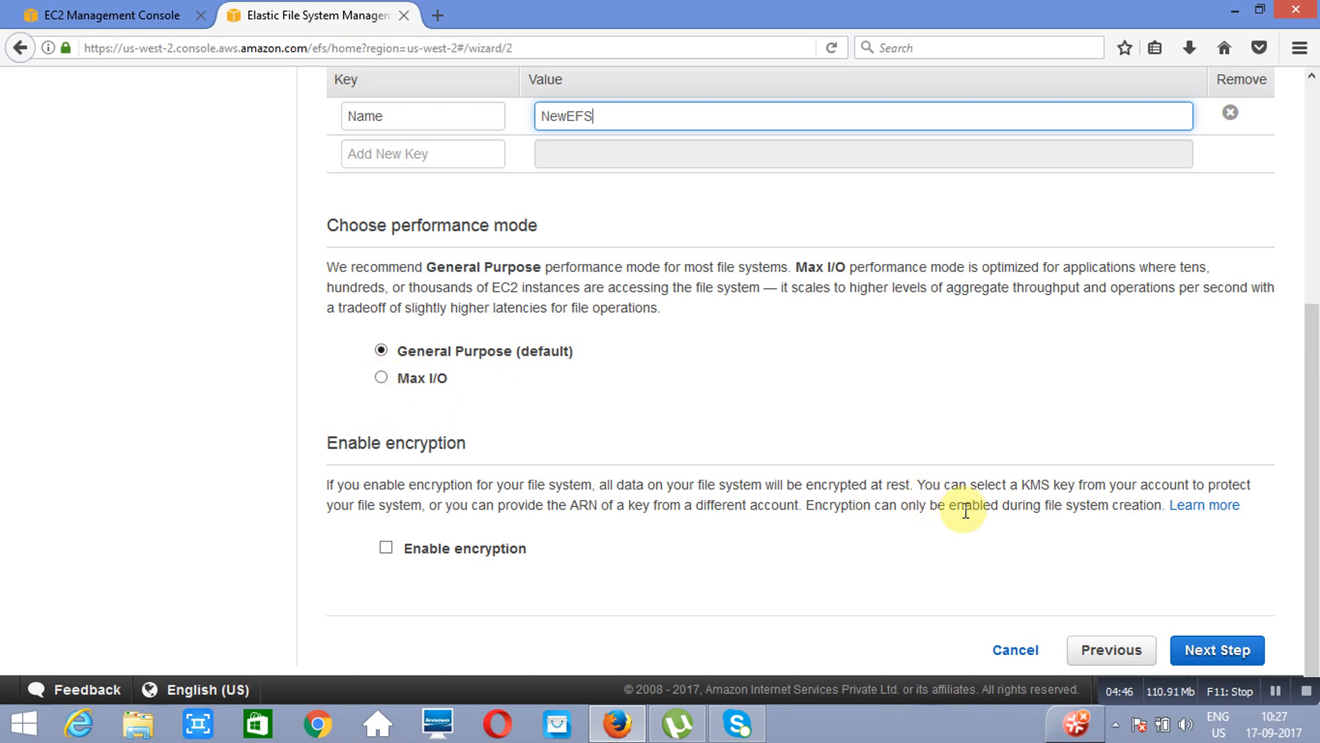
click(1218, 651)
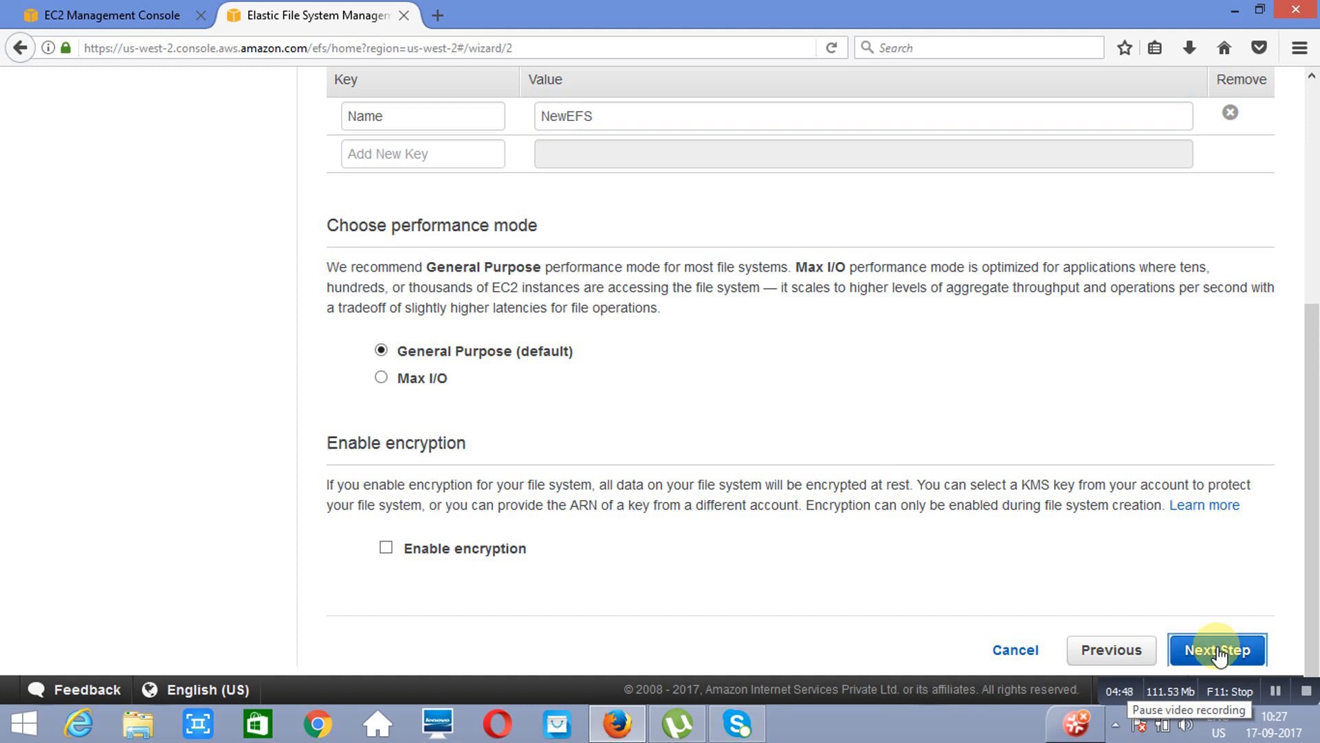
click(1218, 653)
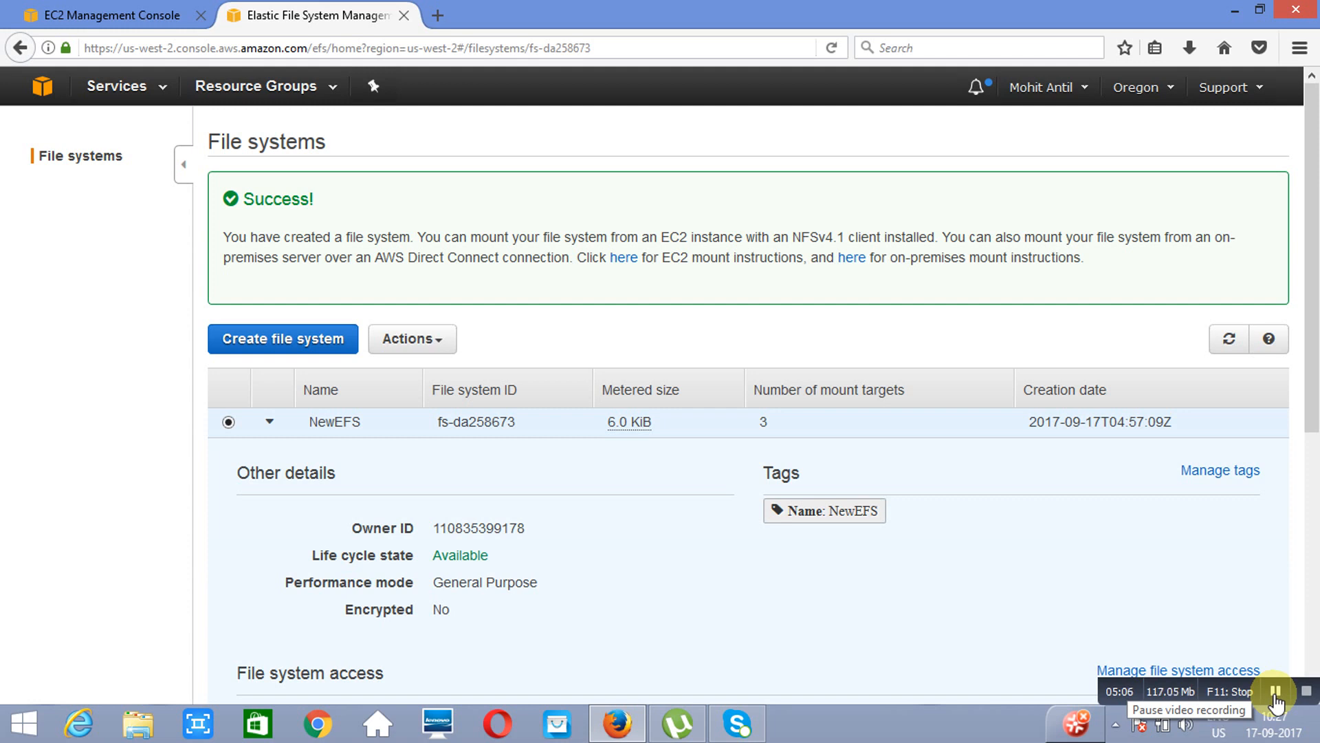
Select the running Server 1 instance in the EC2 console, expand its details, and copy its IPv4 public IP
click(1276, 691)
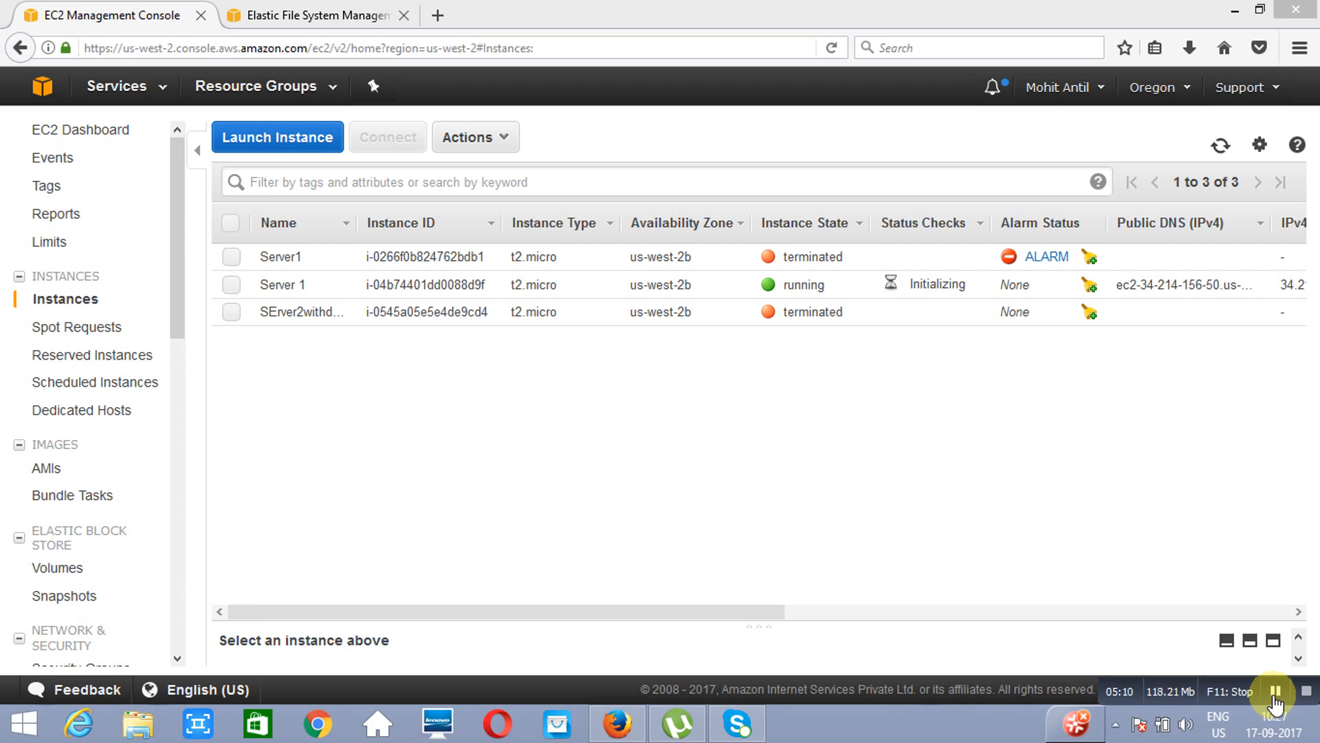
click(232, 284)
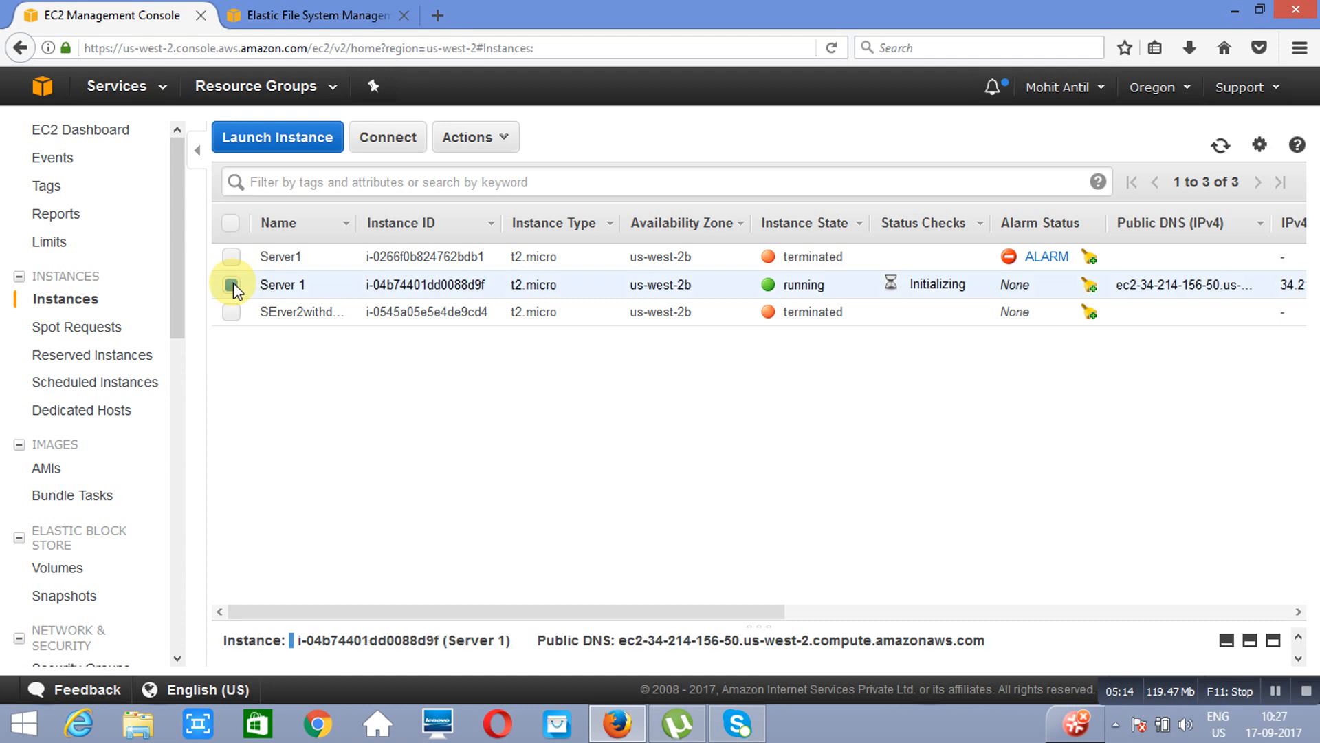
click(1251, 641)
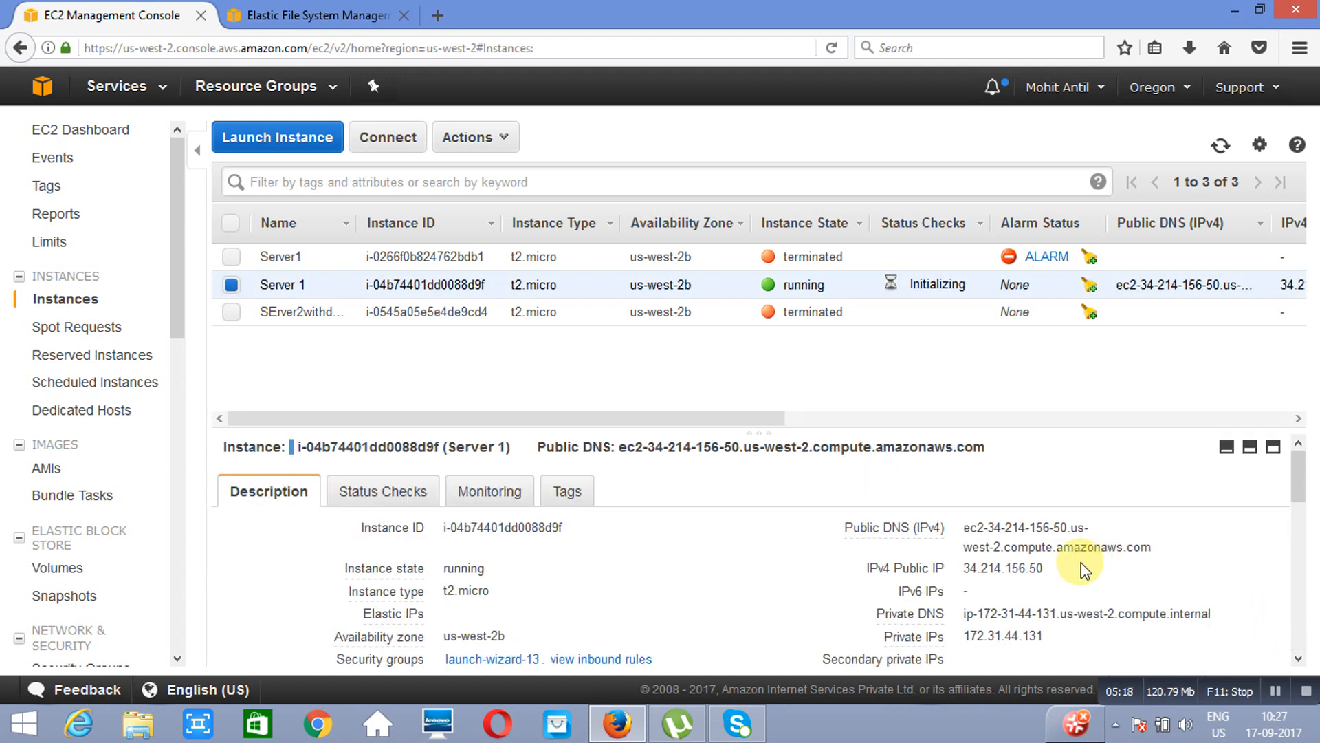
double_click(1004, 566)
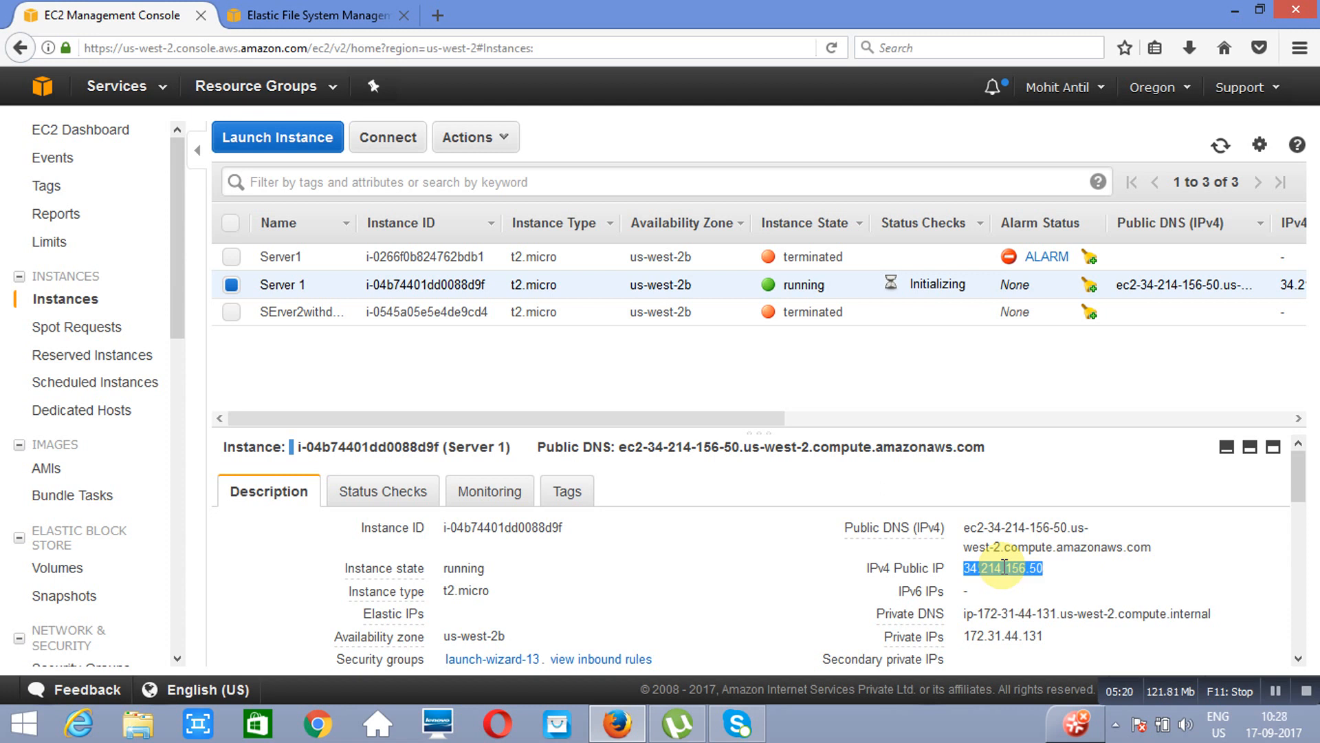
right_click(1005, 567)
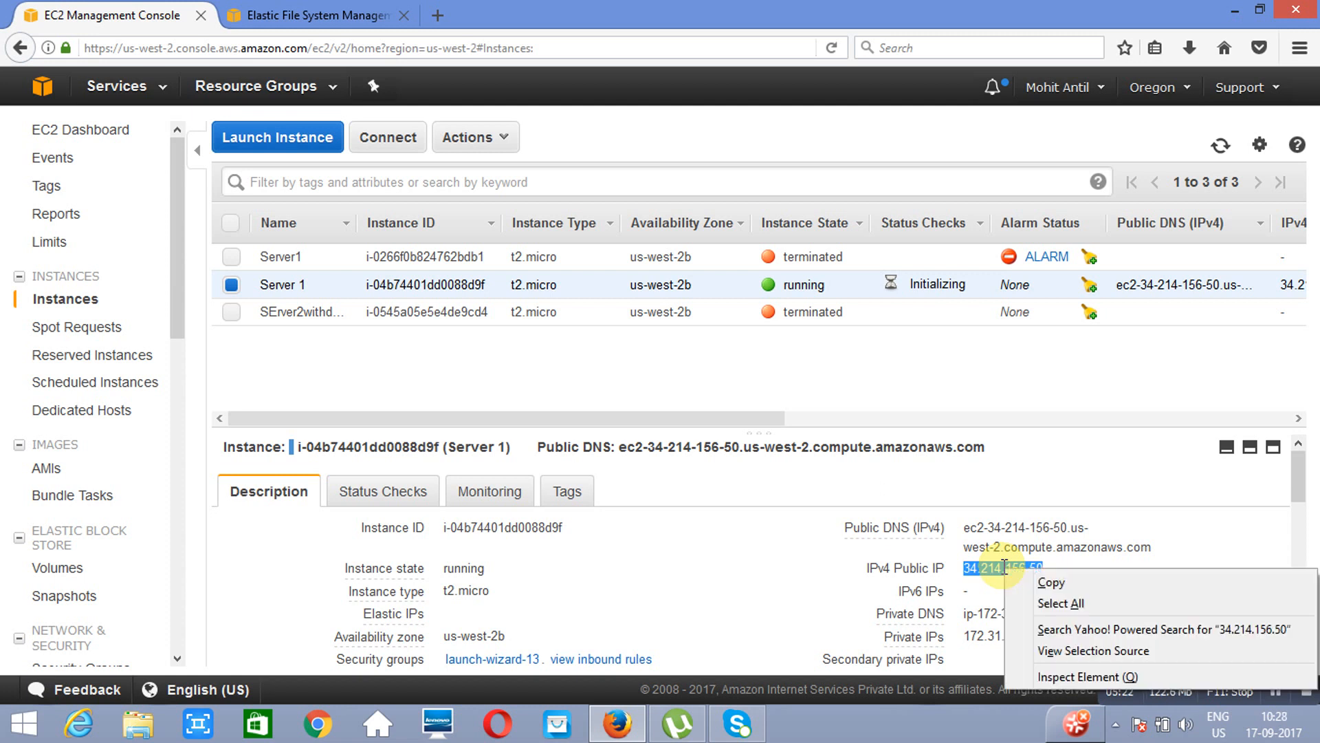
click(1052, 583)
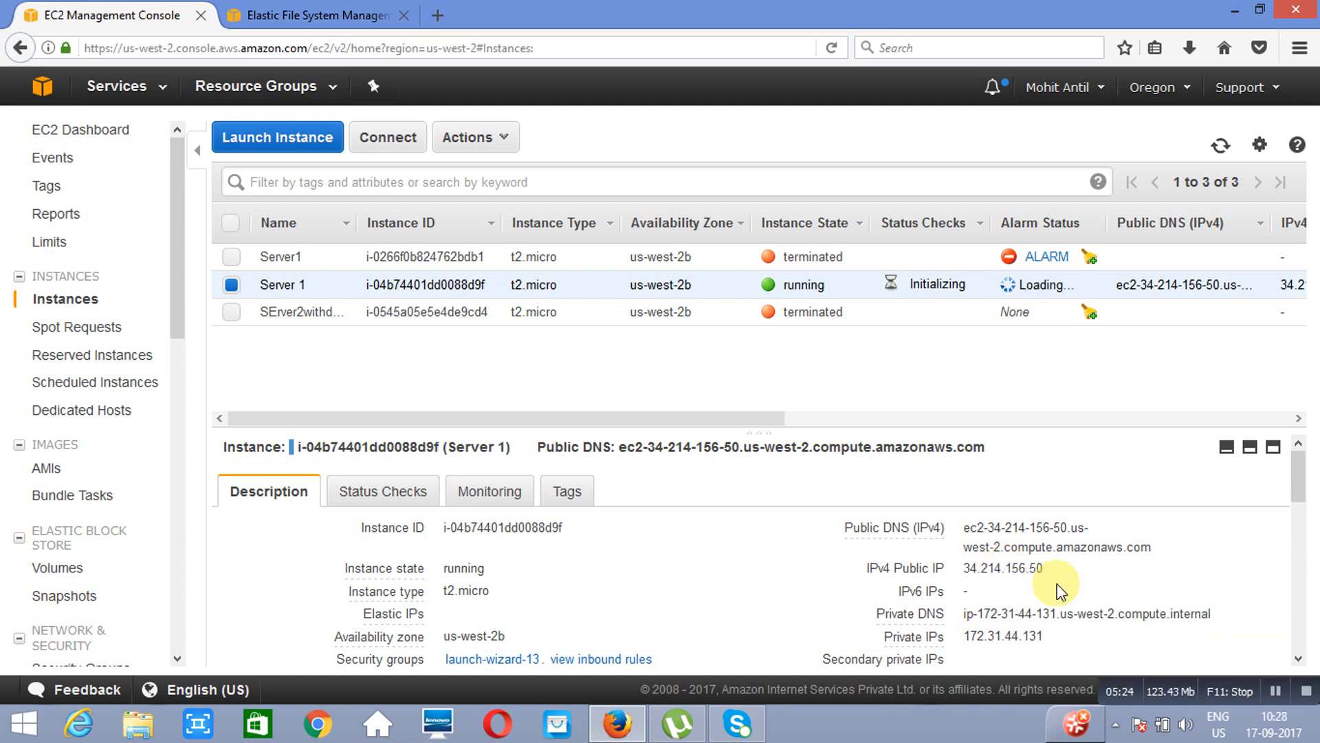
Launch PuTTY from the desktop, try to paste the copied address as the host name, and undo the paste
click(1235, 10)
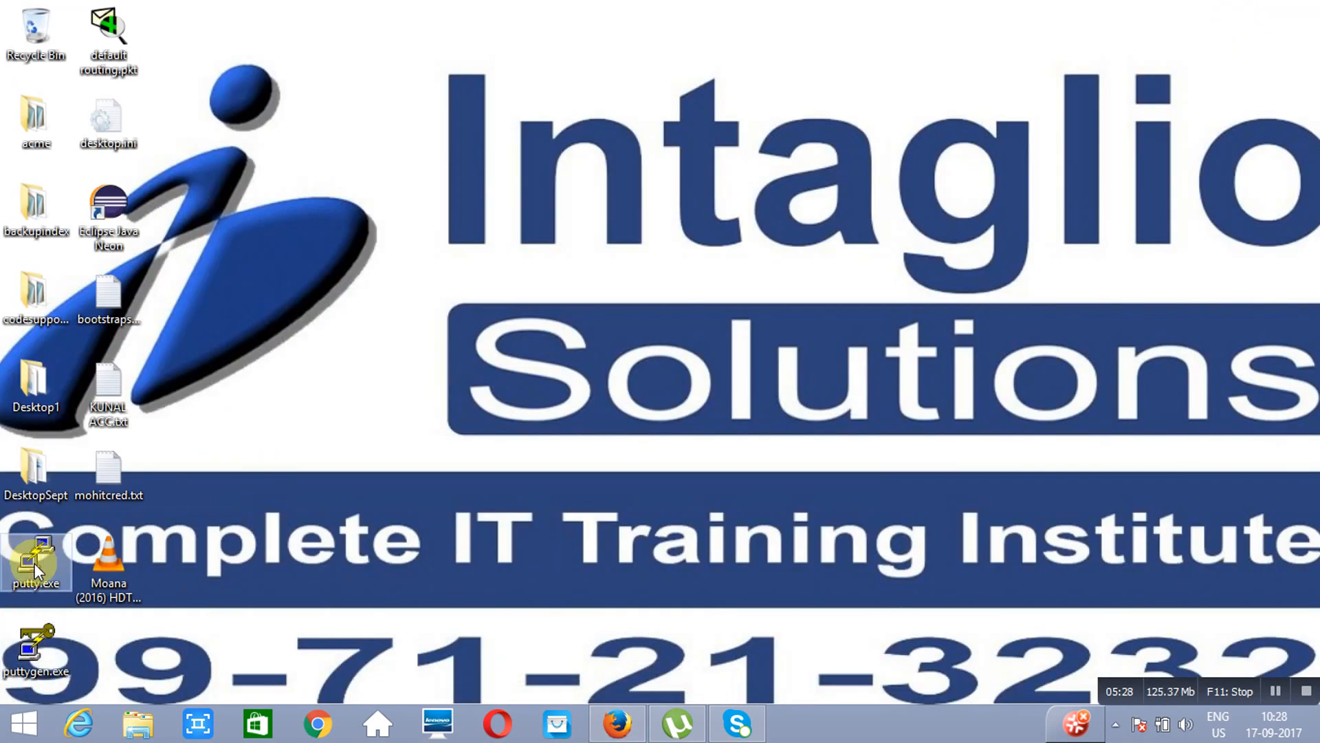
double_click(34, 568)
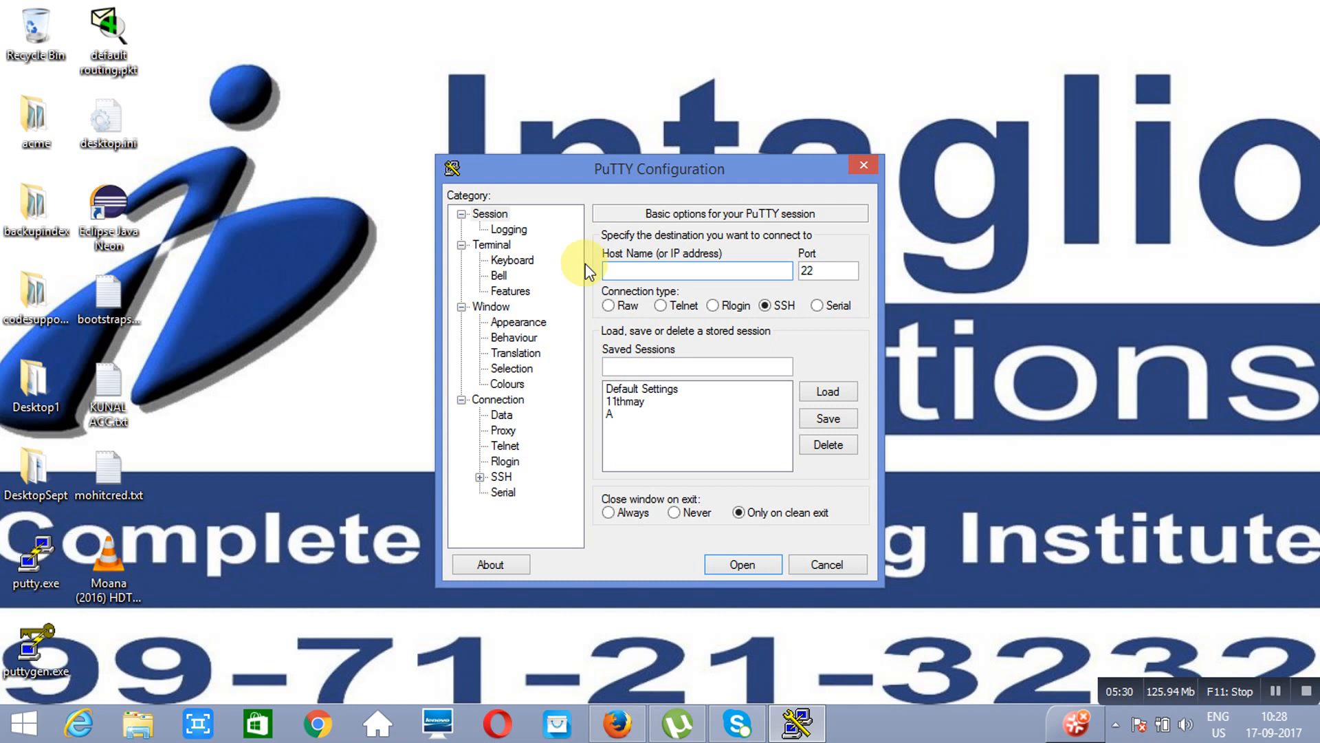
key(ctrl+v)
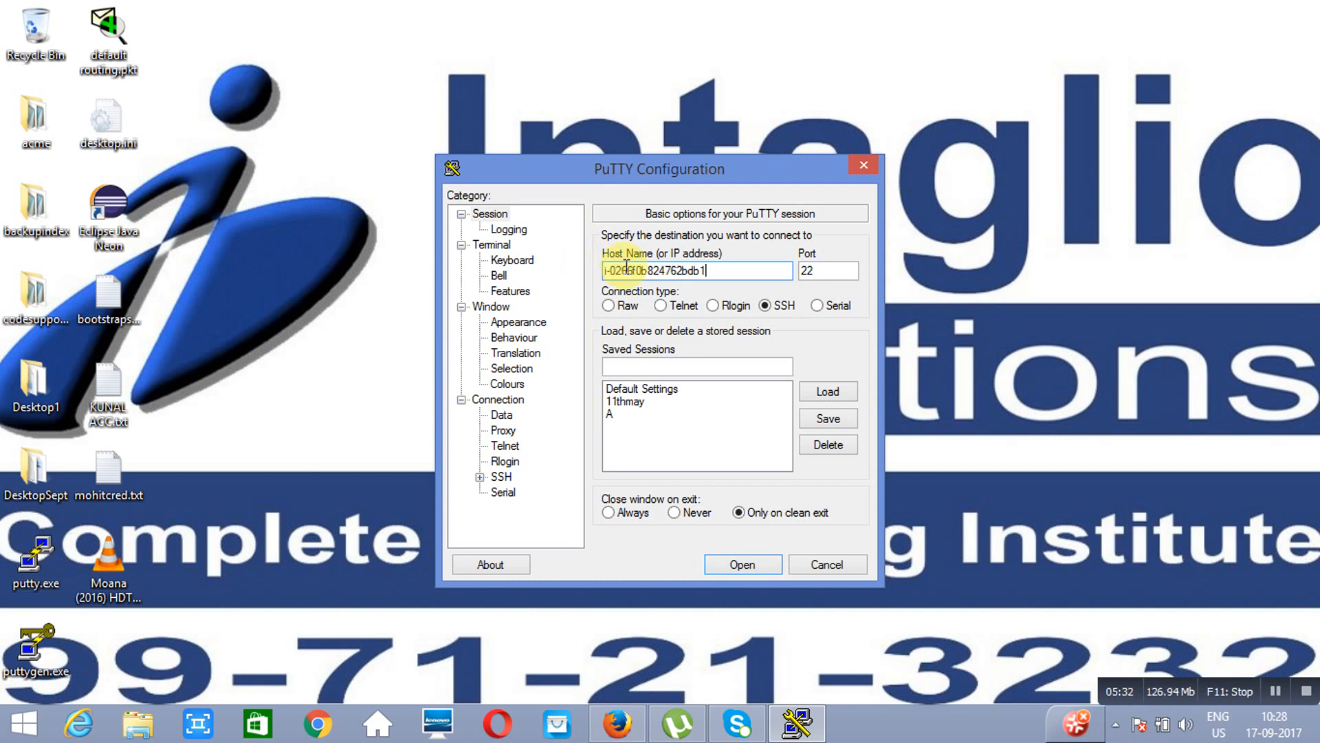
key(ctrl+z)
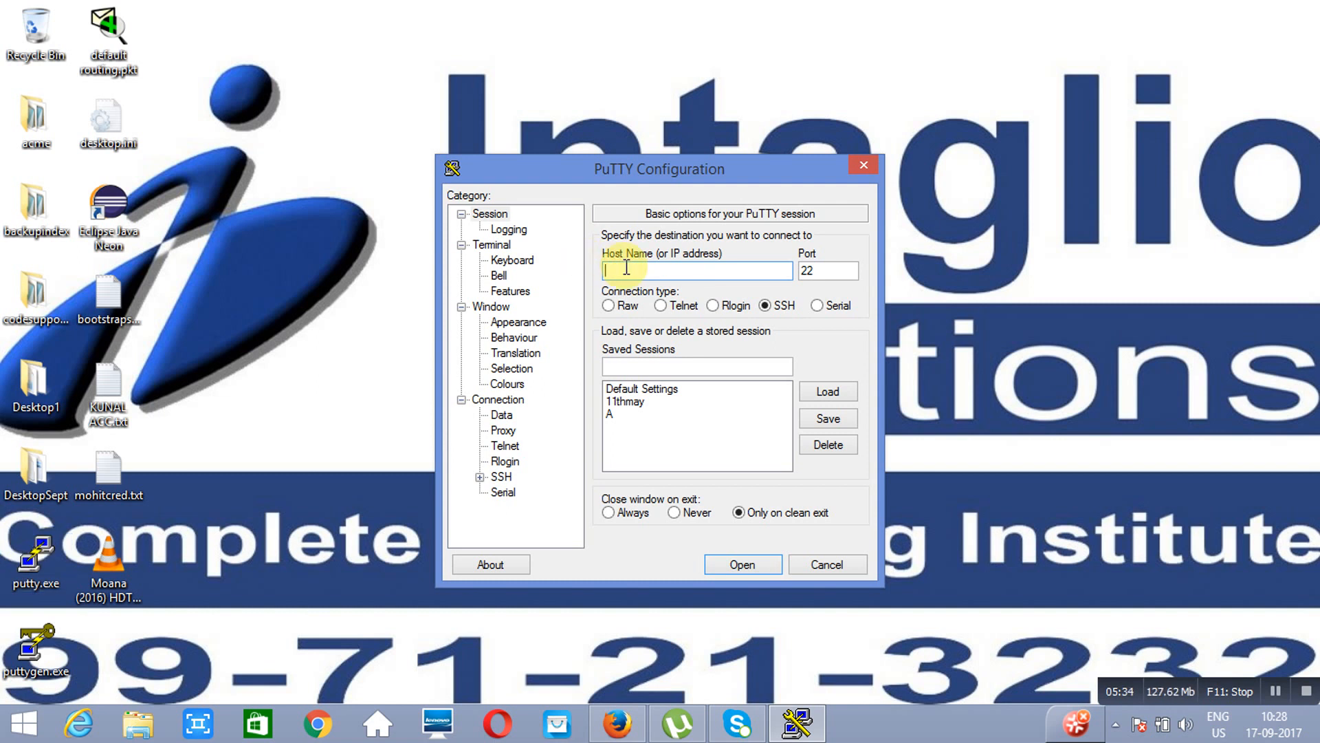
Copy Server 1's IPv4 public IP again from the EC2 console and enter 34.214.156.50 as PuTTY's host name
click(616, 722)
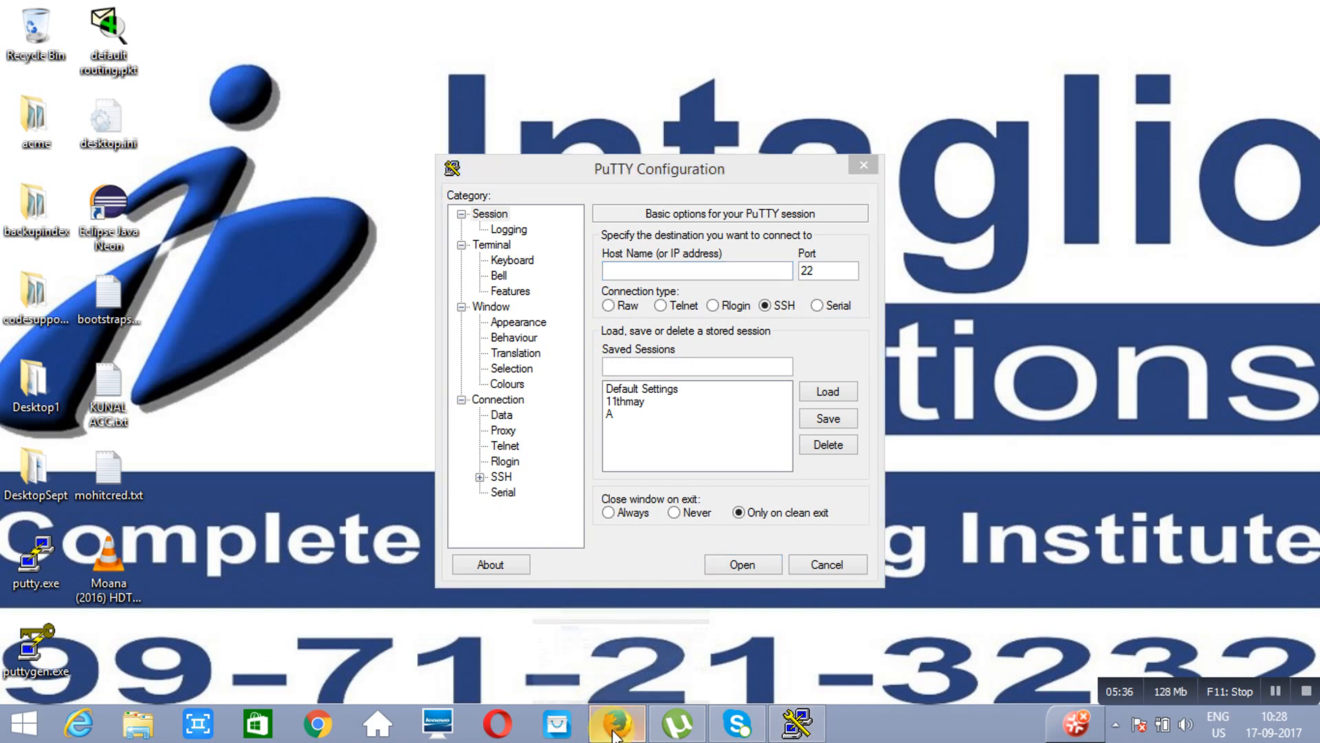
triple_click(1021, 570)
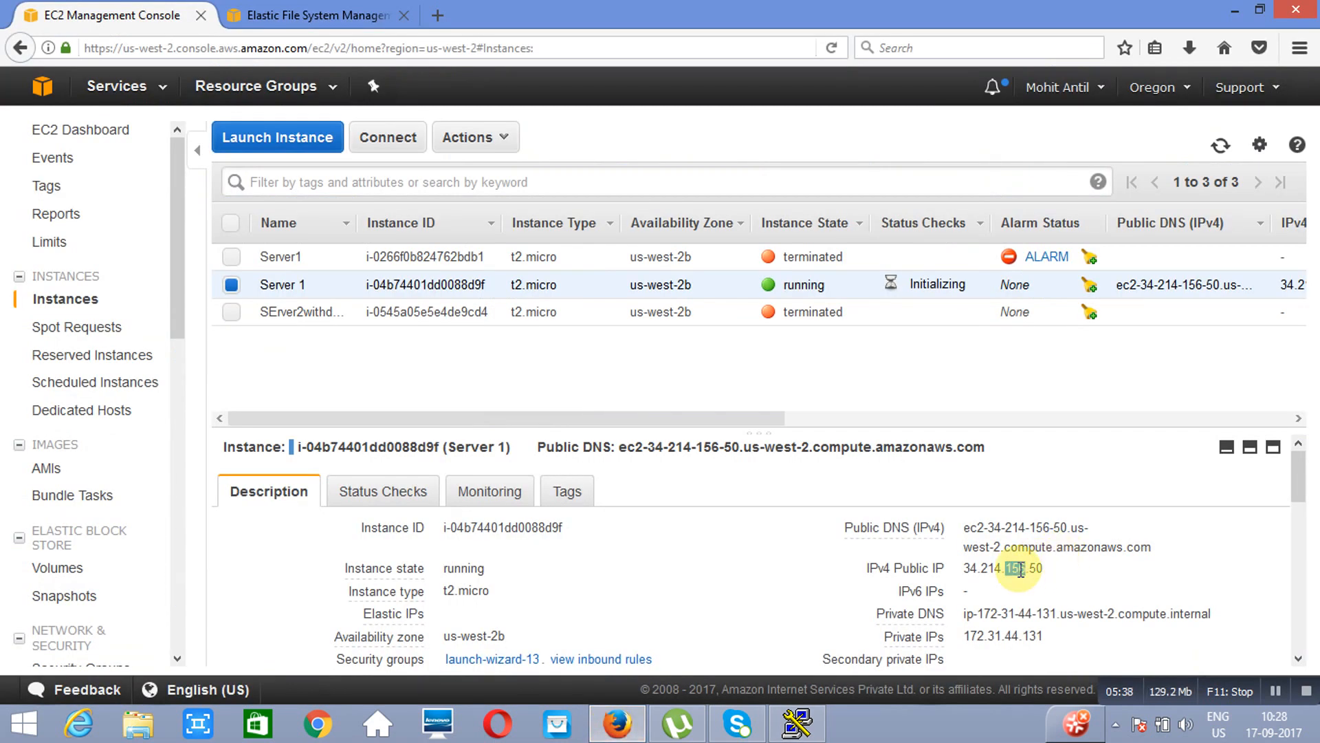
right_click(1020, 571)
click(1055, 586)
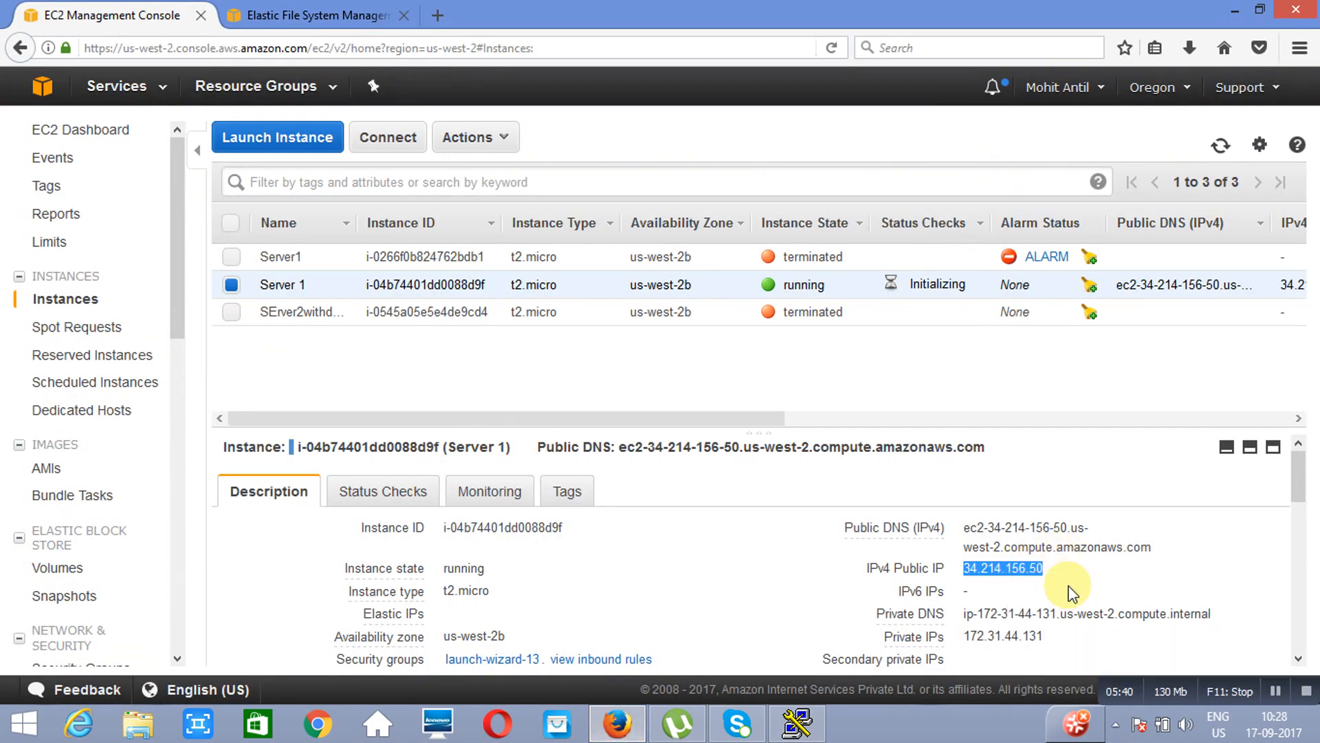
click(796, 724)
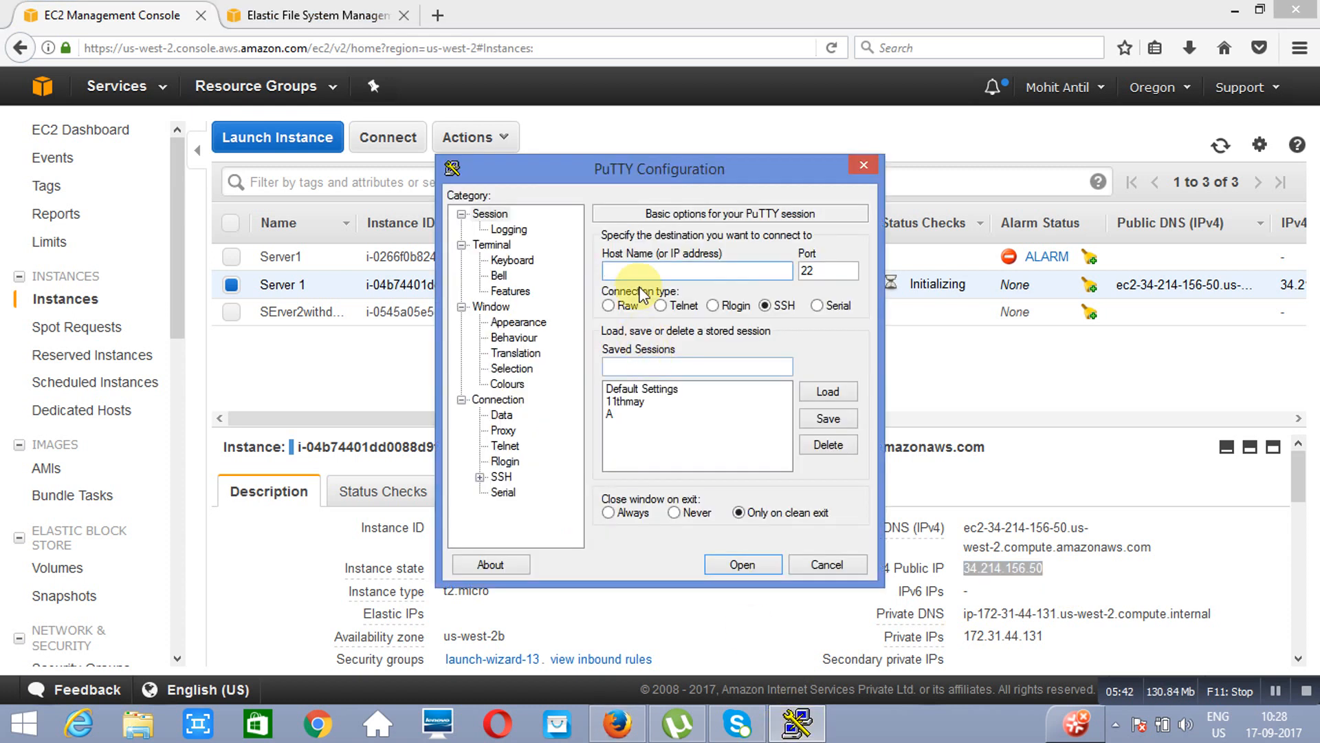
key(ctrl+v)
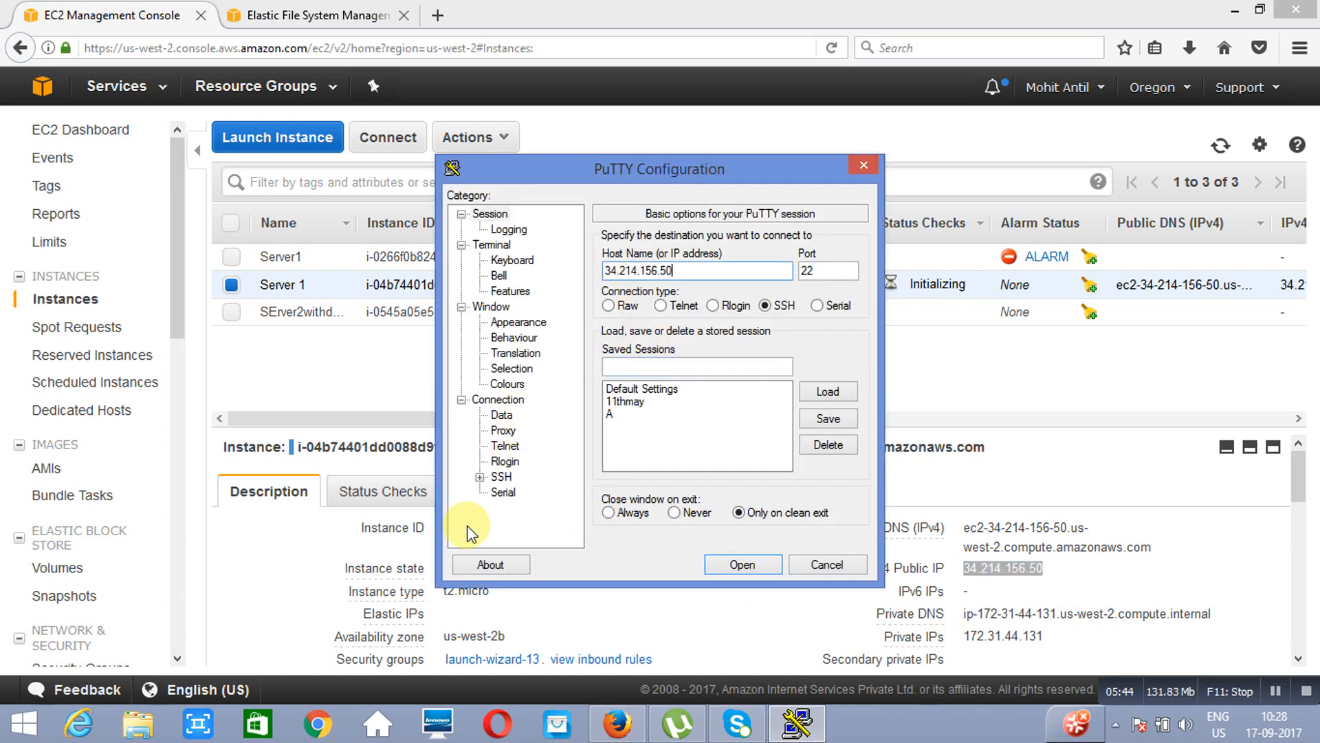
Set 1stSept.ppk from the Downloads folder as the private key file for PuTTY's SSH authentication
click(479, 477)
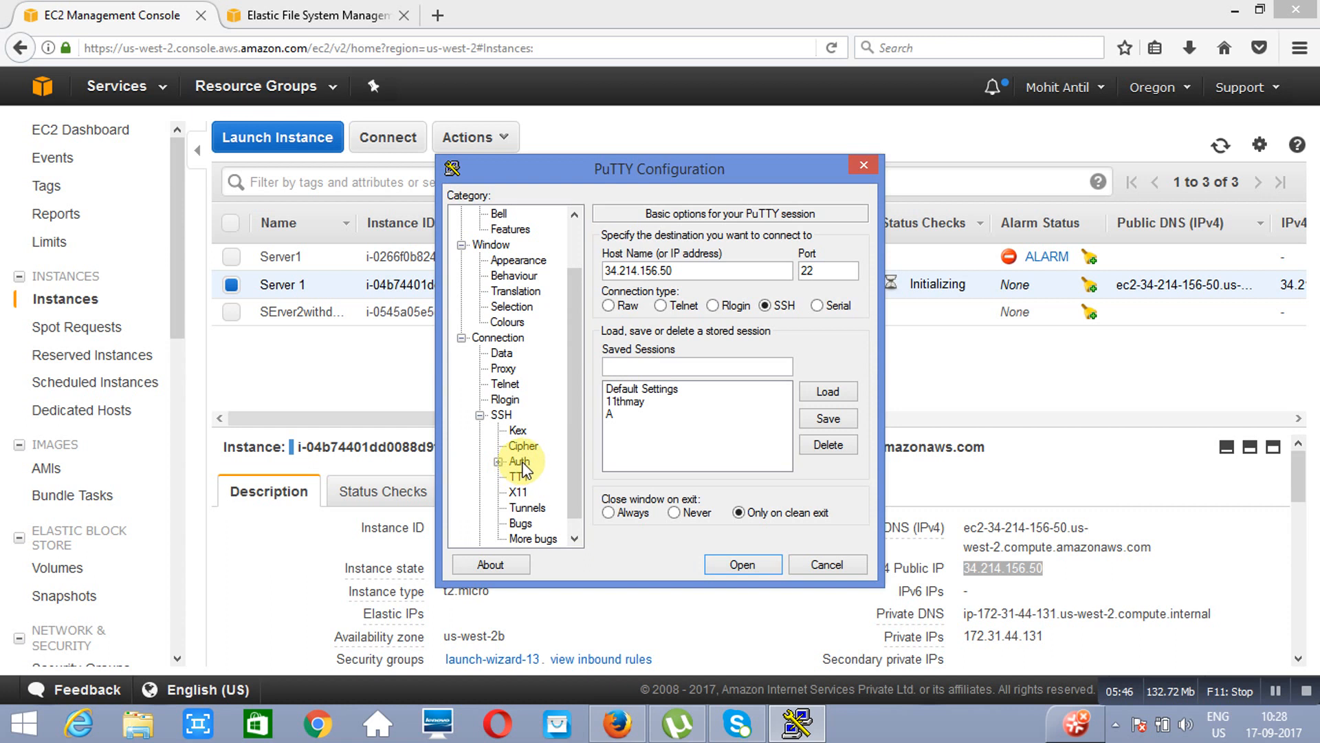
click(519, 461)
click(830, 437)
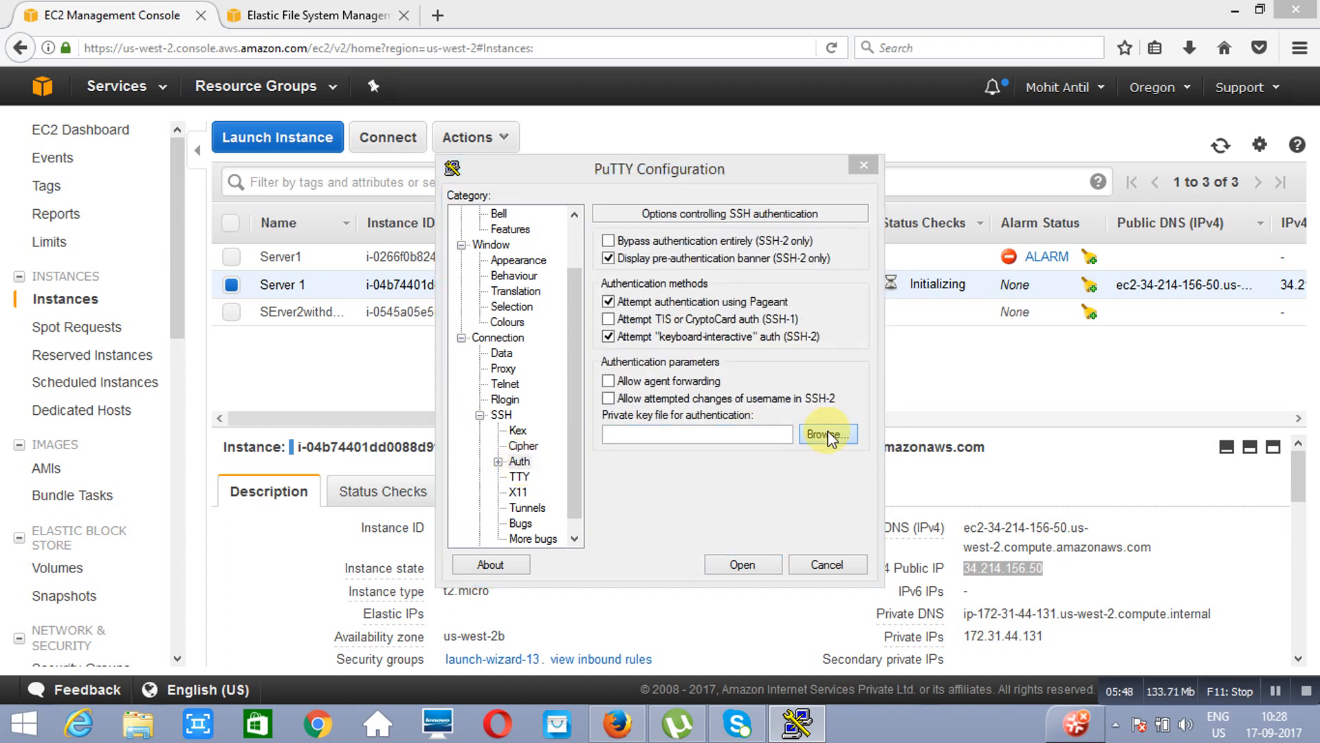
key(1)
key(1)
key(1)
key(1)
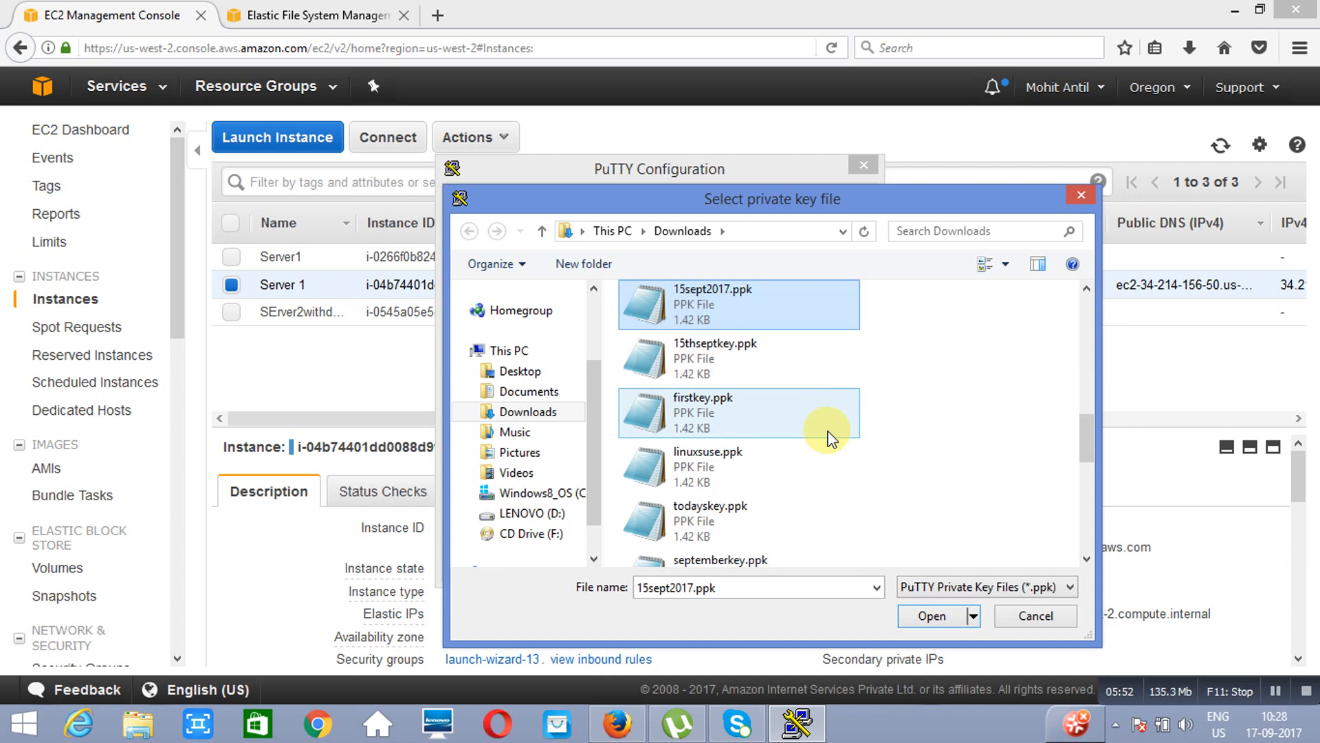
key(1)
key(1)
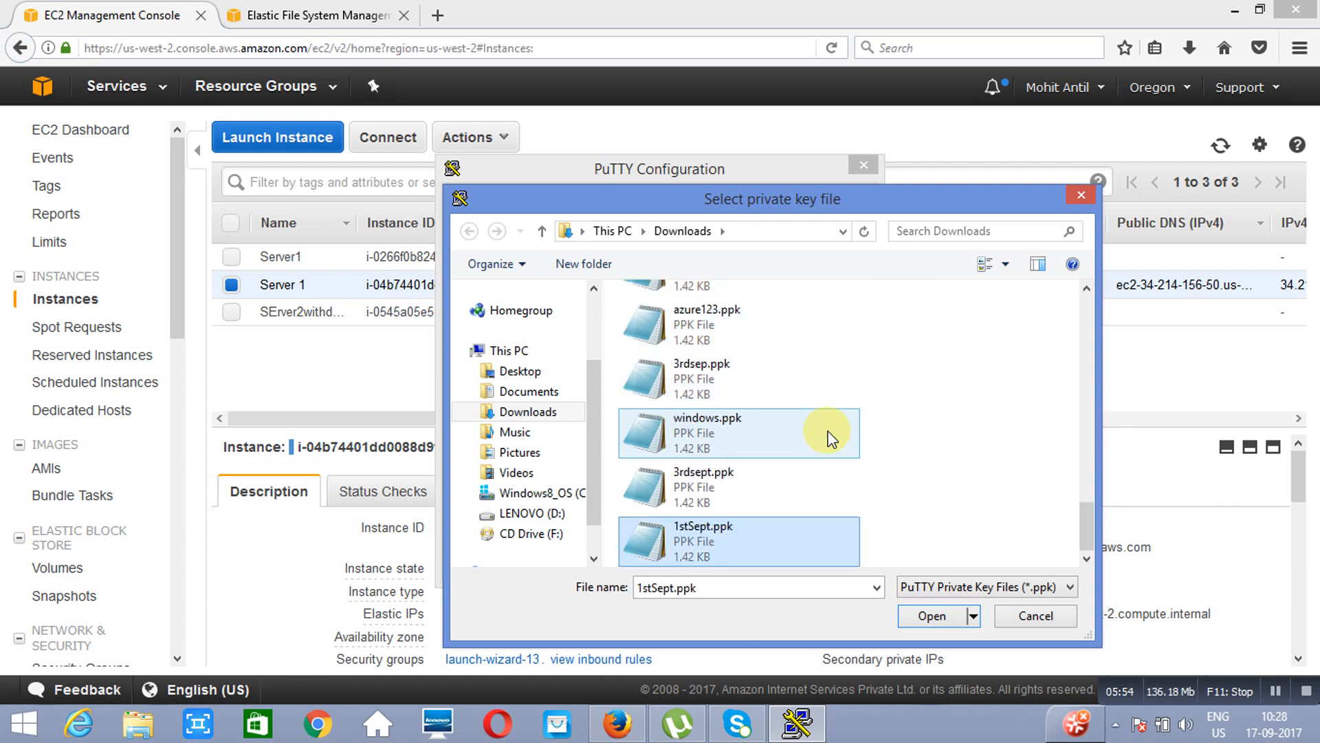
double_click(738, 552)
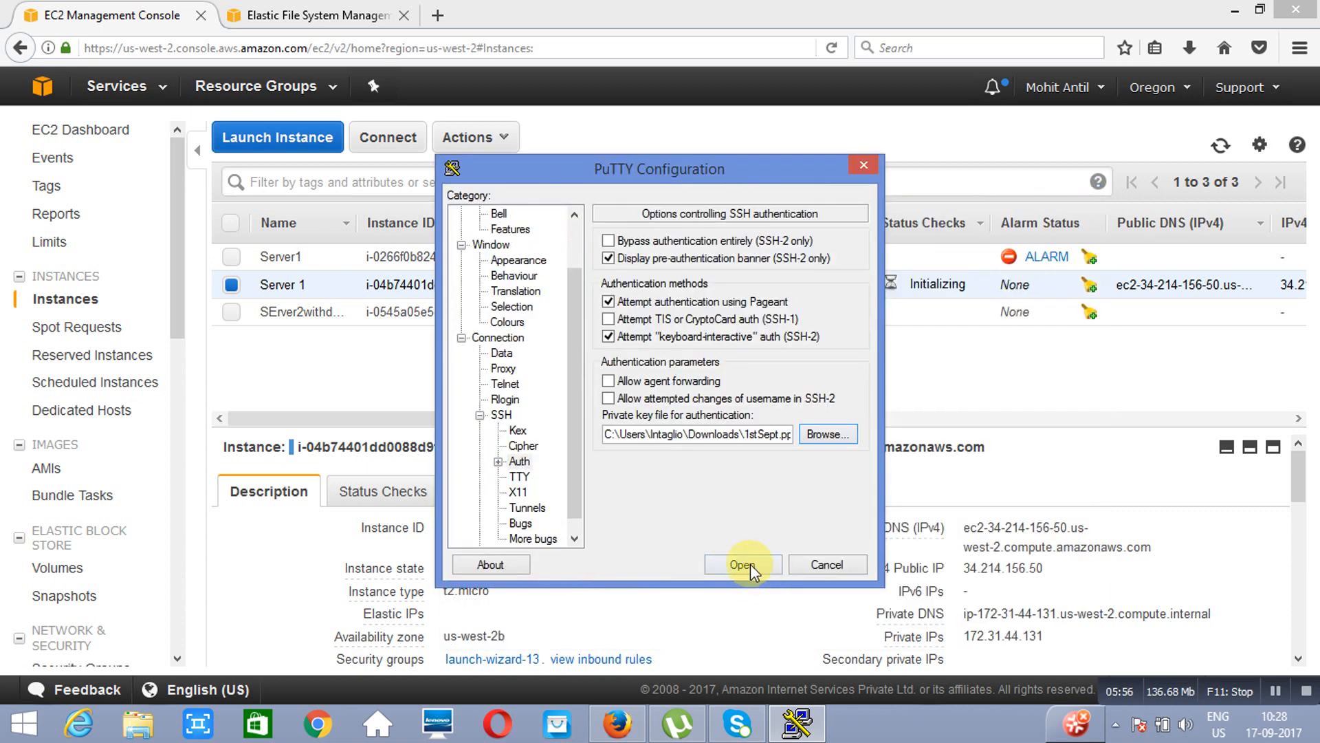
Open the SSH session to 34.214.156.50 and log in as ec2-user
click(750, 563)
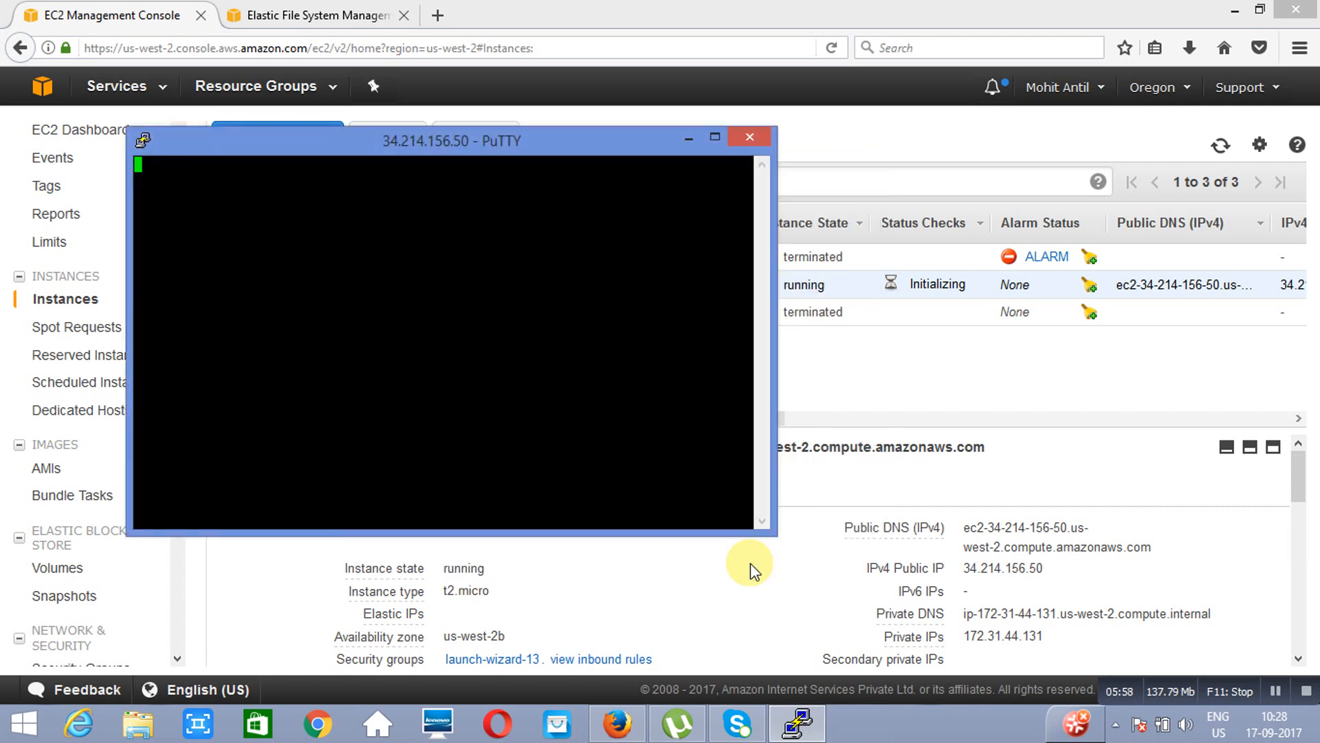
key(Left)
key(Left)
key(Return)
text(ec2-user)
key(Return)
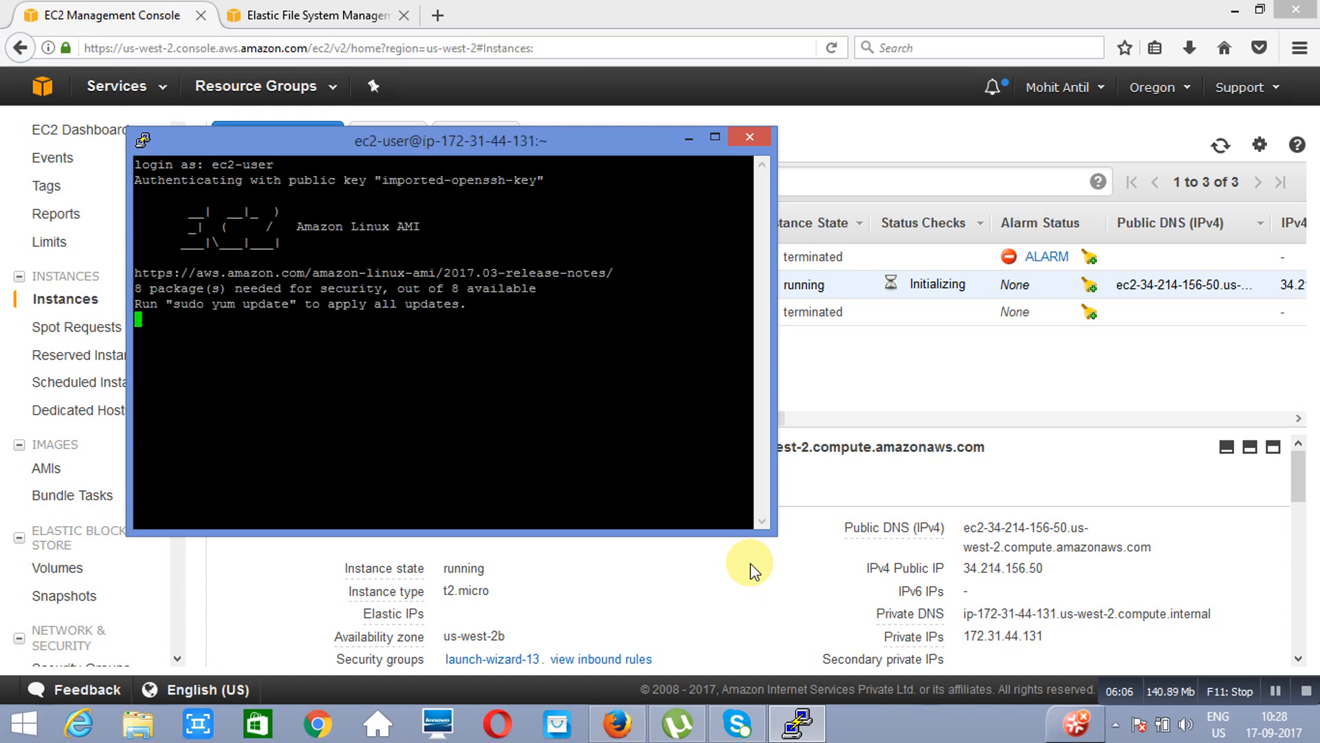
Switch to the root account with sudo su - and clear the terminal screen
text(sudo su -)
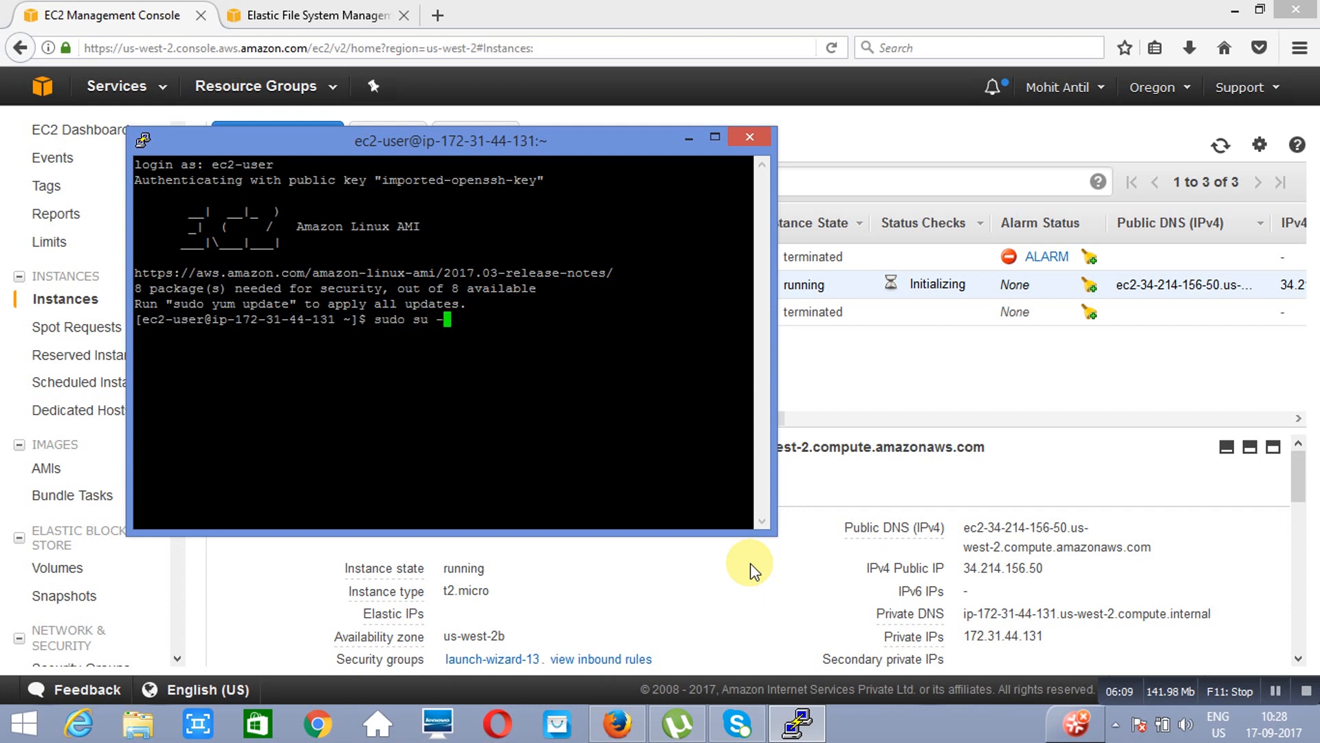
key(Return)
text(clear)
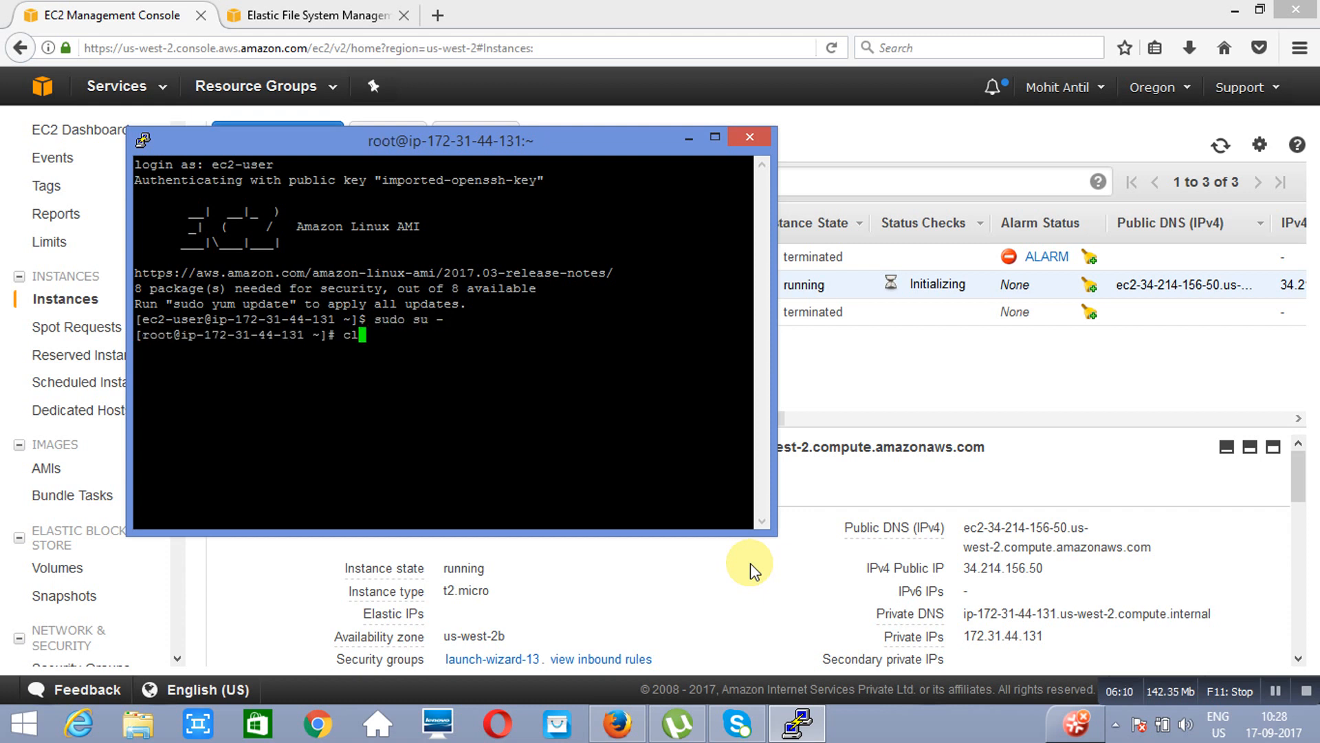
key(Return)
Set the PuTTY session's terminal font size to 18, apply the change, and maximize the terminal window
right_click(444, 146)
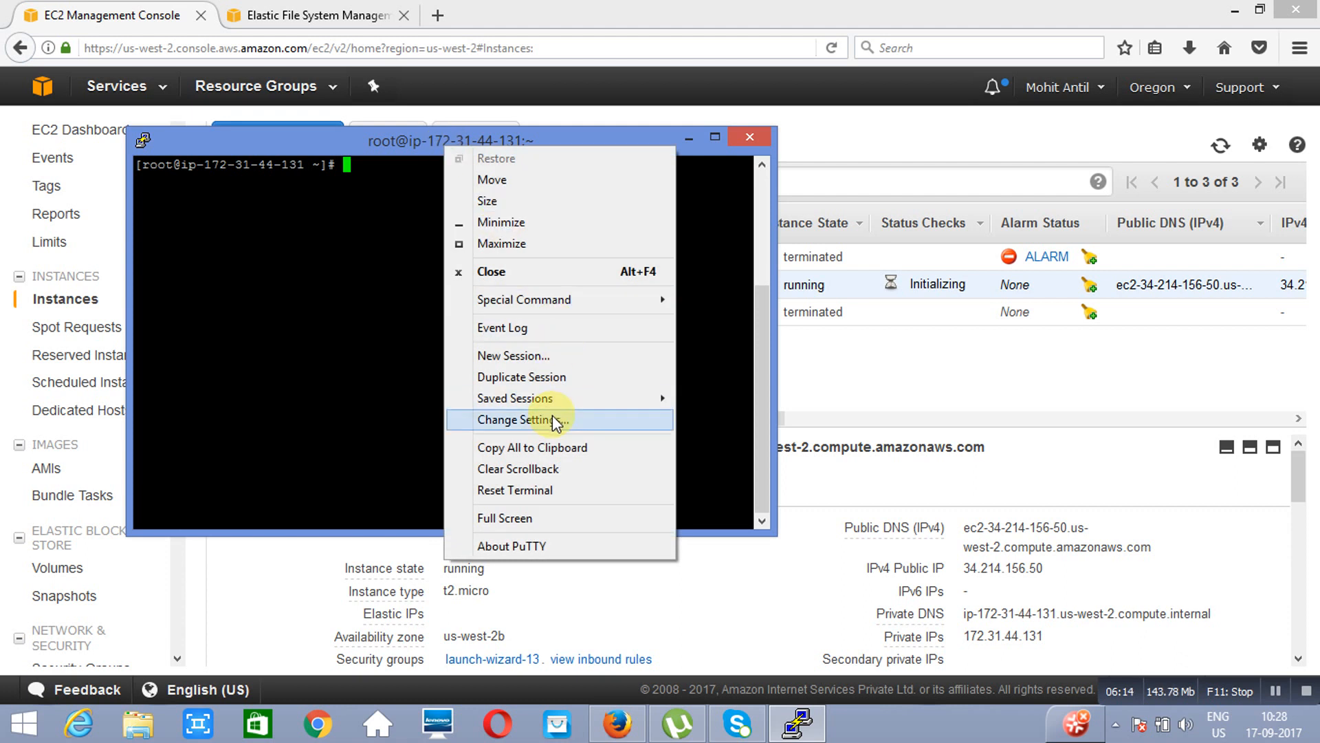
click(552, 417)
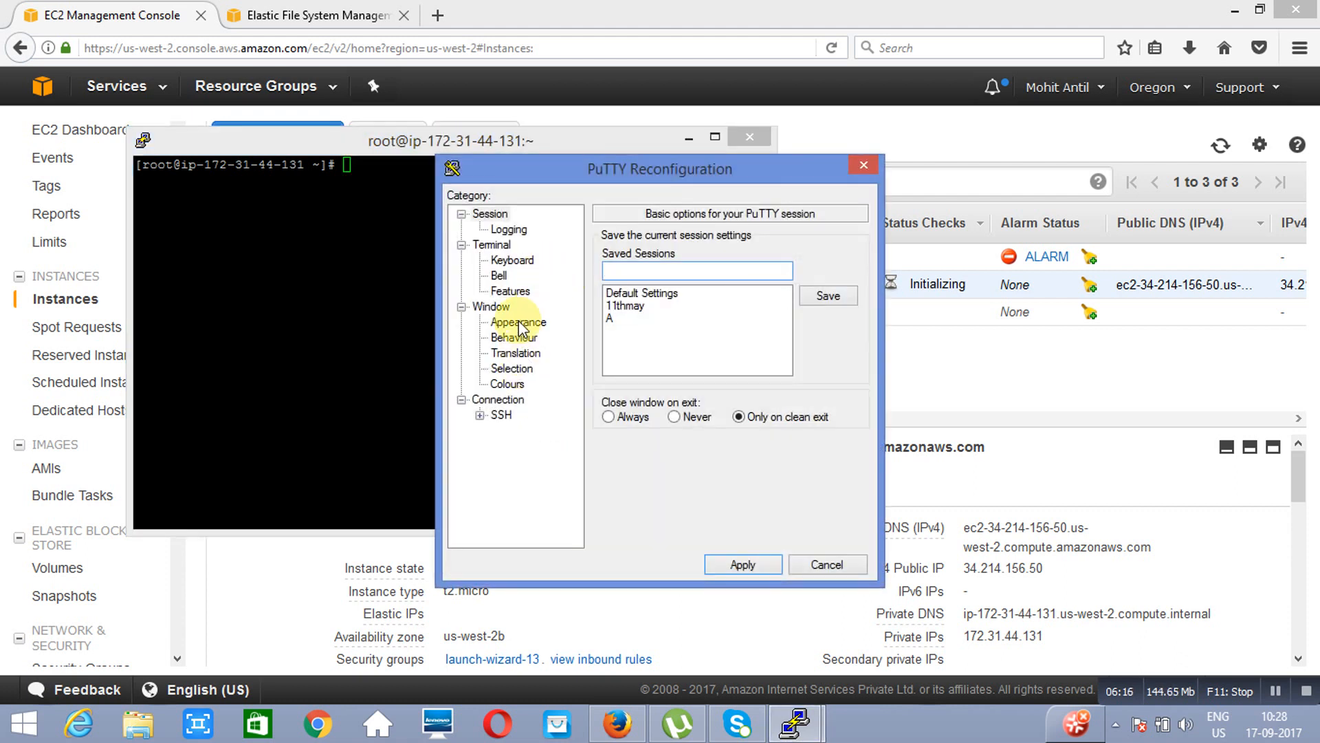
click(519, 324)
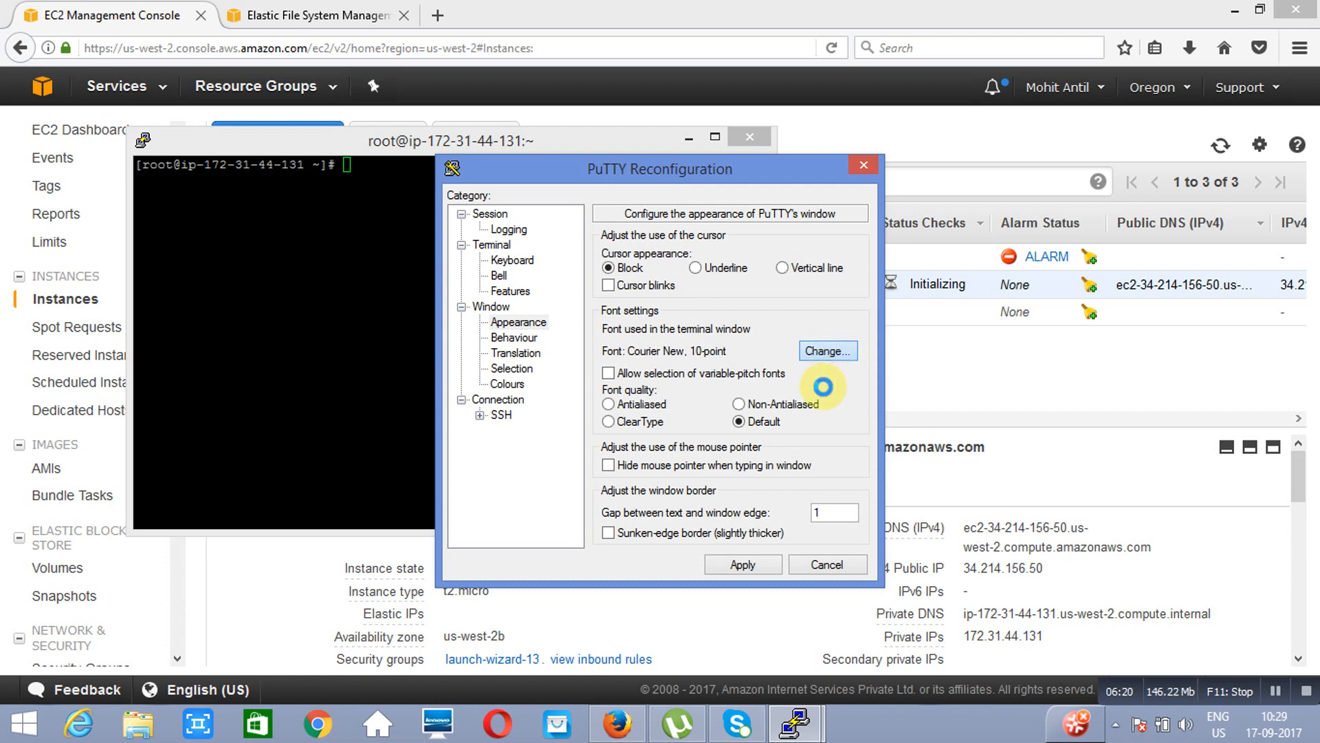
click(827, 351)
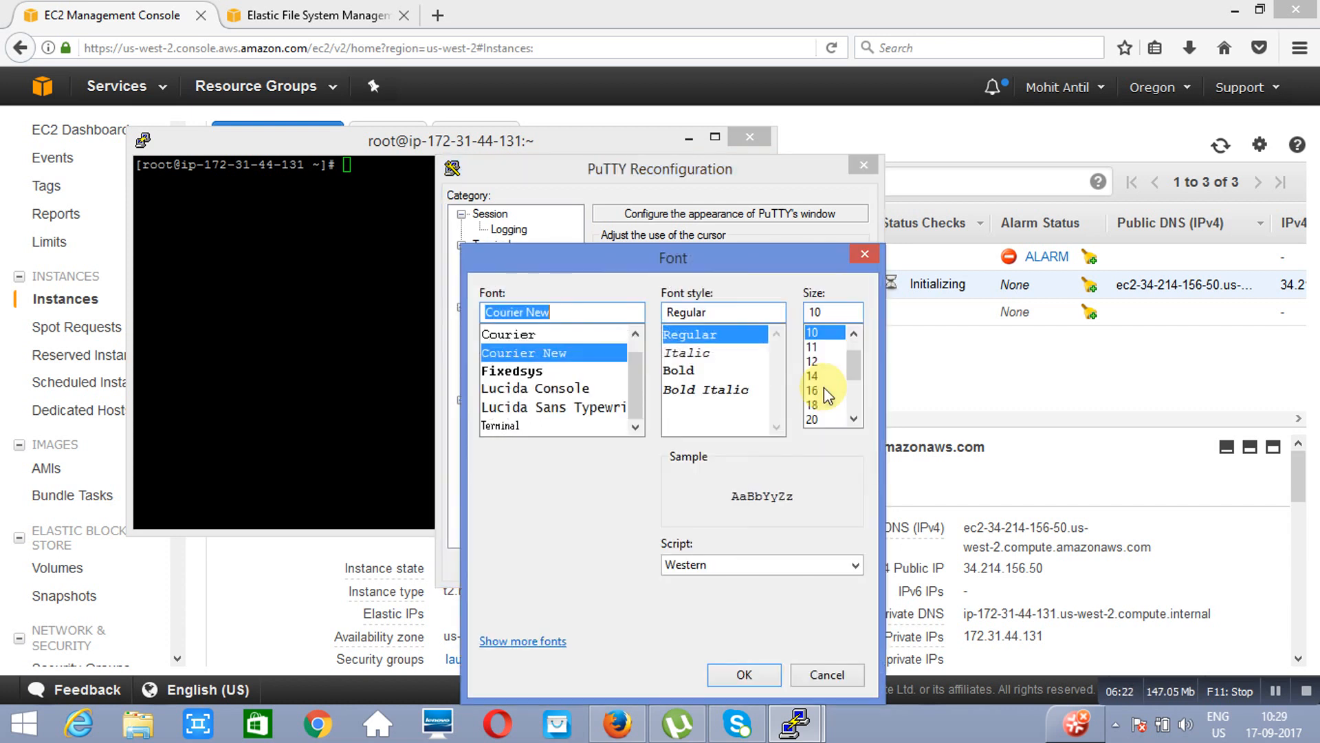
click(814, 405)
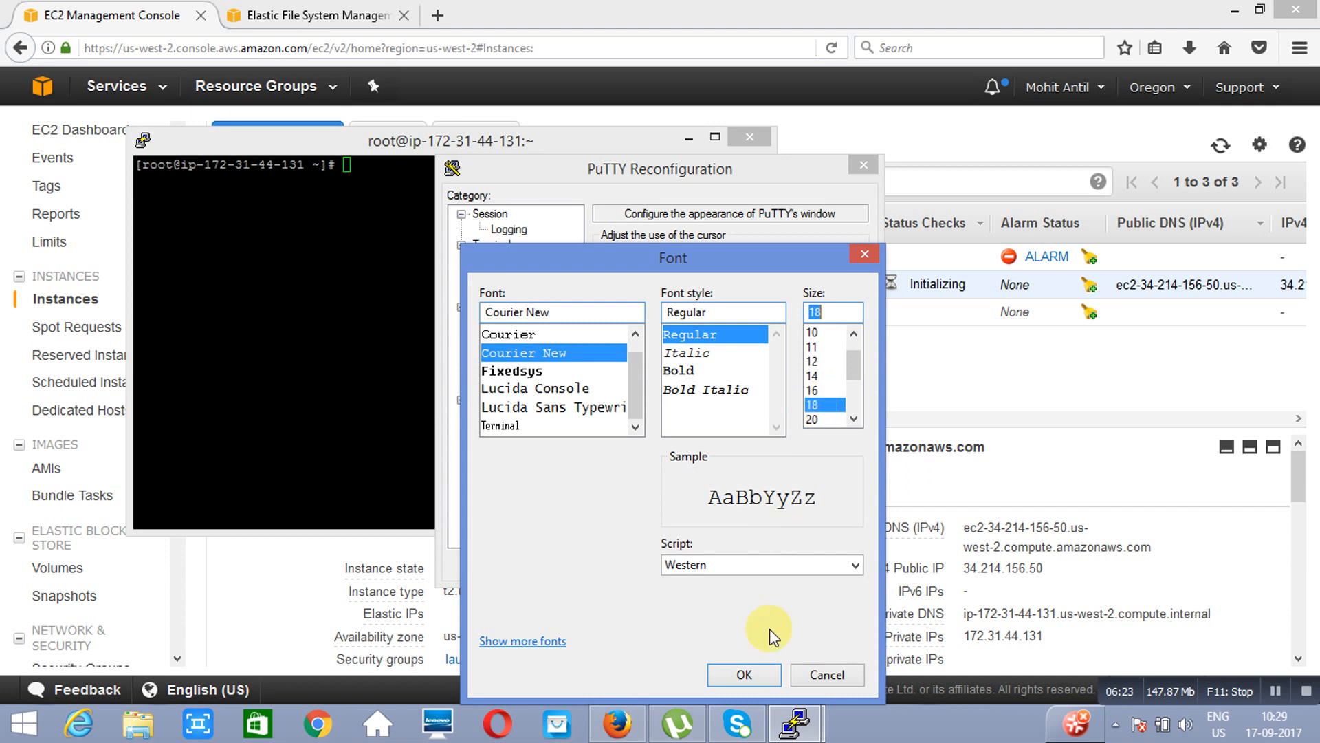
click(757, 672)
click(740, 568)
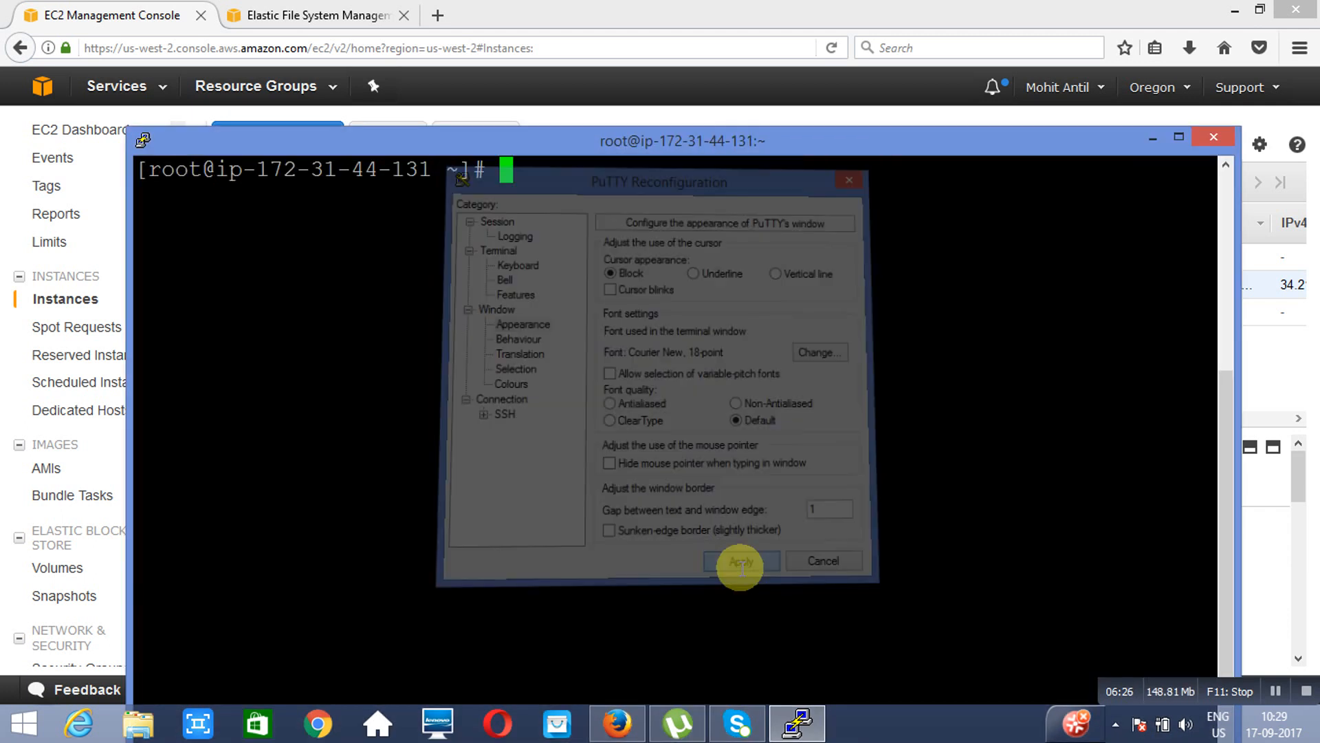
click(1180, 135)
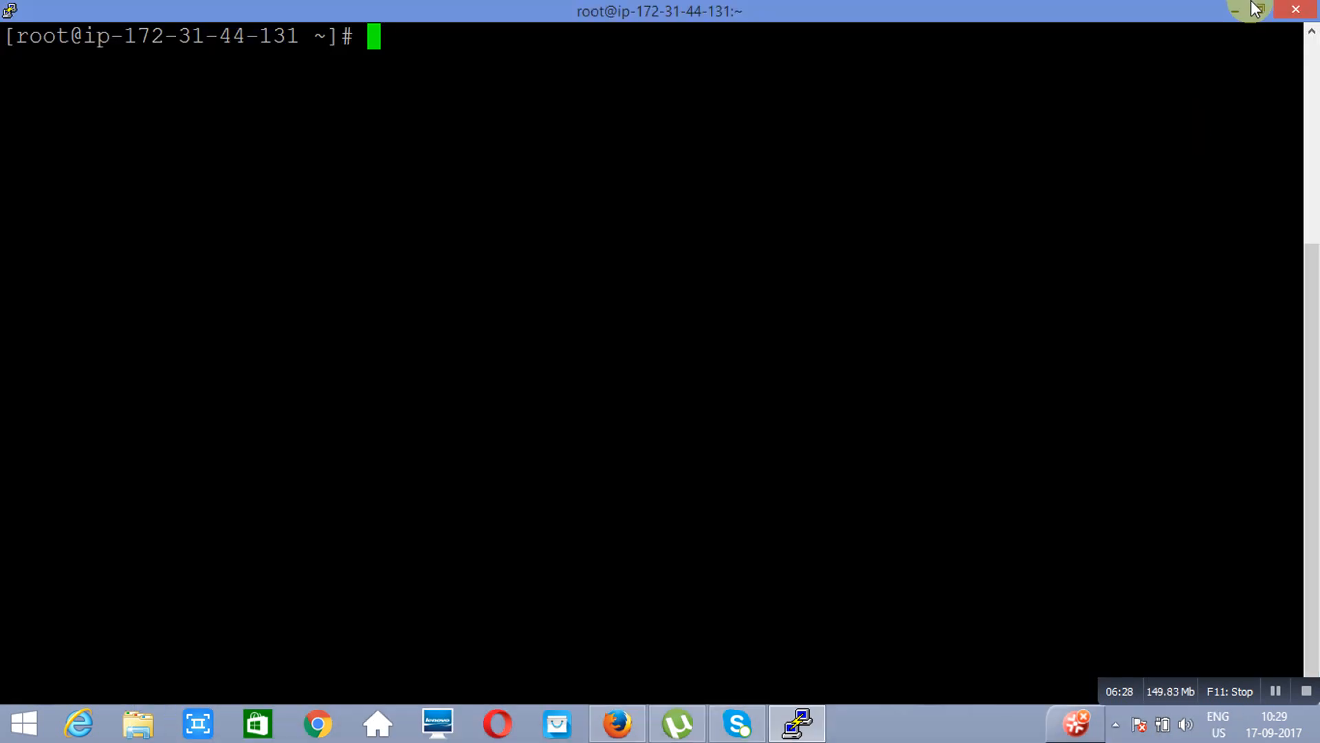
Minimize the terminal, refresh the EFS file system list in the browser, and check the life cycle state of NewEFS's mount targets
click(1235, 10)
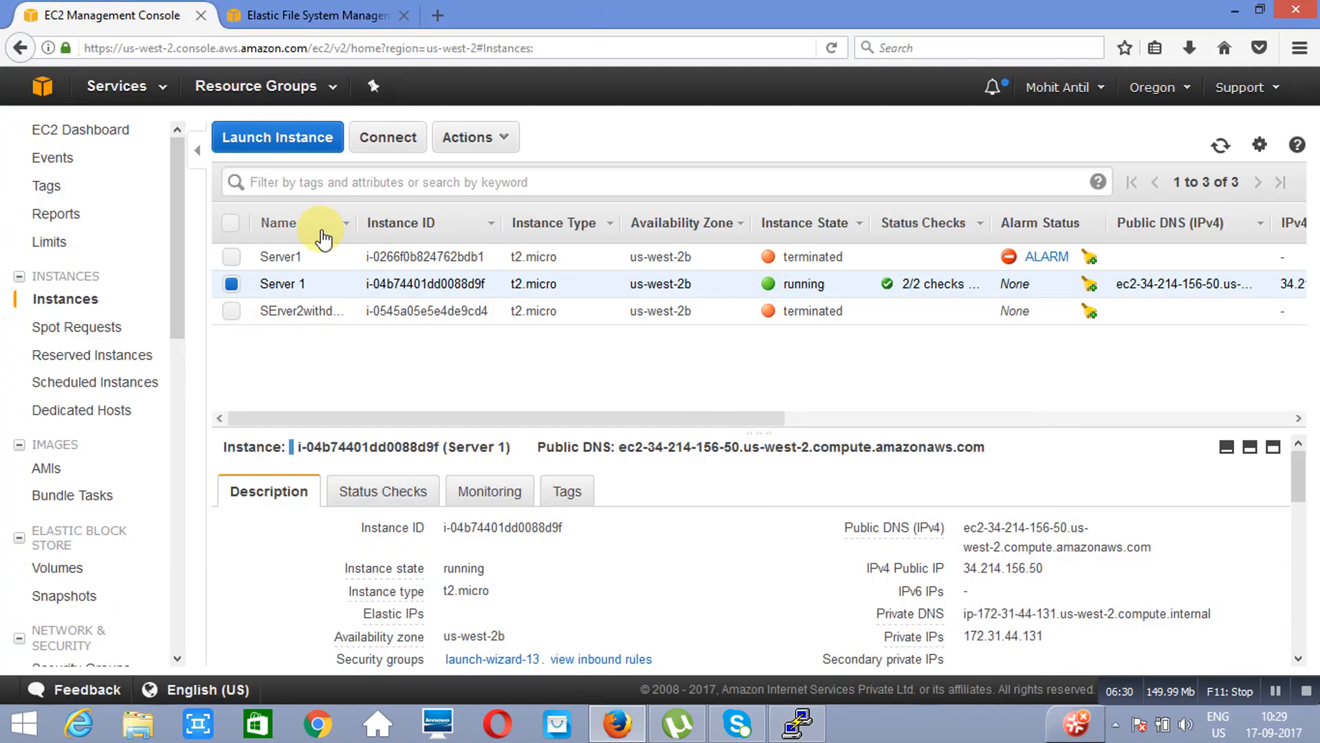
click(316, 15)
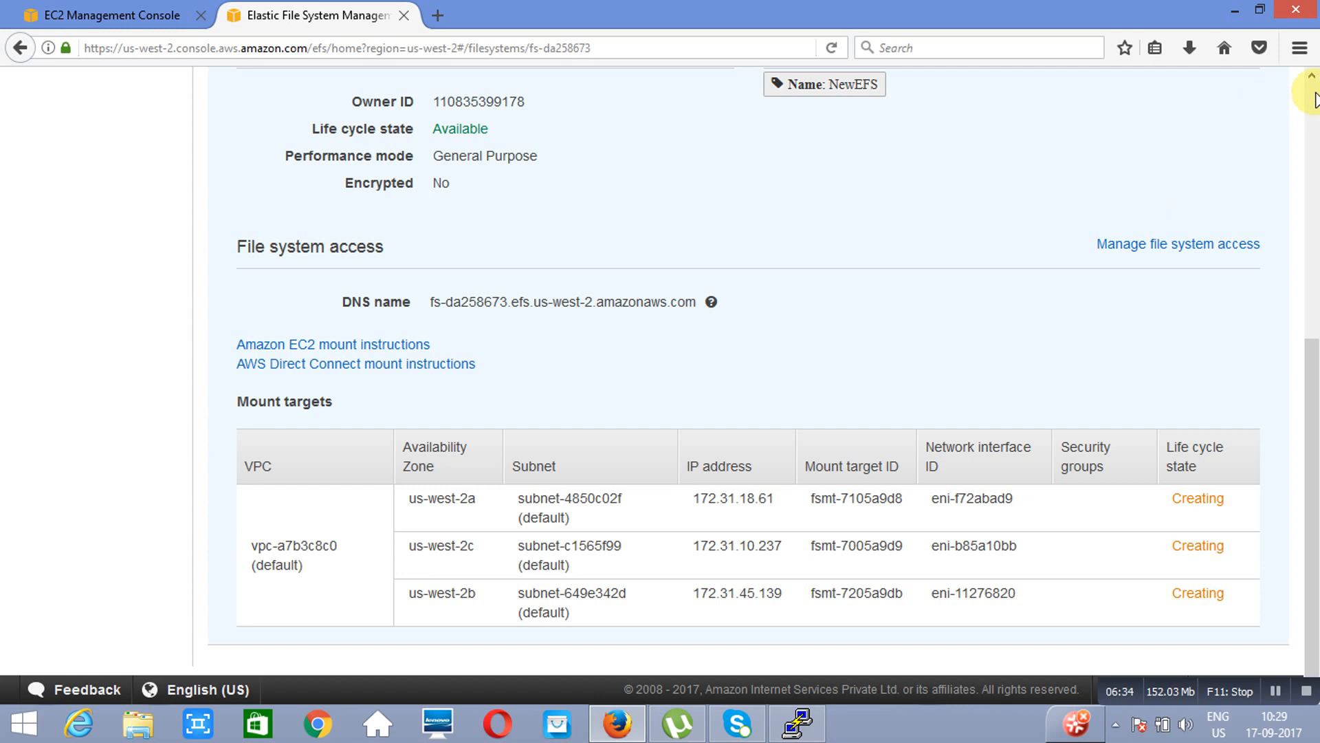
scroll(1306, 110, up, 5)
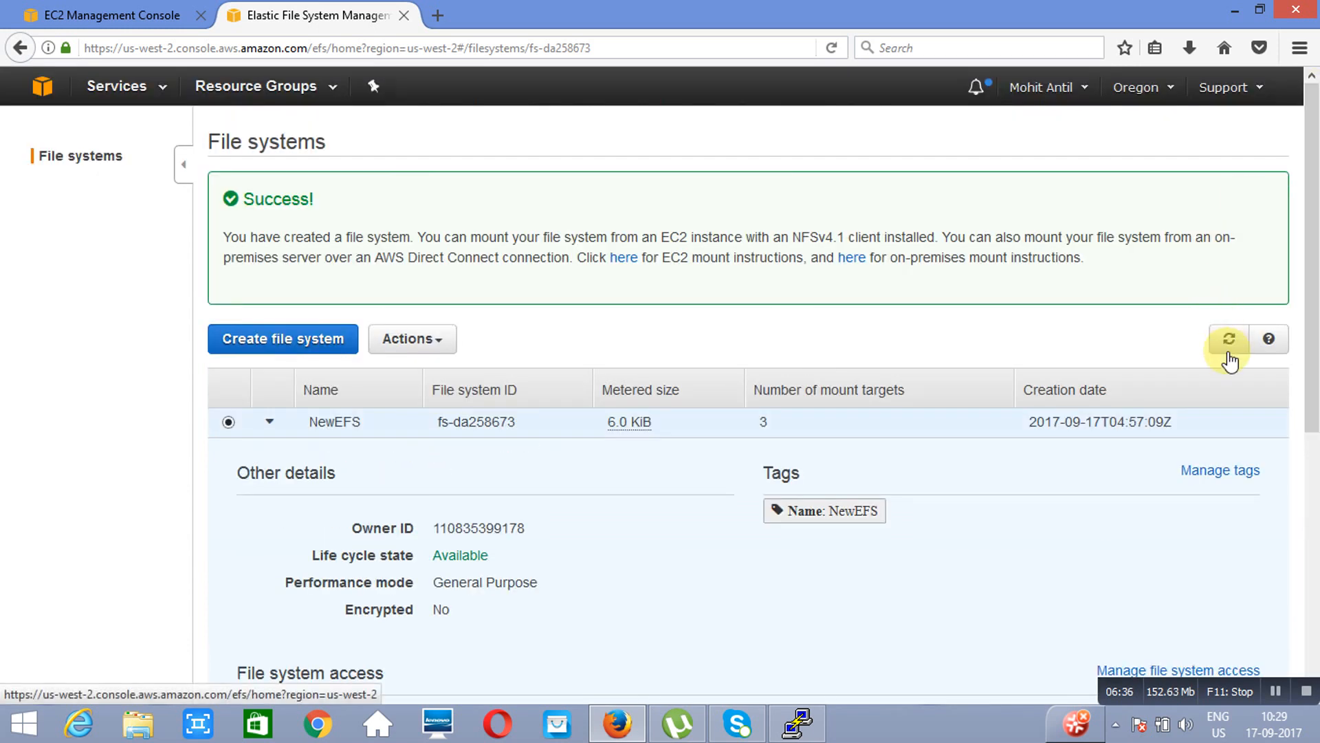
click(1229, 342)
scroll(1313, 602, down, 5)
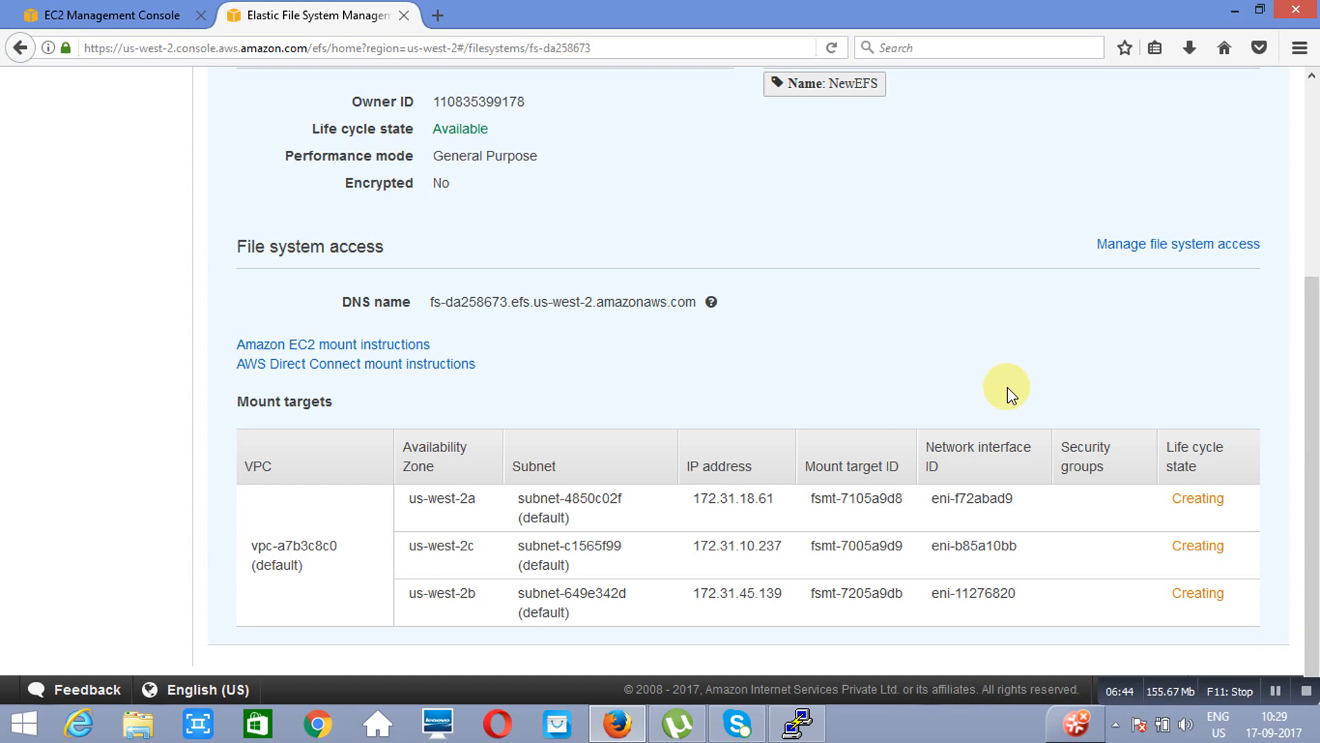
click(1313, 180)
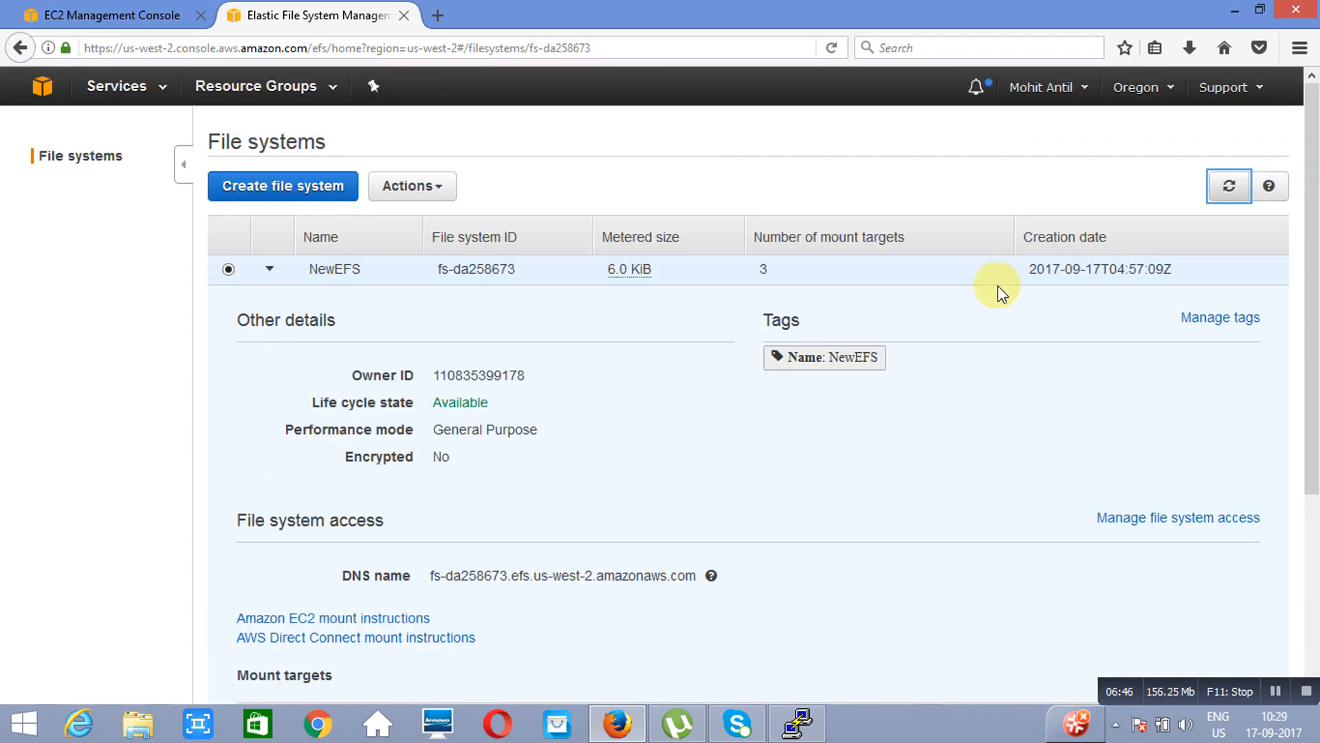
click(1310, 579)
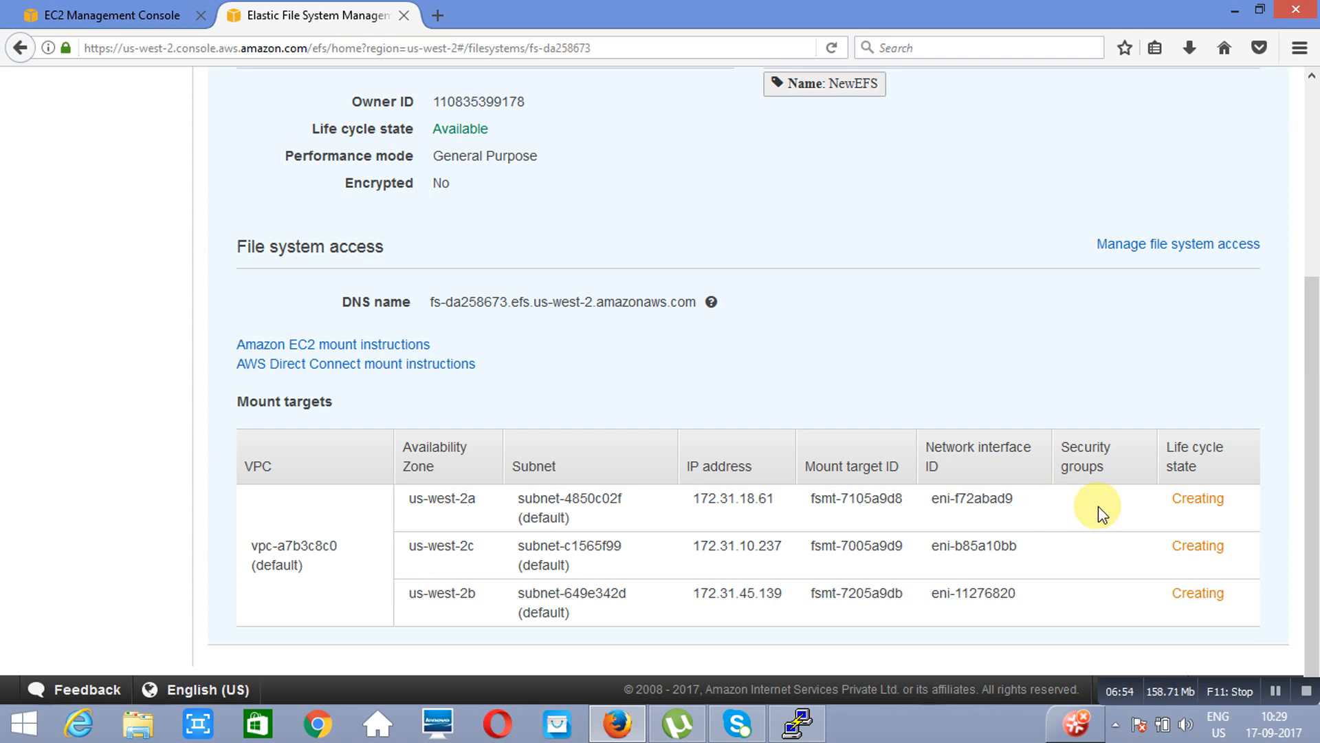
click(1311, 168)
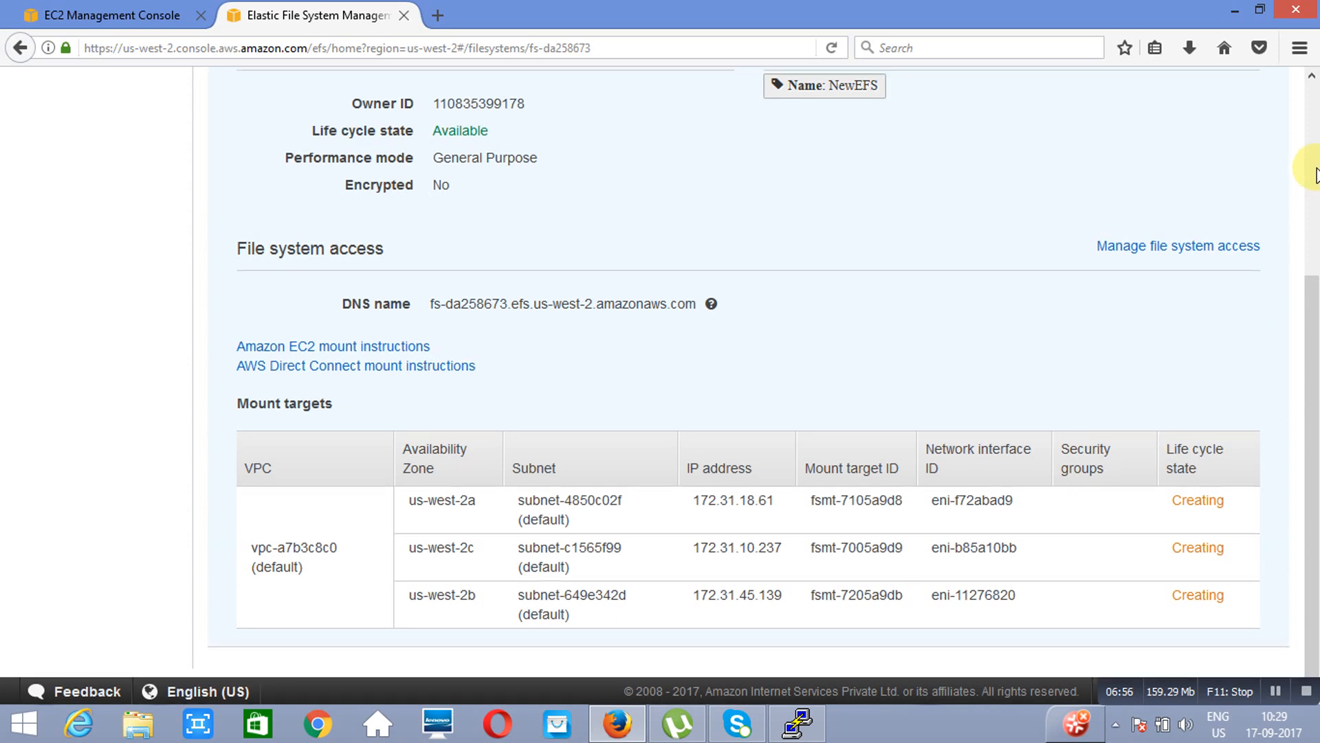
Open the security groups in the EC2 console, select the default VPC group sg-4f7a7b37, and review its inbound rules
click(124, 14)
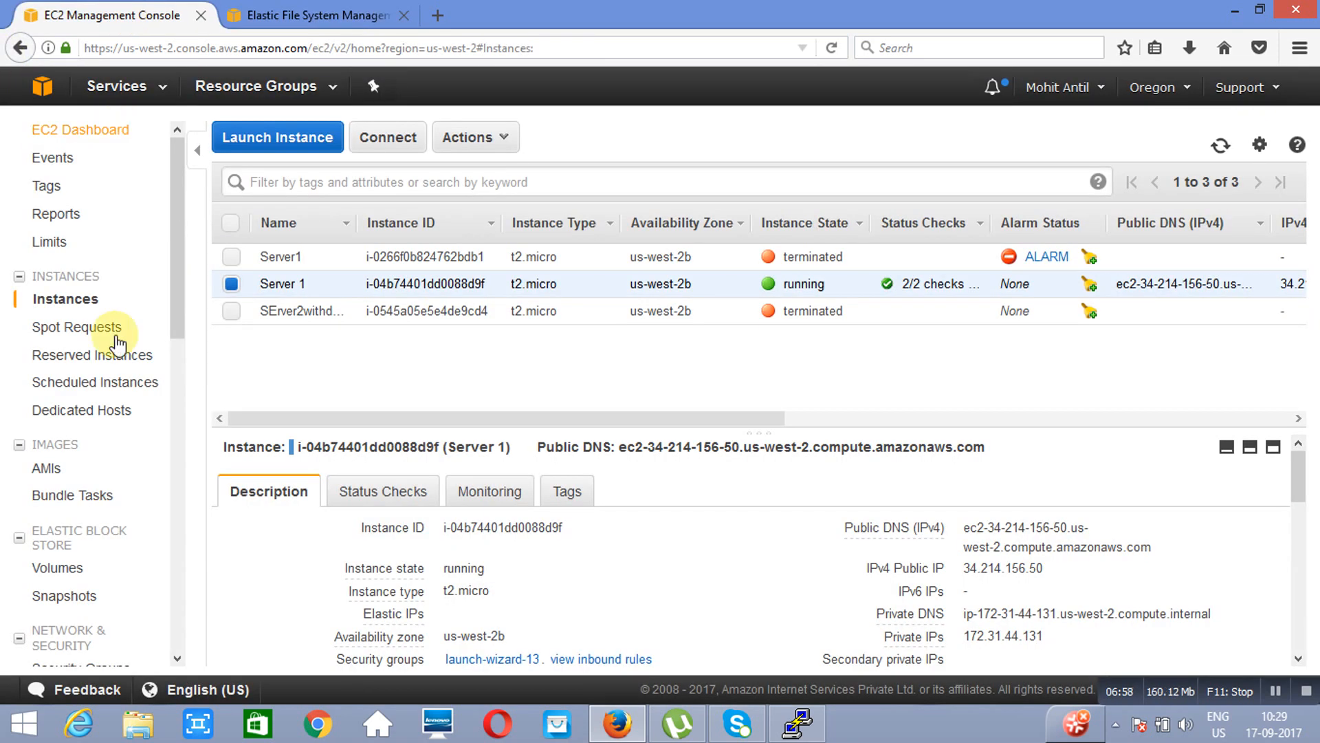
scroll(177, 663, down, 2)
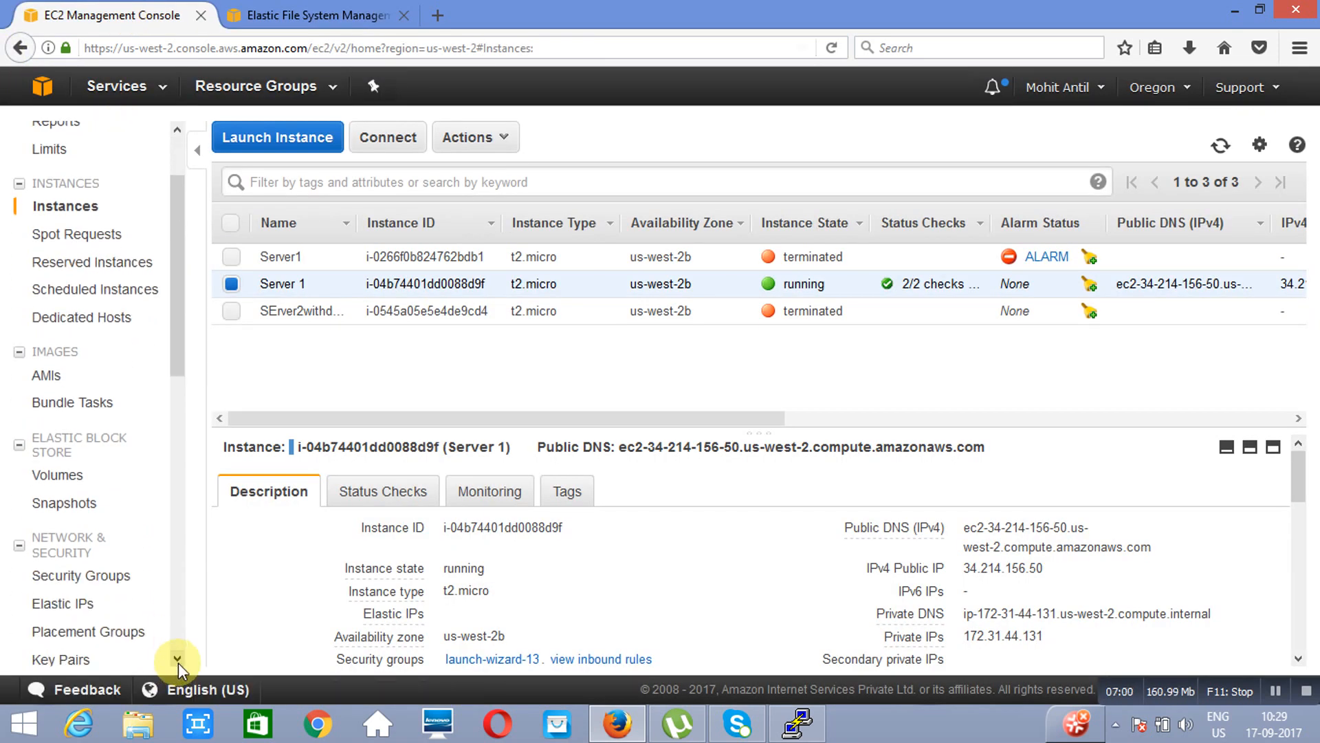
click(89, 578)
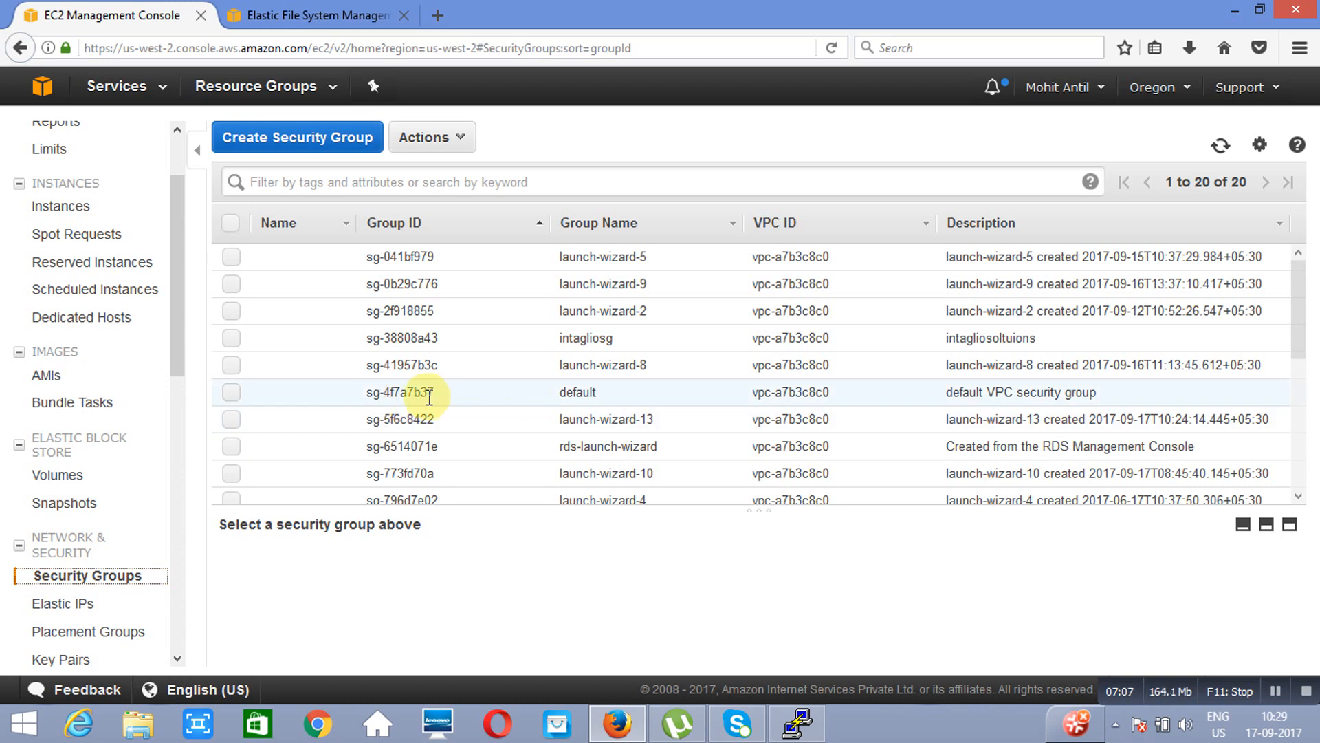
click(235, 394)
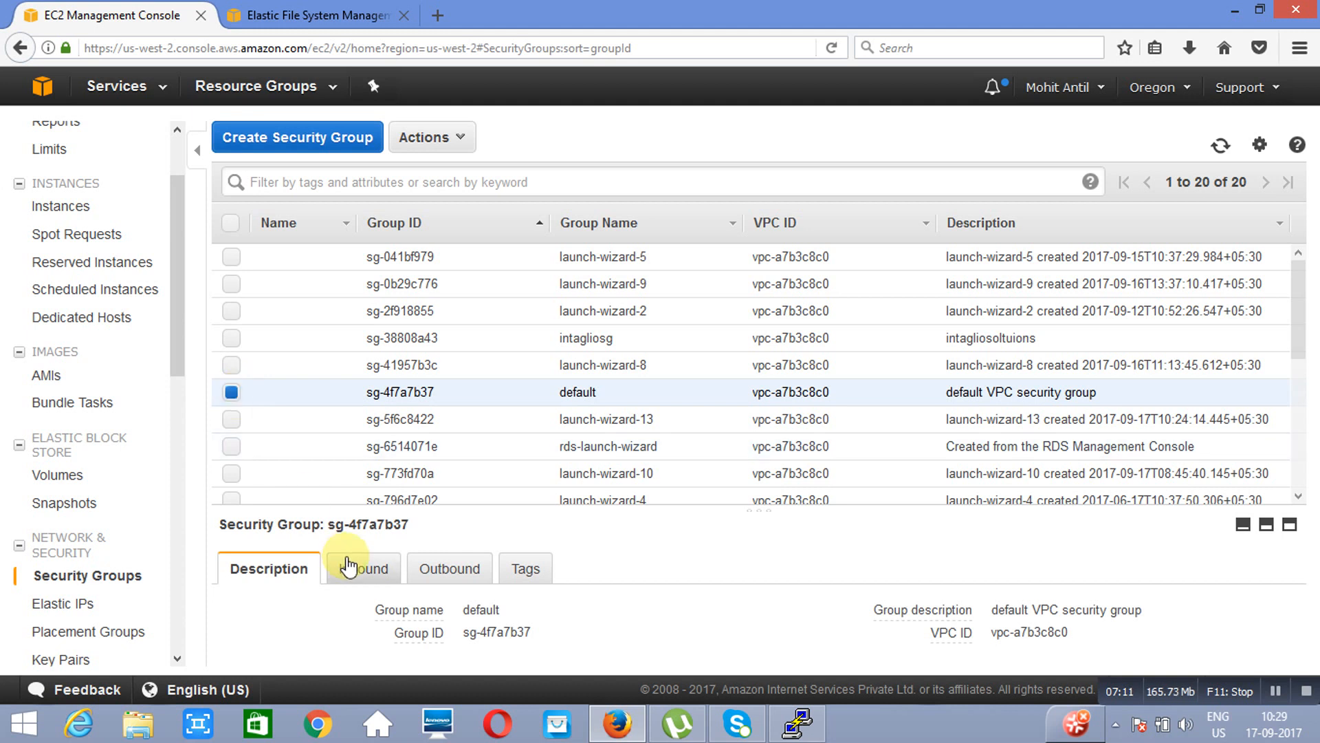
click(359, 572)
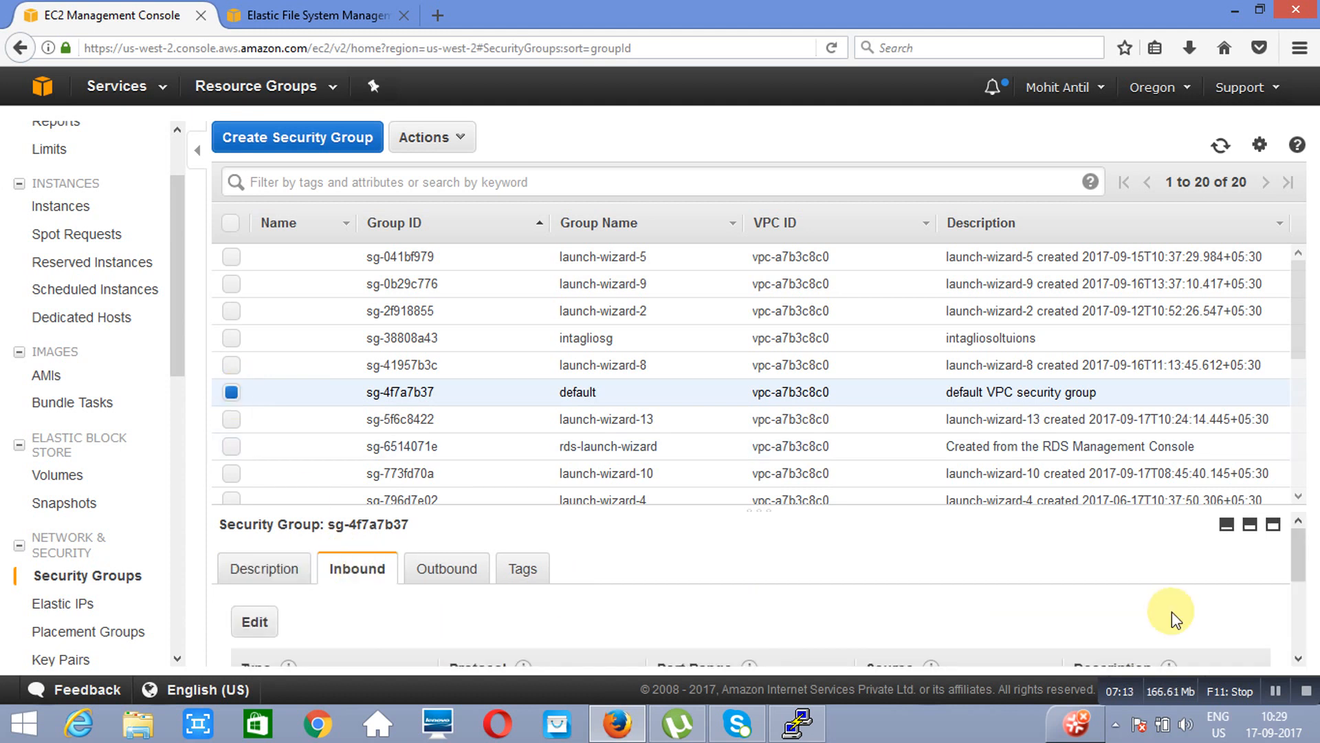
click(1299, 659)
click(1299, 659)
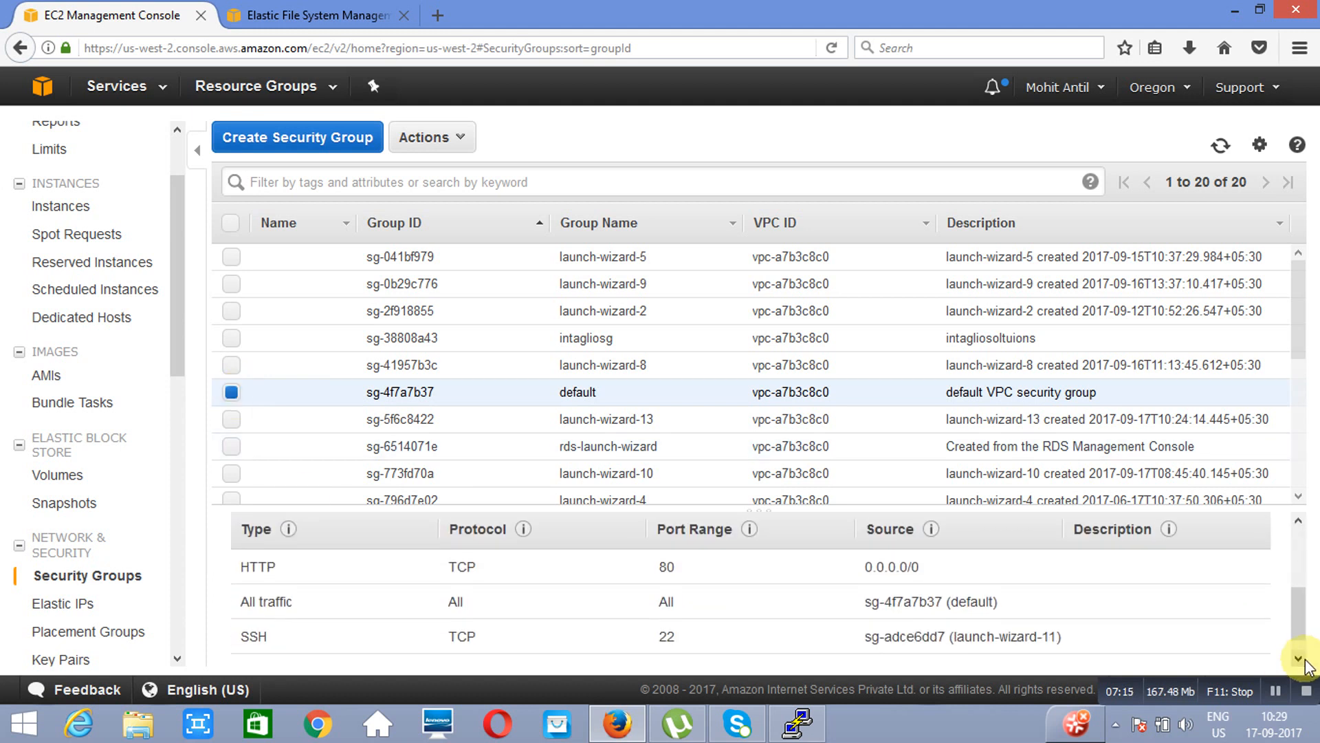
click(1299, 658)
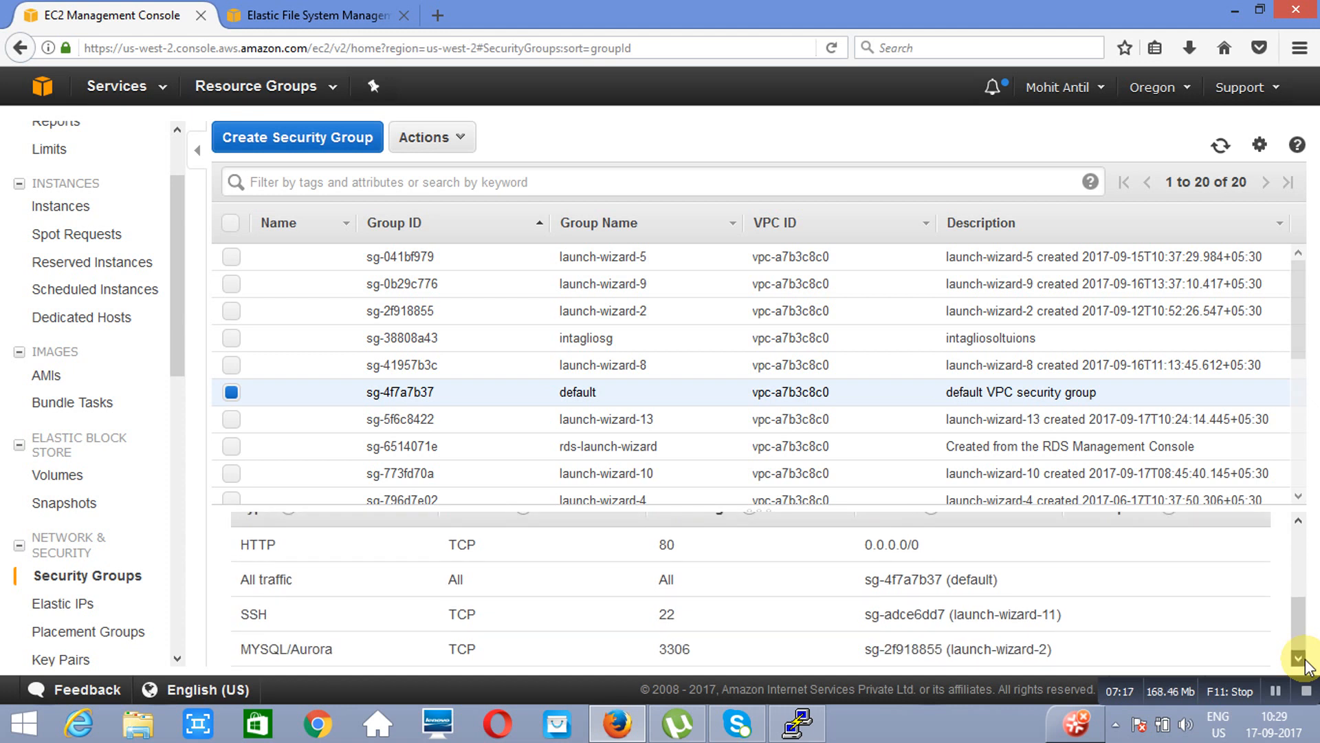
click(1298, 542)
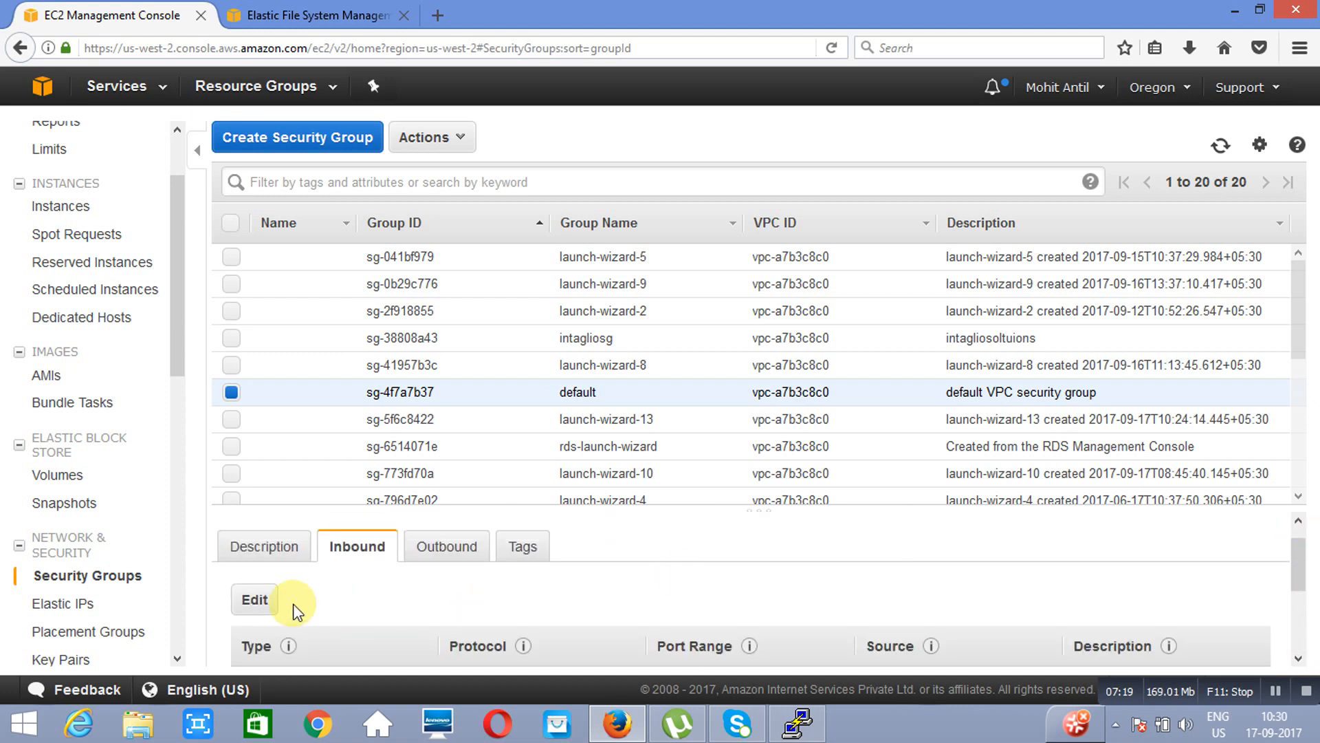
Replace the default group's MYSQL/Aurora inbound rule with a new NFS rule and filter its source suggestions by sg
click(254, 600)
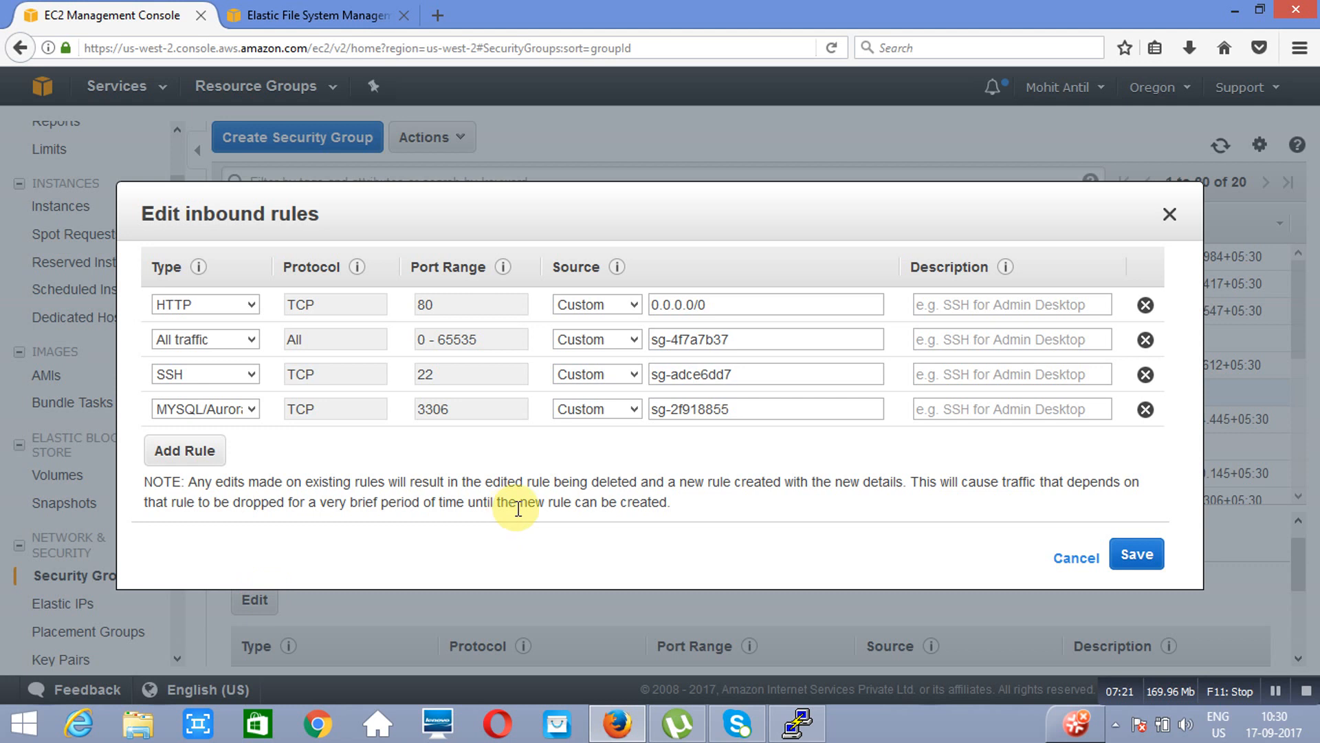
click(1146, 409)
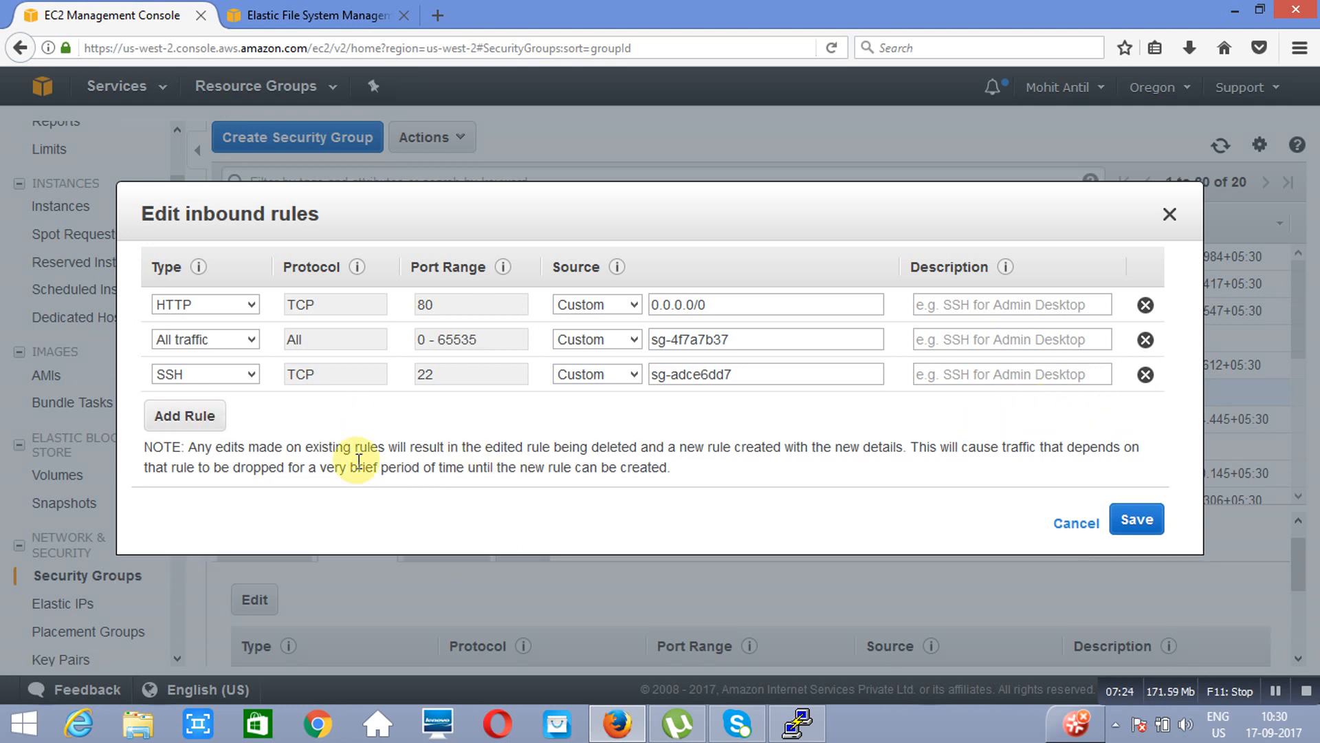
click(188, 427)
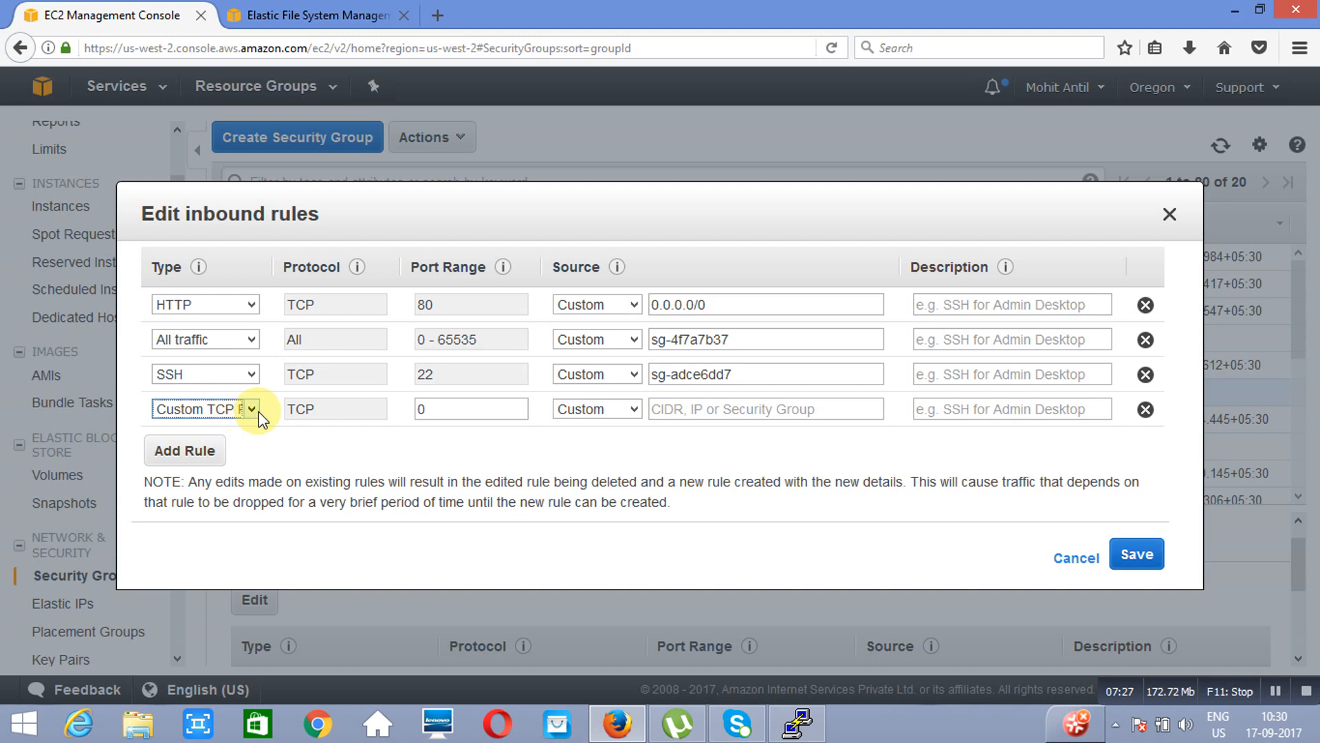
key(n)
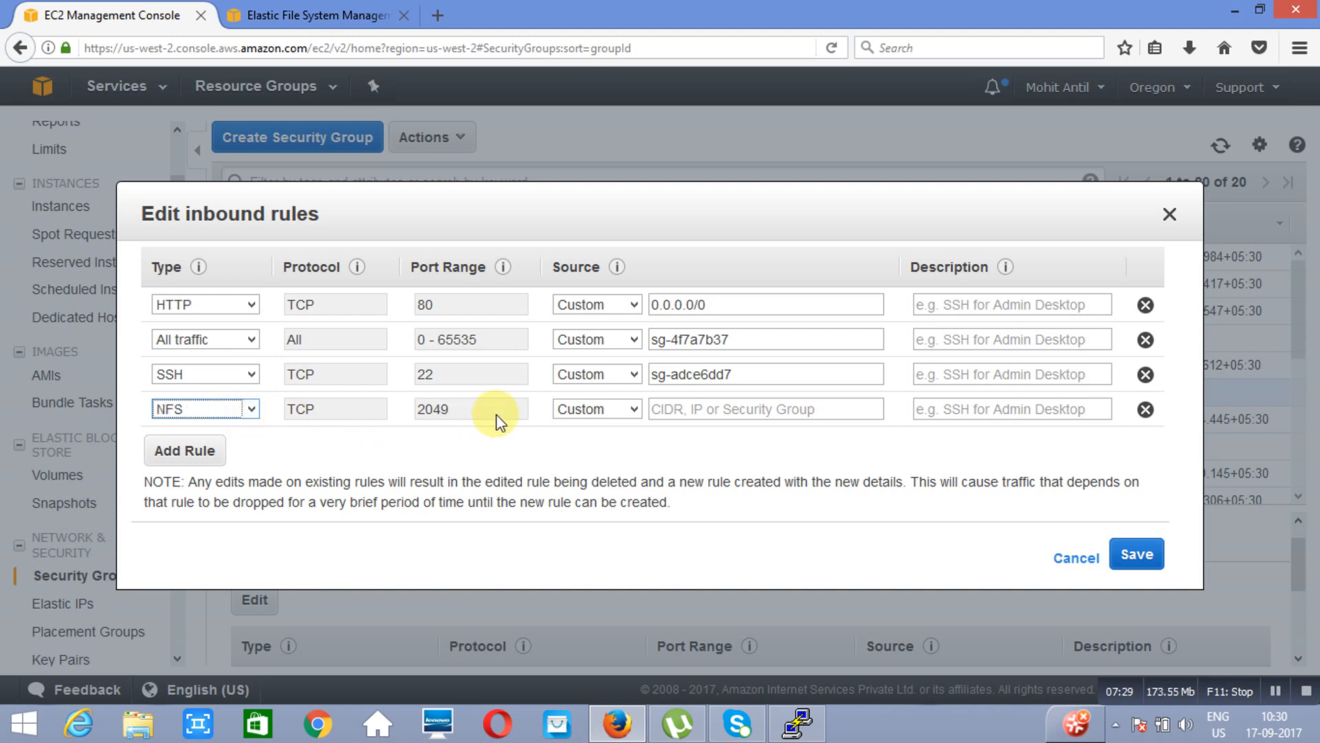
click(731, 409)
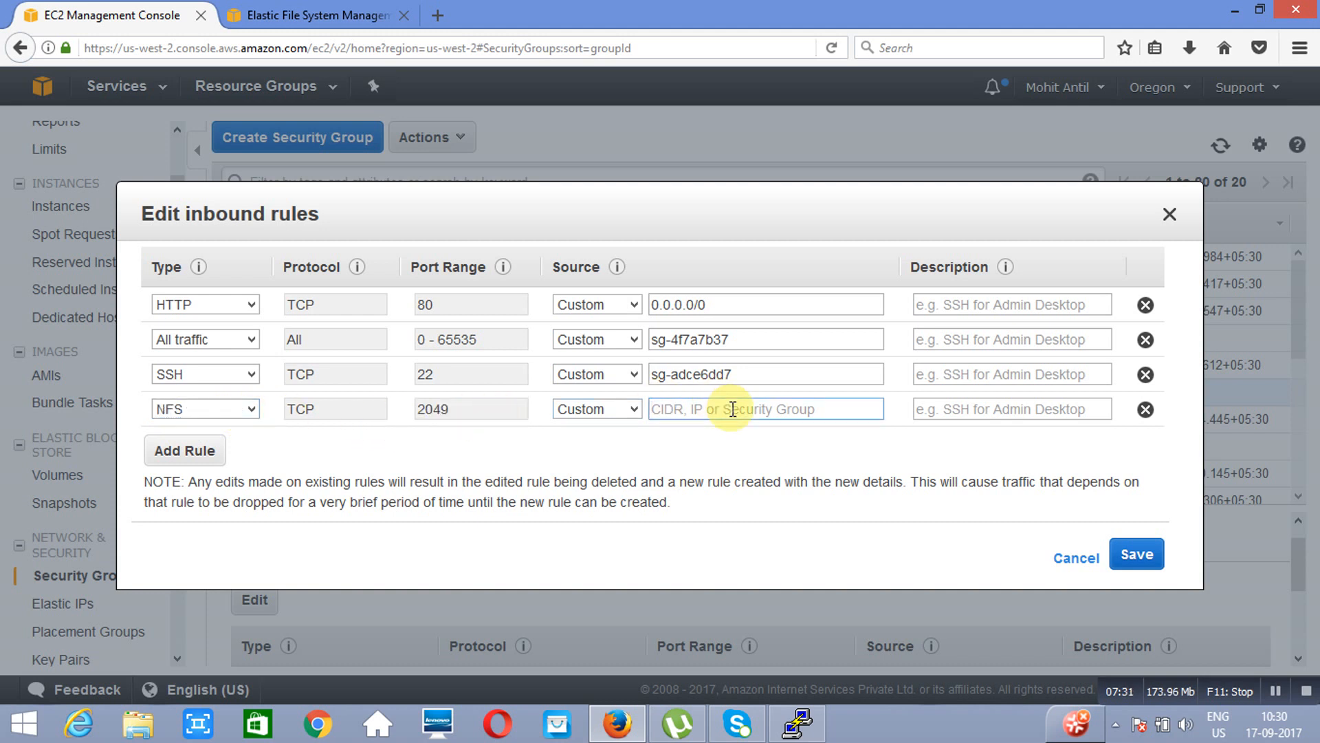
text(sg)
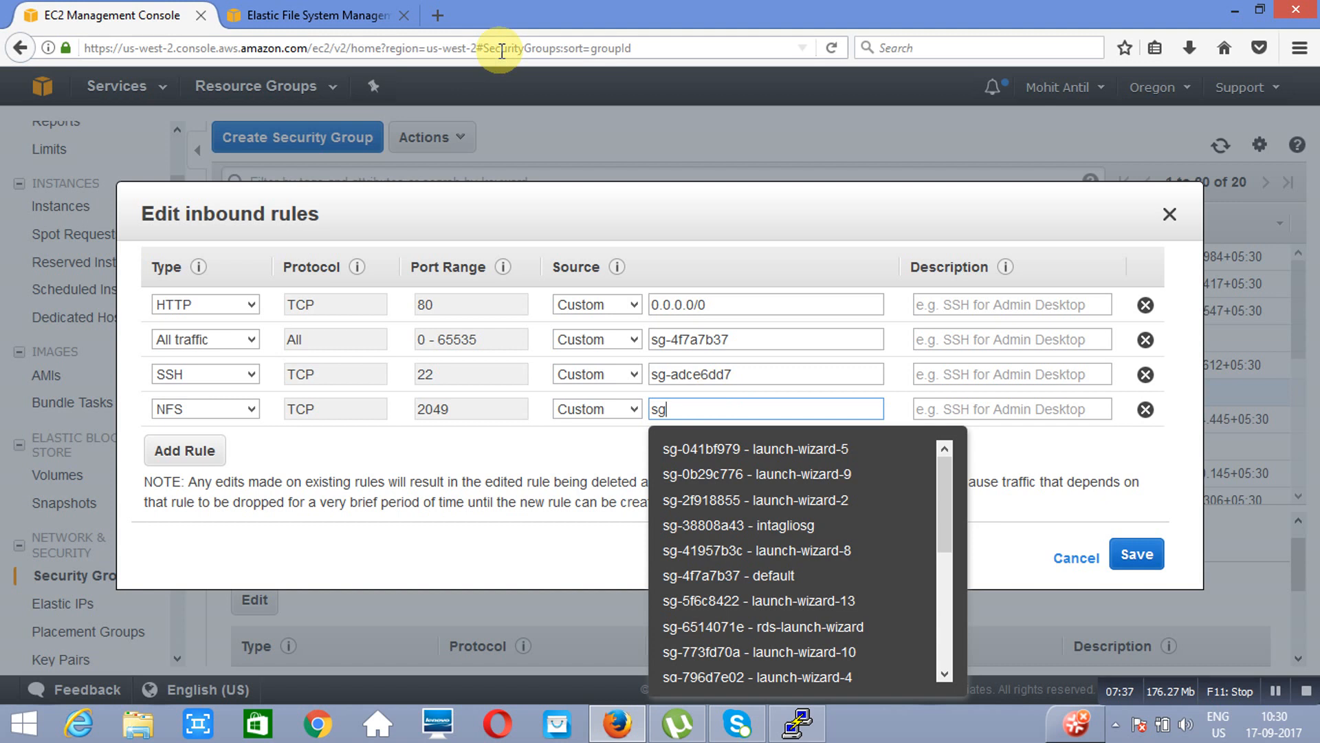
Open the EC2 dashboard in a new browser tab, leaving the inbound rules editor open
click(365, 15)
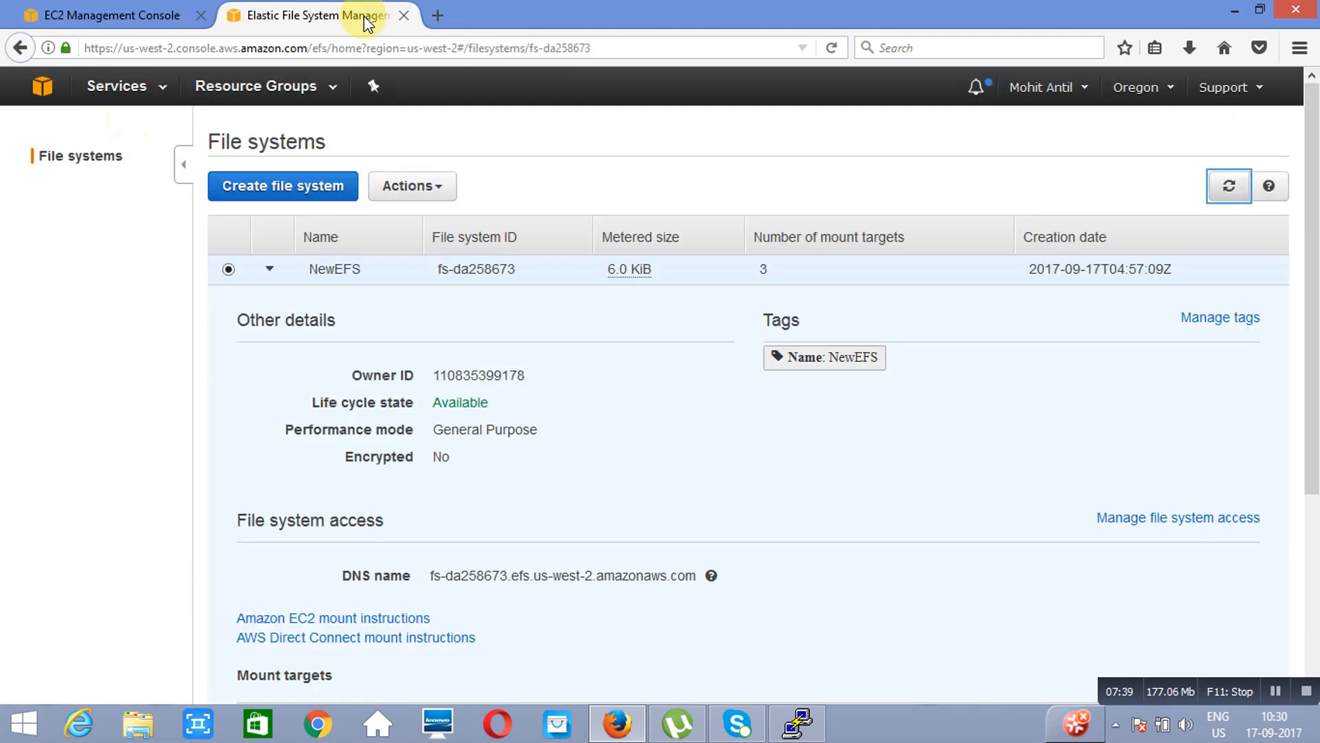
right_click(112, 90)
click(222, 97)
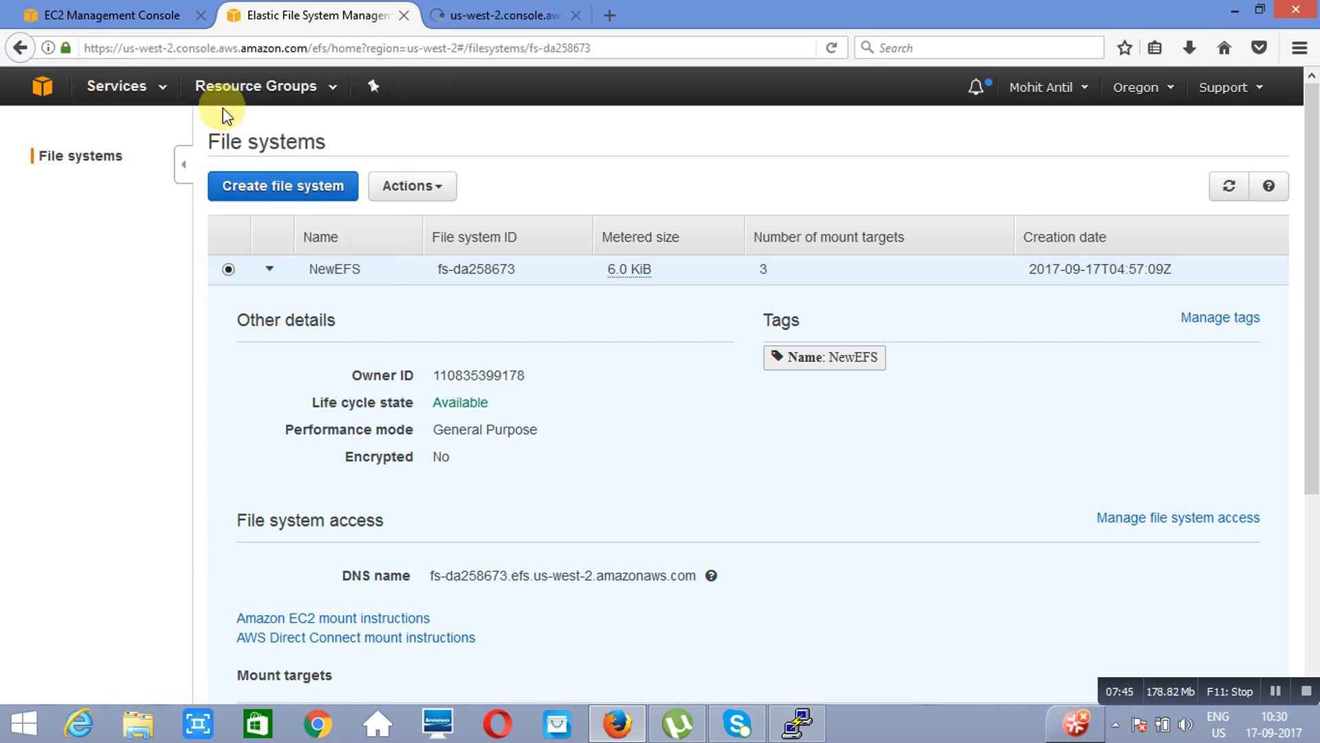
click(114, 15)
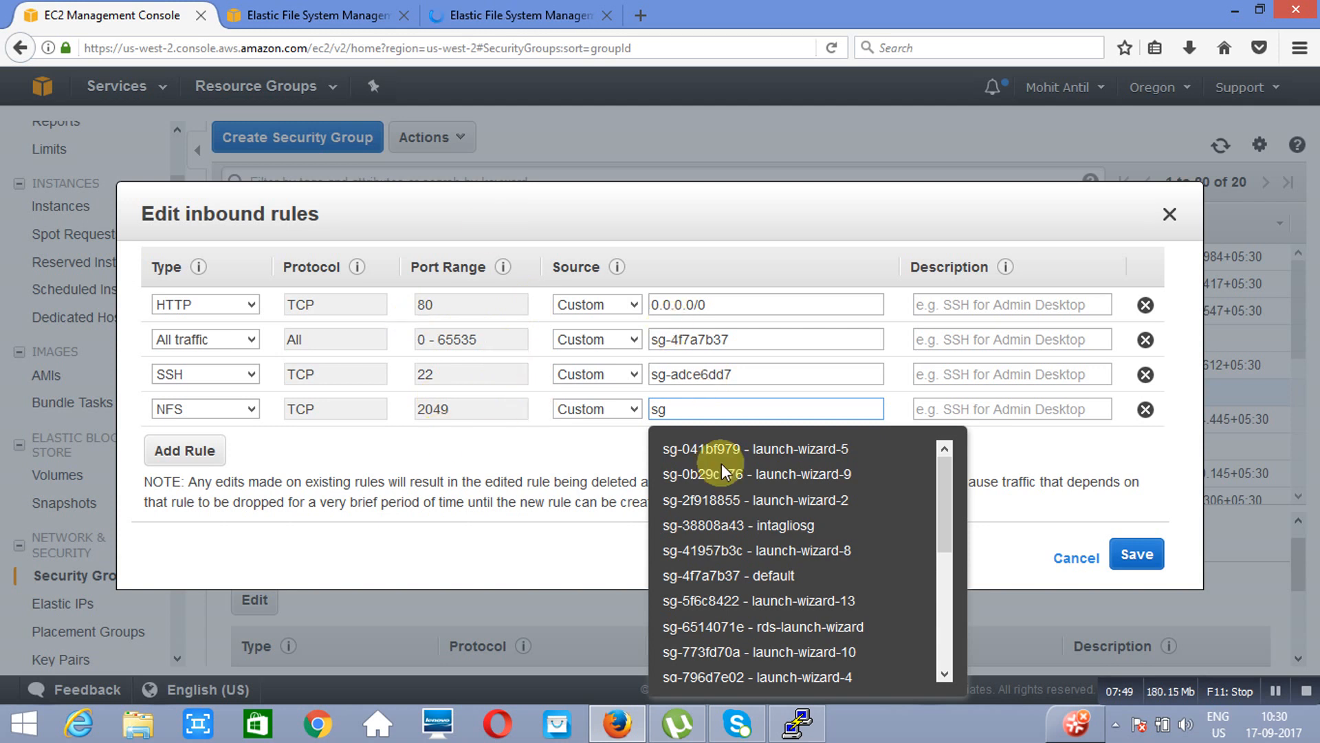
click(514, 16)
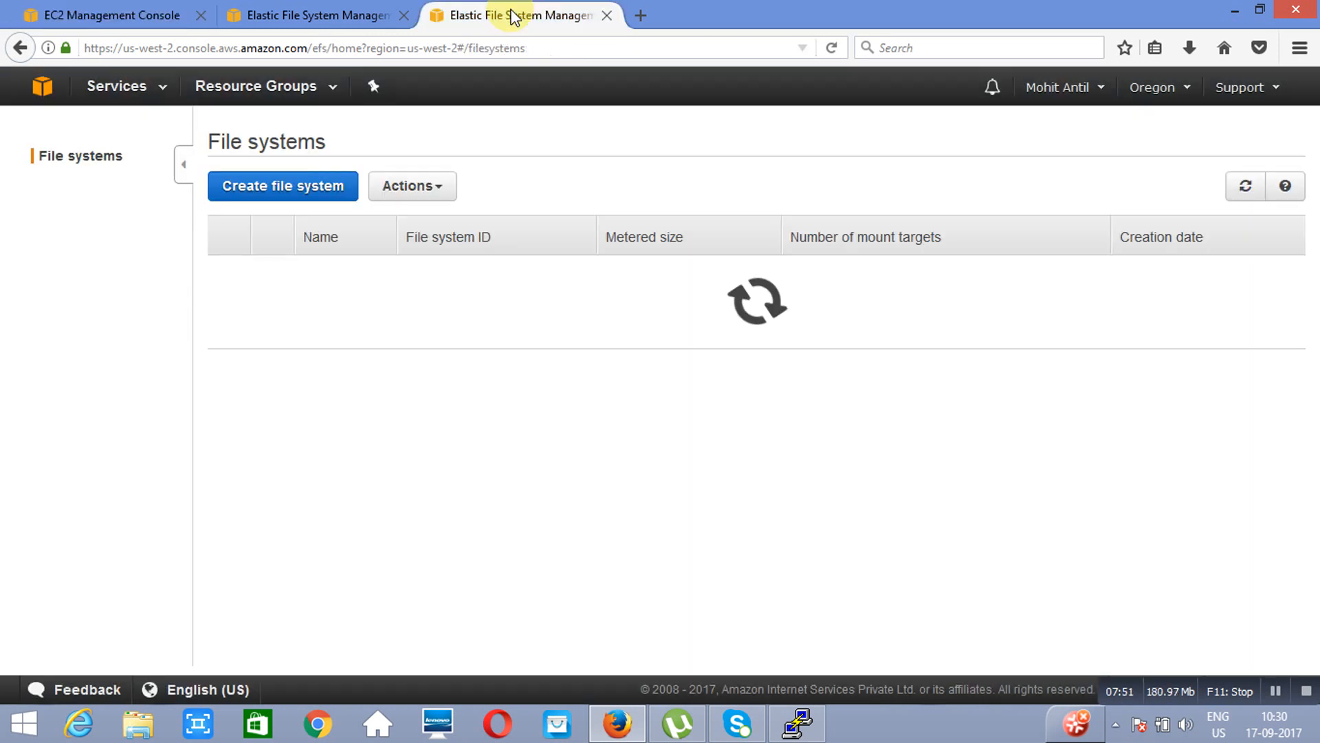
click(110, 86)
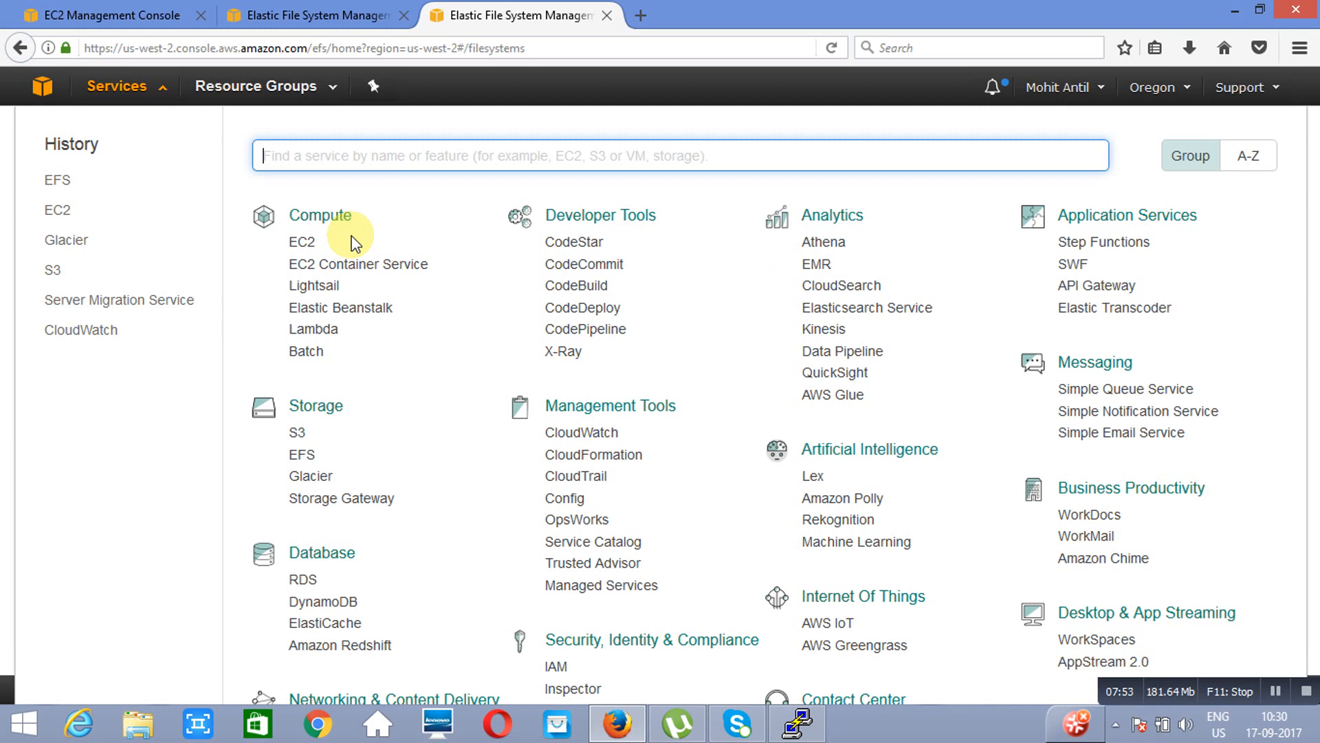
click(303, 246)
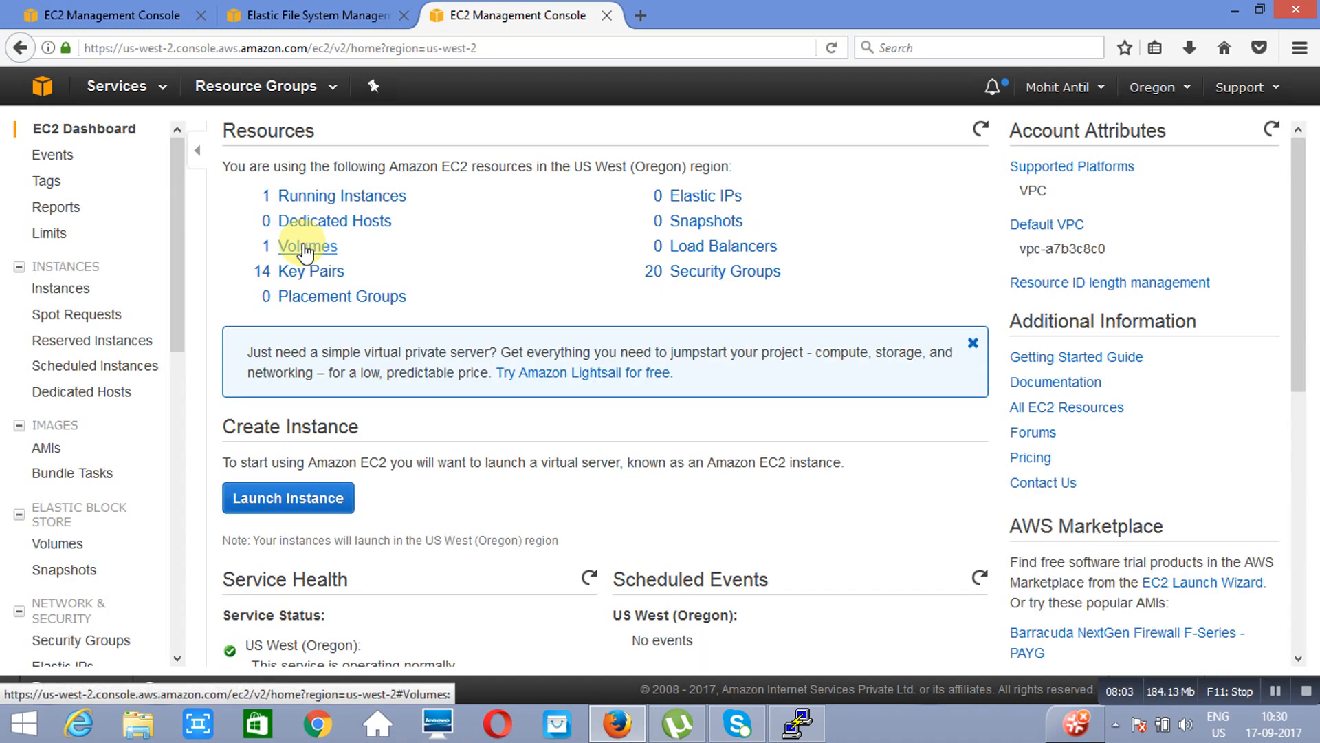
Look up the security group attached to the running instance Server 1 and highlight its group ID
click(331, 198)
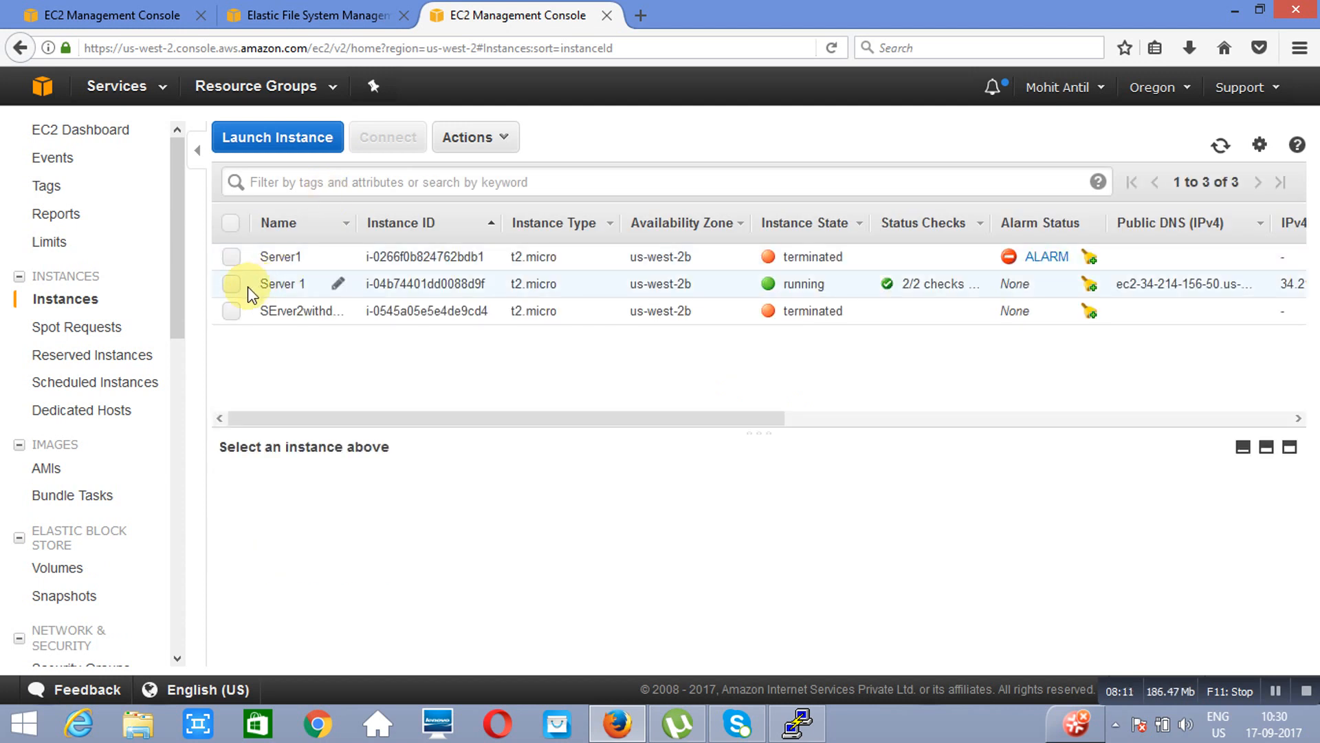
click(232, 285)
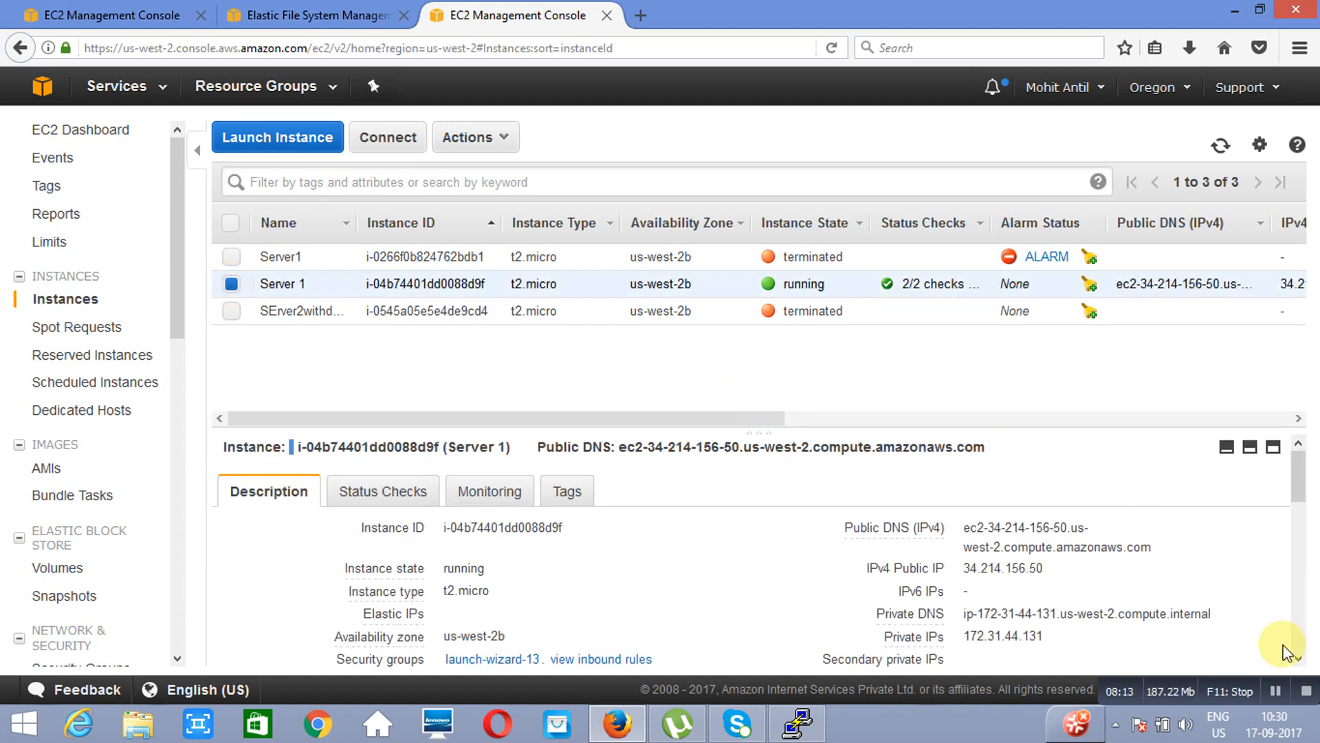
click(505, 658)
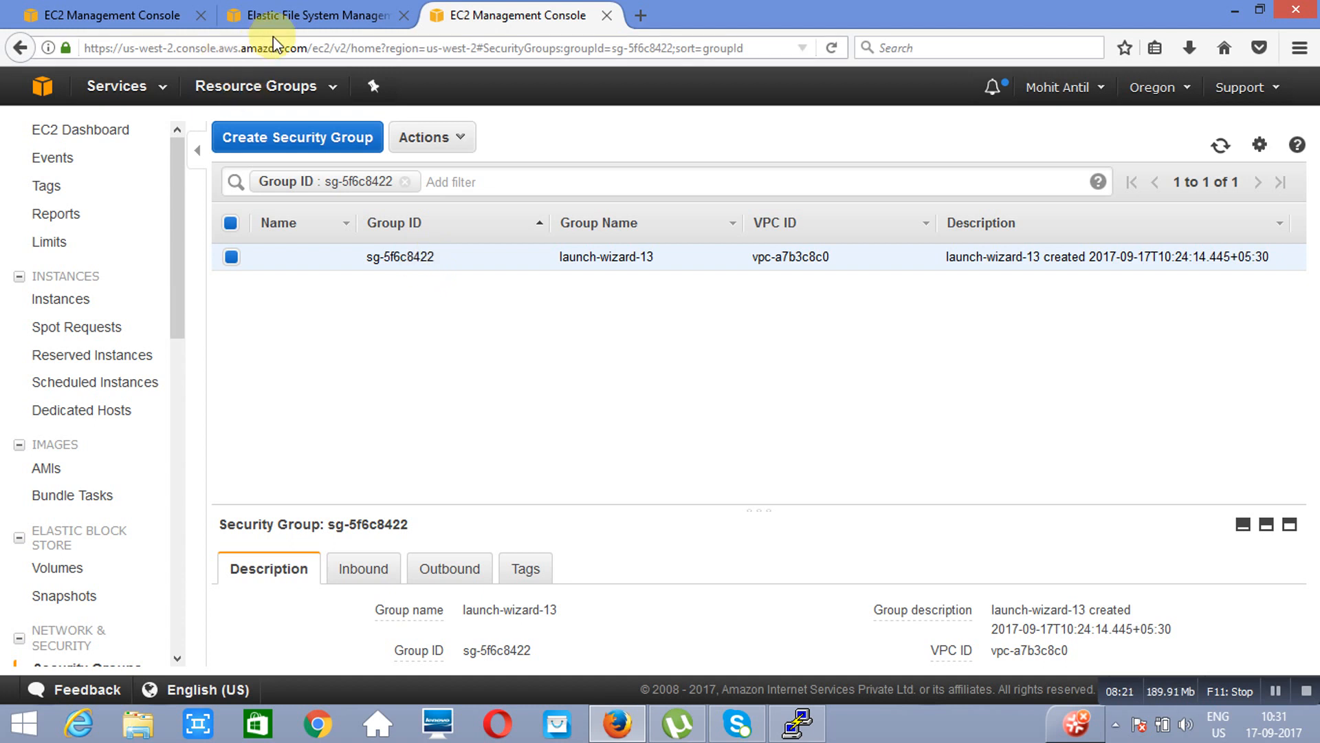
triple_click(403, 257)
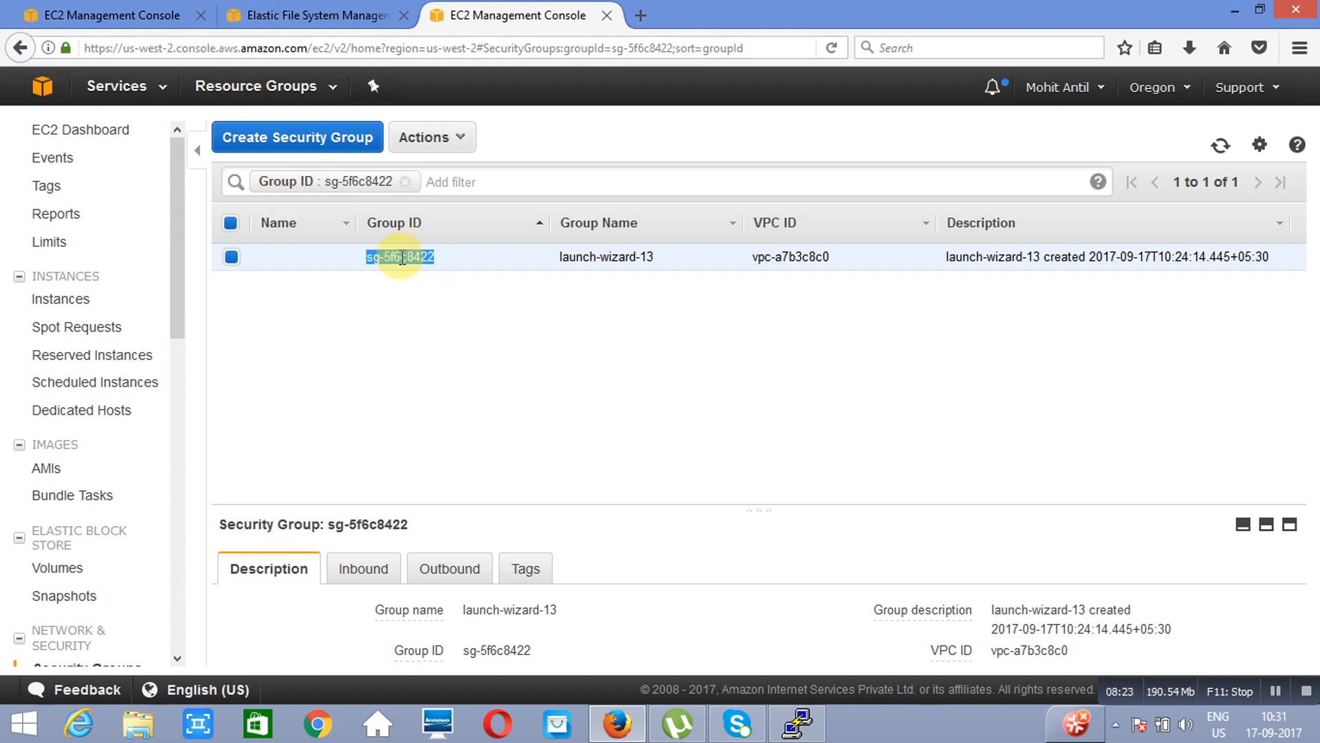
Set the NFS rule's source to sg-5f6c8422 (launch-wizard-13) and save the default group's inbound rules
click(274, 16)
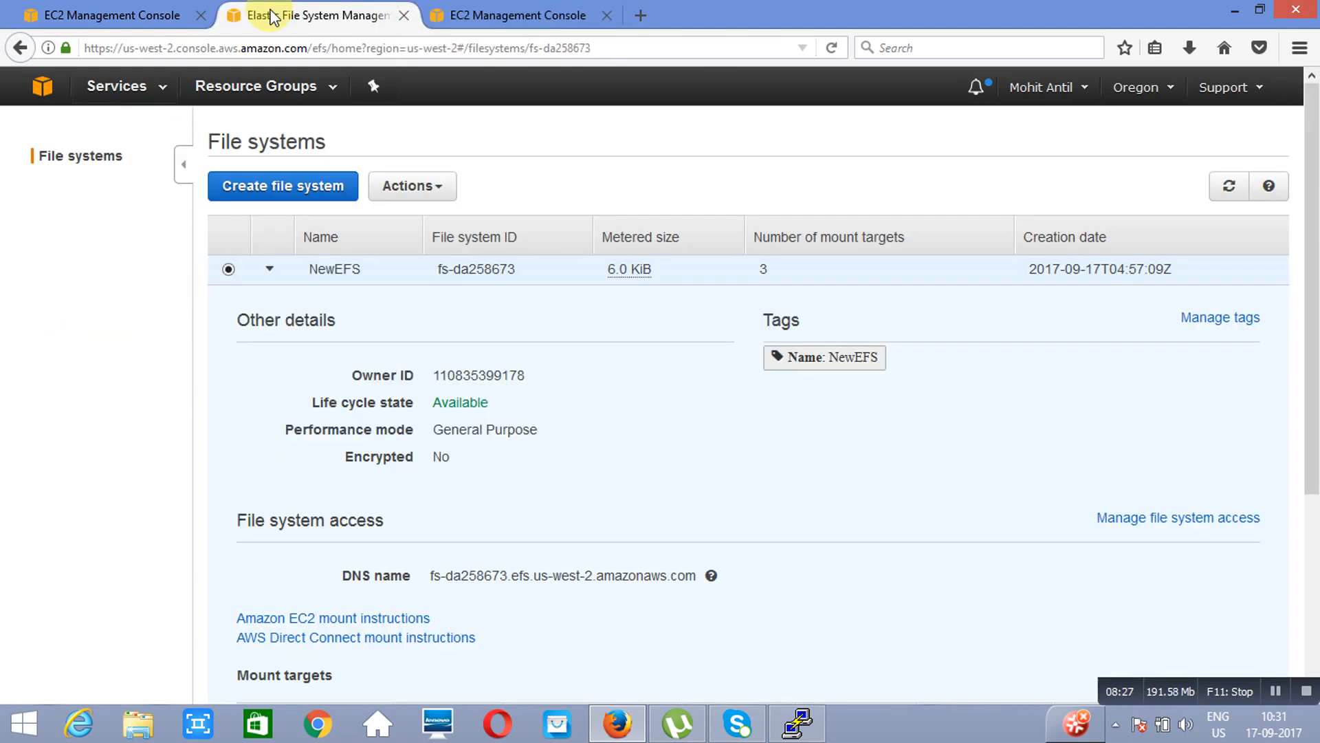
click(141, 18)
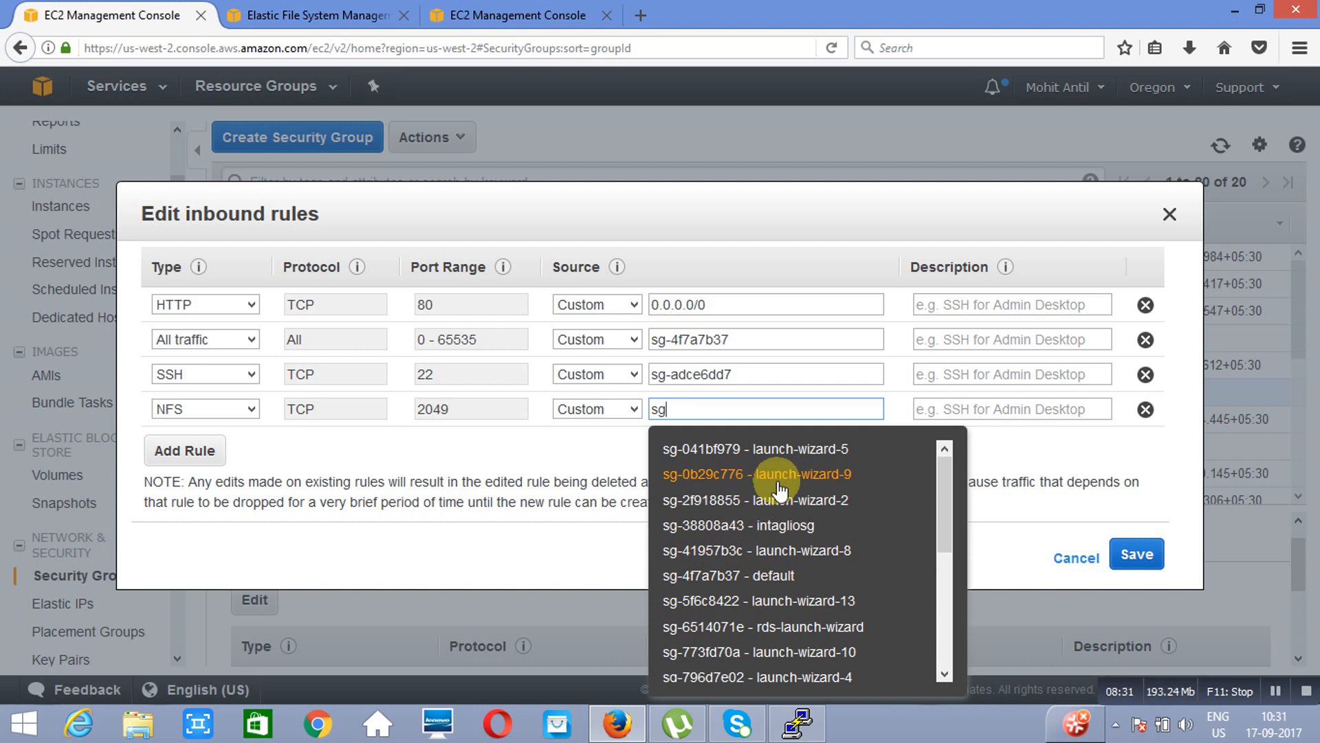
scroll(946, 671, down, 5)
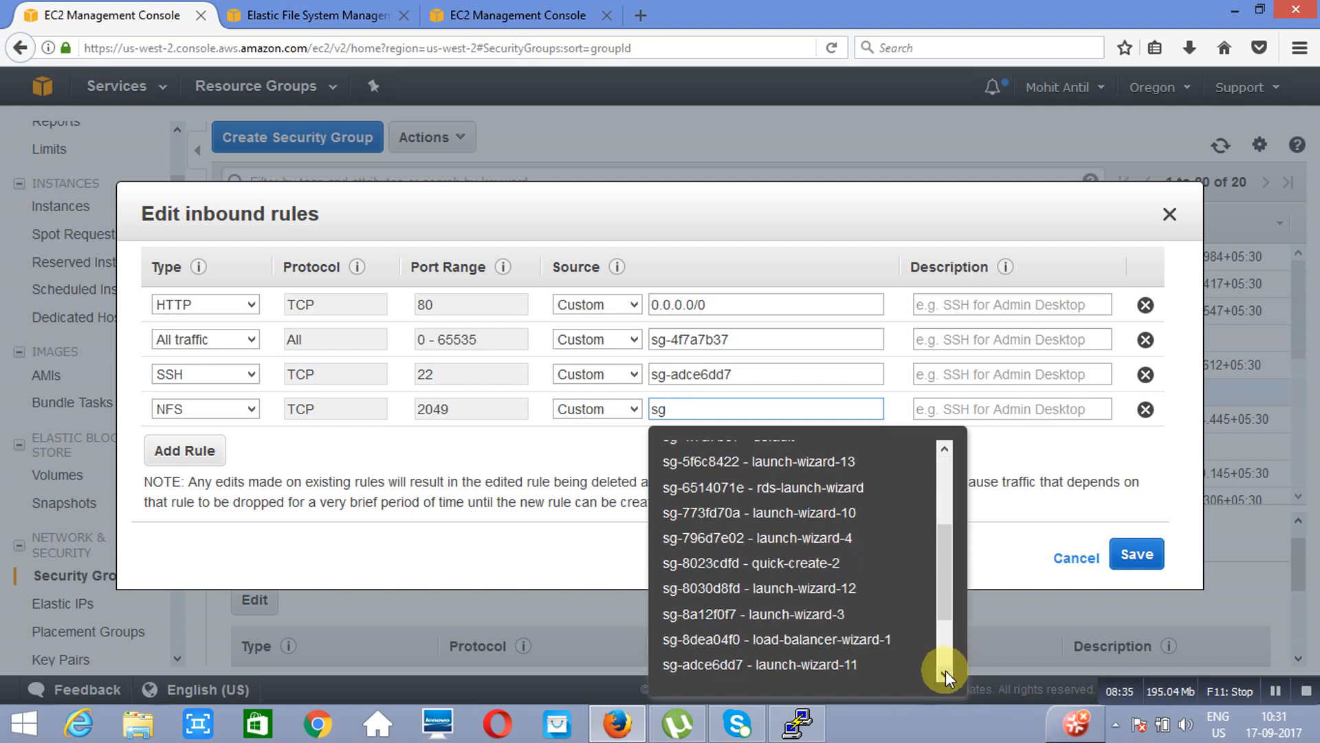
scroll(946, 670, down, 3)
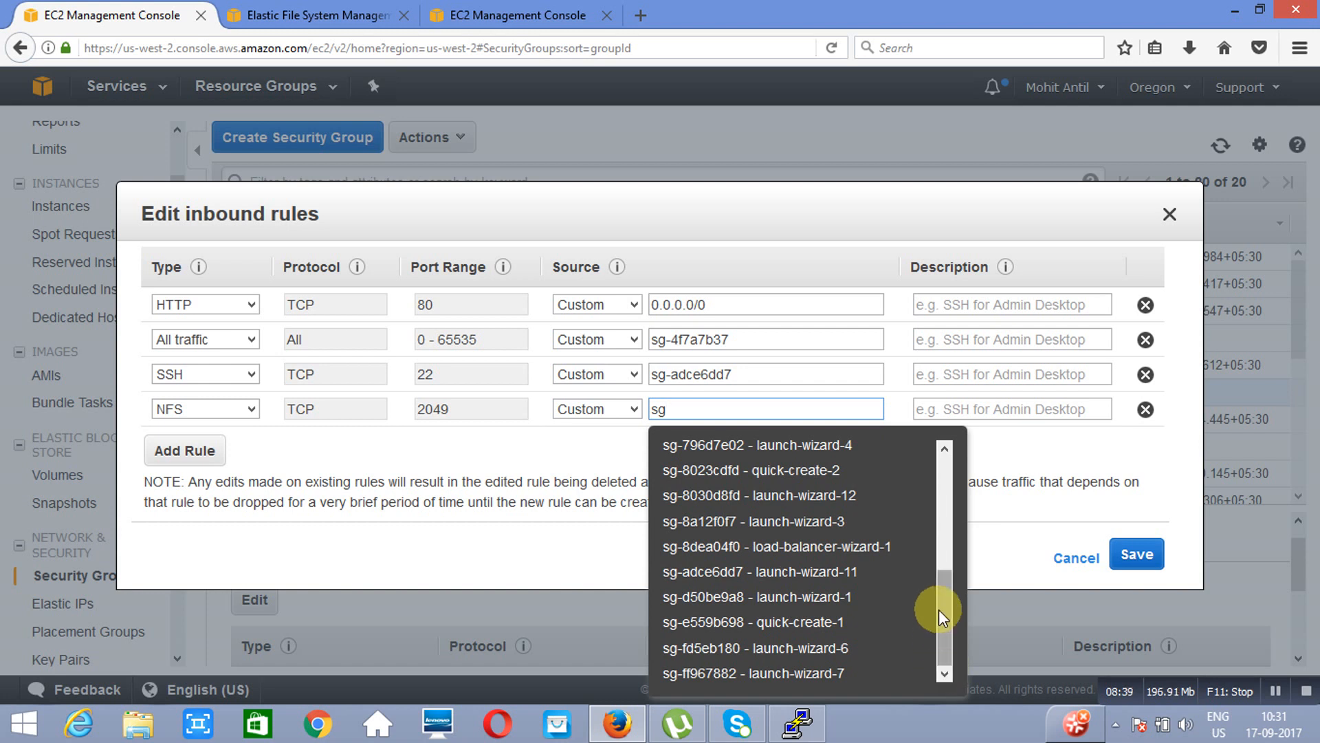
drag(938, 609, 940, 559)
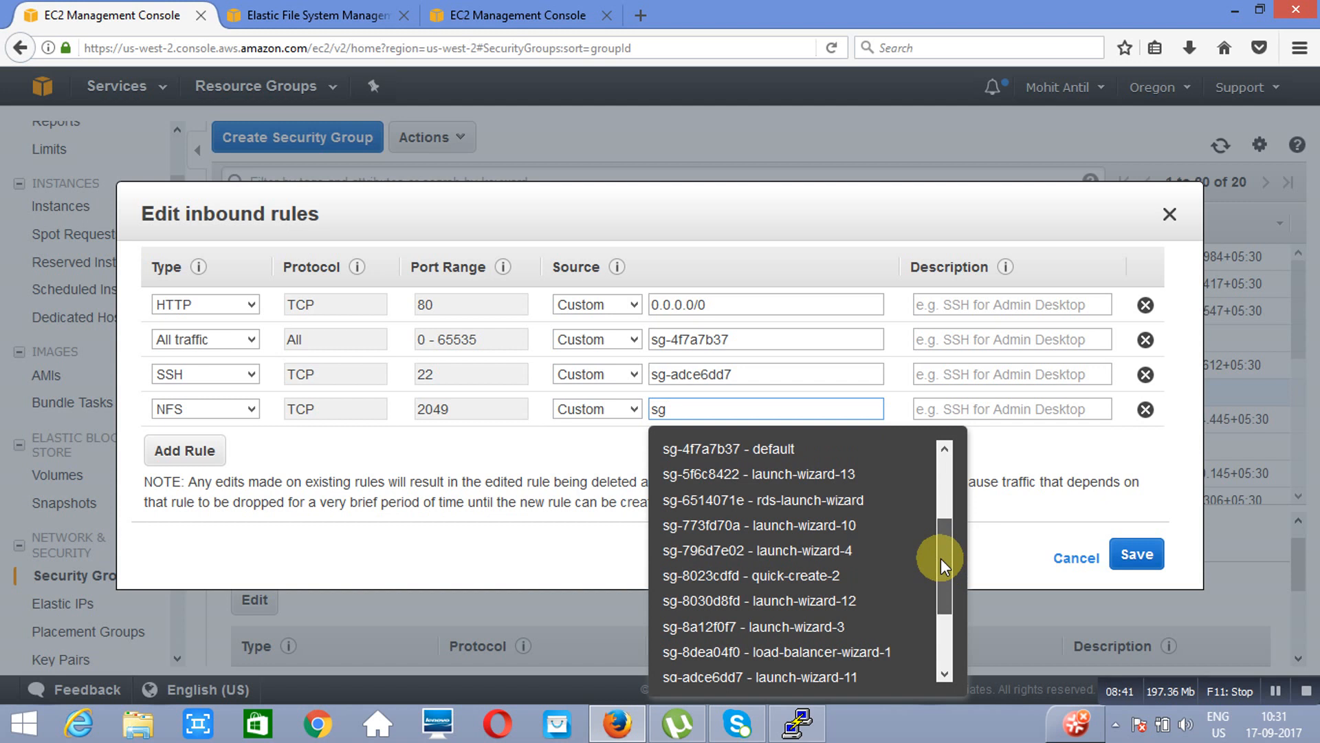
click(804, 476)
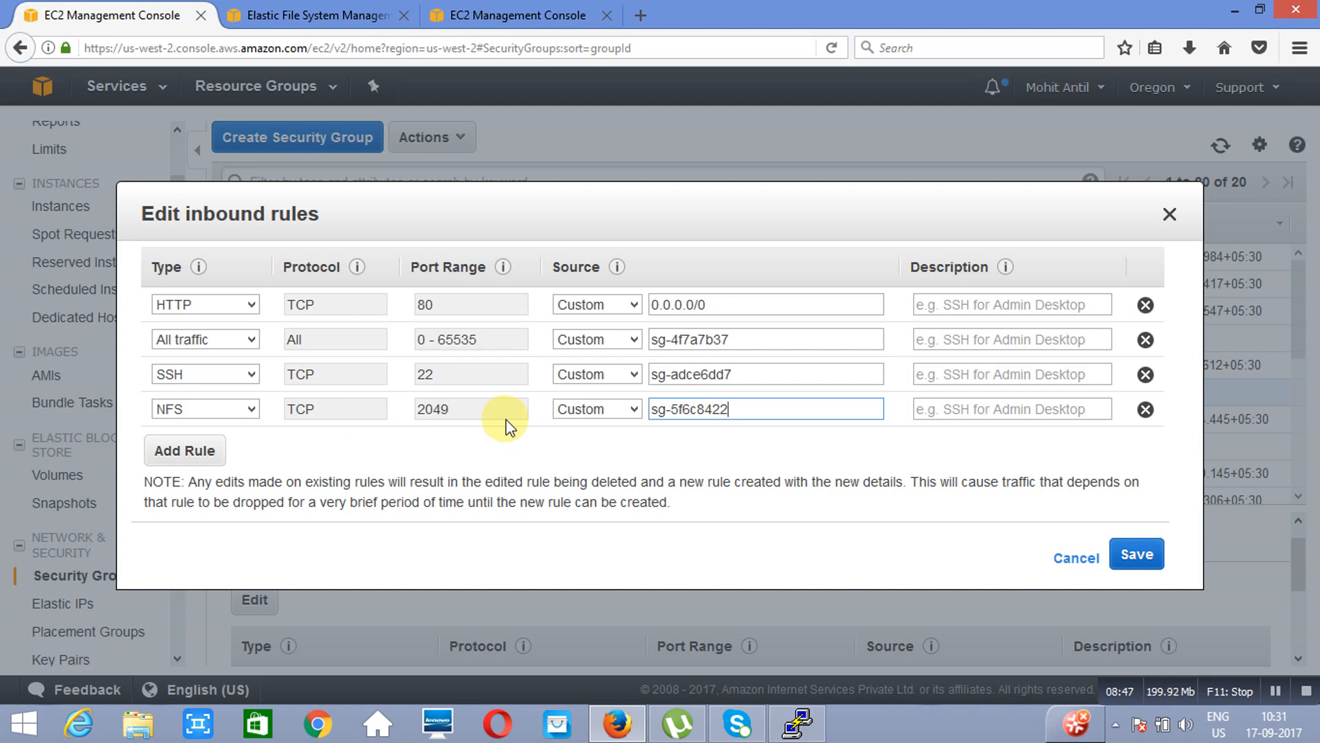
click(1135, 559)
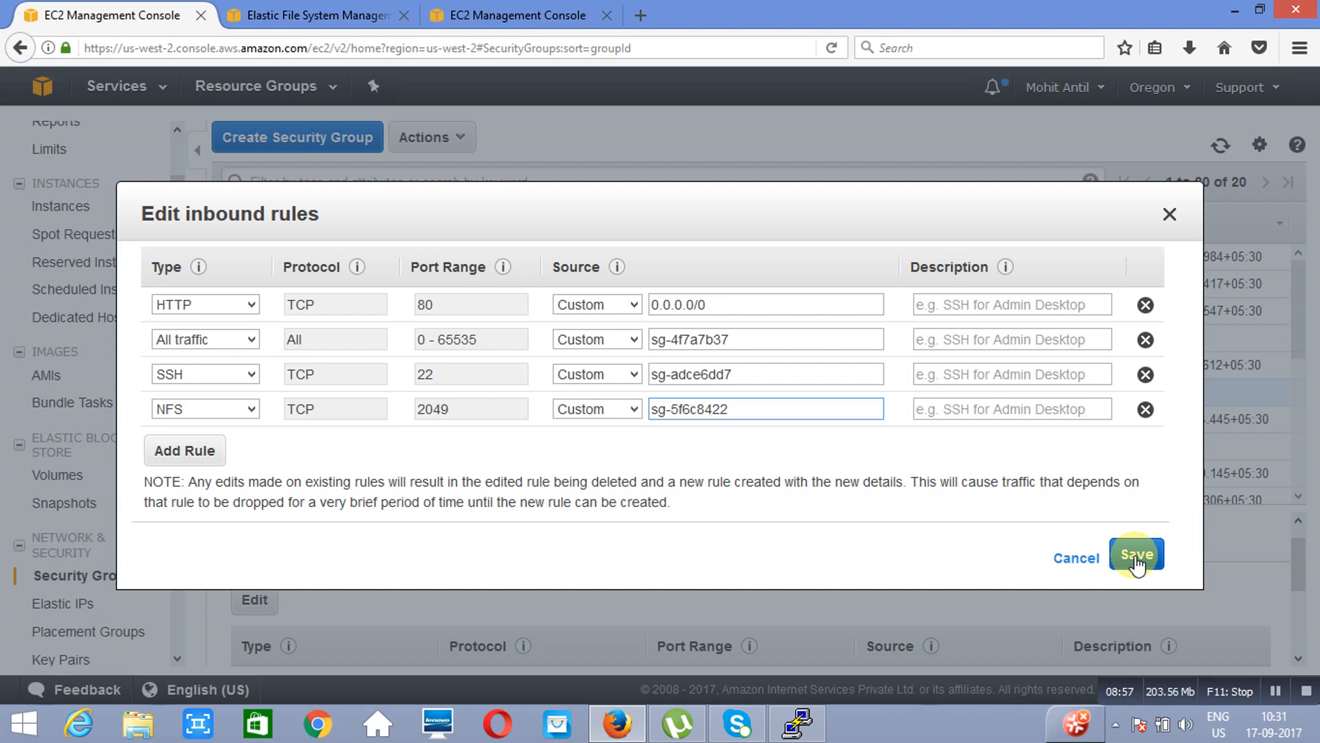
click(1136, 557)
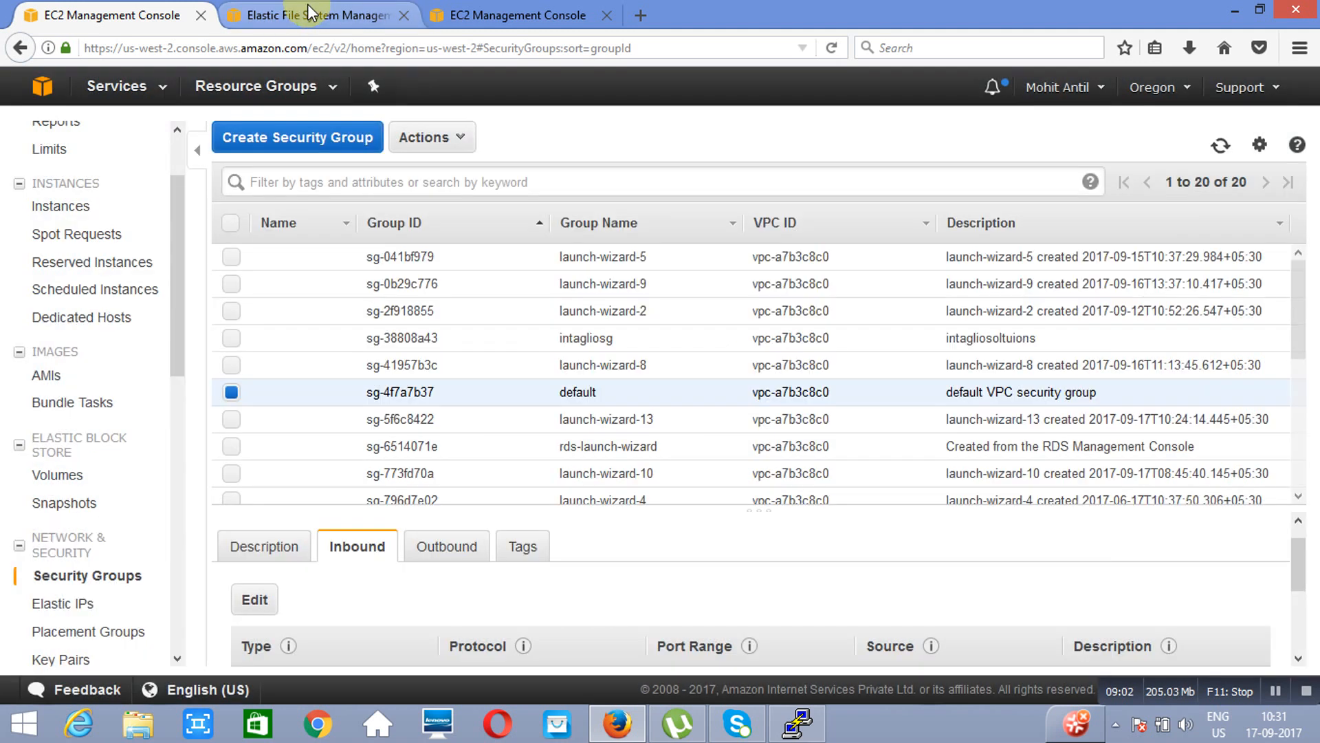
Refresh the EFS file system list and check the life cycle state of NewEFS's mount targets again
click(293, 13)
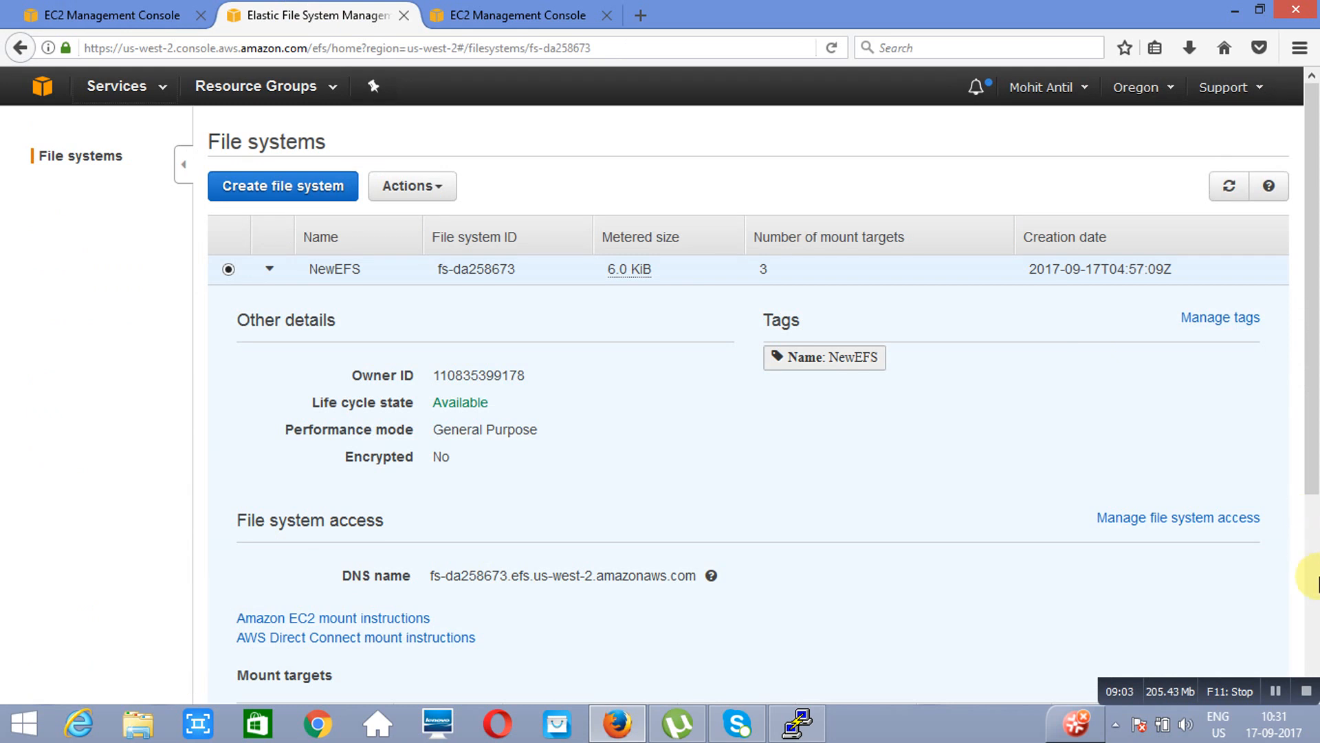
scroll(1272, 564, down, 4)
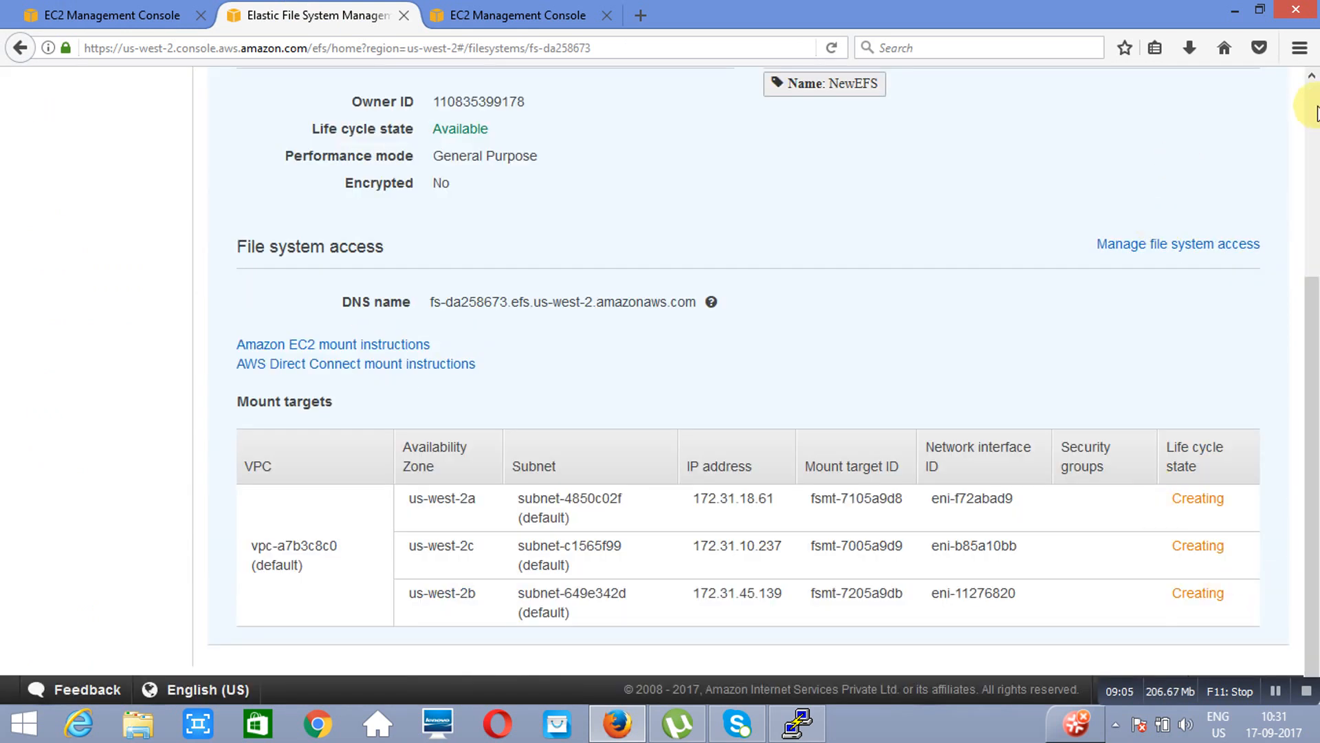
scroll(1300, 100, up, 4)
click(1232, 186)
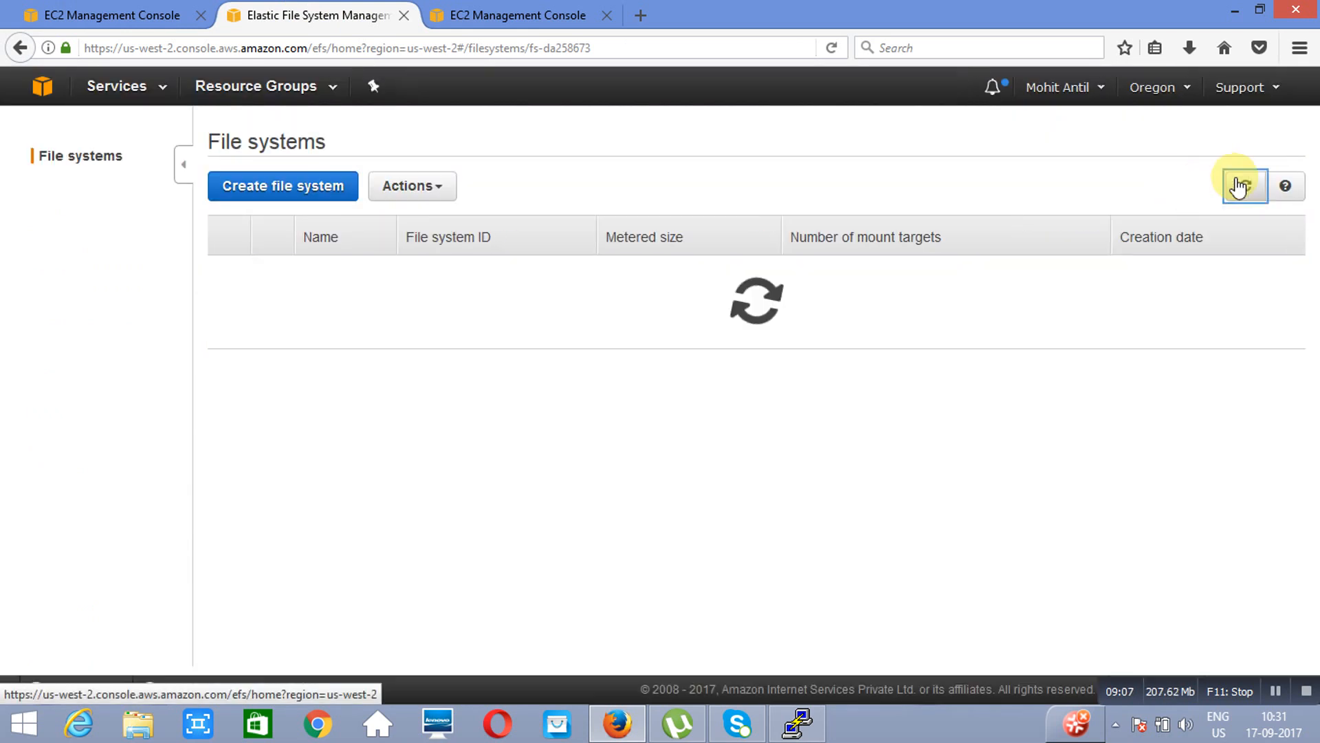
scroll(1317, 597, down, 3)
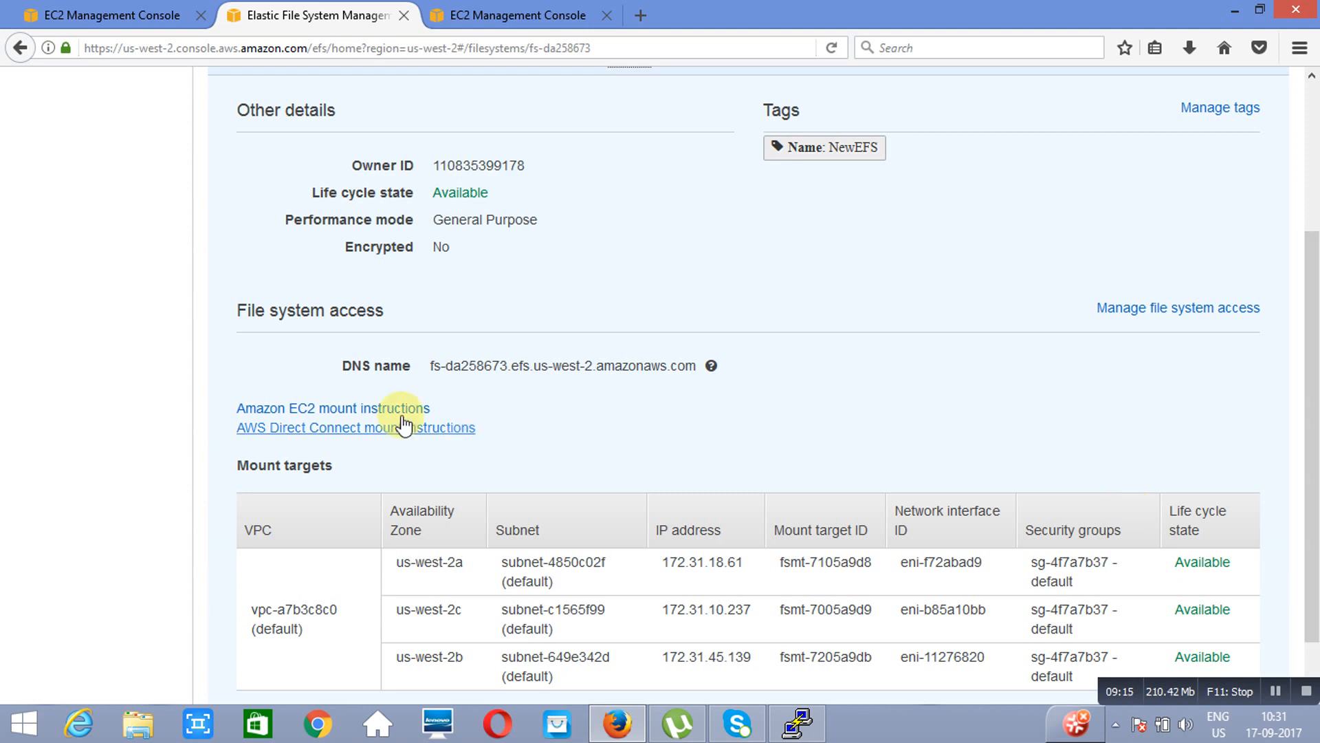
Open NewEFS's Amazon EC2 mount instructions, highlight the NFS client command, and run yum install nfs-utils -y in the PuTTY session
click(330, 411)
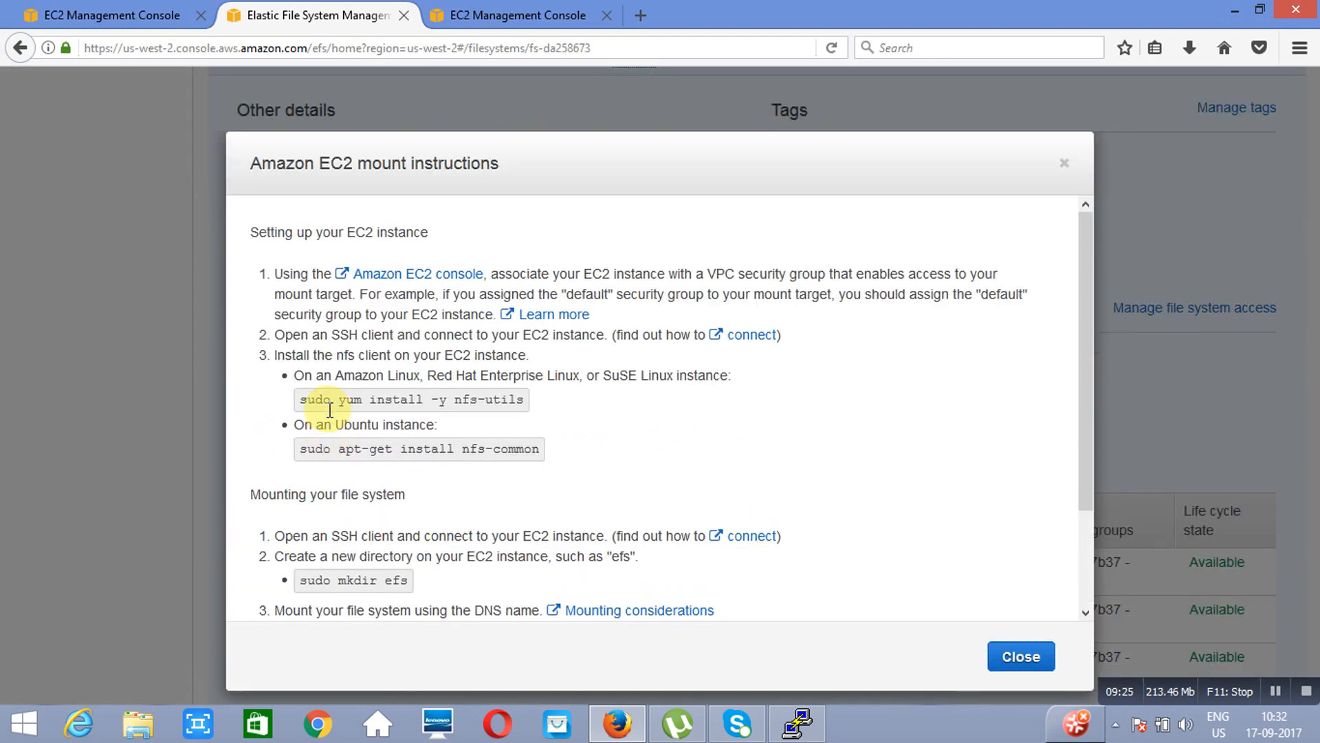
triple_click(499, 408)
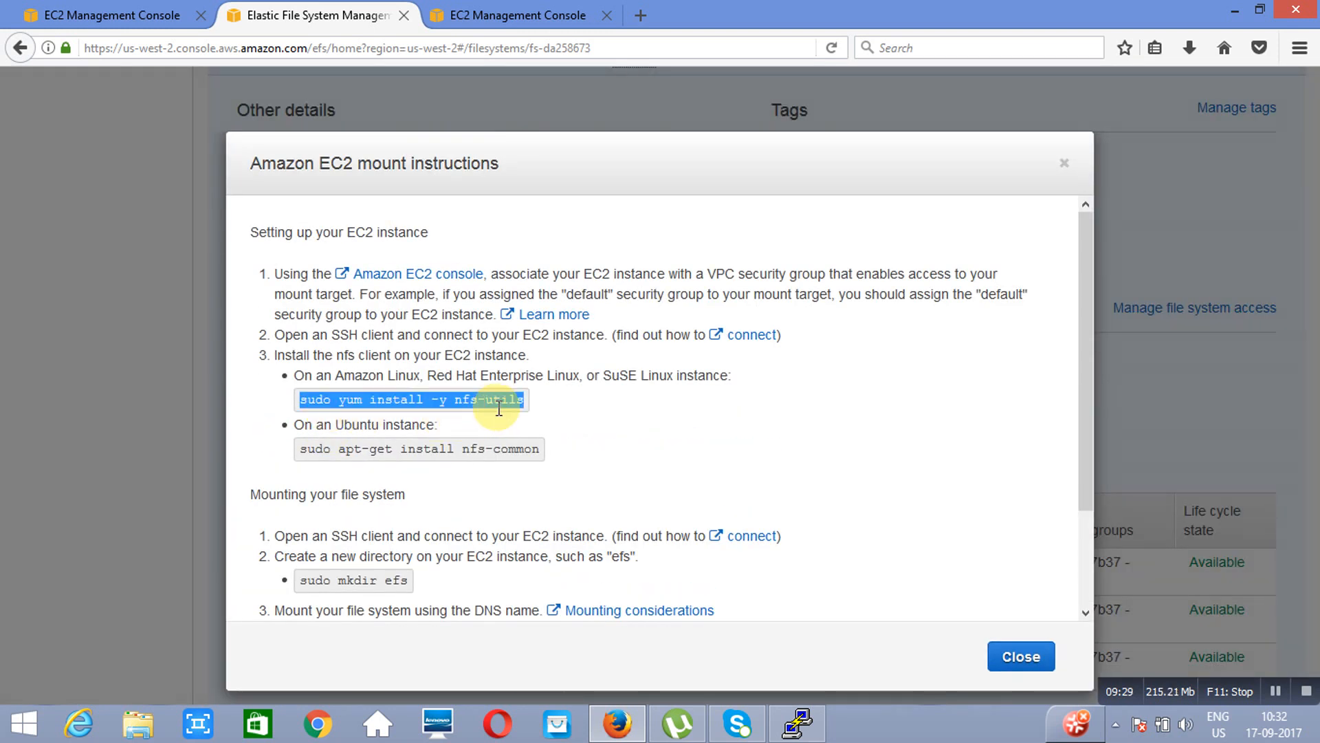
click(798, 725)
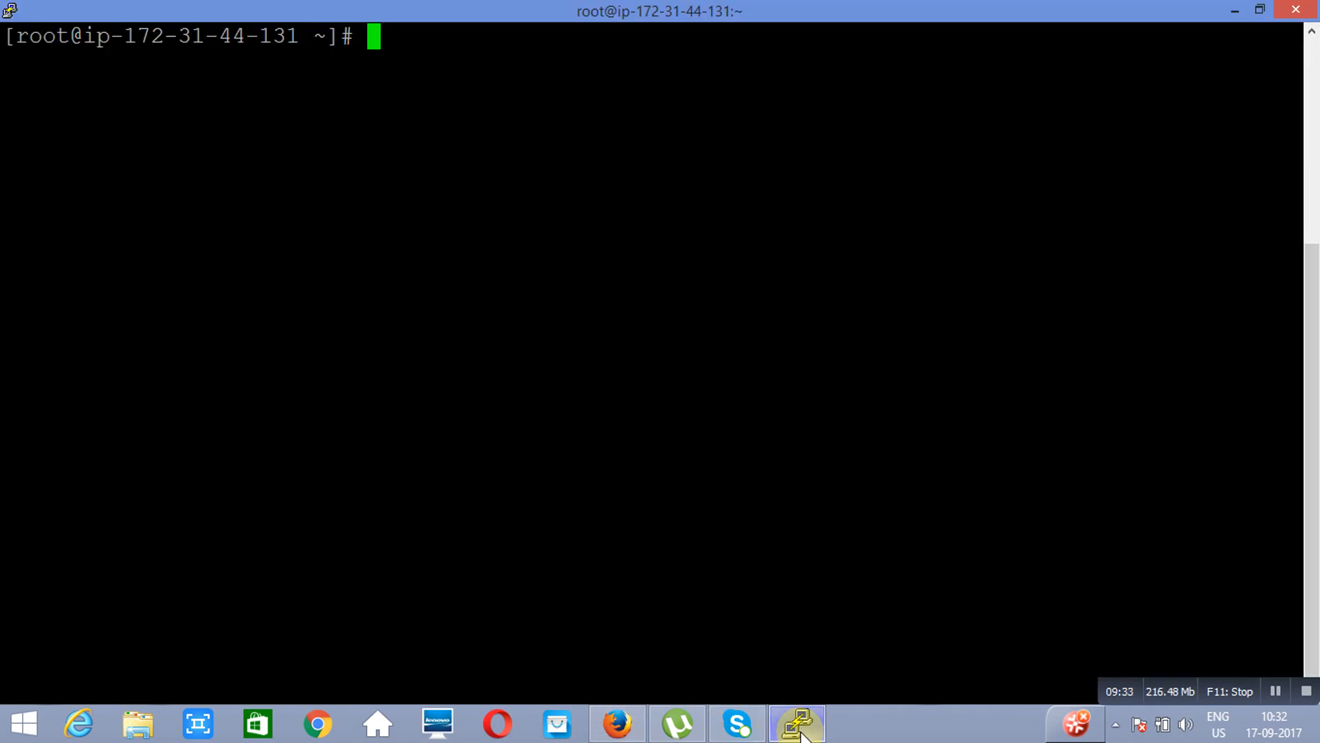
text(yum install h)
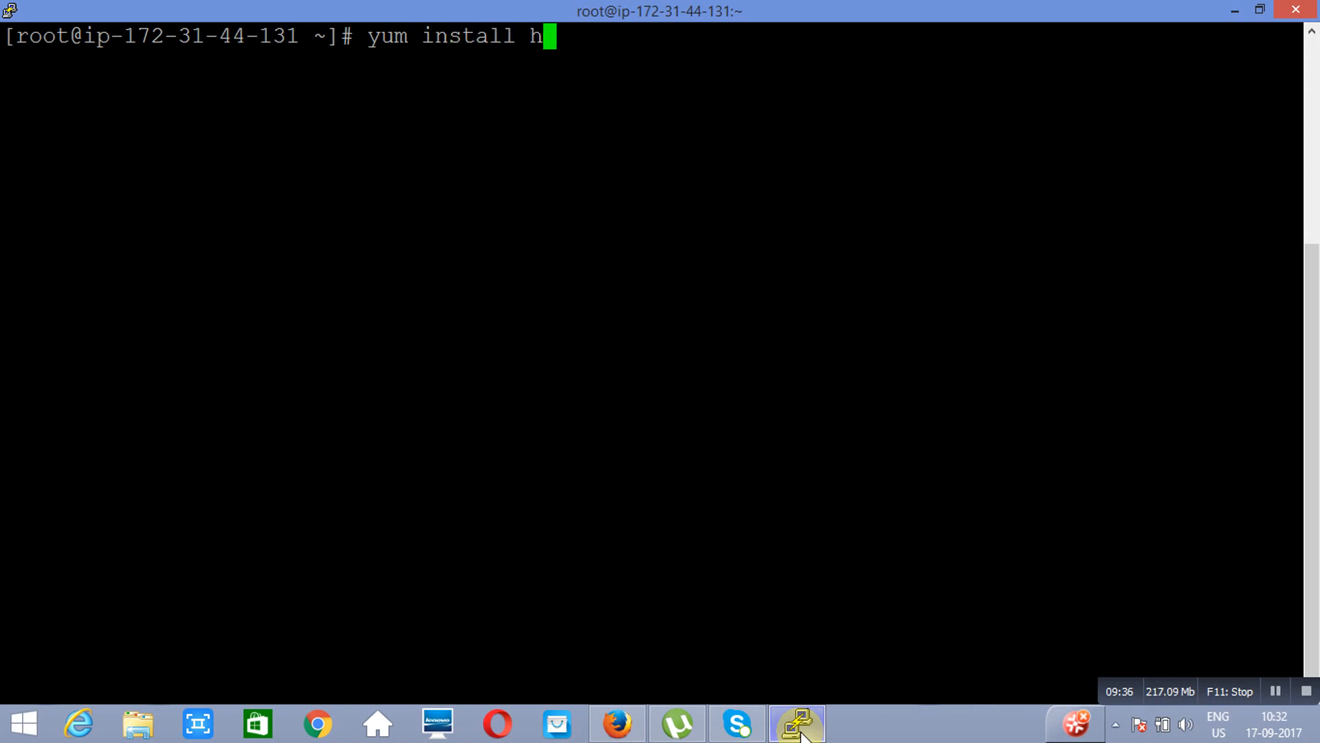
key(BackSpace)
text(nfs)
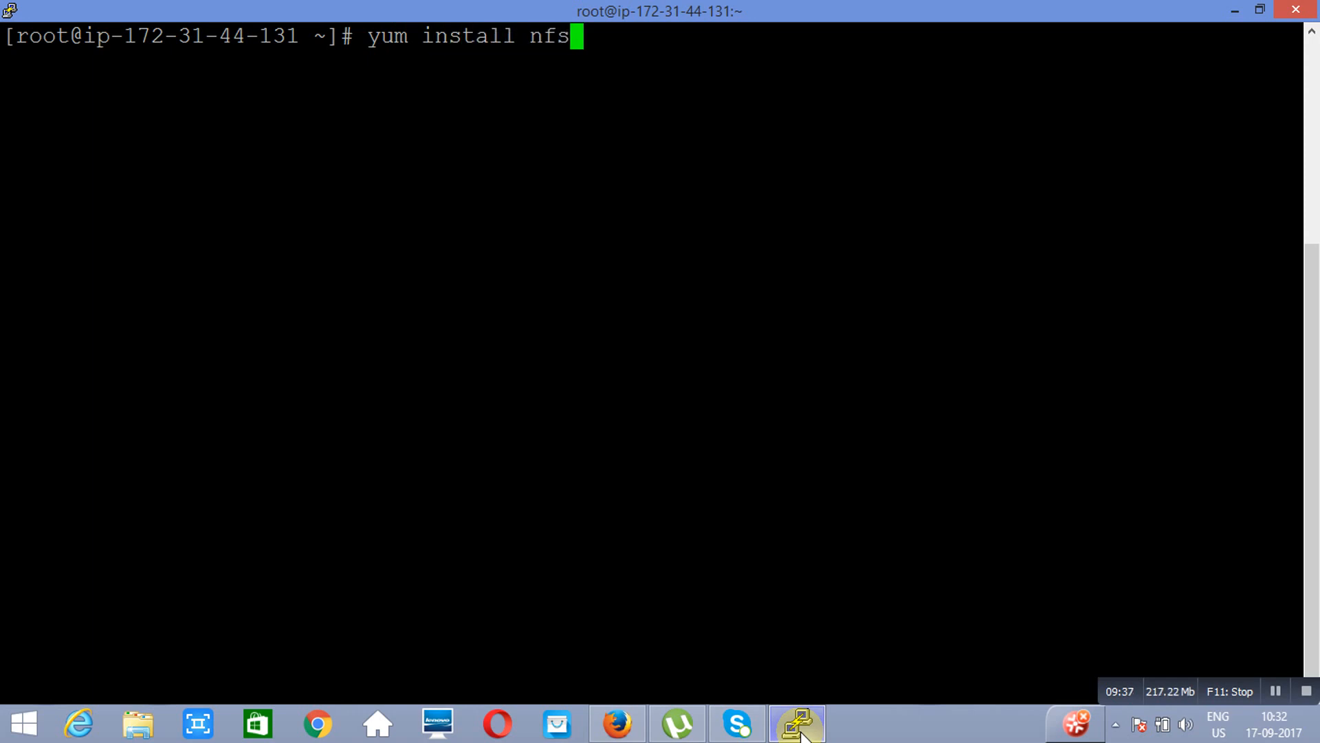
text(-utils)
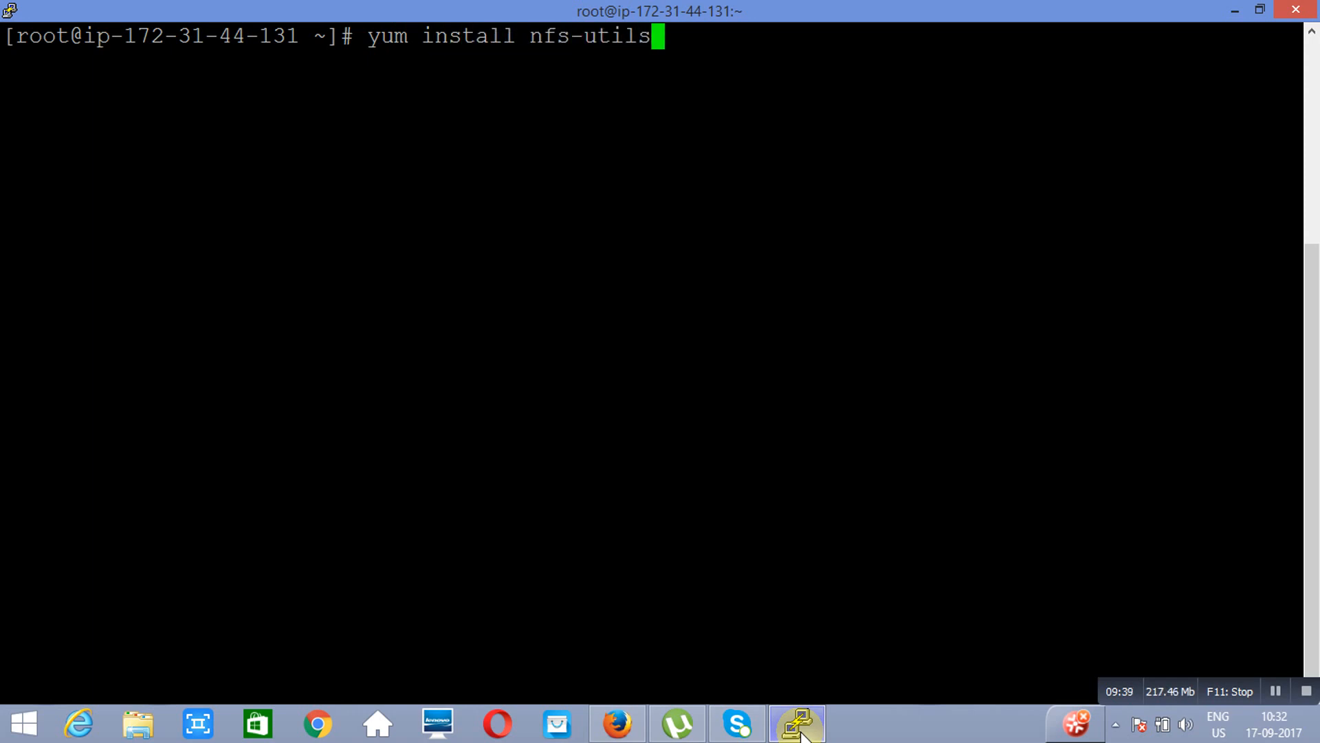
text( -y)
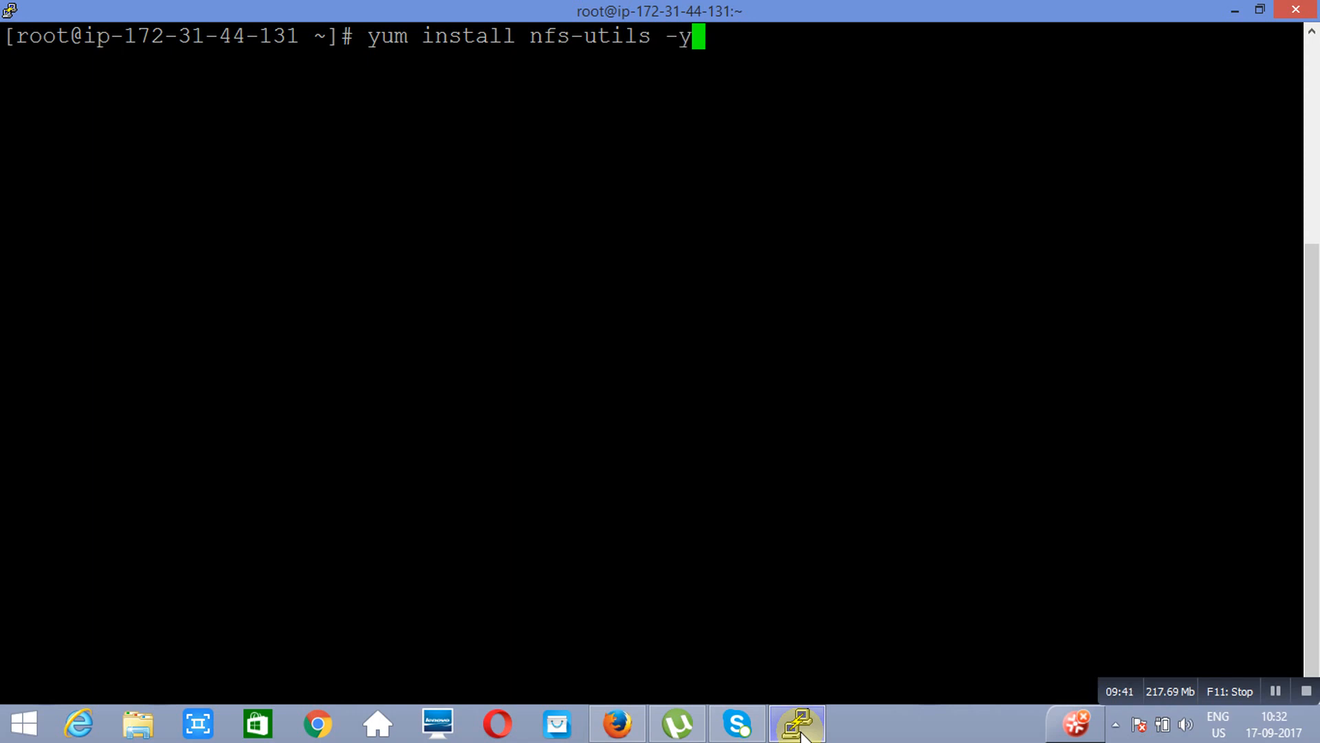
key(Return)
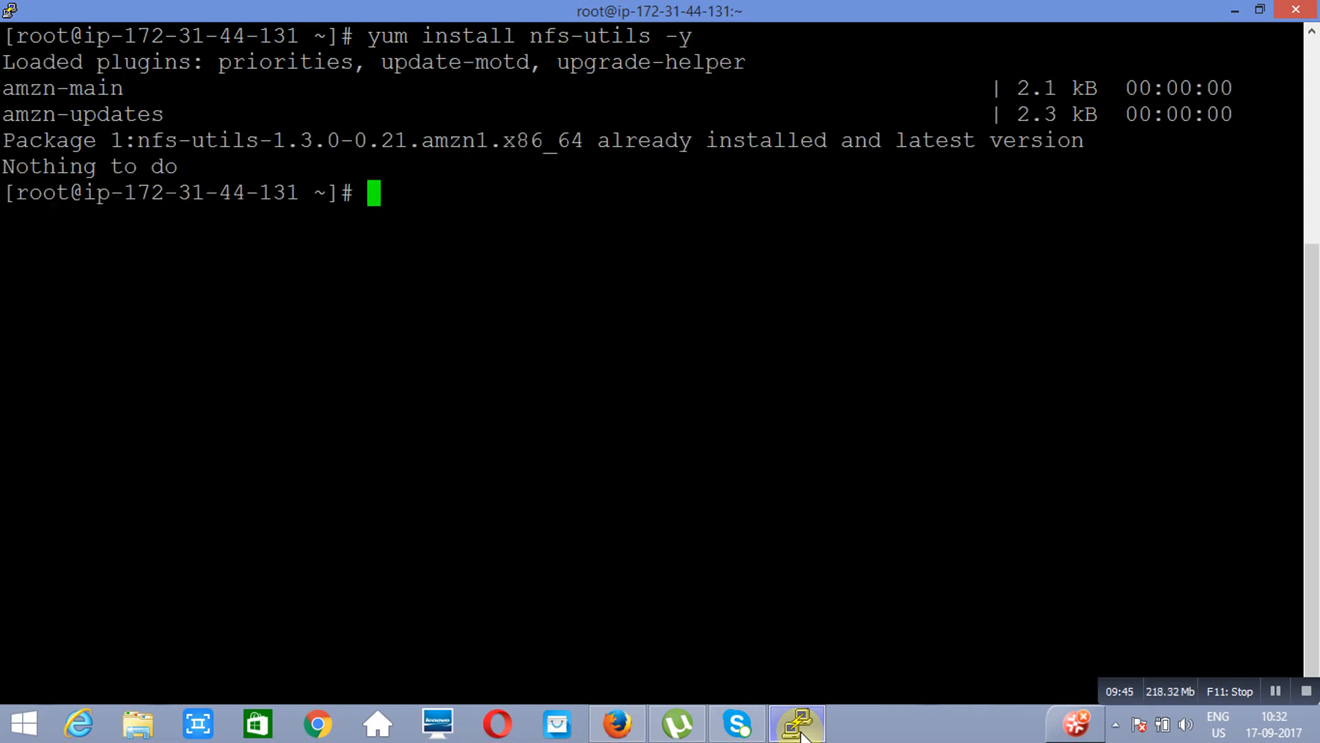
Clear the terminal and create a directory named efs in root's home directory
text(clear)
key(Return)
text(mkdir efs)
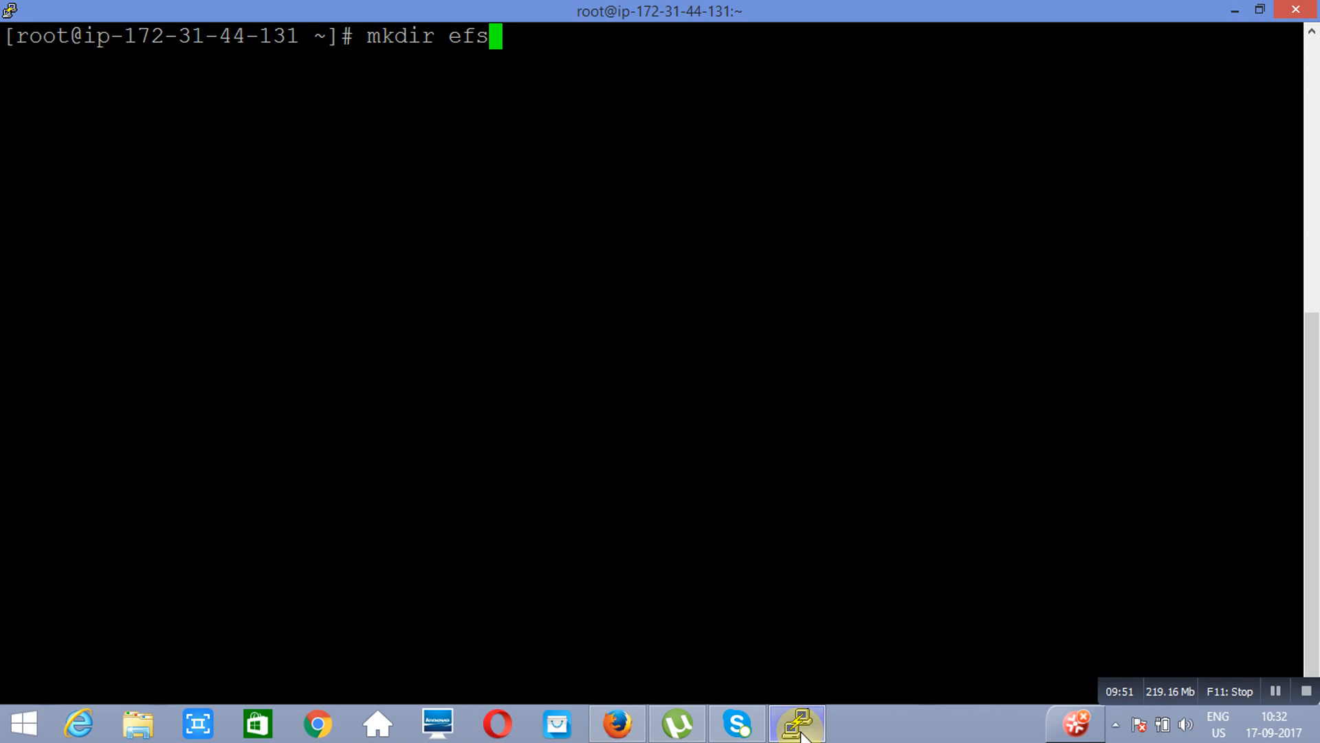
key(Return)
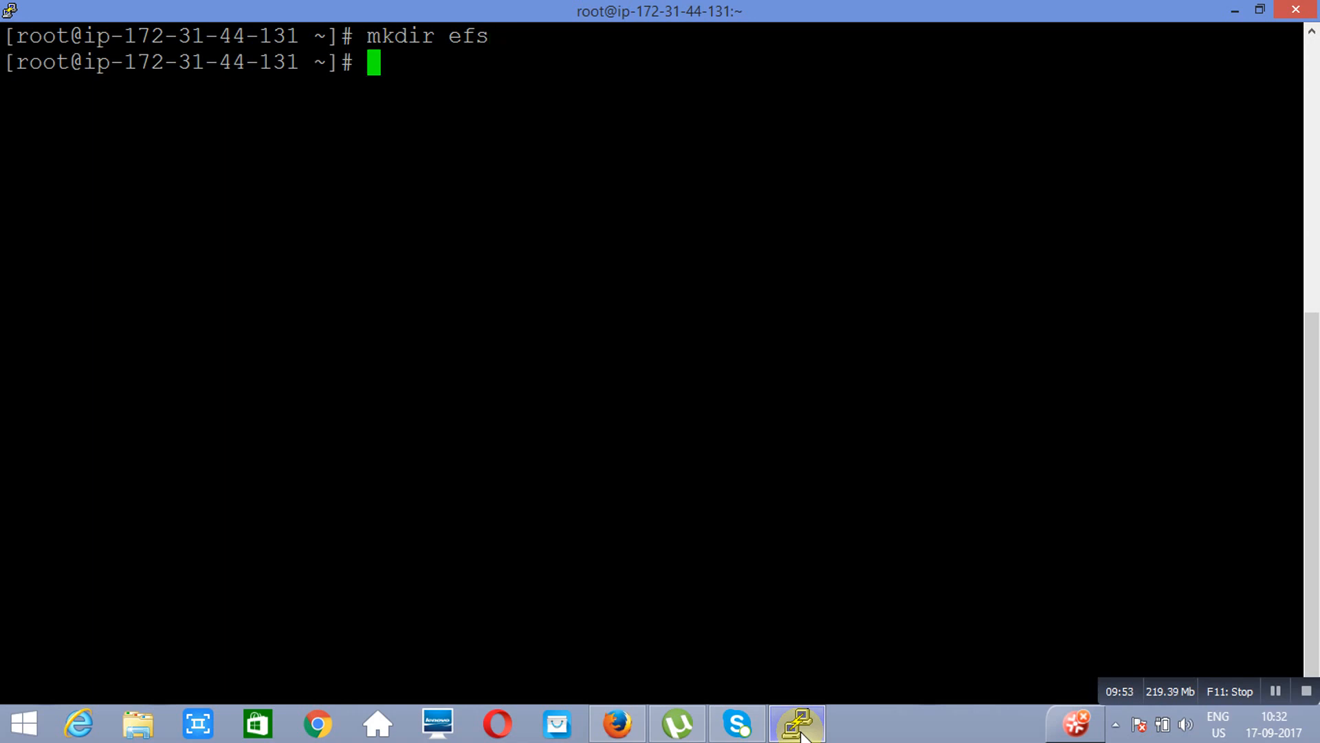
Switch to Firefox and copy the full NFS mount command for the file system's DNS name from the mount instructions
click(624, 710)
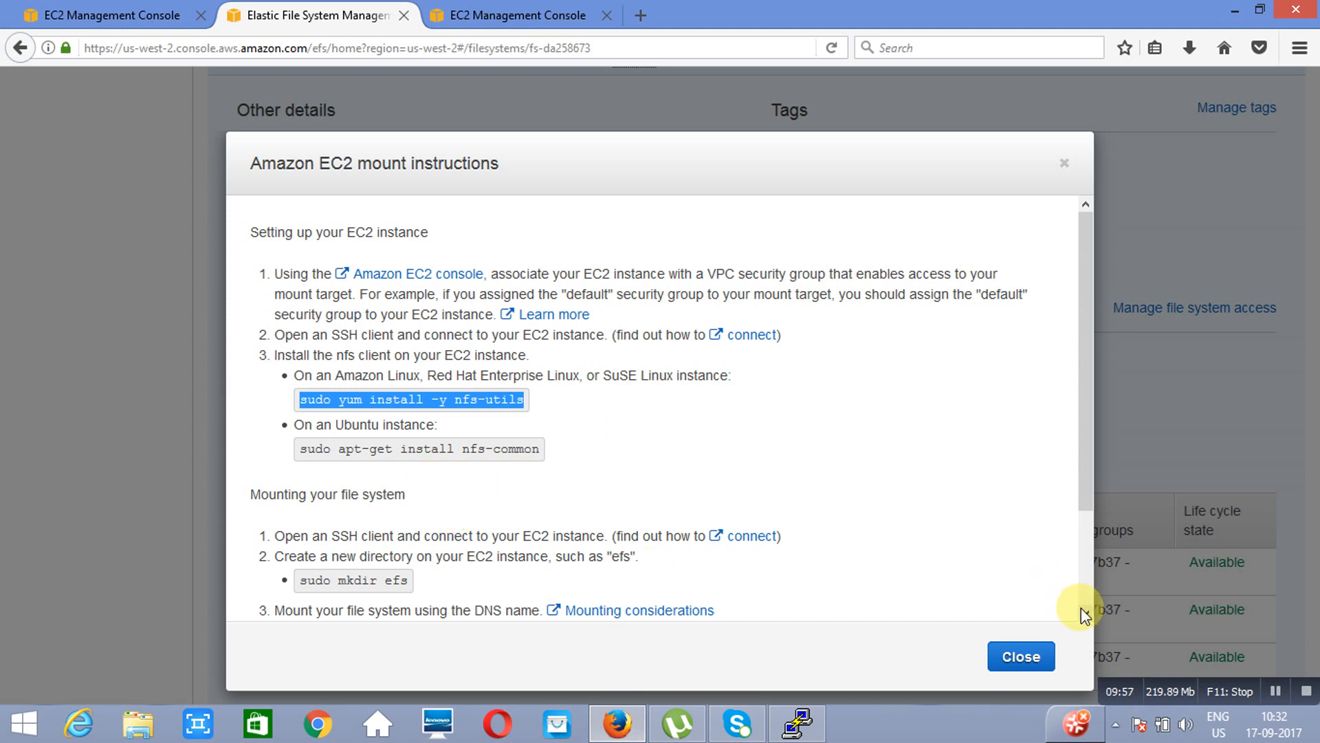
scroll(1085, 607, down, 3)
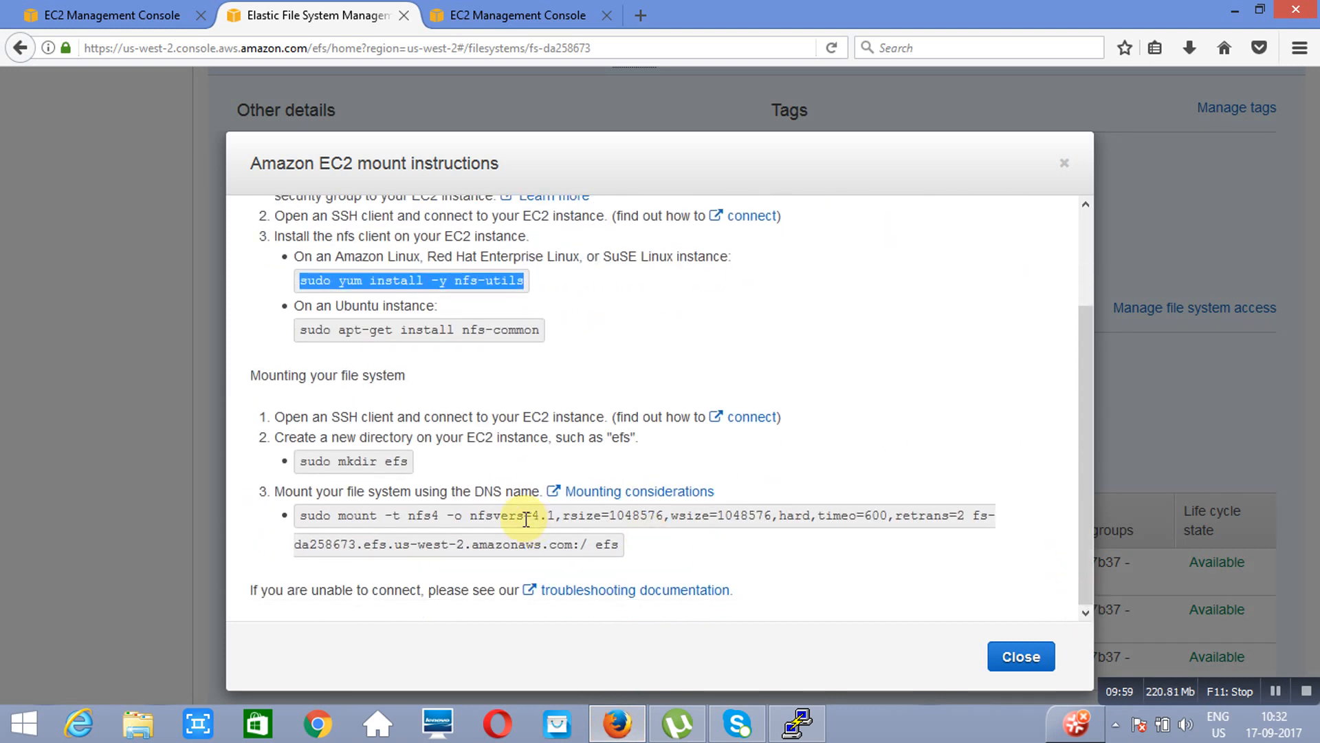
click(526, 519)
right_click(526, 519)
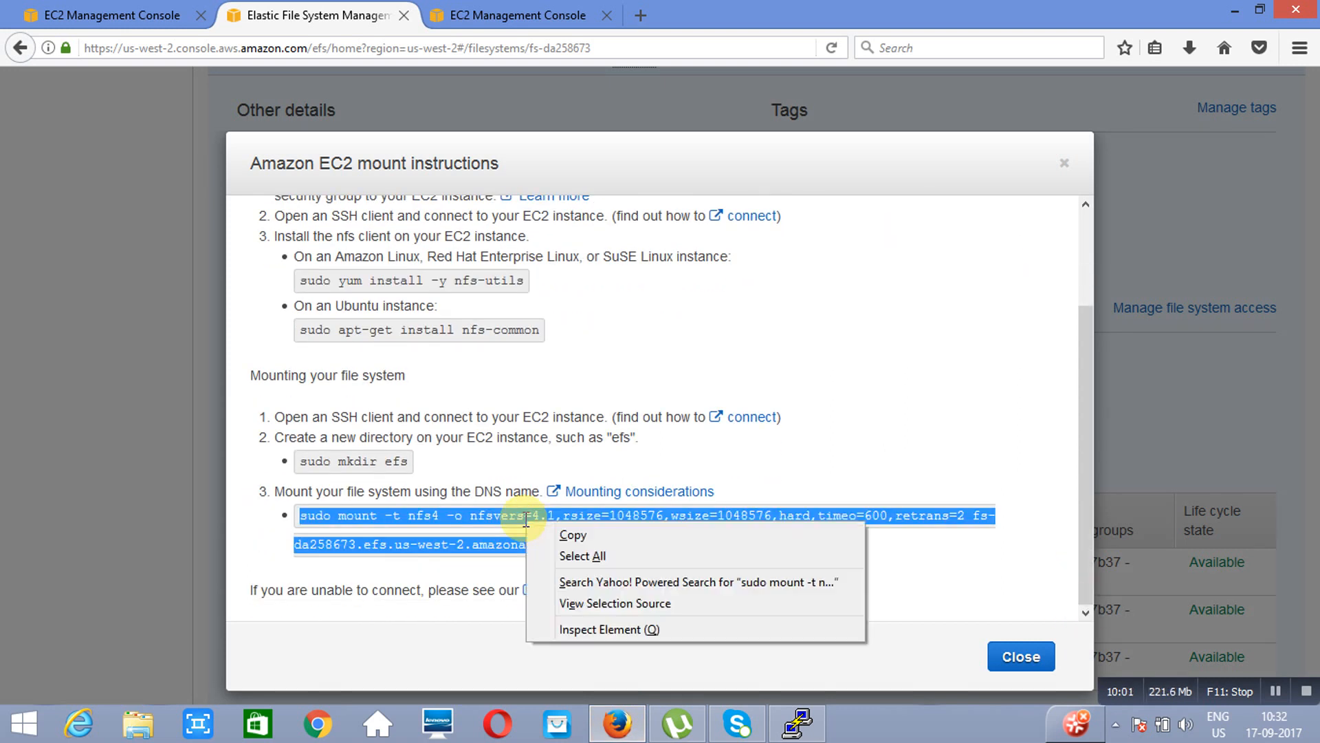
click(580, 530)
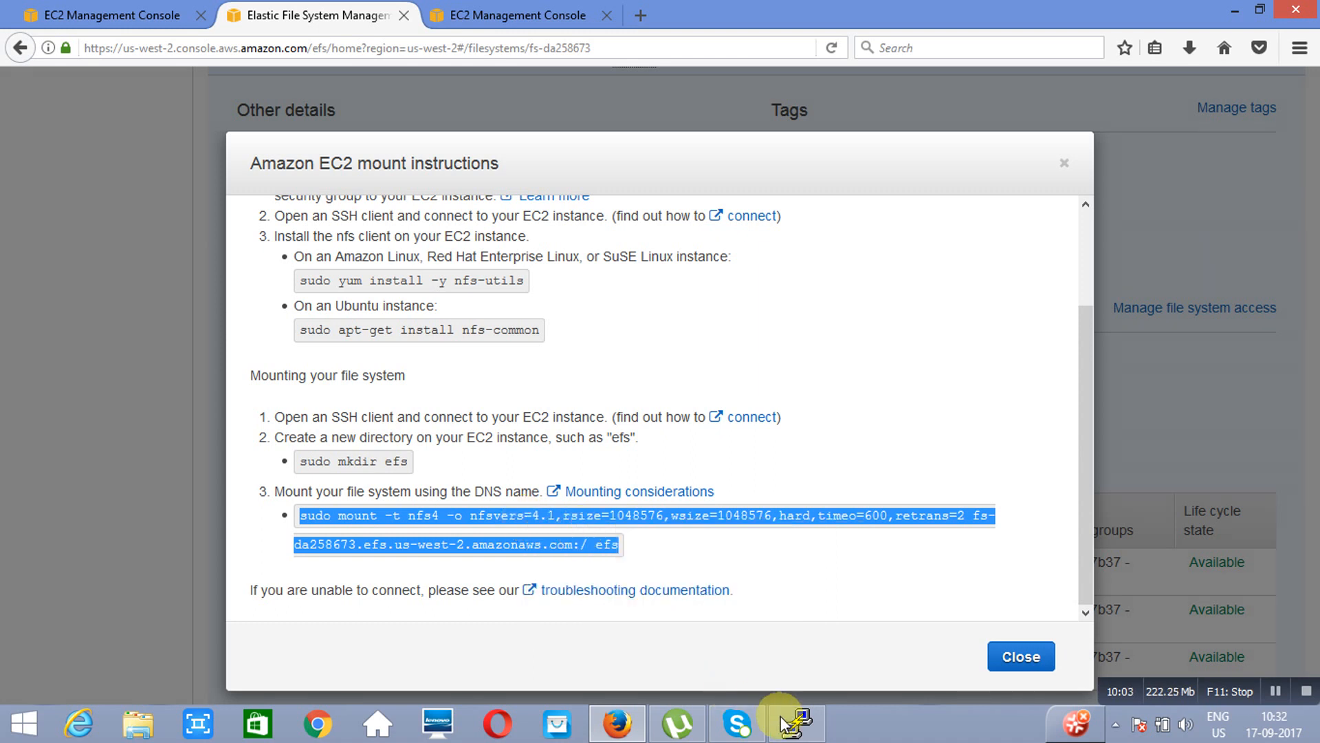
Switch to PuTTY, paste the copied mount command, remove the sudo prefix, and run it to mount fs-da258673 on efs
click(798, 722)
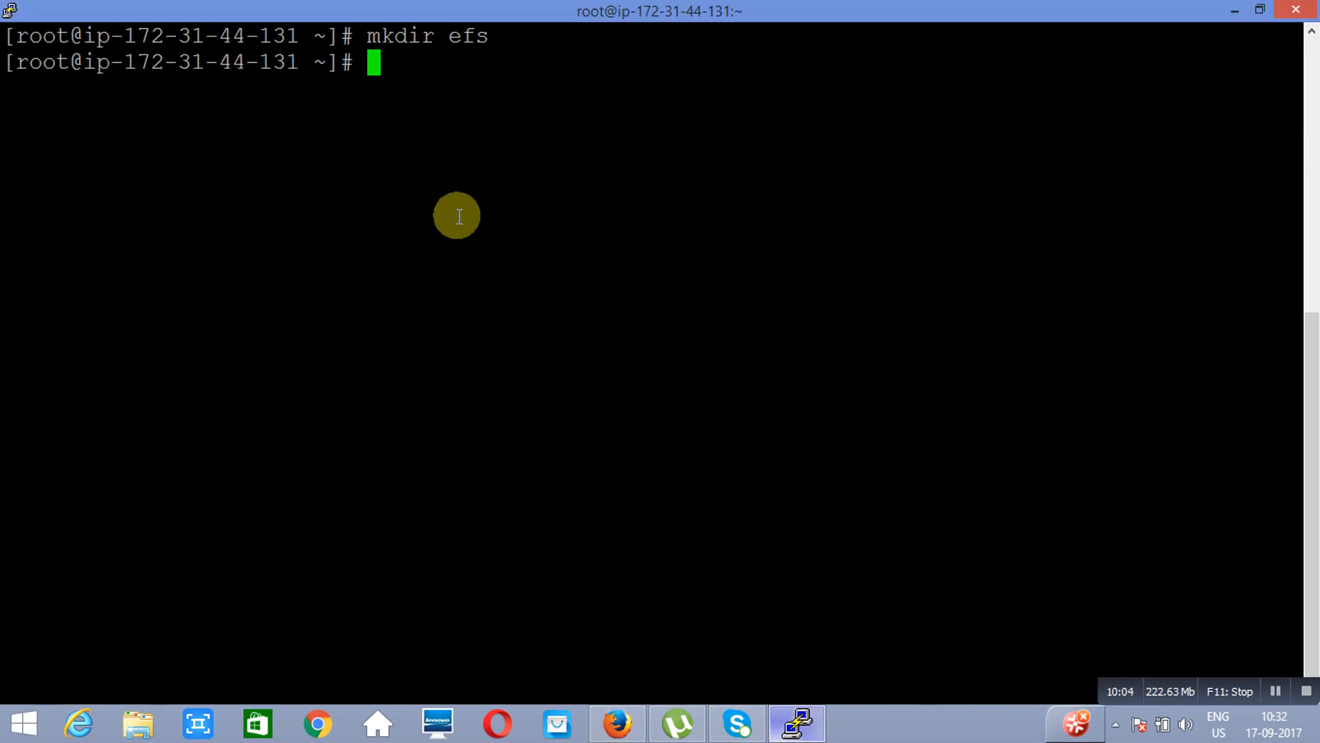
right_click(377, 65)
key(Left)
key(Left)
key(Left)
key(Left)
key(Left)
key(Left)
key(Left)
key(Left)
key(Left)
key(Left)
key(Left)
key(Left)
key(Left)
key(Left)
key(Left)
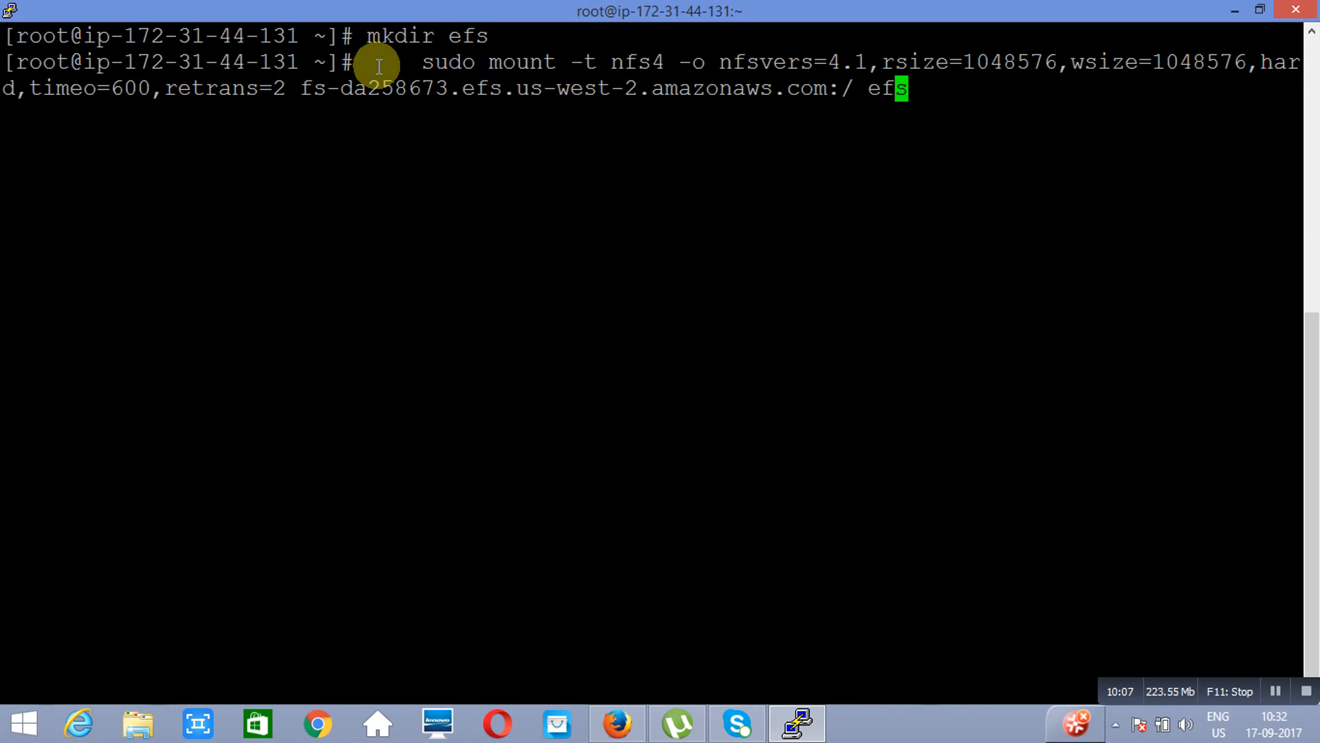
key(Left)
key(Left)
key(Left)
key(Left)
key(Left)
key(Left)
key(Left)
key(Left)
key(Left)
key(Left)
key(Left)
key(Left)
key(Left)
key(Left)
key(Left)
key(Left)
key(Left)
key(Left)
key(Left)
key(Left)
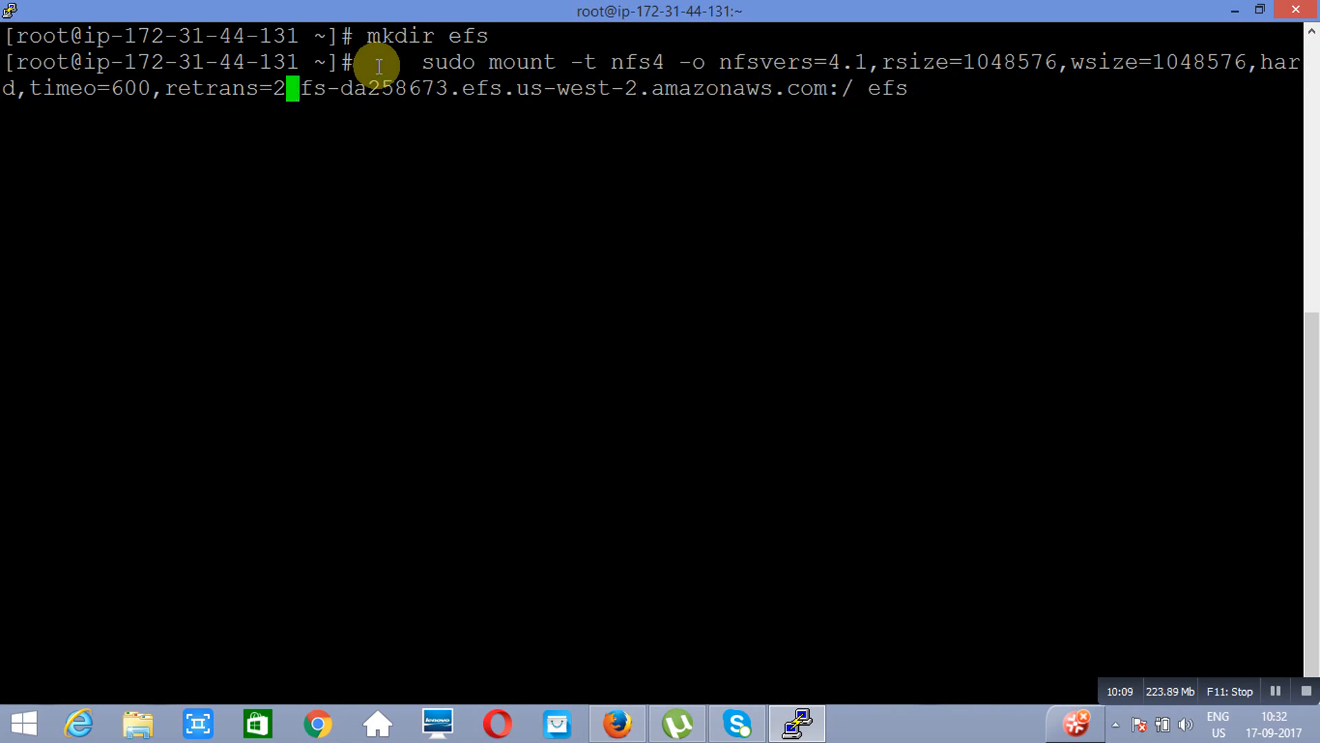
key(Left)
key(Left)
key(Left)
key(Left)
key(Left)
key(Left)
key(Left)
key(Left)
key(Left)
key(Left)
key(Left)
key(Left)
key(Left)
key(Left)
key(Left)
key(Left)
key(Left)
key(Left)
key(Left)
key(Left)
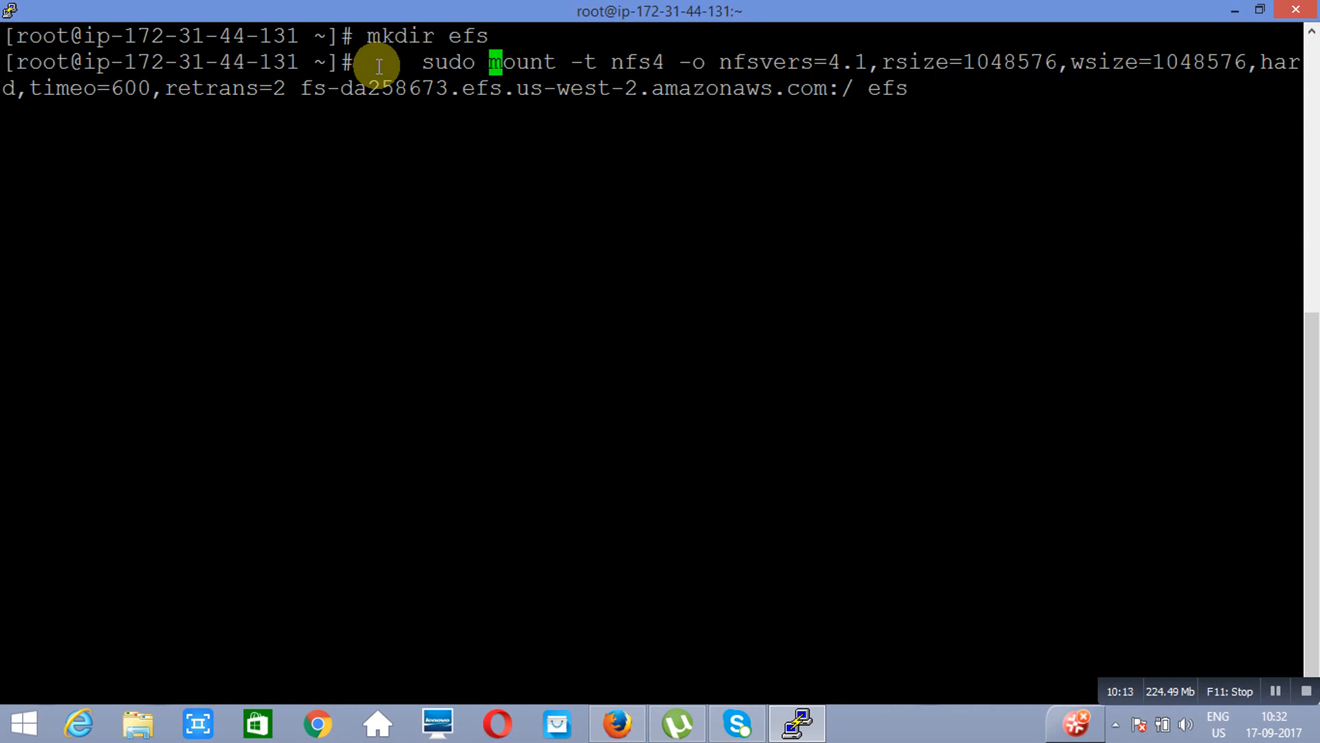
key(BackSpace)
key(BackSpace)
key(BackSpace)
key(Delete)
key(BackSpace)
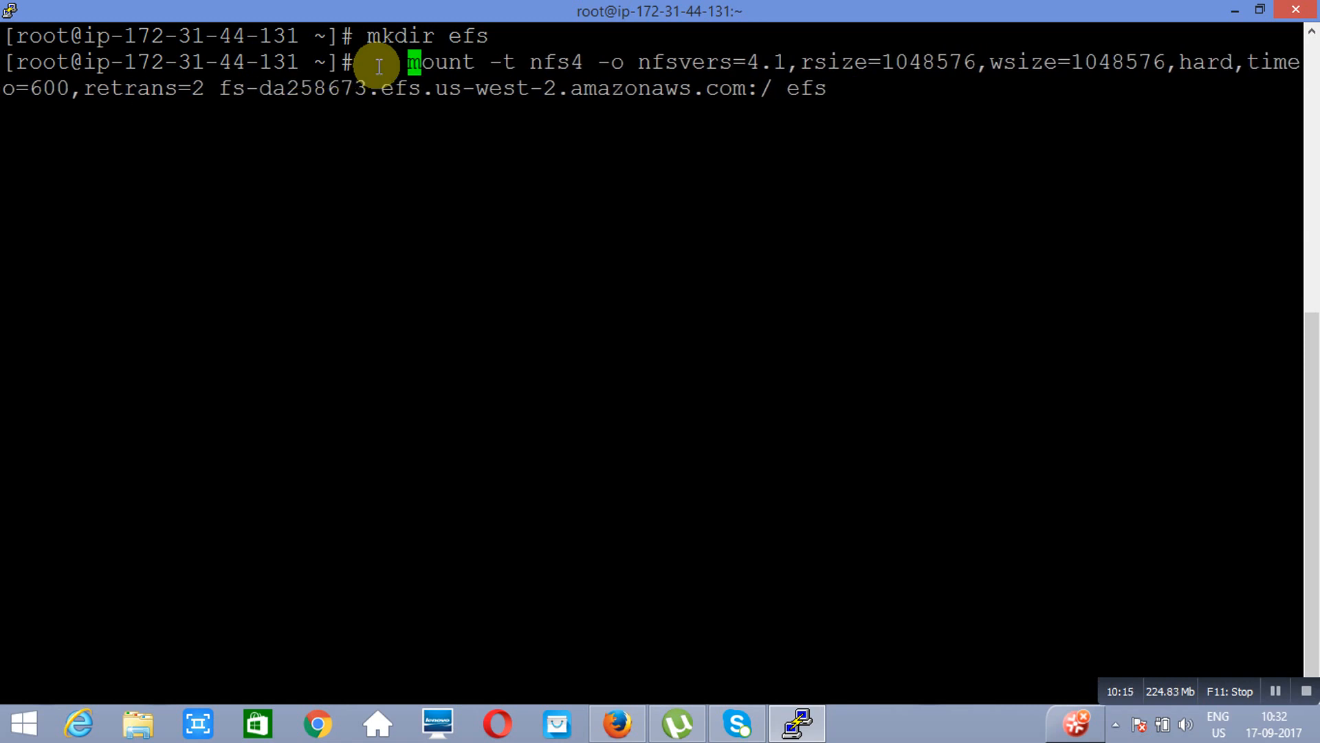
key(Return)
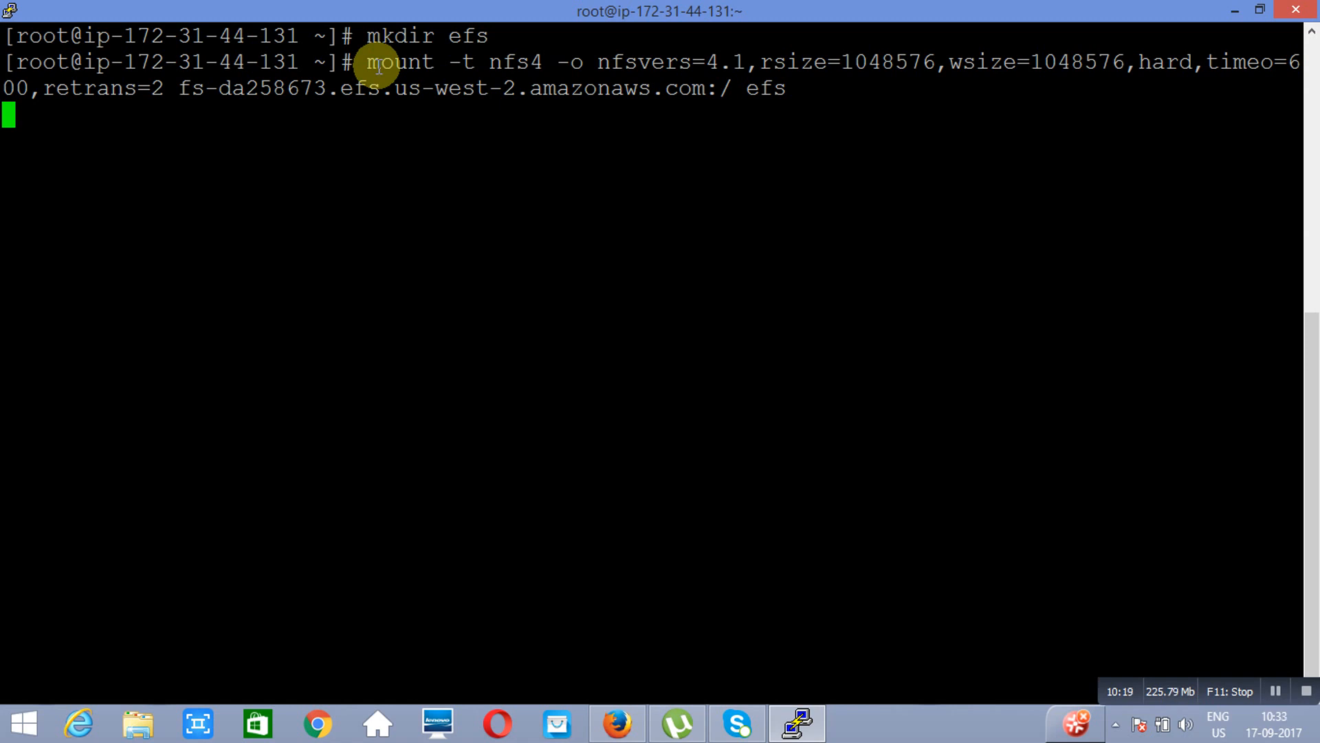
Check the mounted file systems with df -H and highlight the size of the EFS mount
text(d)
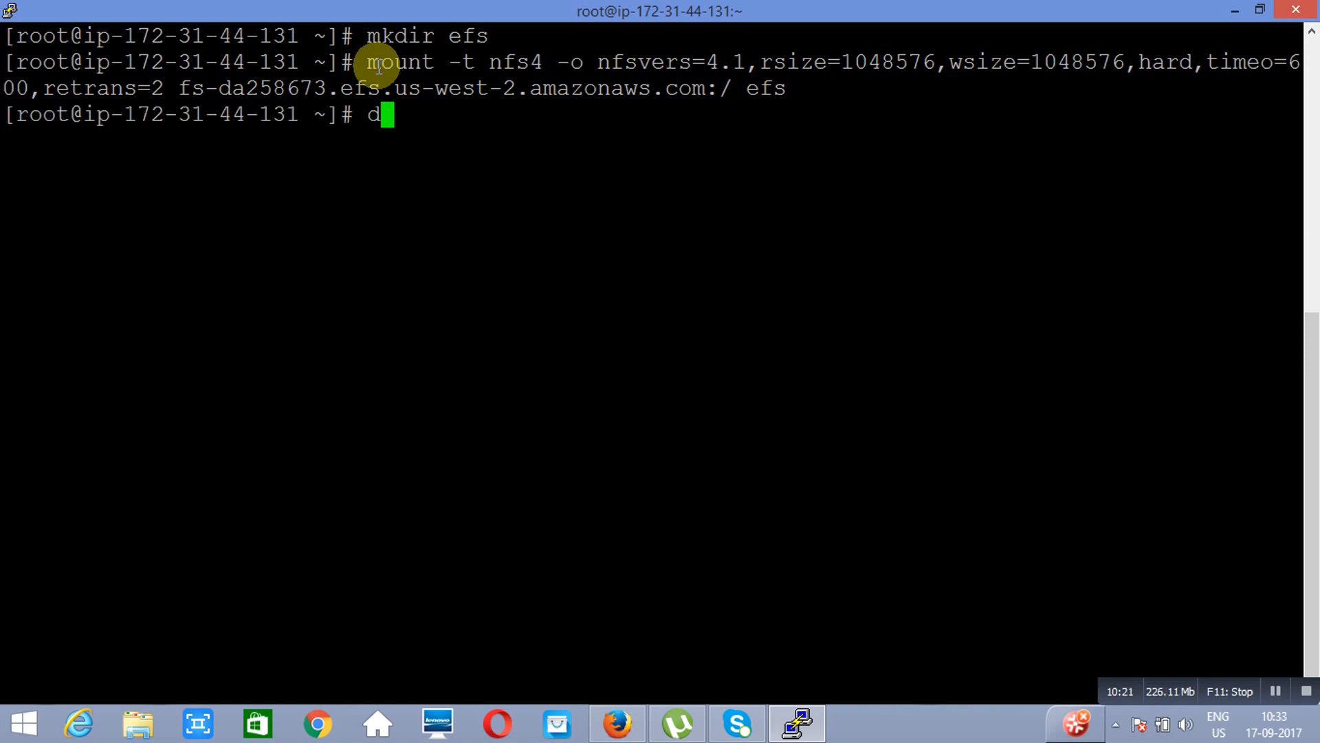
text(f -H)
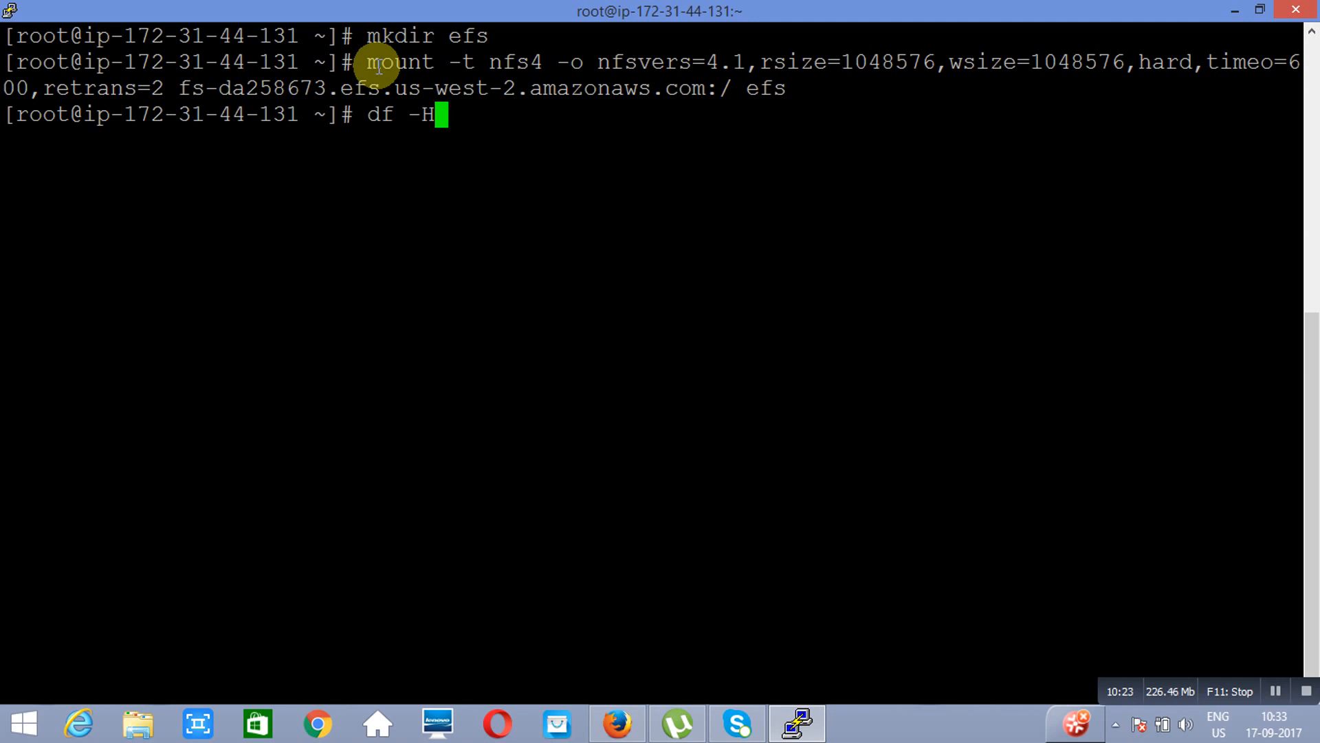
key(Return)
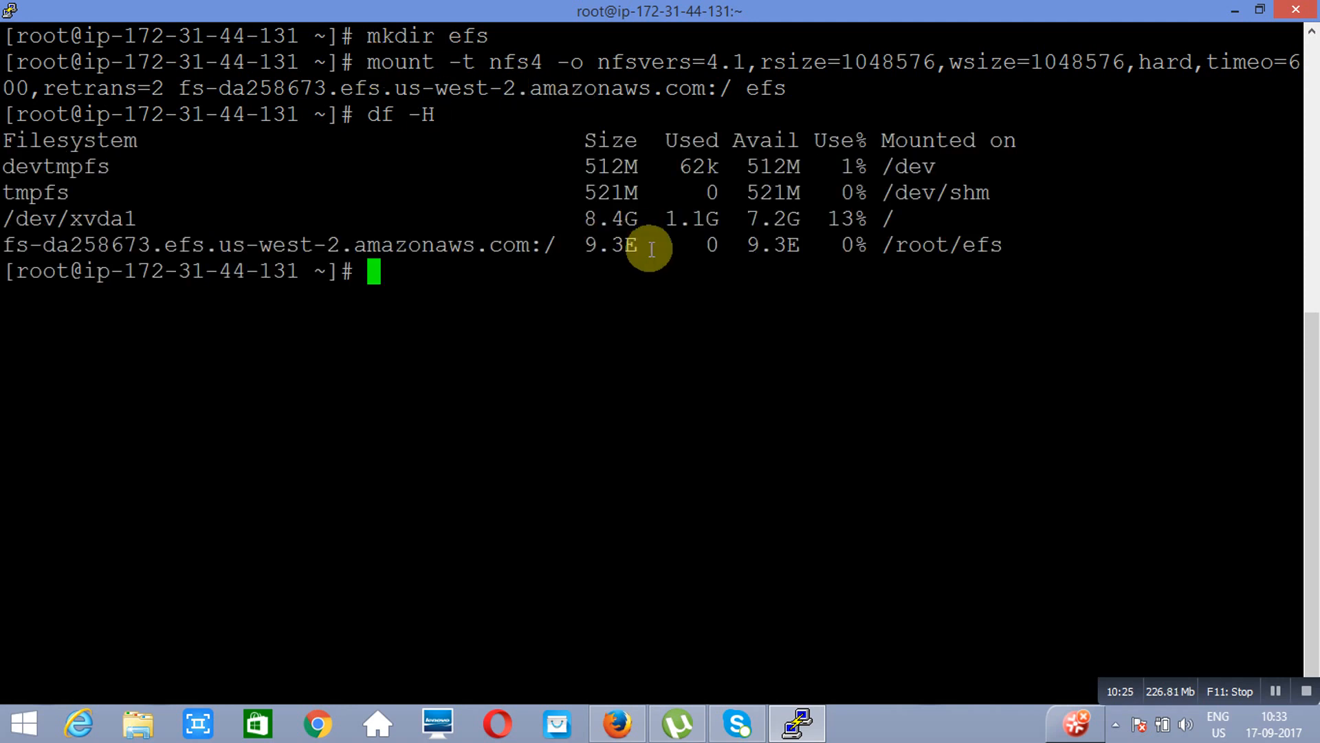
double_click(629, 247)
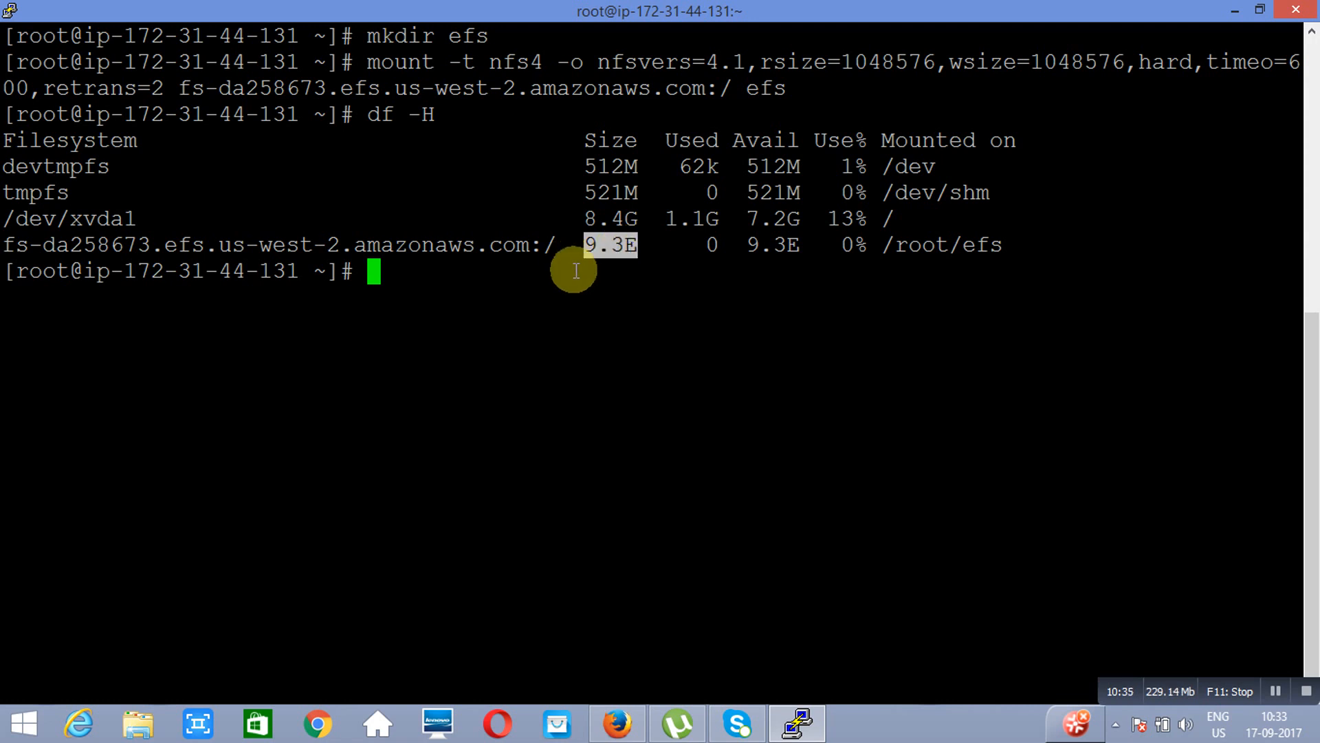
click(482, 268)
text(df )
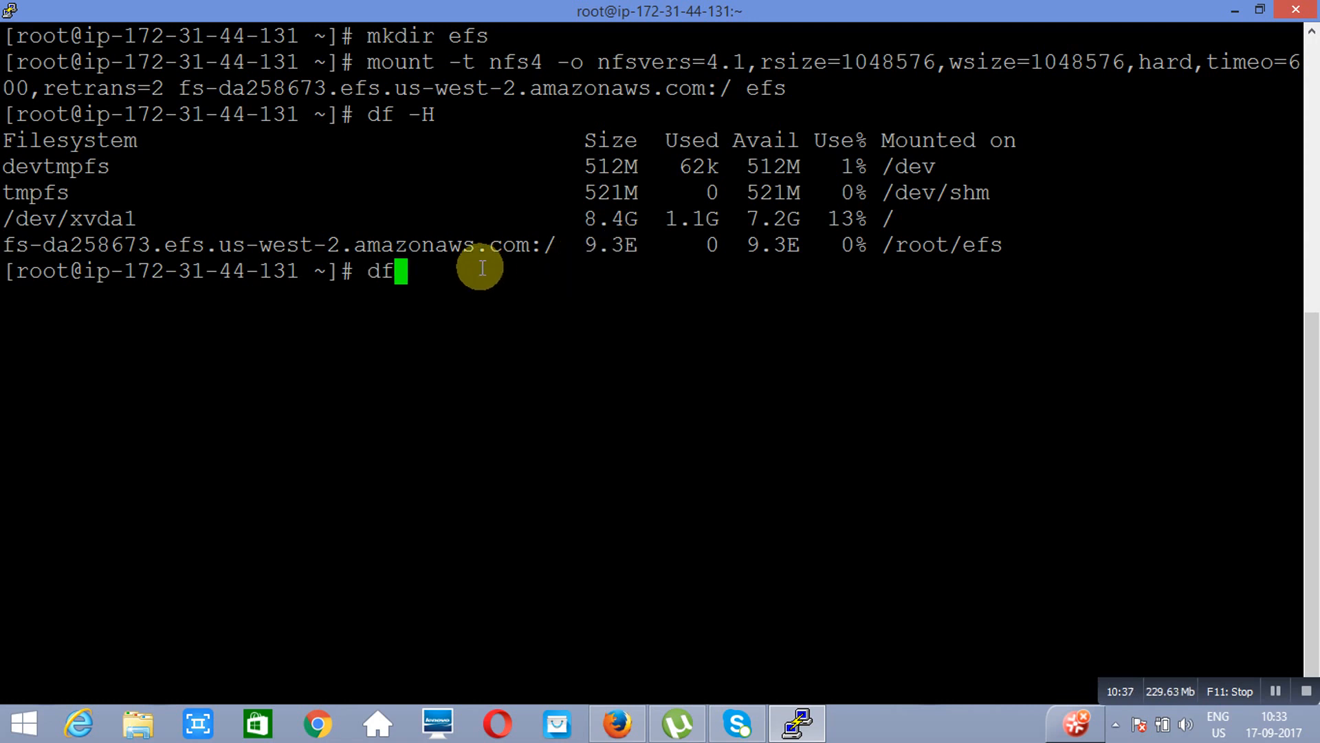
text(-H)
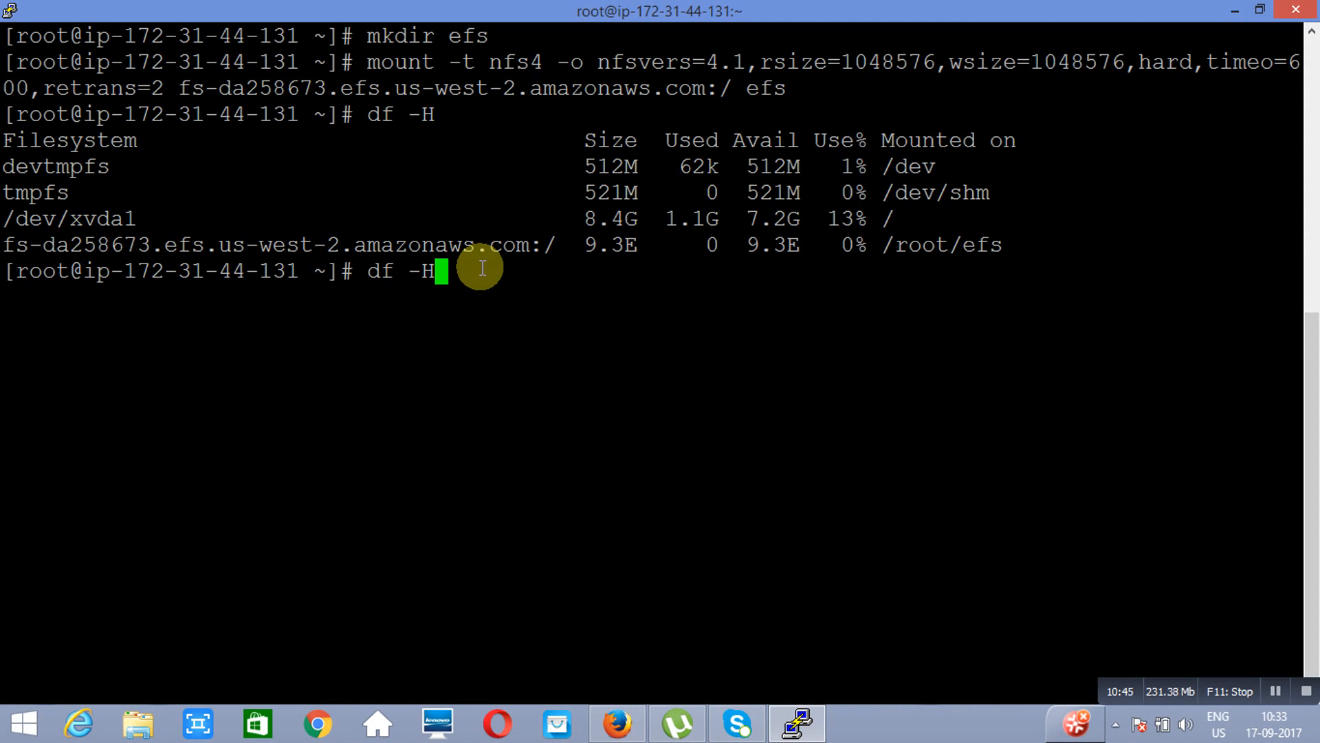
key(BackSpace)
key(BackSpace)
key(BackSpace)
key(BackSpace)
key(BackSpace)
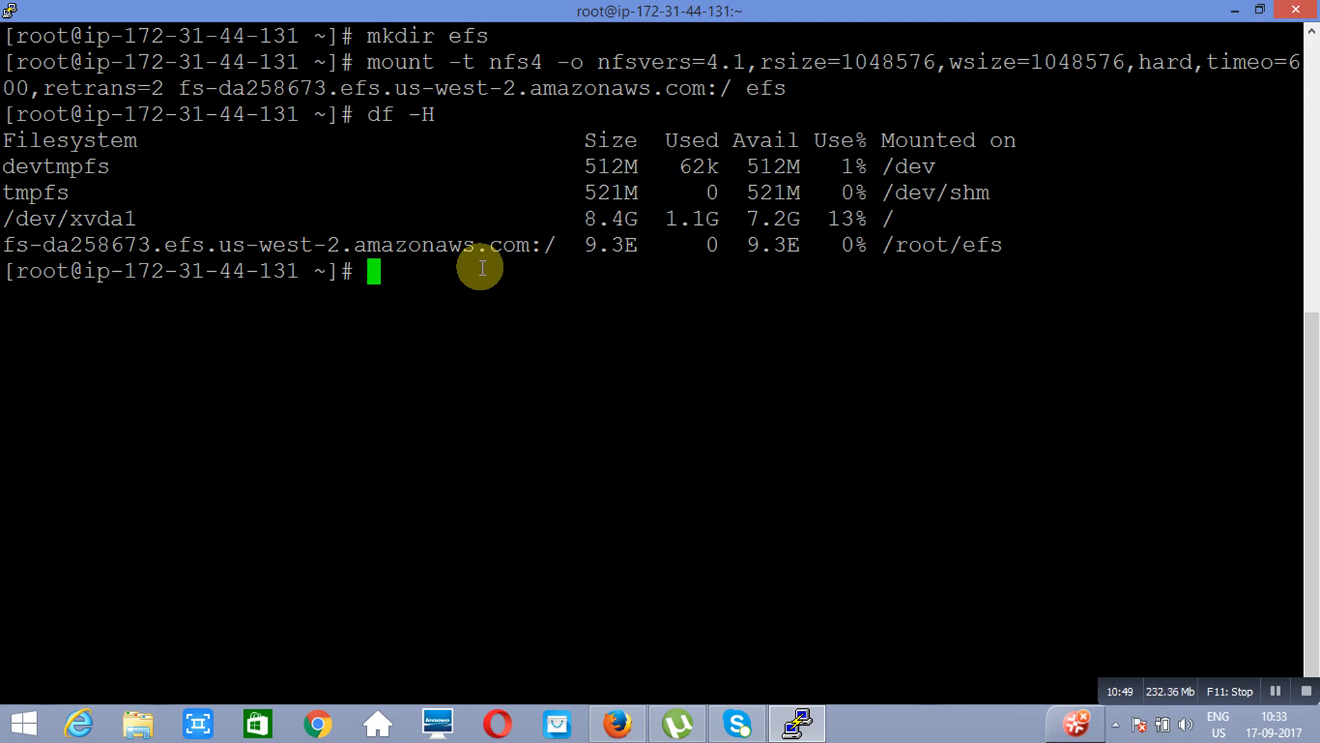
Change into the efs directory and list its contents
text(cd efs)
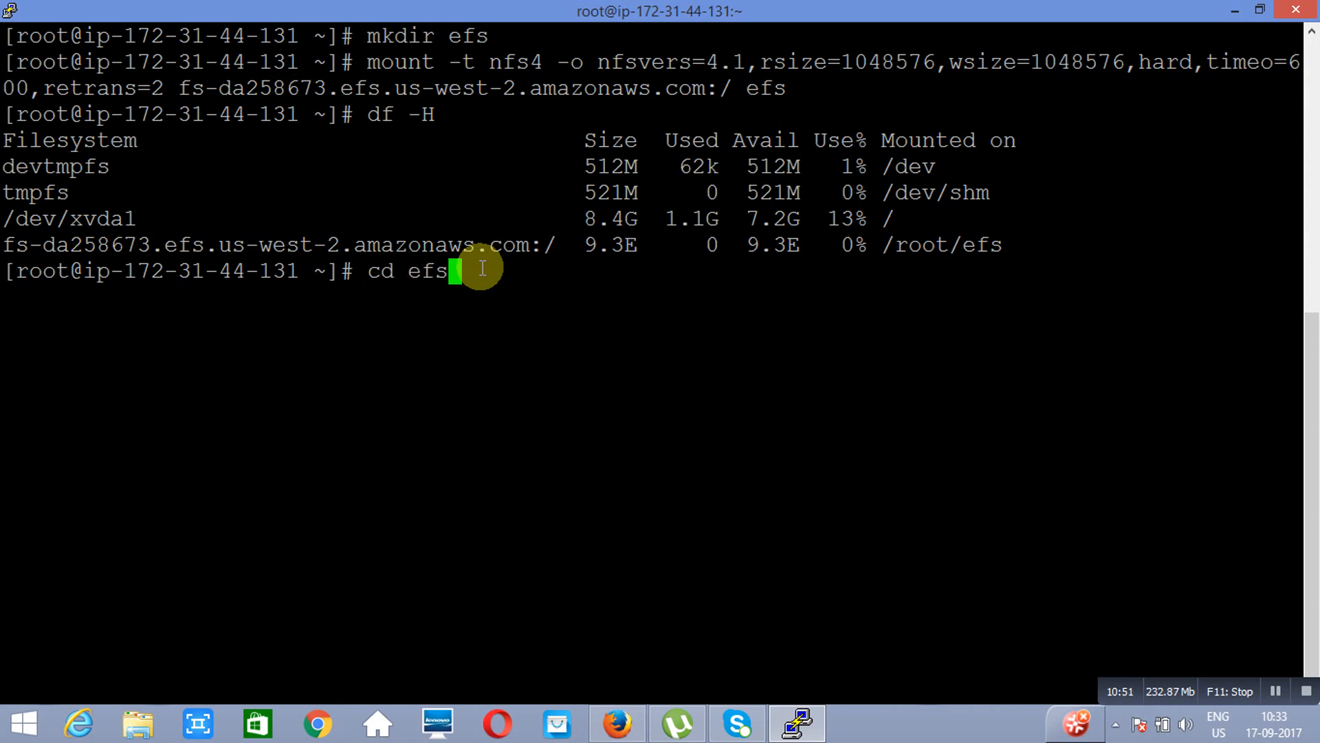
key(Return)
text(ls)
key(Return)
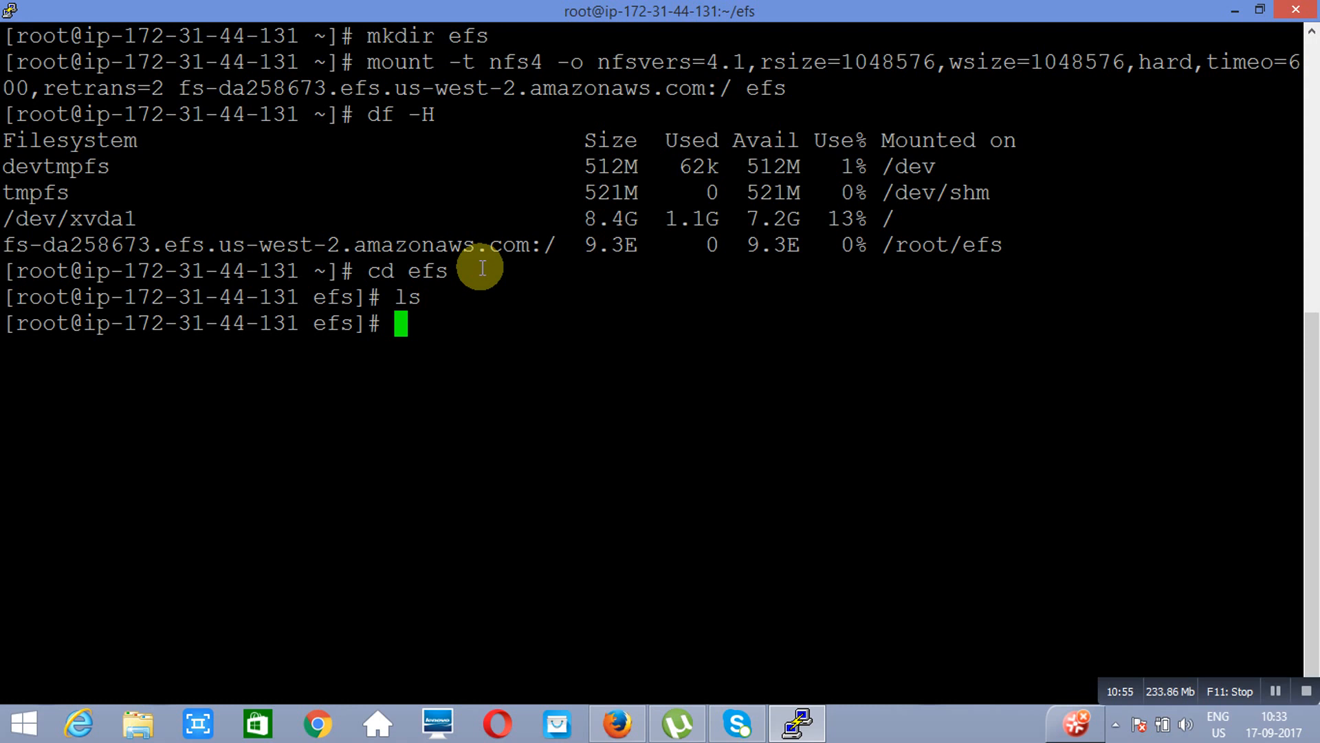
Create a directory named shared inside efs and change into it
text(mkdi)
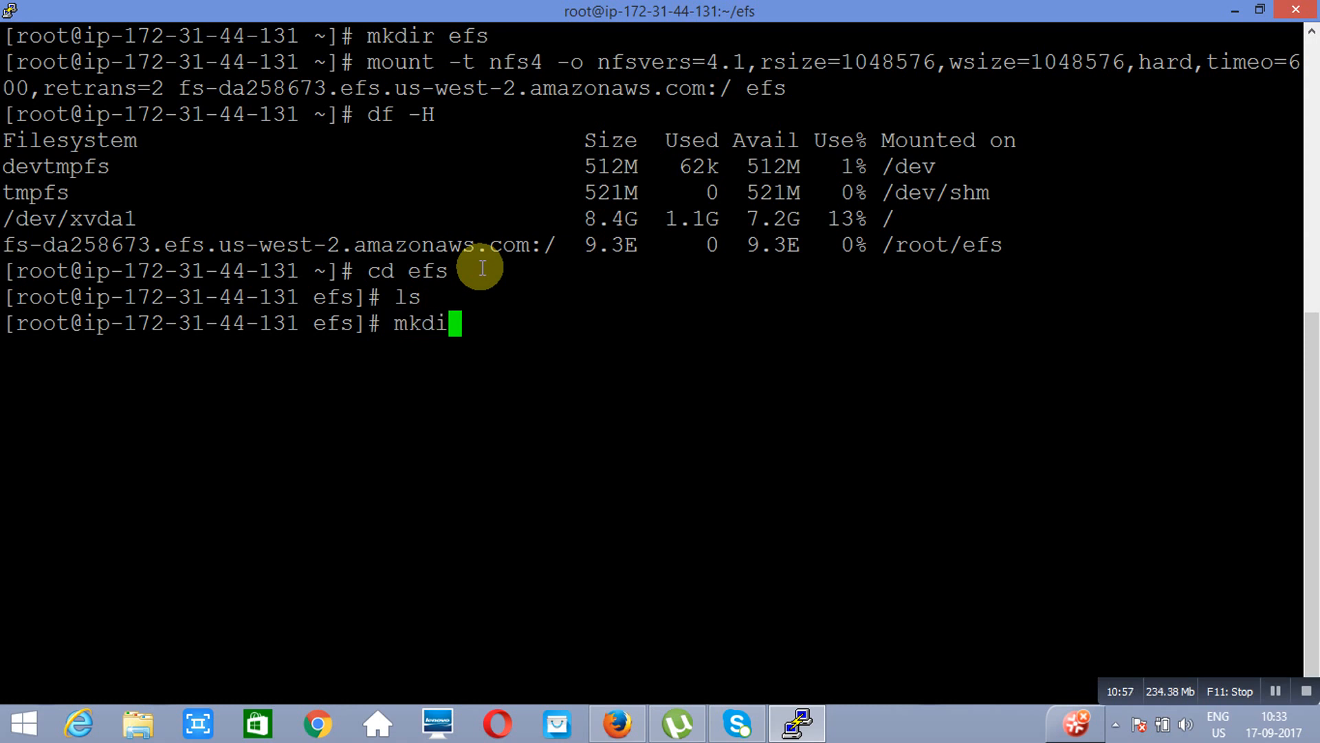
text(r shared)
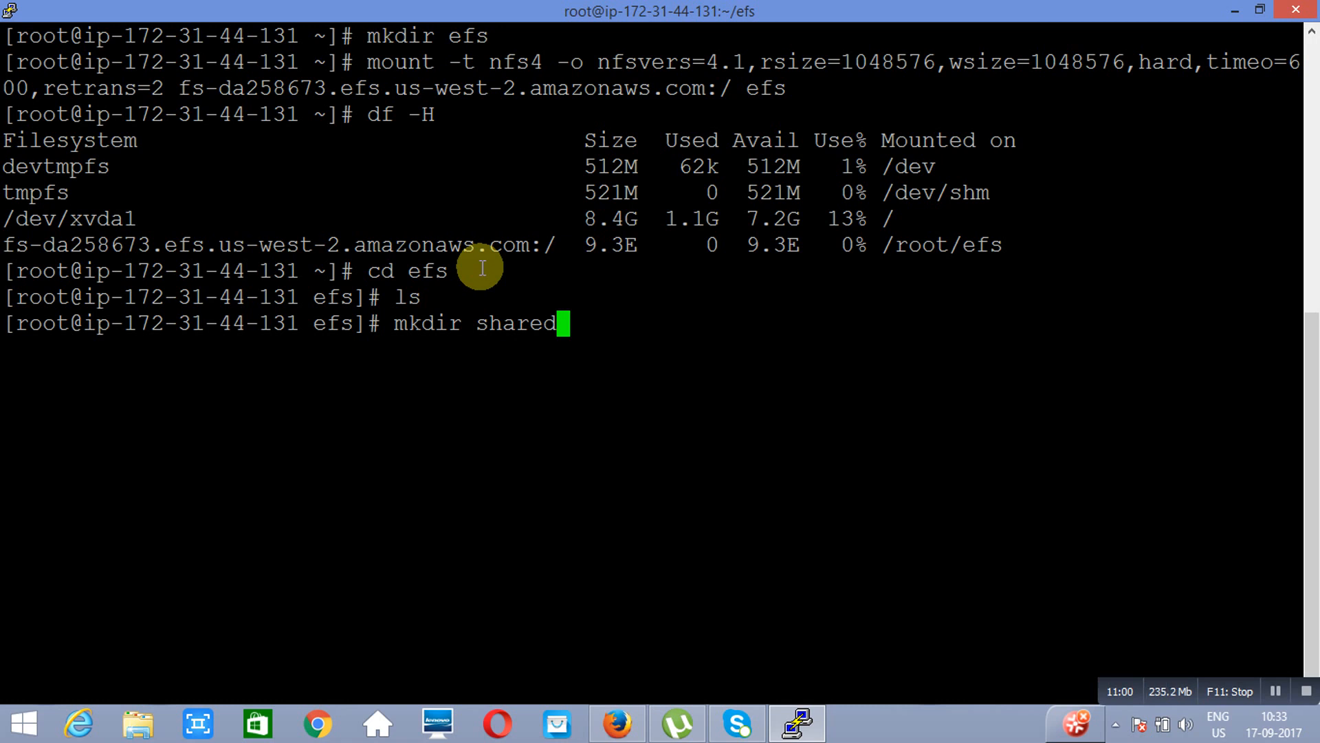
key(Return)
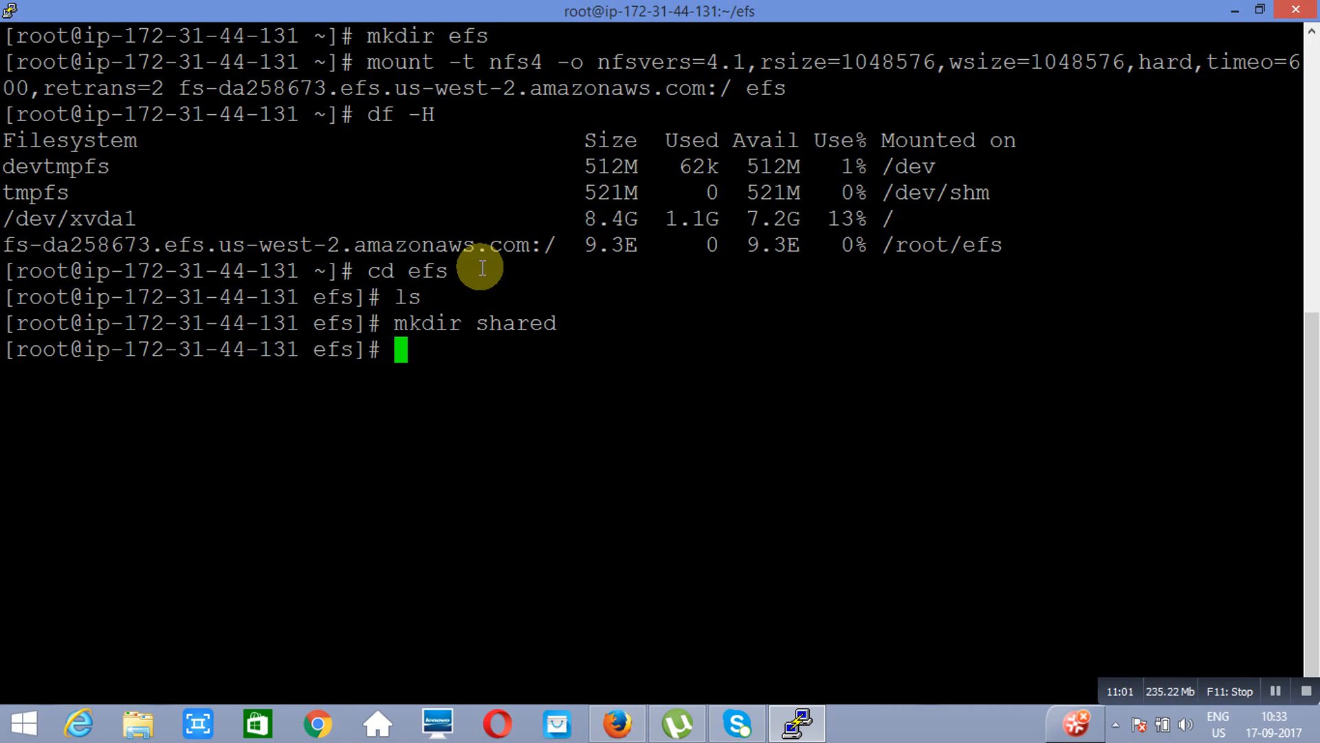
text(cd share)
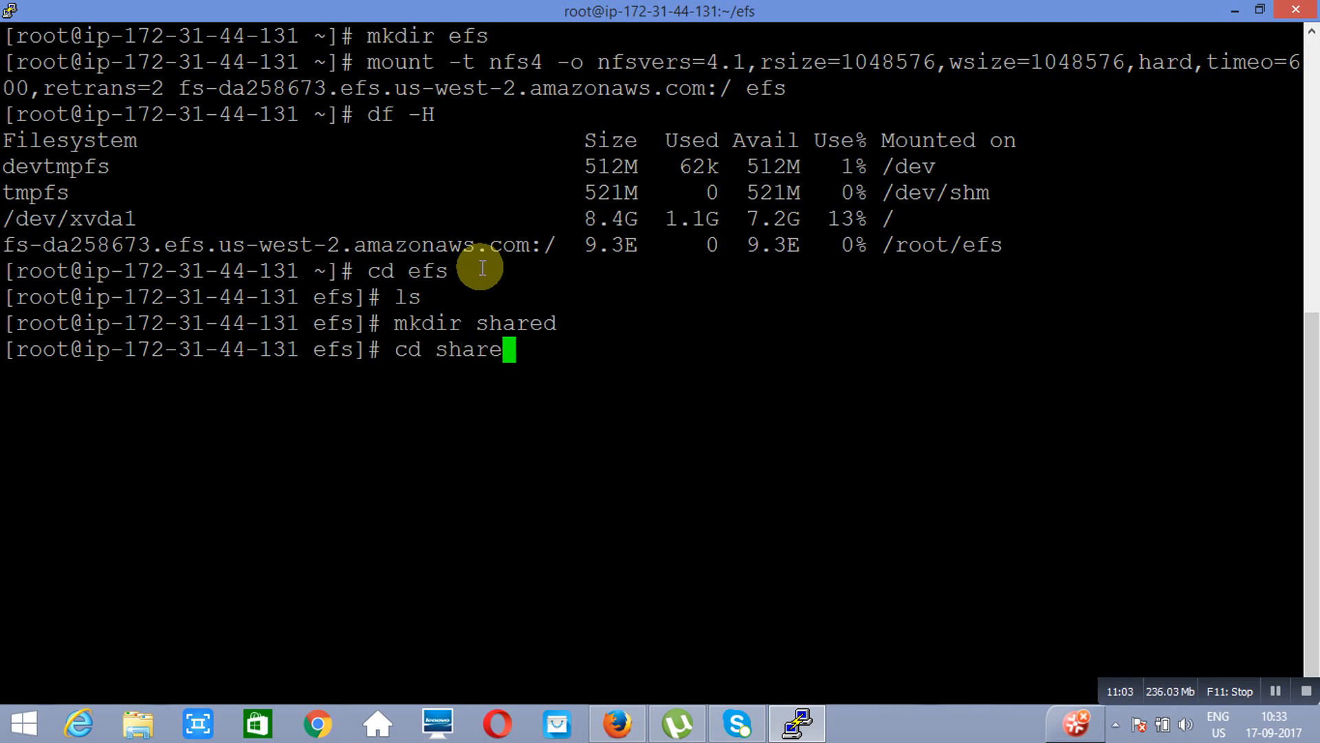
key(Tab)
key(Return)
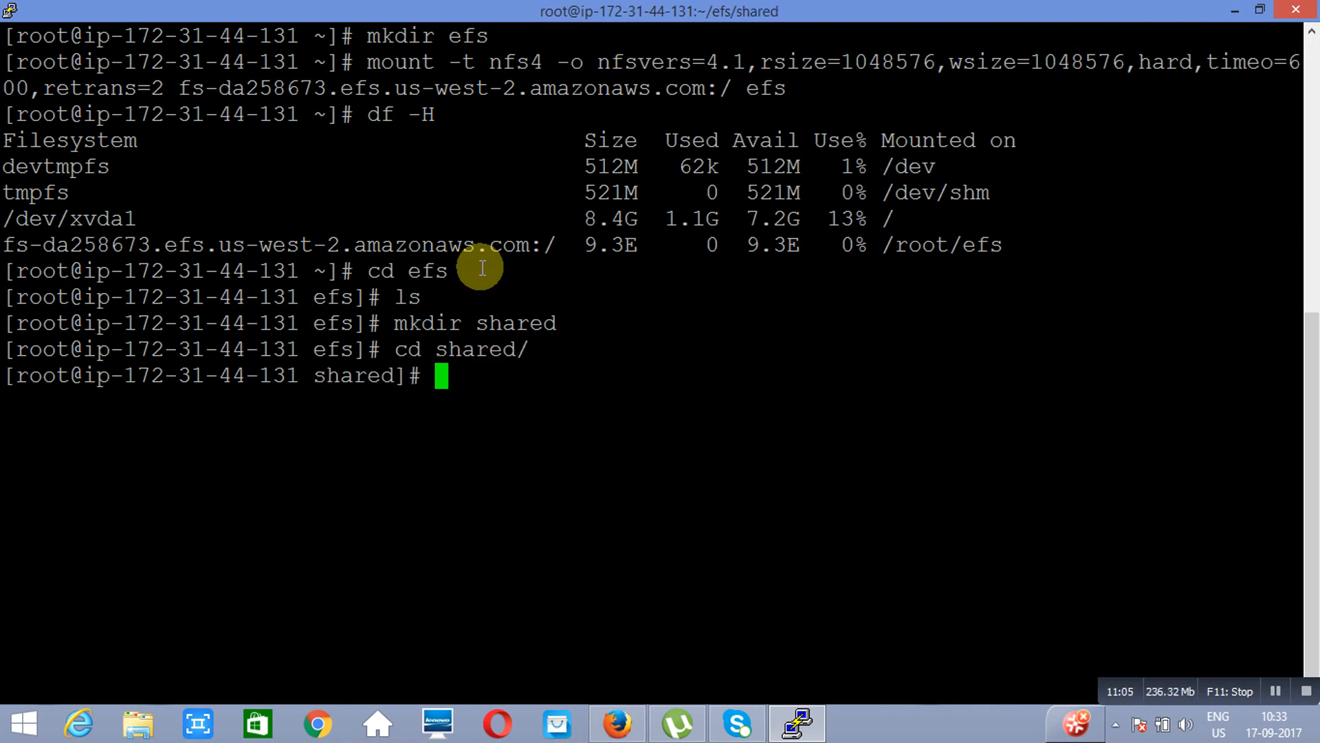
Create a file named new in vi containing "this is a shared file for efs." and save it
text(vi new)
key(Return)
text(i)
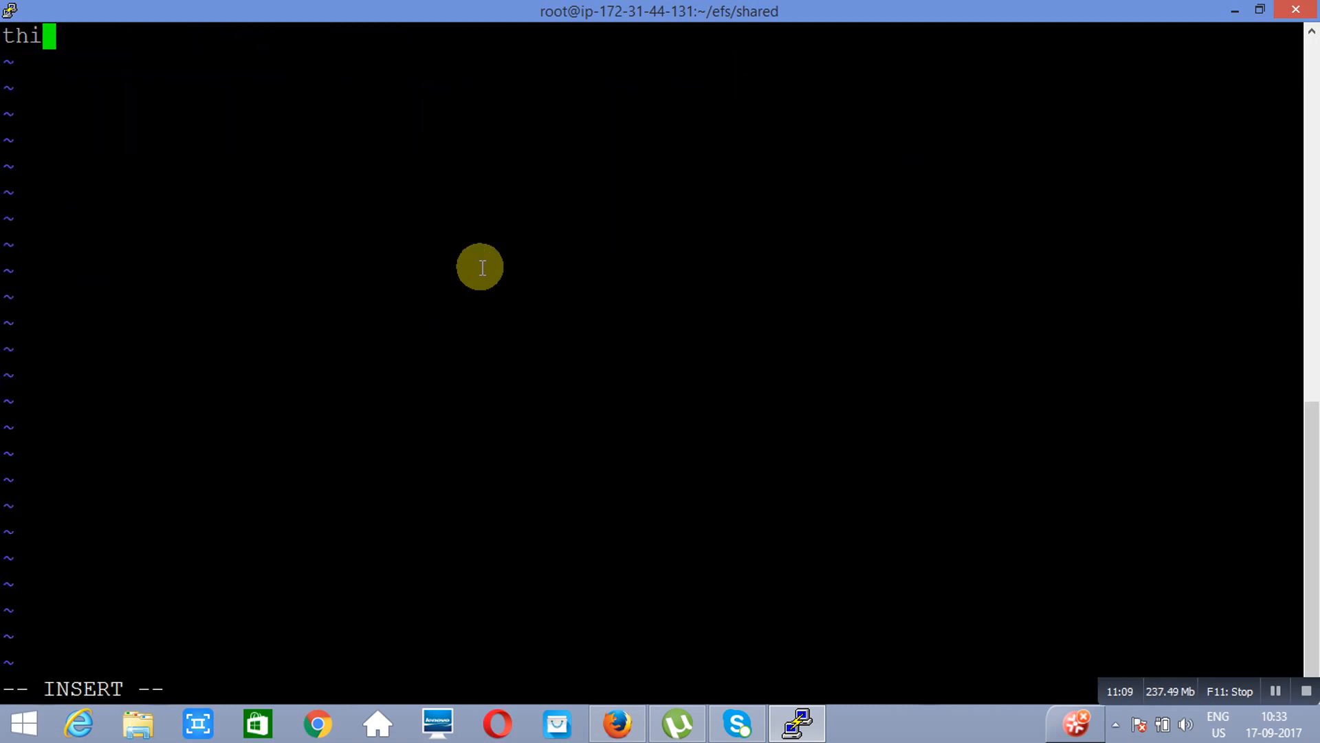
text(this is a share)
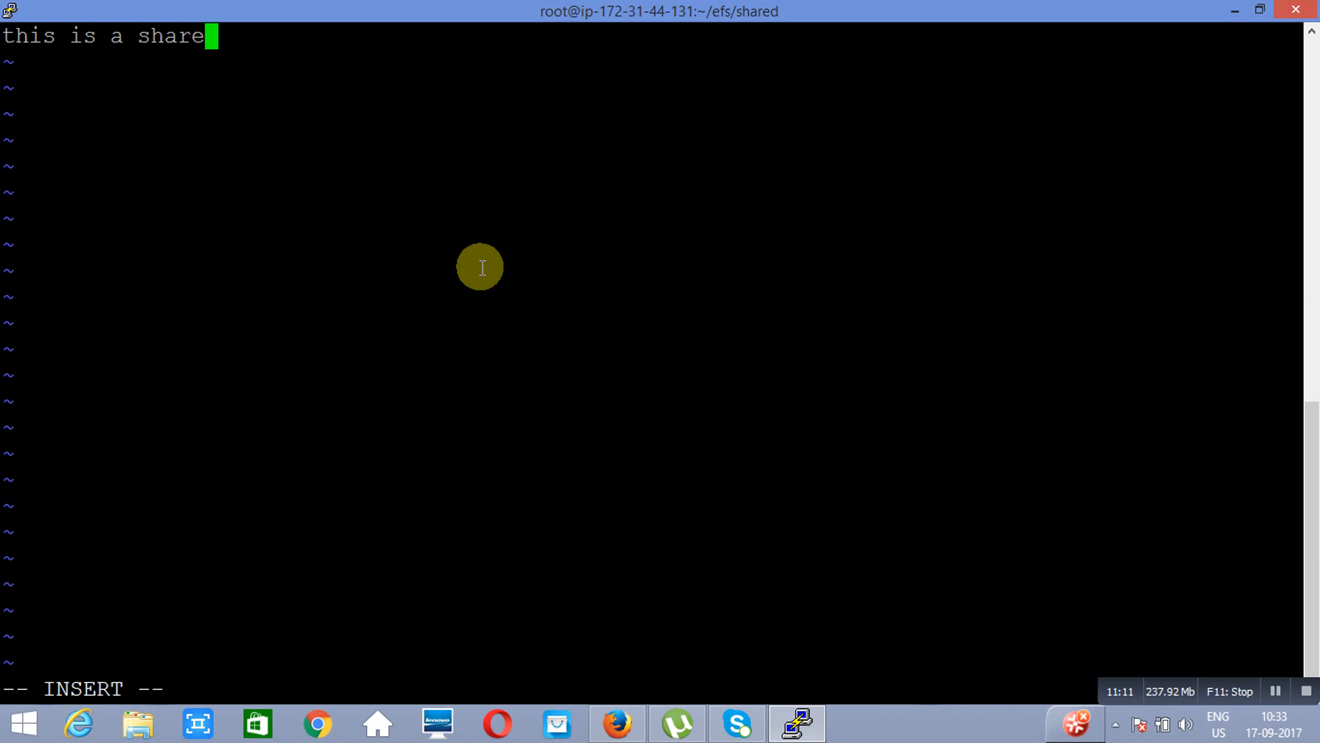
text(d file for efs.)
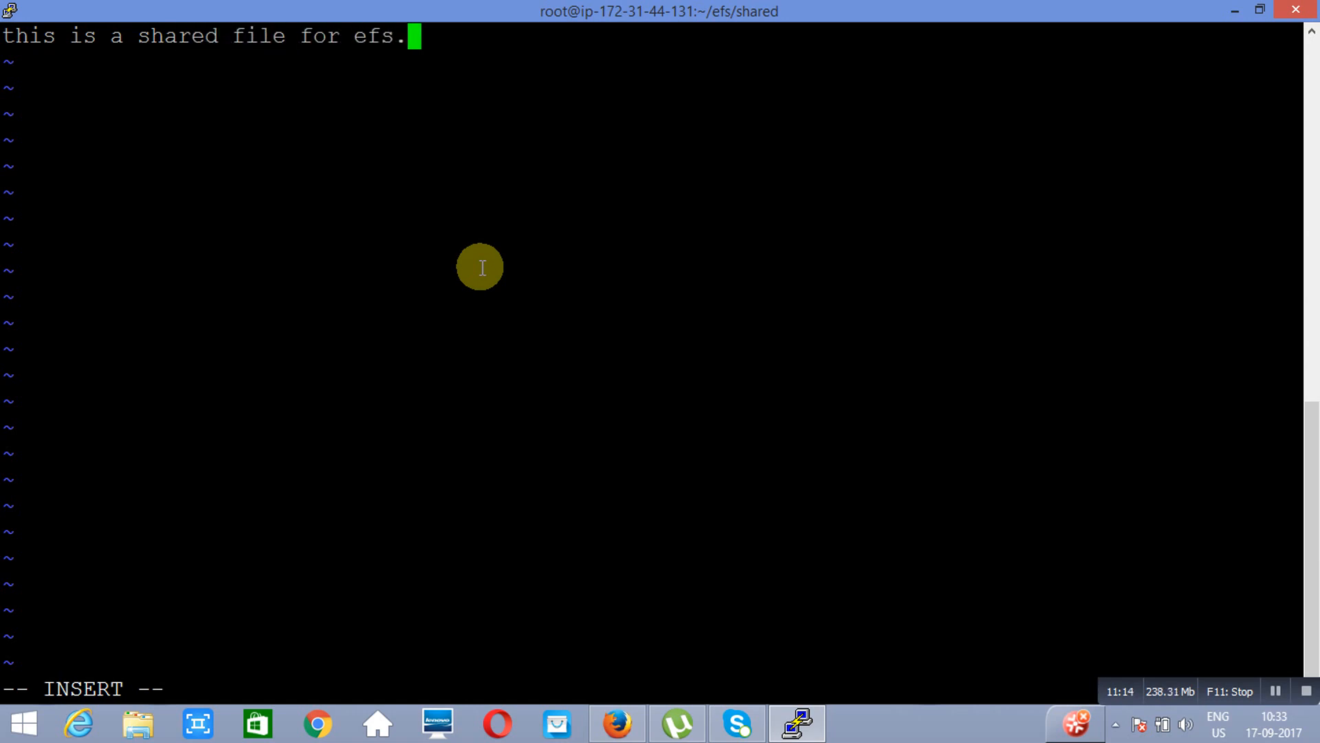
key(Escape)
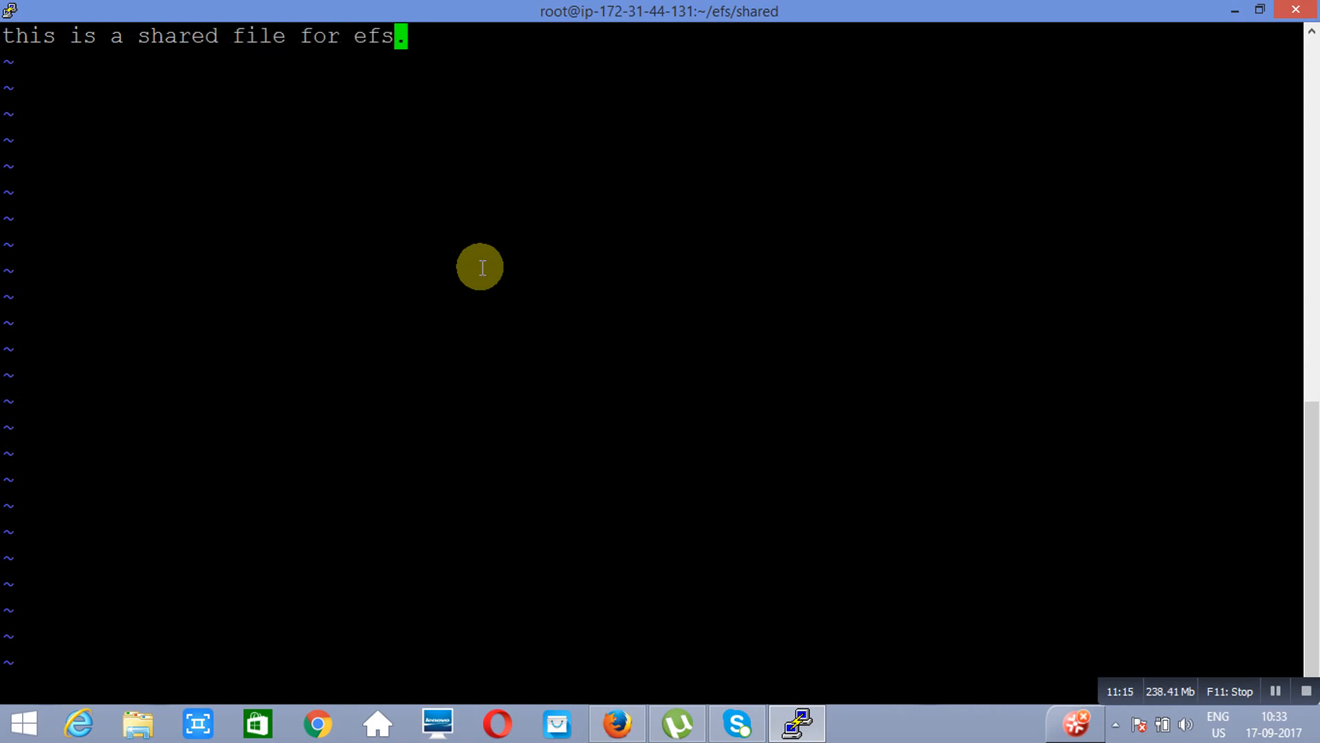
text(:wq)
key(Return)
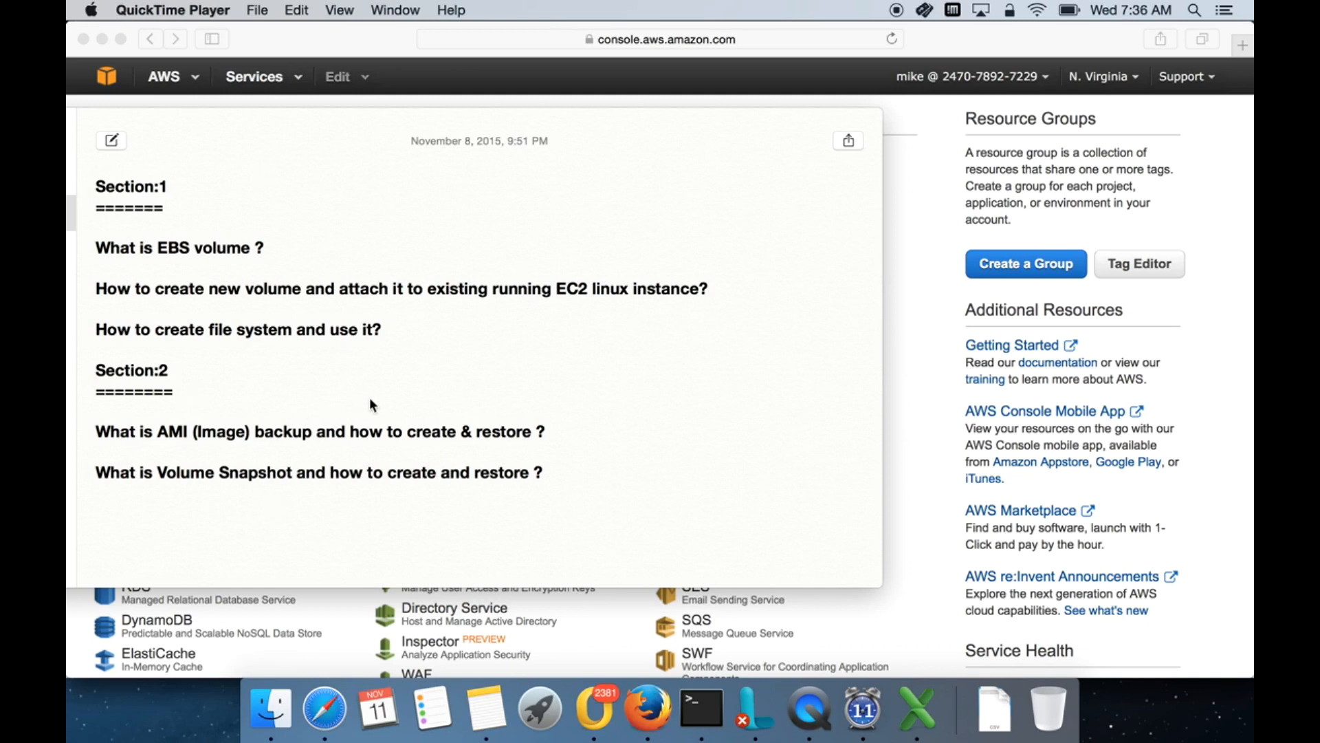
Switch to Safari's AWS console and open the list of running EC2 instances
click(936, 334)
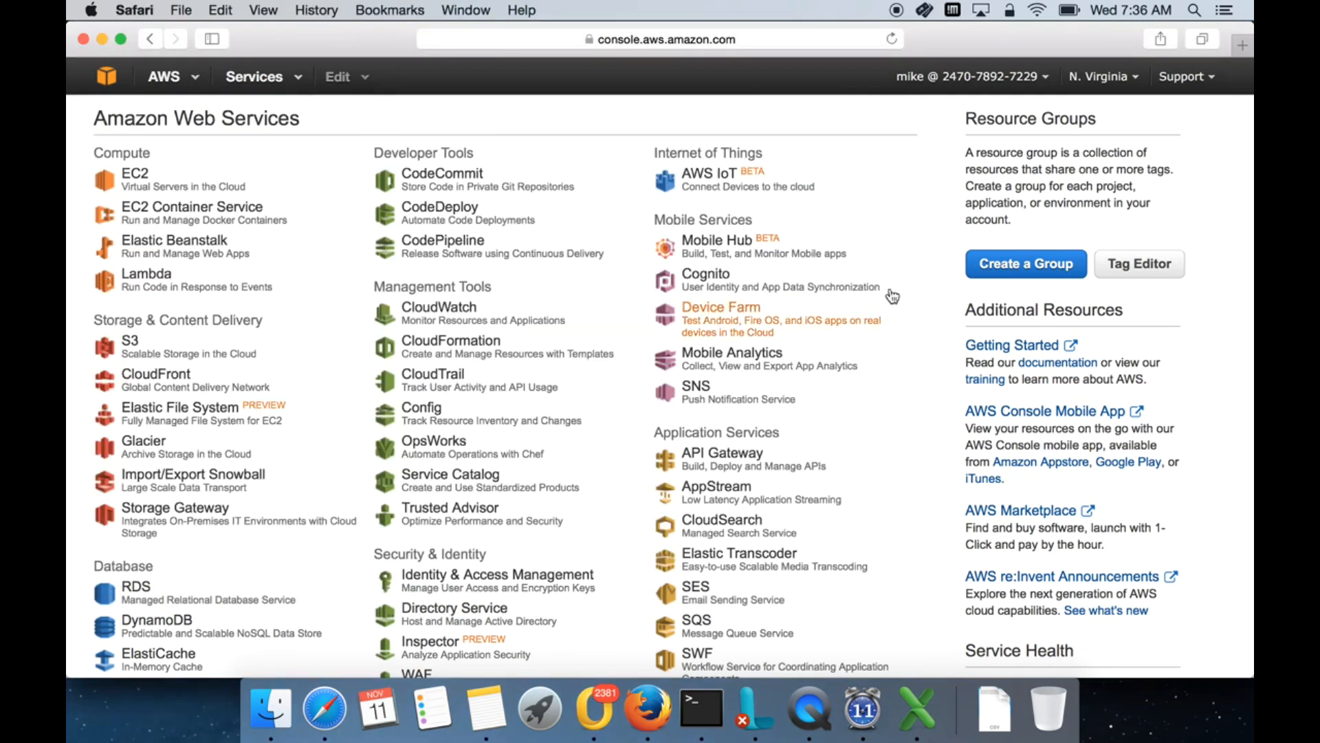
click(136, 180)
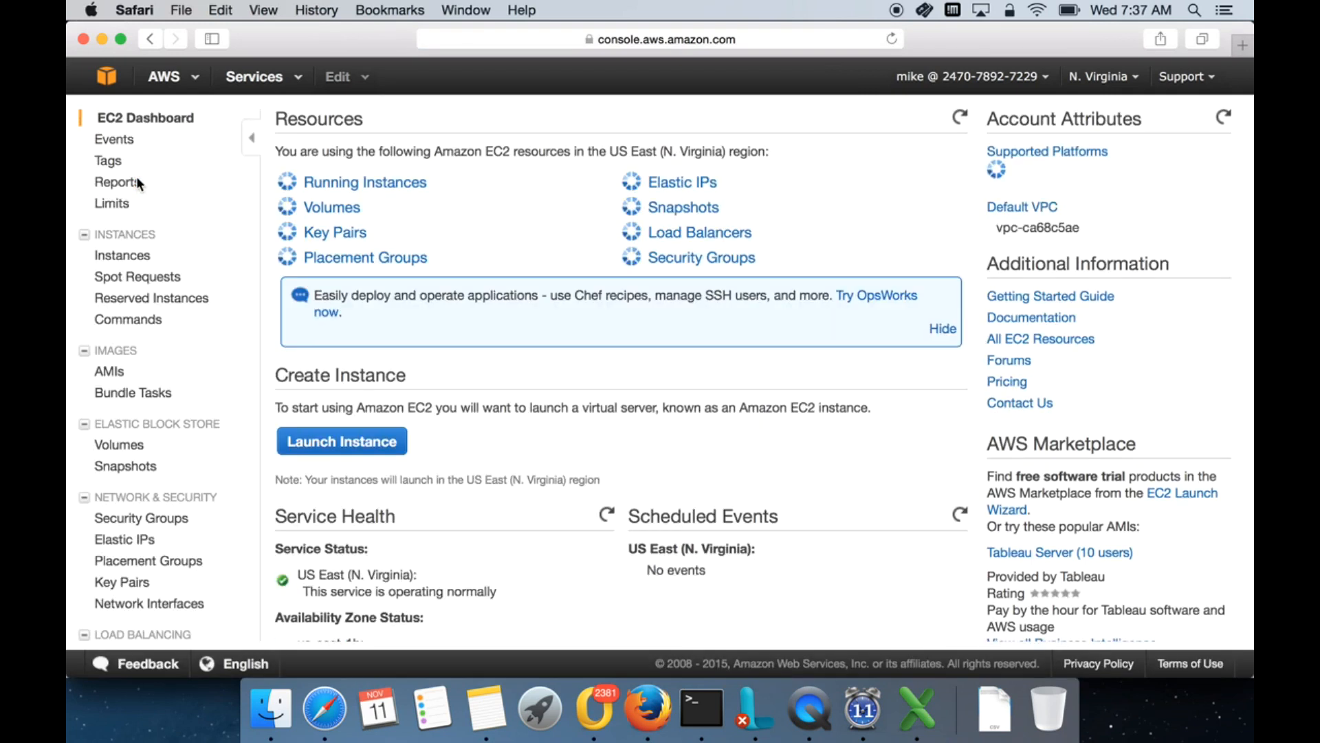
click(313, 180)
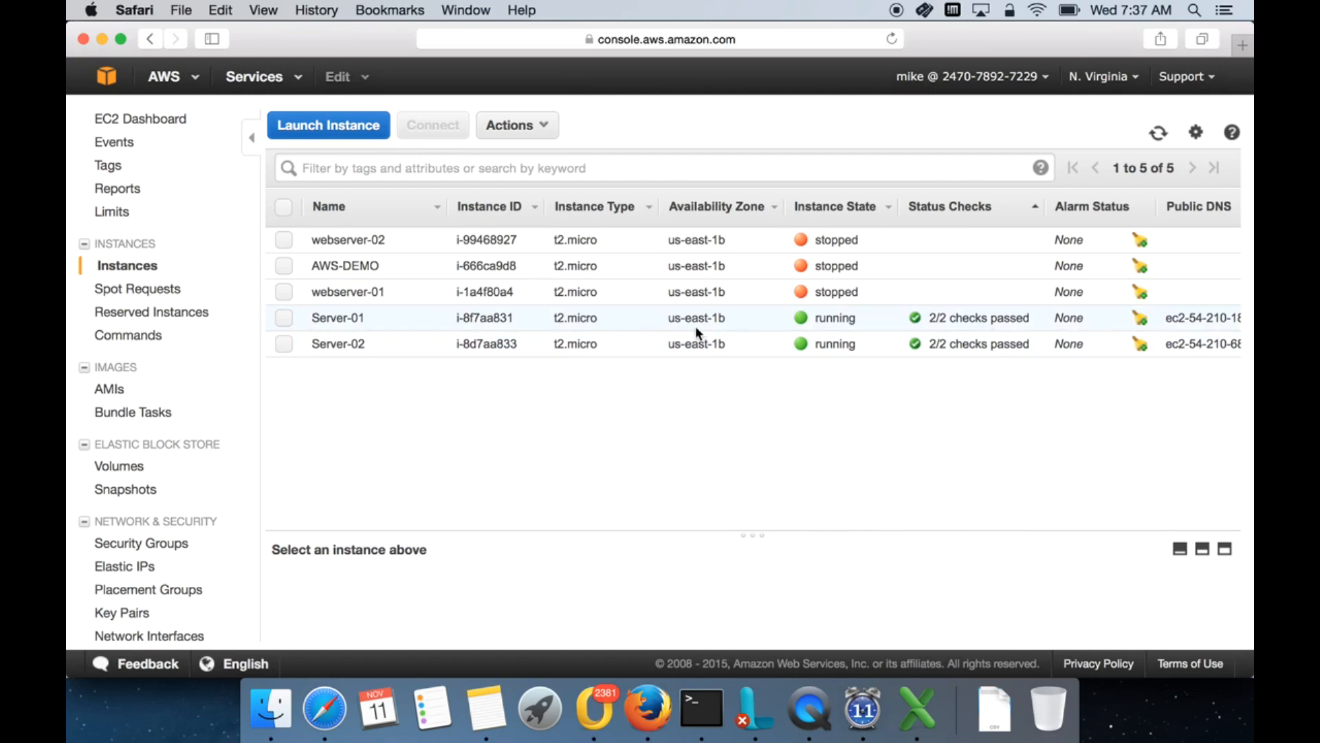
Select Server-01, open its connection instructions, and copy the example ssh command that uses awsdemokey.pem
drag(663, 318, 733, 318)
click(358, 320)
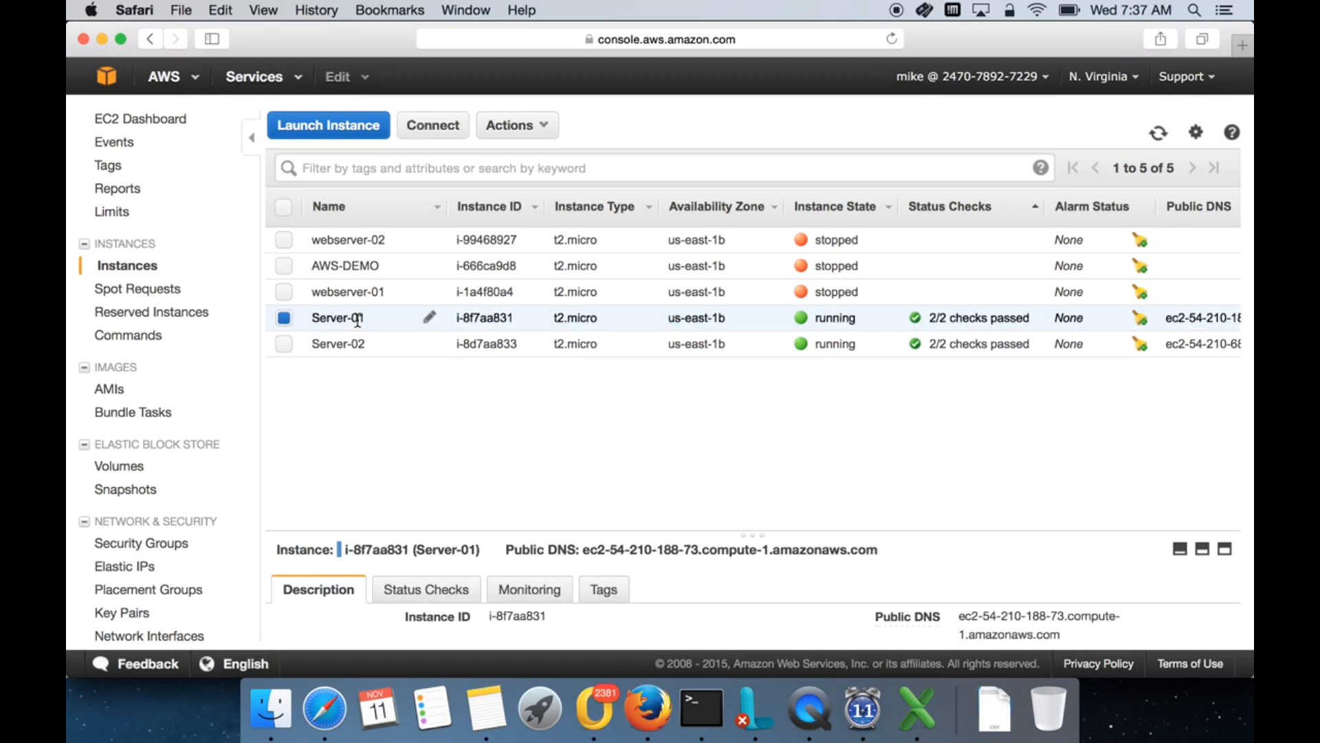
click(440, 129)
triple_click(523, 455)
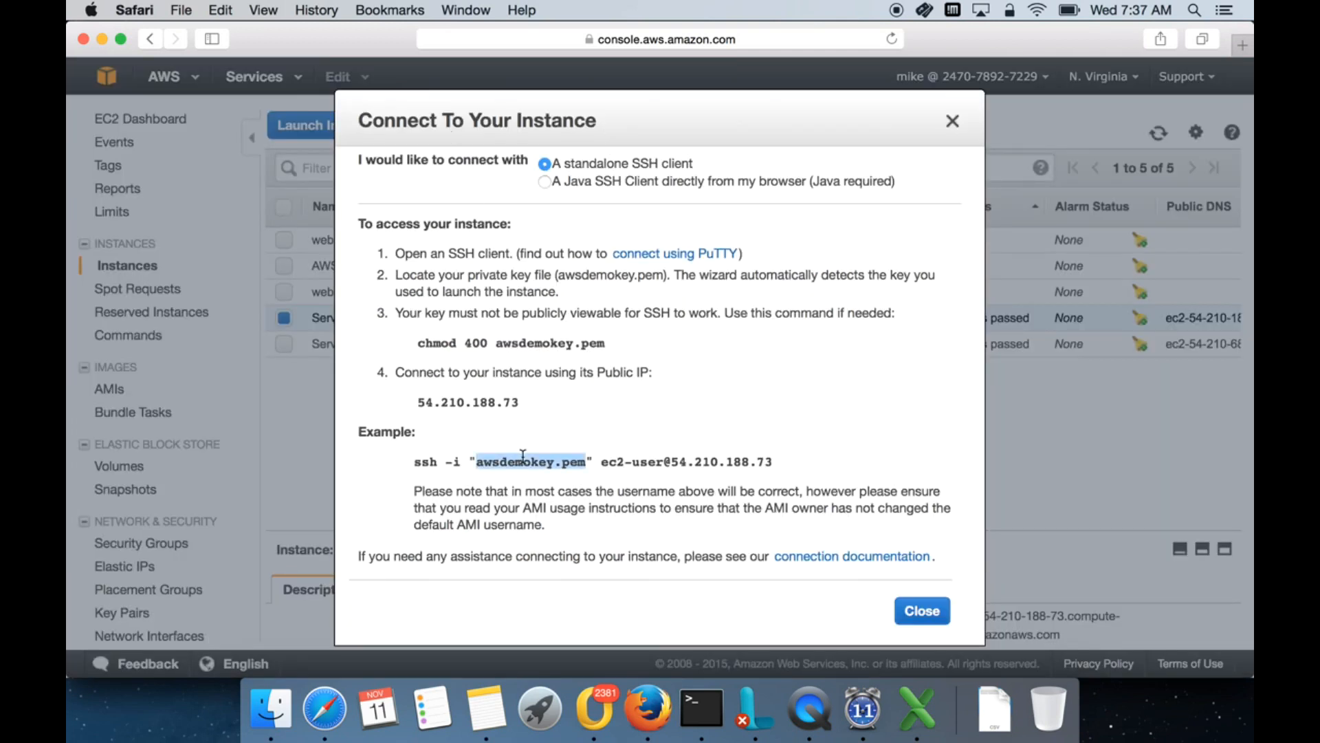
right_click(522, 456)
click(575, 510)
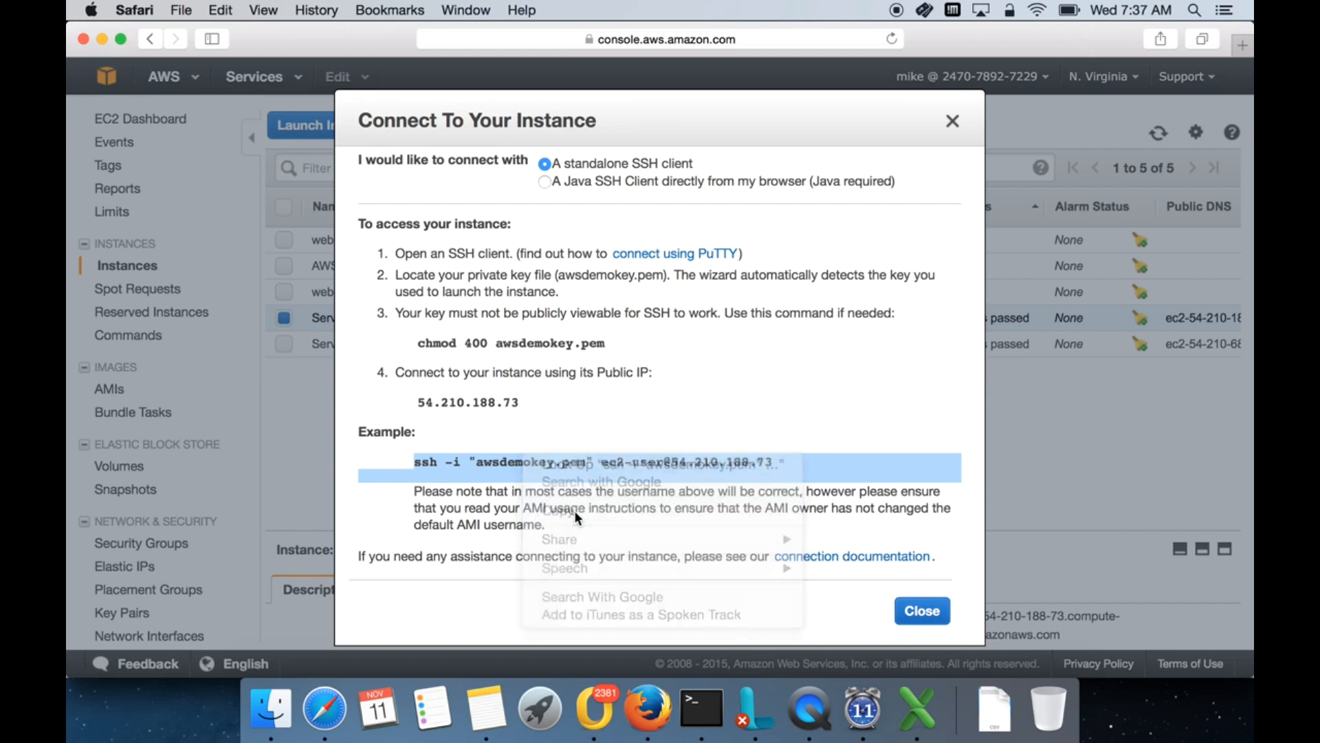
Switch to Terminal, paste the copied ssh command, and log in to Server-01 as ec2-user
click(713, 717)
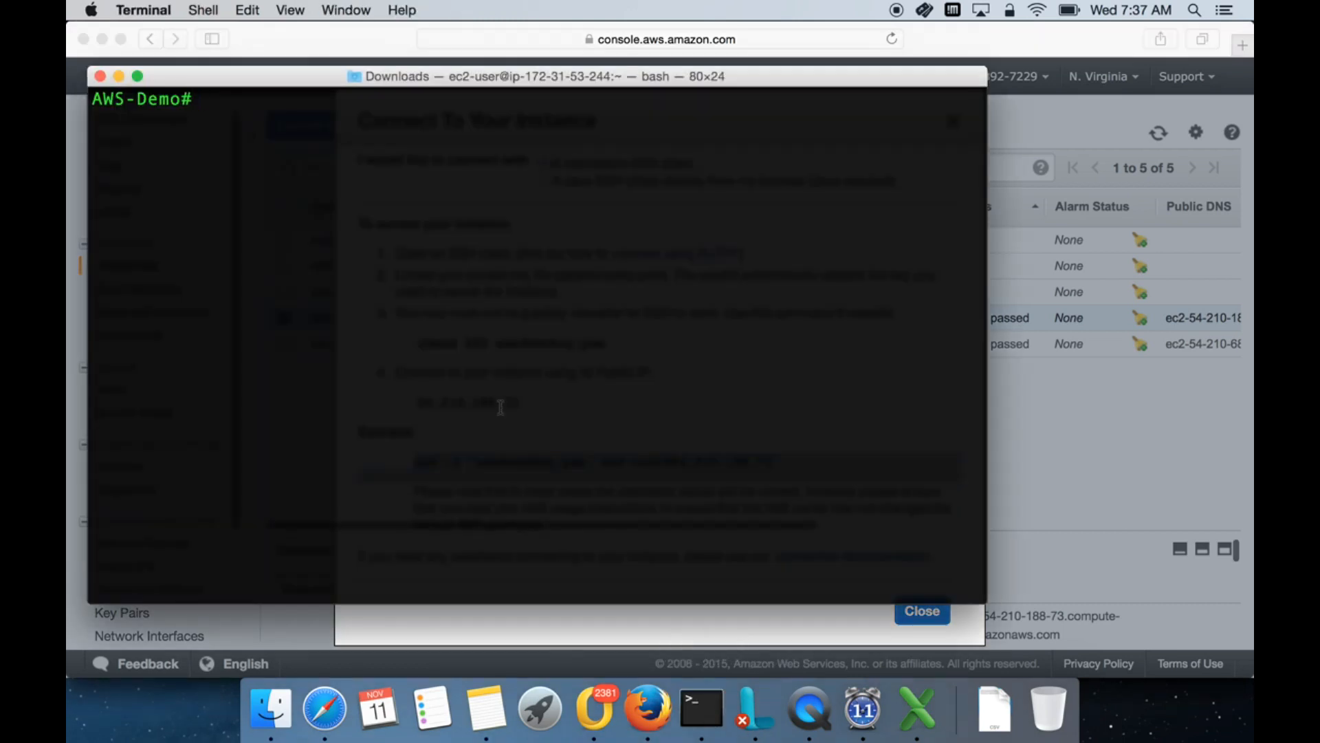
right_click(483, 337)
click(506, 365)
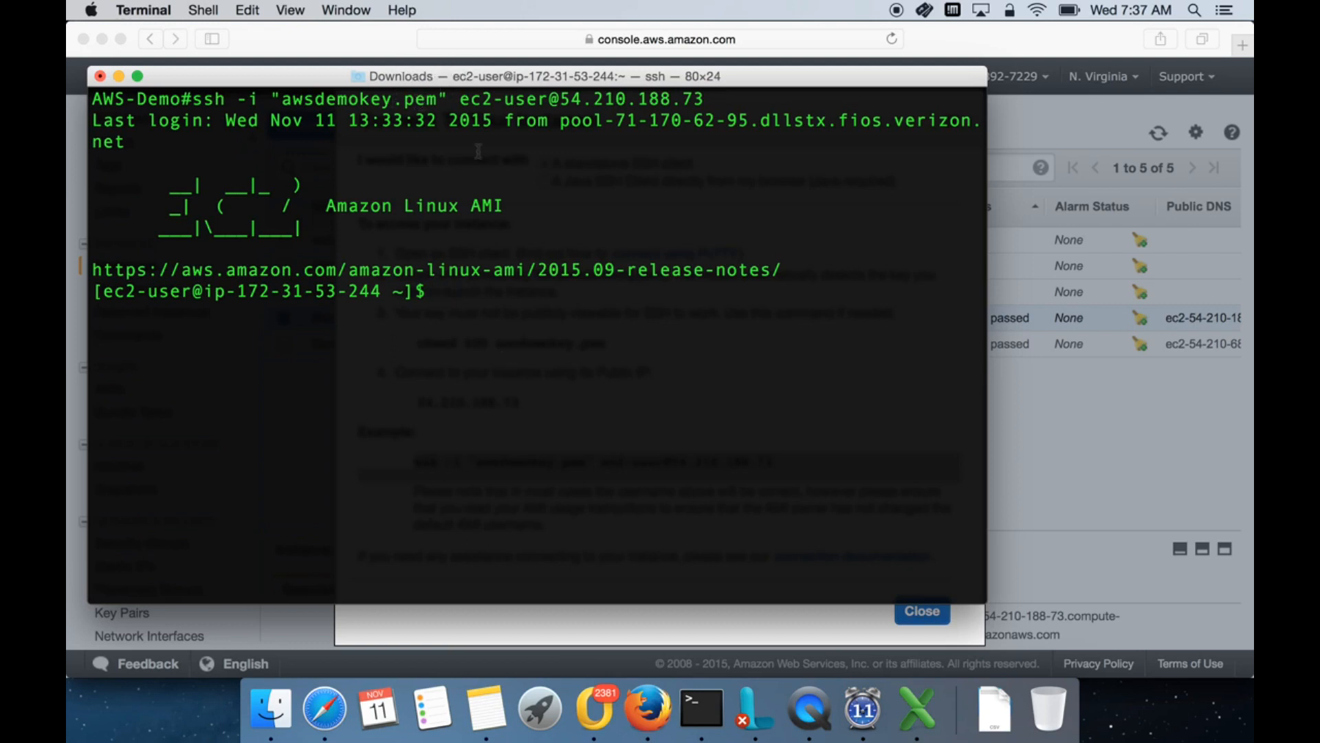
Become root with sudo su and clear the terminal screen
text(sudo)
key(BackSpace)
key(BackSpace)
key(BackSpace)
key(BackSpace)
text(udo su)
key(Return)
text(clear)
key(Return)
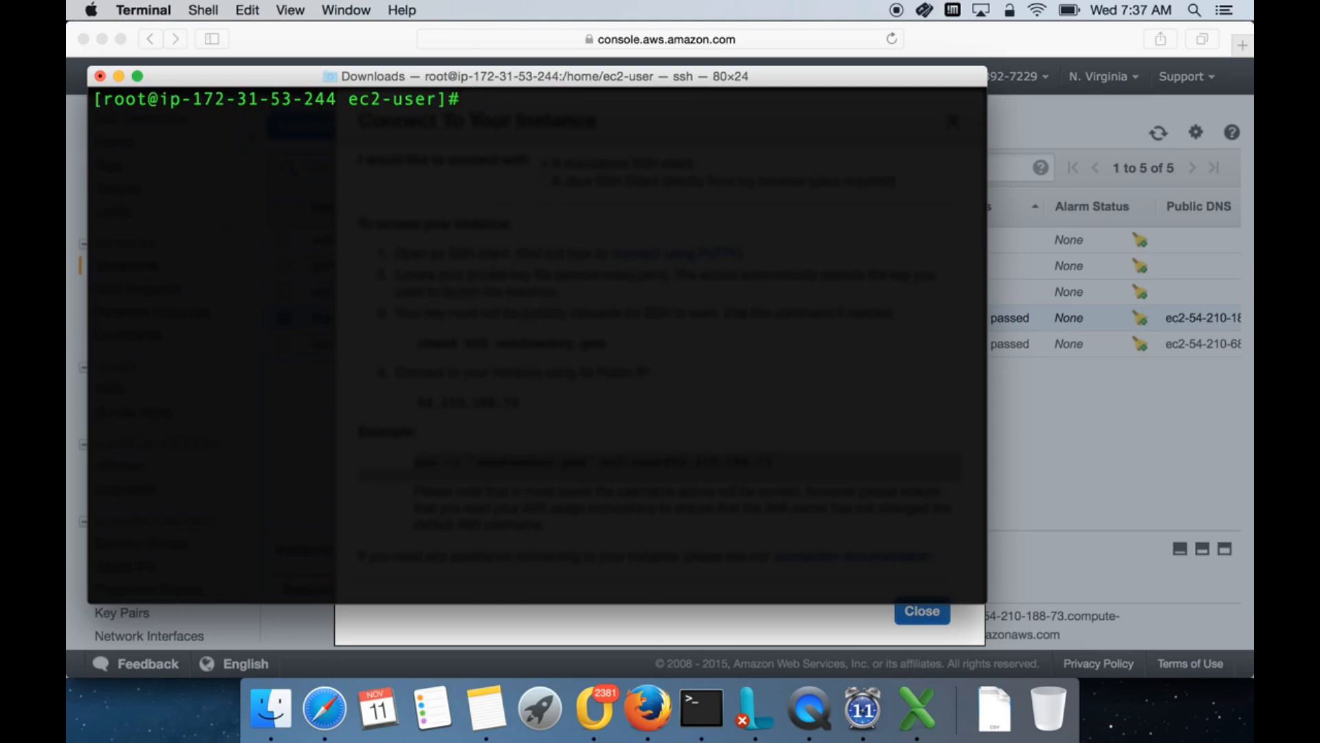
List the block devices with lsblk and highlight xvda, xvda1 and the details of the root partition
text(lsblk)
key(Return)
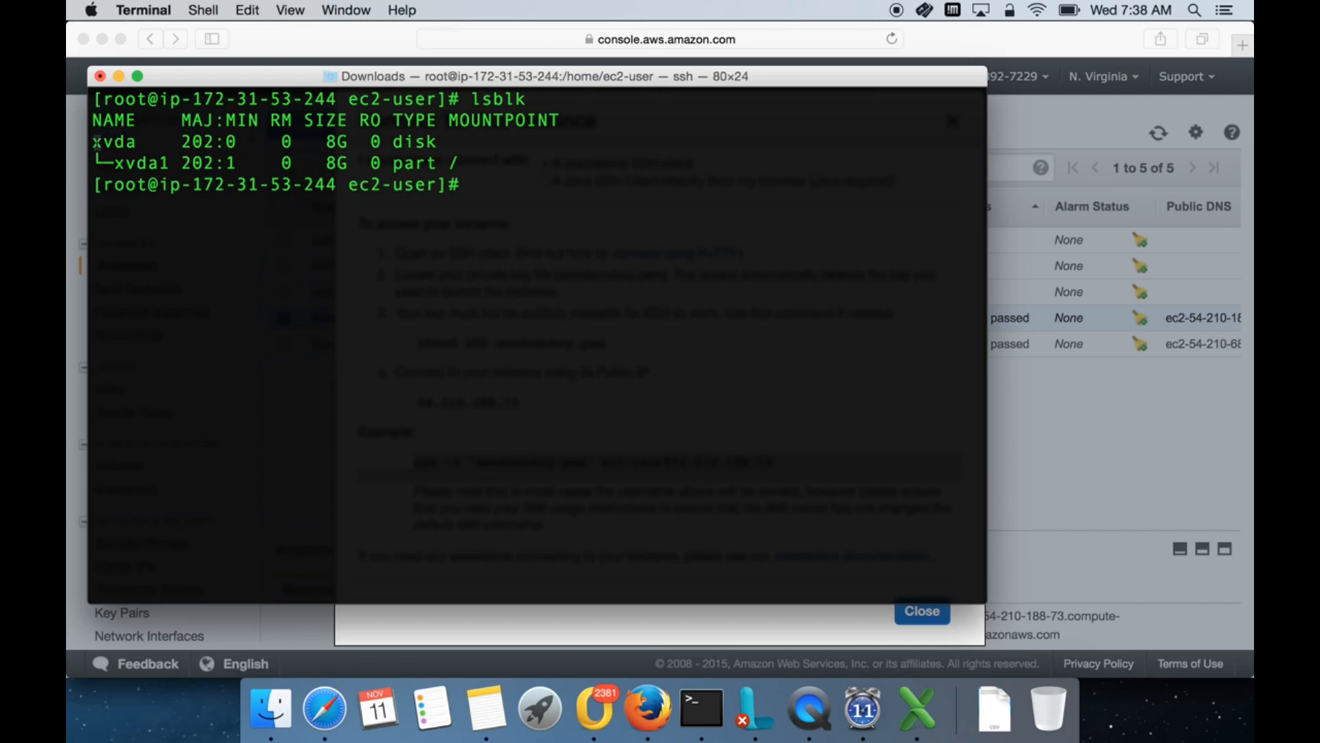
drag(95, 142, 146, 142)
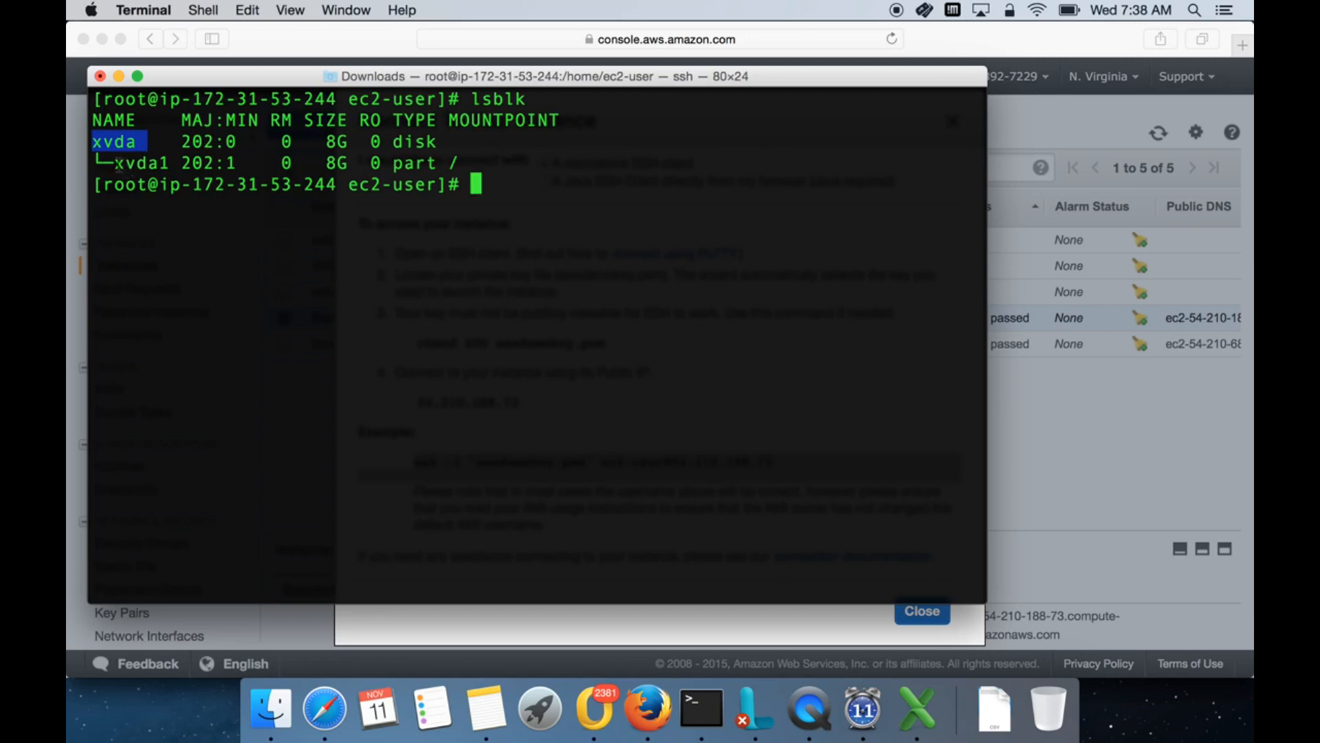
drag(116, 164, 170, 164)
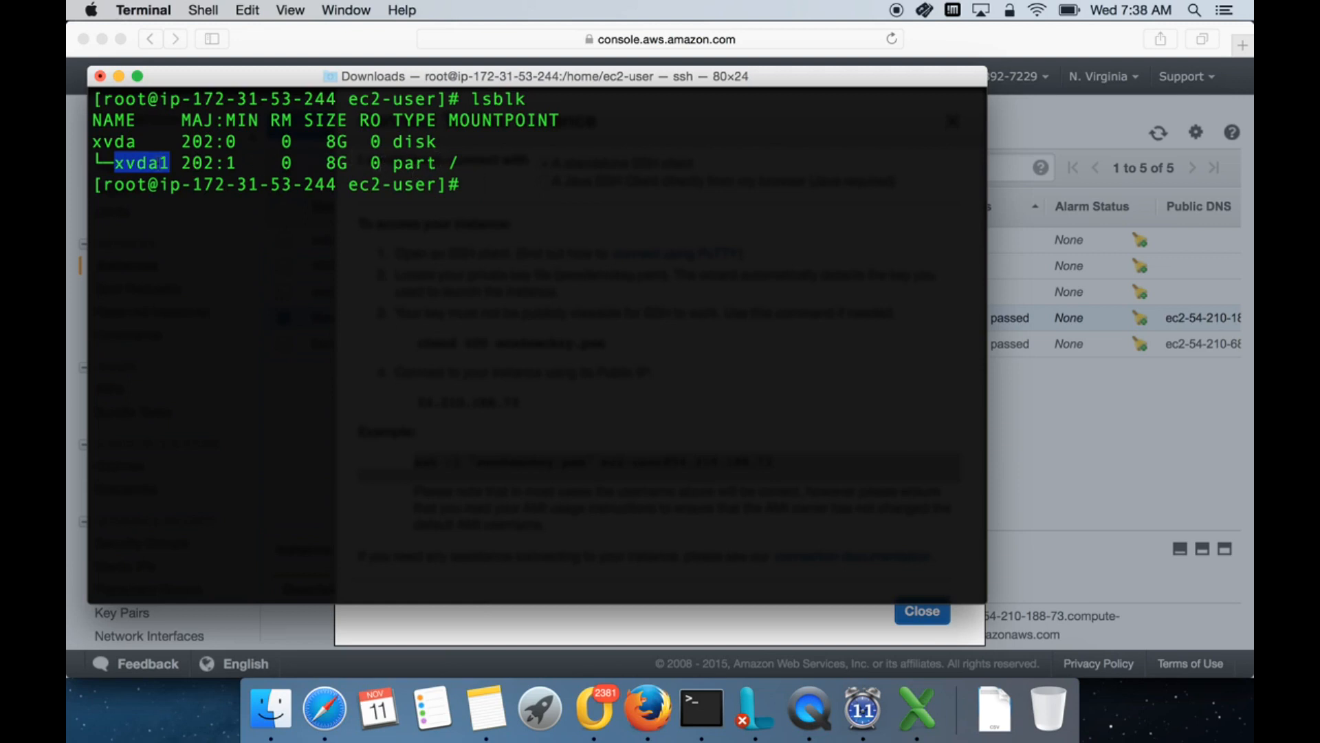
drag(248, 163, 466, 152)
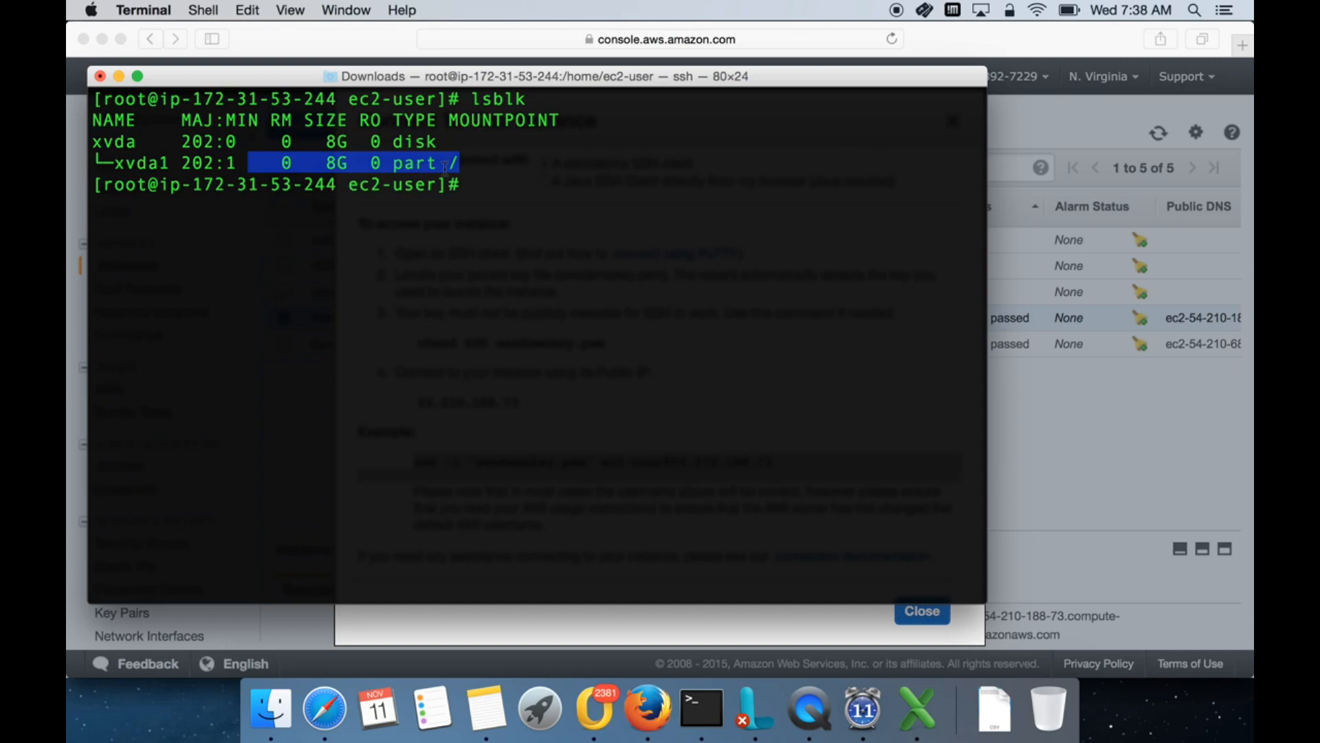
Switch back to Safari, close the connection instructions, and open the Elastic Block Store volumes list
click(334, 33)
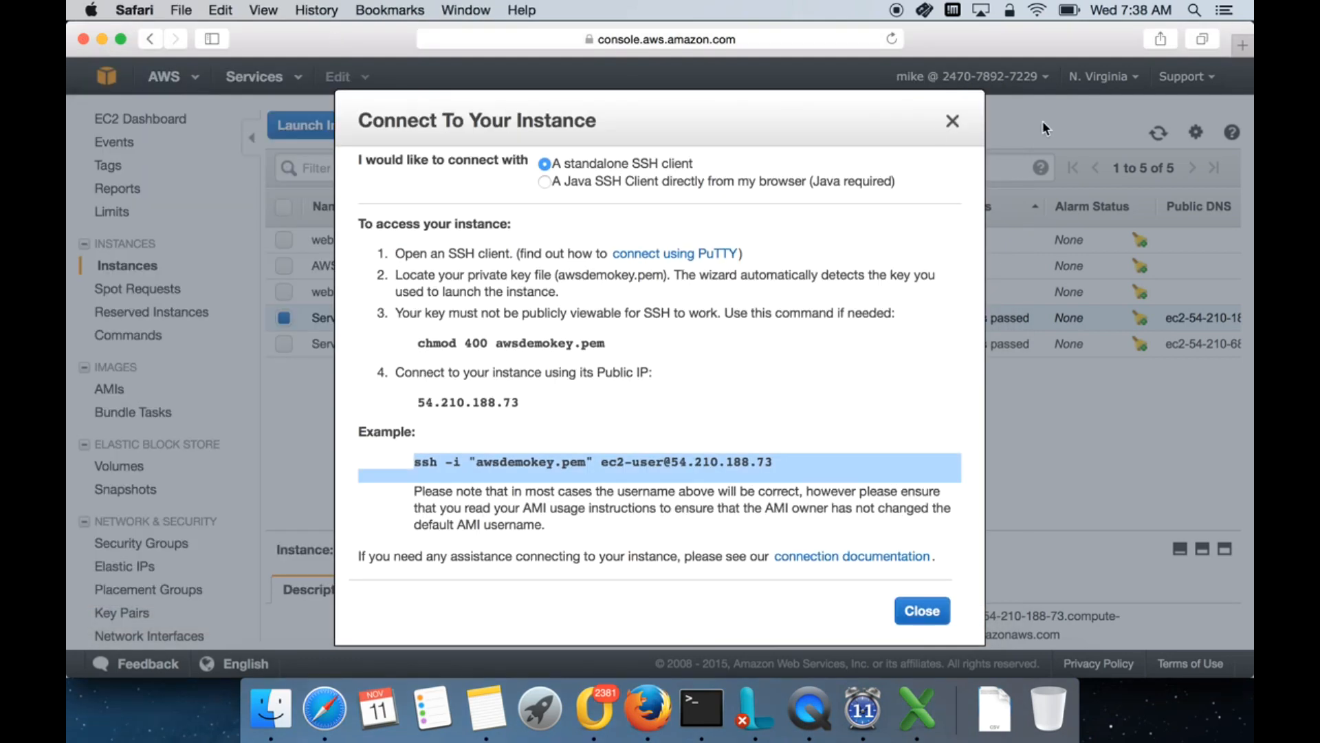
click(953, 122)
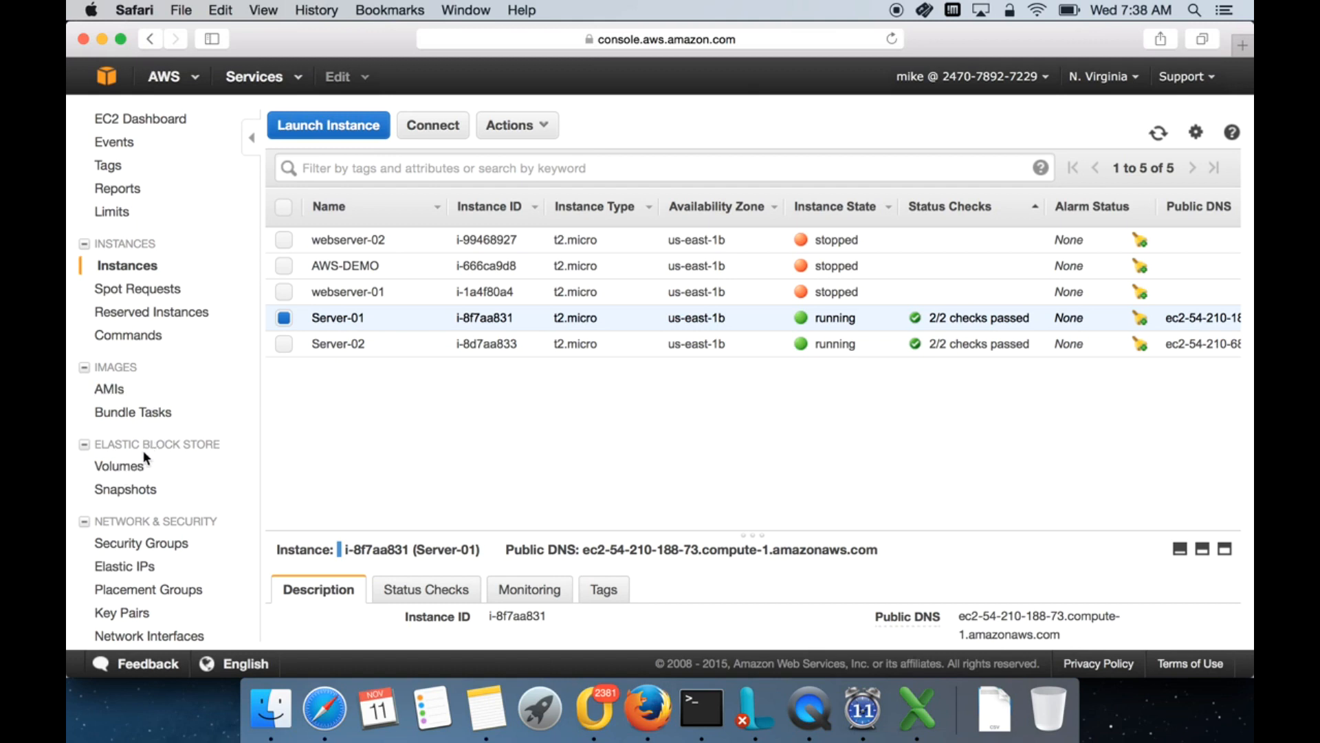
triple_click(209, 443)
click(209, 444)
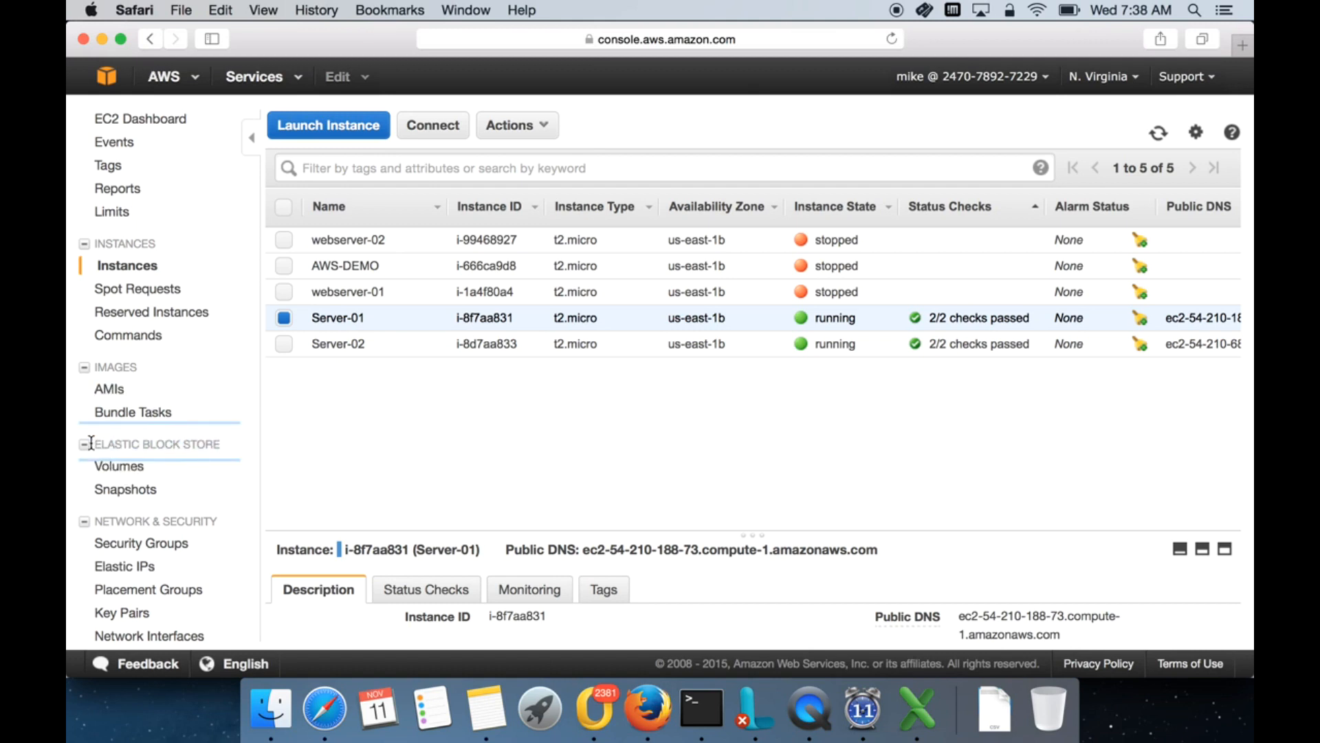
click(222, 448)
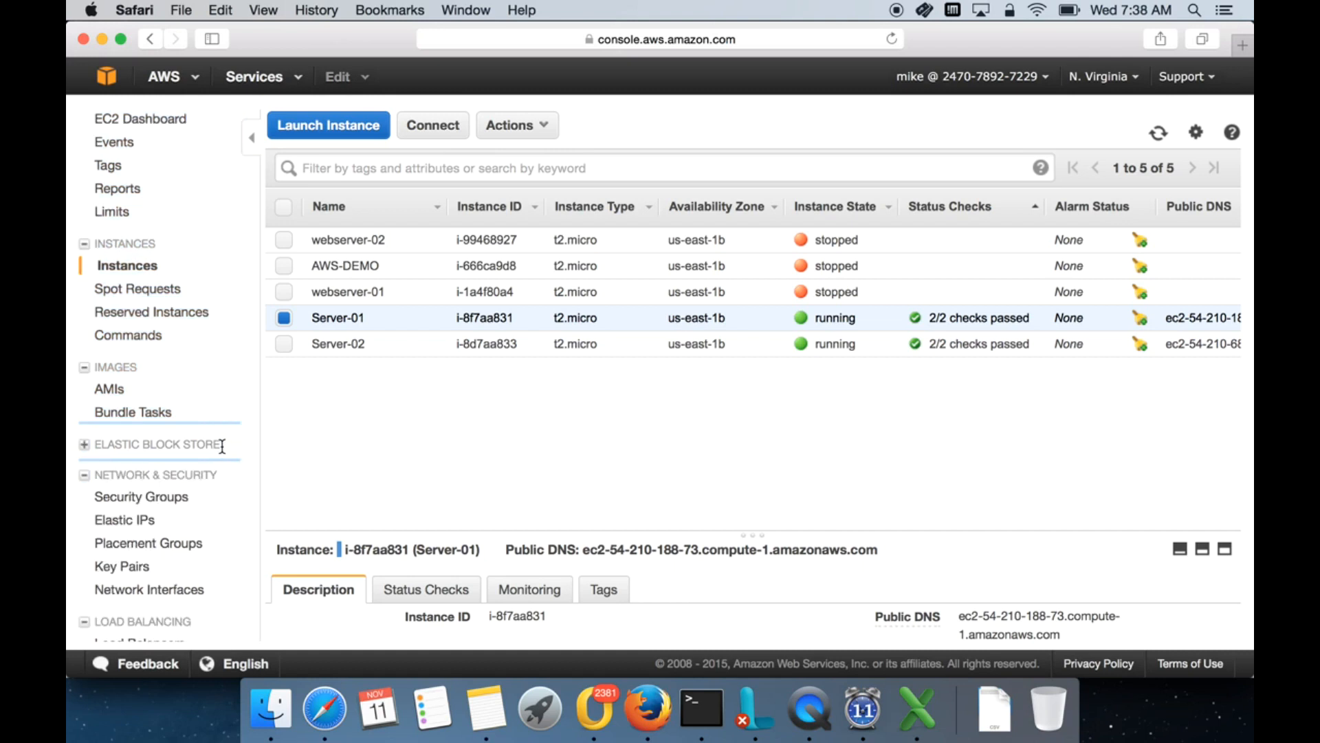
double_click(209, 450)
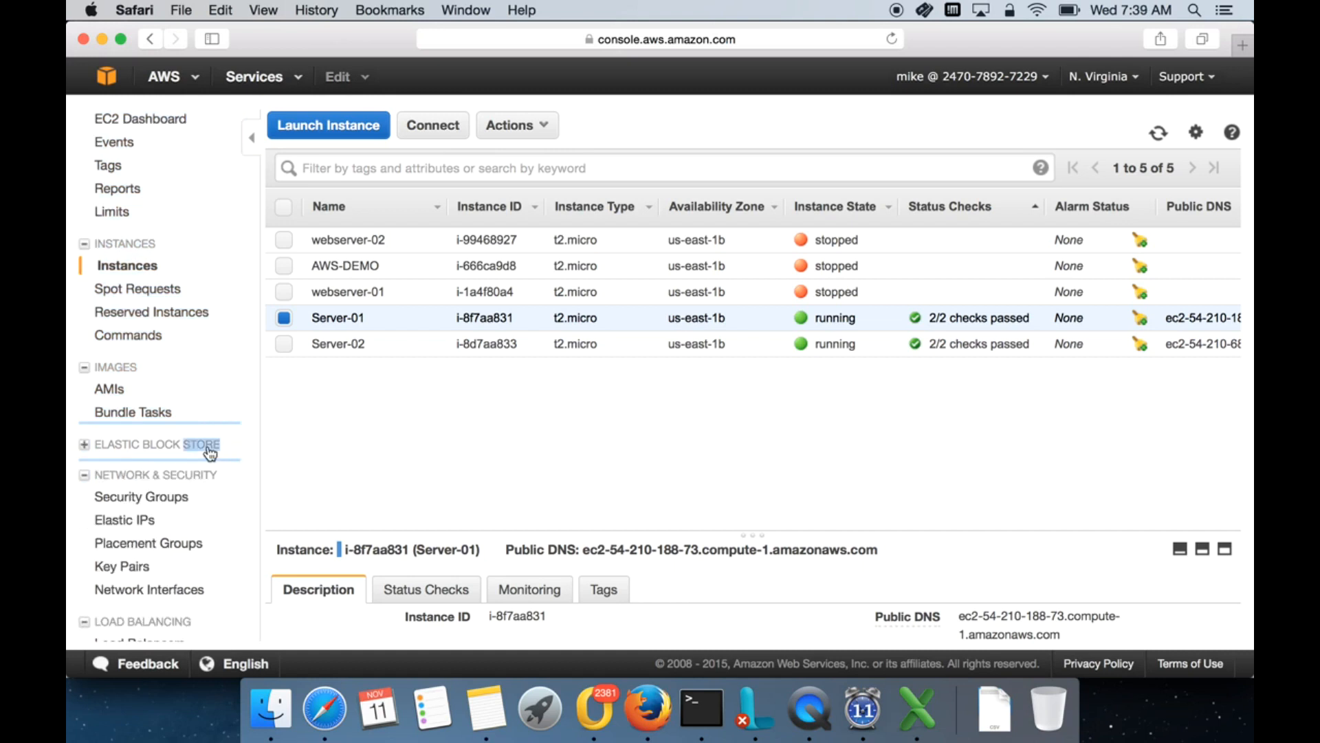
click(84, 446)
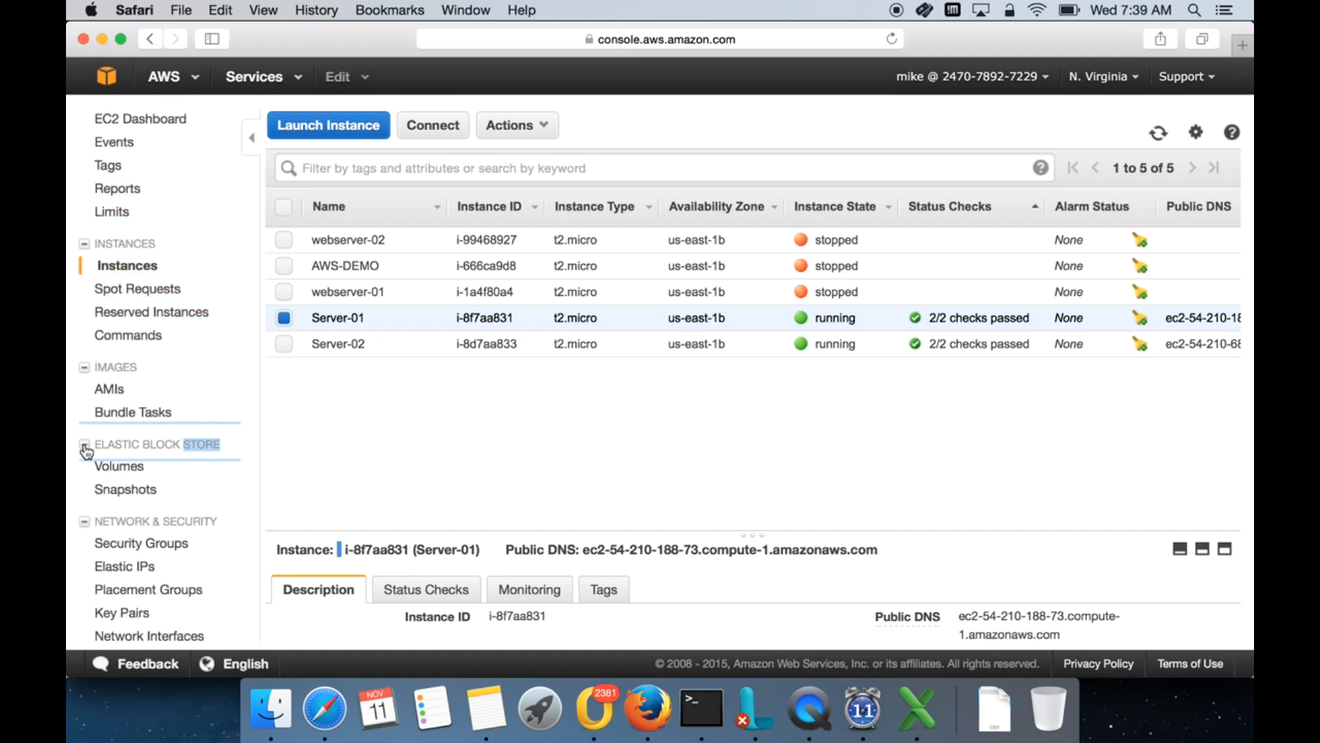
click(126, 468)
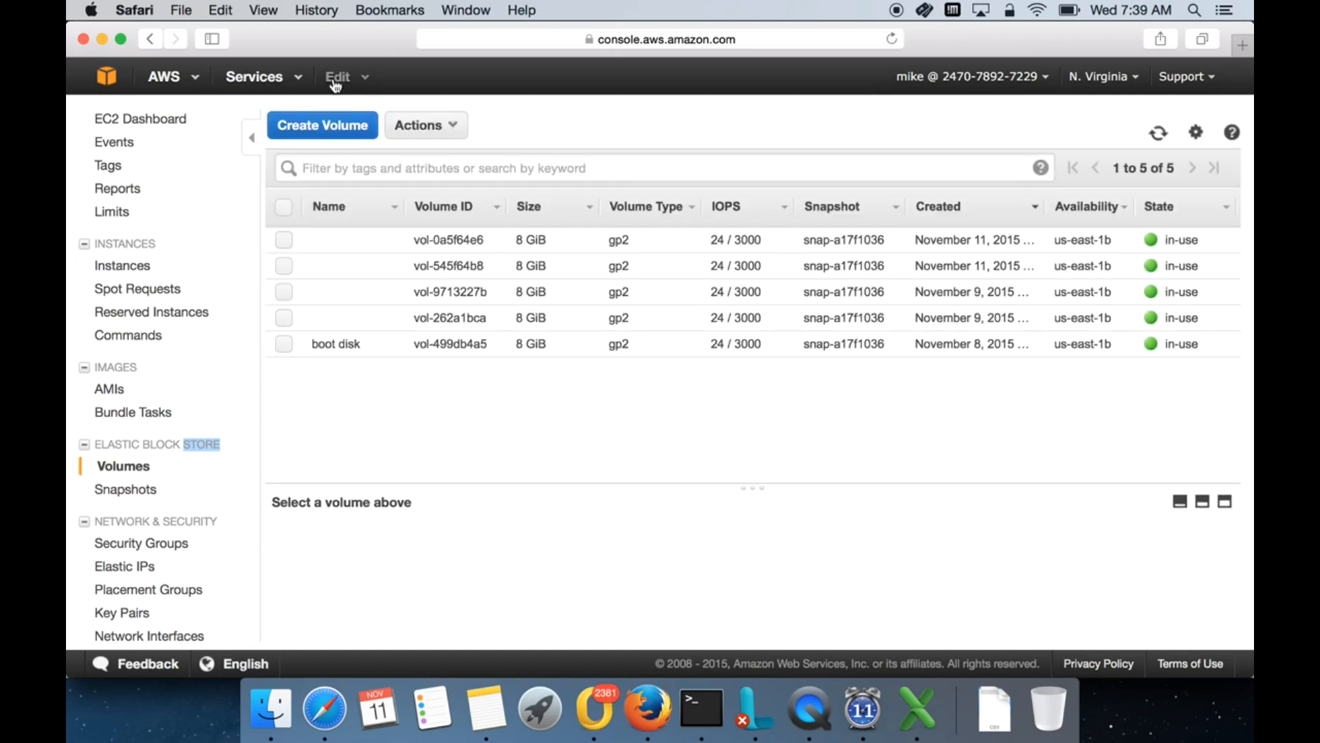
Start creating a volume of type General Purpose (SSD) and highlight the note about baseline IOPS per GiB
click(330, 128)
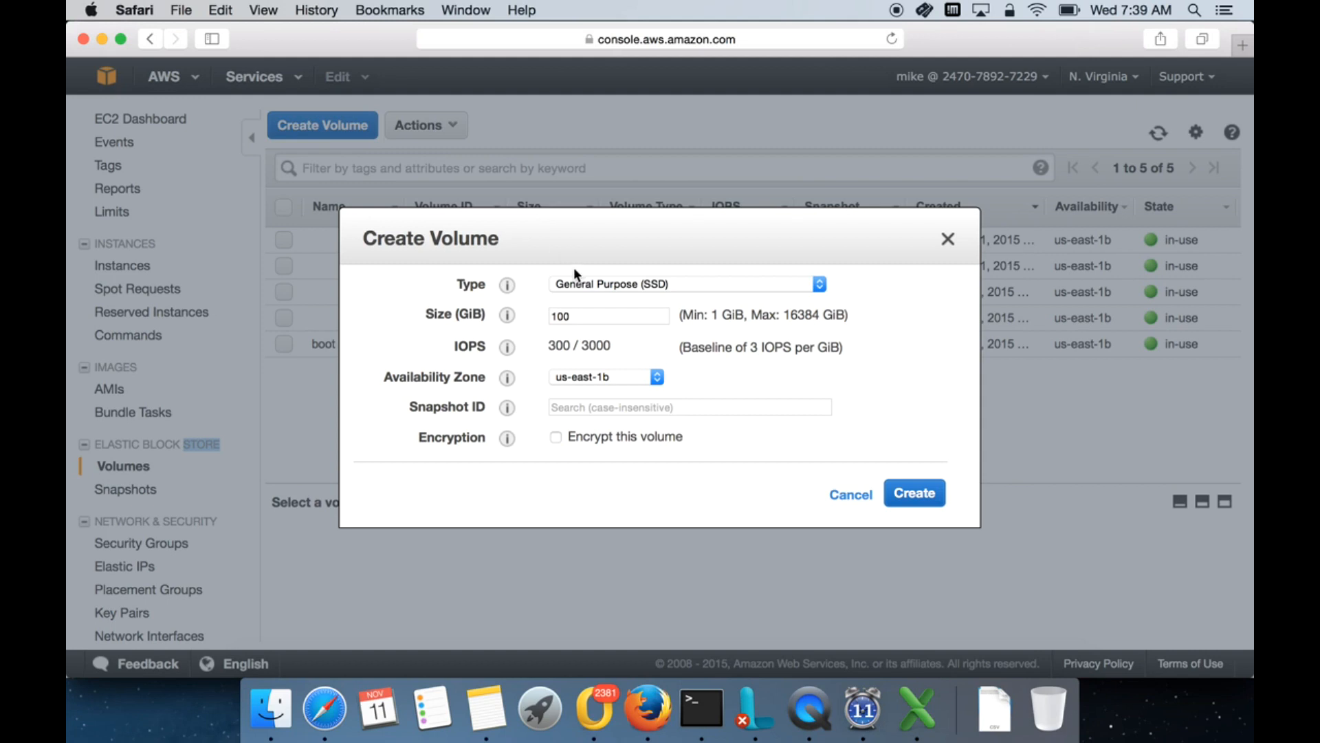
click(616, 284)
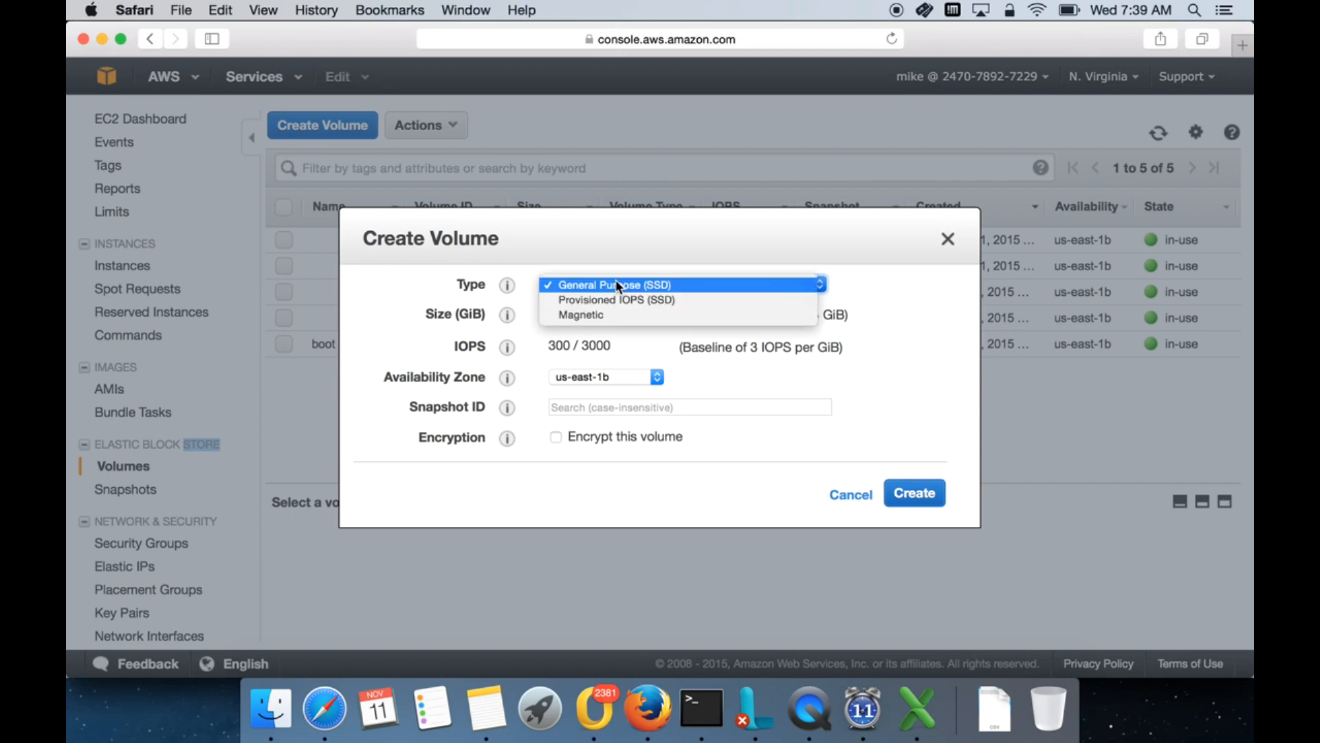
click(703, 285)
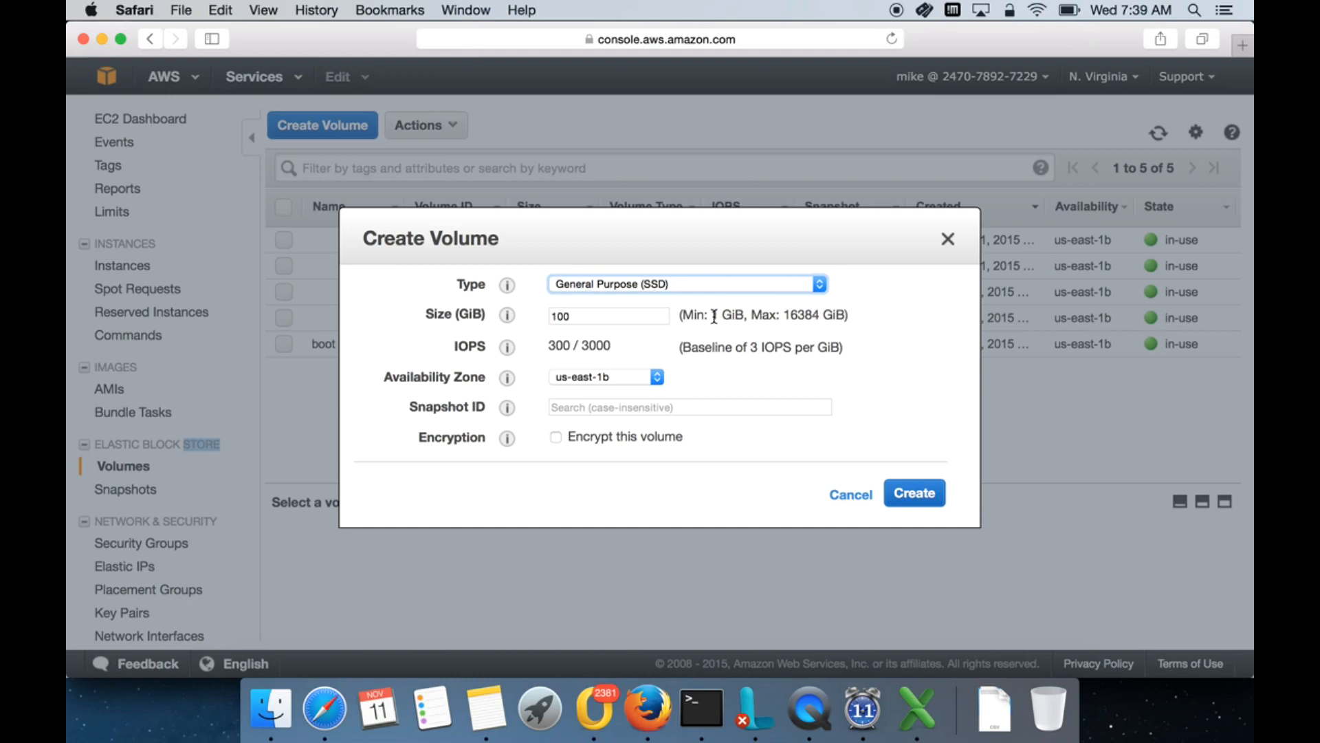
drag(682, 346, 841, 345)
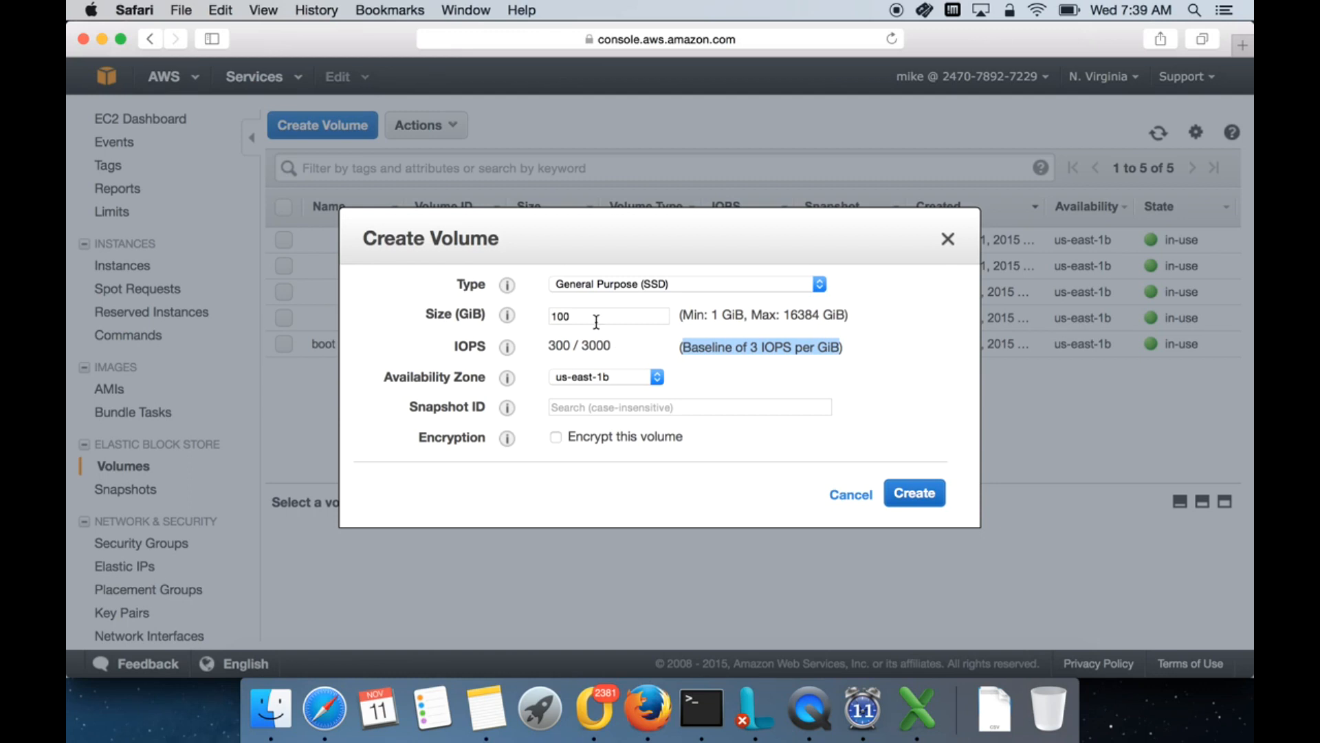
Set the new volume's size to 1 GiB
double_click(581, 315)
text(1)
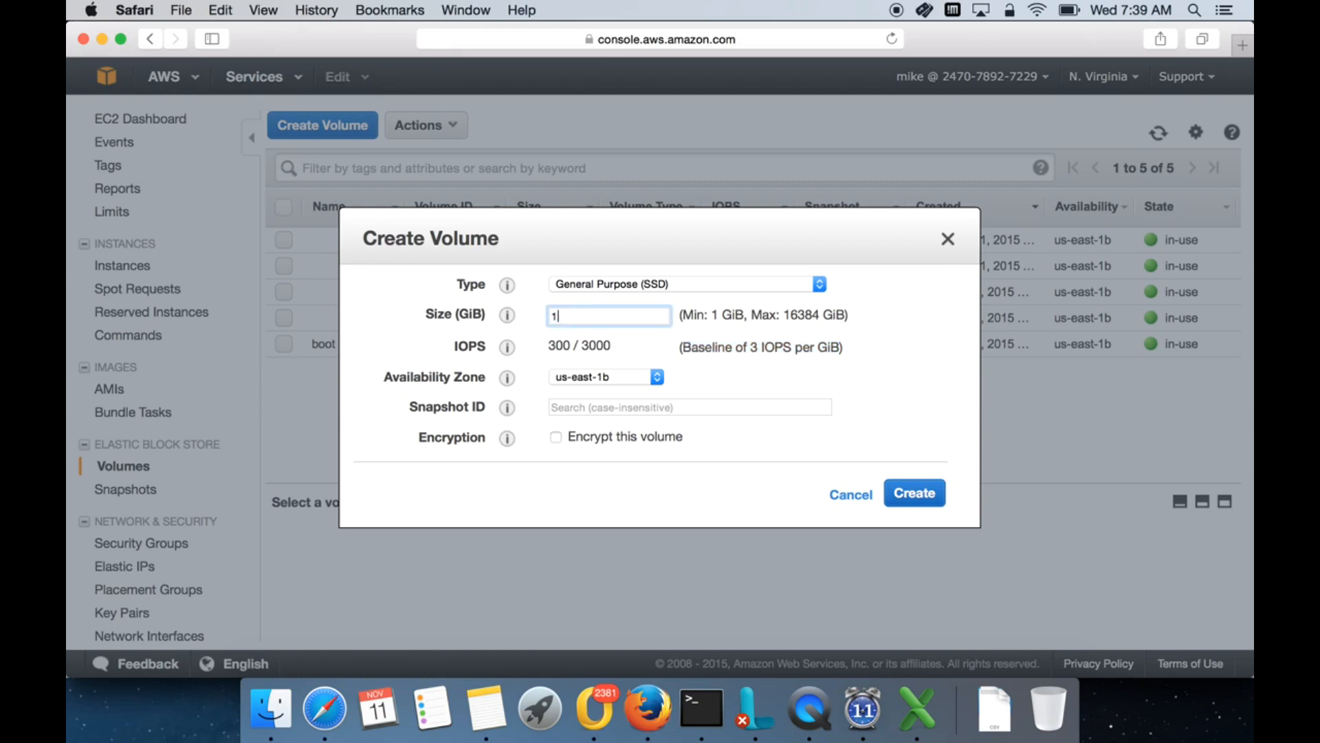
click(656, 365)
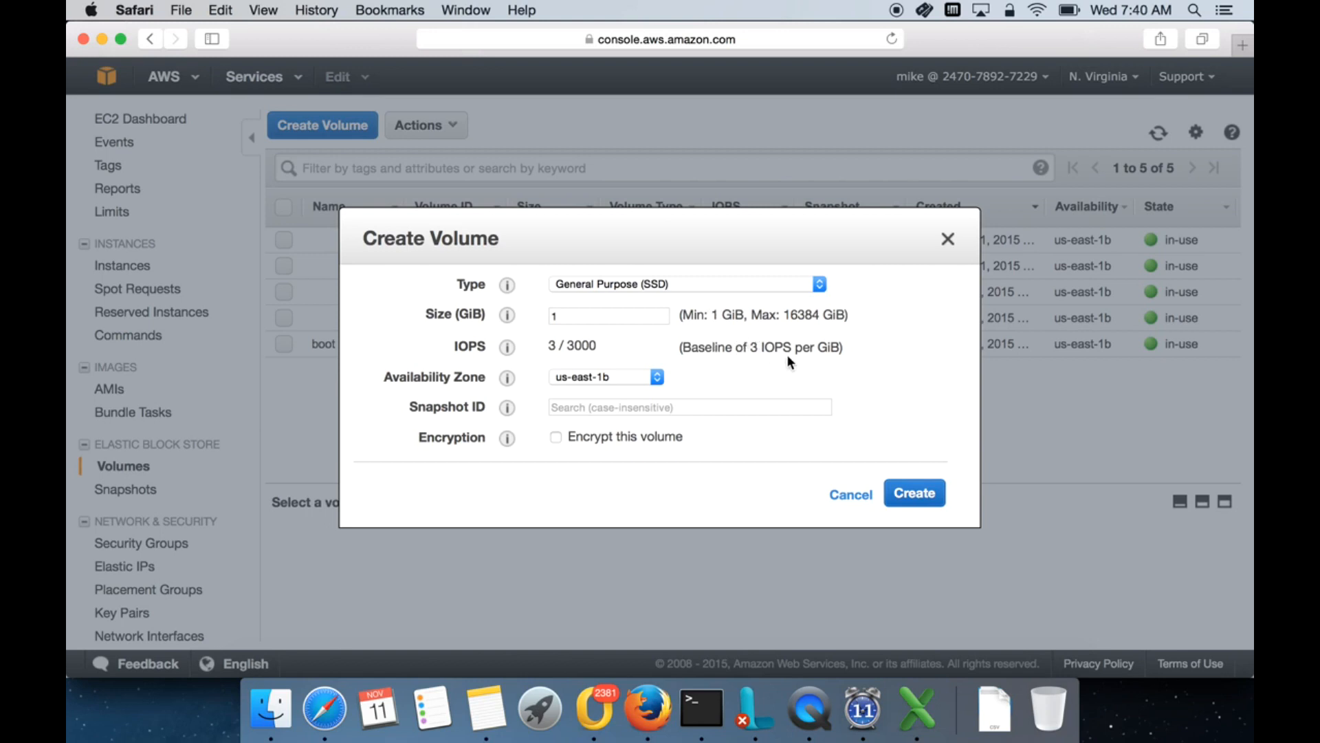
Set the new volume's size to 2 GiB and highlight its baseline IOPS value
double_click(596, 316)
text(2)
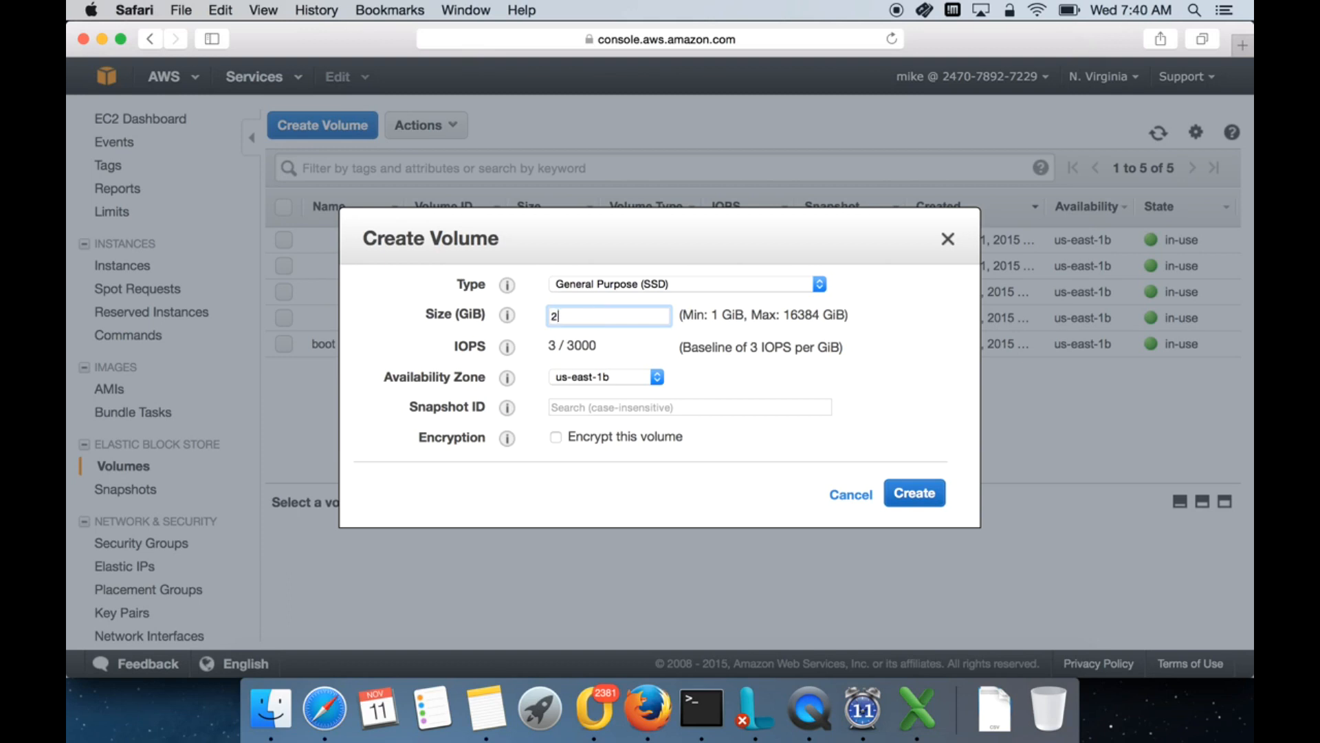
click(632, 365)
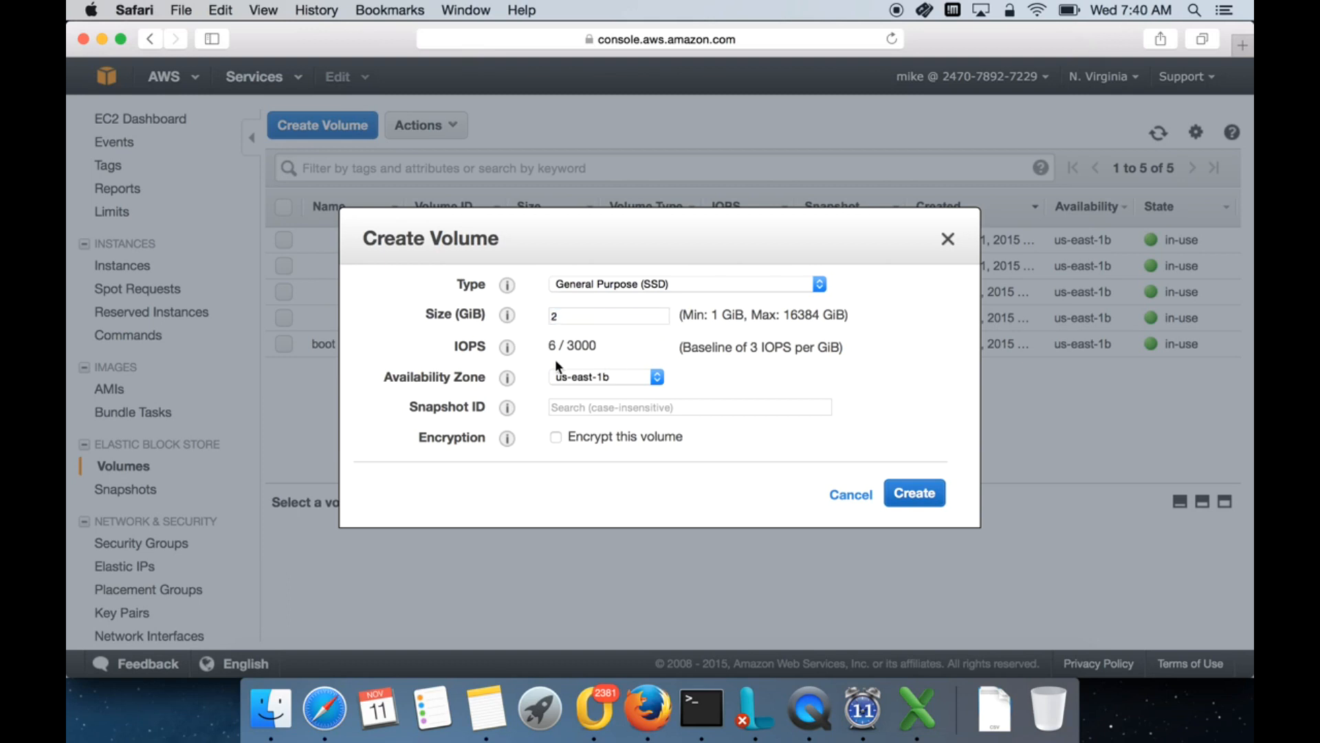
drag(542, 345, 554, 349)
click(803, 381)
Try the Provisioned IOPS (SSD) volume type and return to General Purpose (SSD) with a size of 2 GiB
click(629, 286)
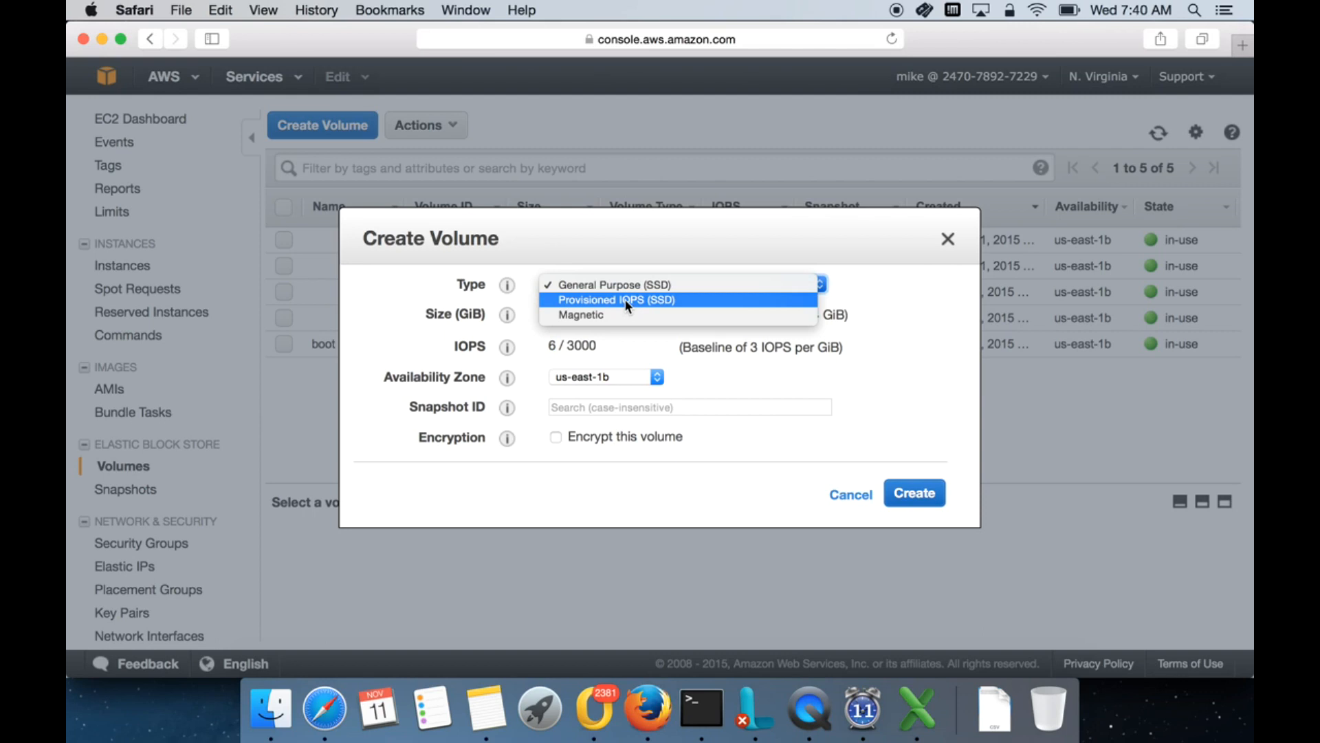
click(625, 298)
click(630, 283)
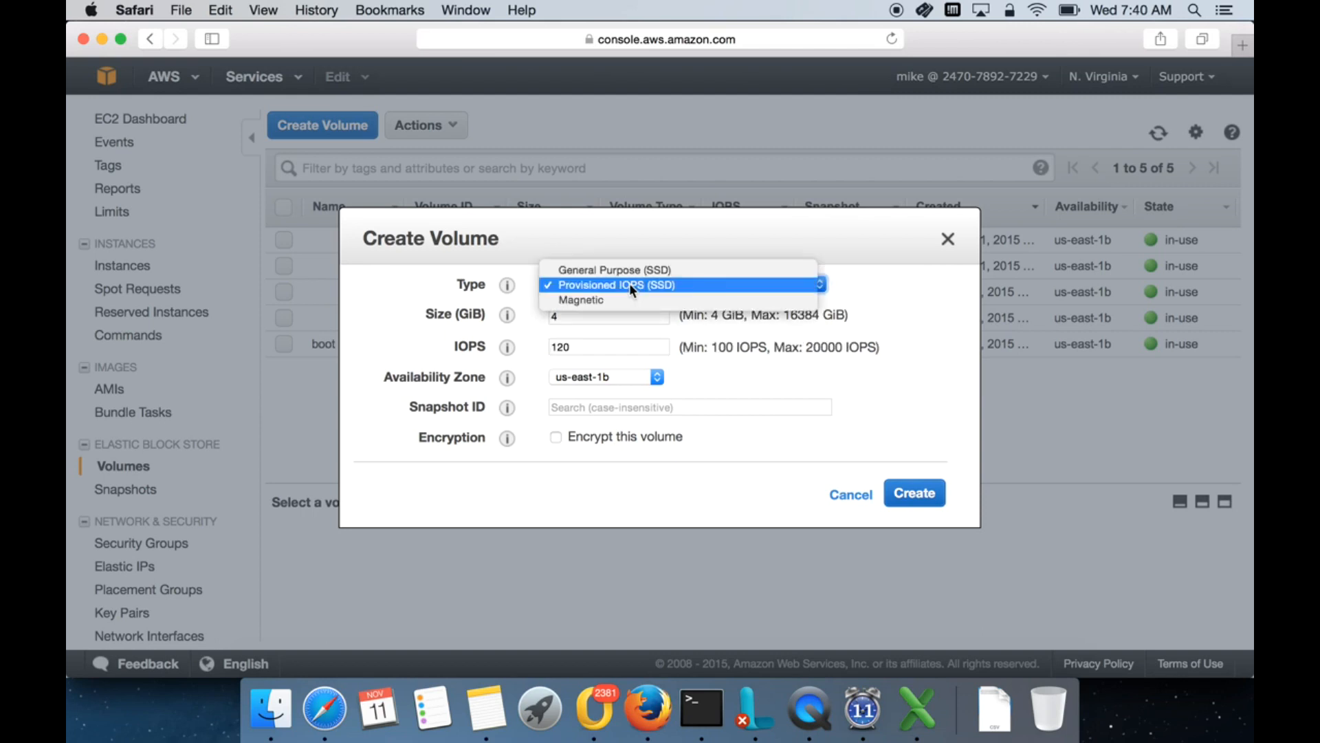
click(633, 265)
click(575, 316)
double_click(575, 317)
text(2)
click(731, 364)
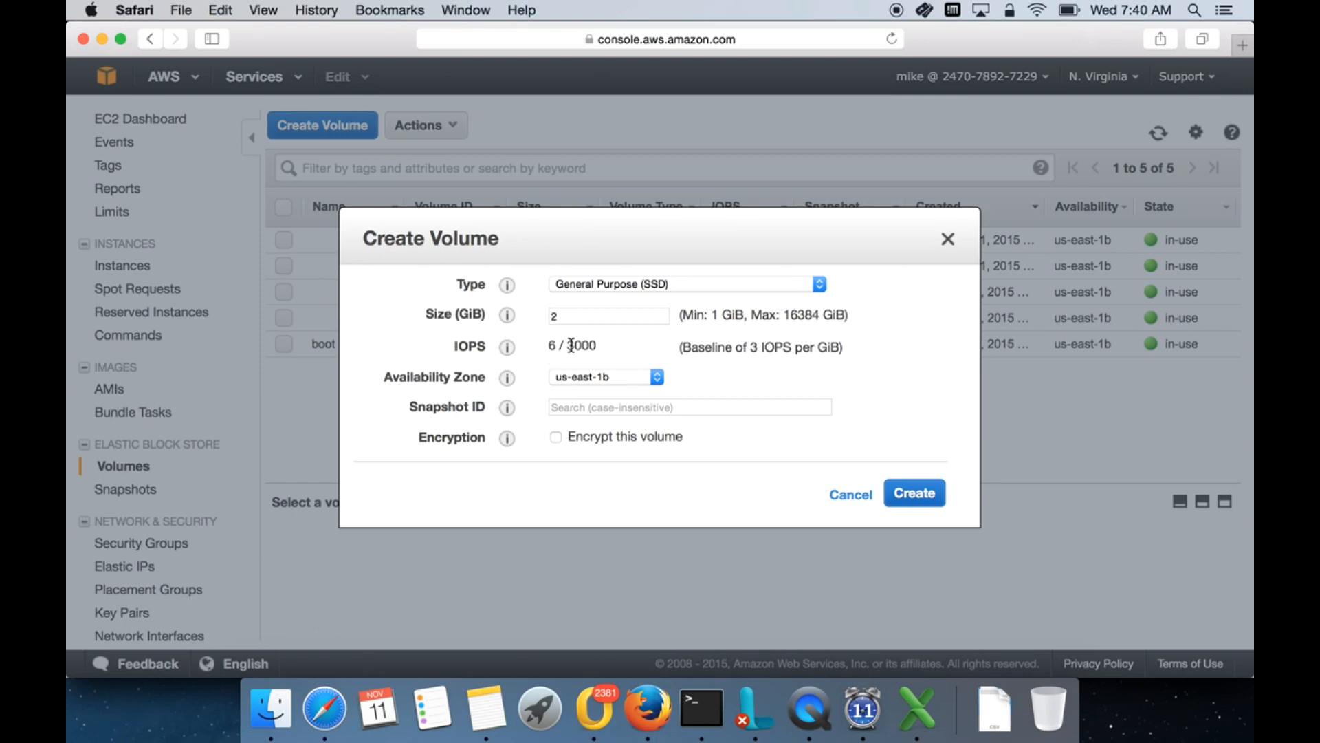
Switch the new volume's type to Provisioned IOPS (SSD) and set its IOPS to 100
click(603, 284)
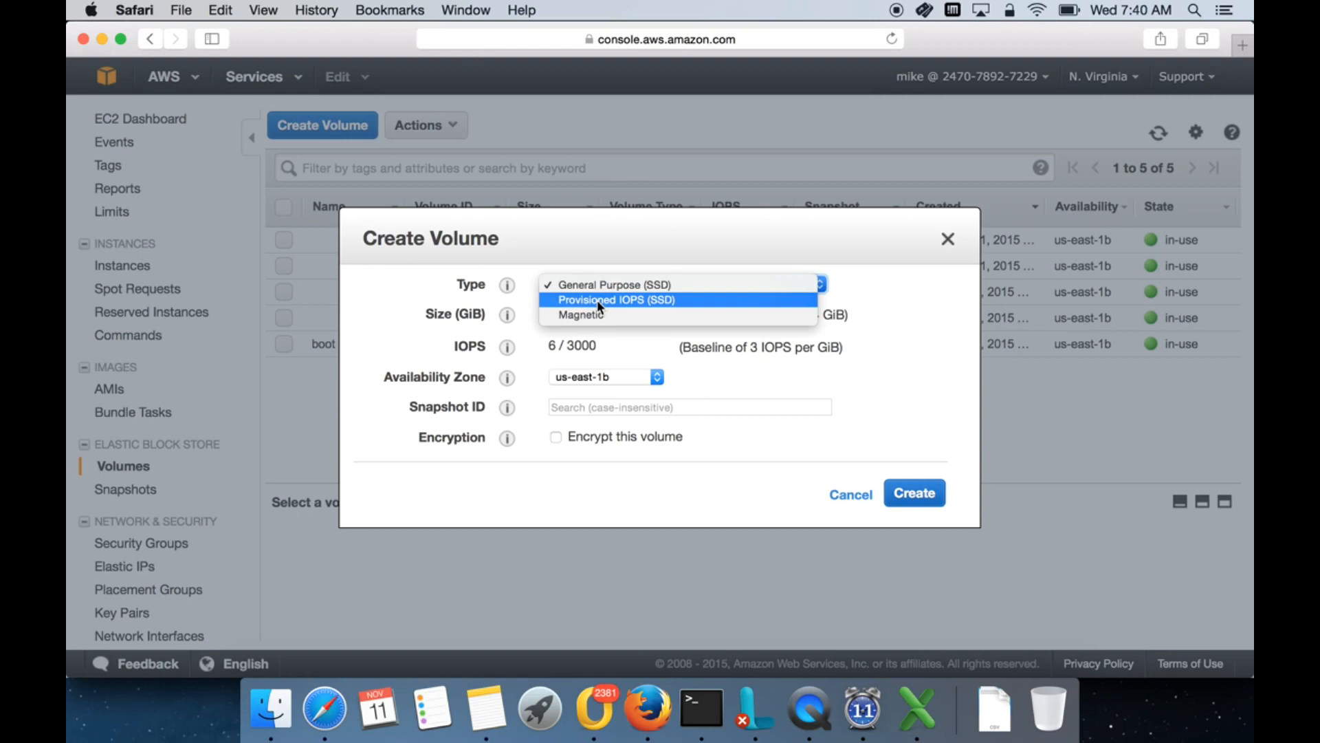
click(597, 298)
click(573, 352)
double_click(573, 352)
text(100)
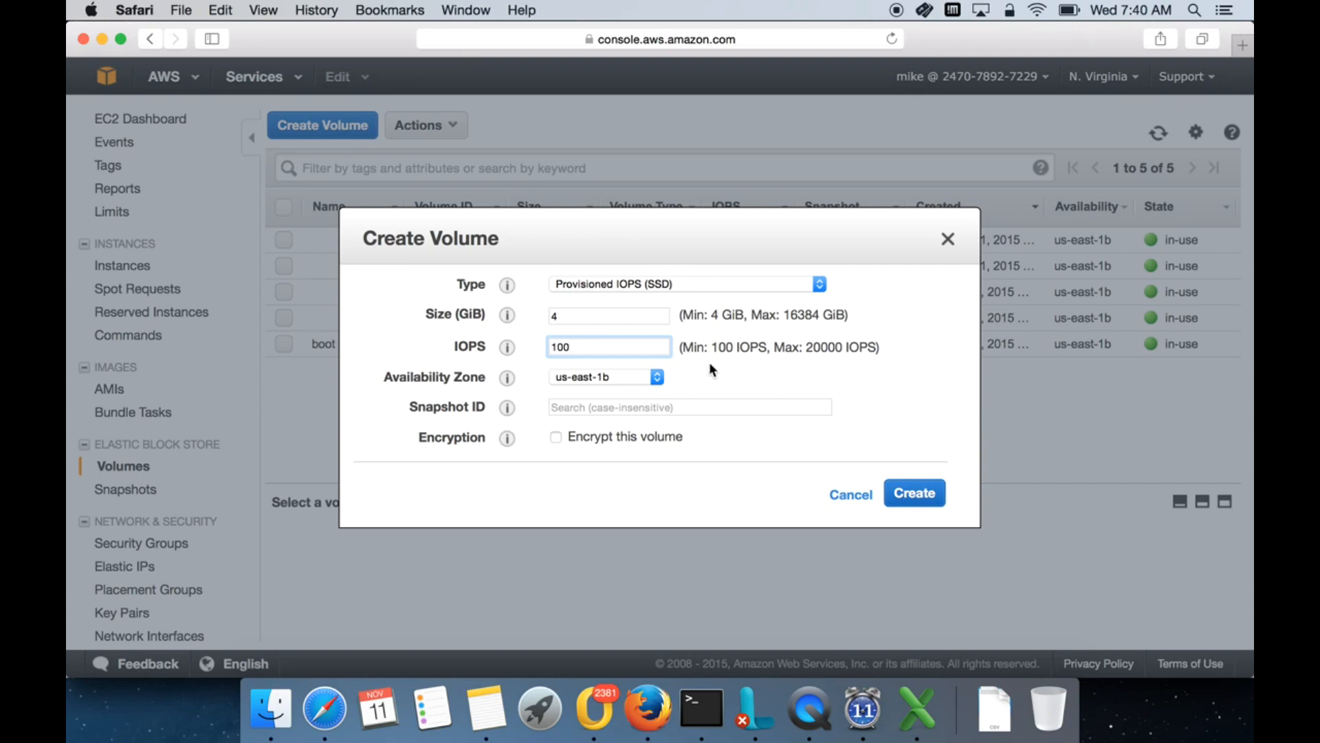
Try a size of 2 GiB for the Provisioned IOPS volume
double_click(572, 317)
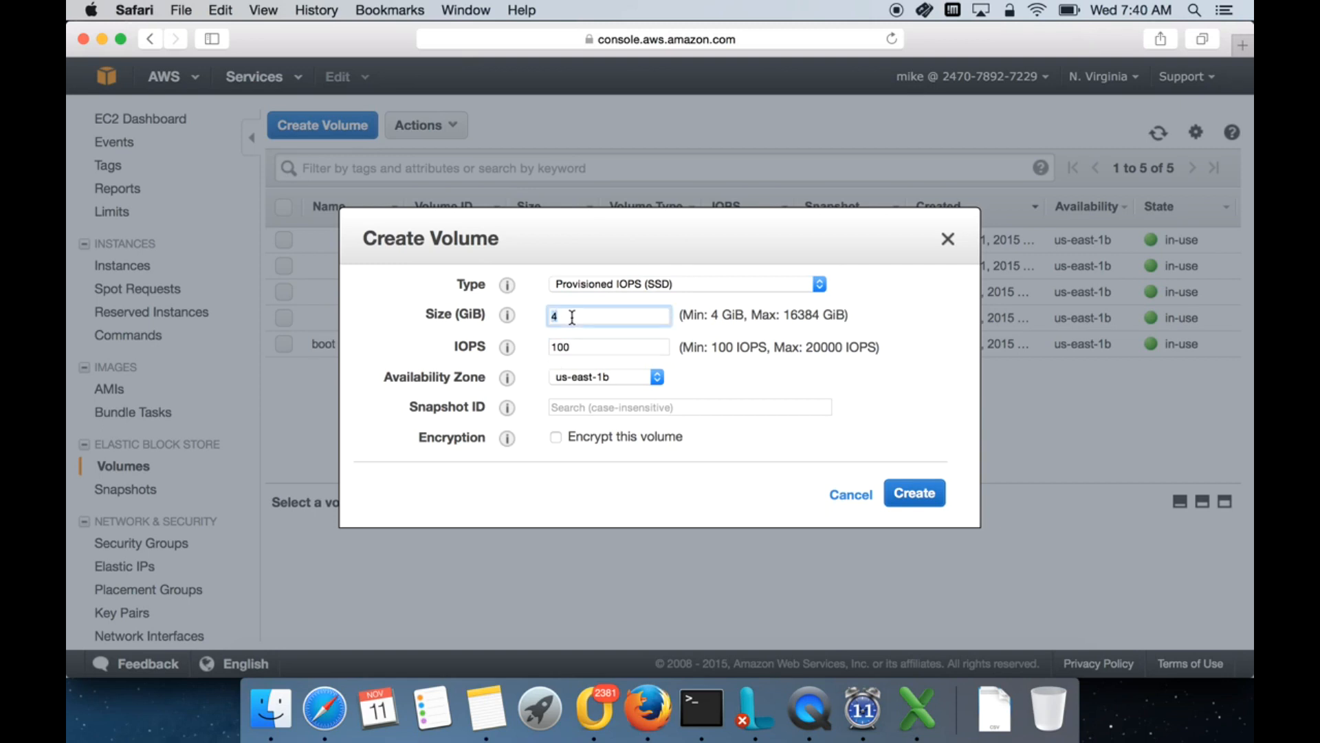
text(2)
click(862, 371)
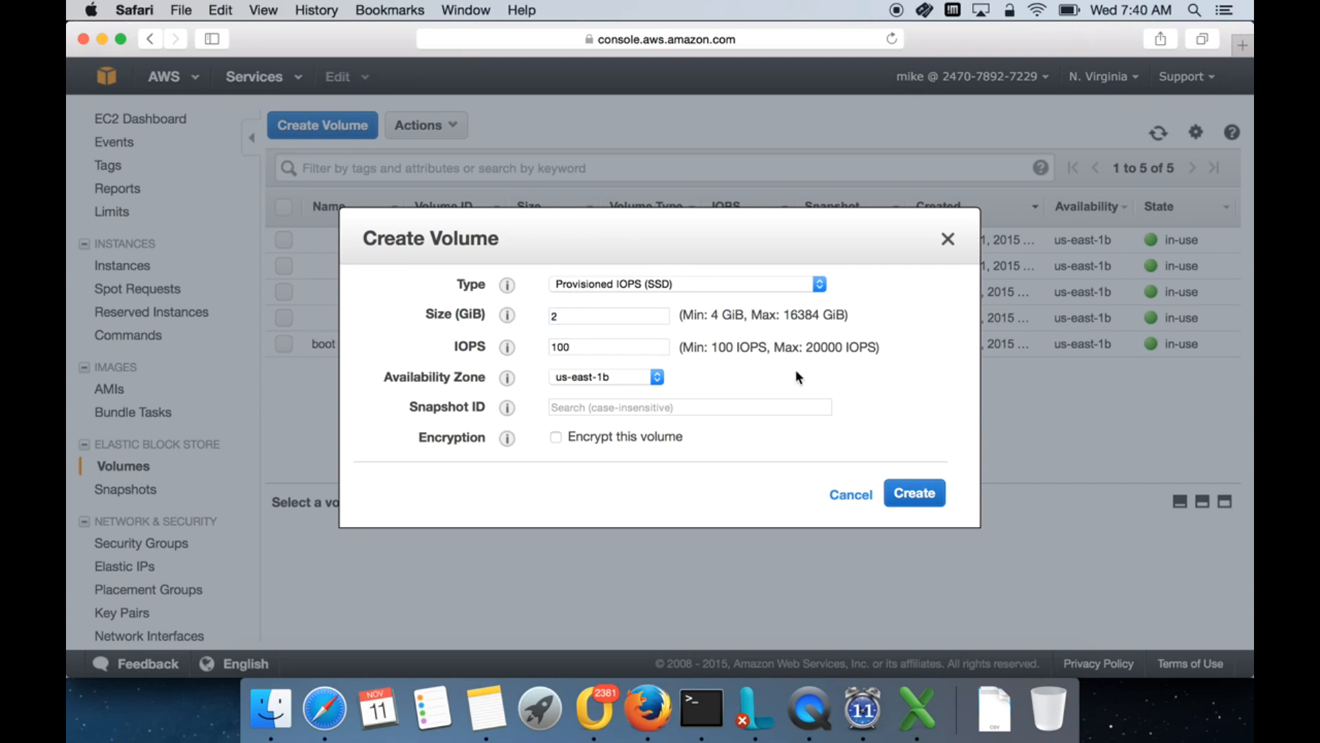
Set the Provisioned IOPS volume's size to 200 GiB and highlight the allowed size range
double_click(589, 313)
text(200)
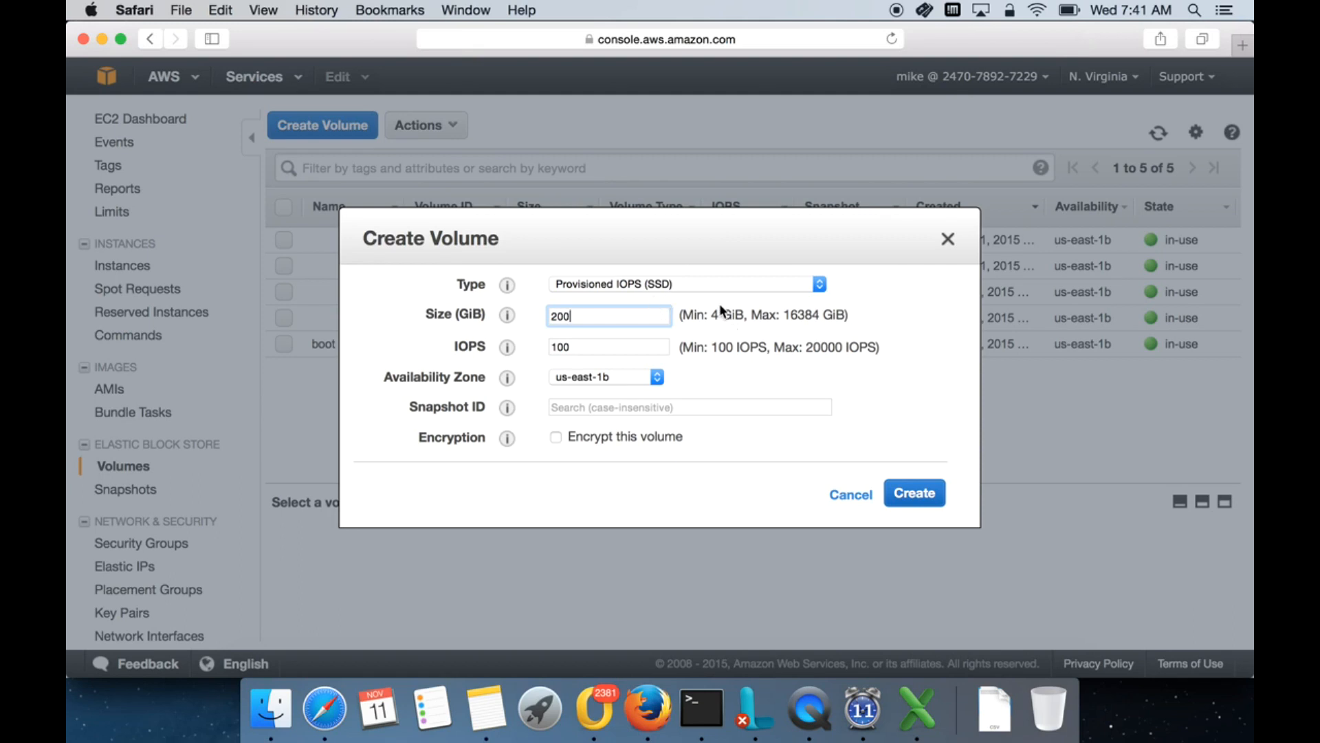
drag(710, 315, 834, 318)
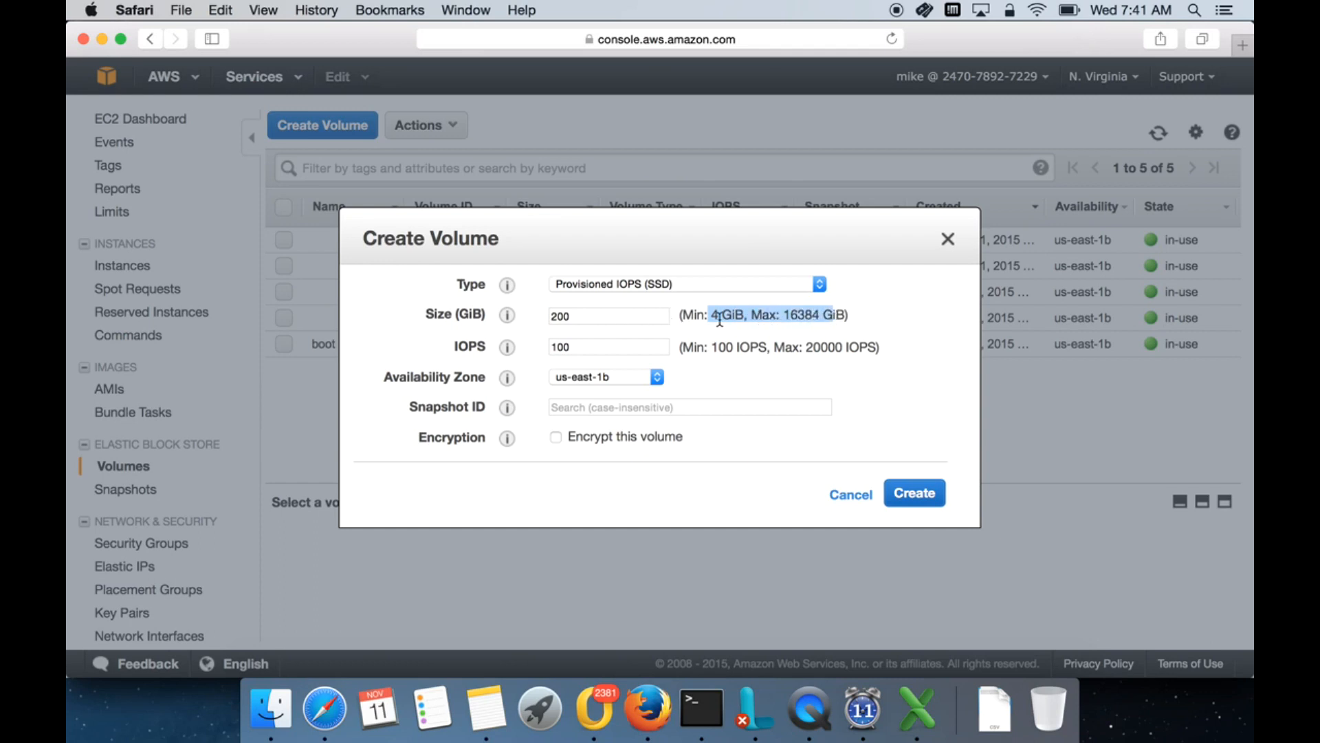
Change the 200 GiB volume's type back to General Purpose (SSD)
click(671, 283)
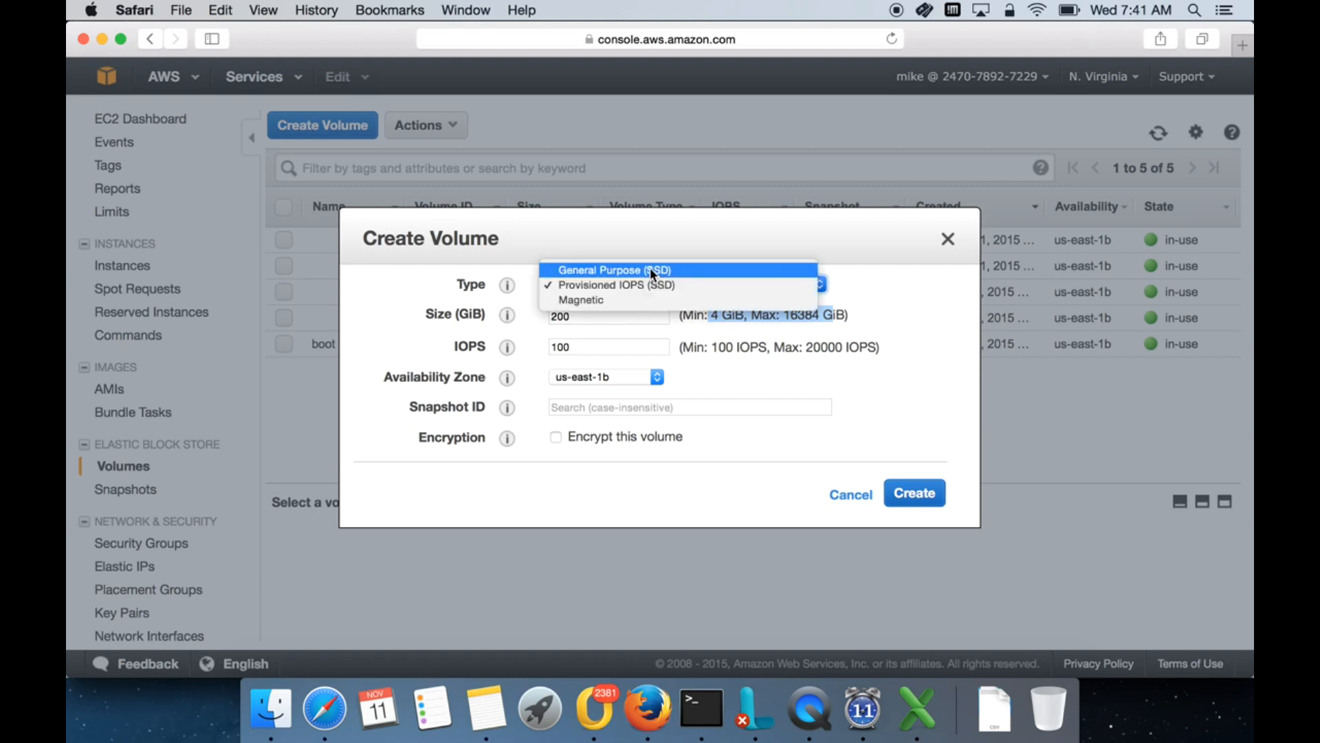
click(650, 270)
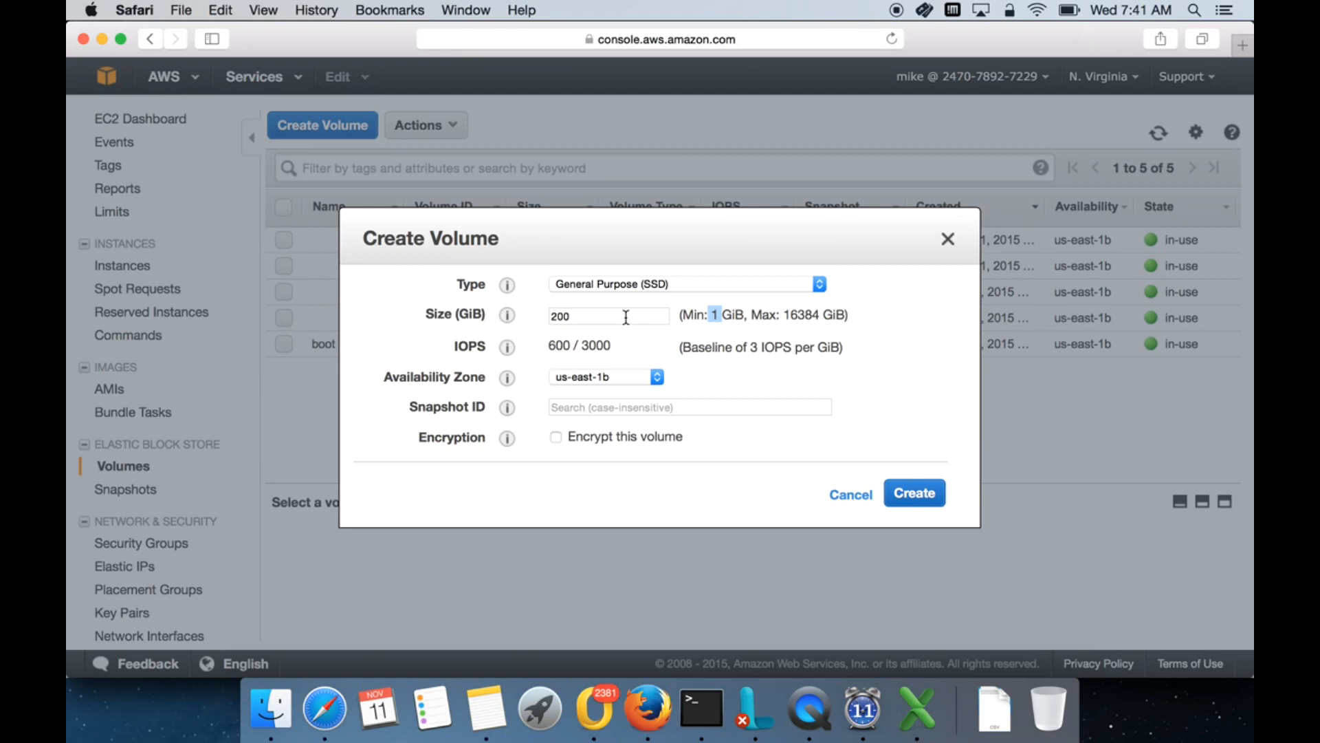
click(629, 284)
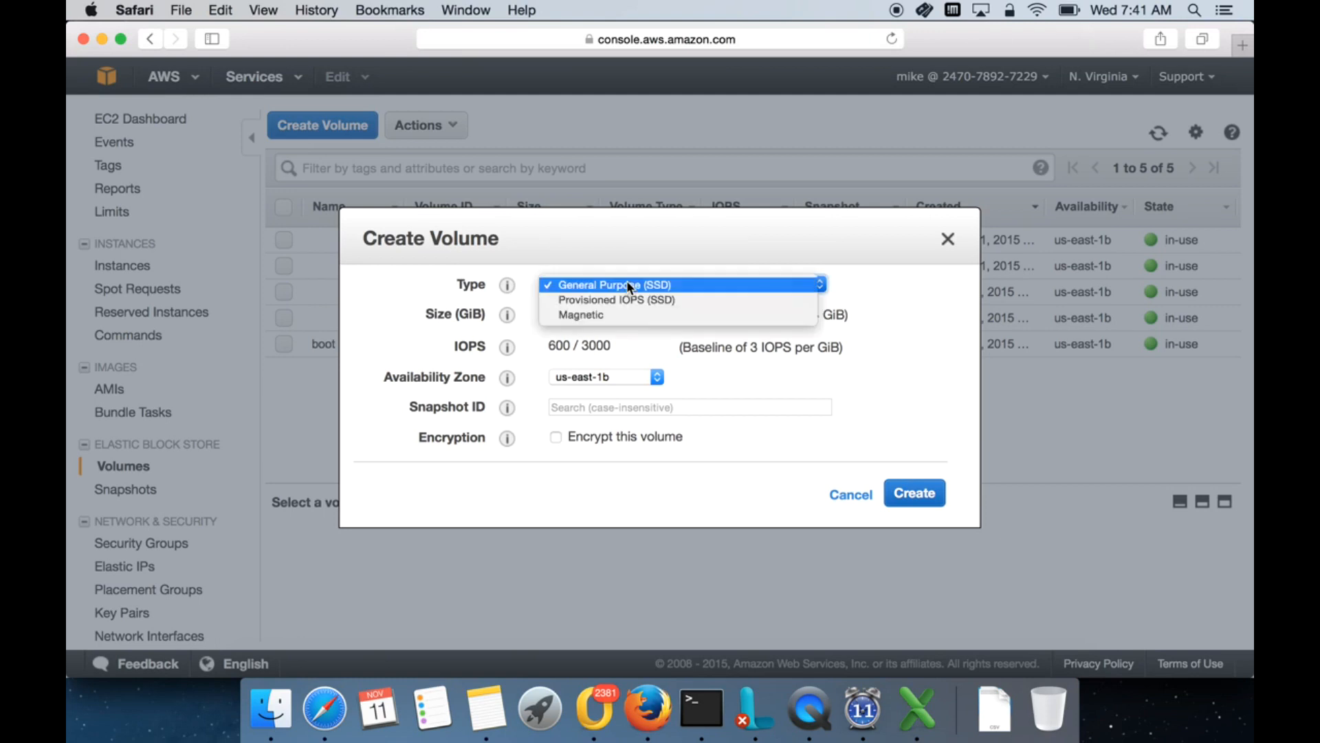
click(732, 348)
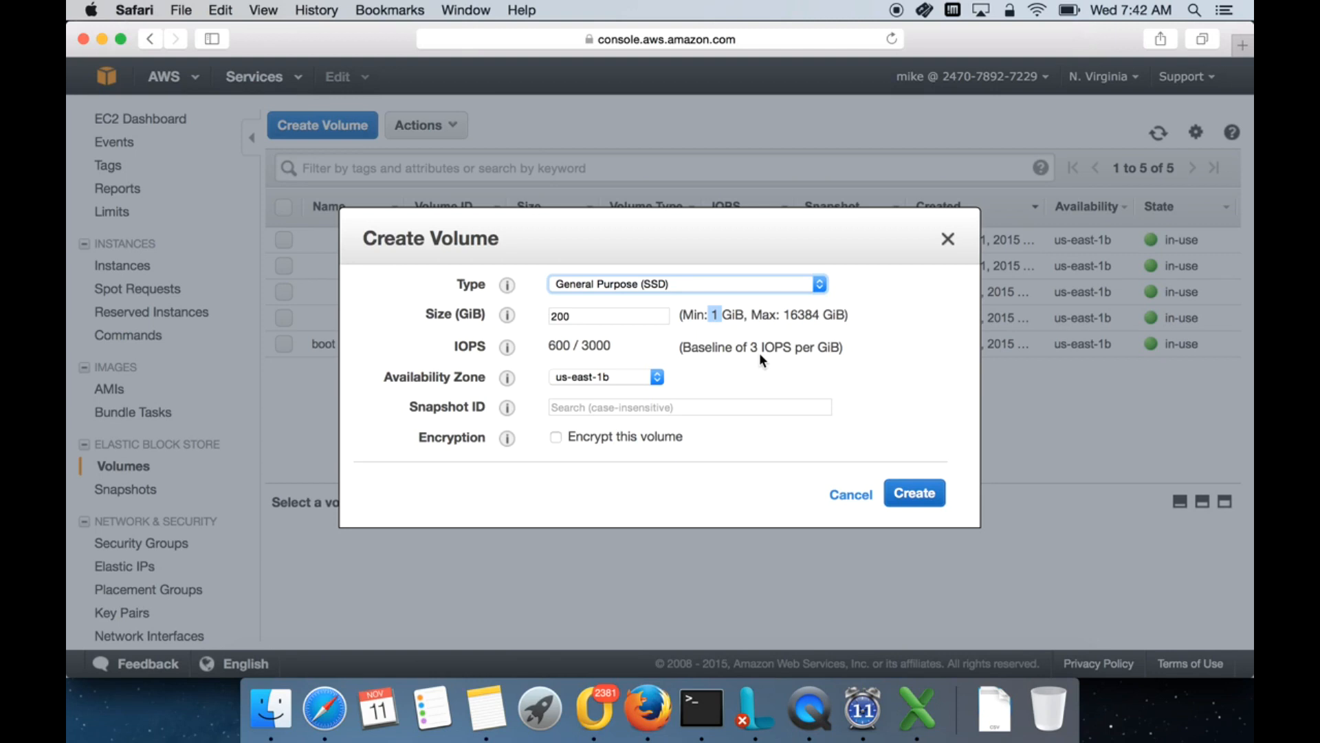
Review the available volume types and try the Magnetic type for the 200 GiB volume
click(686, 285)
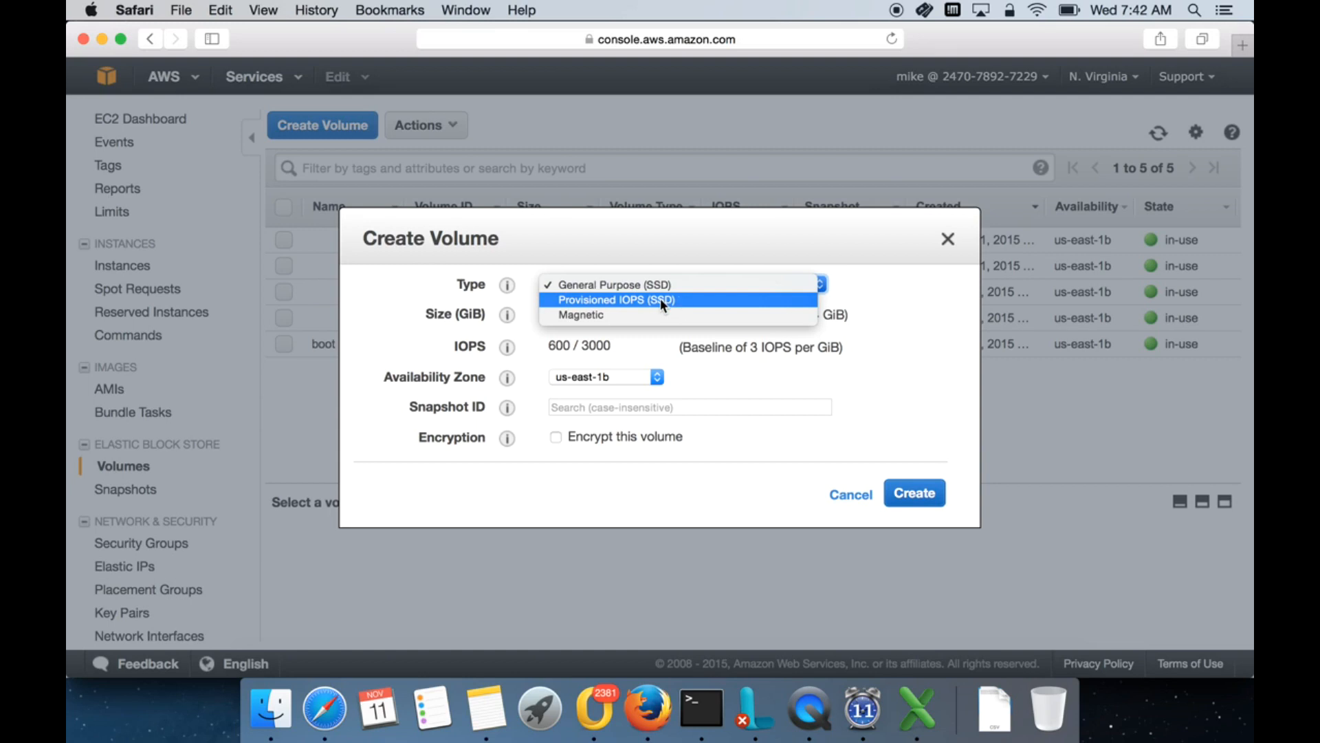
click(767, 375)
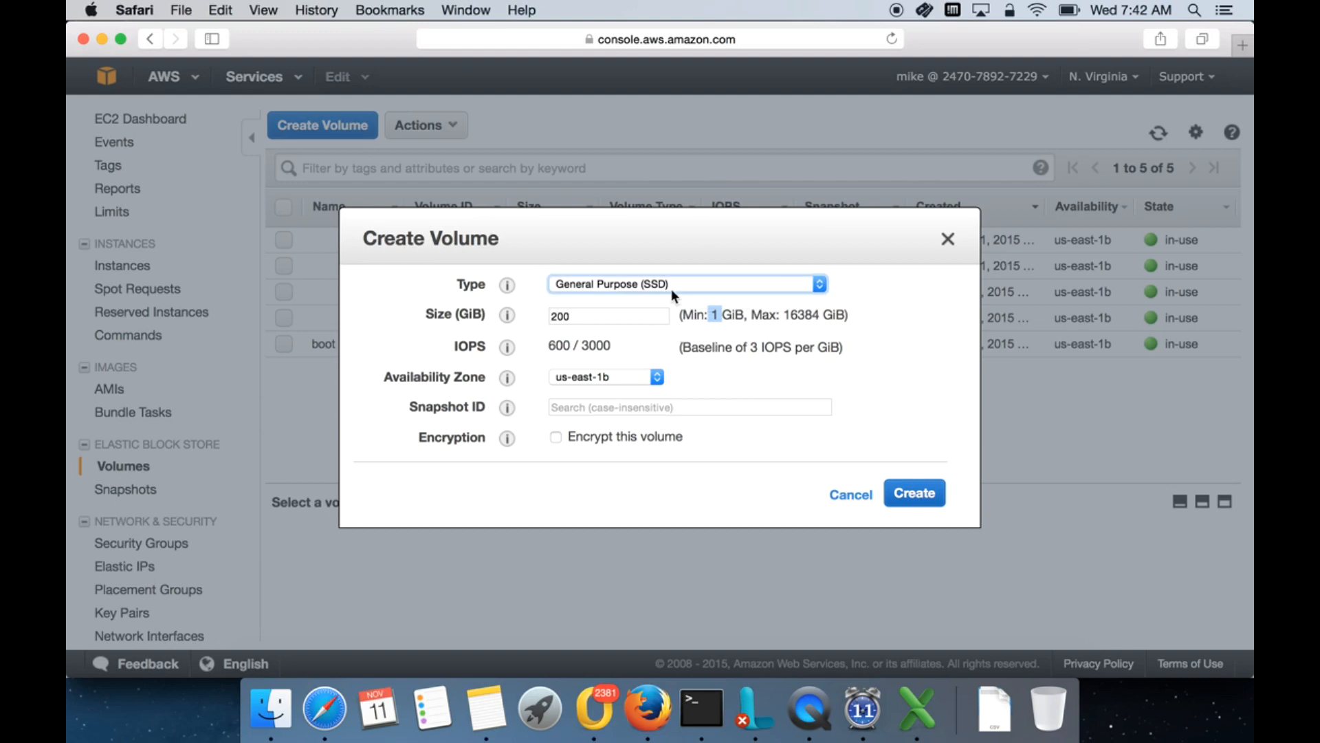
click(646, 283)
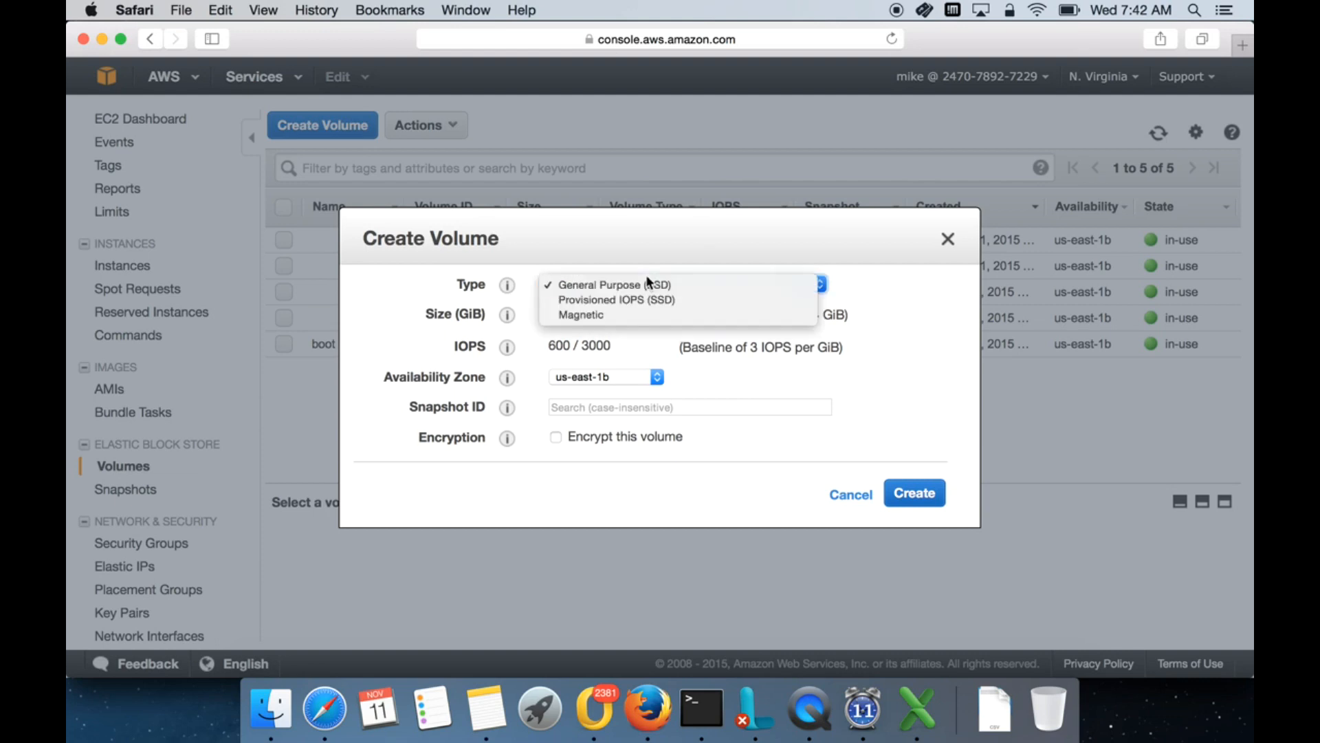
click(608, 317)
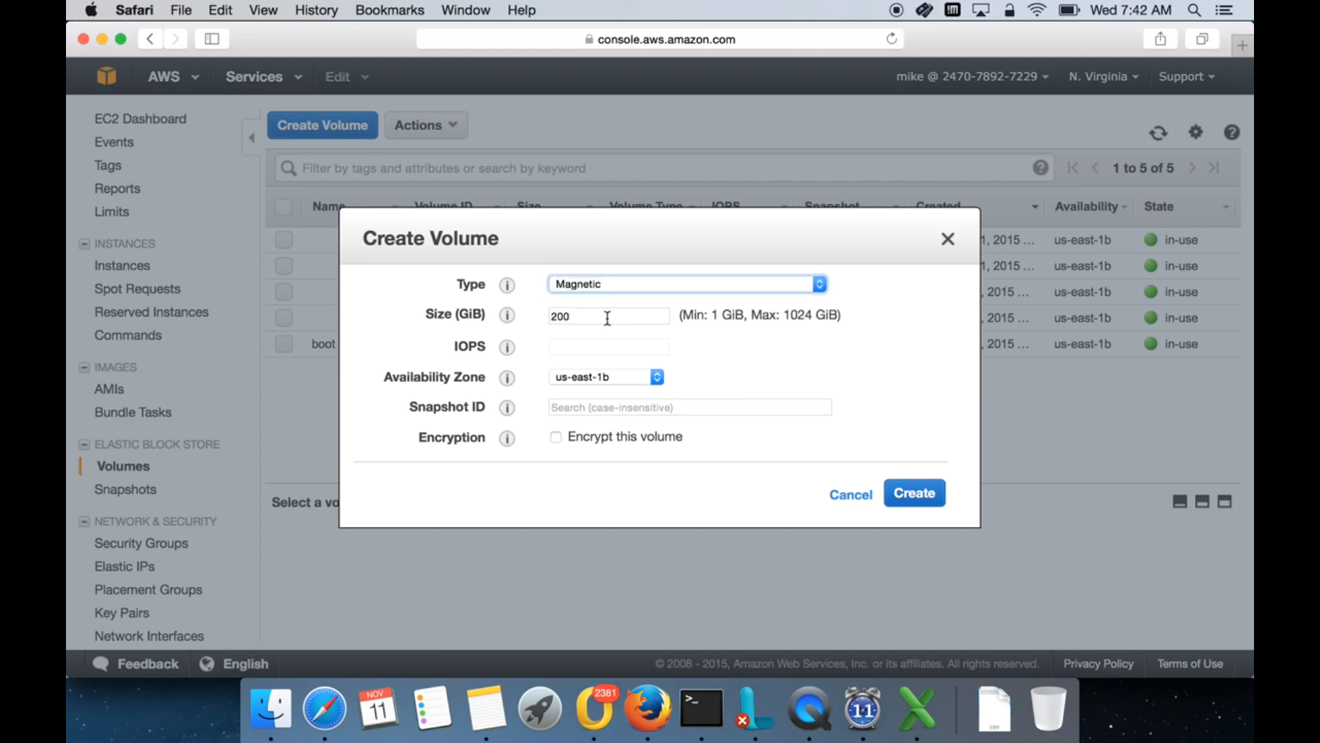
Set the new volume's type to General Purpose (SSD) and its size to 2 GiB
click(632, 285)
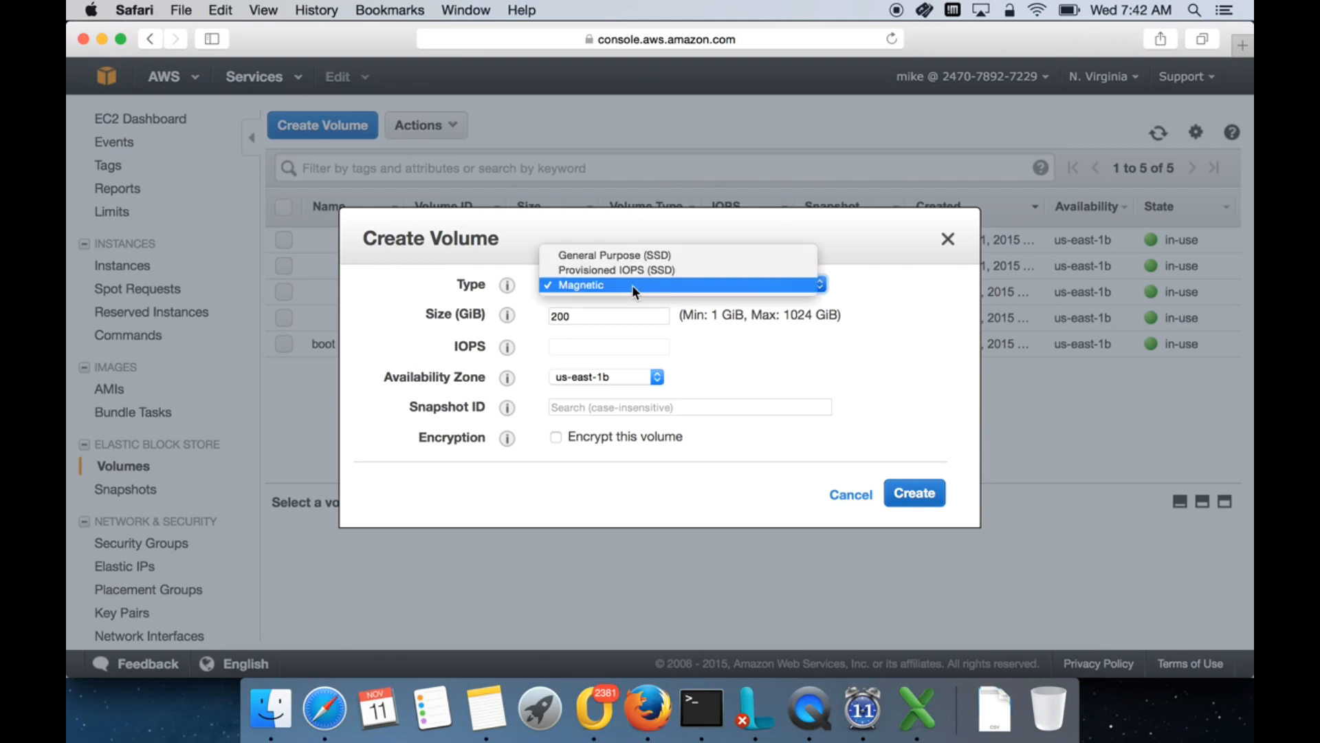
click(646, 255)
double_click(592, 314)
text(2)
click(740, 365)
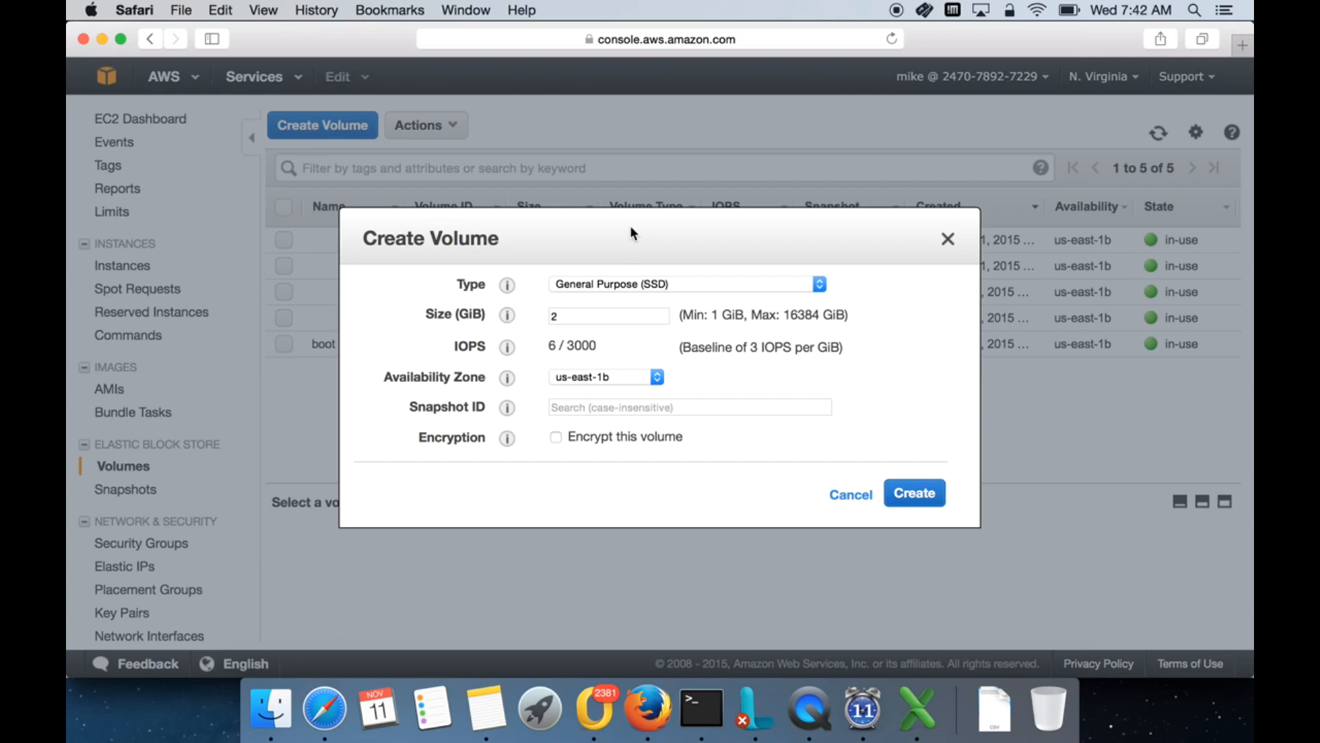
Try the us-east-1e availability zone for the new volume and return it to us-east-1b
click(587, 380)
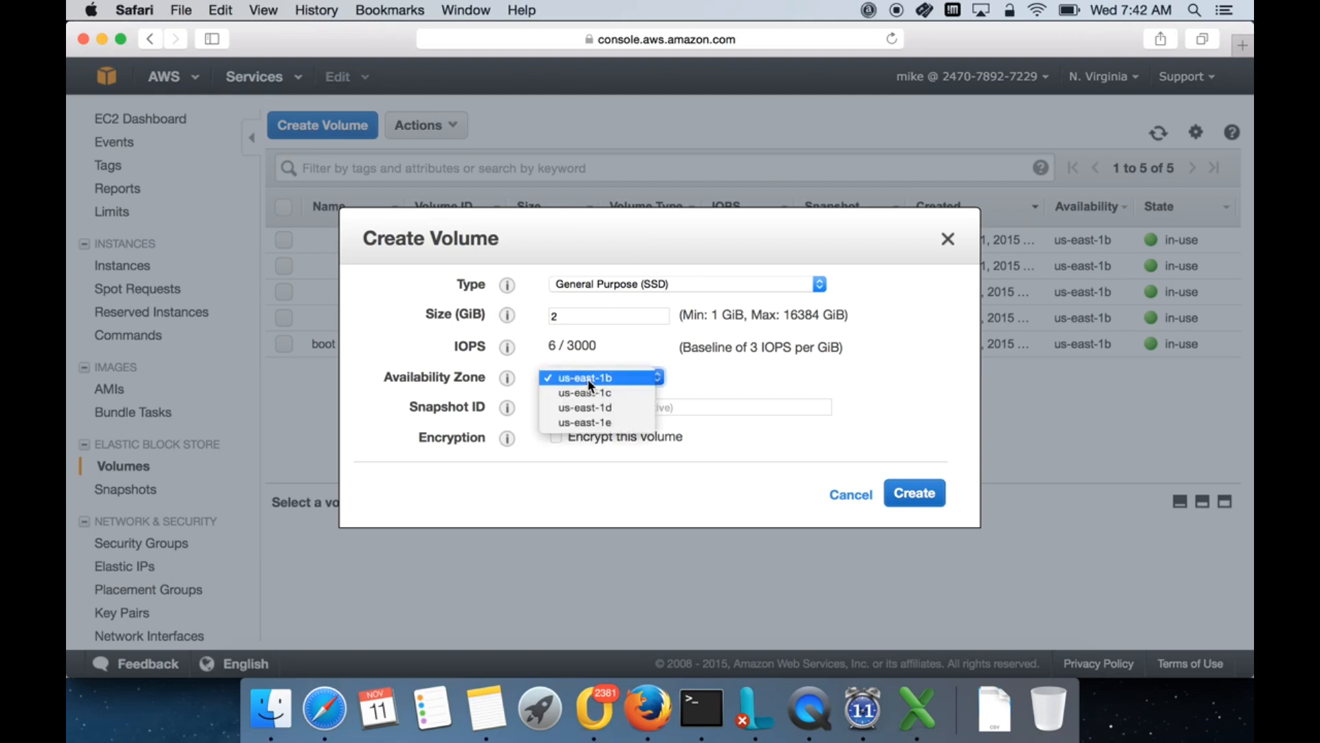
click(585, 423)
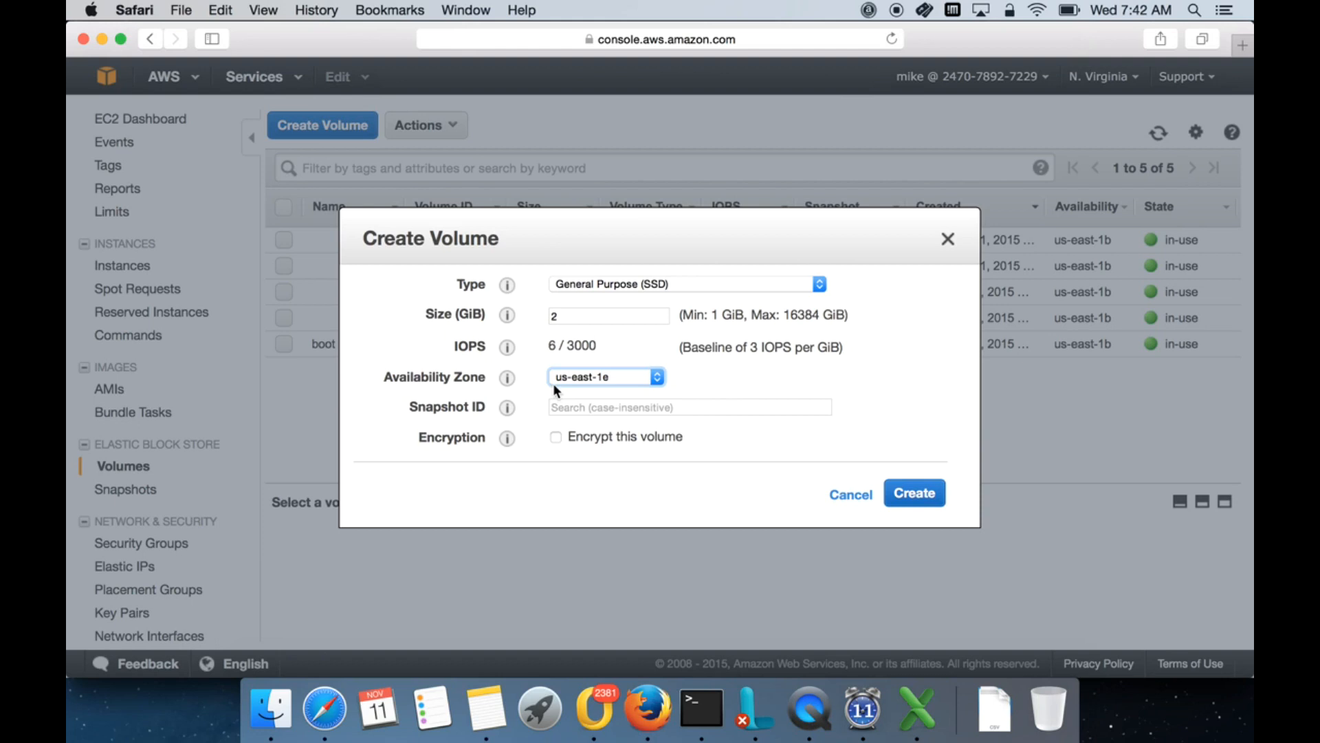
mouse_move(510, 379)
click(583, 375)
click(613, 332)
Enable encryption for the new volume to view its master key details, and turn encryption off again
click(555, 437)
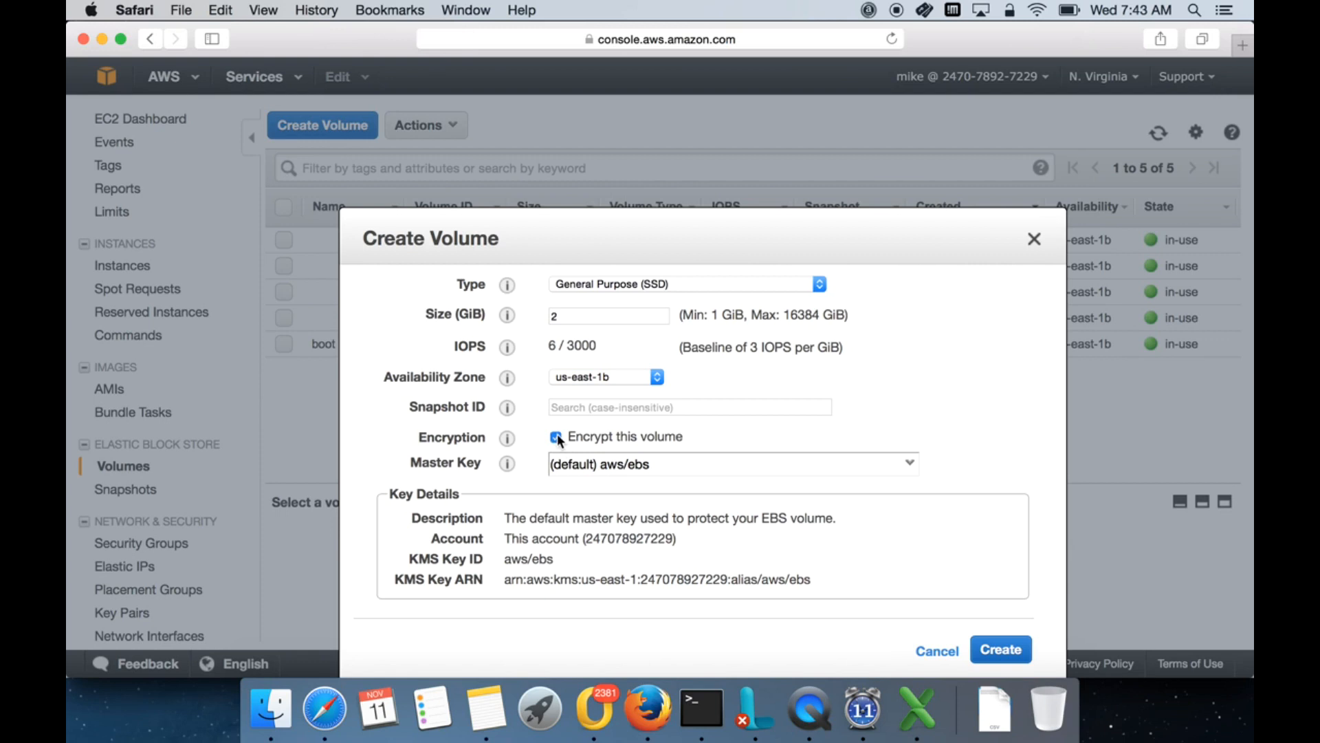
click(556, 438)
click(556, 438)
click(556, 438)
mouse_move(508, 439)
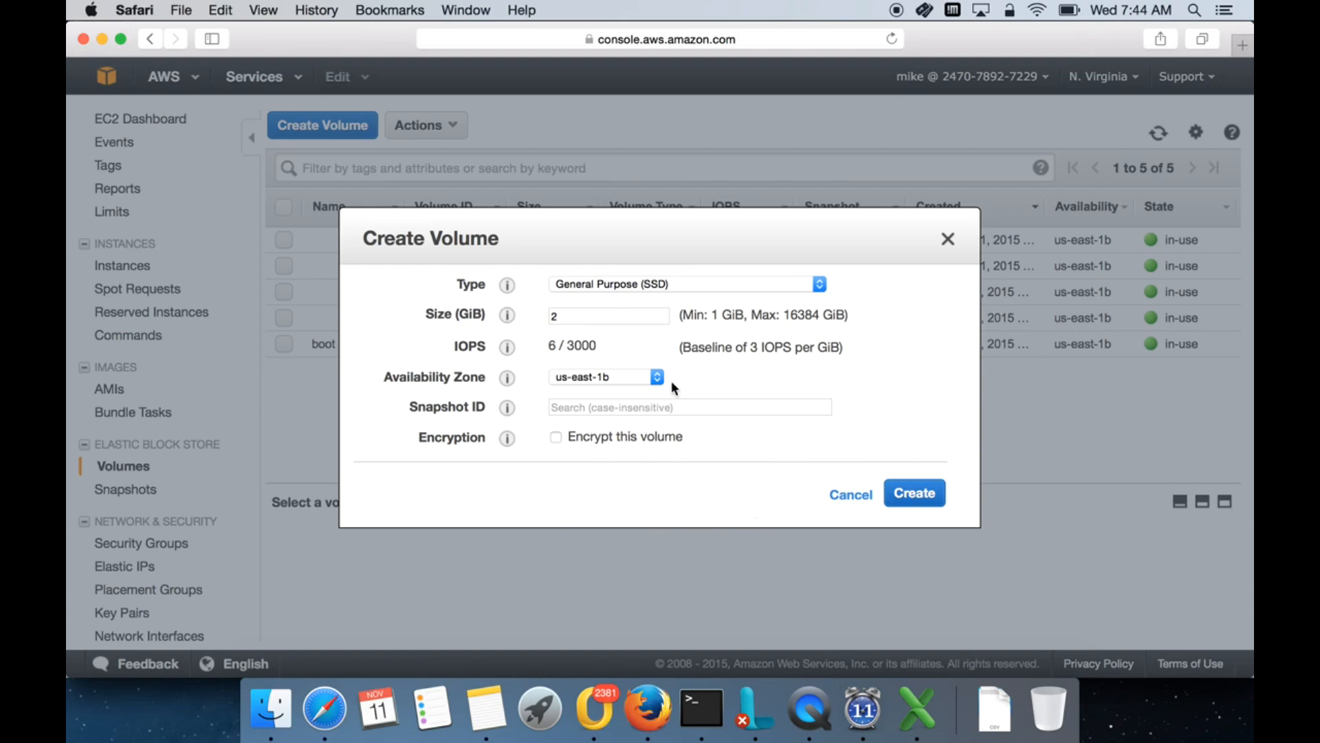
Create the 2 GiB volume and name it app-2GB
click(928, 502)
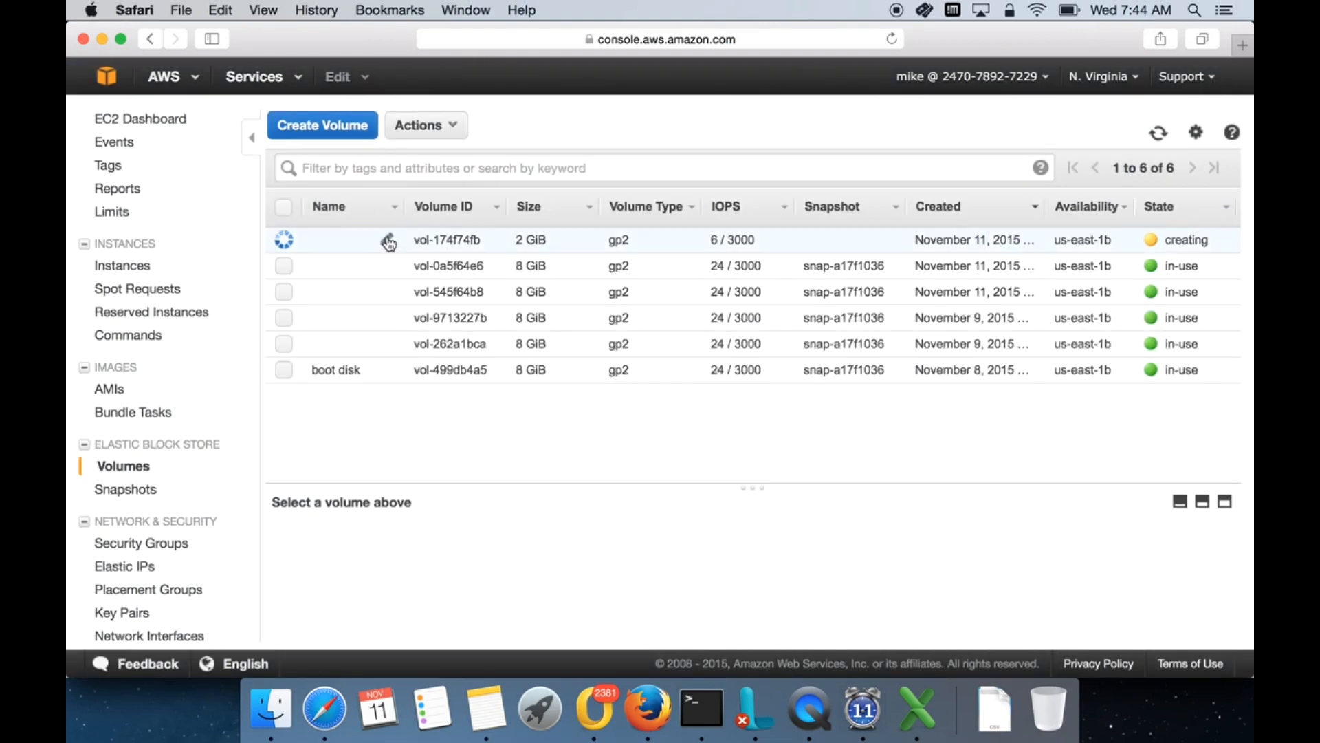
click(389, 240)
text(app-2GB)
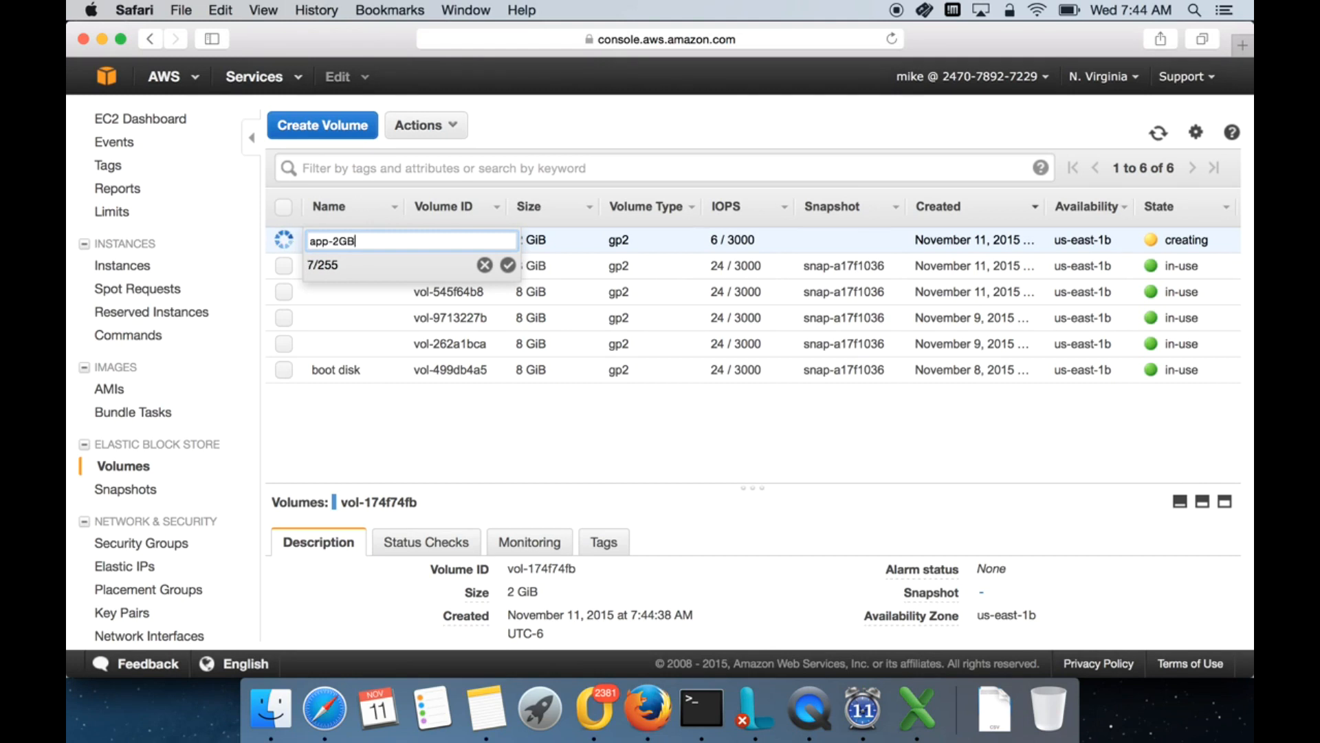
click(508, 266)
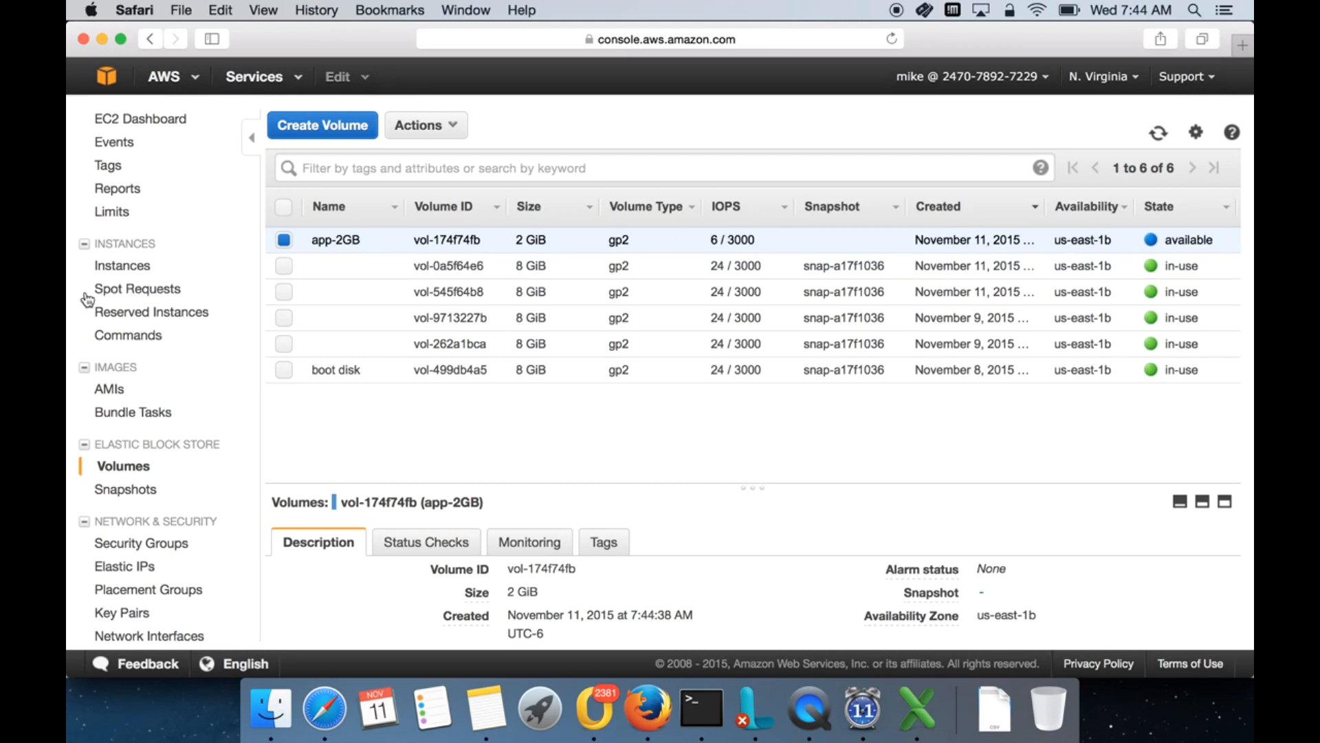
Check the running servers' availability zones in the instances list and return to the volumes list
click(155, 269)
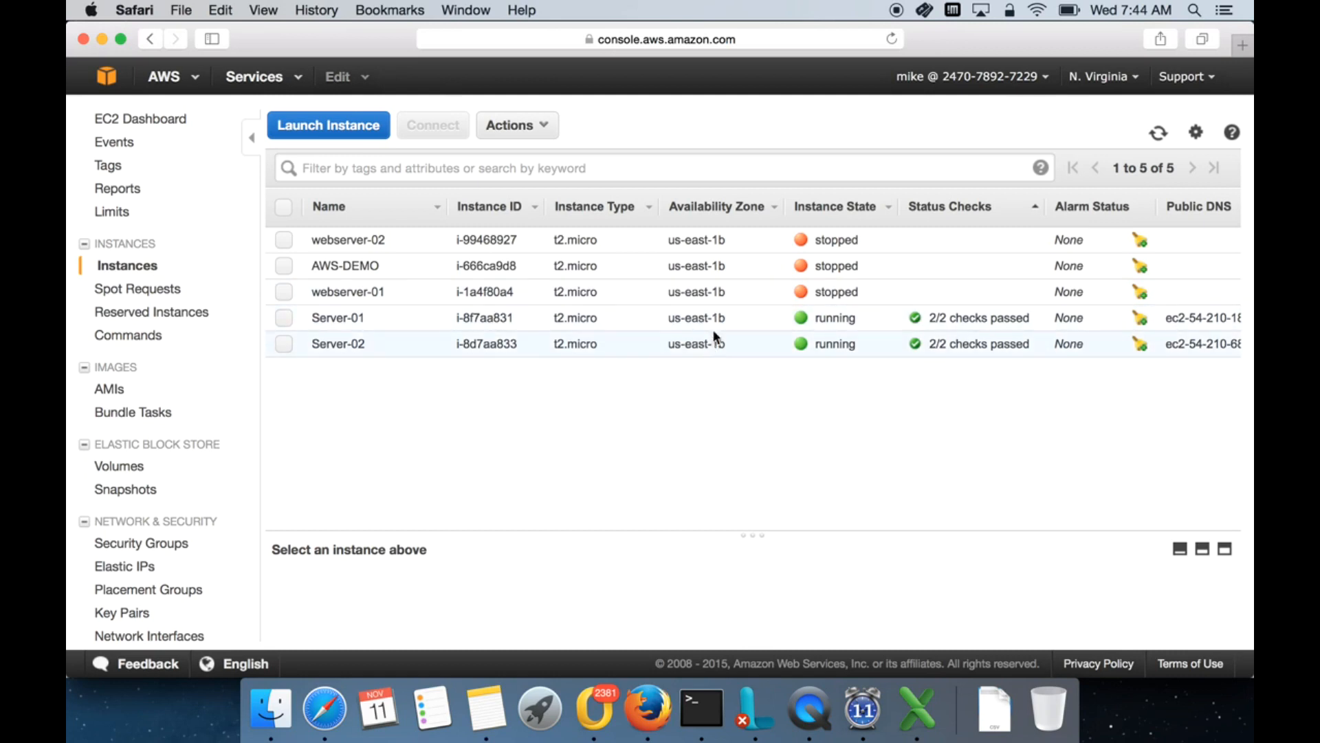
click(134, 466)
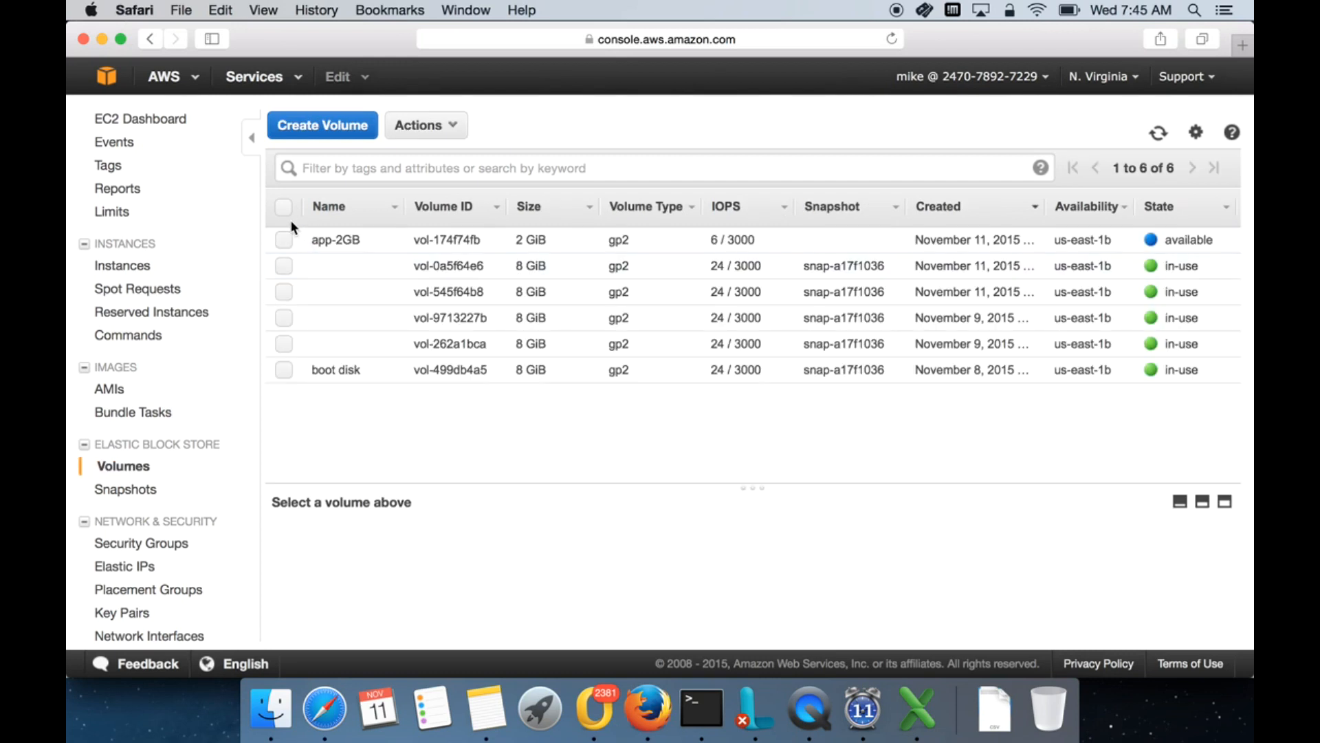
Select the app-2GB volume in the volumes list
click(284, 240)
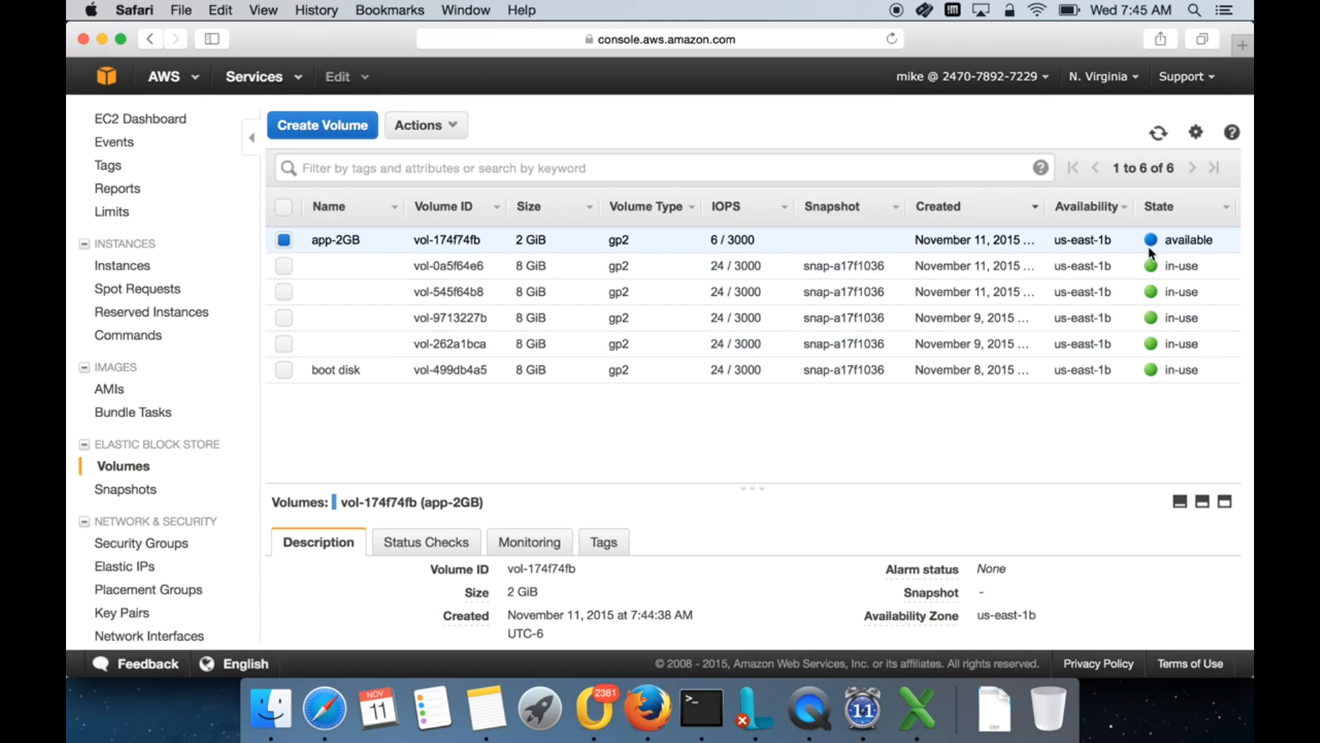
click(455, 134)
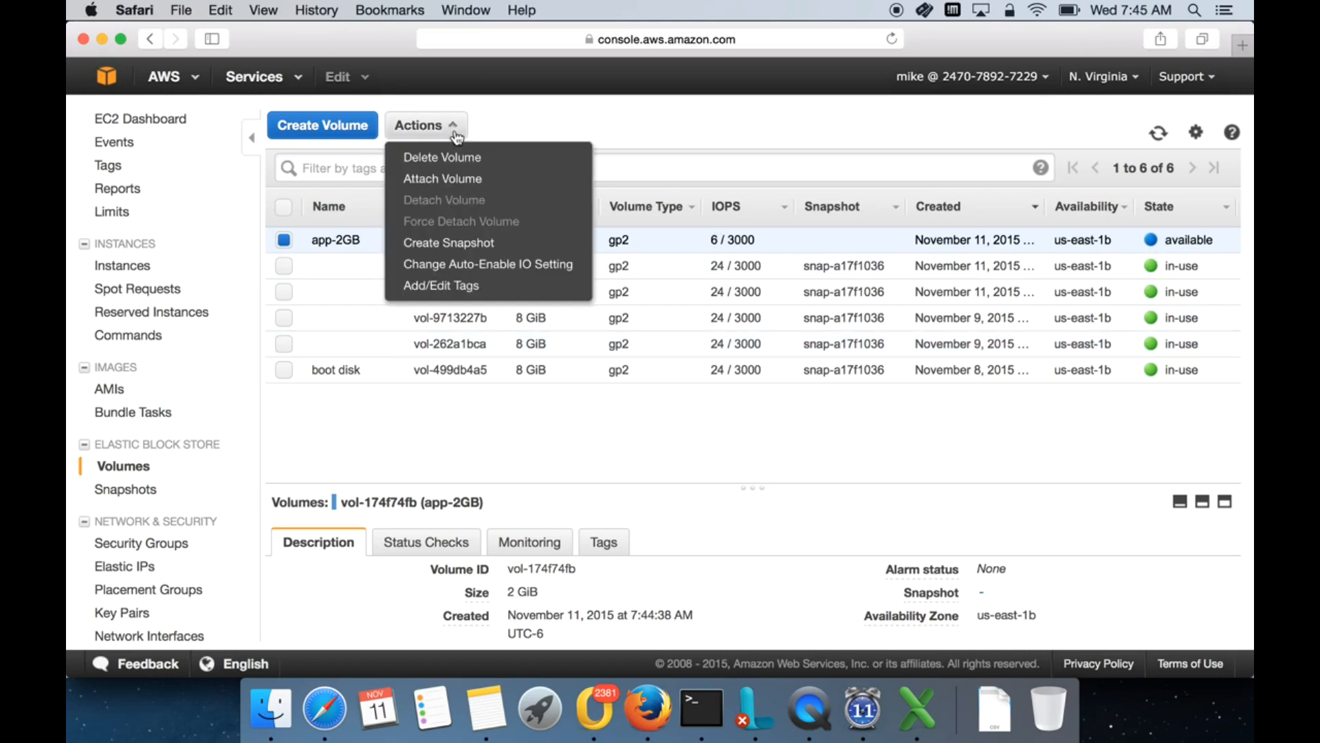
click(455, 175)
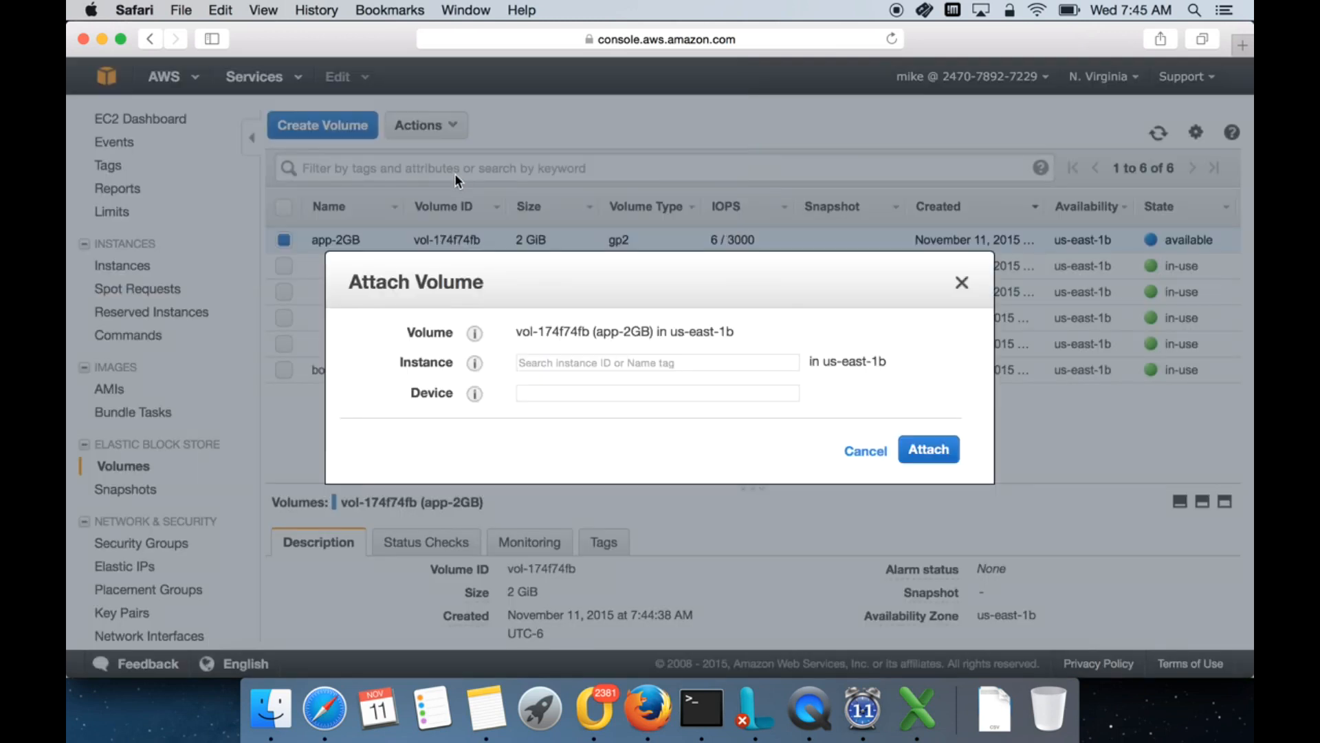
click(560, 363)
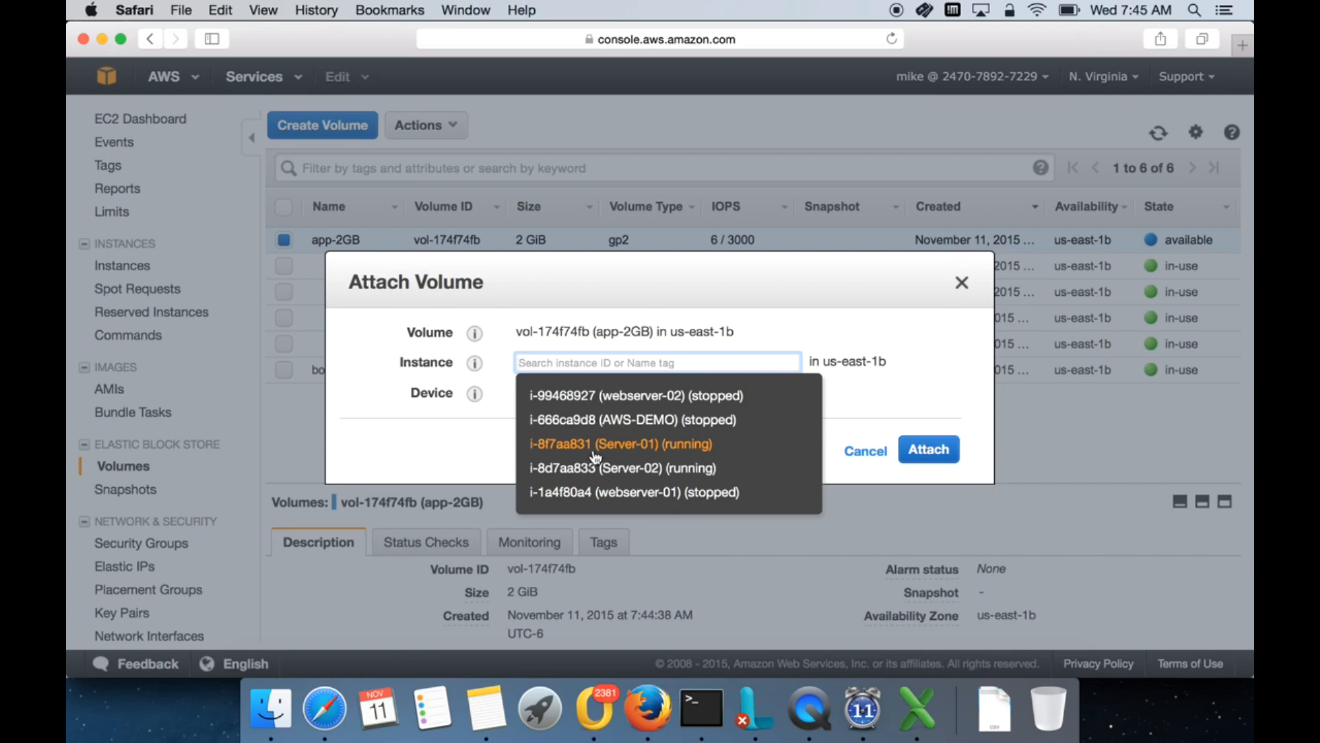
click(631, 447)
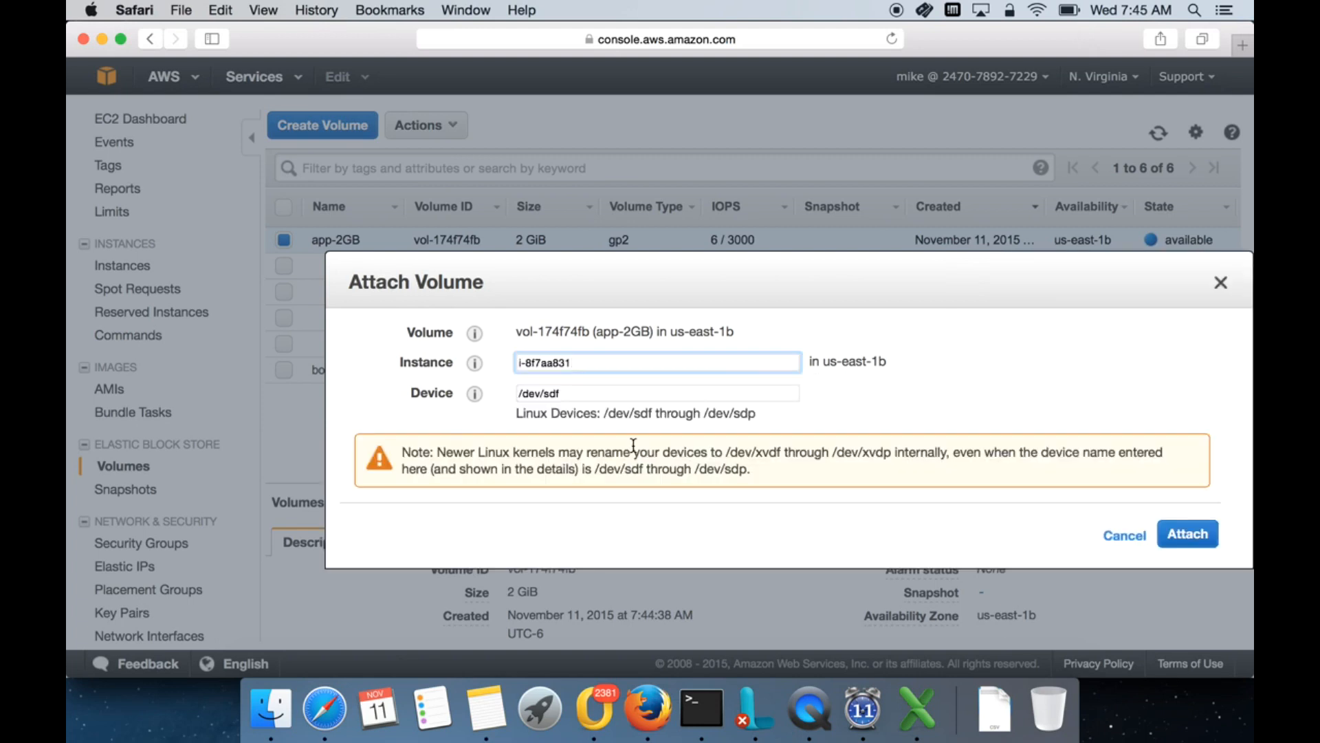
triple_click(562, 393)
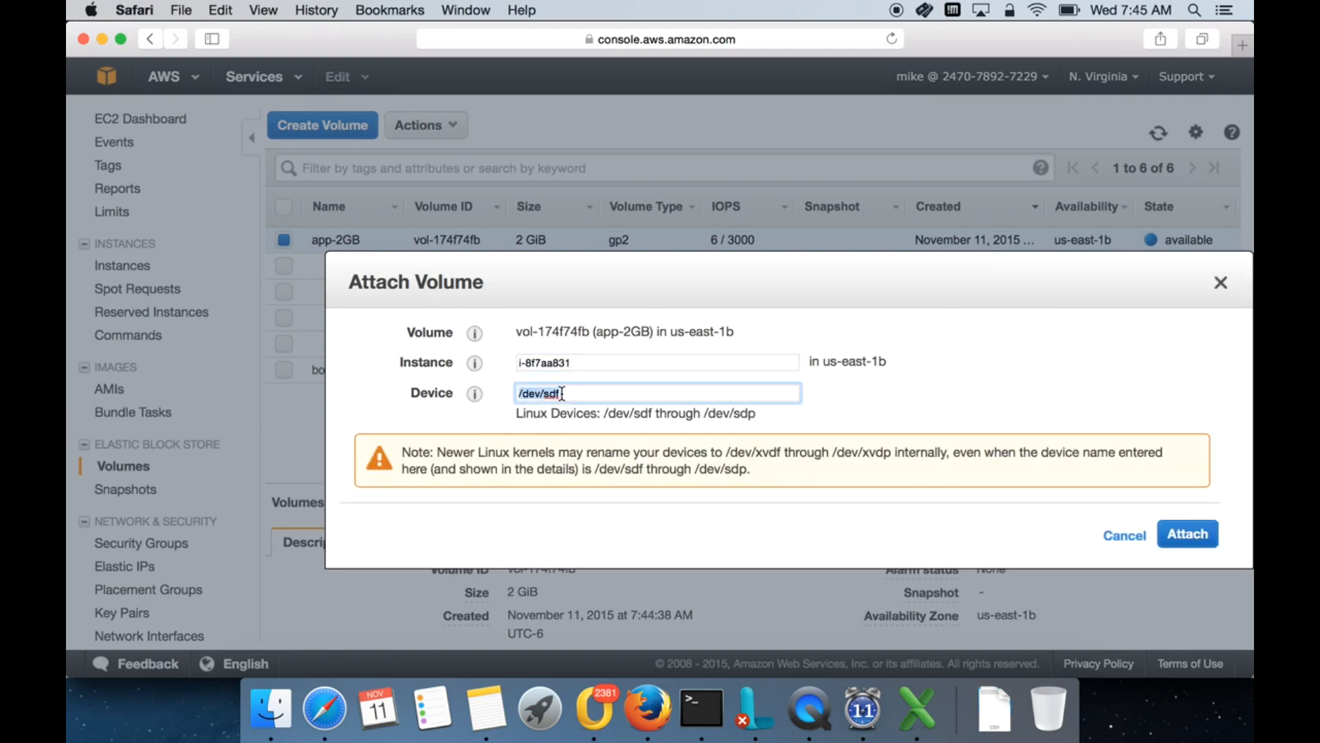
click(625, 400)
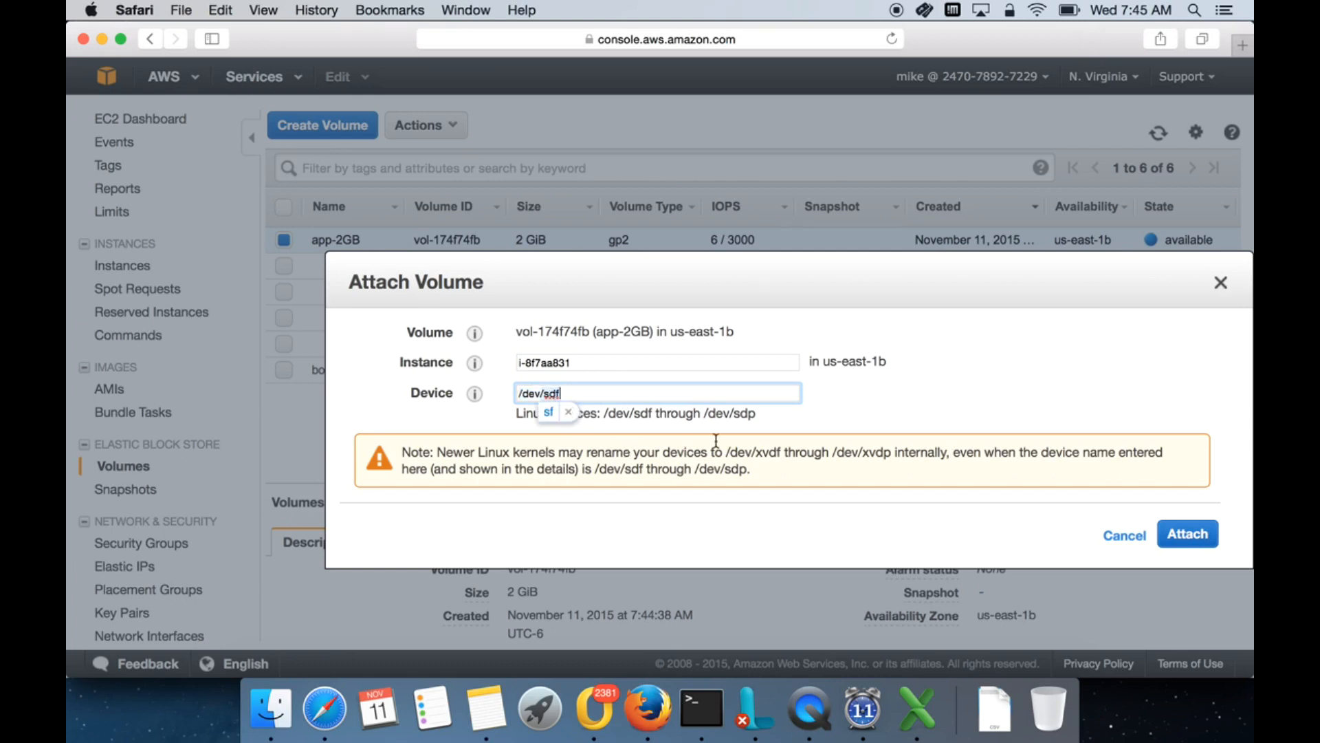
click(591, 389)
triple_click(591, 390)
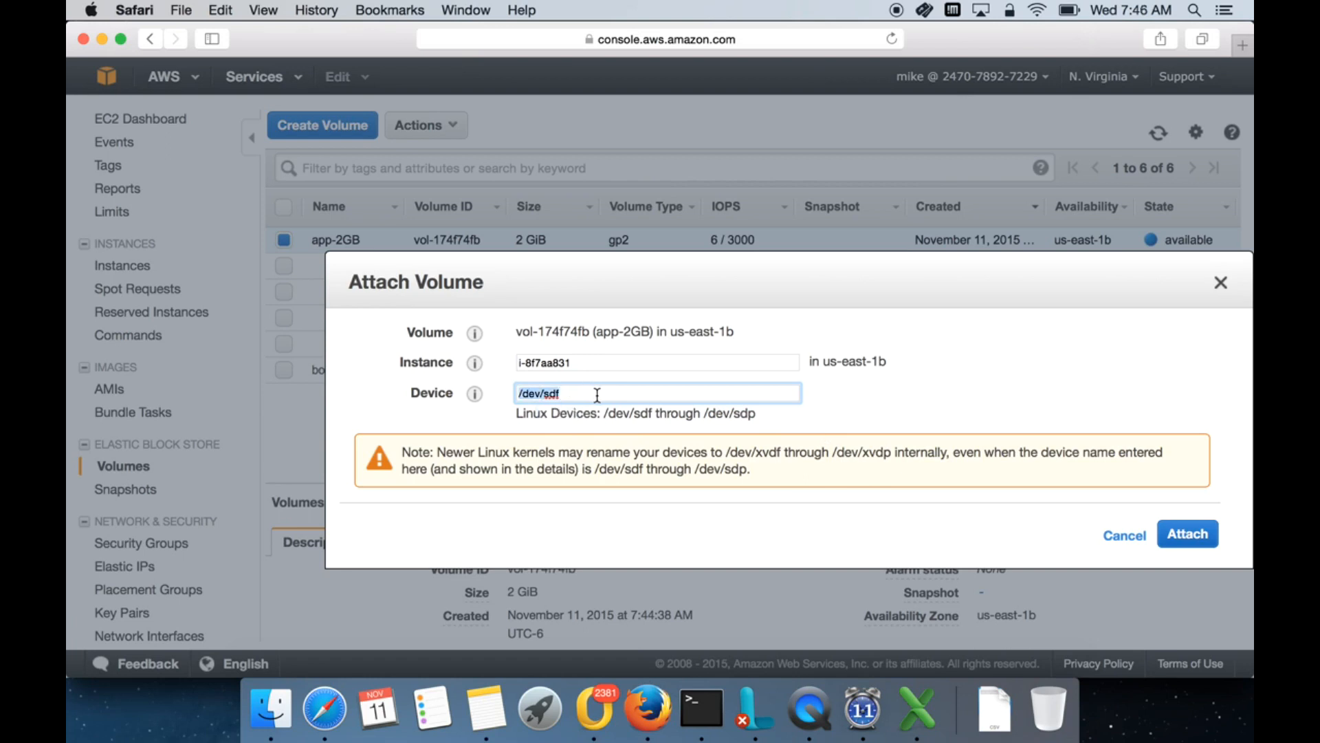
text(/dev/sdf)
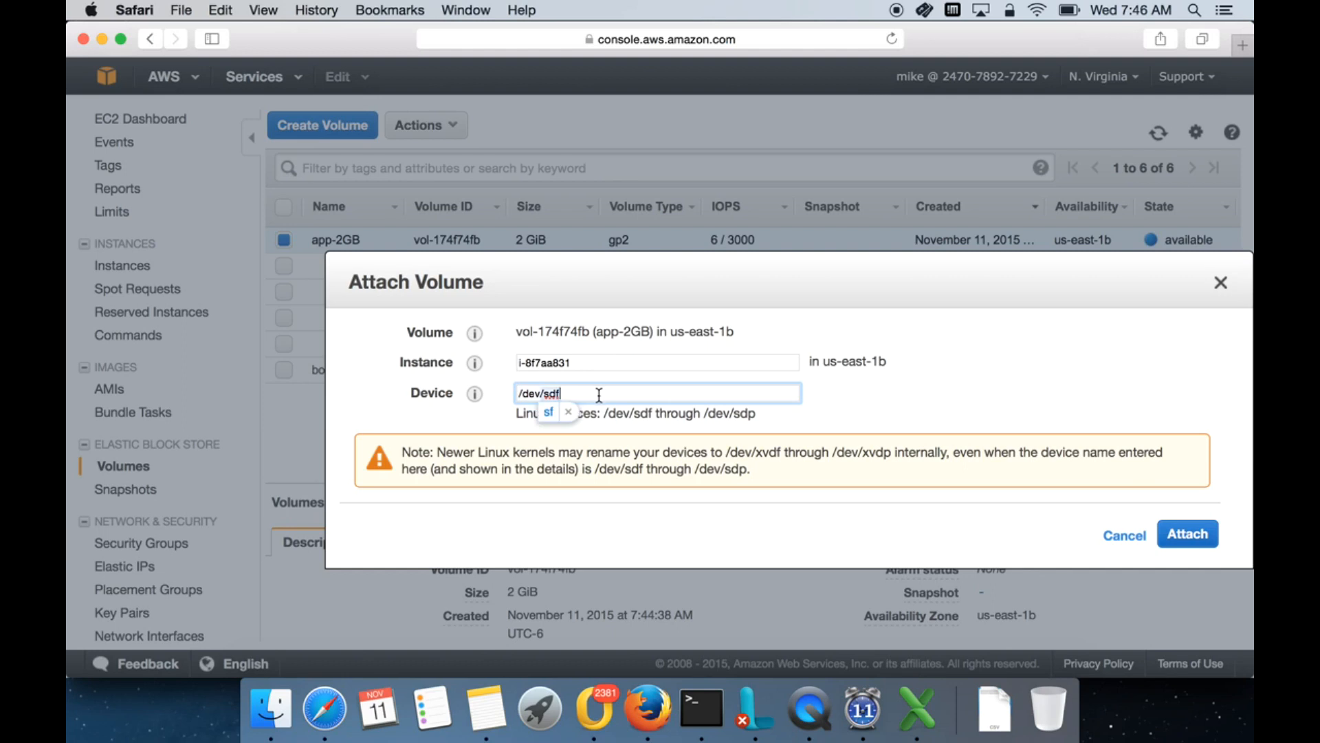
key(BackSpace)
text(a1)
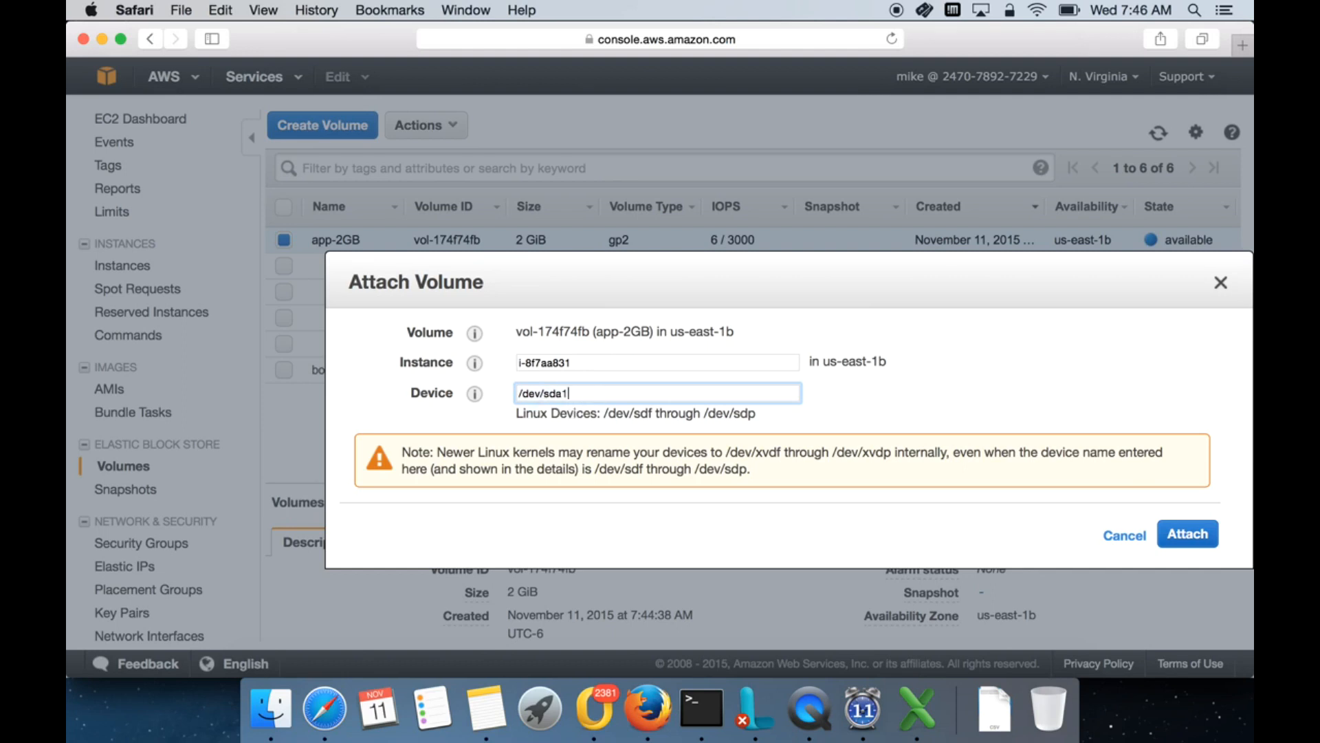
key(BackSpace)
key(BackSpace)
key(BackSpace)
key(BackSpace)
text(xvda)
key(BackSpace)
key(BackSpace)
key(BackSpace)
key(BackSpace)
click(1125, 536)
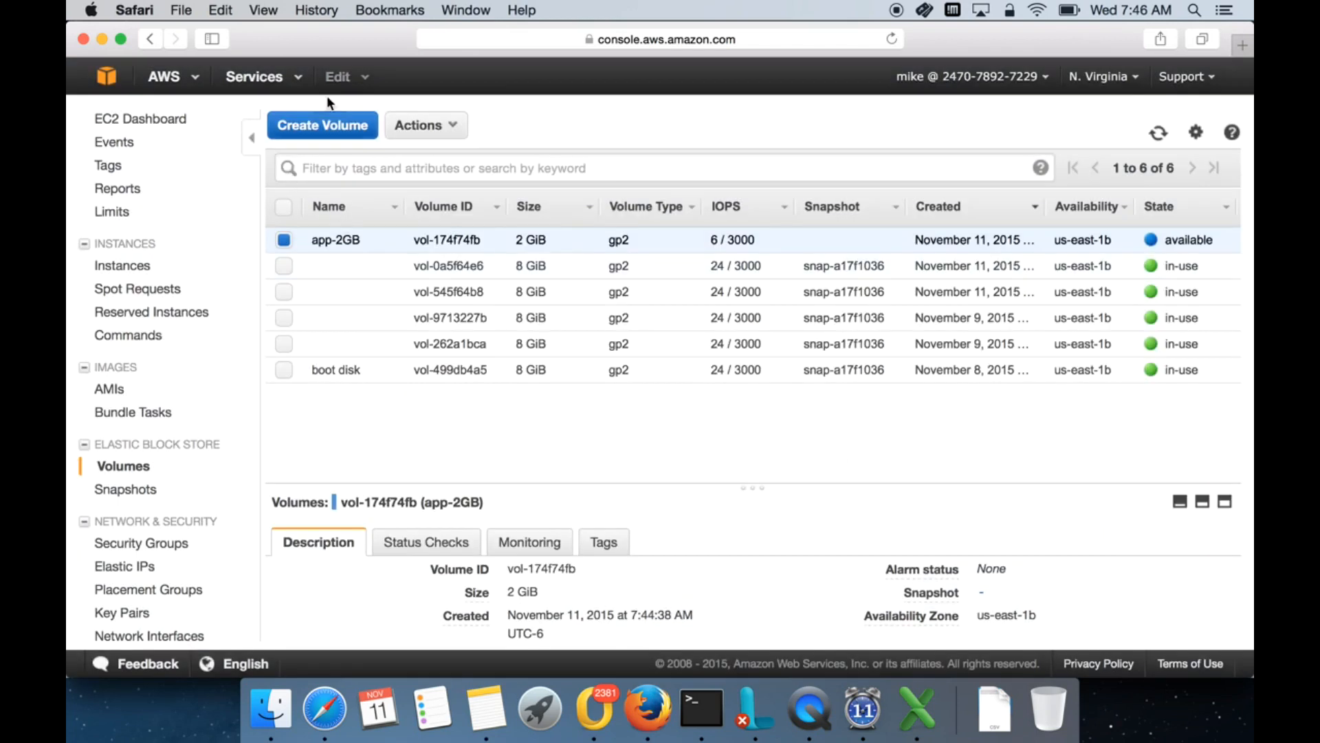
Attach the selected app-2GB volume to the running instance Server-01 as device /dev/sdf and refresh the volumes list
click(429, 125)
click(458, 178)
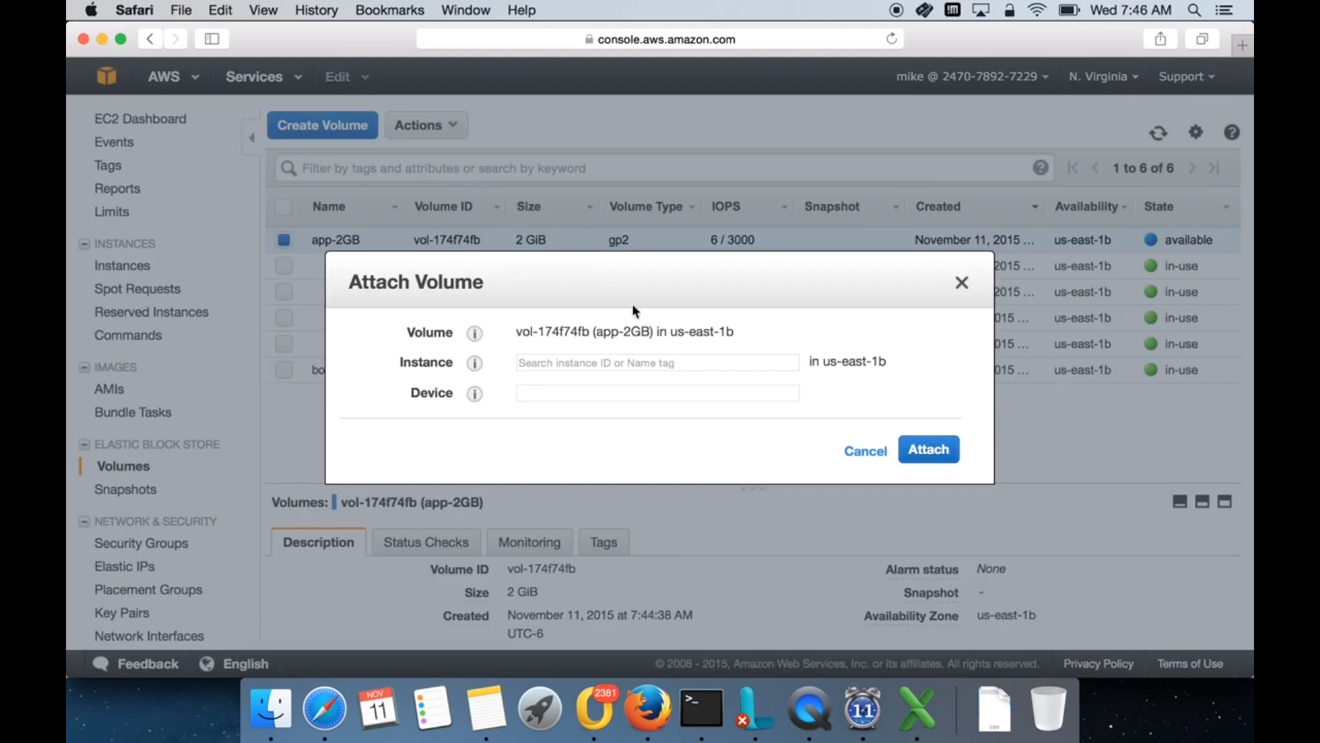
click(644, 363)
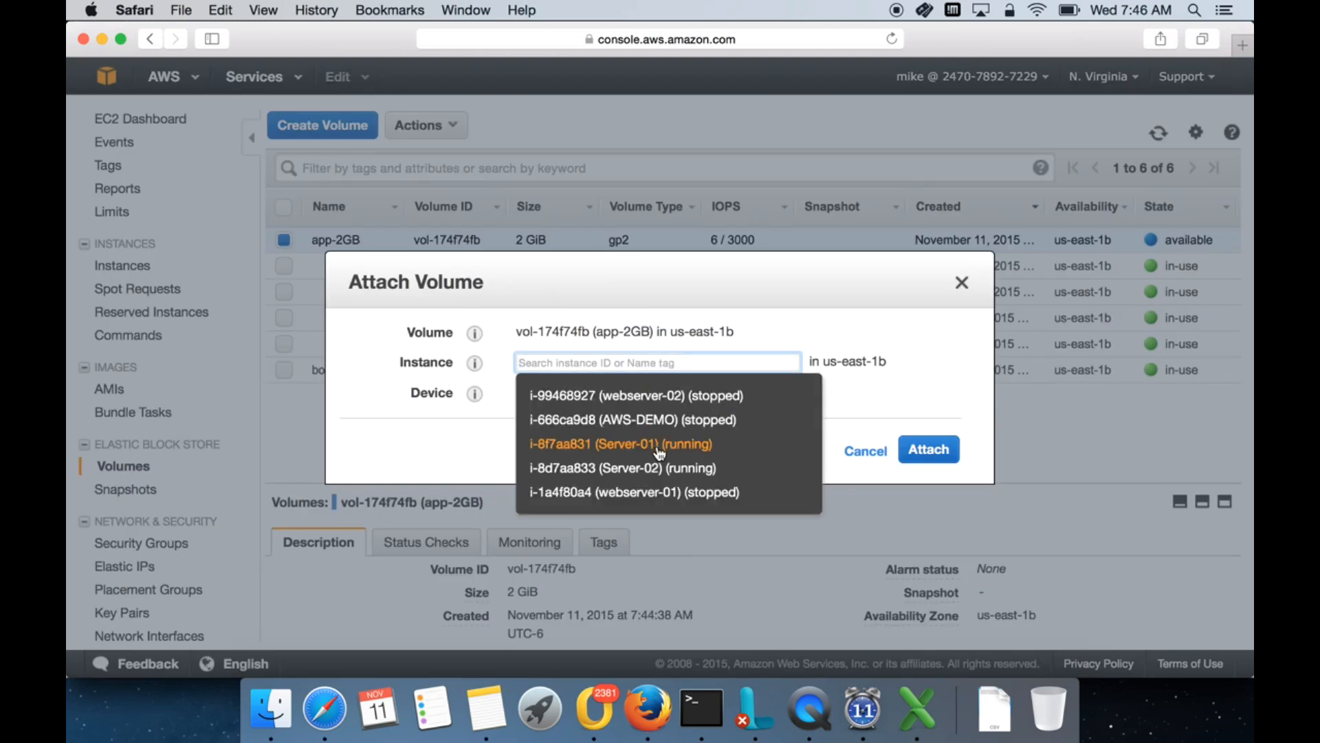
click(657, 446)
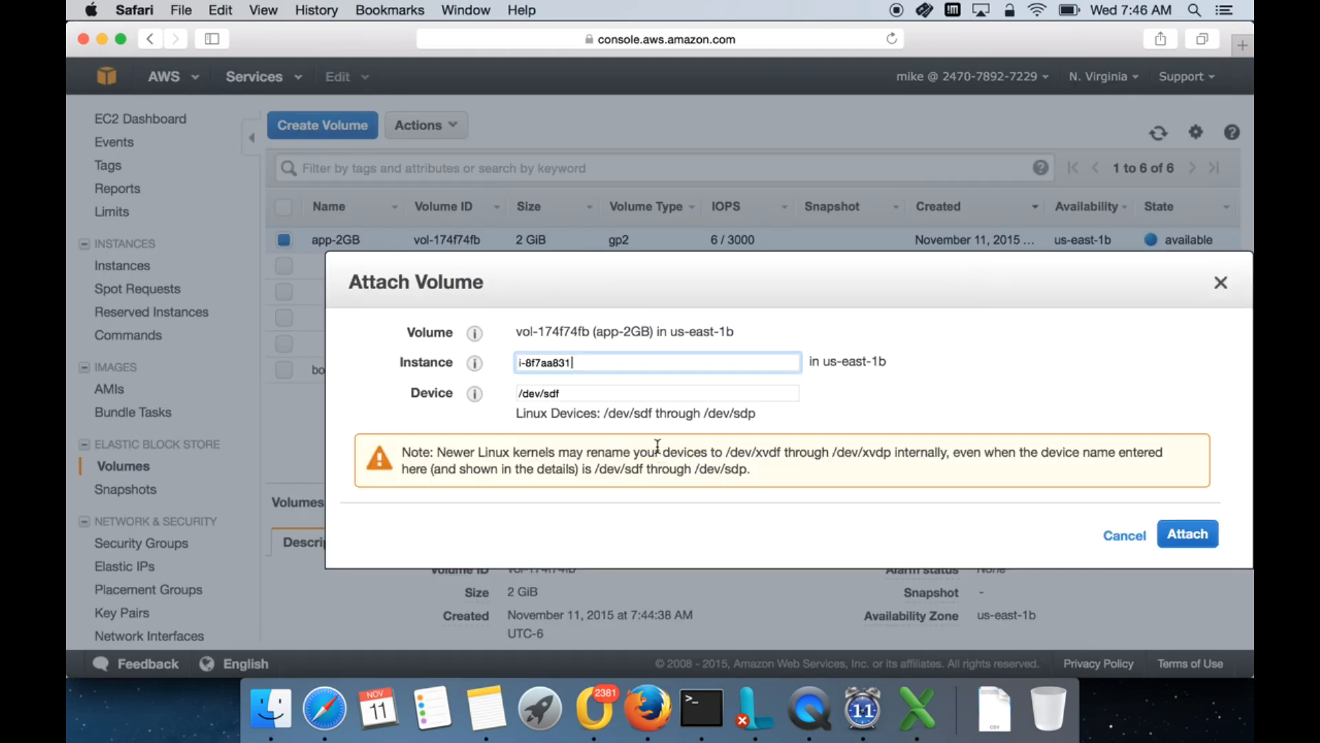
click(580, 393)
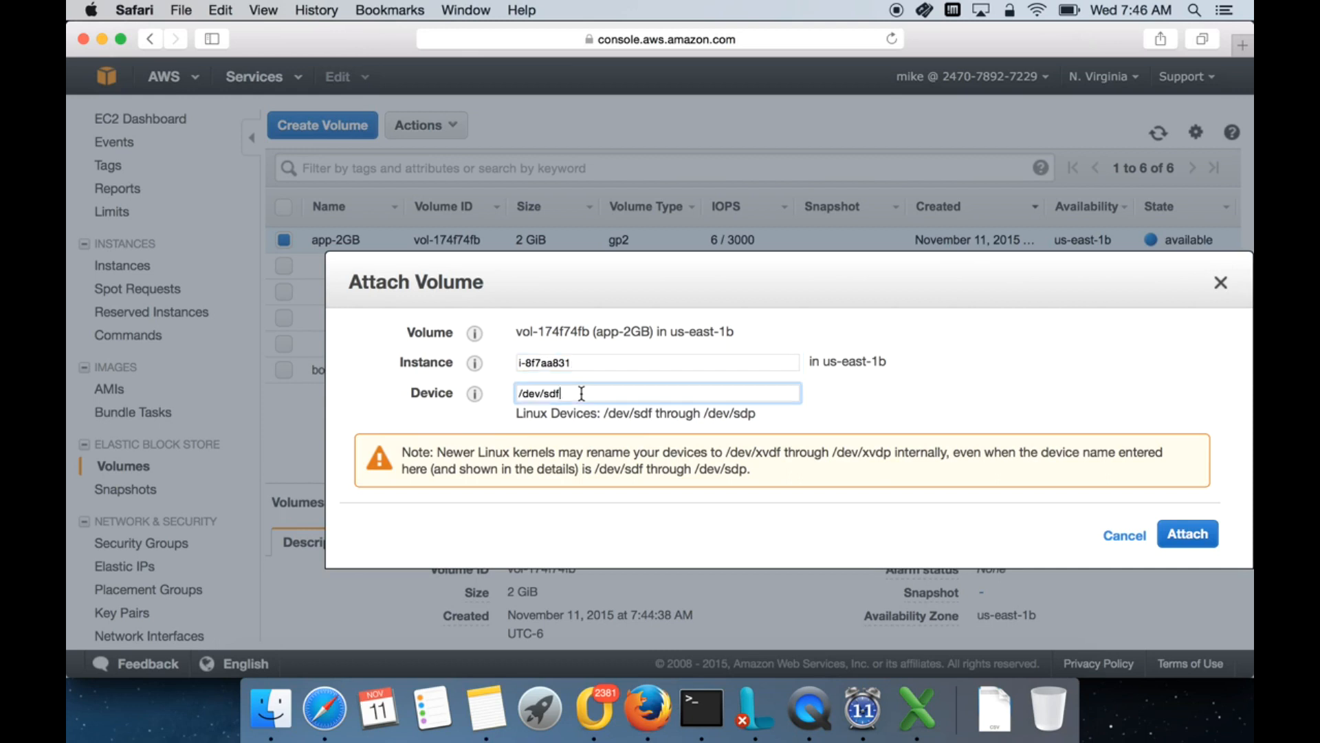
triple_click(550, 393)
click(1198, 542)
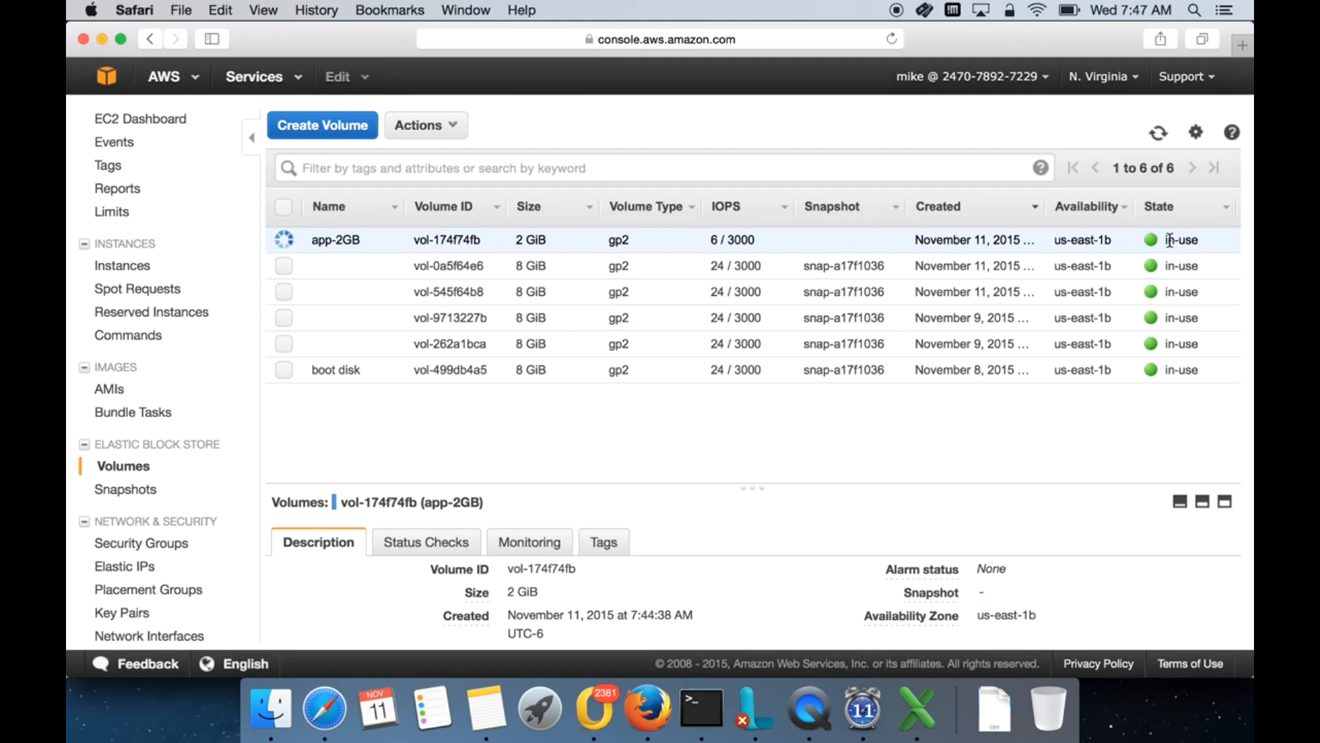
click(1157, 136)
Check the block devices in Server-01's instance description, enlarging the details area to read them
click(134, 268)
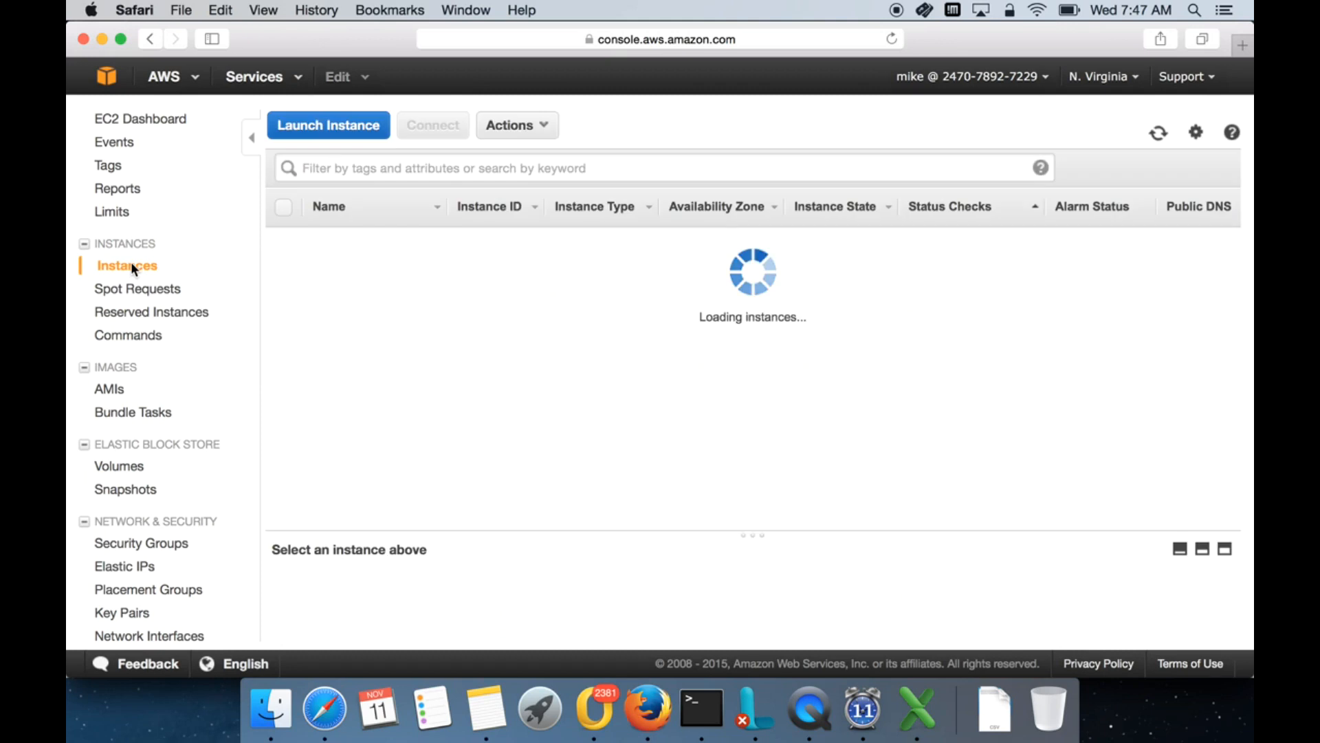
click(349, 317)
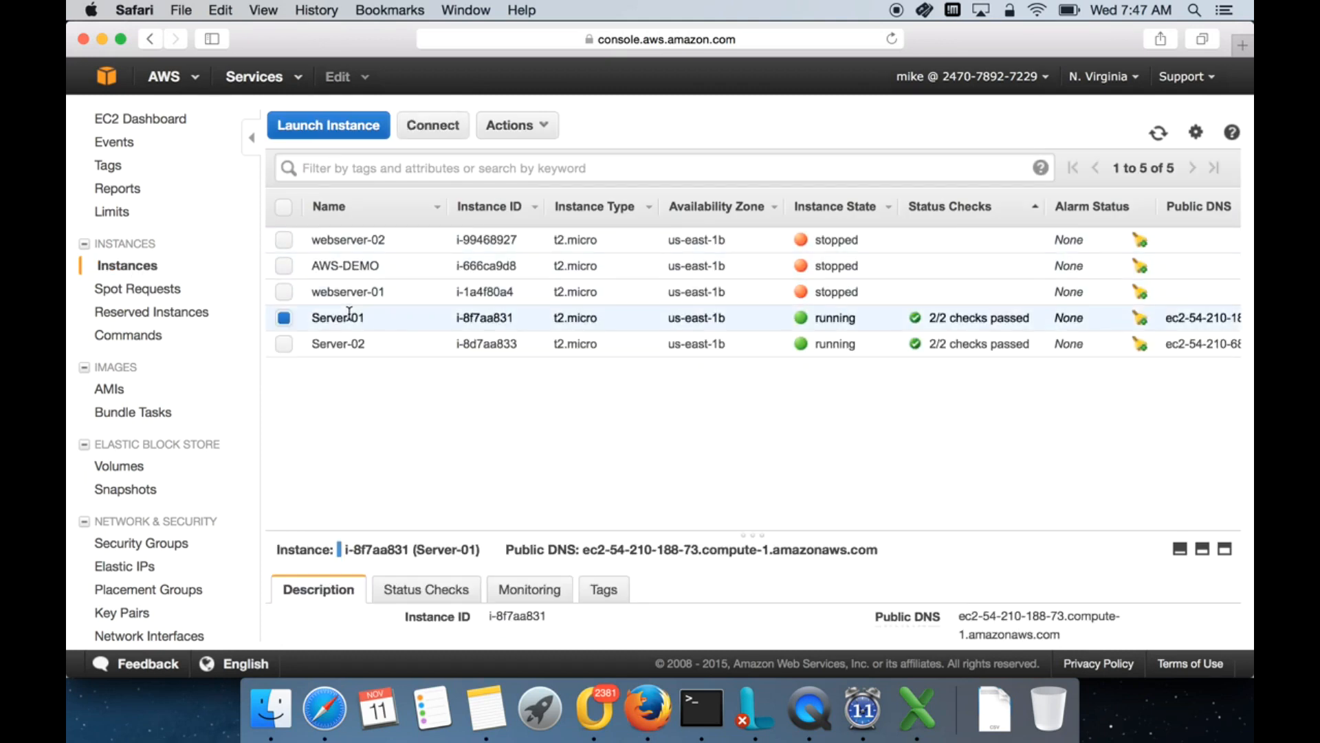
drag(759, 533, 765, 351)
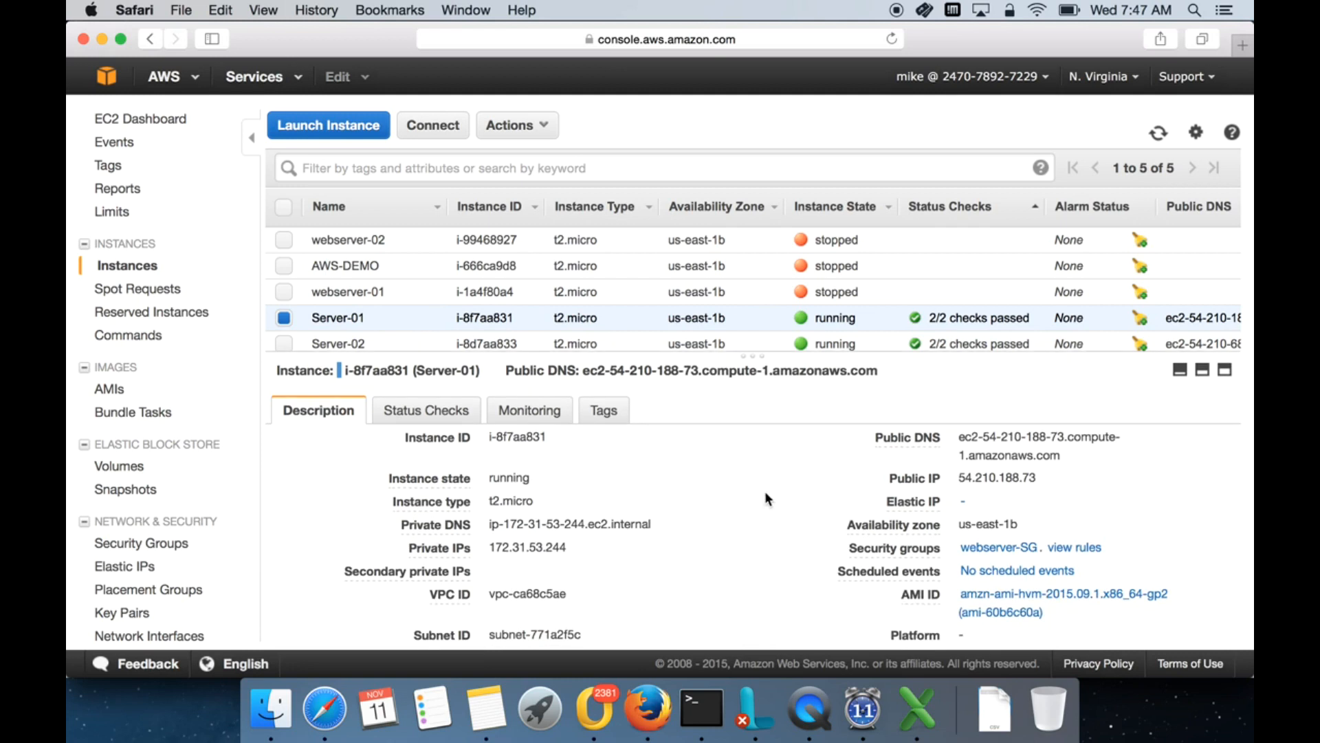
scroll(765, 491, down, 10)
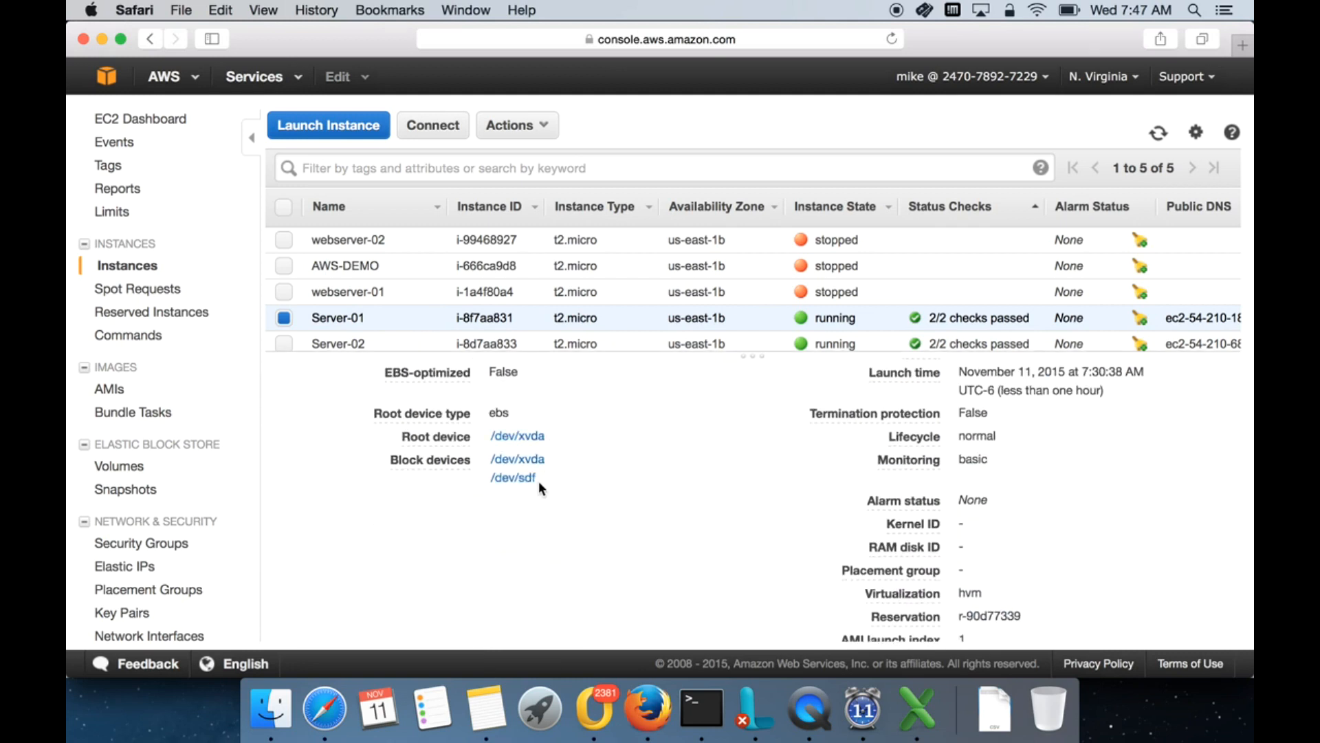
Switch to Terminal, list the server's block devices with lsblk, and examine the name and size of the xvdf disk
click(701, 708)
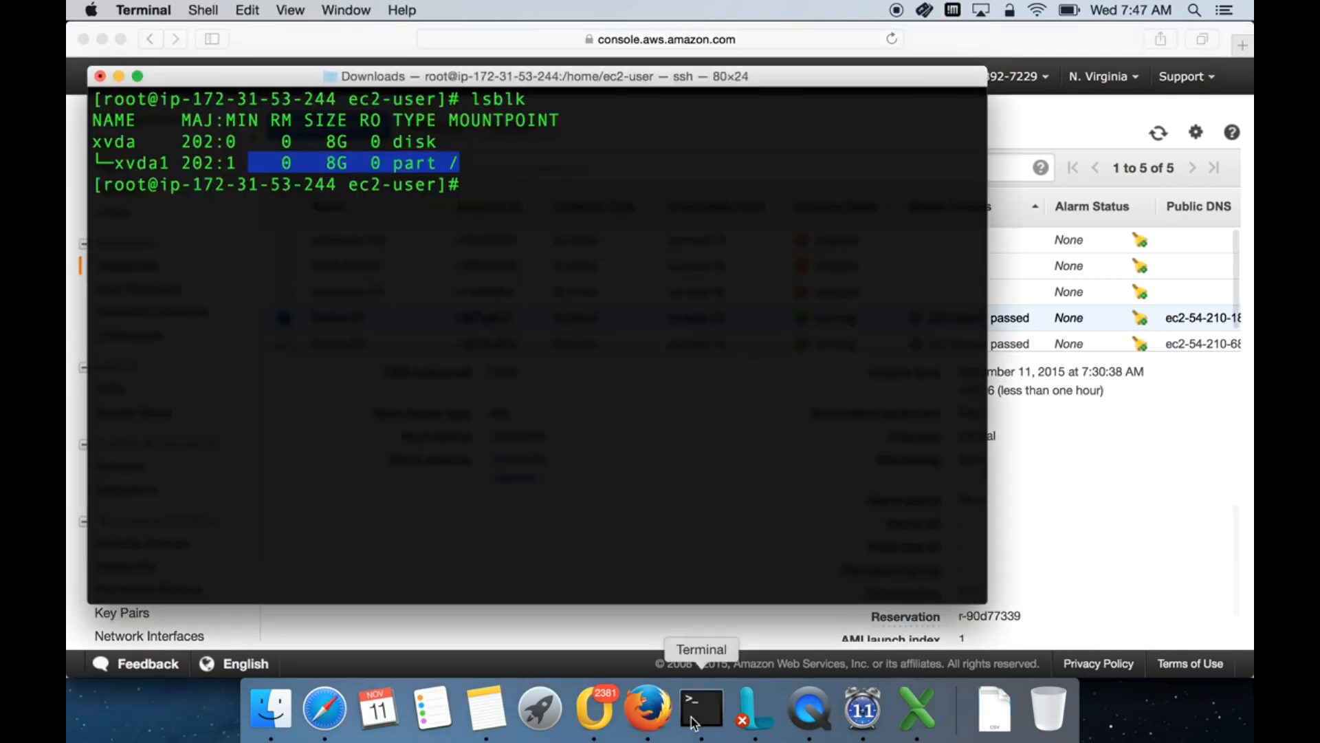
key(Return)
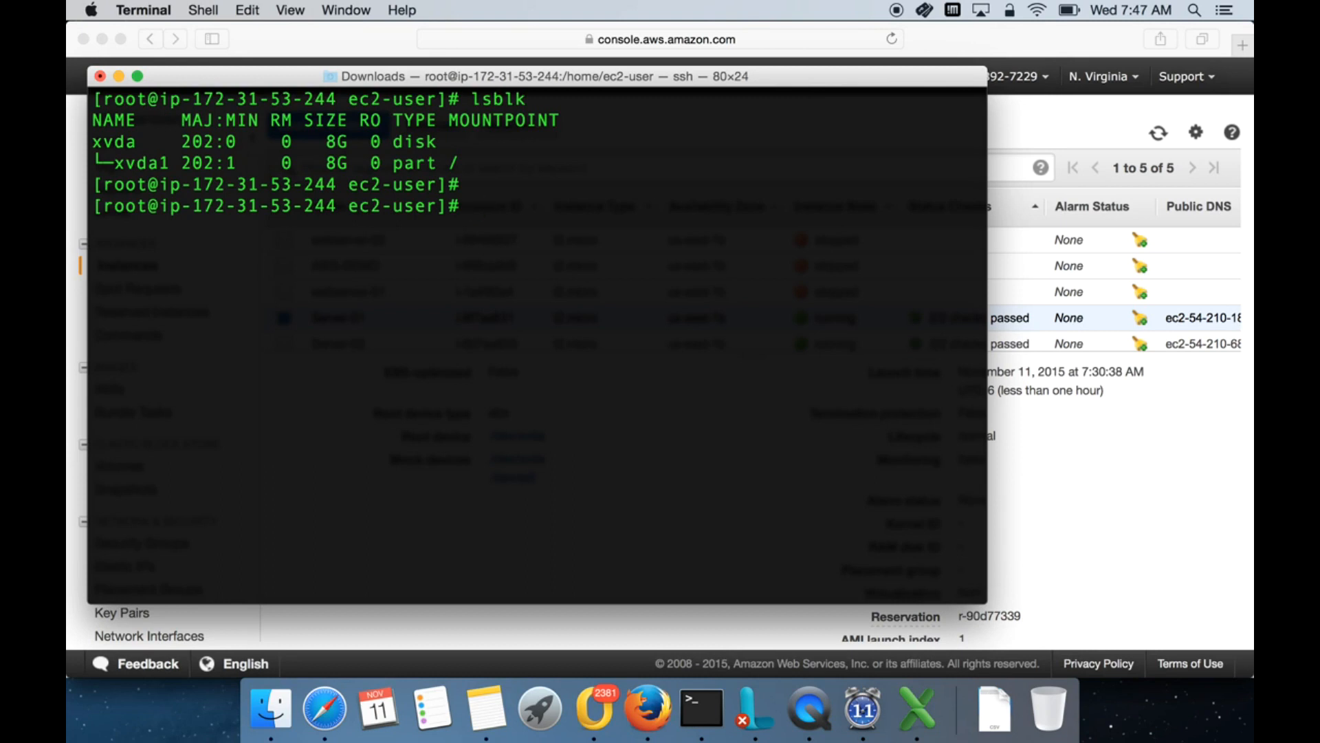
triple_click(487, 100)
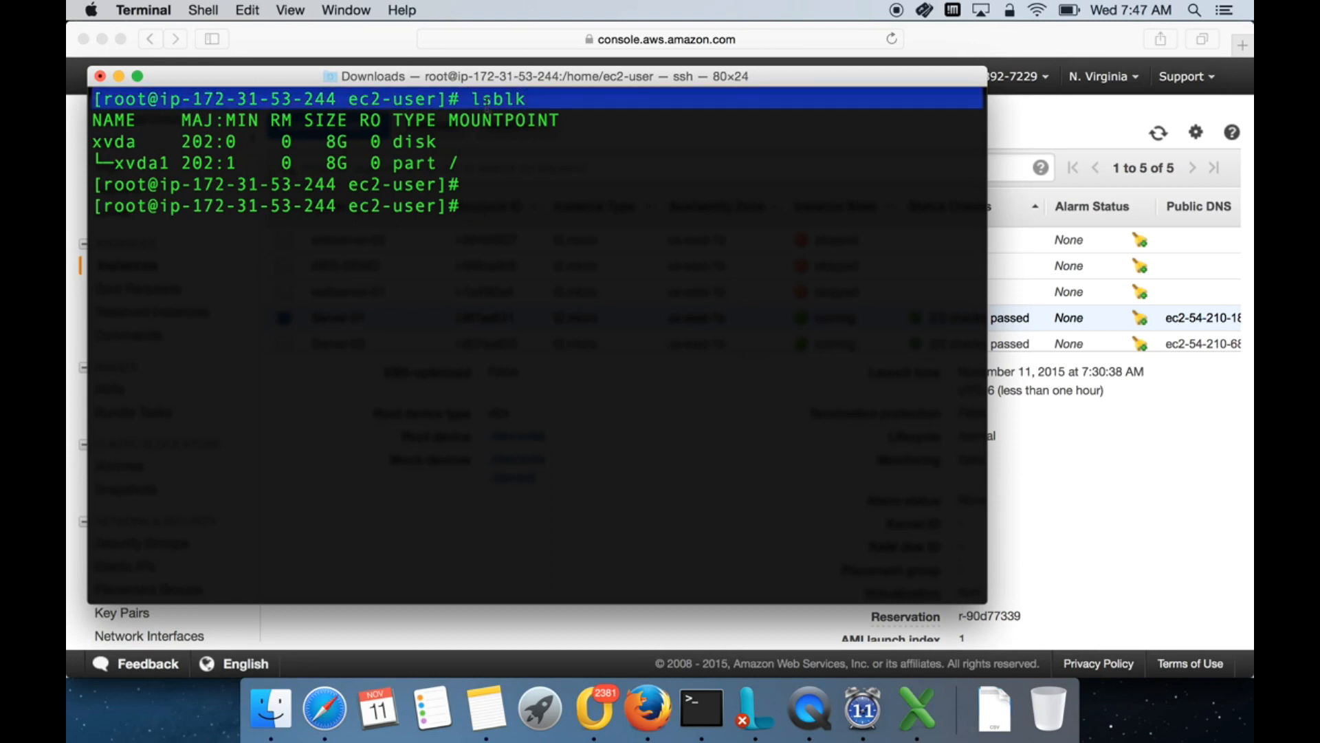
click(487, 103)
text(lsblk)
key(Return)
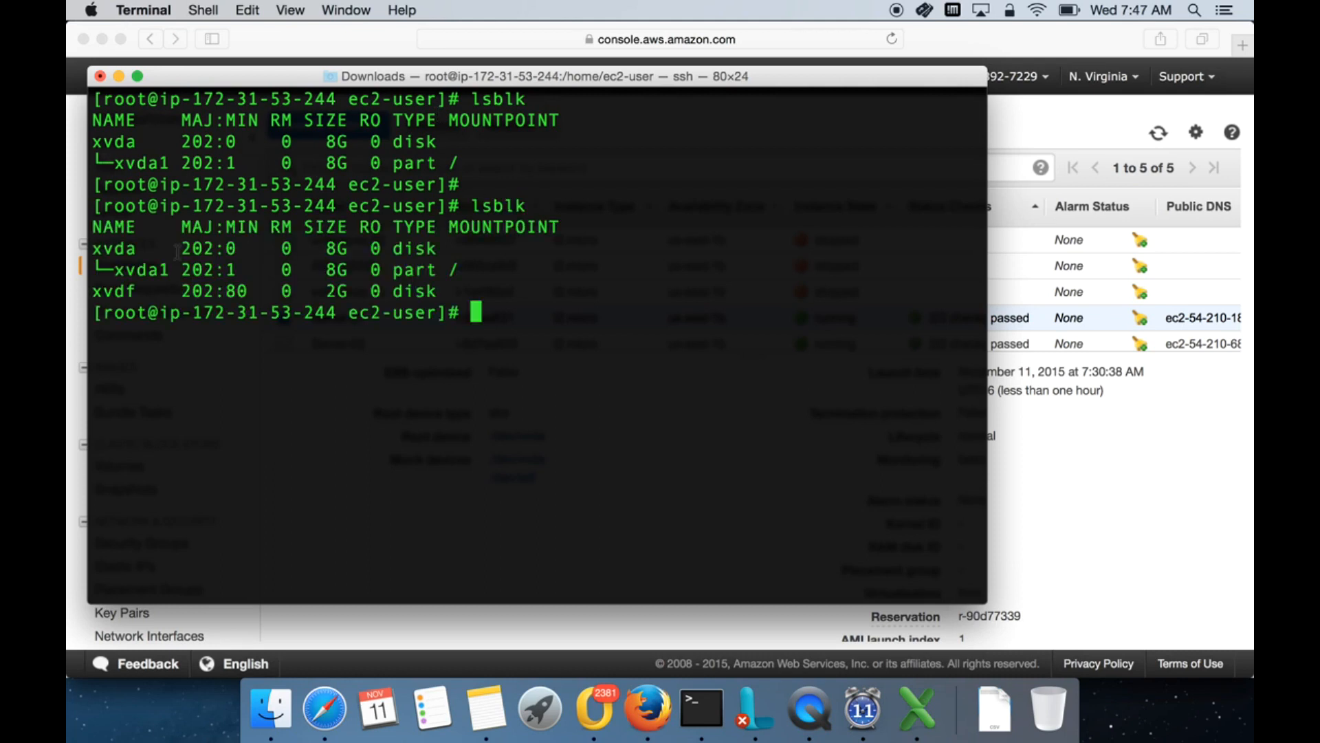
double_click(134, 294)
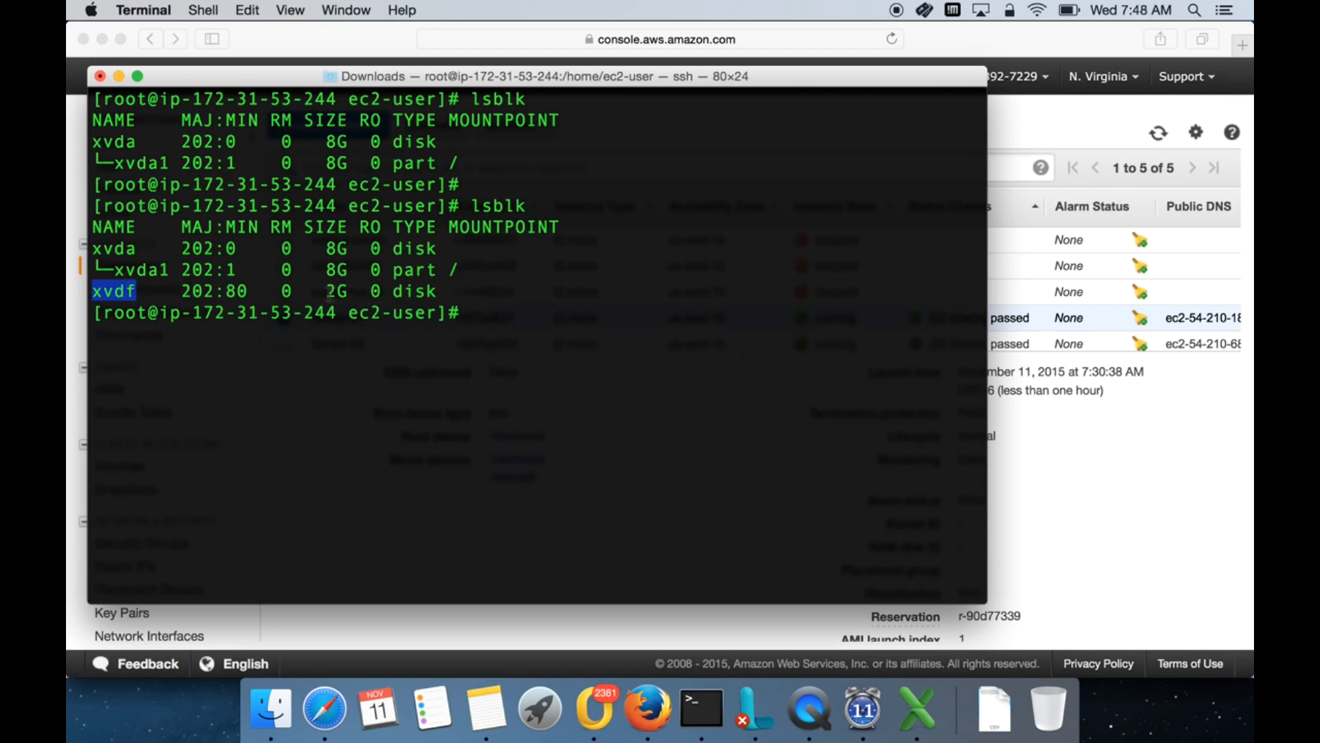
drag(326, 291, 336, 294)
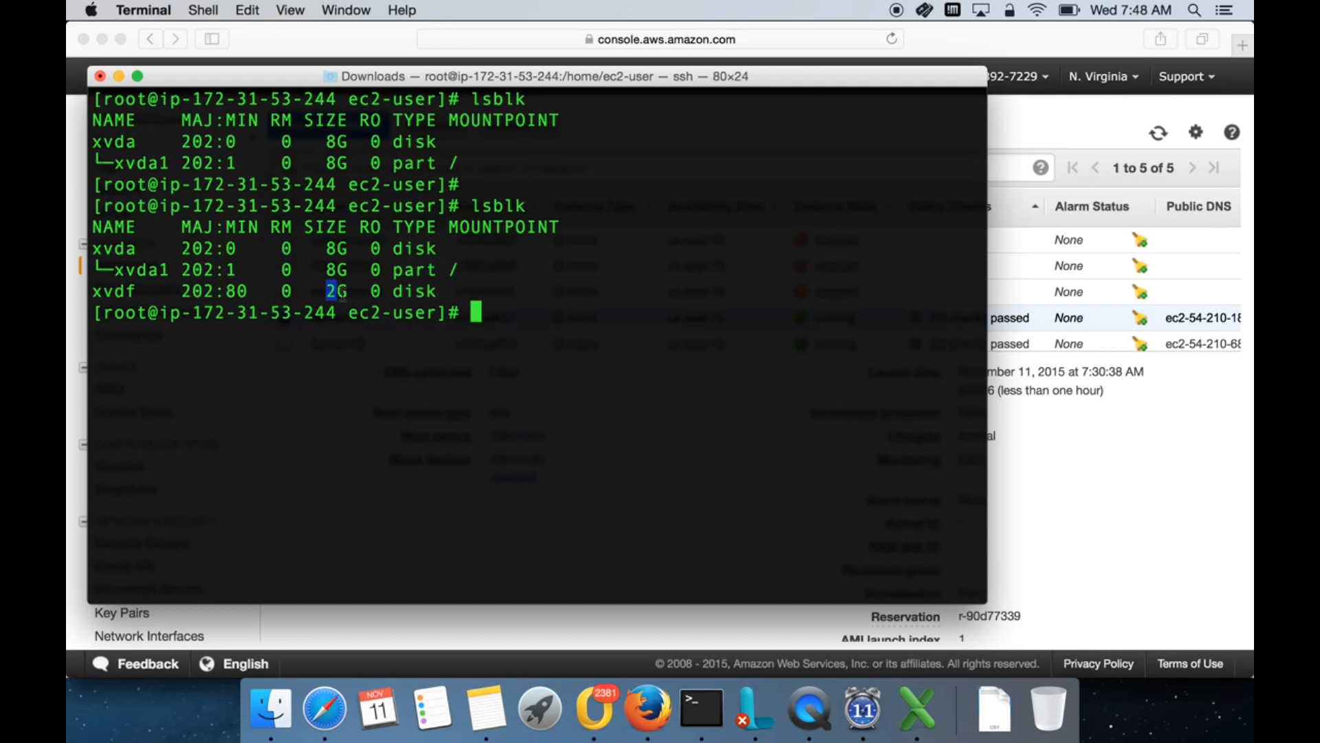
double_click(124, 292)
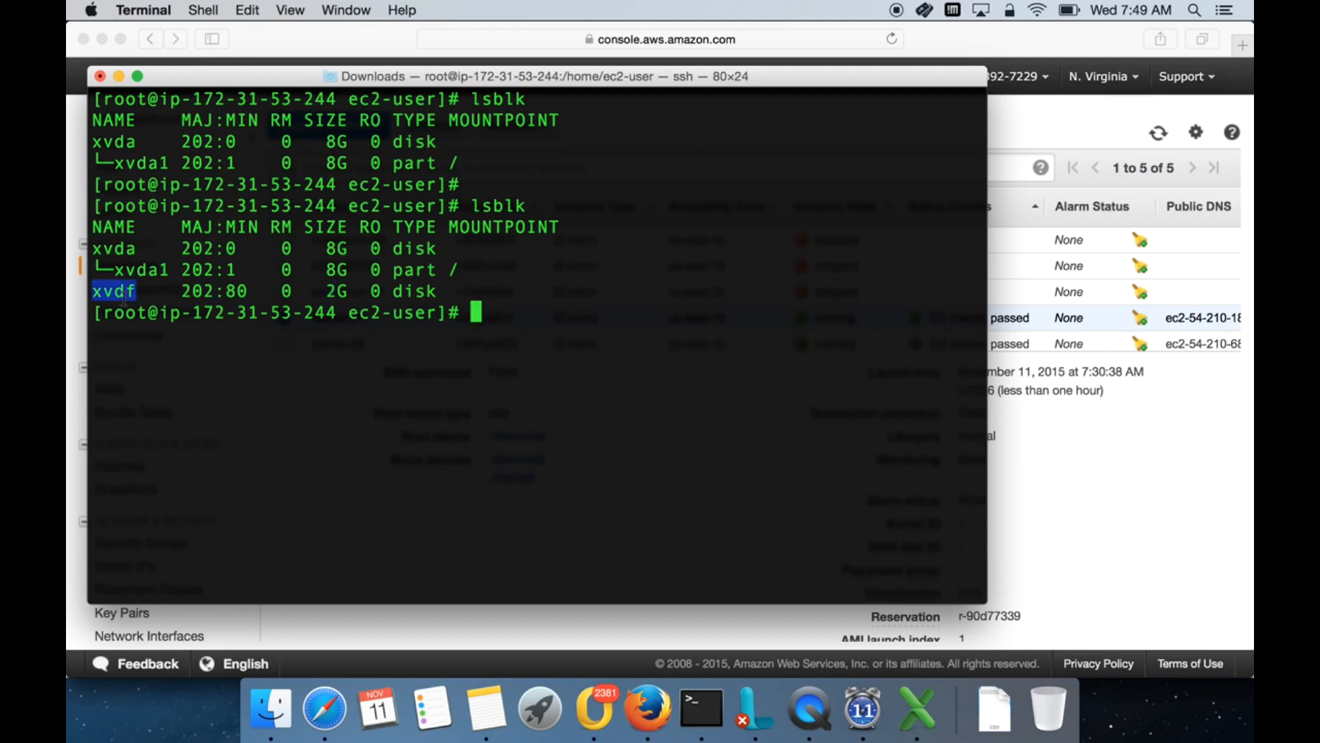
click(454, 417)
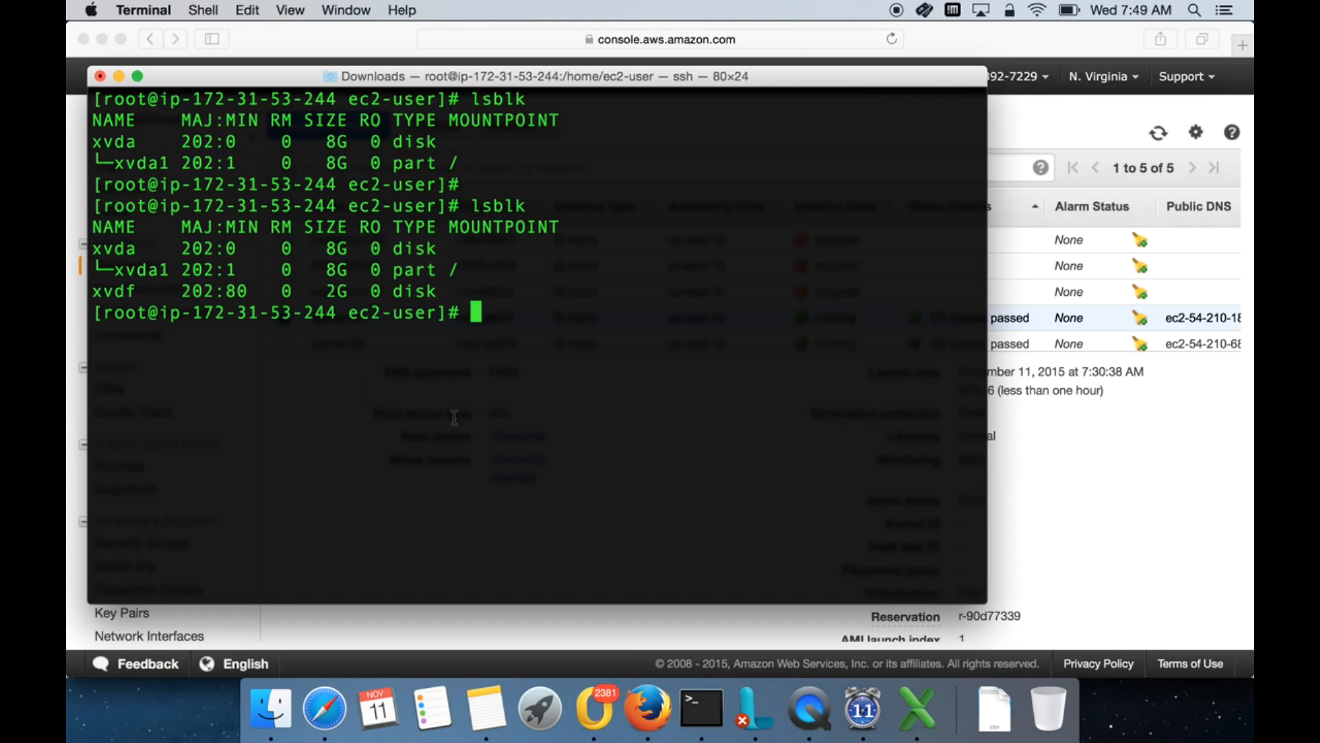
Format /dev/xvdf with an ext4 file system and create the /app directory as its mount point
text(mkfs.ext4 /dev/xvdf)
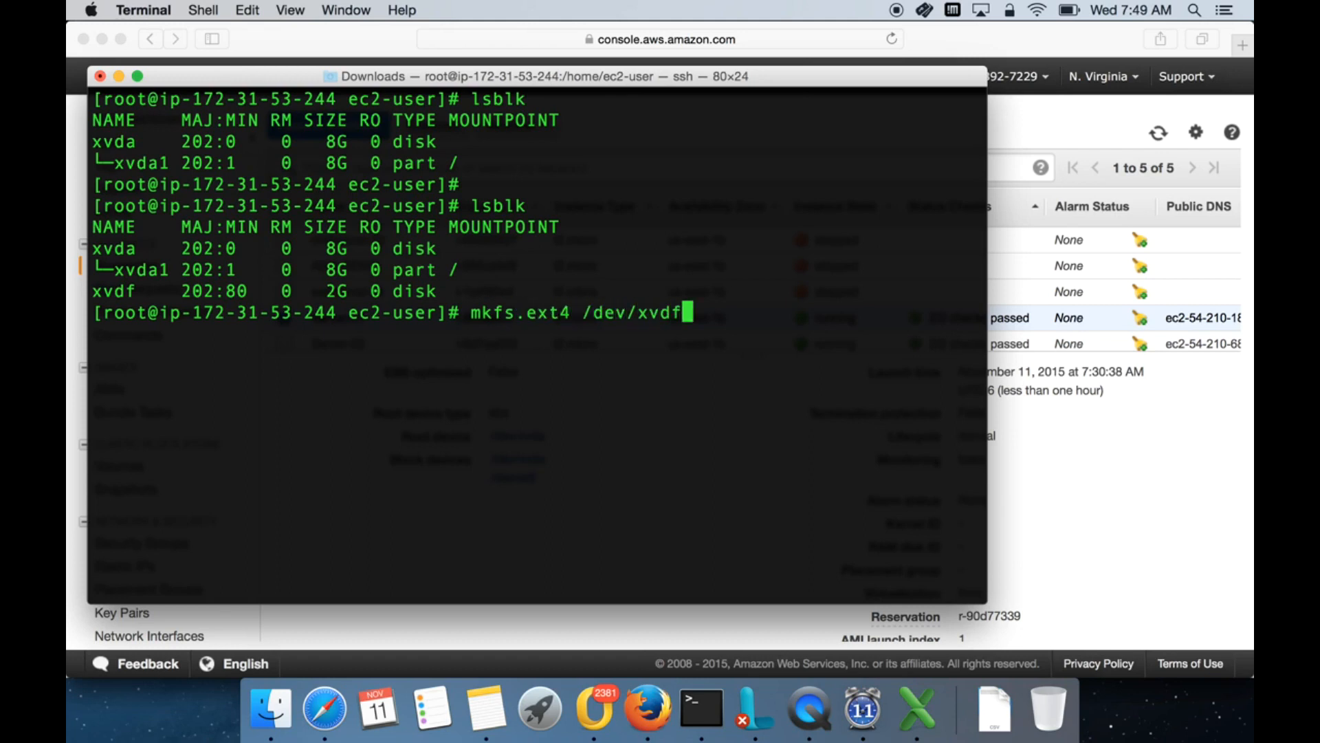
key(Return)
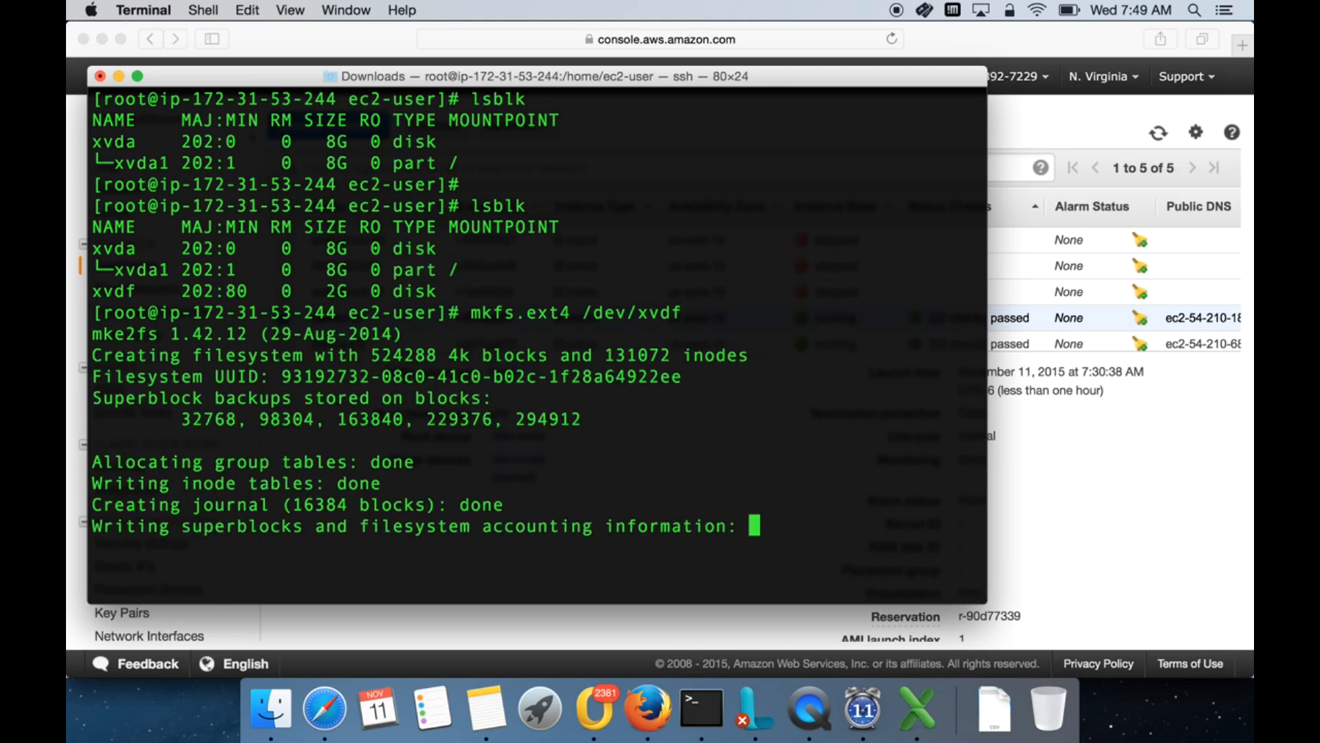
text(mkd)
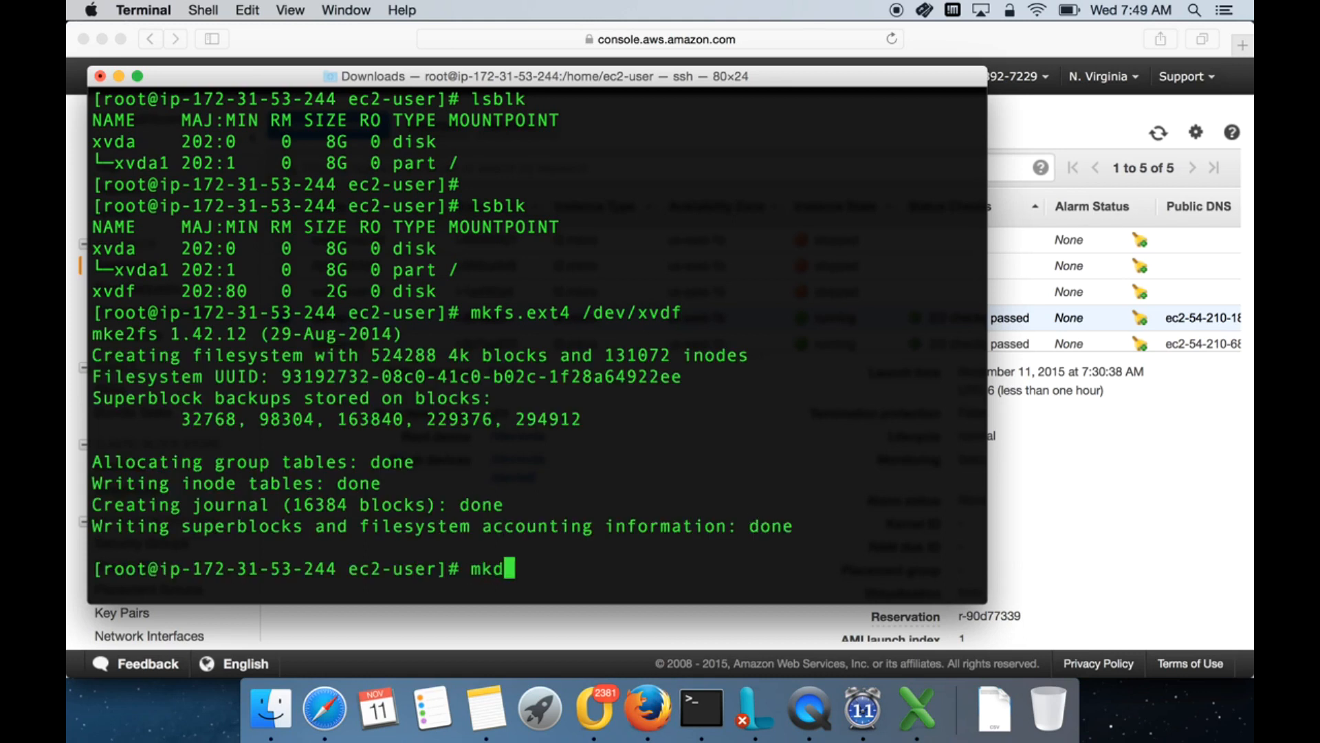
text(ir /app)
key(Return)
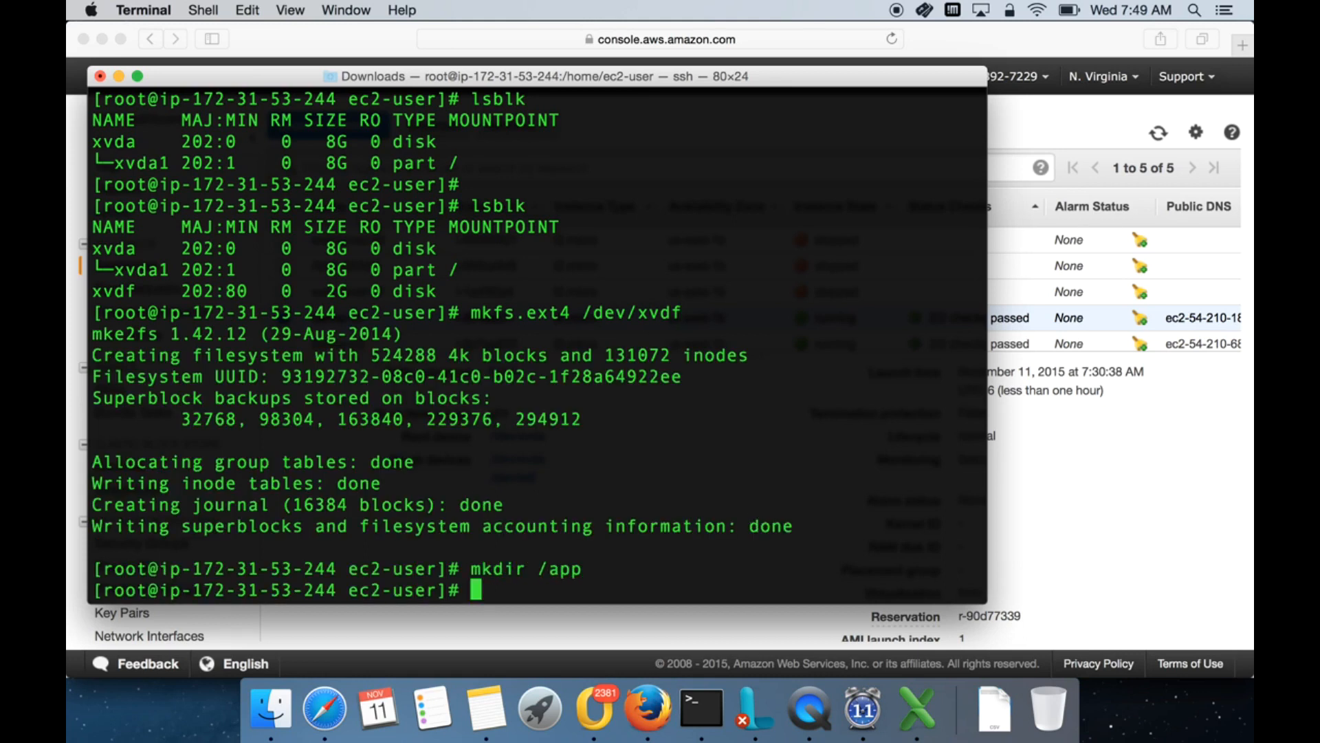
Mount /dev/xvdf on /app as ext4 and list the mounted file systems with df -h
text(mount -t ext4 /dev/xc)
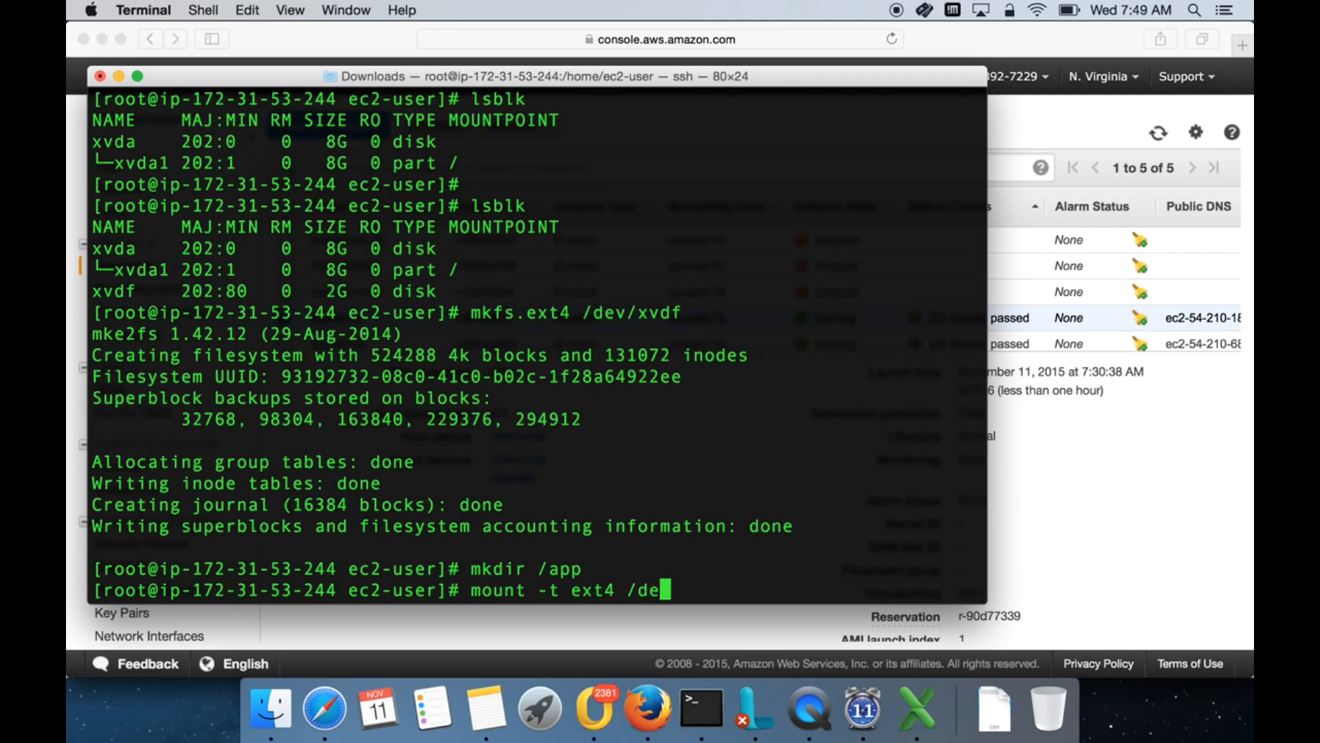
key(BackSpace)
text(vdf)
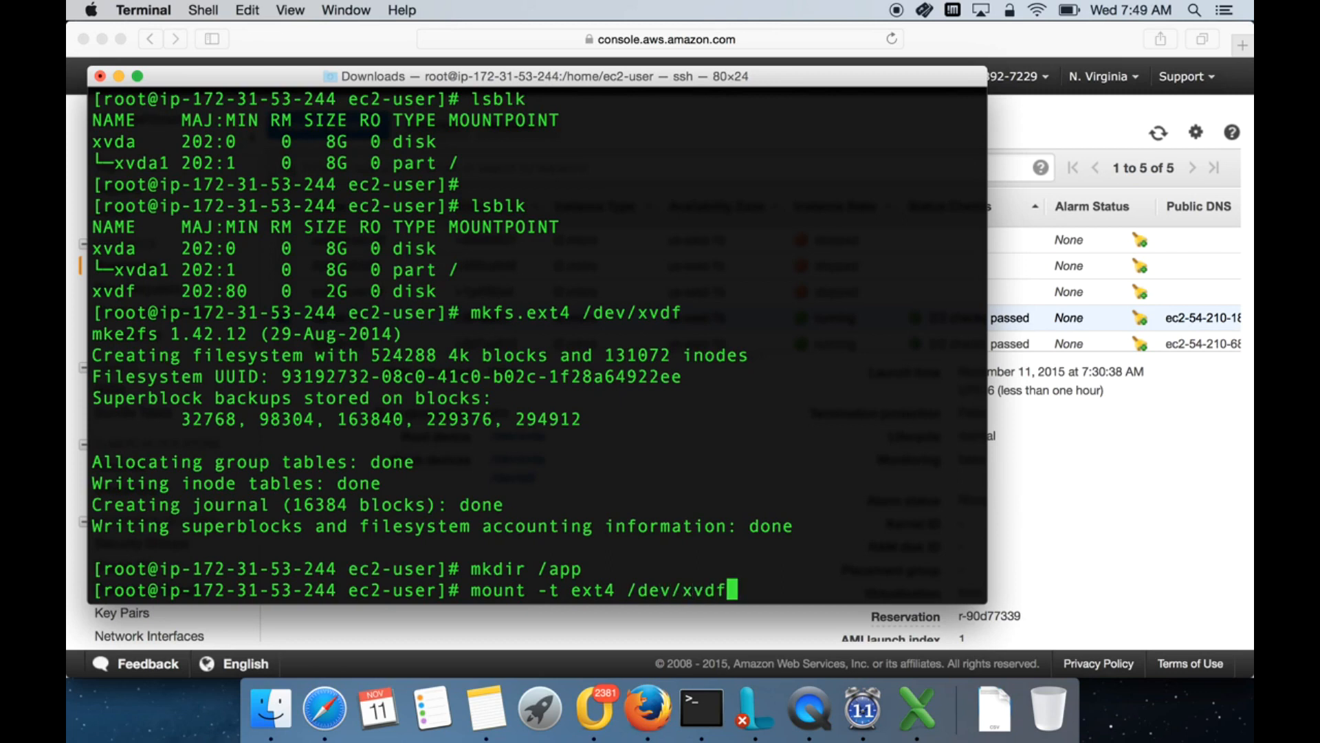
text( /app)
key(Return)
text(df -h)
key(Return)
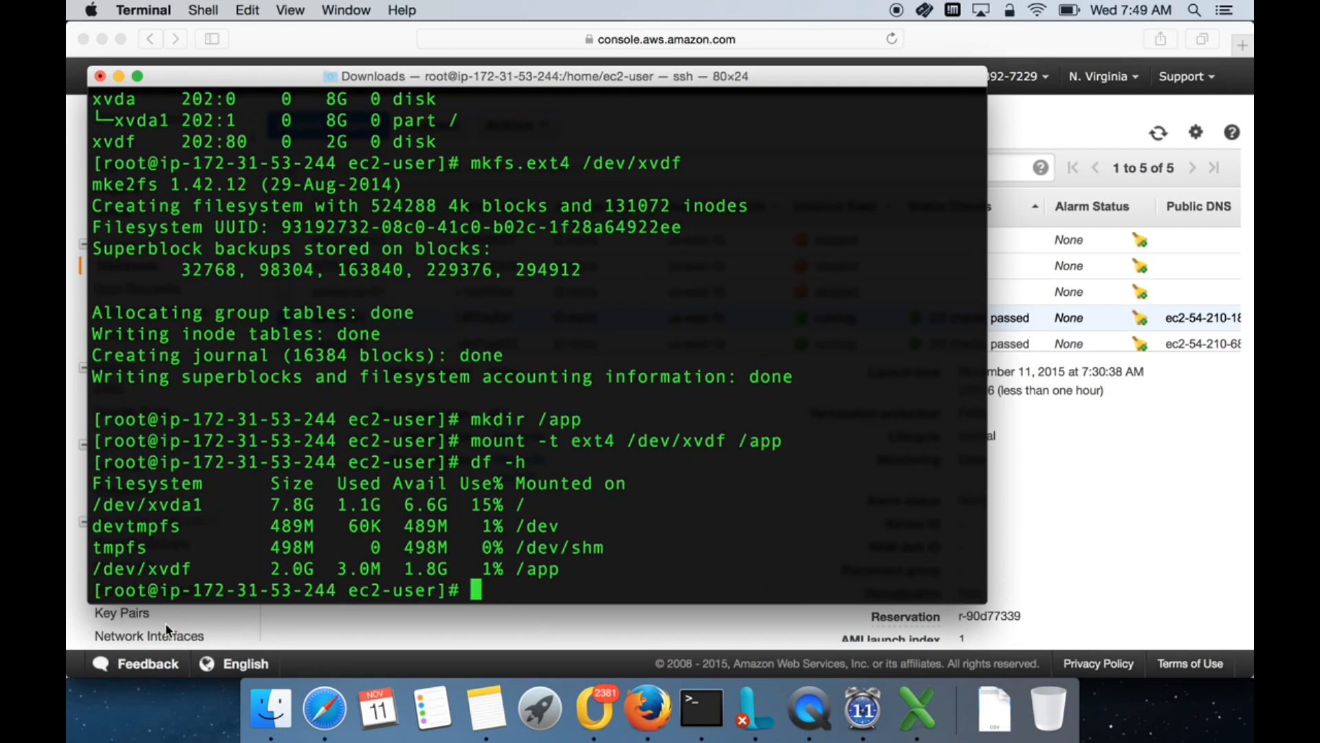
Check the /dev/xvdf entry in the file system list, then change to /app and create empty files a, b, c and d
text(df)
key(BackSpace)
key(BackSpace)
triple_click(186, 568)
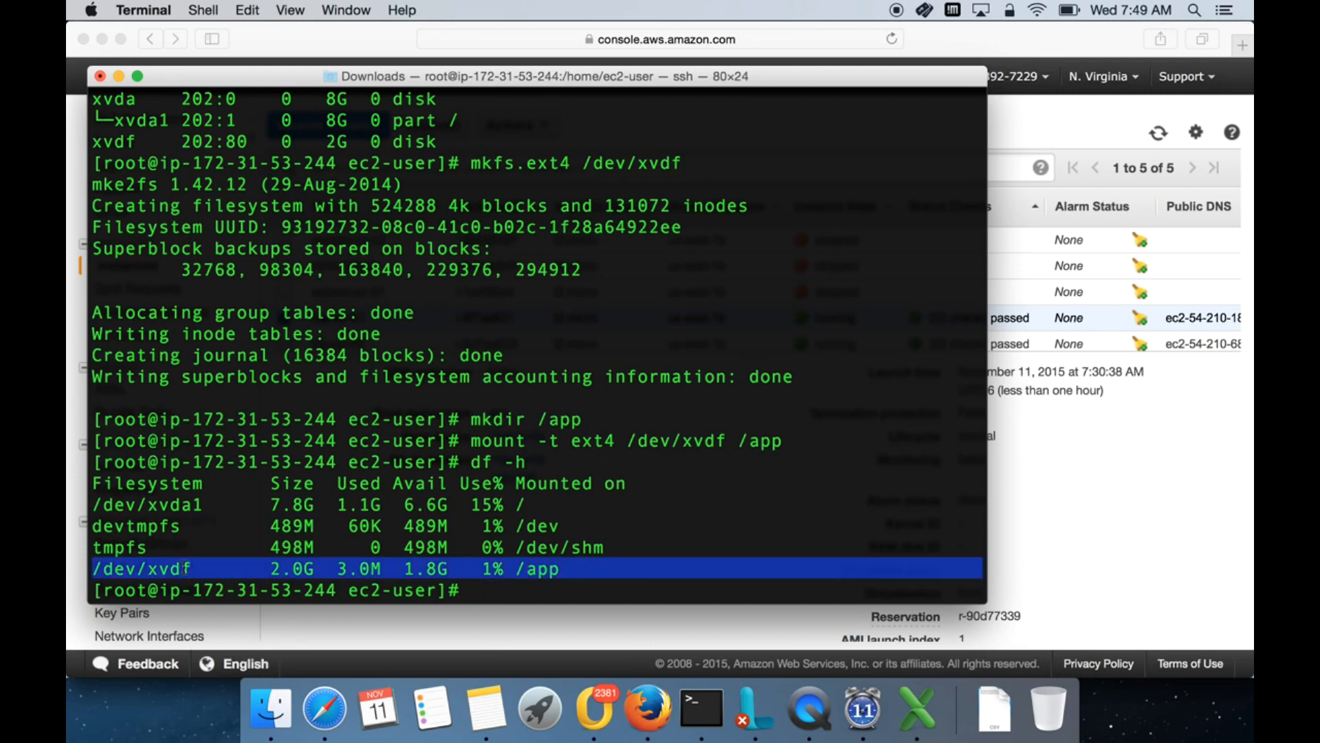
click(551, 580)
text(cd)
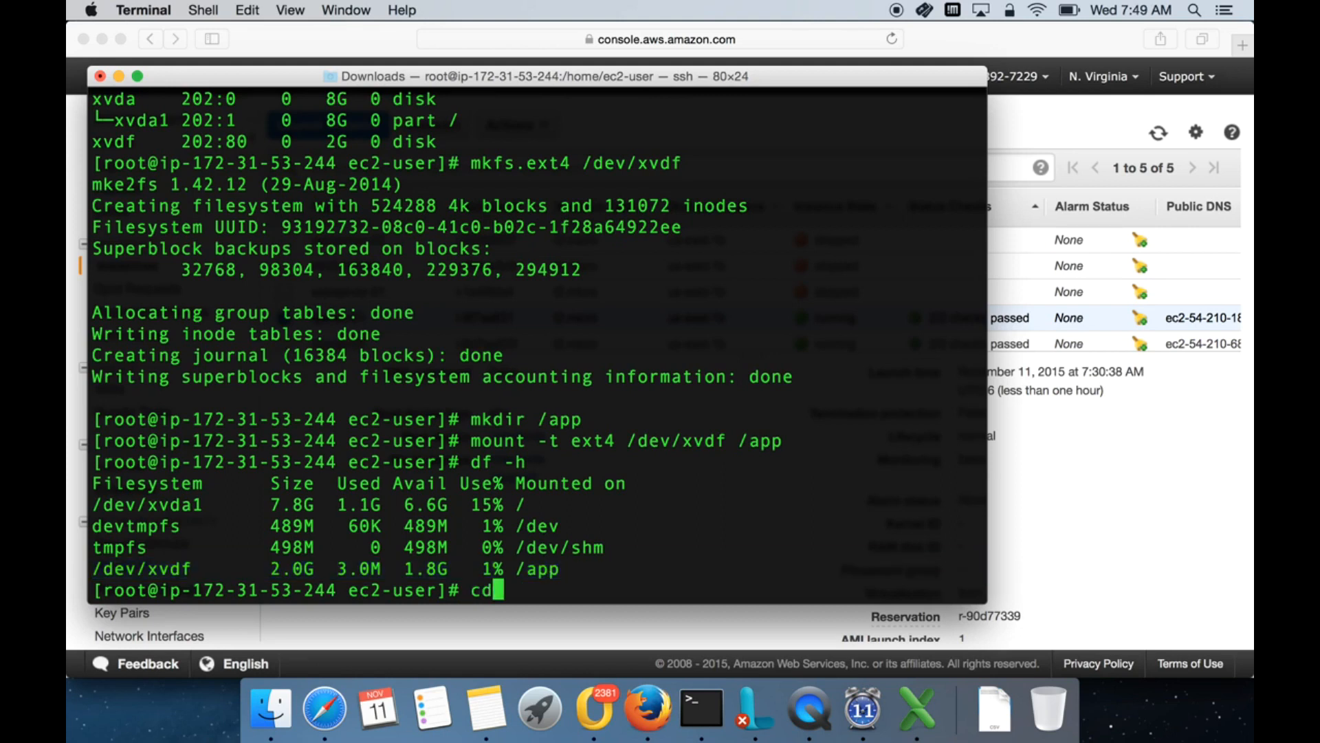
text( /app)
key(Return)
text(touch a)
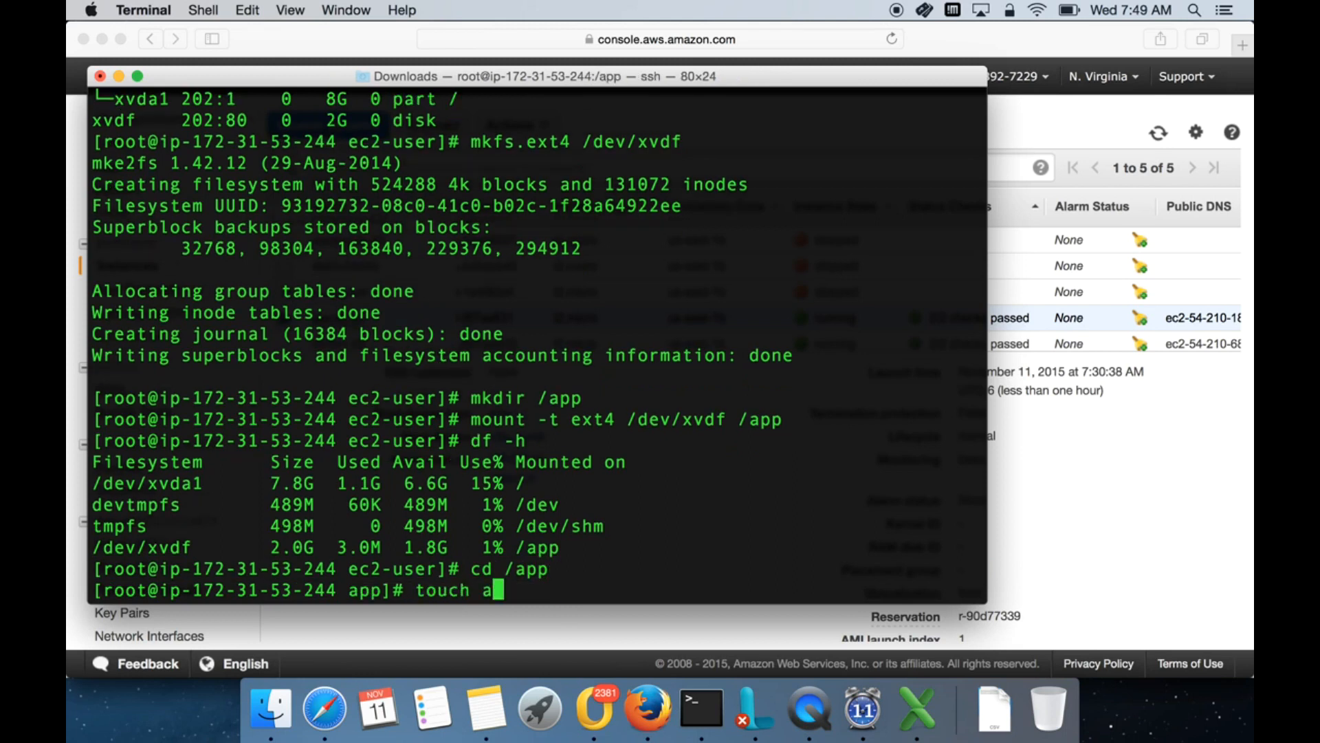
text( b c d)
key(Return)
List the contents of /app in long format with ls -ltr
text(l s)
key(BackSpace)
key(BackSpace)
text(s -ltr)
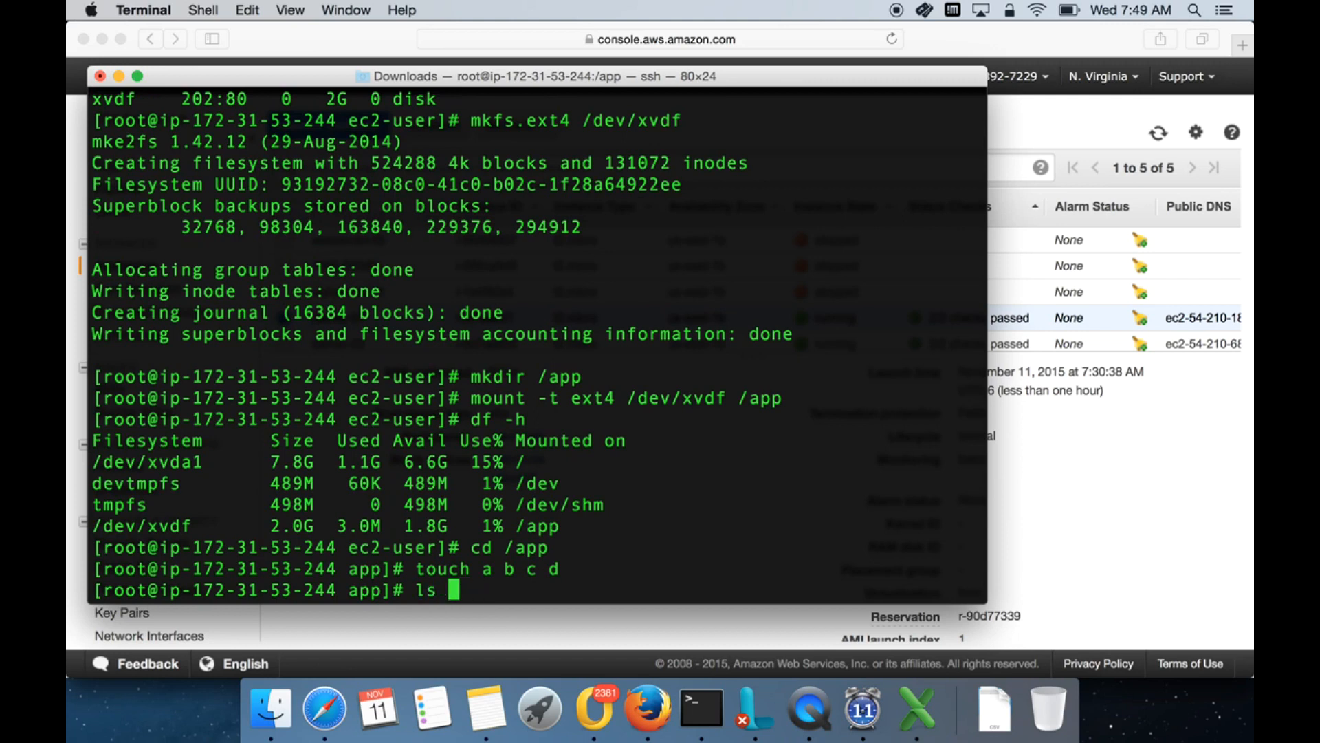
key(Return)
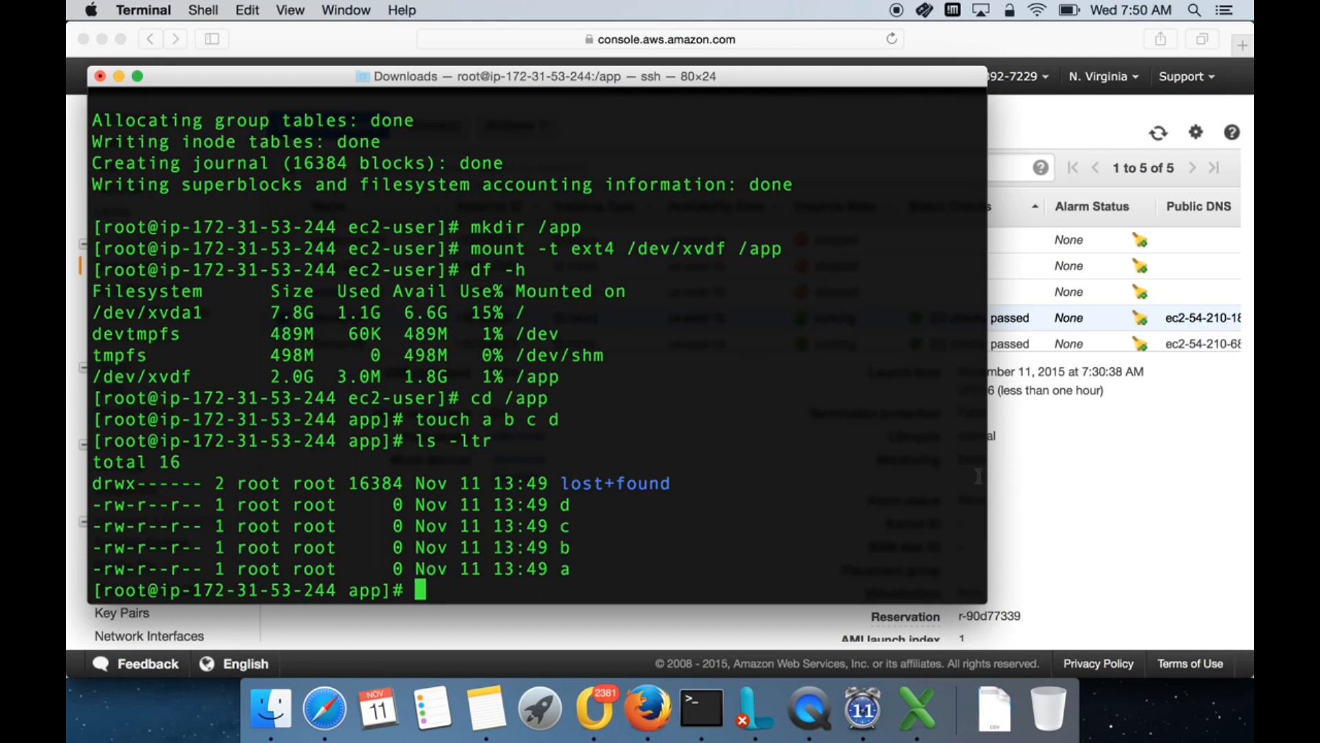
Switch to the EC2 console in Safari and open the EBS volume attached to Server-01 as /dev/sdf
click(1071, 497)
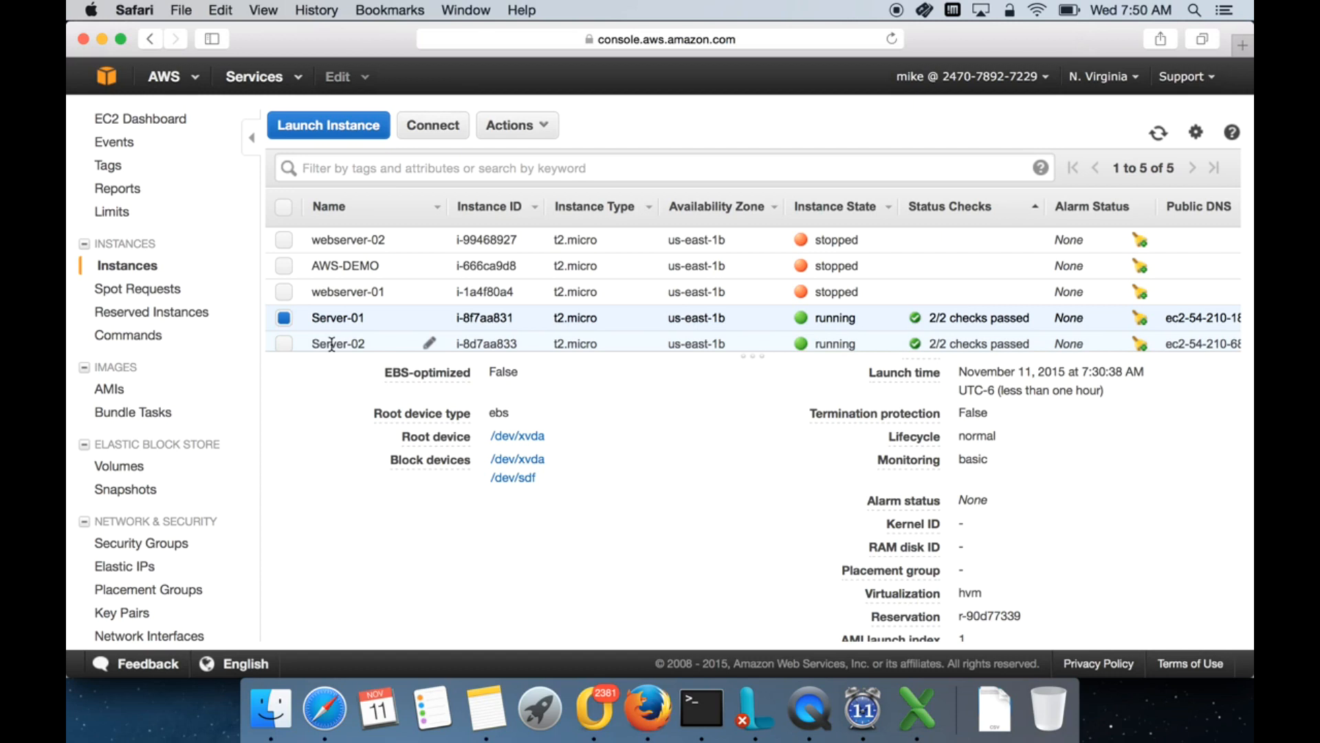
click(512, 481)
mouse_move(529, 484)
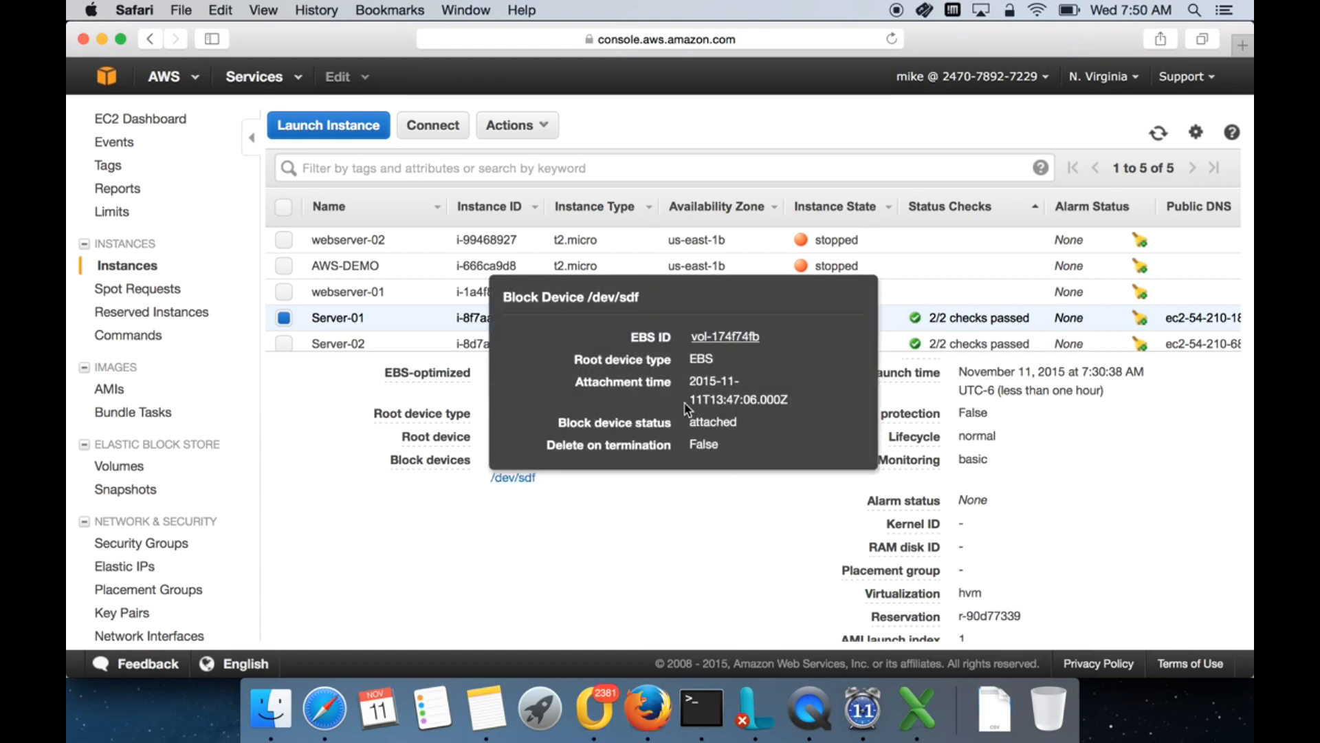
click(727, 340)
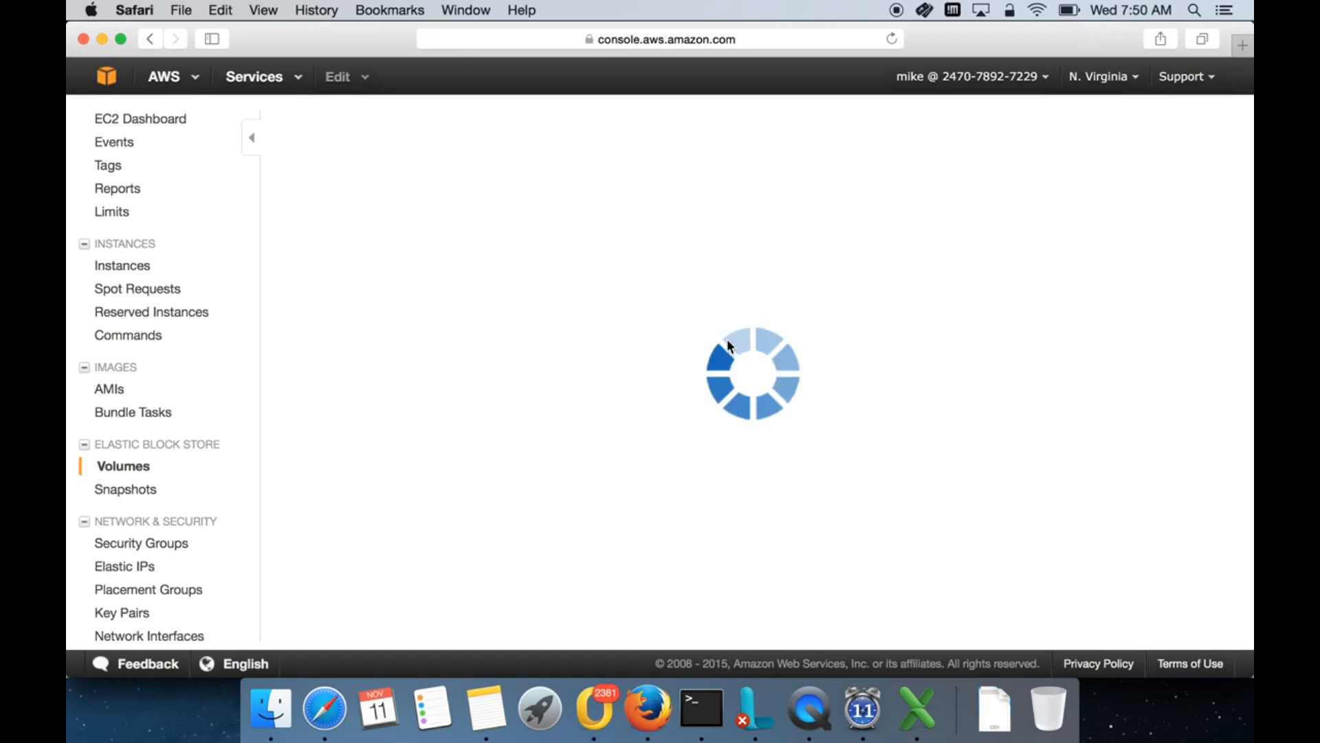
Create a snapshot of the app-2GB volume named 2gb-app-snap
click(453, 128)
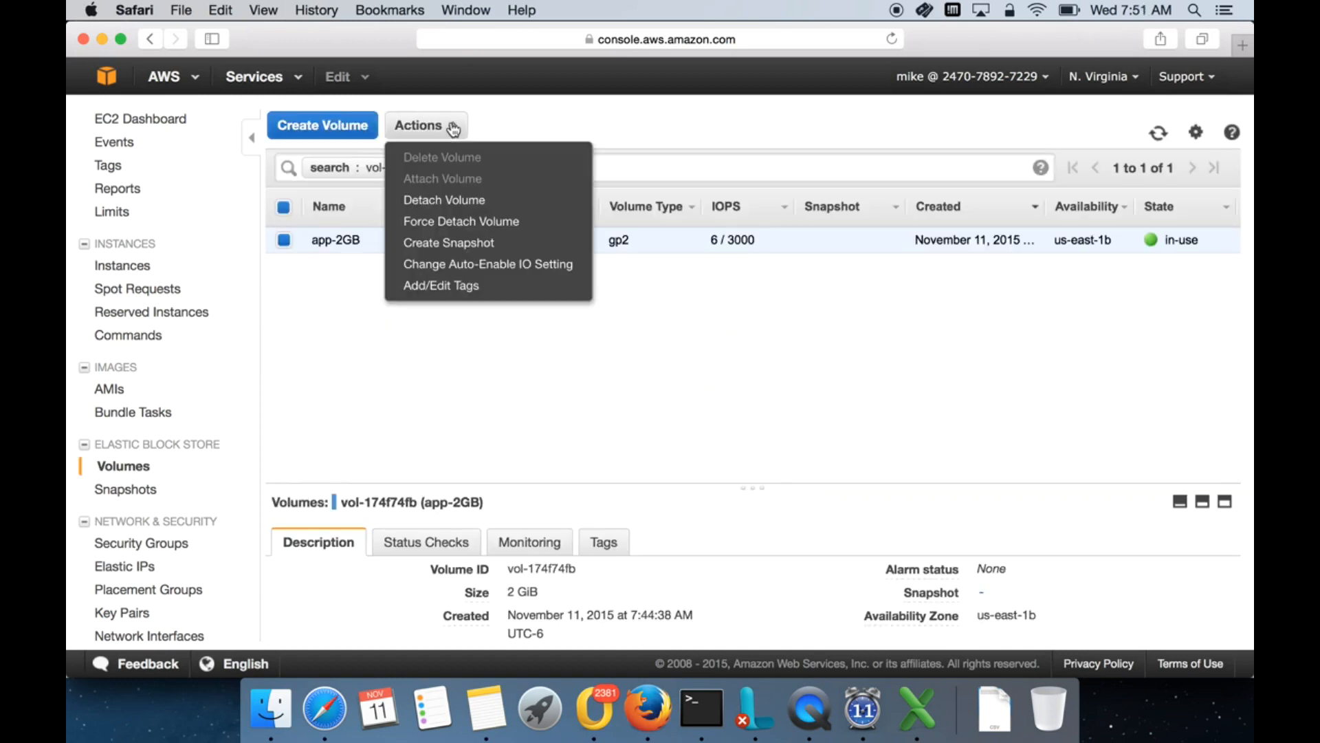
click(476, 244)
click(589, 345)
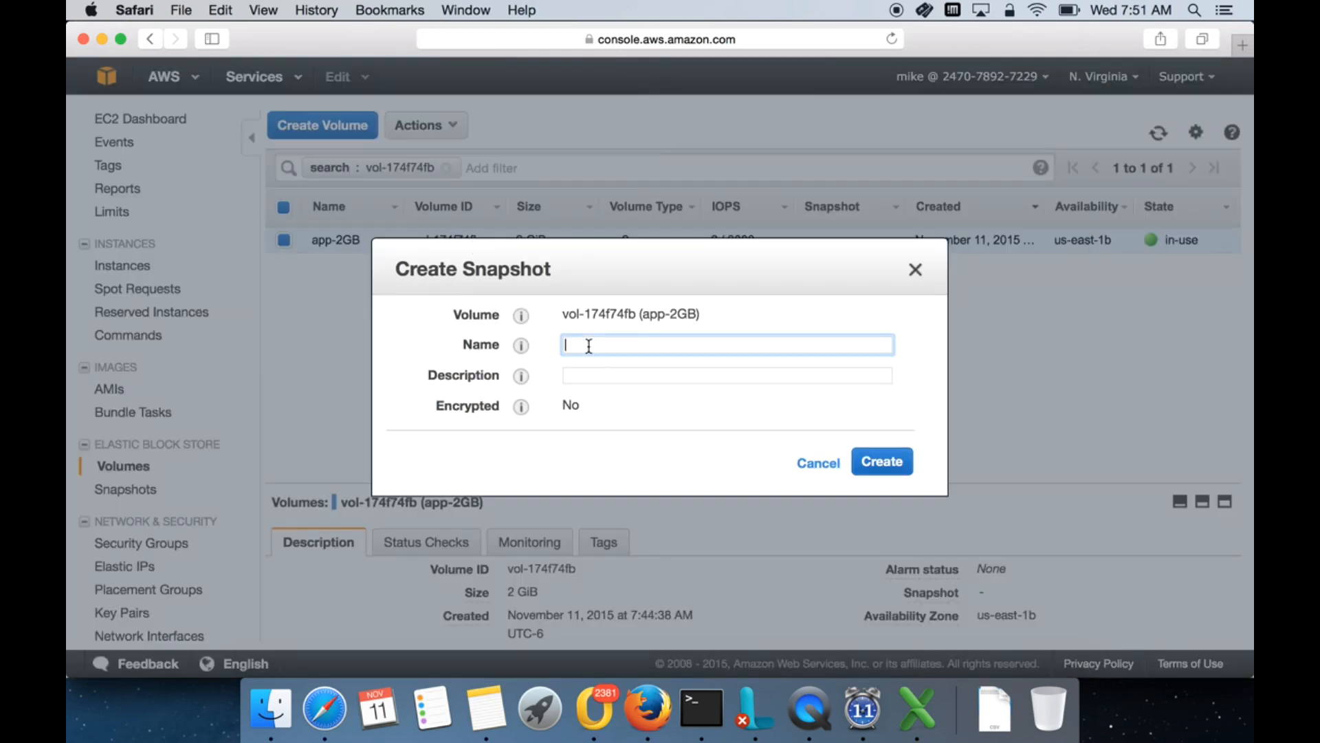
text(2g)
text(b-app-)
text(sn)
key(BackSpace)
text(nap)
click(880, 462)
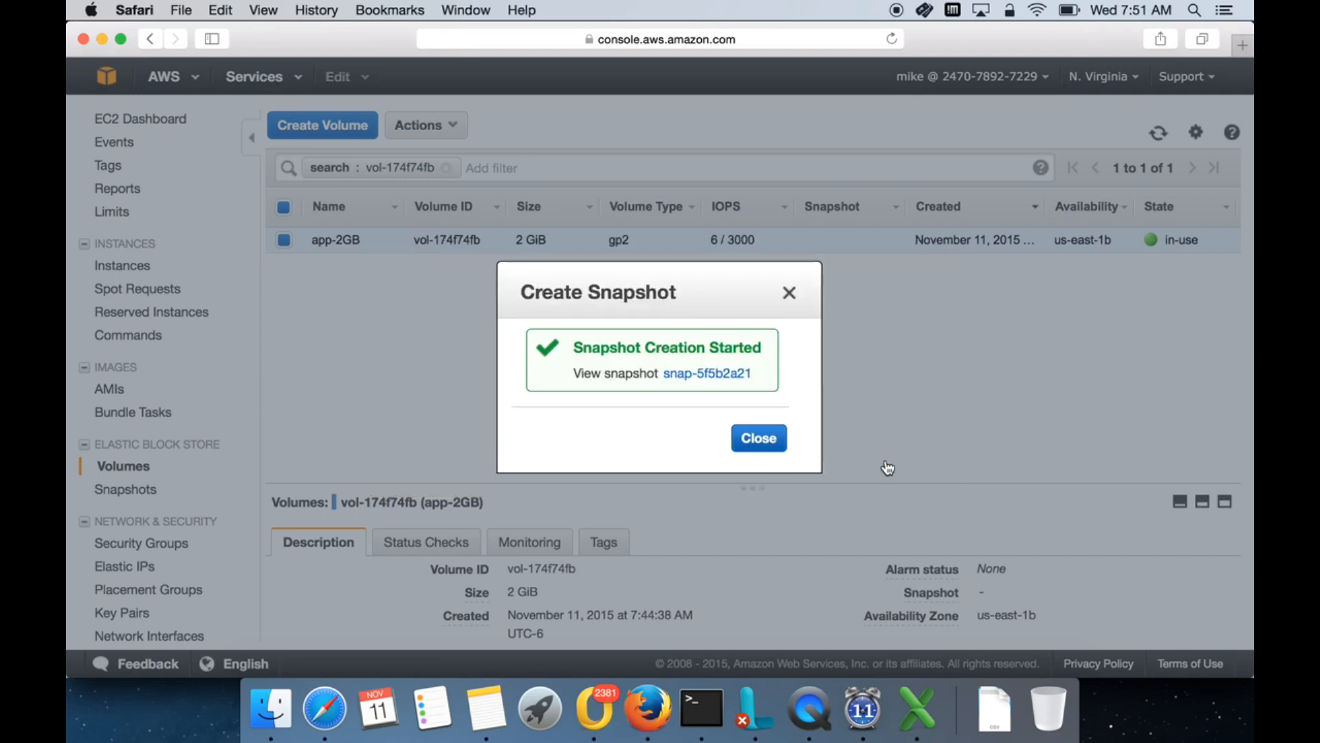
click(749, 442)
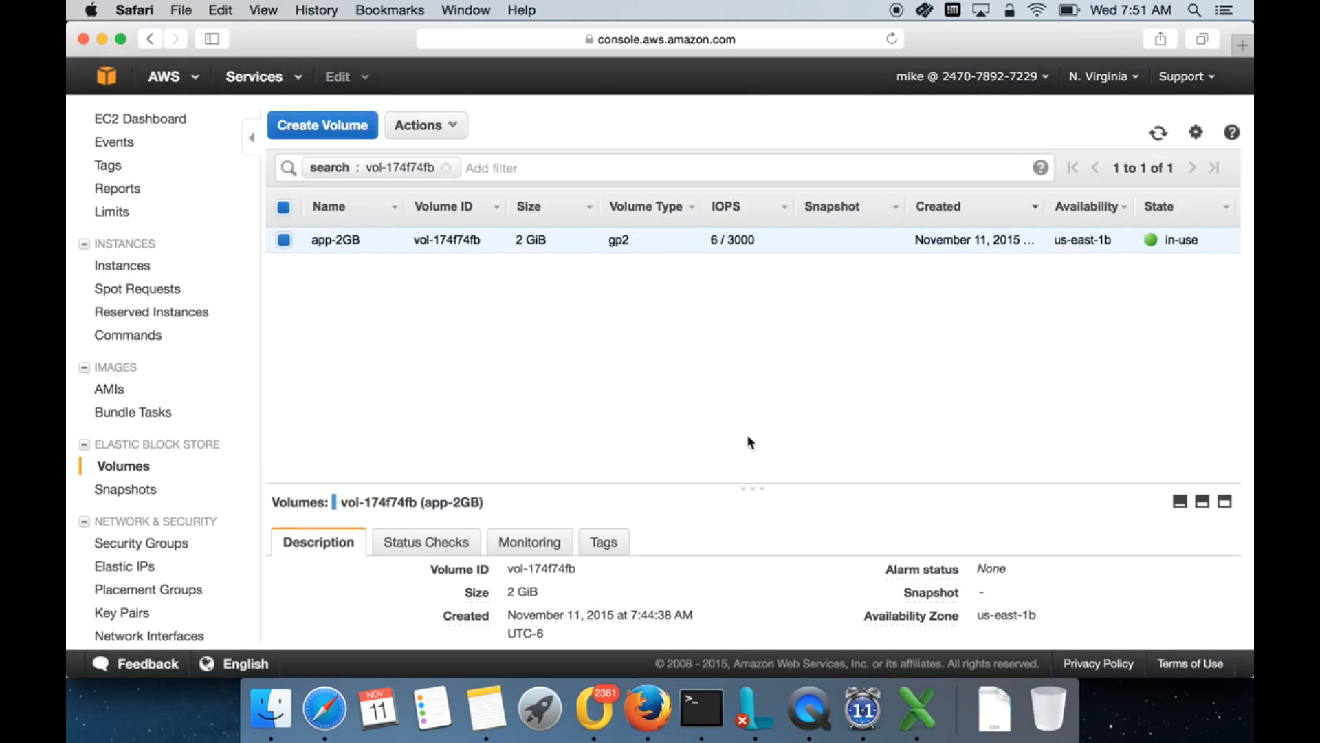
Go to the snapshots list and open the volume creation settings for the 2gb-app-snap snapshot
click(121, 491)
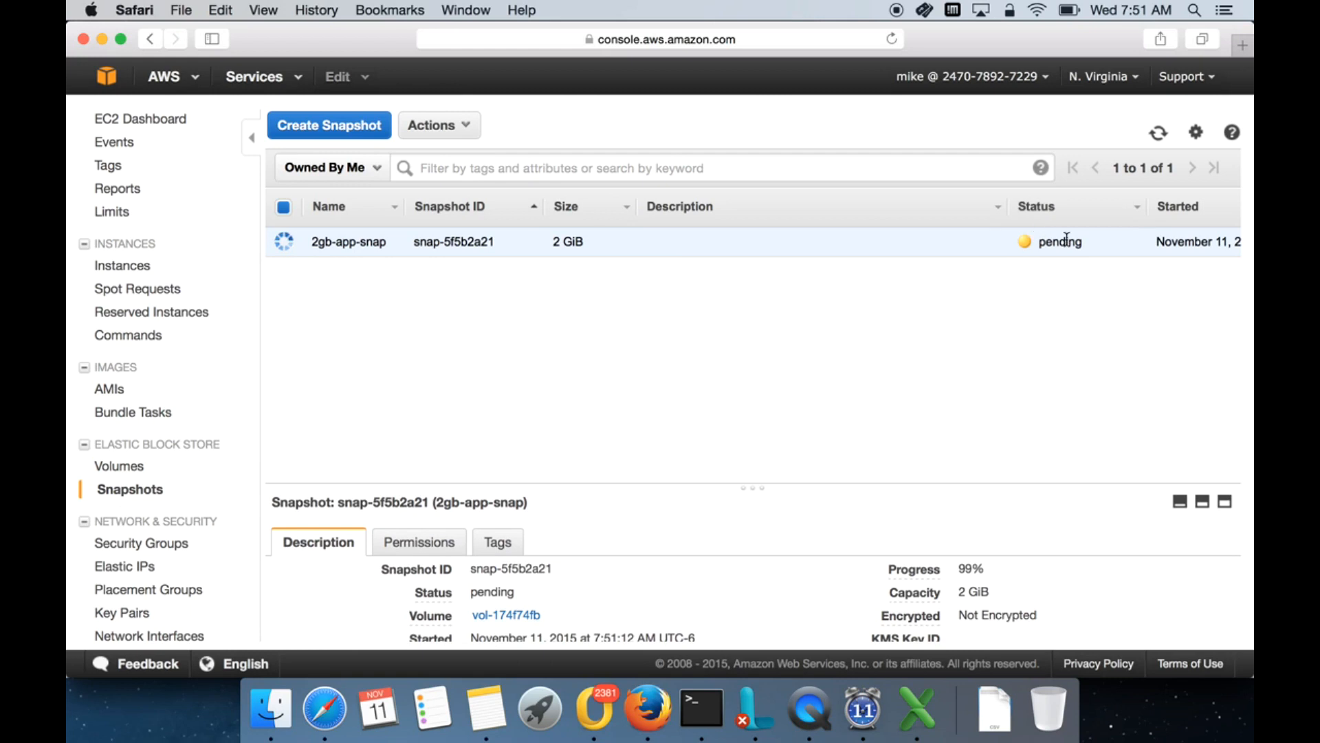
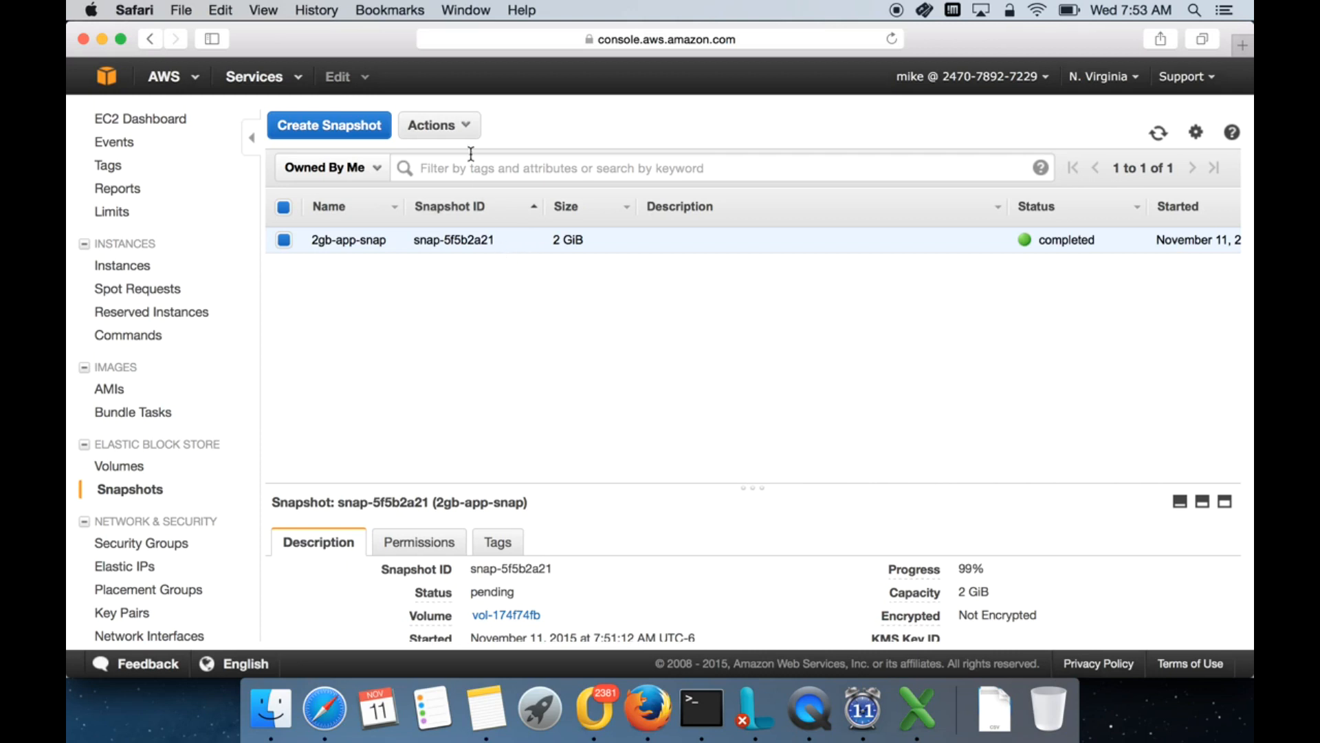
click(454, 125)
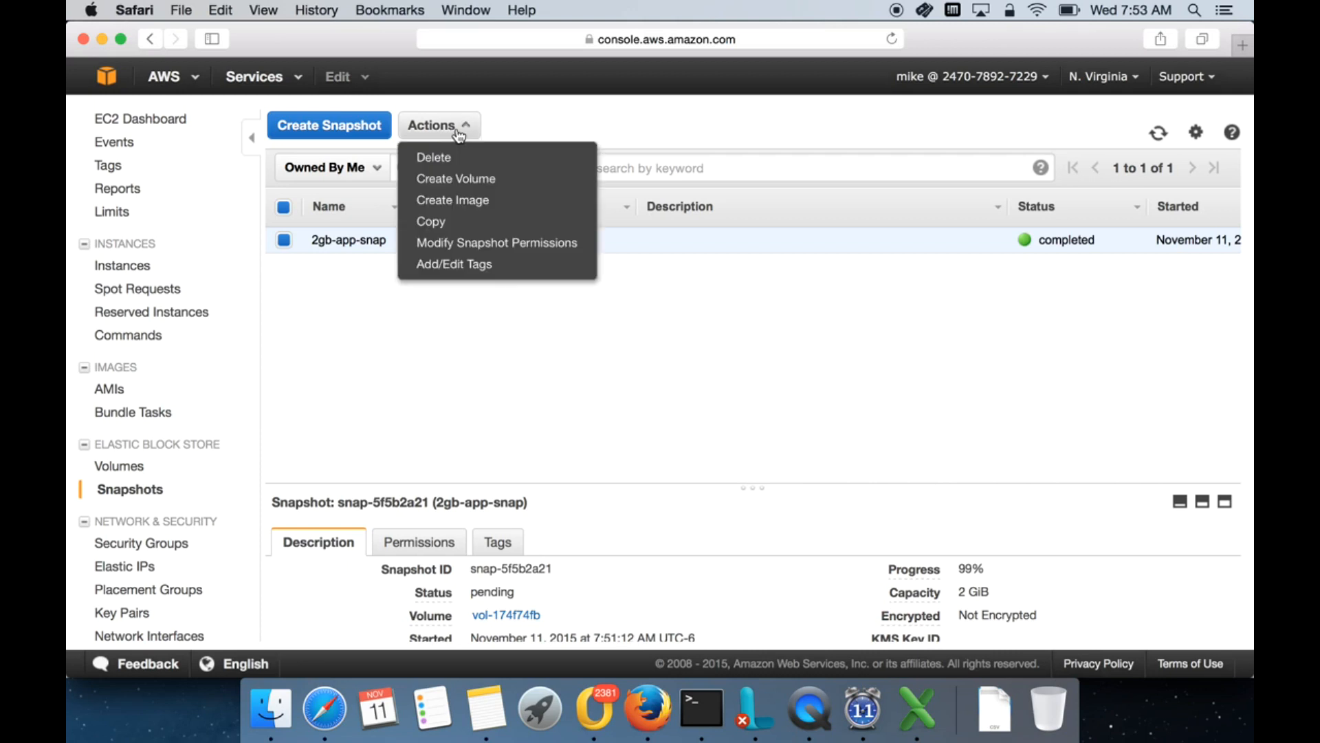
click(500, 180)
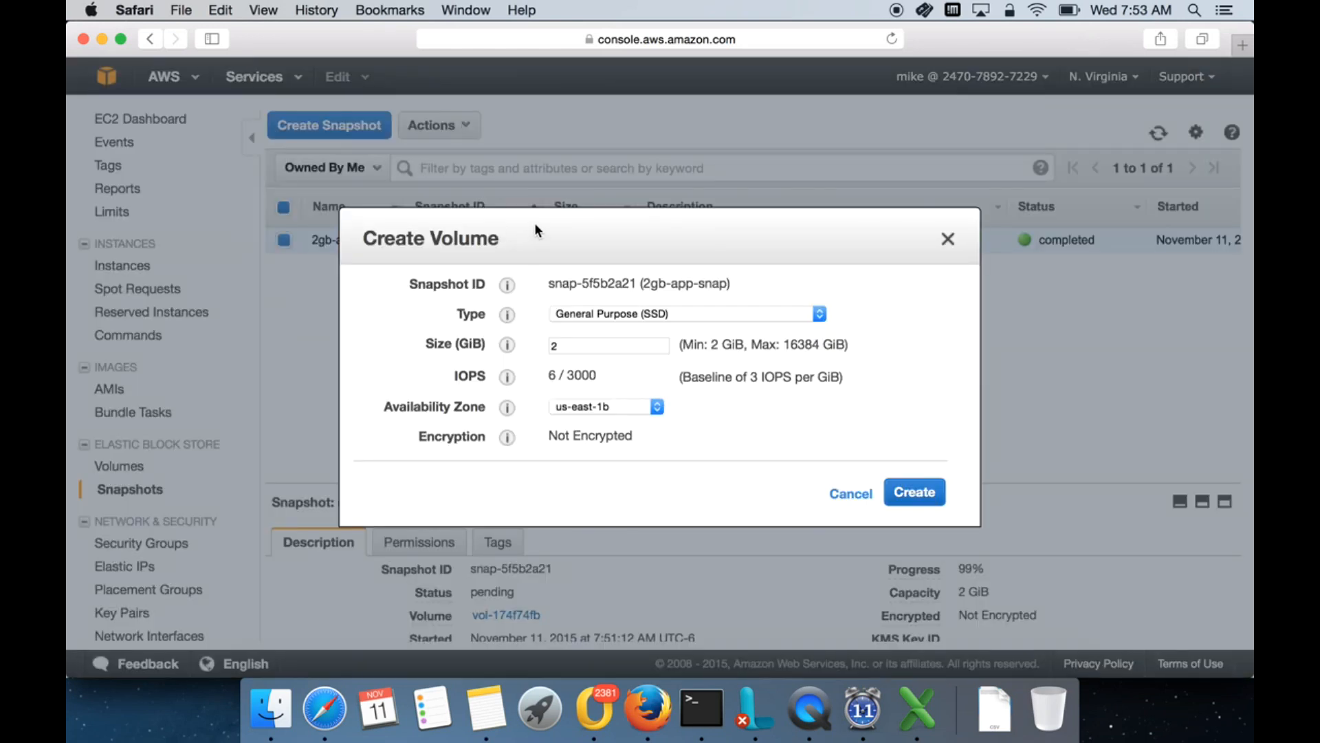
drag(534, 221, 605, 203)
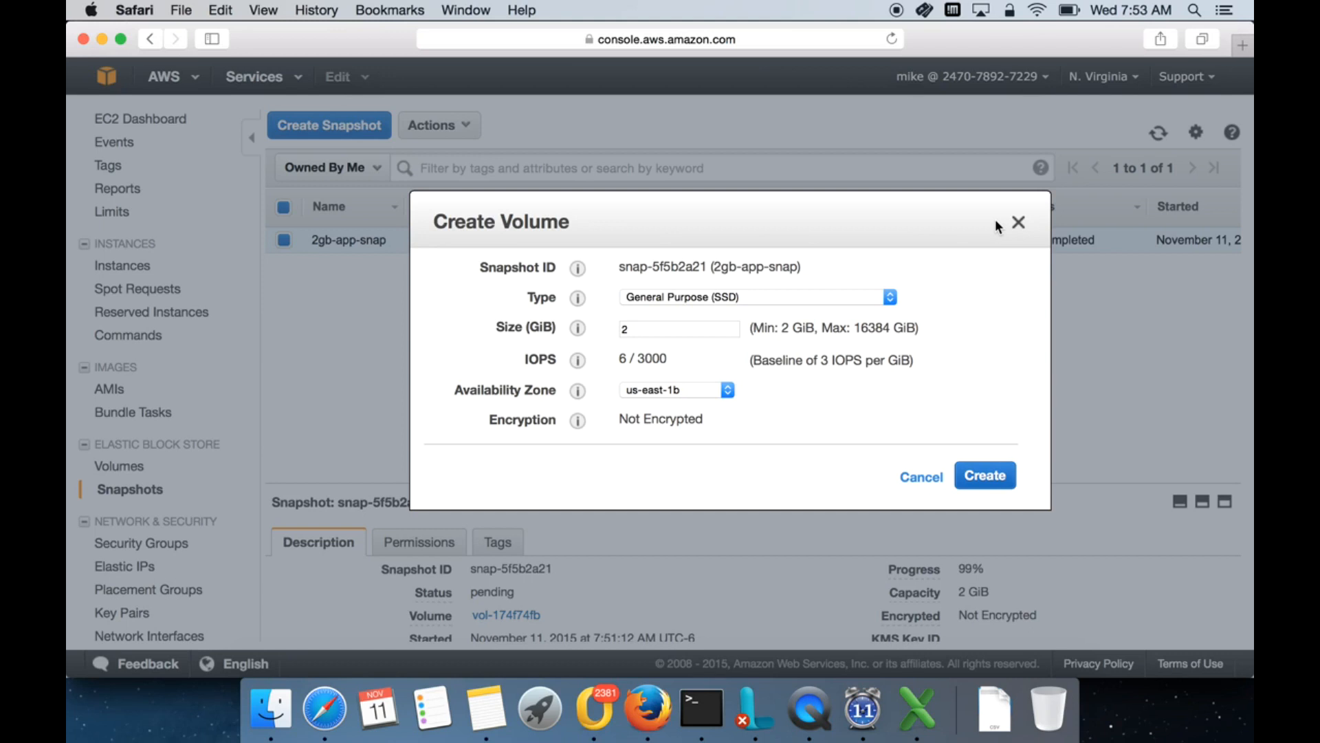
Examine the availability zones offered for the new volume, keeping us-east-1b selected
click(705, 386)
click(747, 398)
click(696, 391)
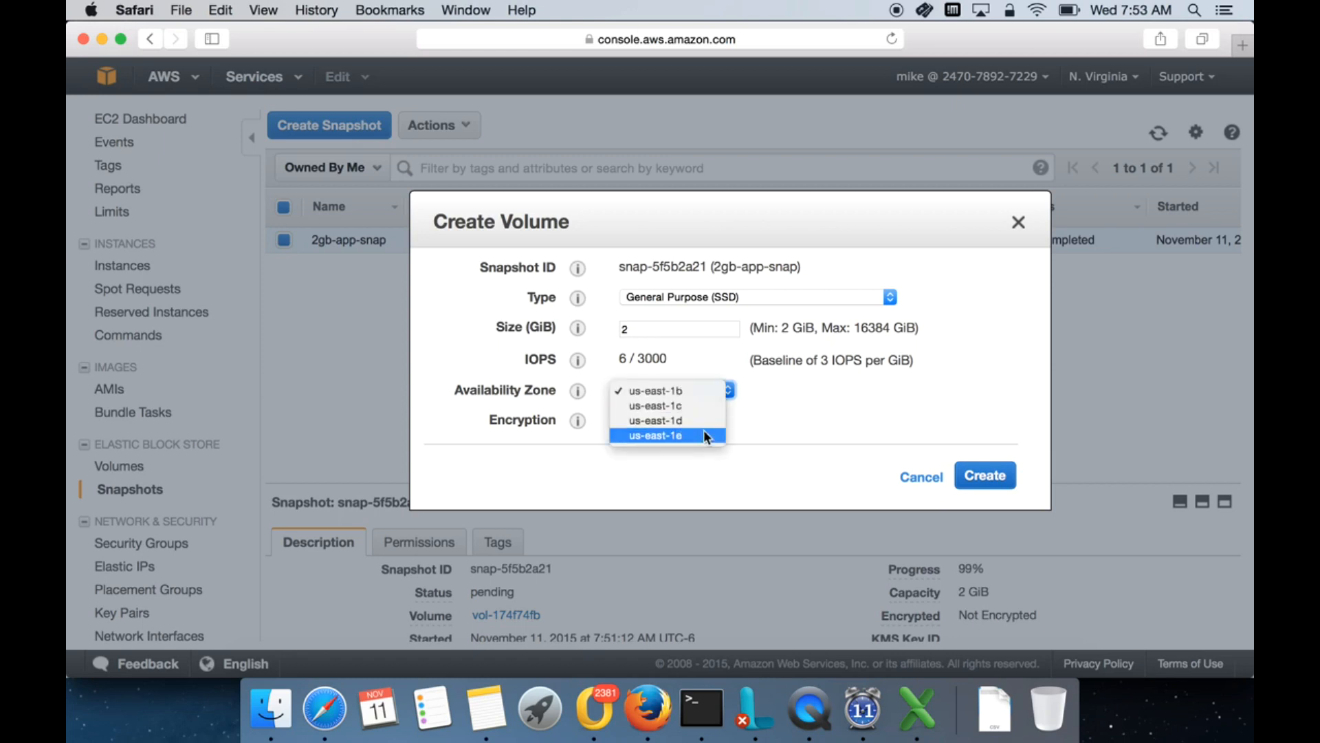
click(703, 394)
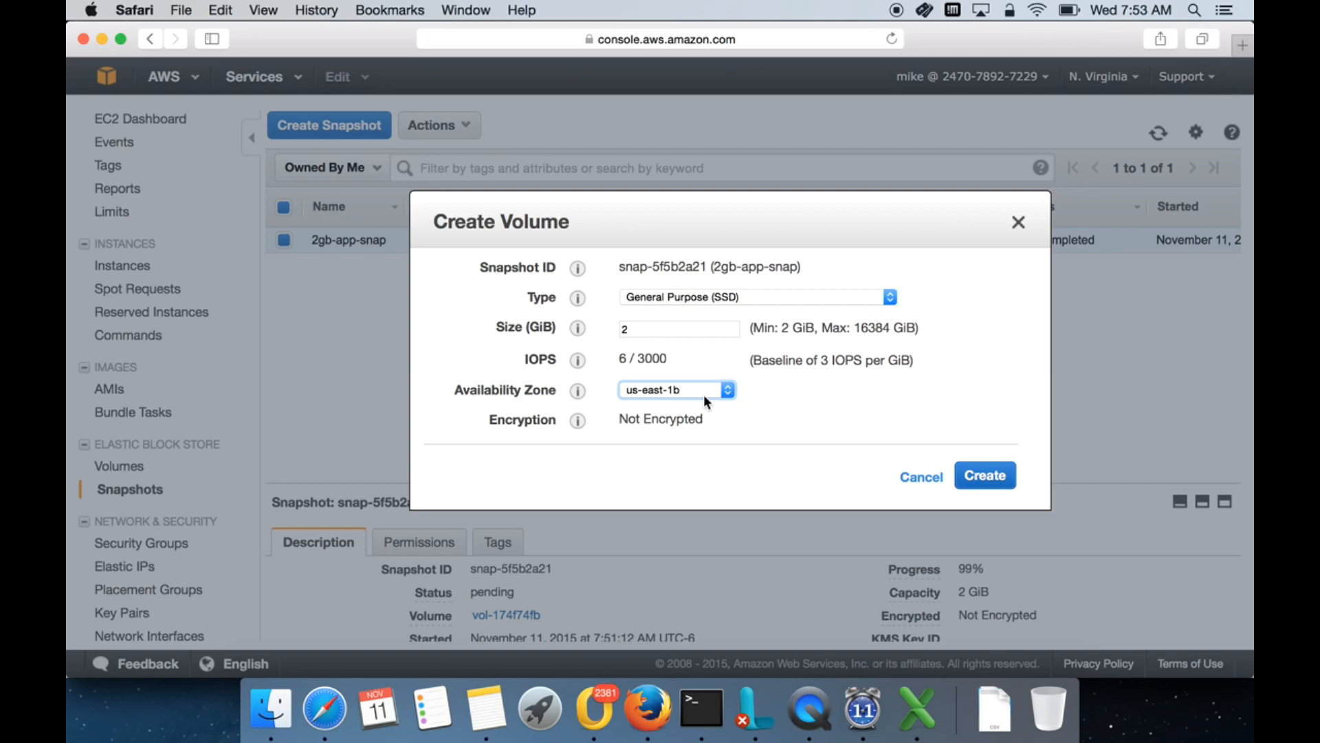
click(707, 397)
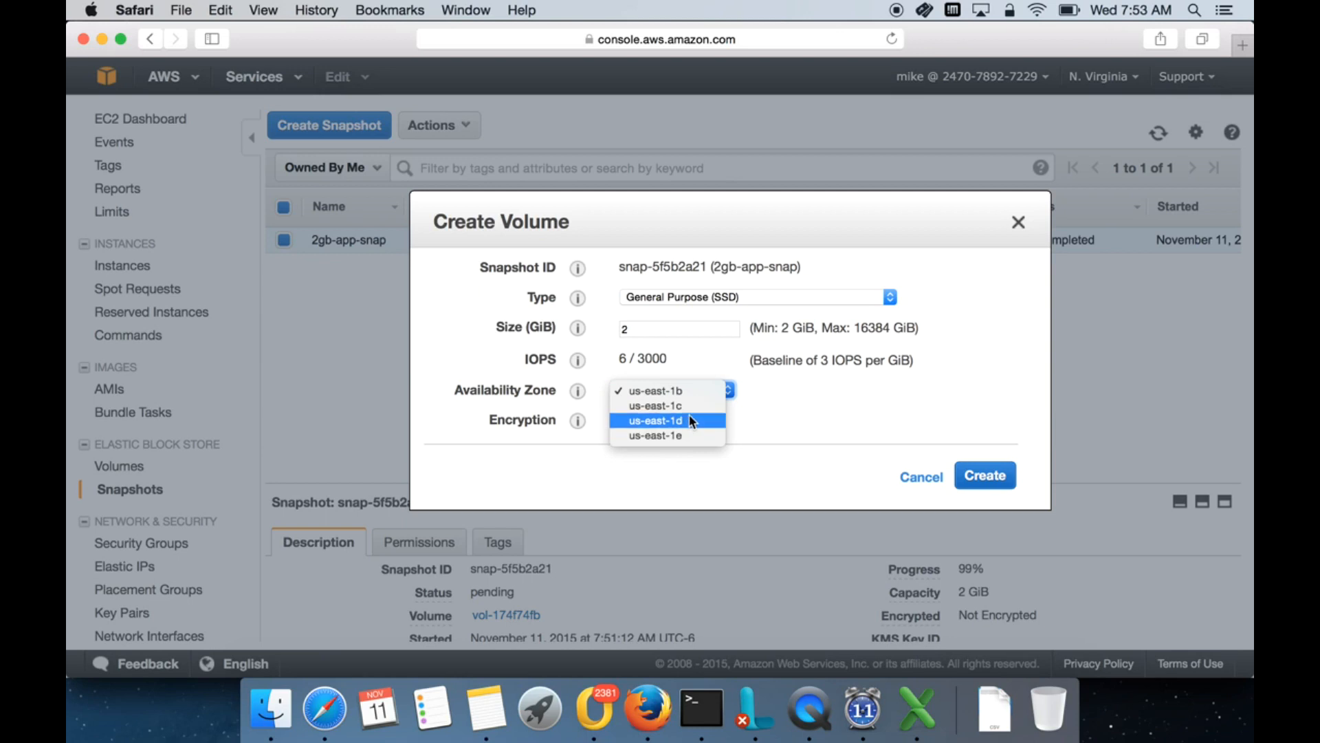
click(799, 426)
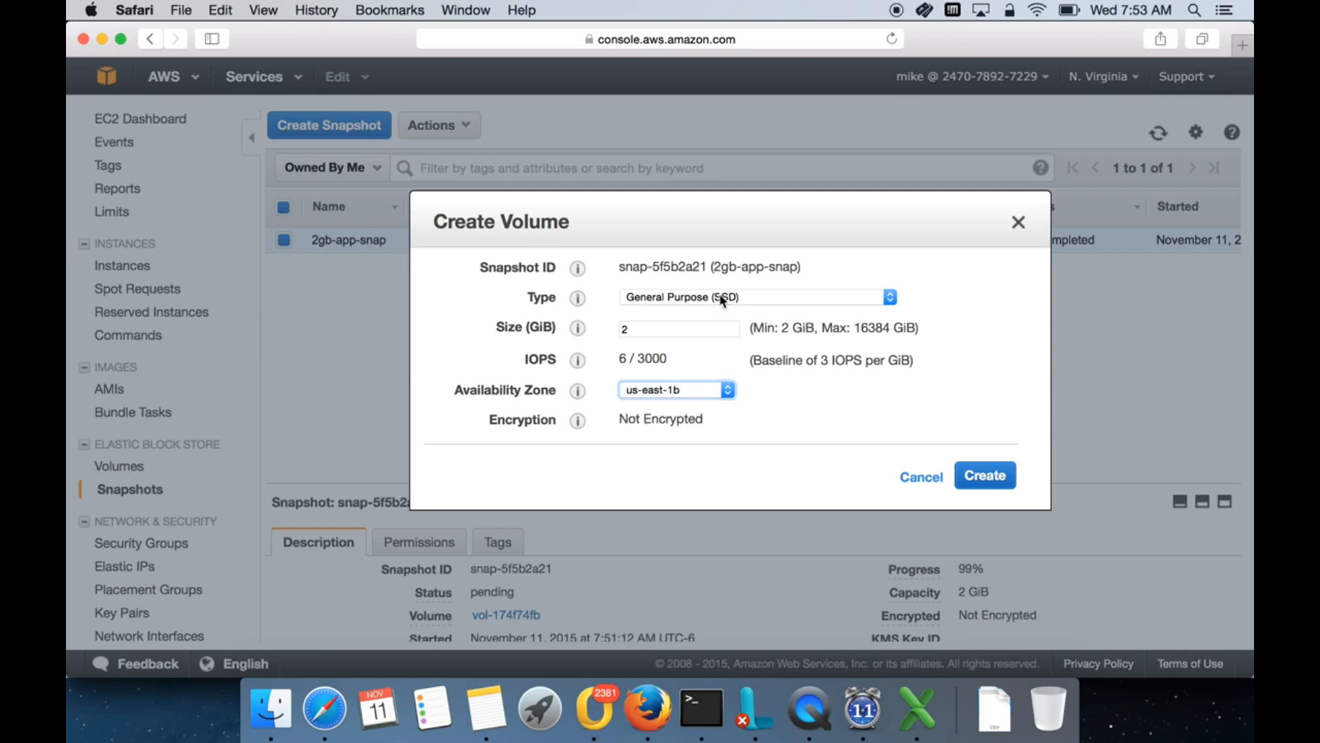
click(691, 389)
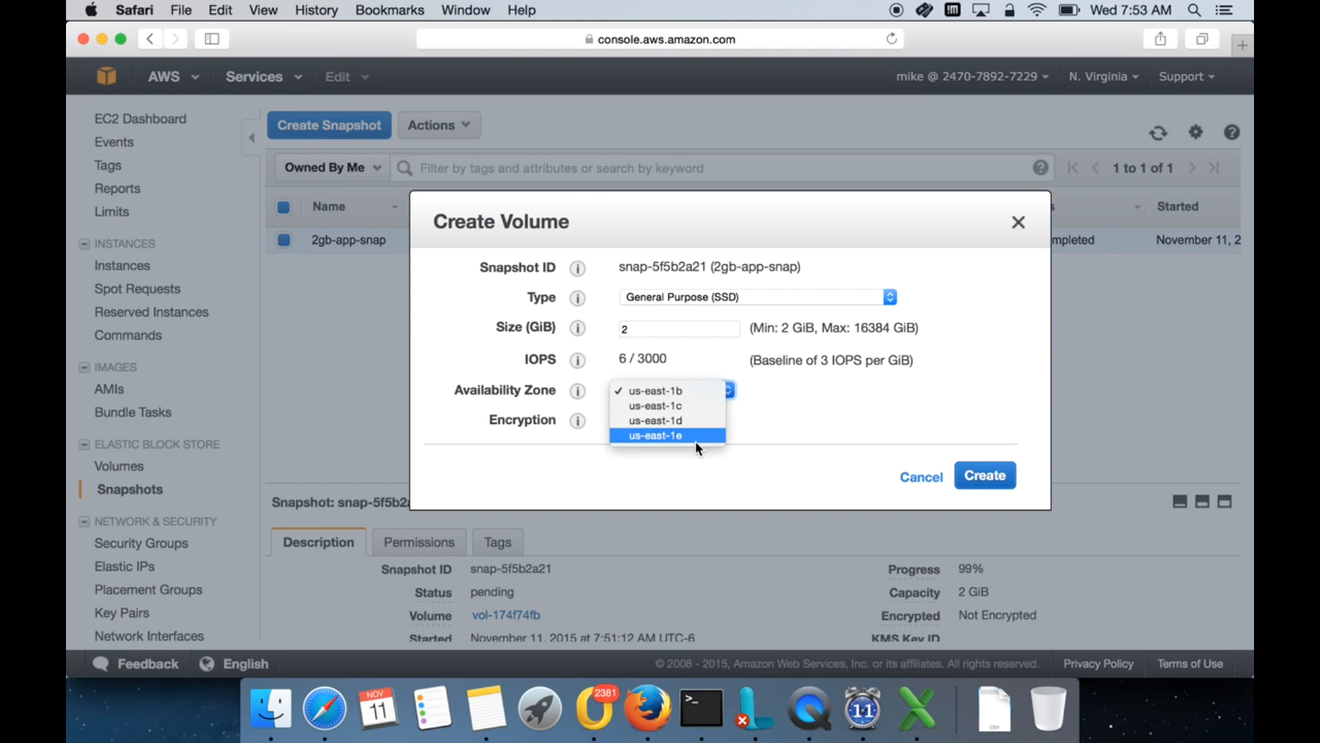
click(783, 447)
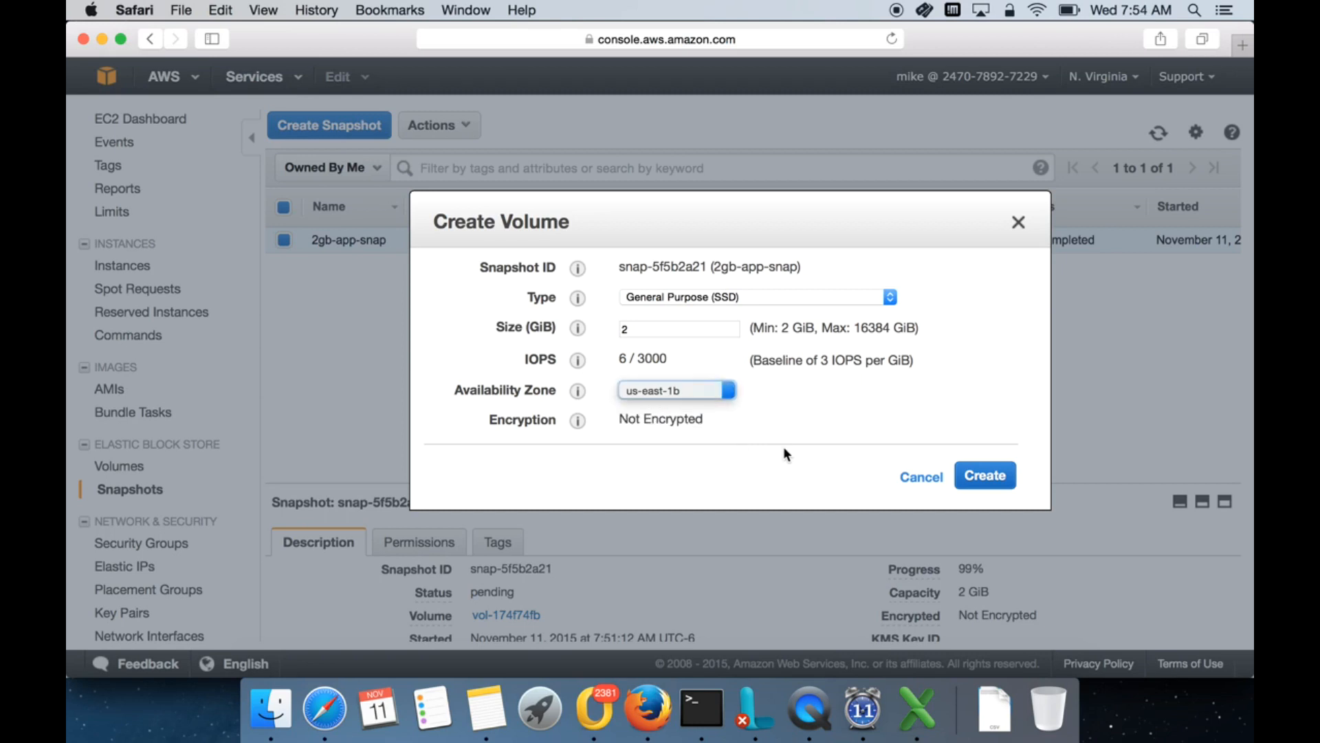
click(715, 387)
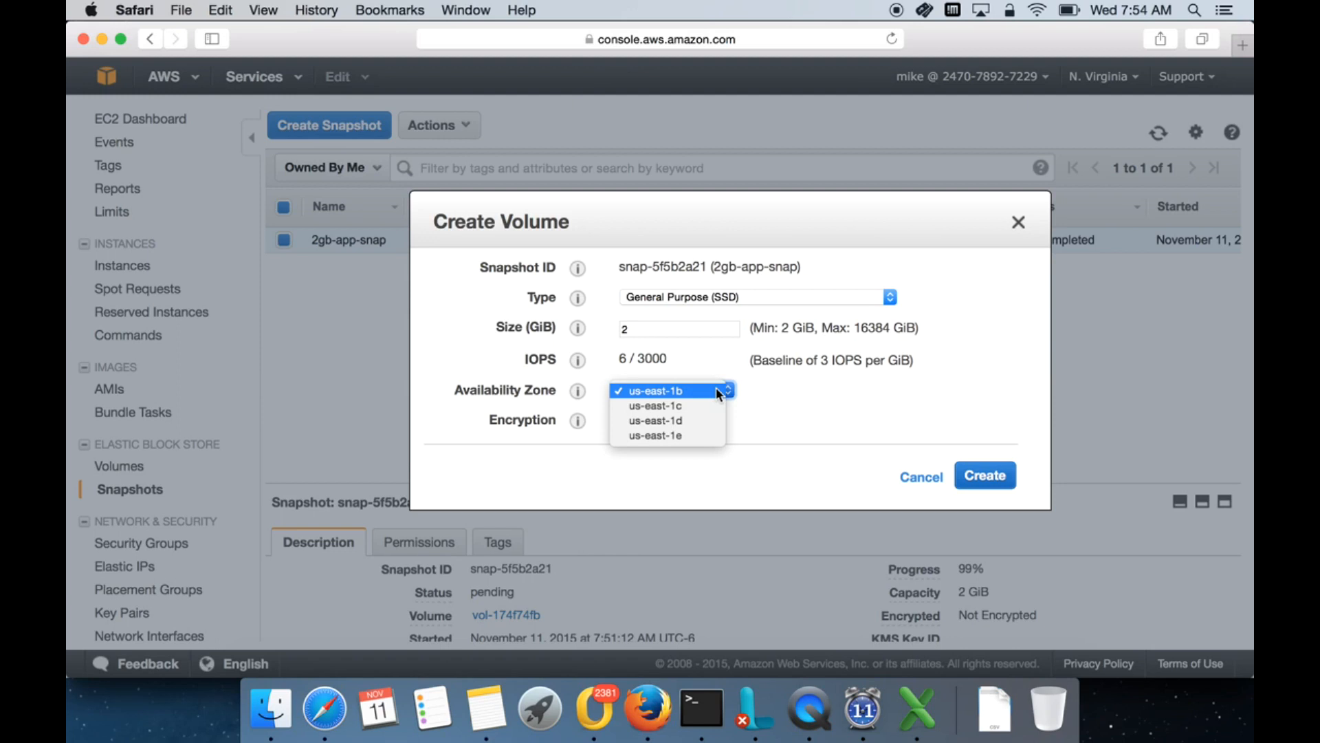
click(713, 385)
click(698, 389)
click(710, 397)
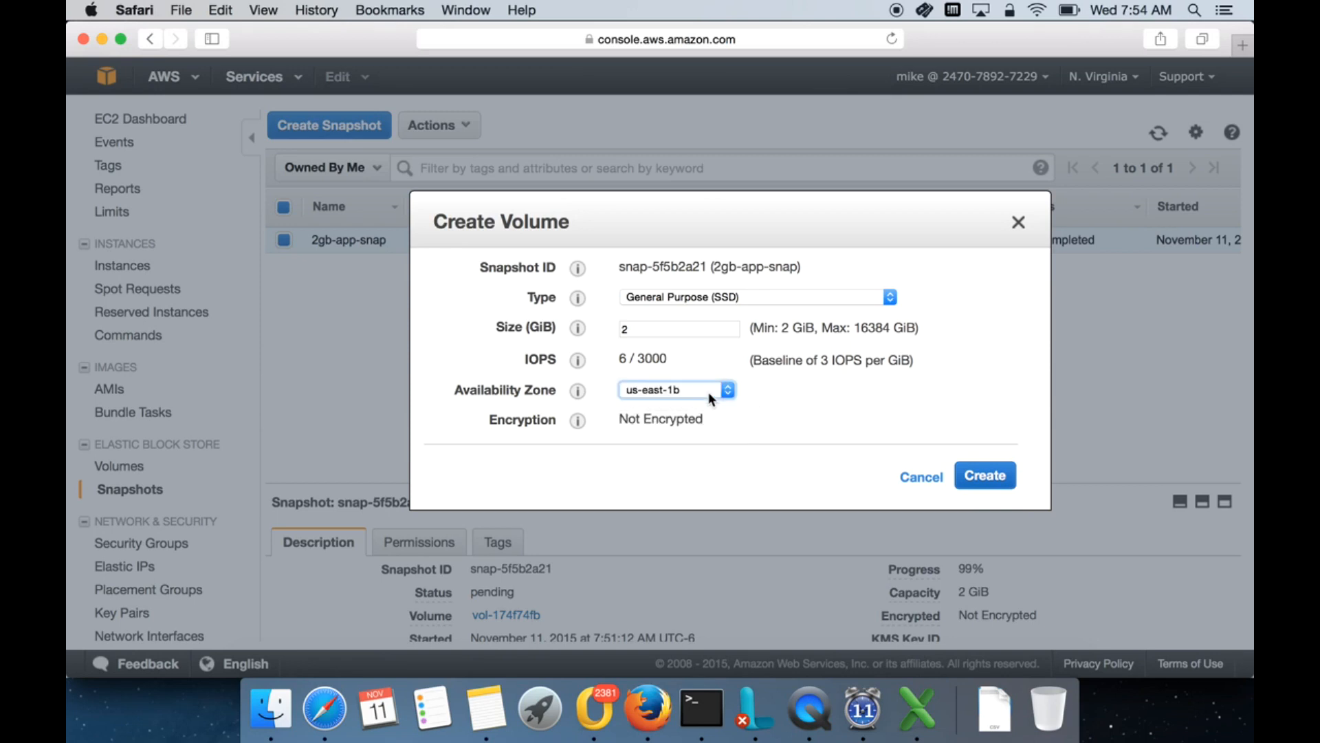
Create the 2 GiB General Purpose (SSD) volume from the snapshot in us-east-1b and go to the volumes list
click(985, 475)
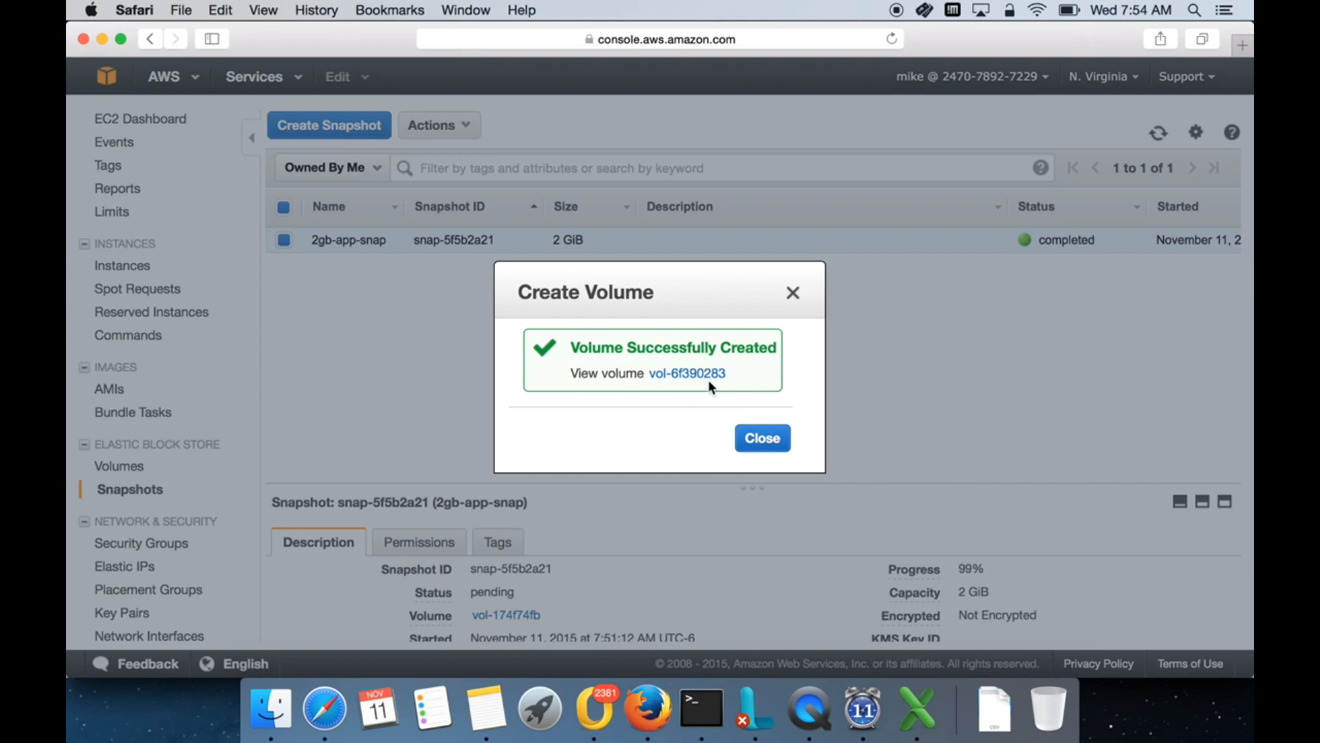
click(765, 436)
click(110, 467)
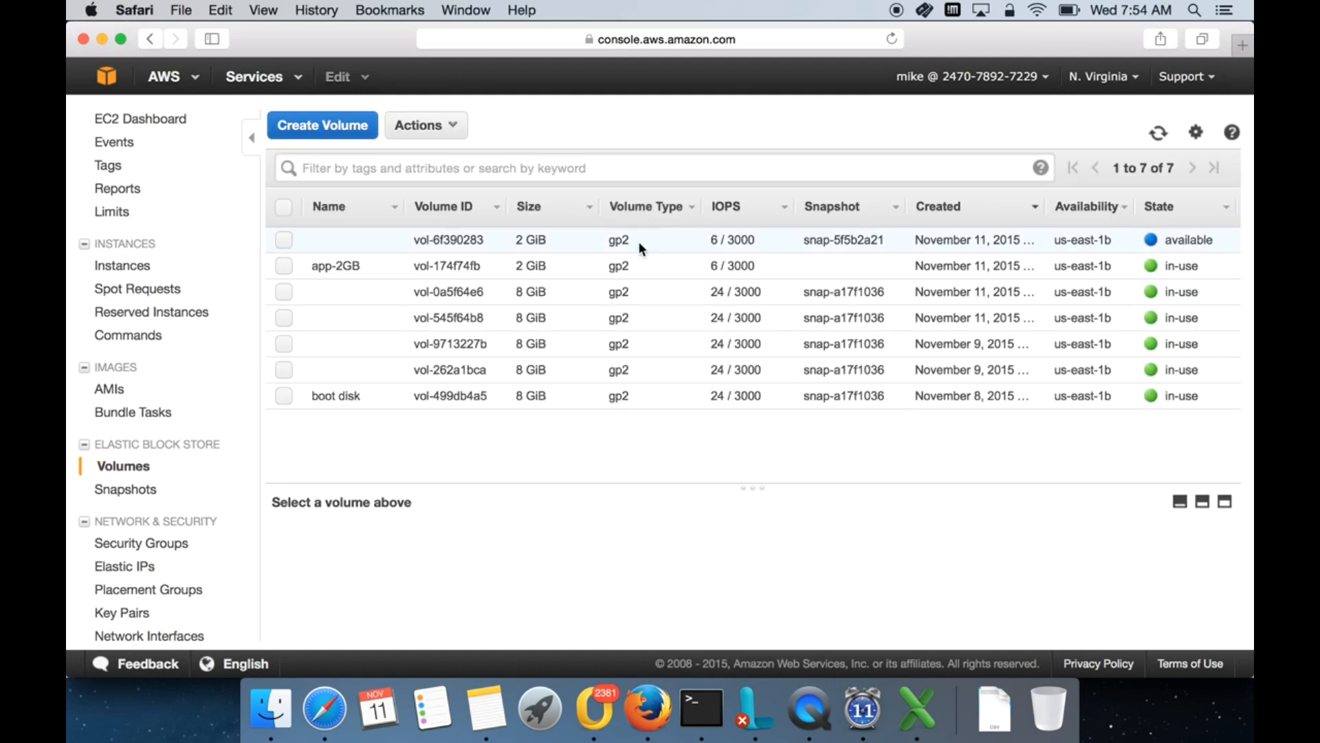
Name the new unnamed 2 GiB volume app-2GB-from-snap and widen the Name column to show the full name
drag(450, 240, 485, 240)
click(387, 245)
click(386, 242)
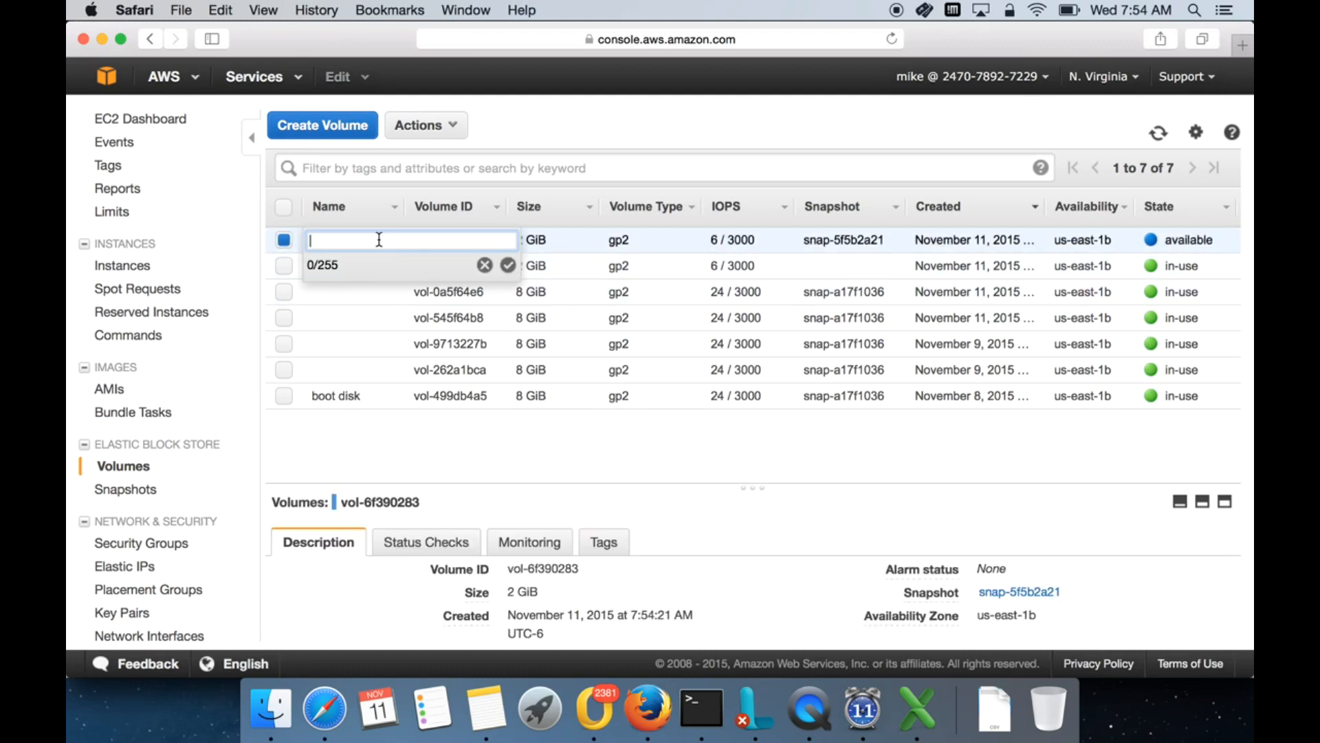
text(a)
text(fro)
text(m-sna)
click(507, 265)
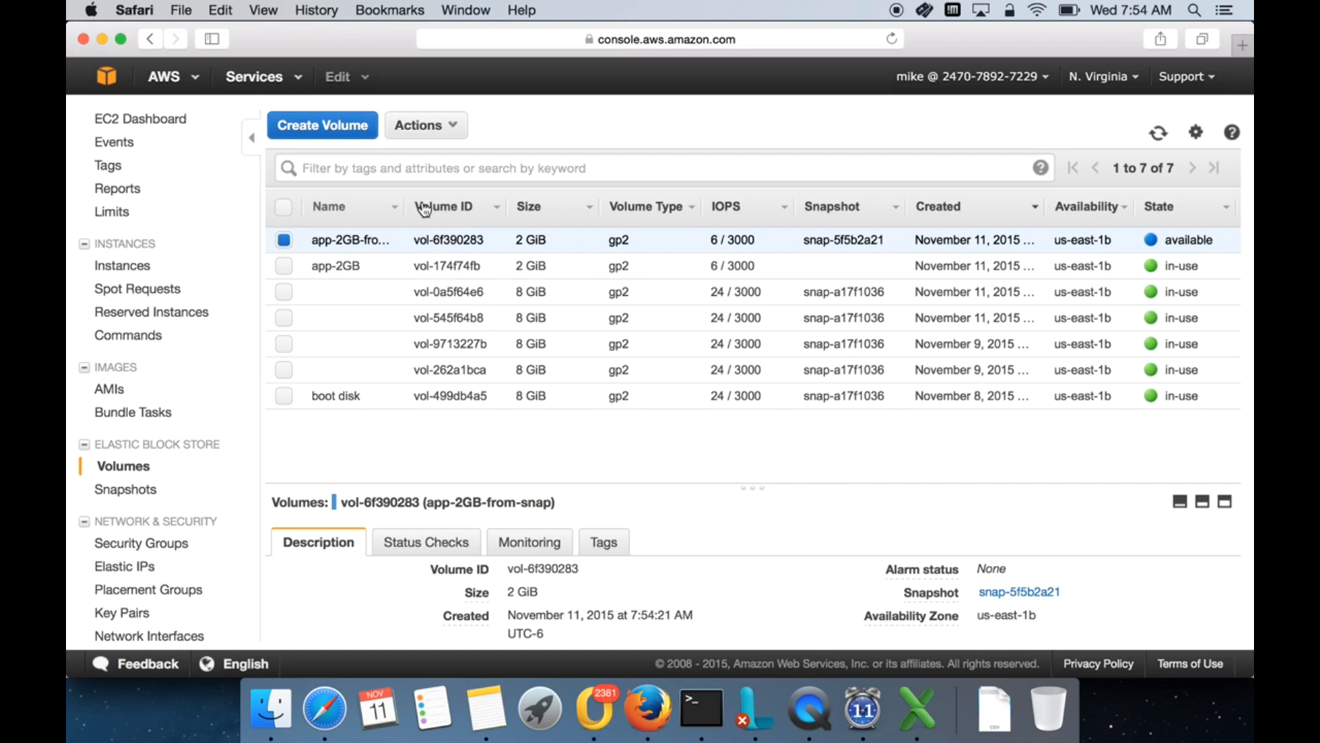
drag(400, 202, 441, 203)
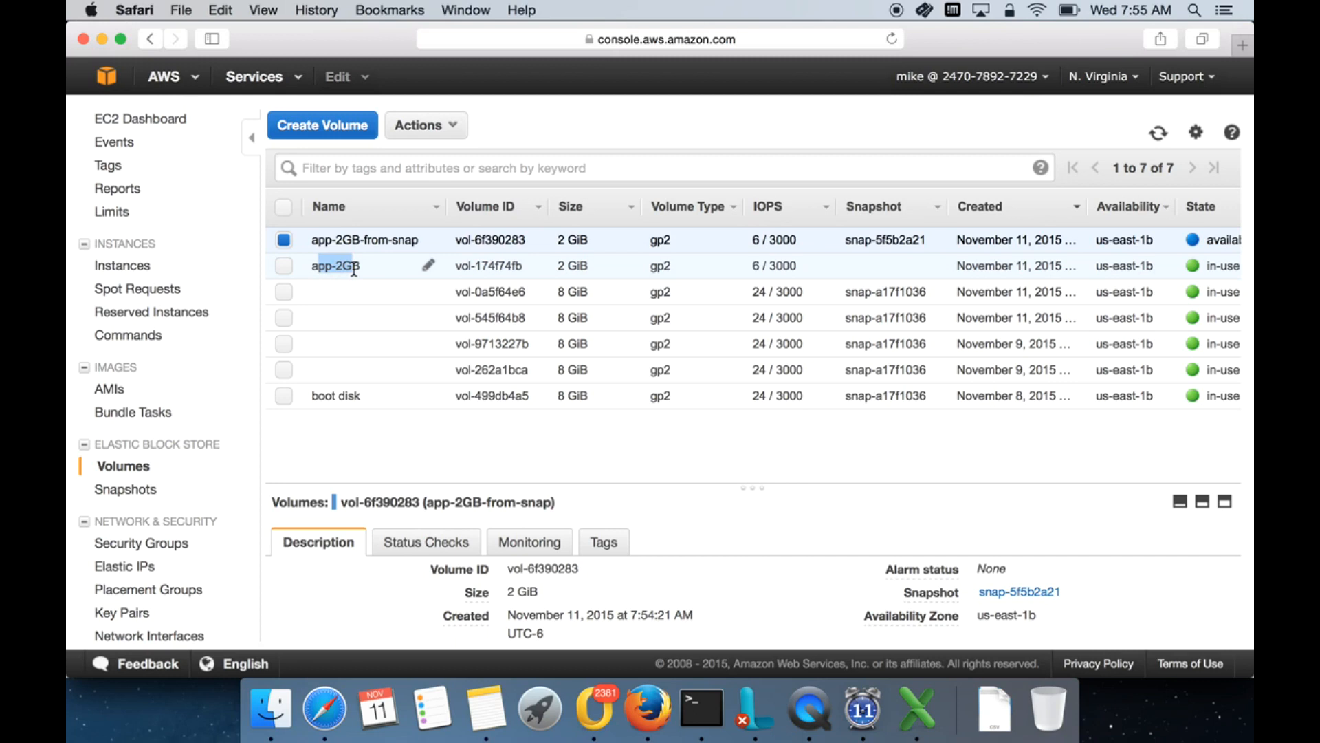
Attach the app-2GB-from-snap volume to the Server-02 instance as device /dev/sdf and refresh the volume list
click(354, 268)
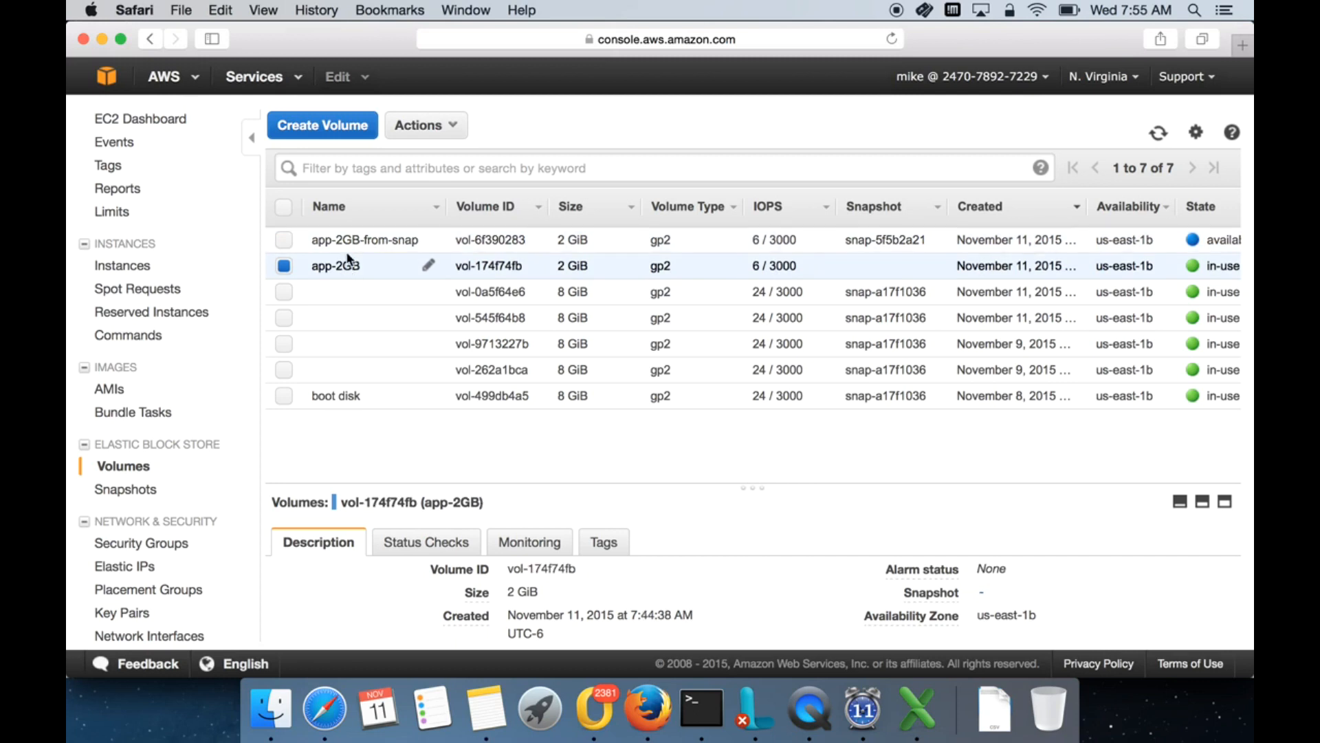
drag(320, 242, 410, 242)
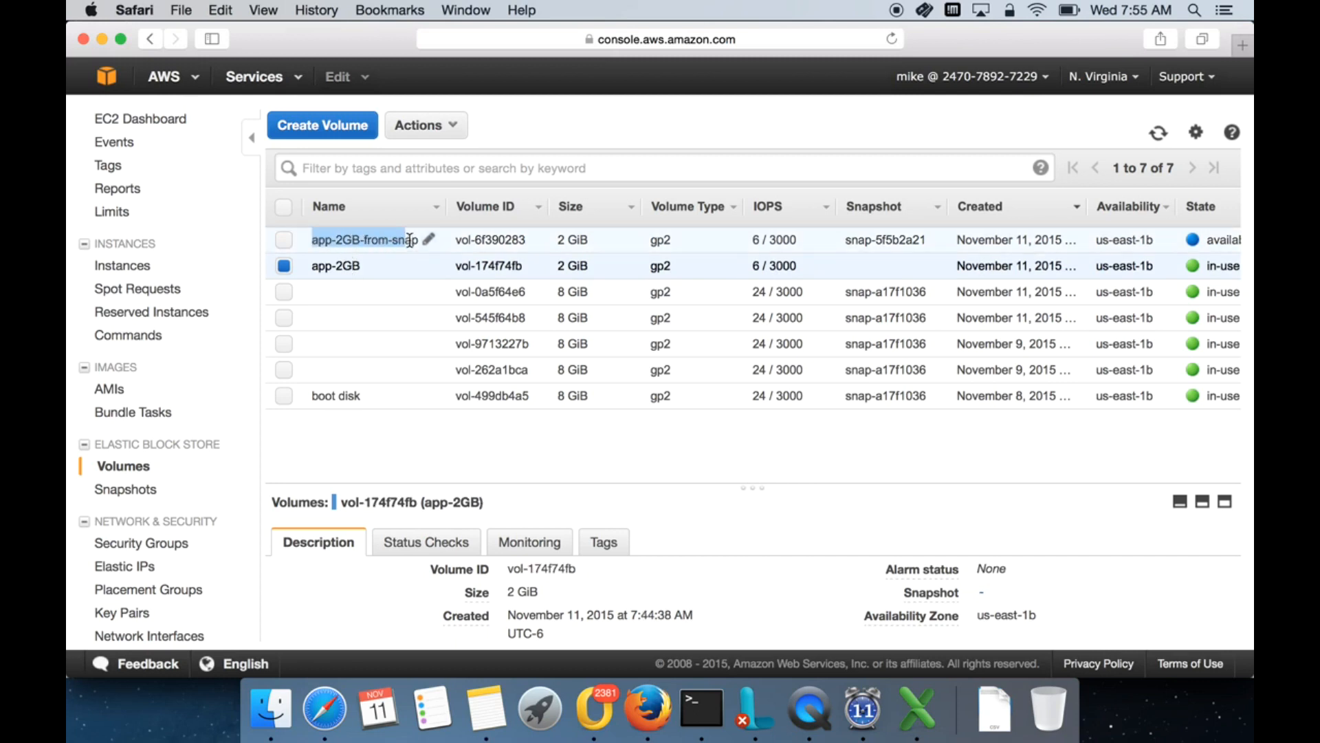
click(400, 240)
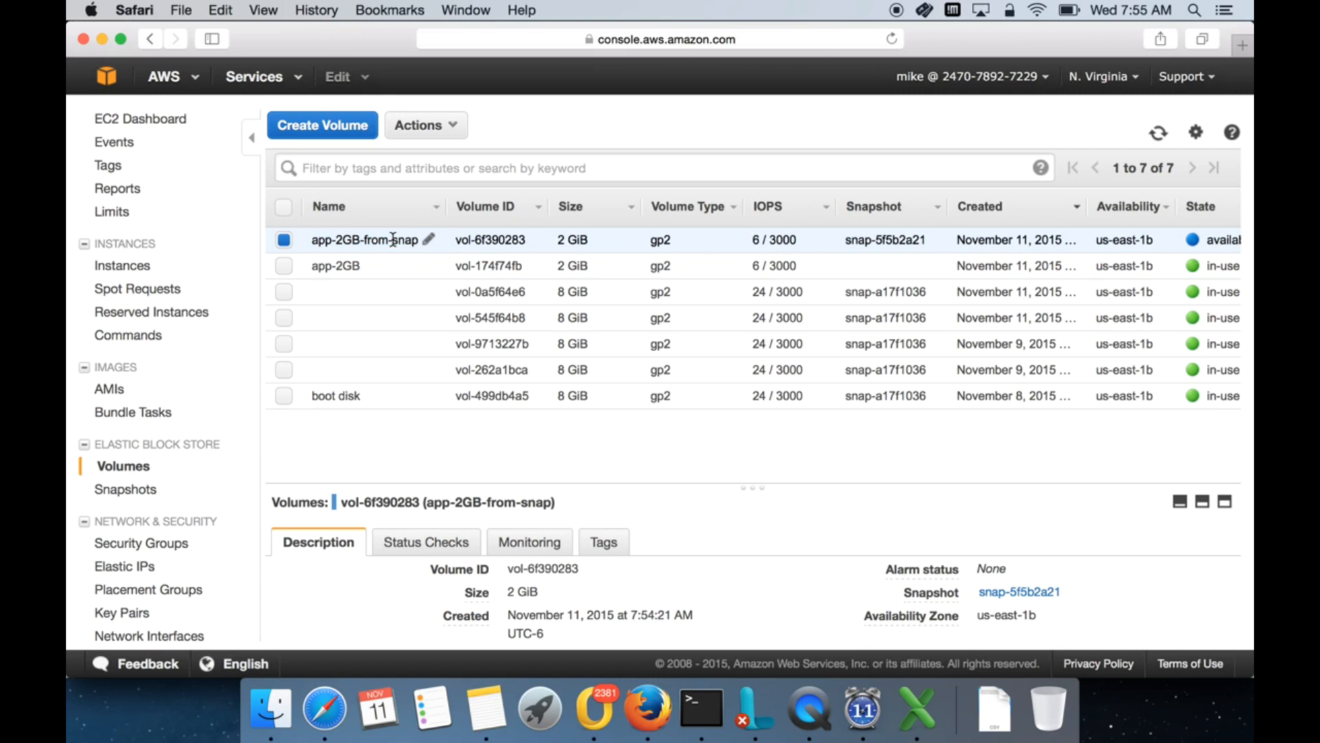
click(451, 126)
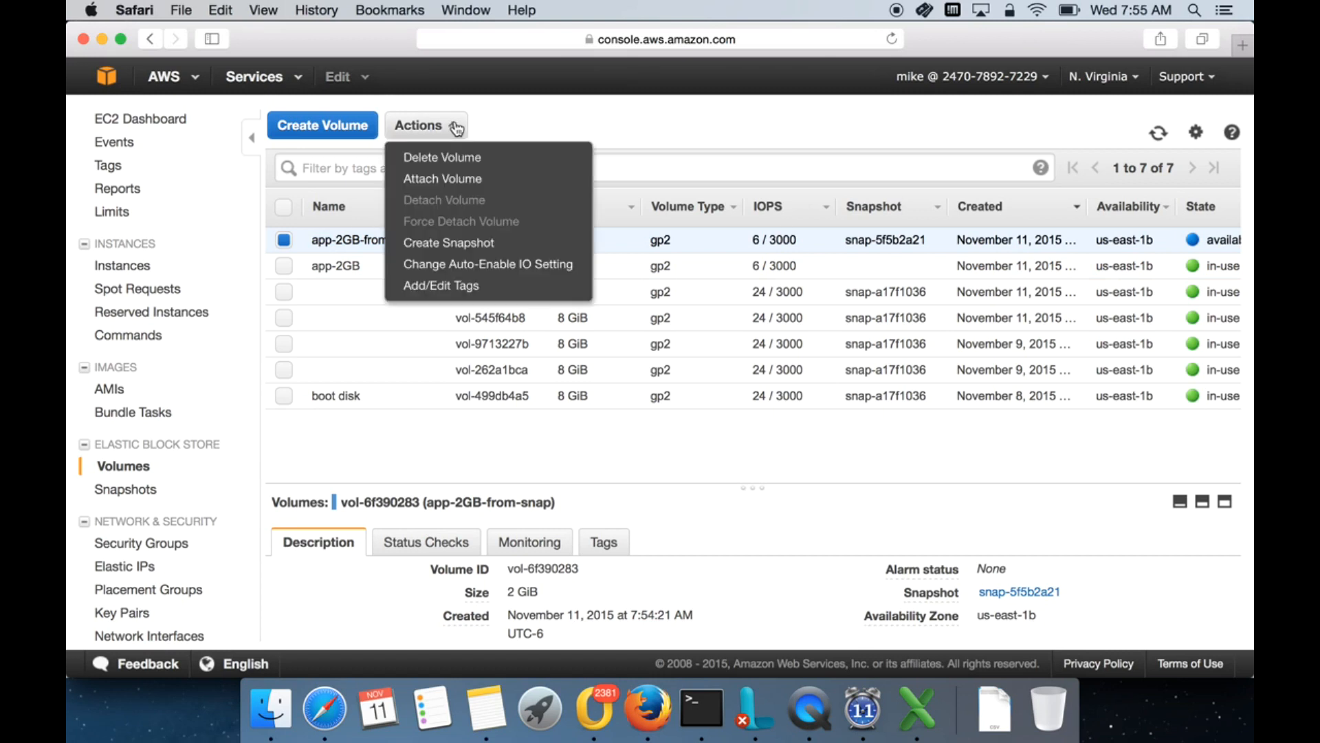
click(471, 180)
click(554, 362)
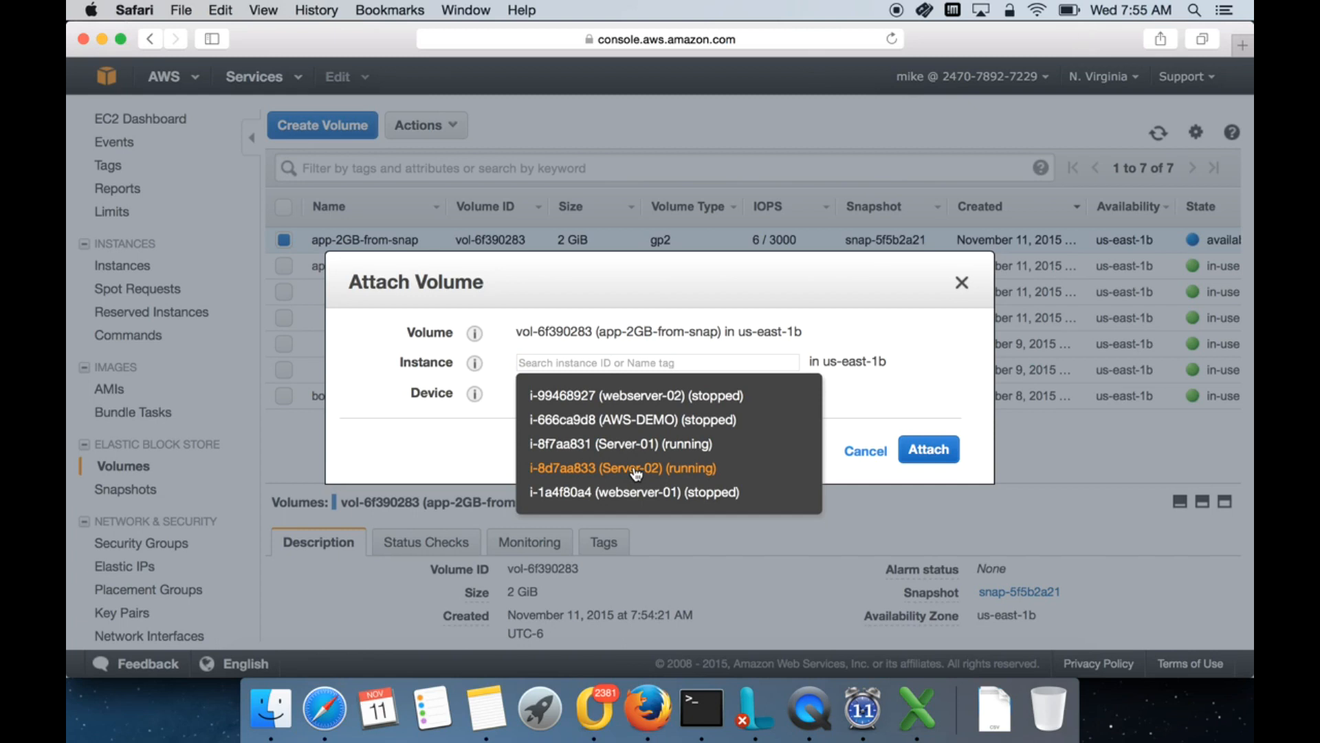
click(636, 469)
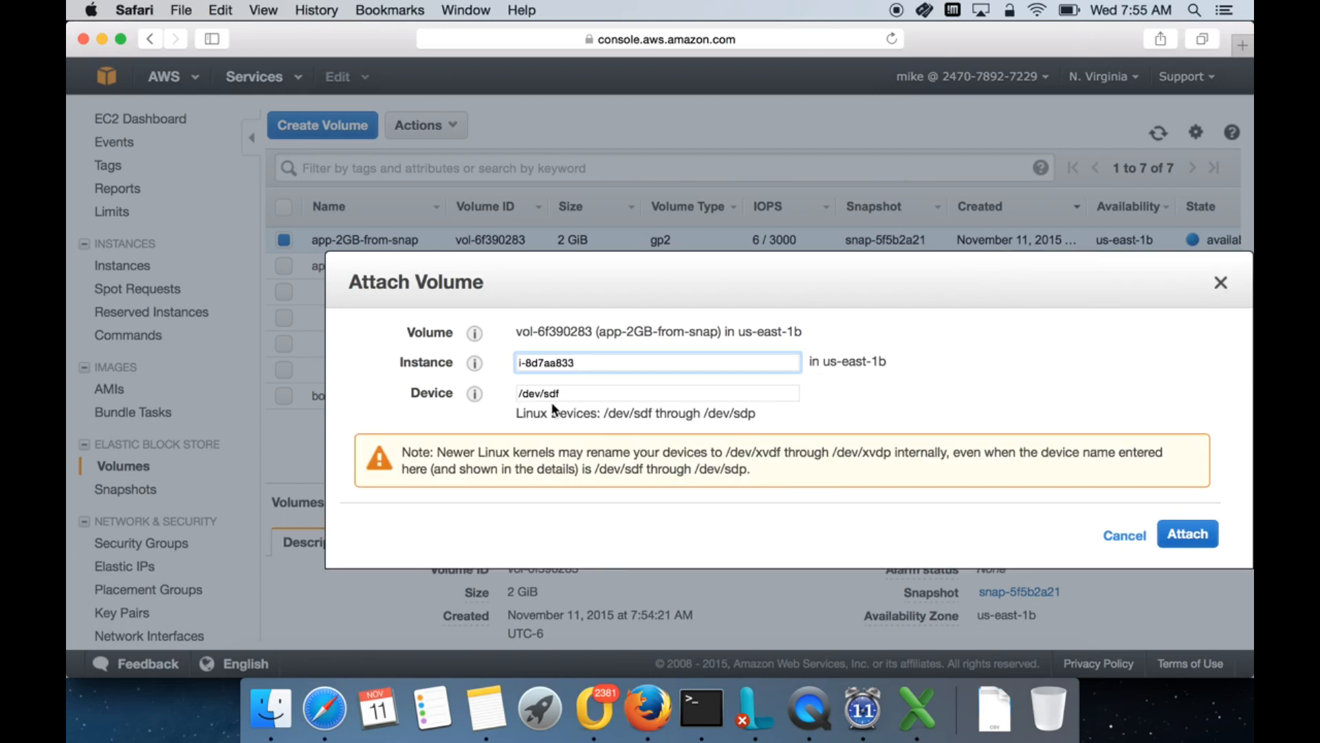
click(1187, 535)
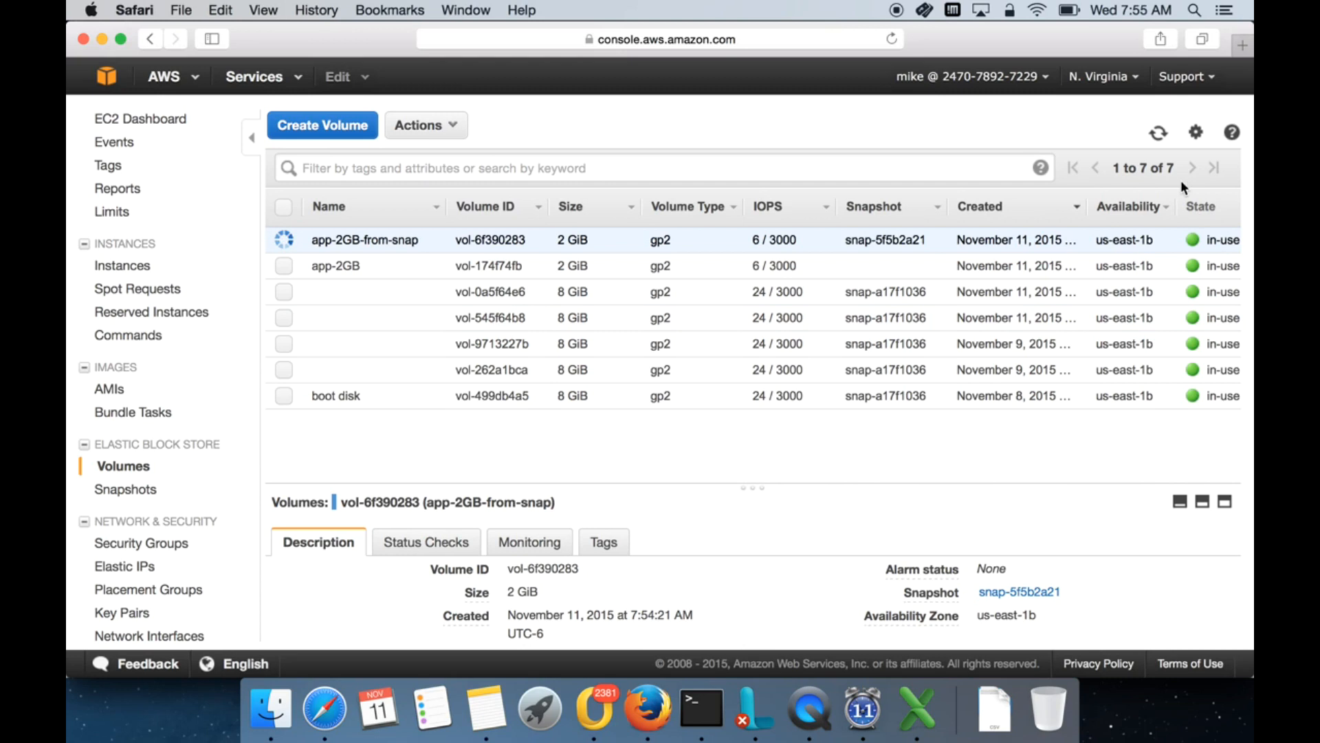
click(1162, 141)
click(1156, 133)
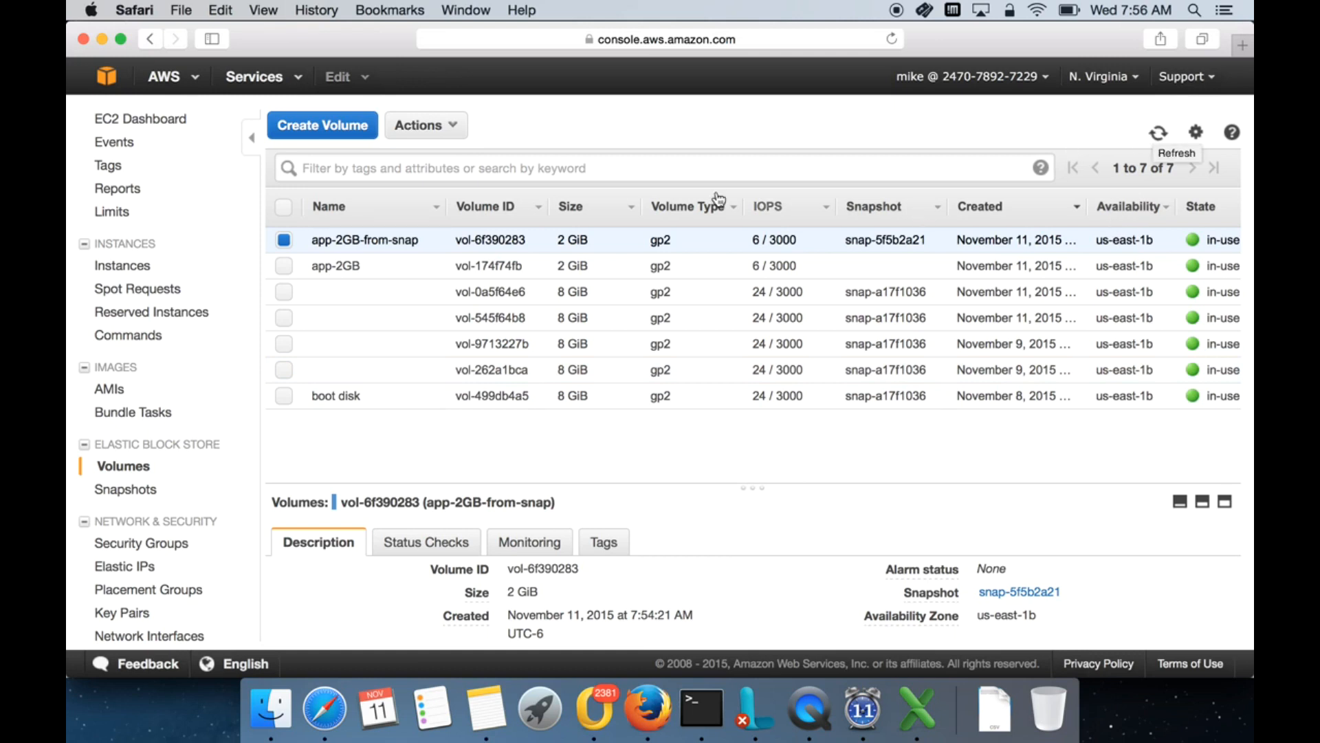
Copy the example SSH command from the connection instructions of the Server-02 instance and switch to Terminal
click(110, 249)
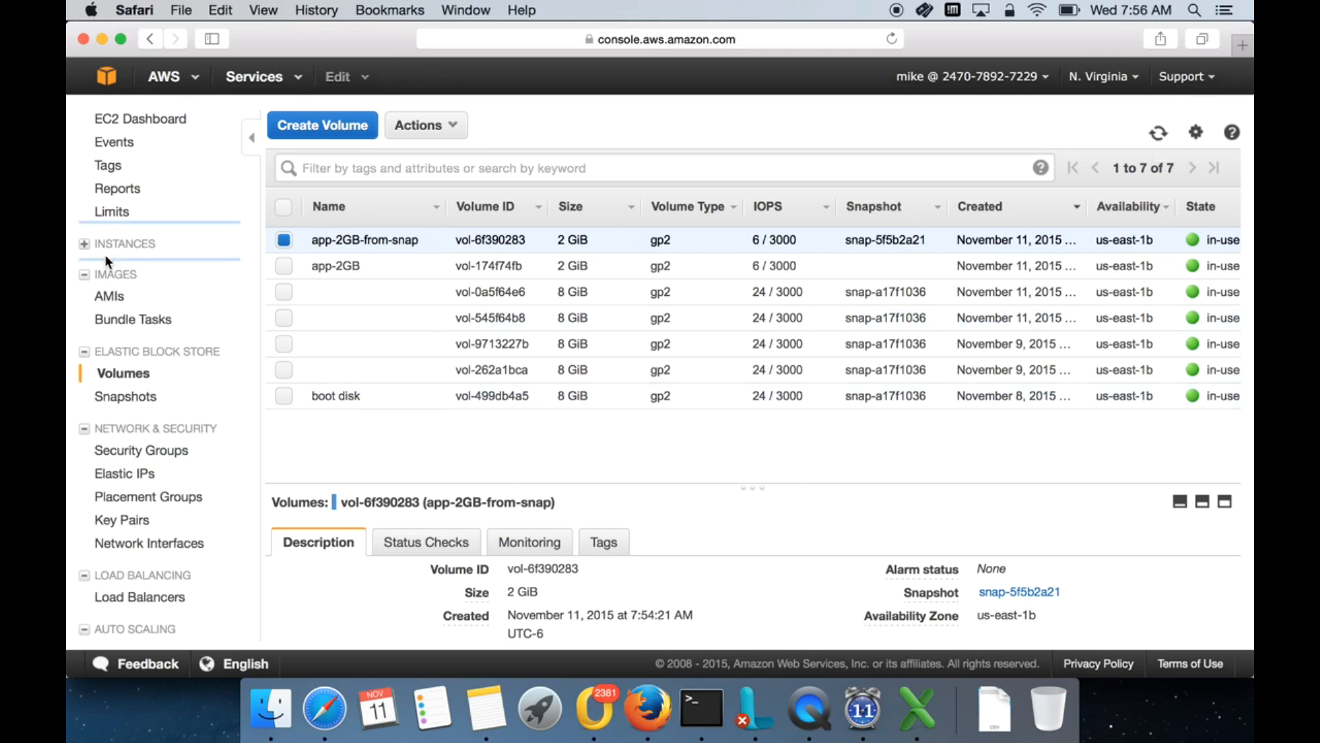
click(112, 256)
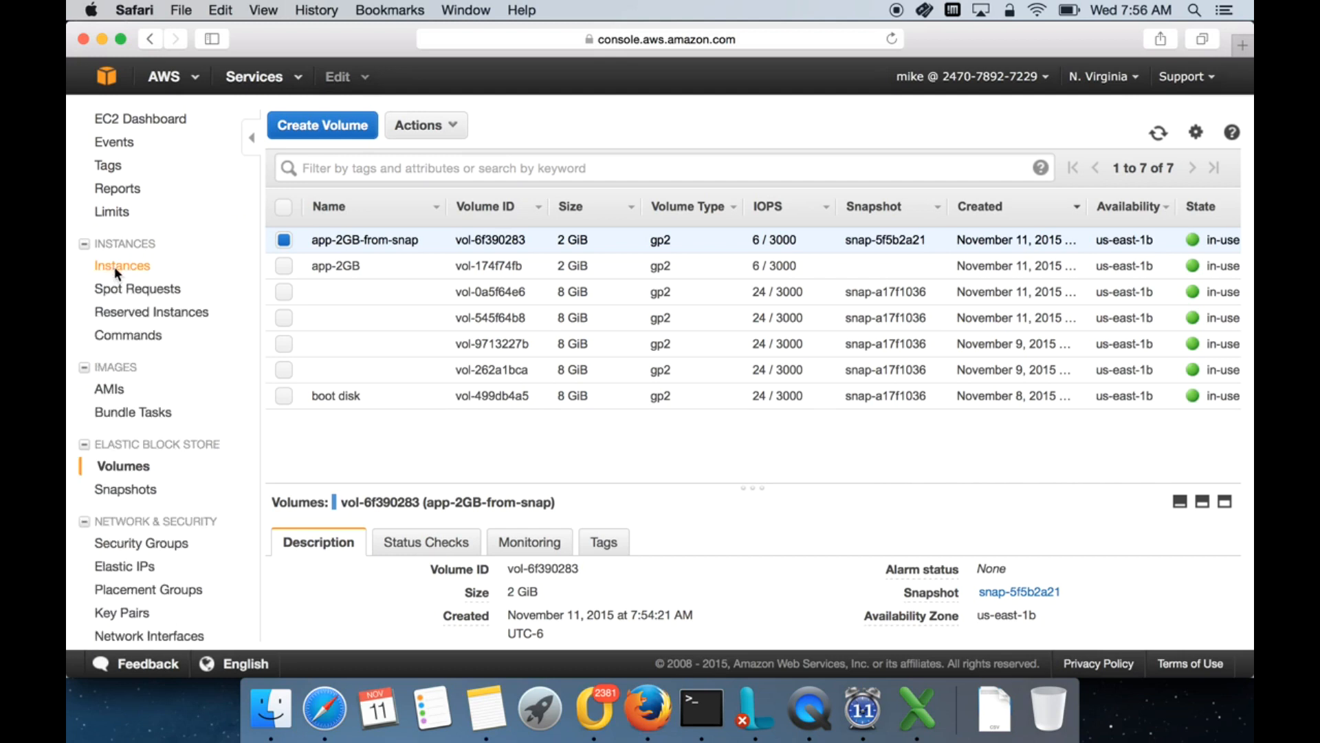
click(113, 264)
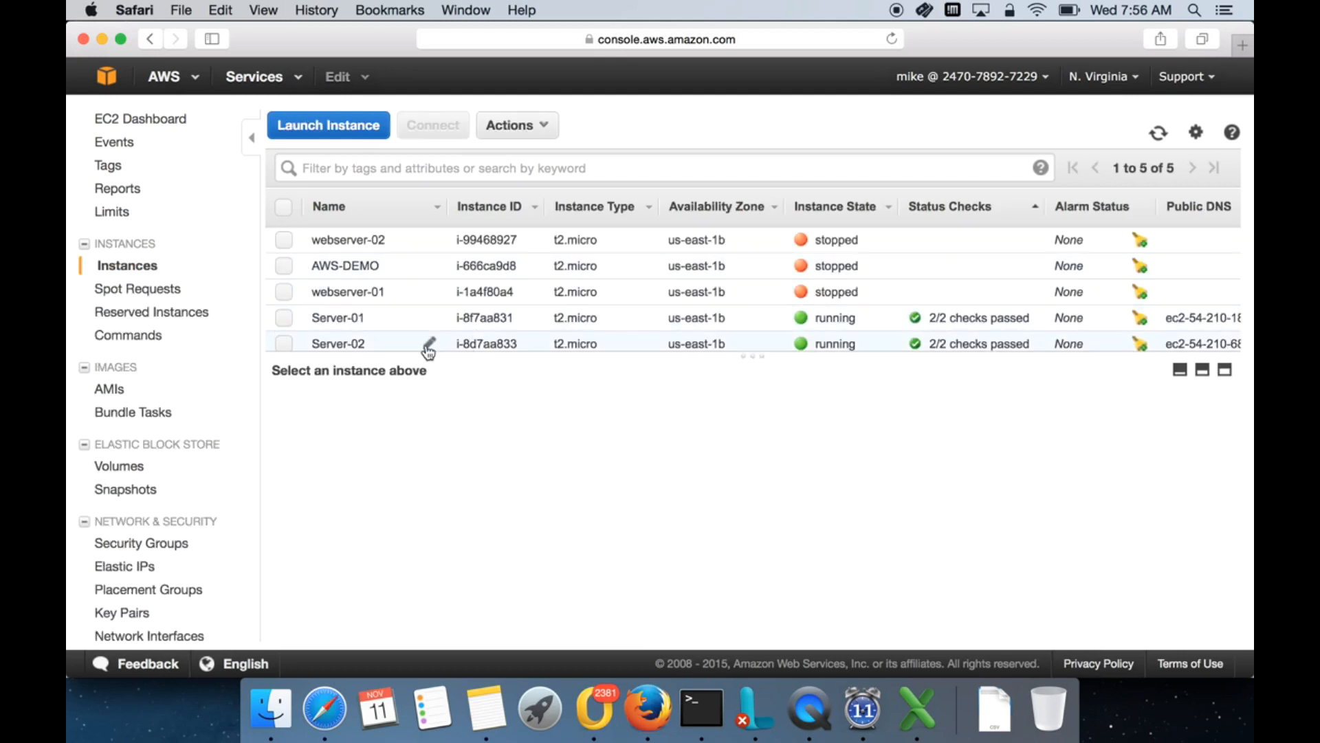
click(372, 336)
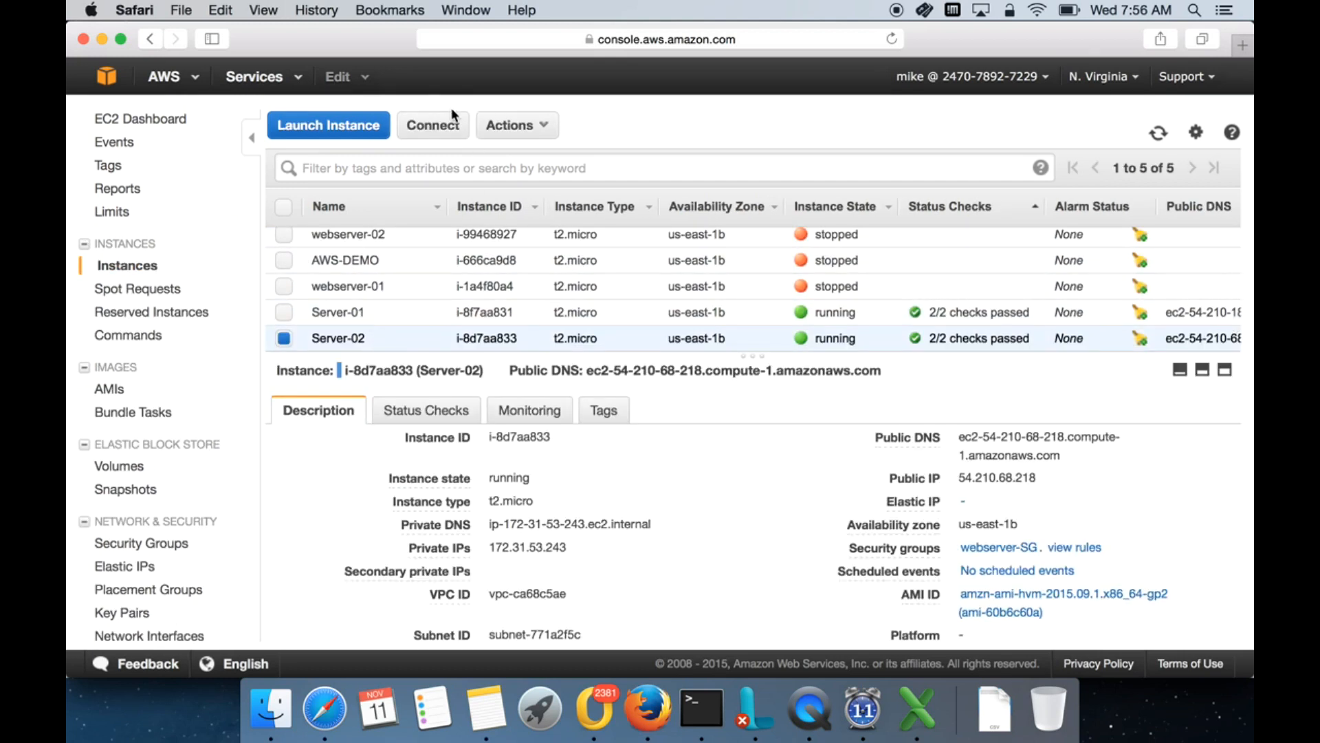
click(440, 126)
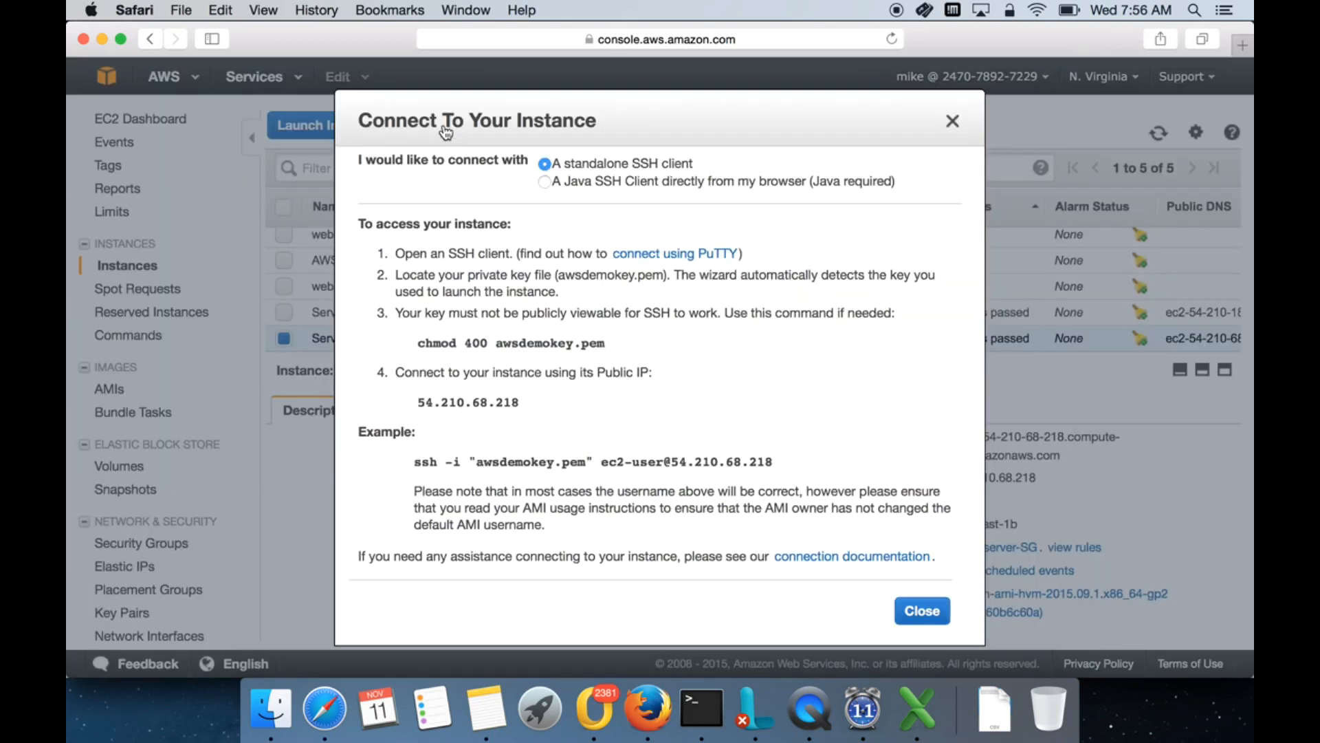
triple_click(470, 462)
right_click(470, 462)
click(511, 518)
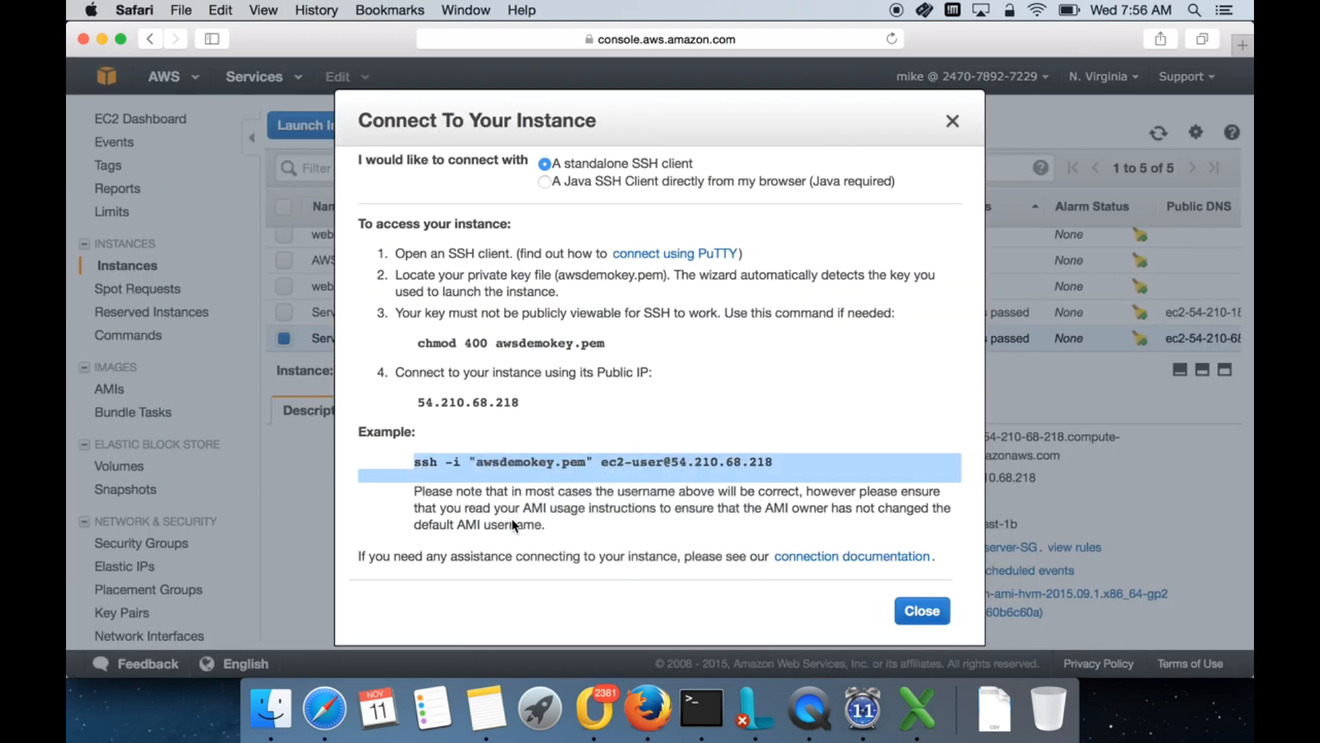
click(700, 708)
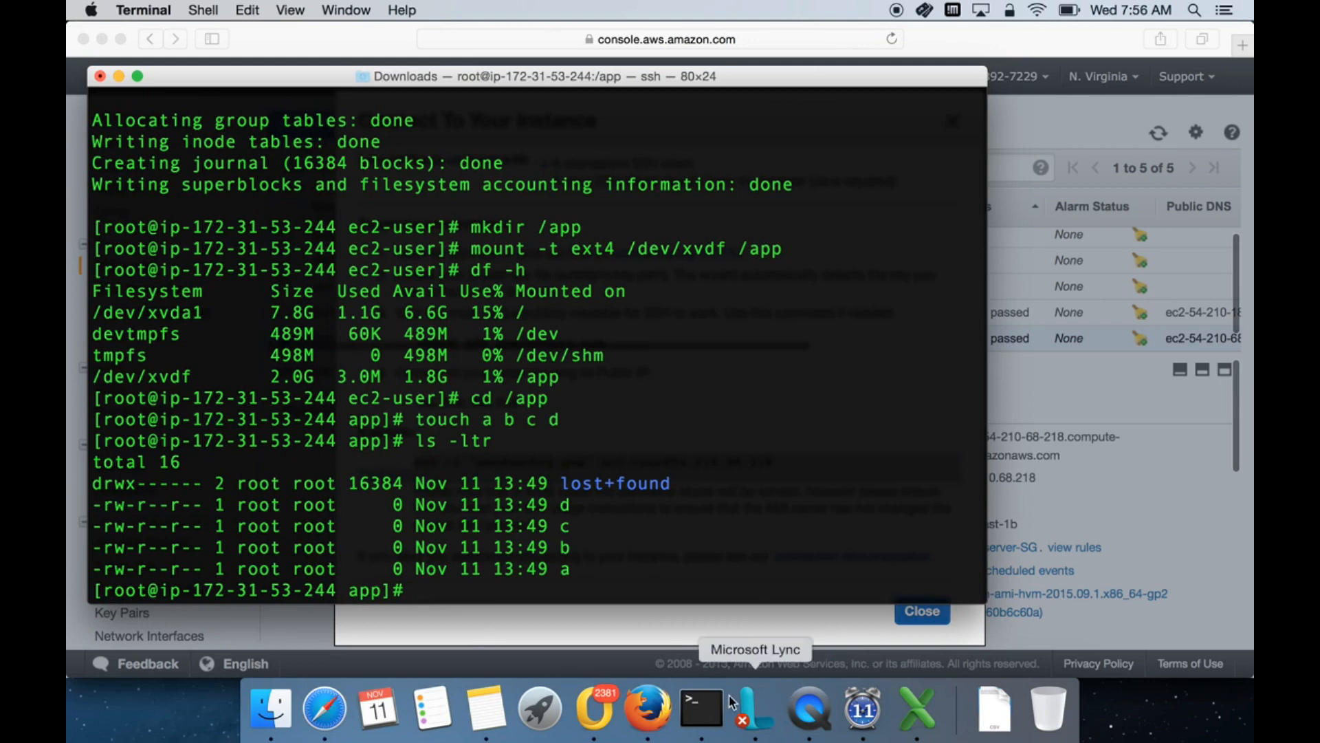
right_click(700, 708)
click(774, 502)
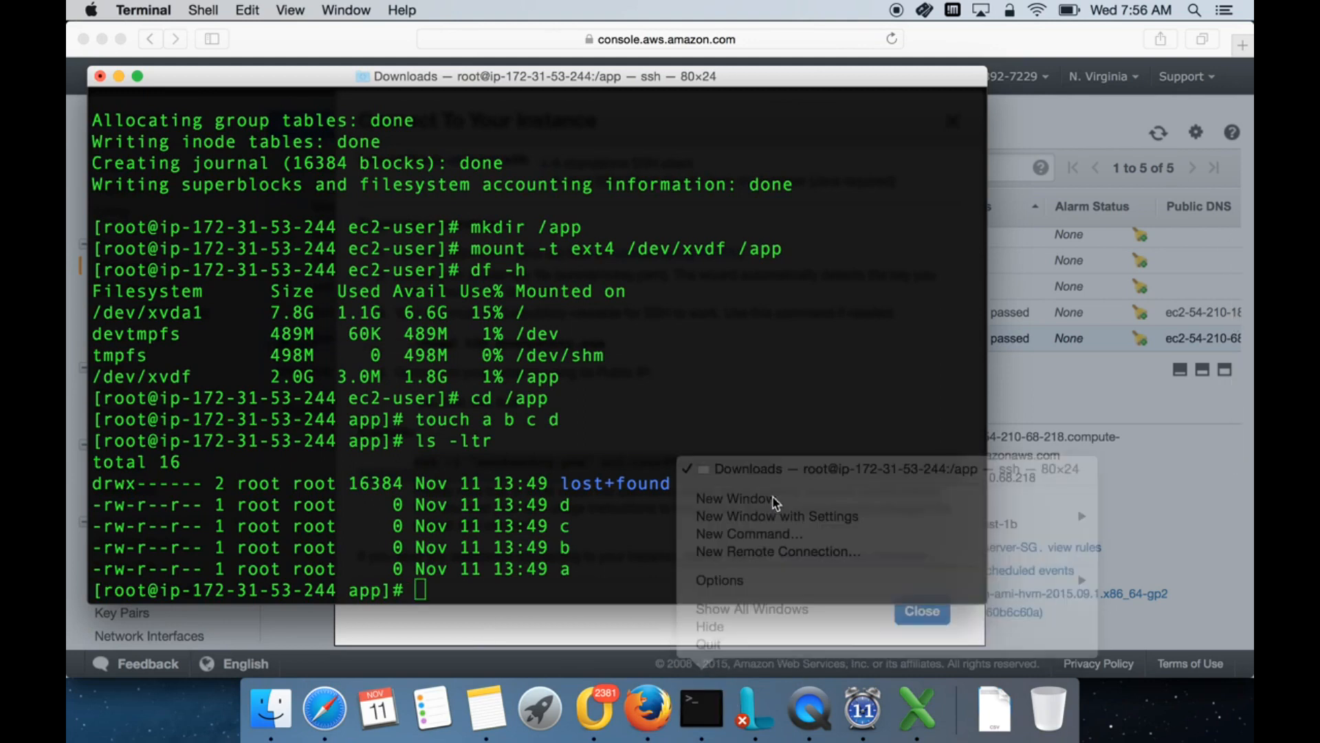
drag(387, 101, 738, 151)
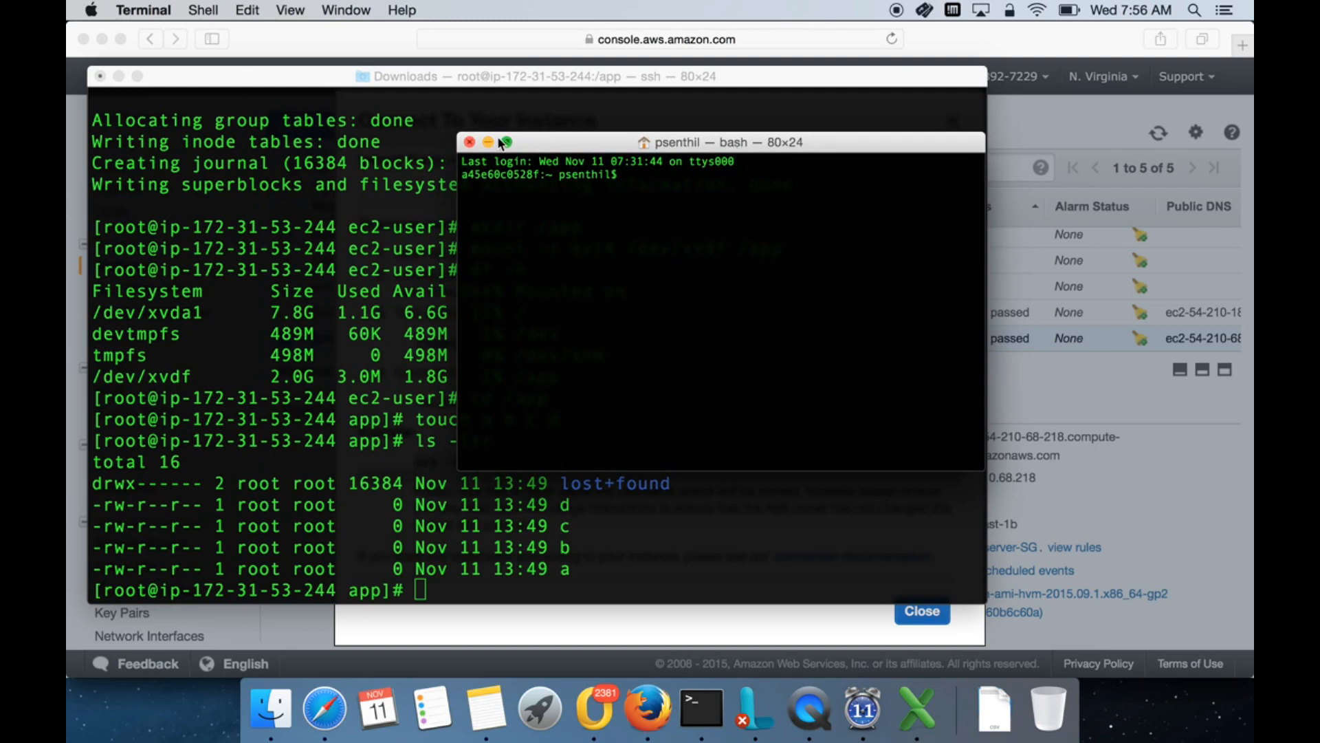
click(470, 142)
Exit the root shell and the existing SSH session back to the local prompt, and clear the terminal
text(exit)
key(Return)
text(exit)
key(Return)
text(clear)
key(Return)
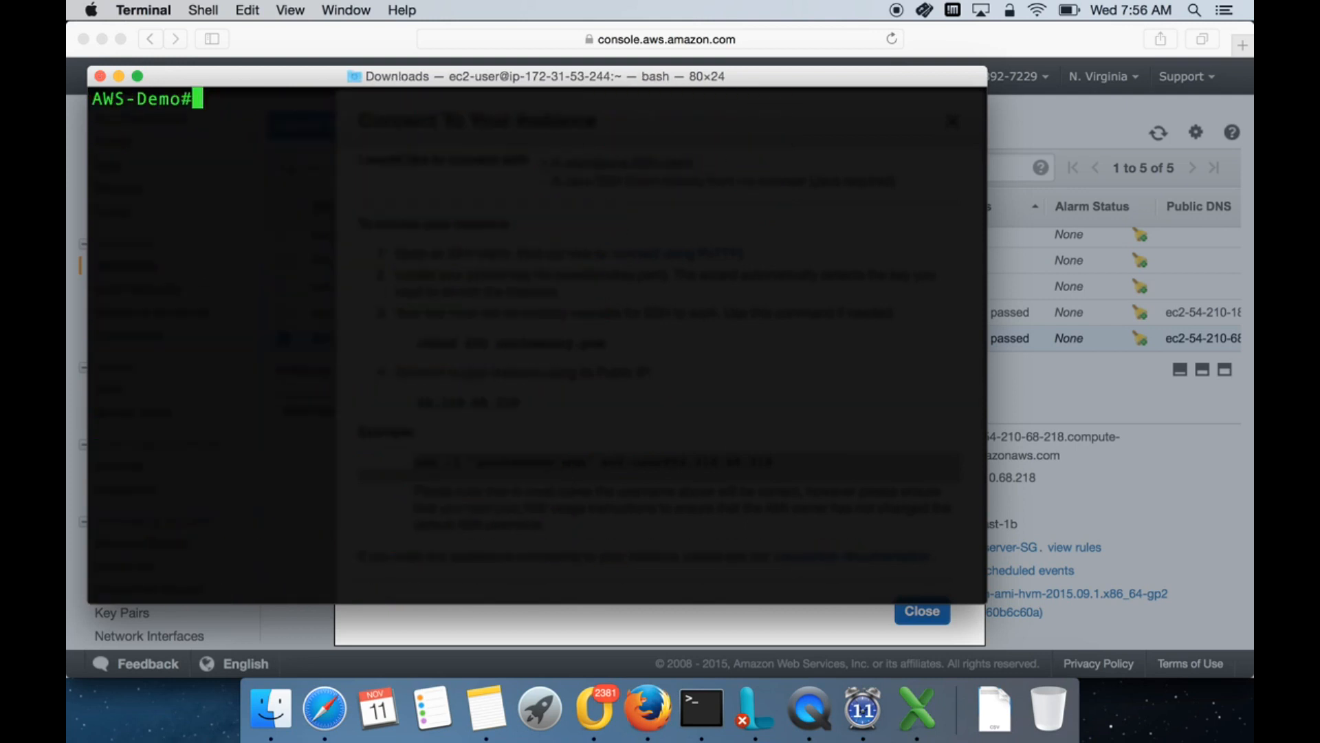
Connect to Server-02 as ec2-user with the copied SSH command and accept its host key with yes
right_click(479, 452)
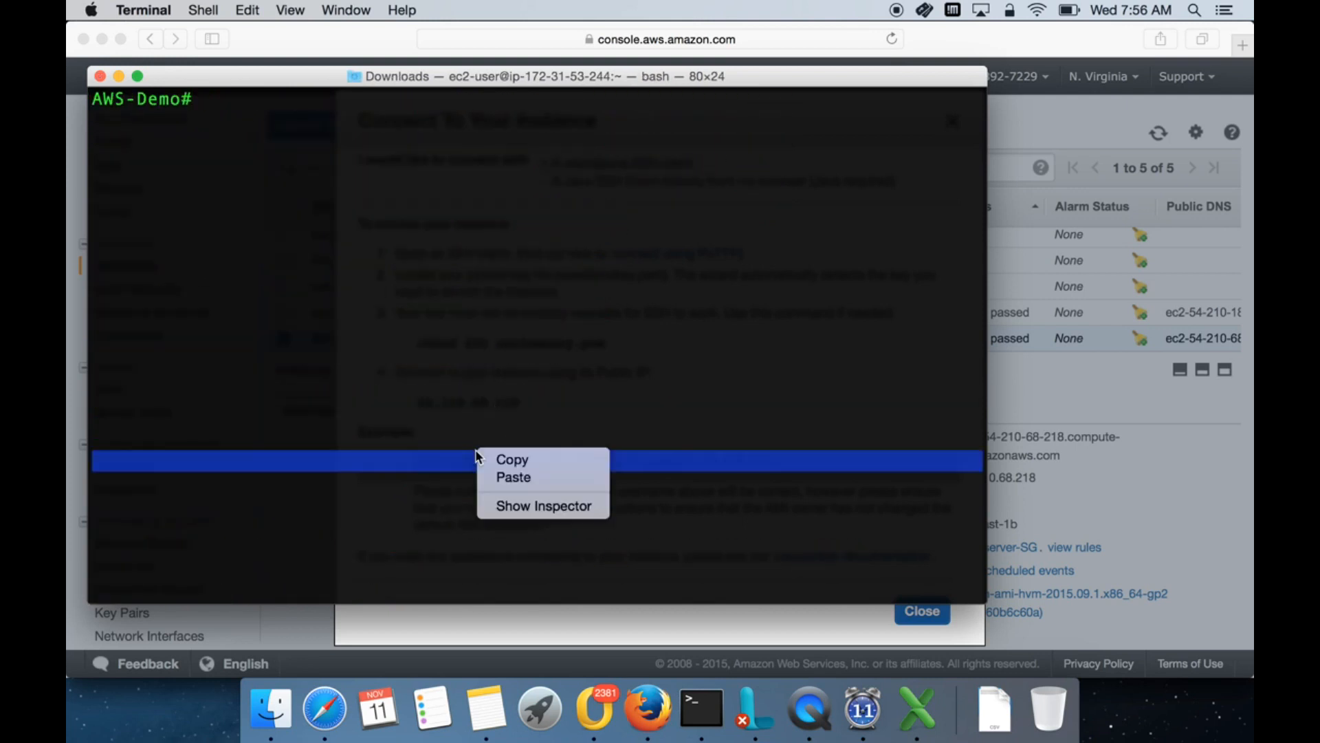
click(513, 477)
text(yes)
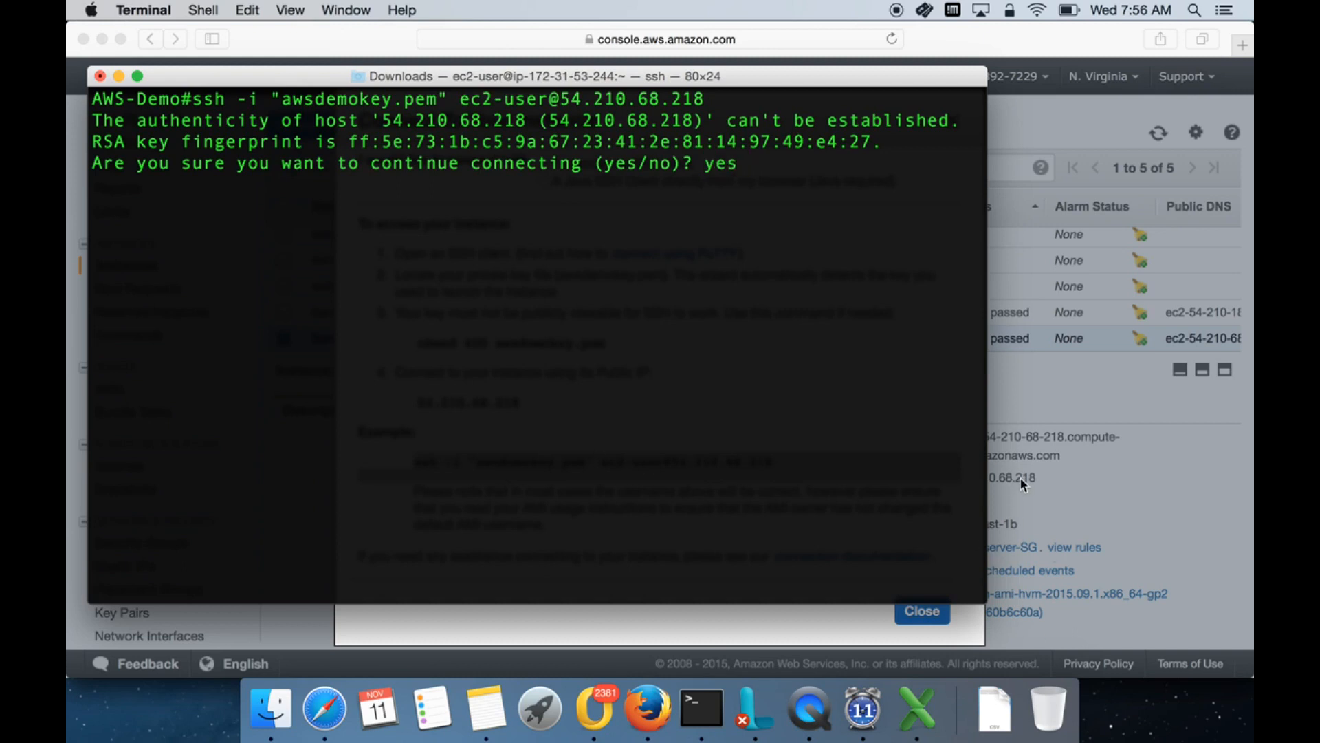
key(Return)
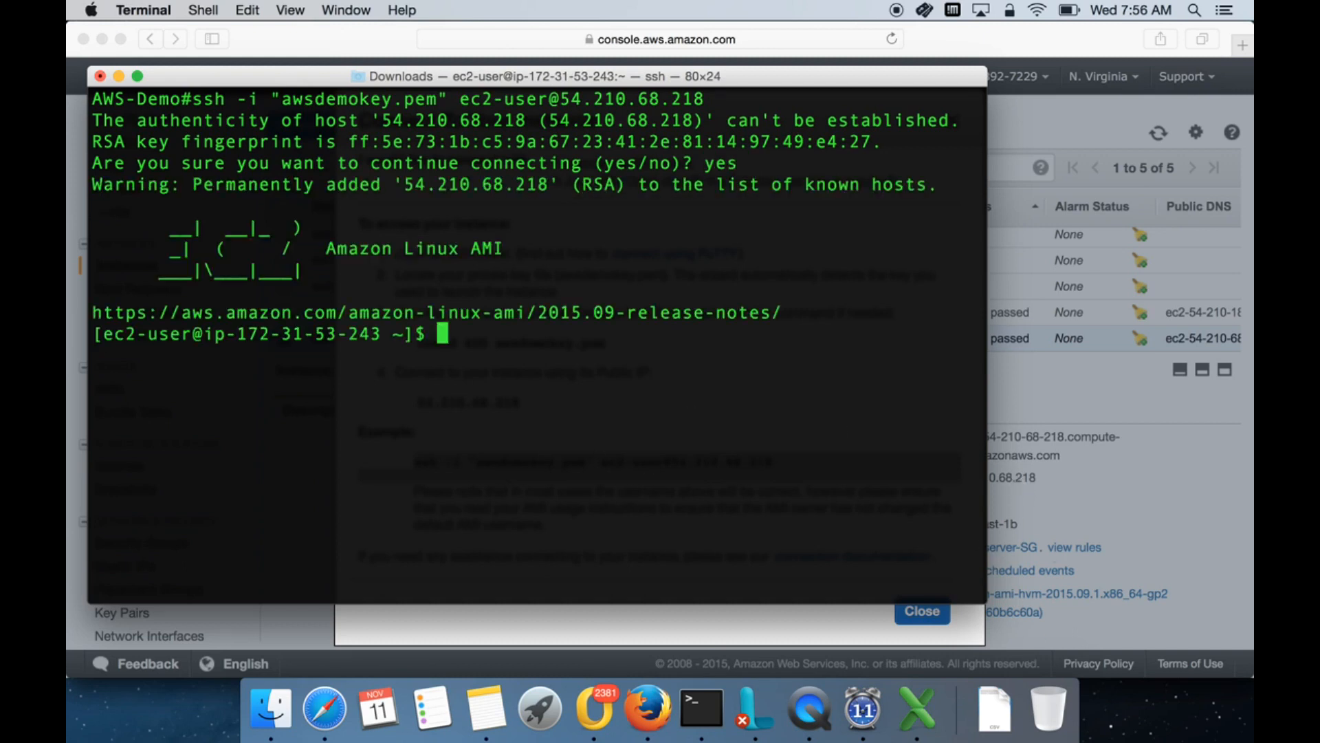
Become root on Server-02 with sudo su and clear the terminal
text(sudo su)
key(Return)
key(ctrl+l)
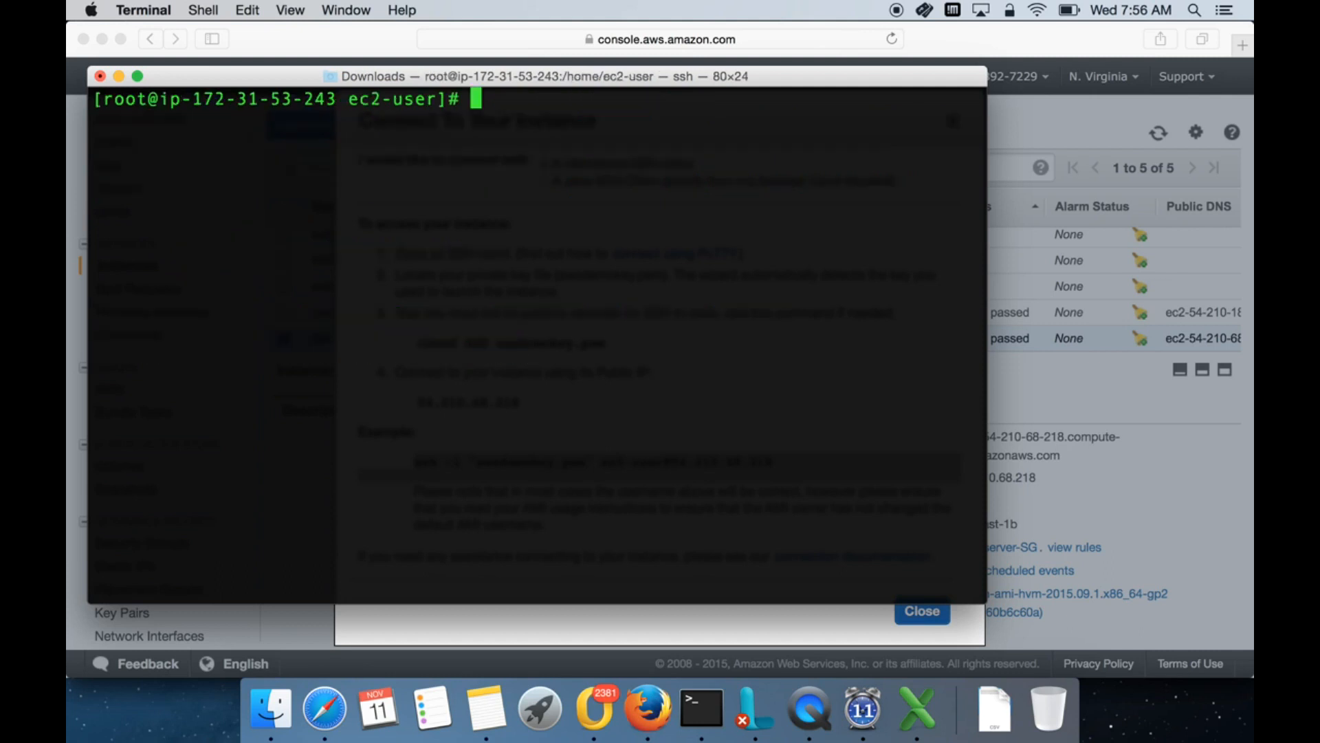
List the block devices with lsblk and the mounted filesystems with df -h to check the attached xvdf disk
text(lsblk)
key(Return)
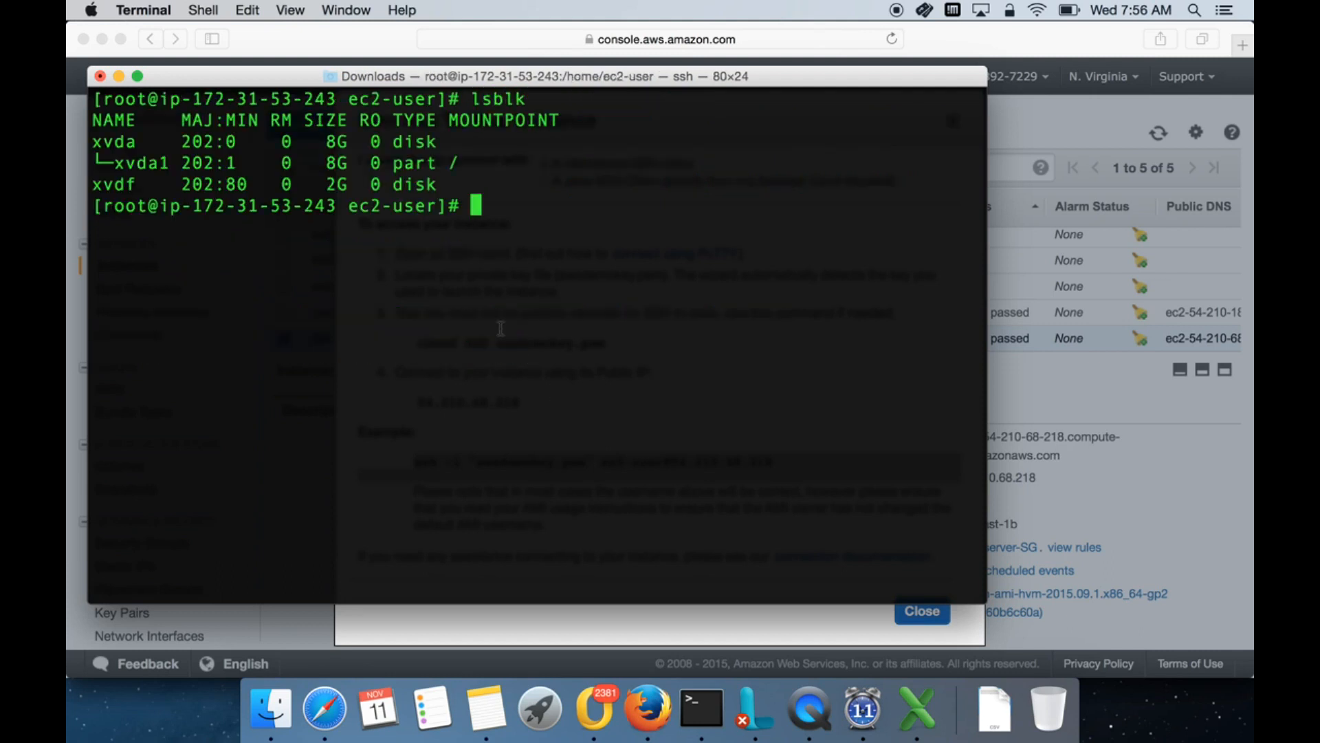
triple_click(116, 144)
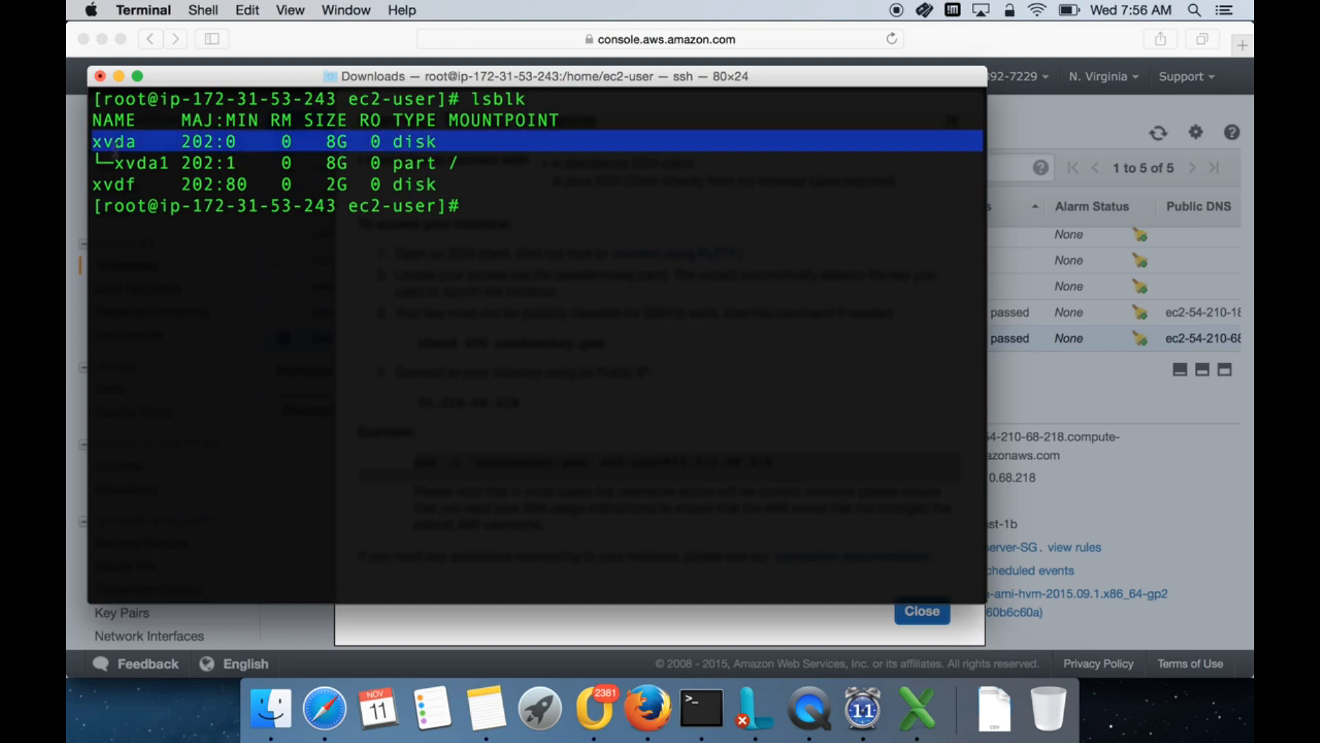
double_click(122, 183)
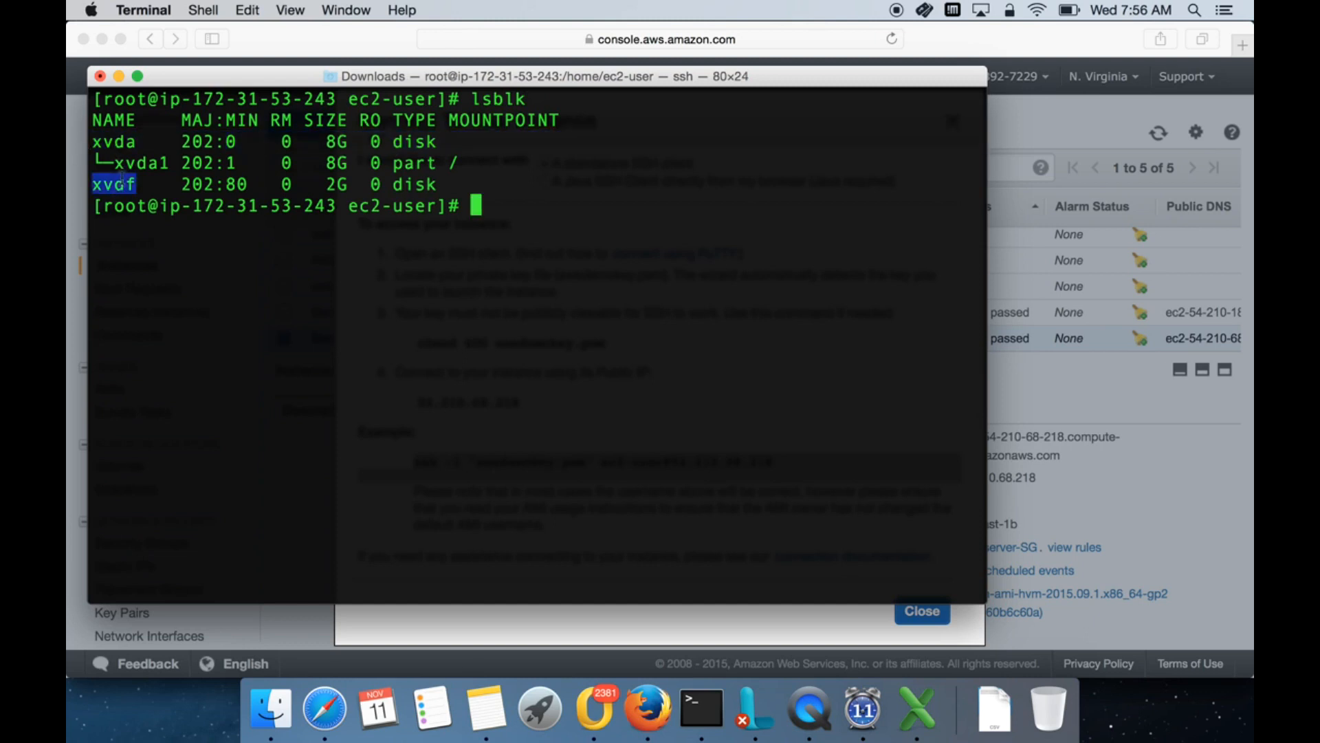
click(306, 276)
text(df -h)
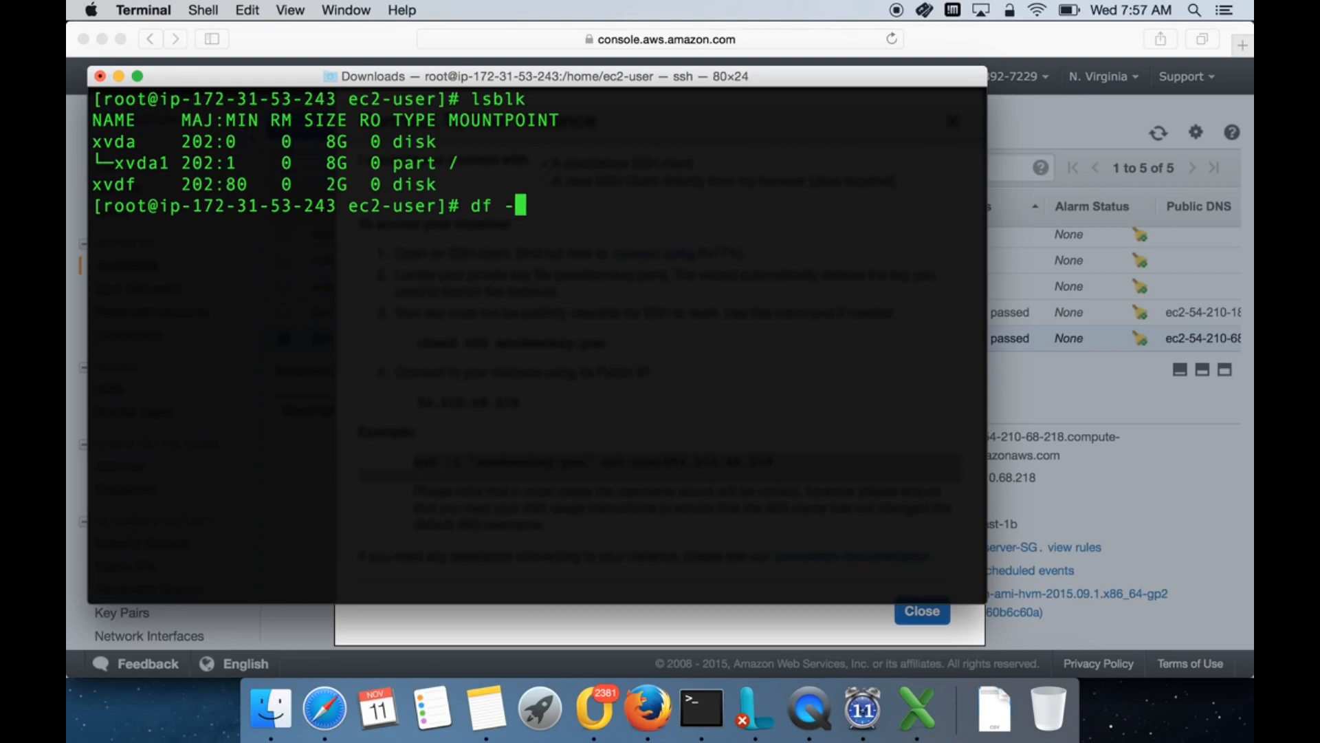
key(Return)
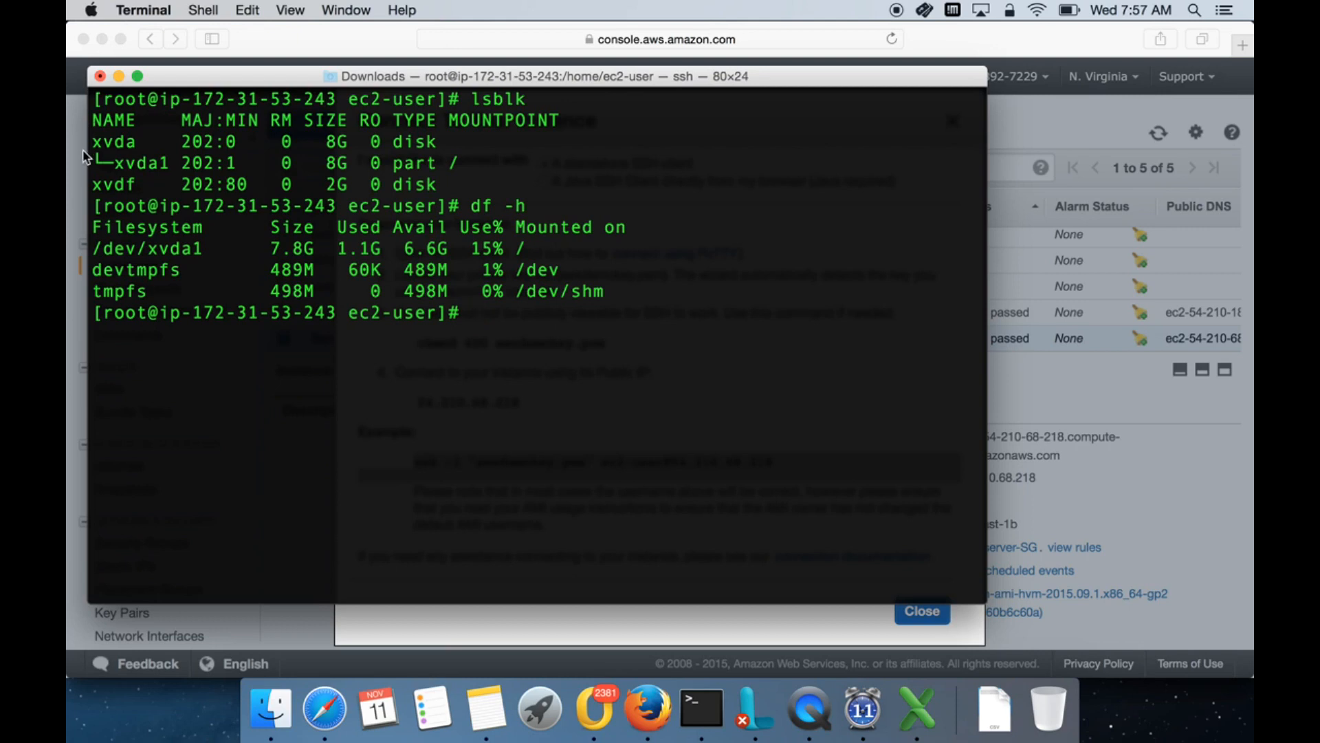
double_click(100, 179)
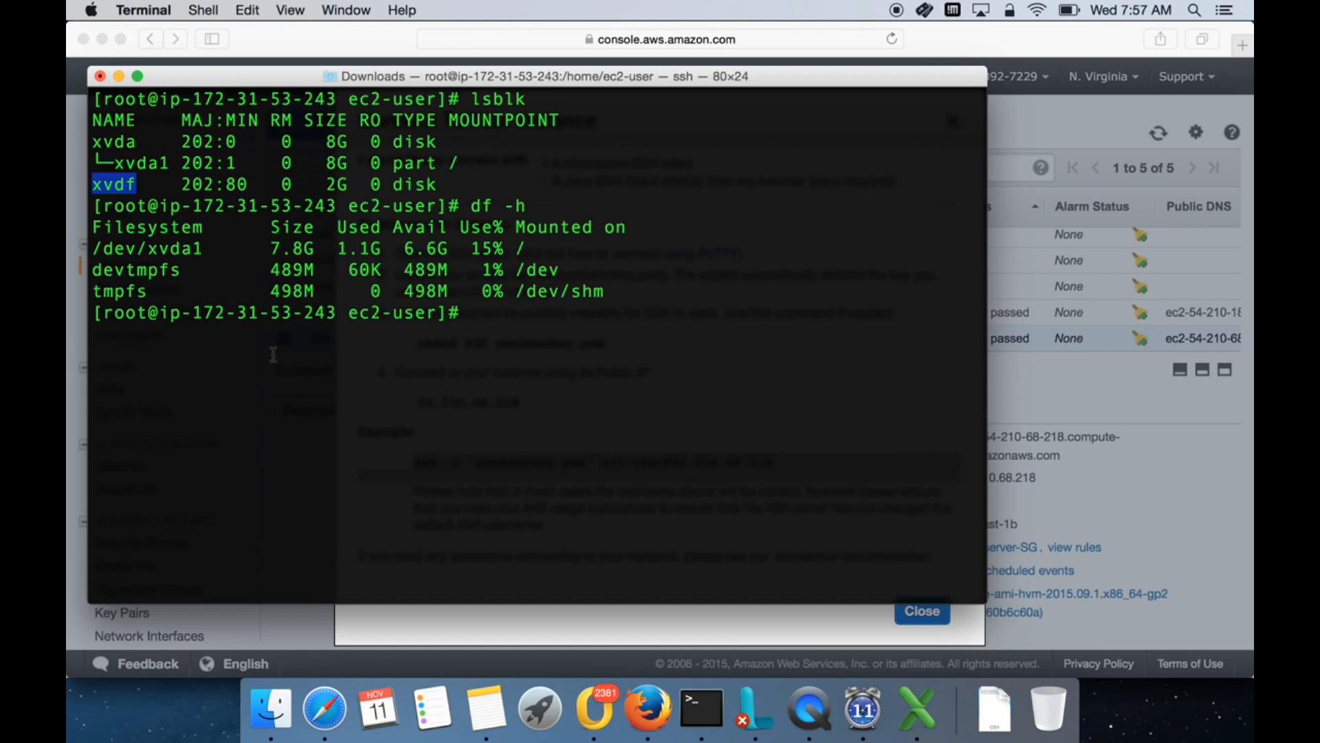
Create the /app directory and mount /dev/xvdf on it as an ext4 filesystem
text(mkdir /app)
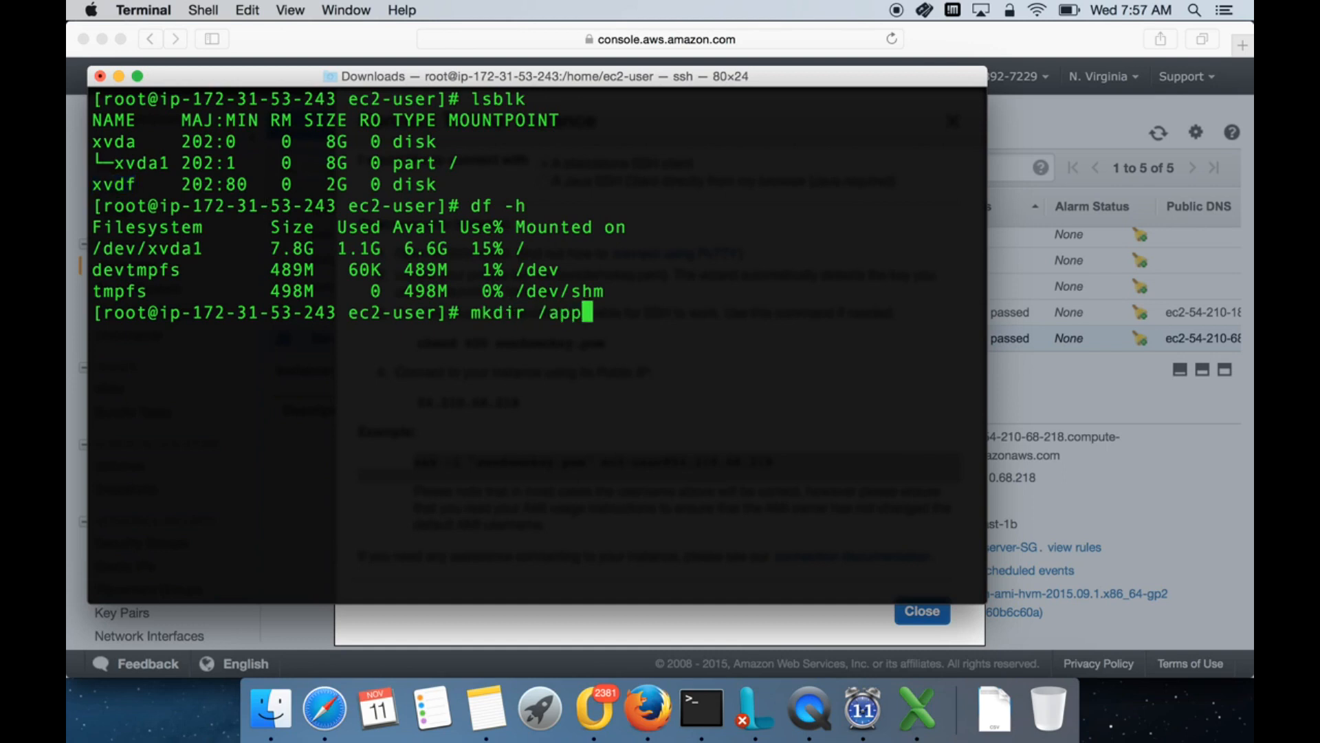
key(Return)
text(mount -t e)
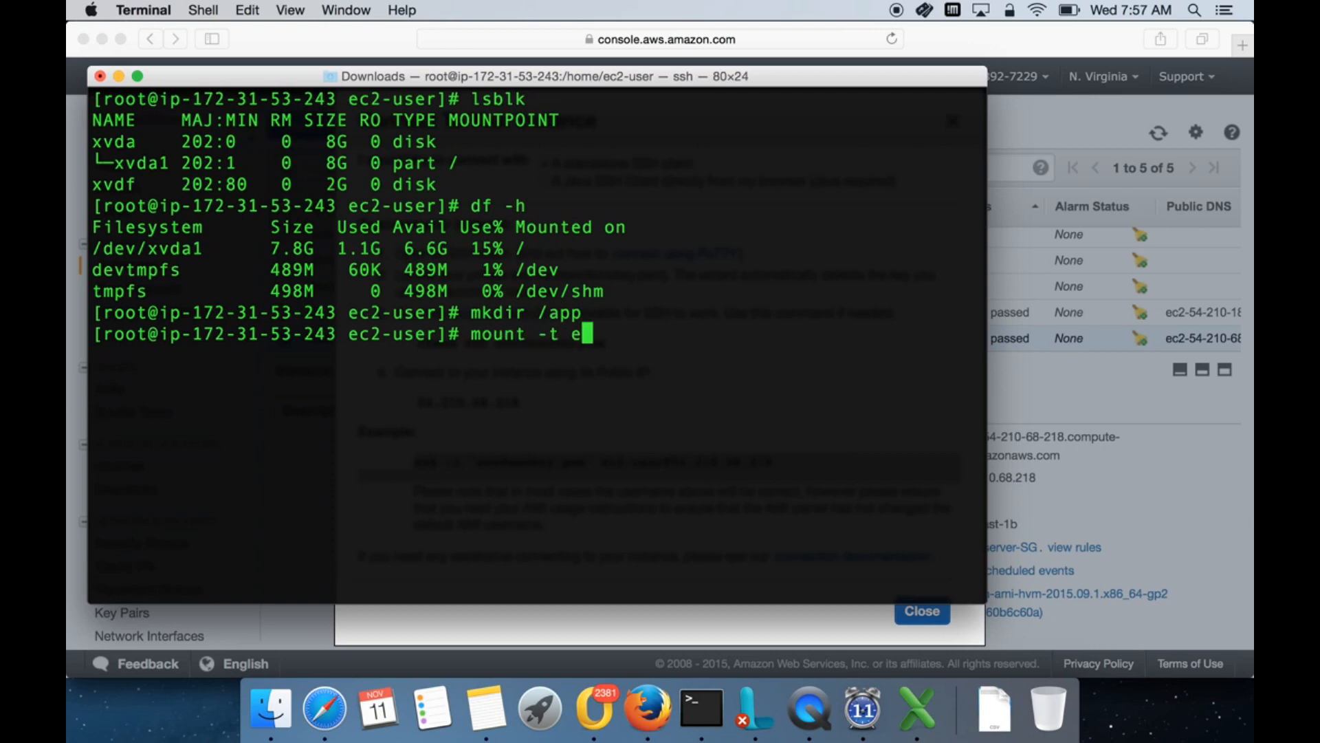
text(xt4 /dev/xv)
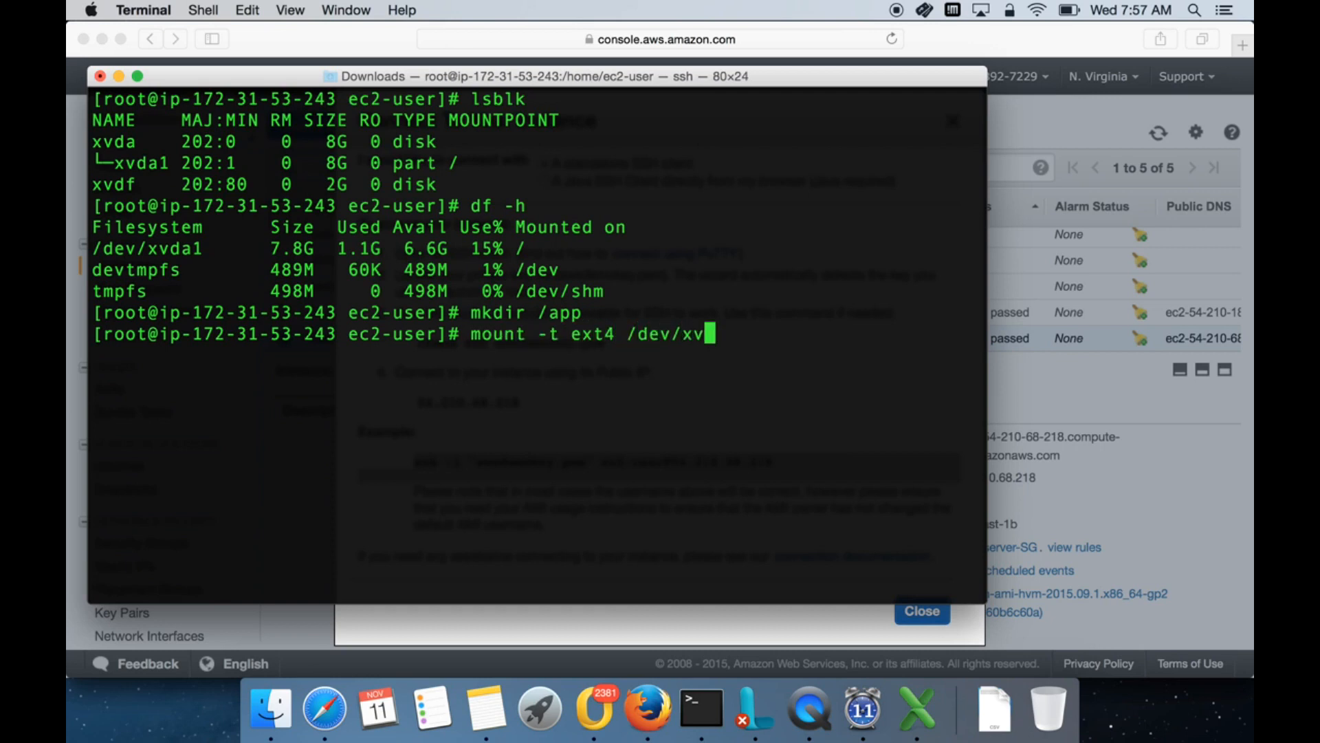
text(df /app)
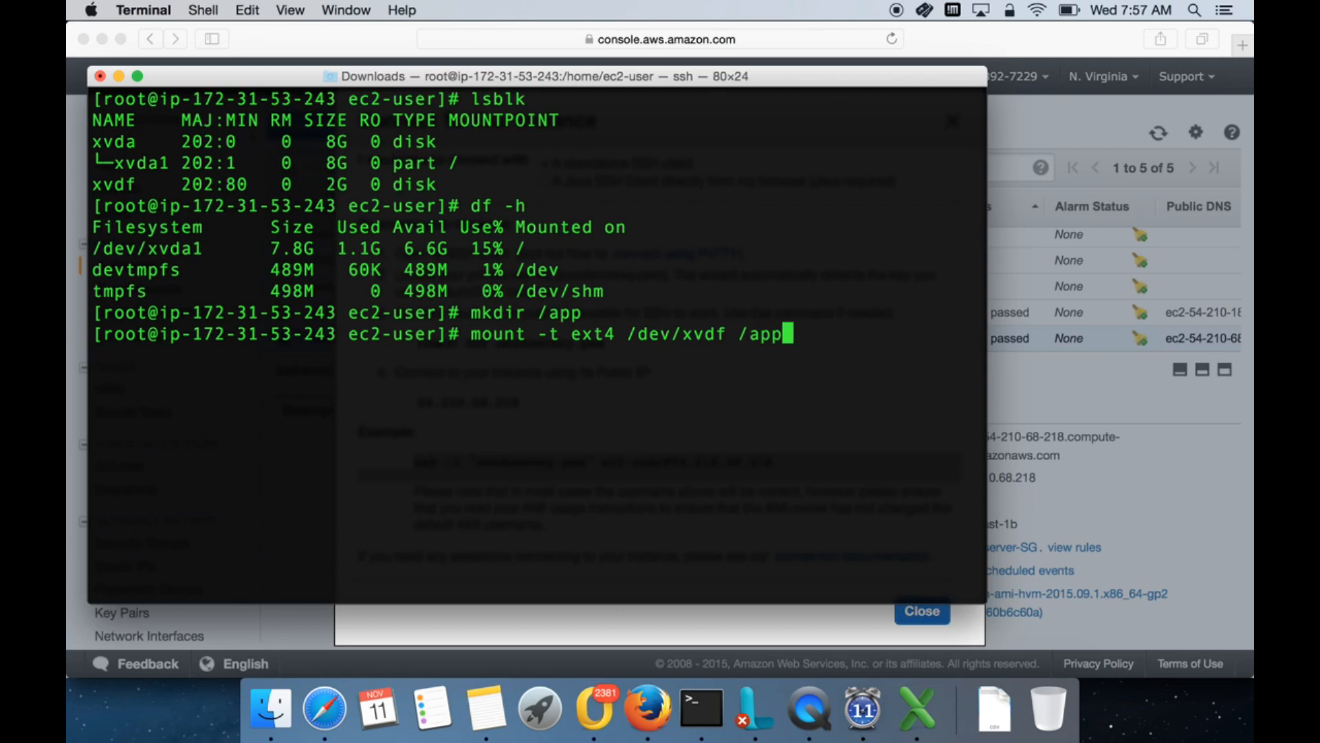
key(Return)
Check the mounts again with df -h and list the files in /app with ls -ltr from inside that directory
text(df -h)
key(Return)
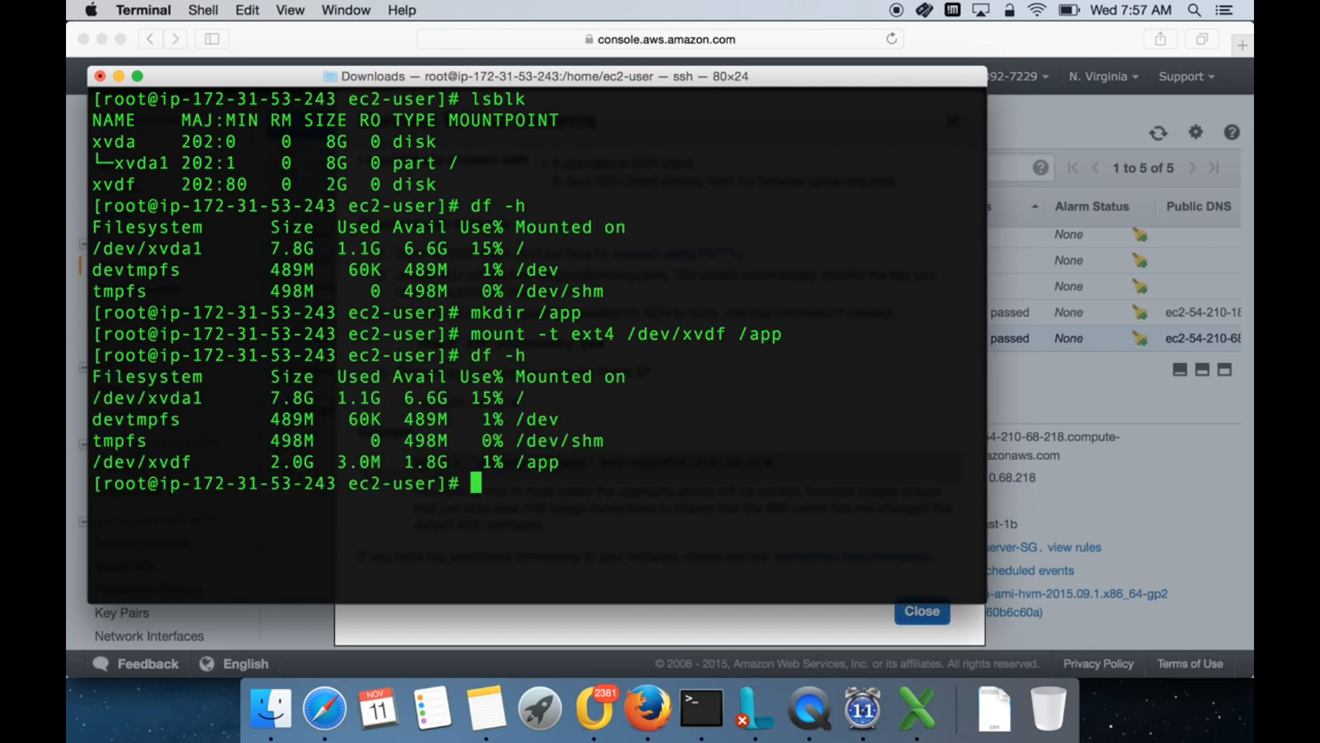
text(cd /app)
key(Return)
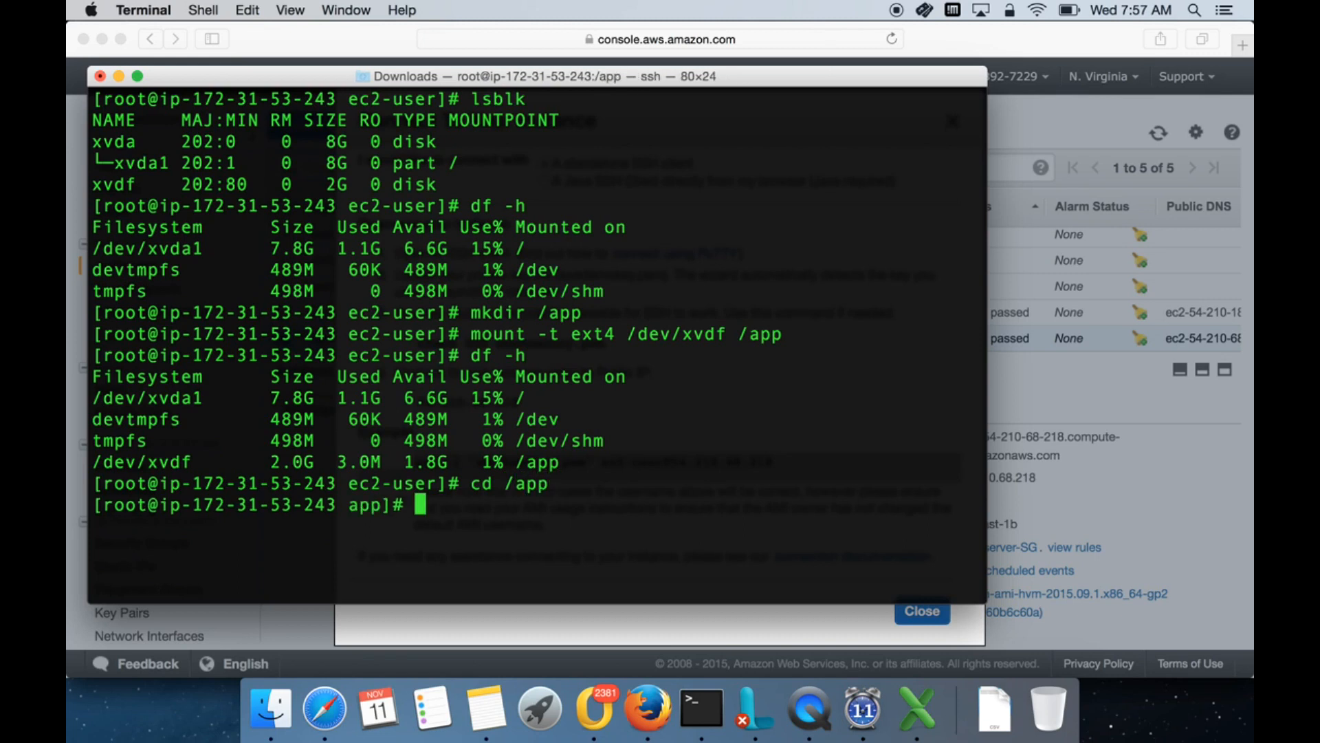
text(ls -ltr)
key(Return)
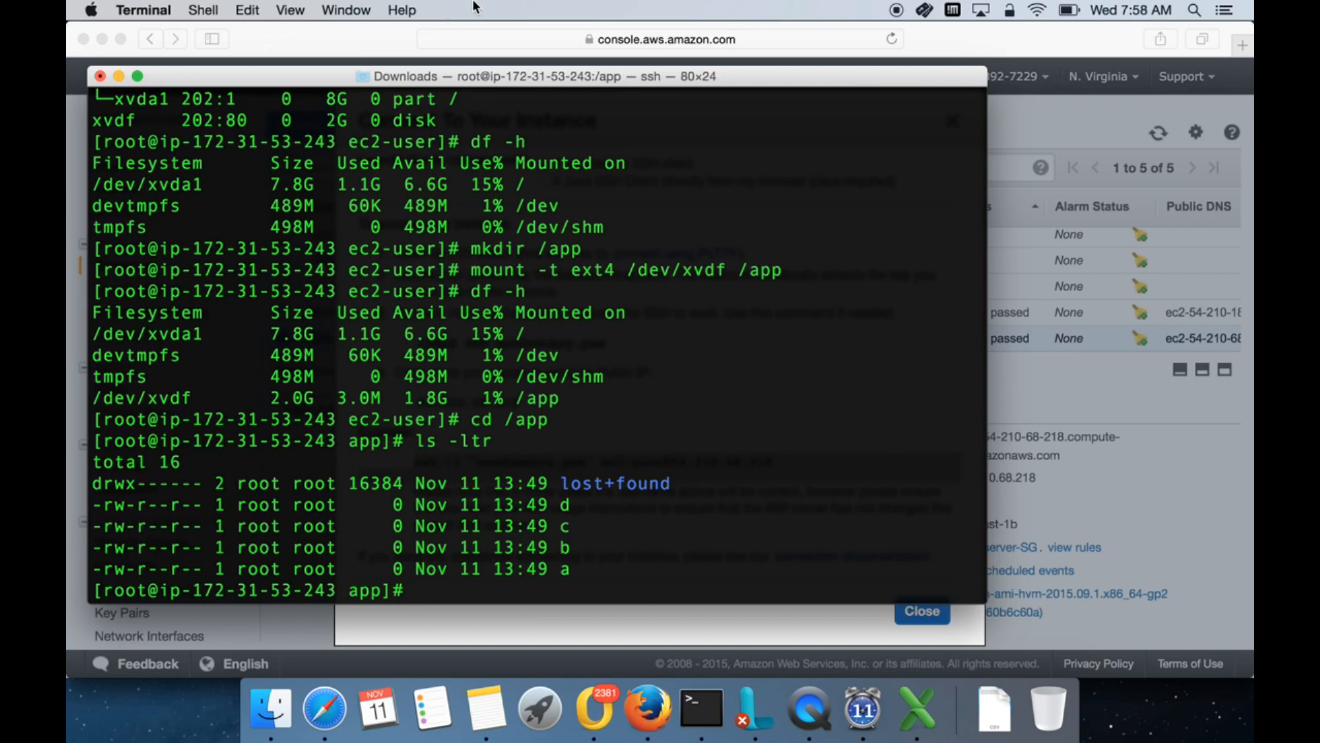
Switch to the EC2 console in Safari, close the connection instructions and open the EBS snapshots list
click(1129, 413)
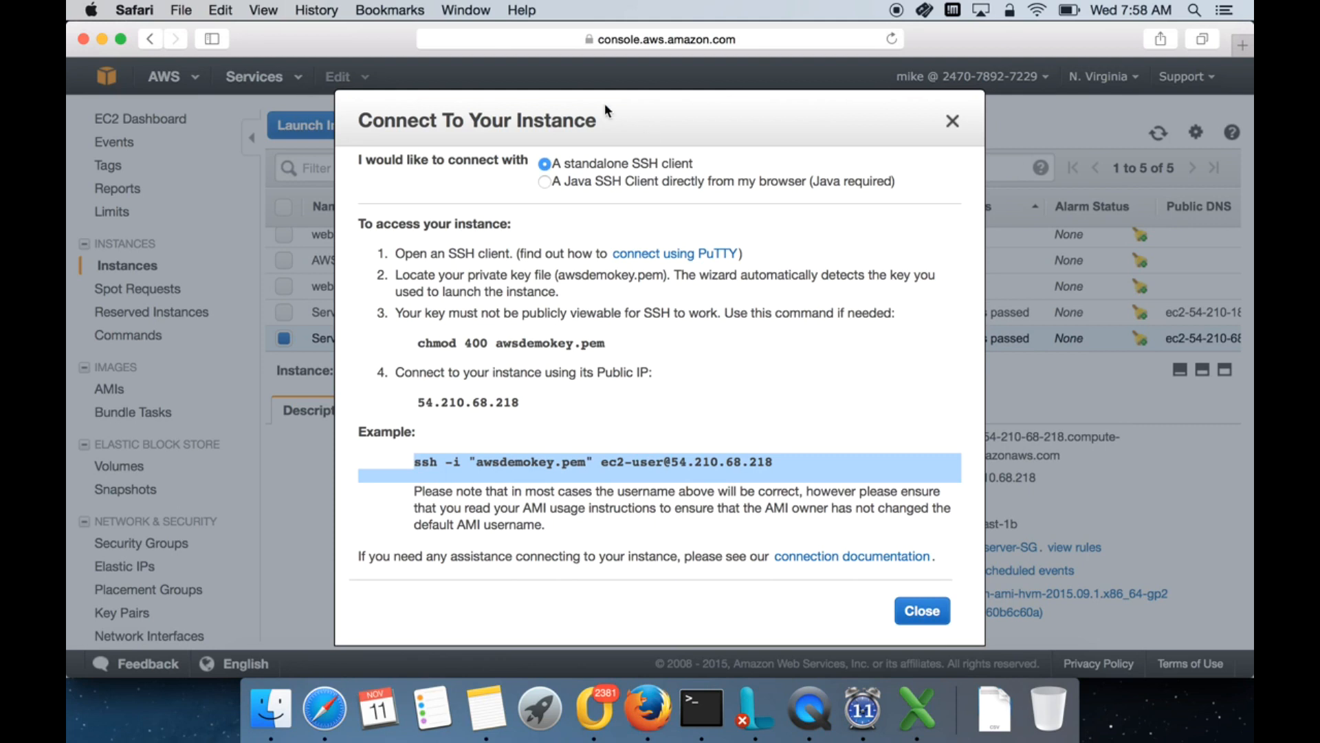
click(952, 122)
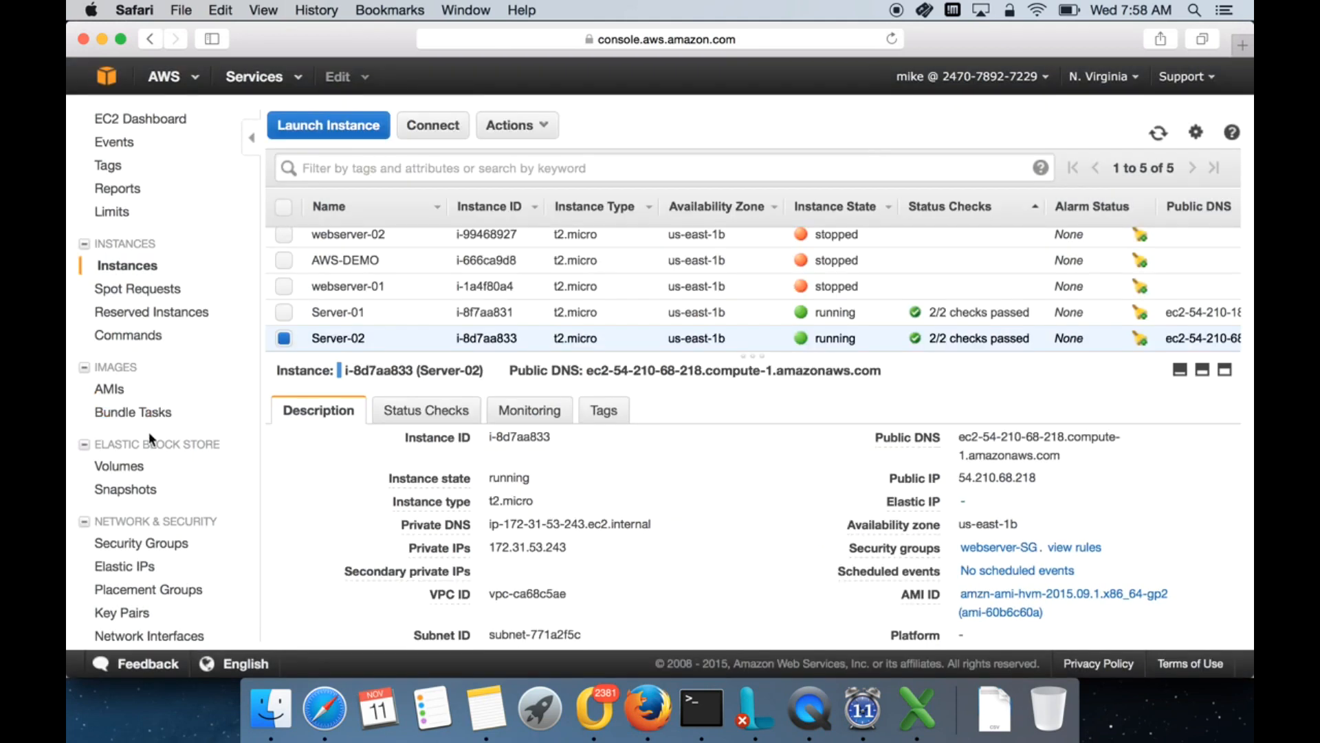
click(130, 488)
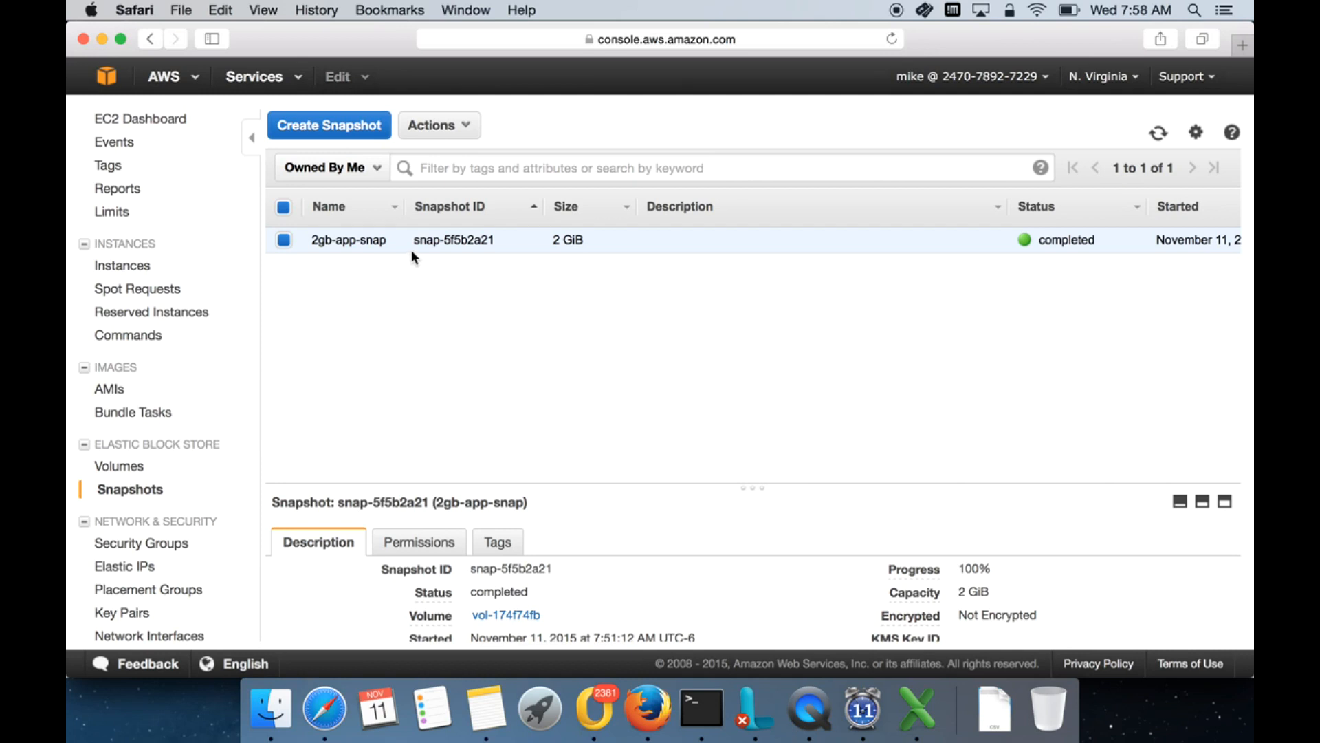
Examine the list of AWS regions available in the console without changing the current region
click(1121, 79)
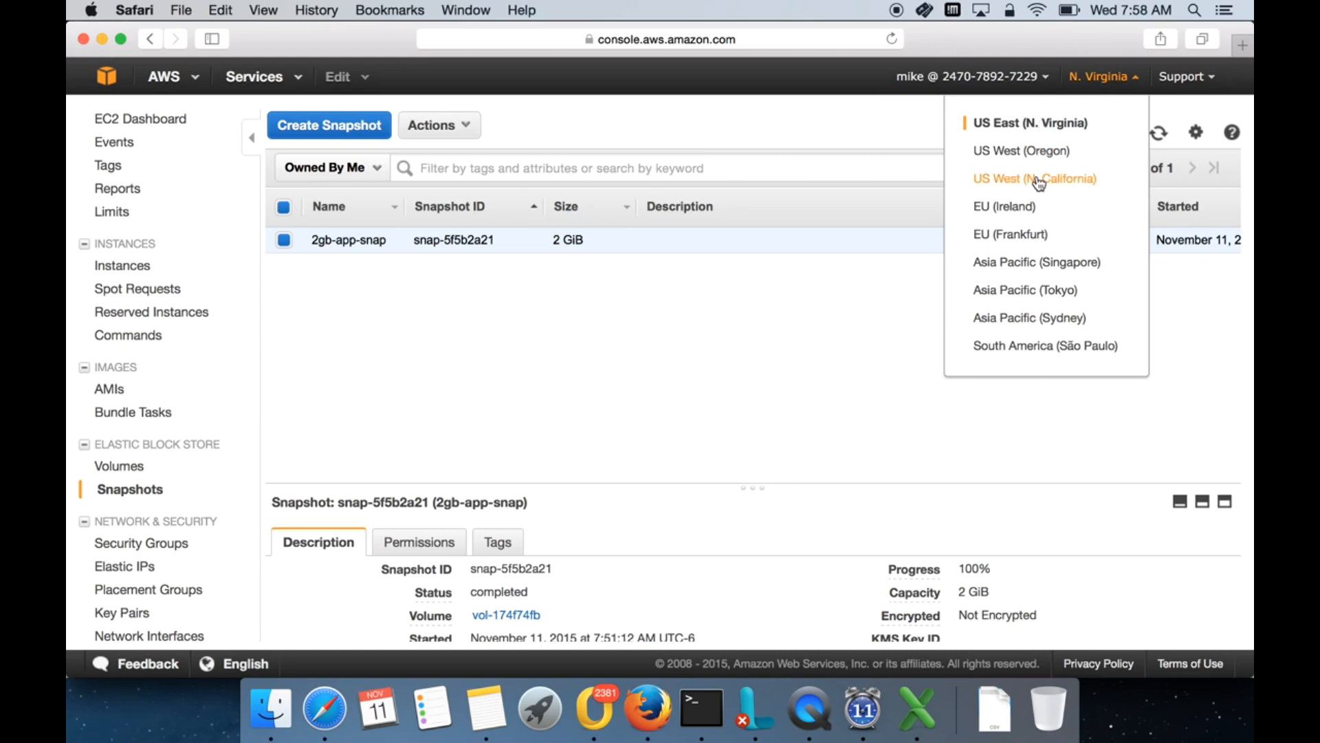
click(821, 97)
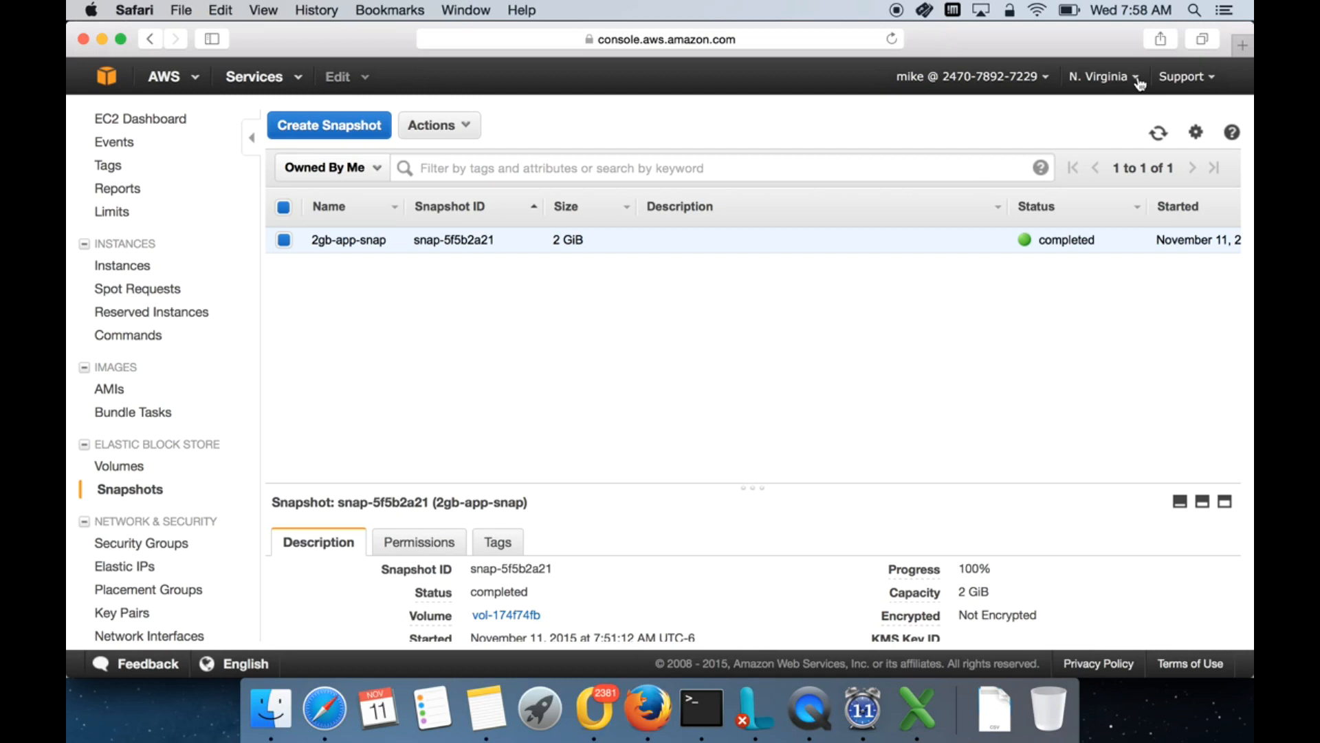
click(1112, 88)
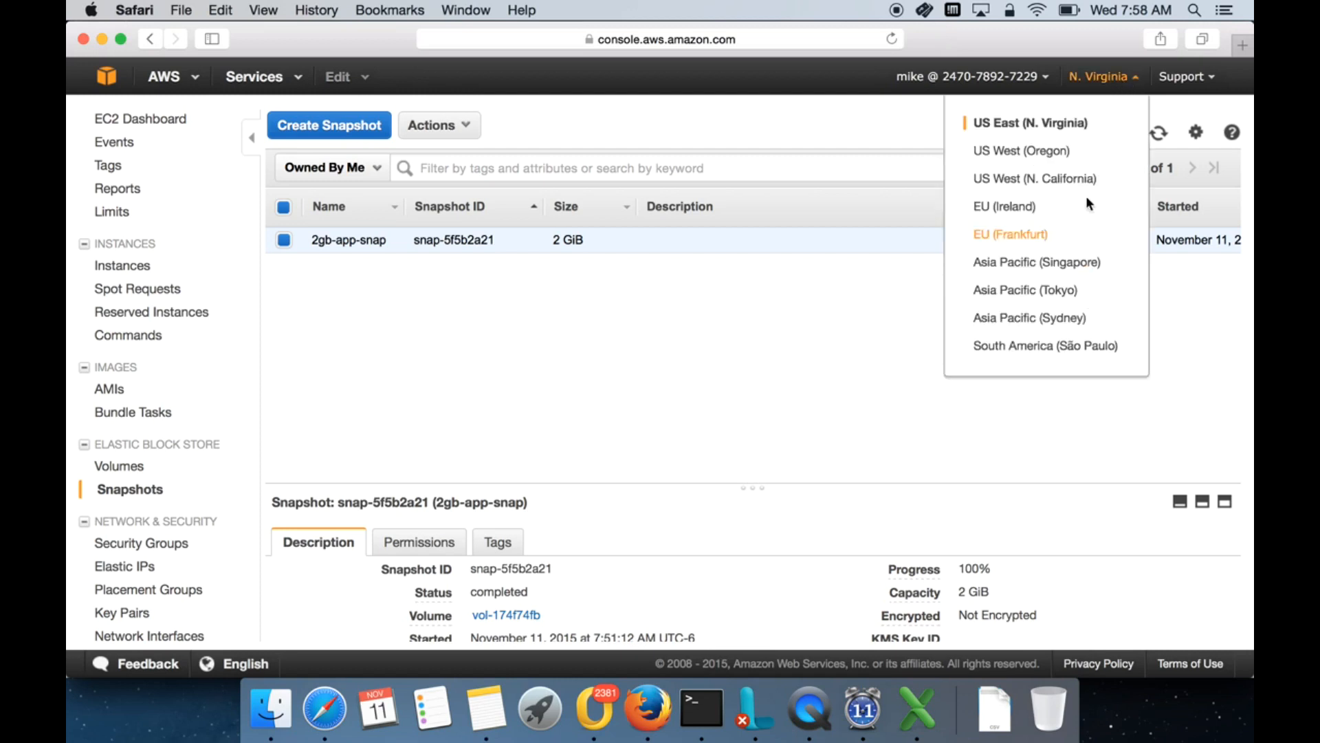
click(522, 340)
Copy the 2gb-app-snap snapshot to the Asia Pacific (Singapore) region, keeping the default description and leaving it unencrypted
click(438, 126)
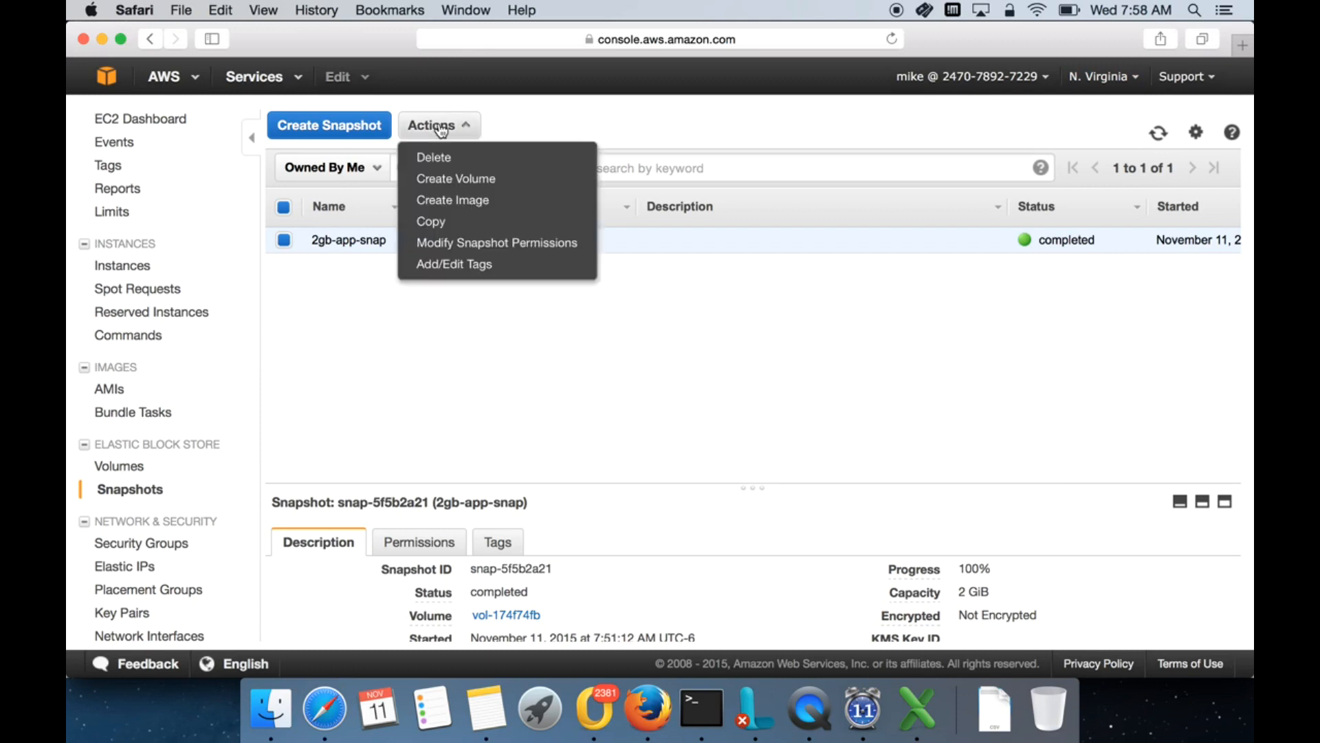
click(451, 222)
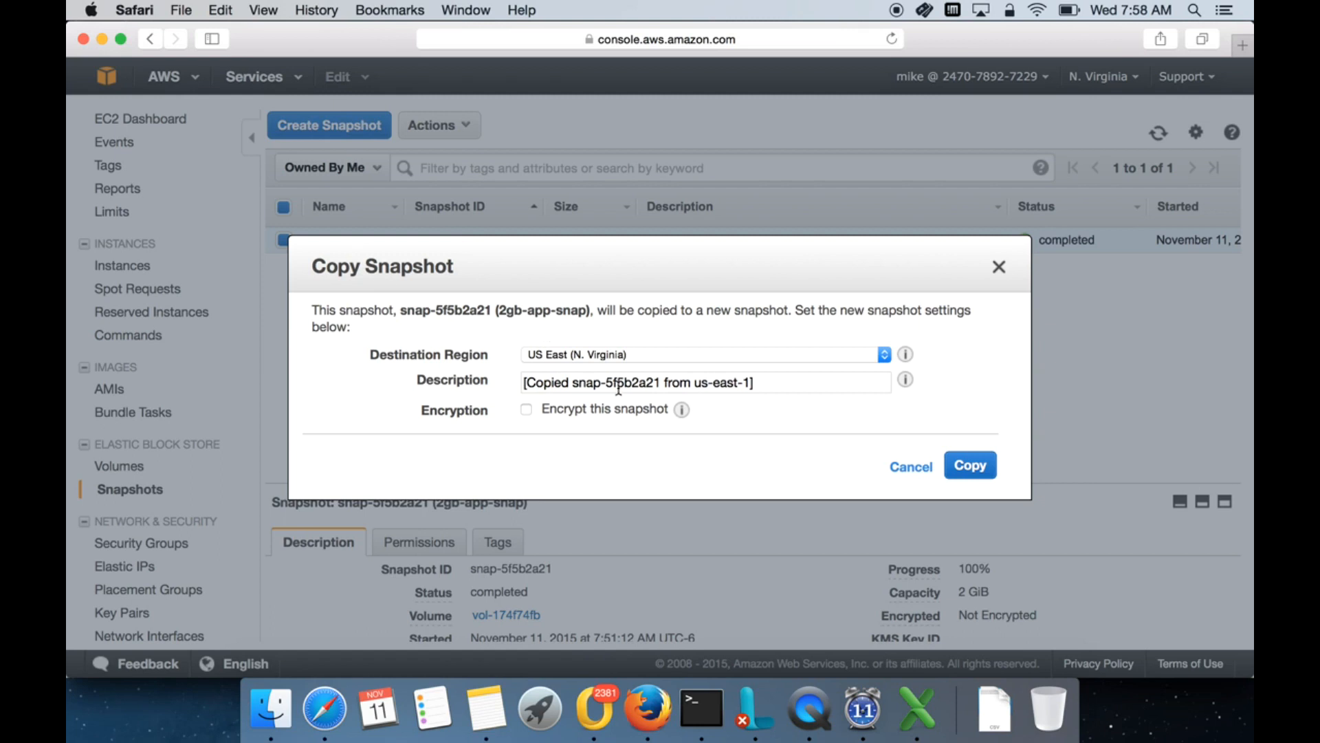
click(631, 356)
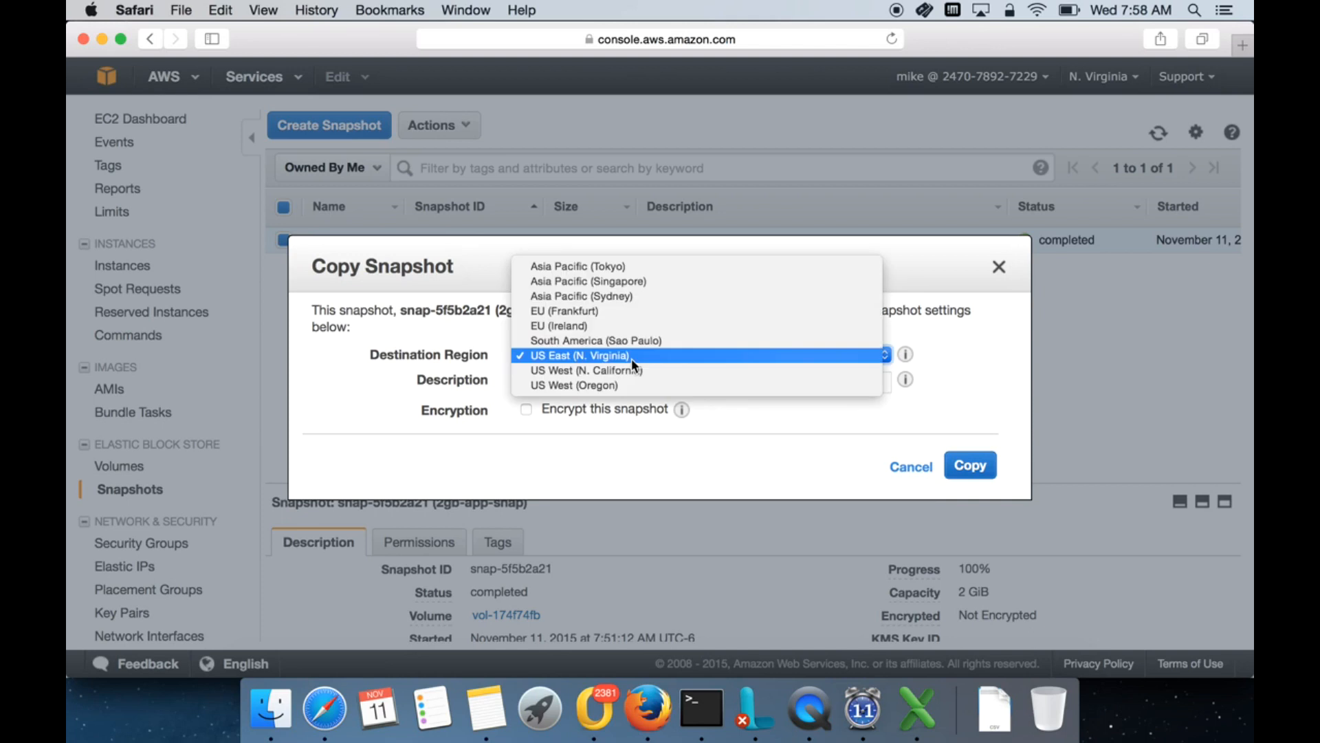
click(631, 356)
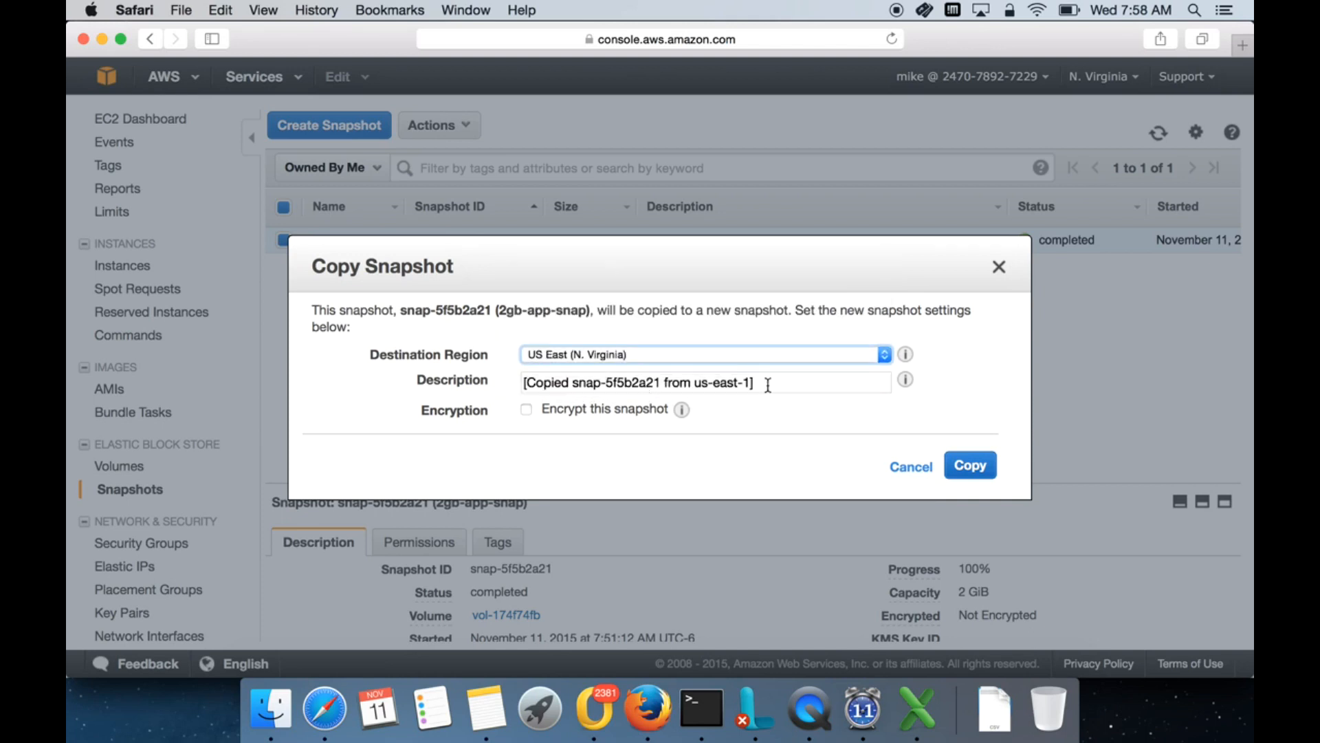
click(733, 356)
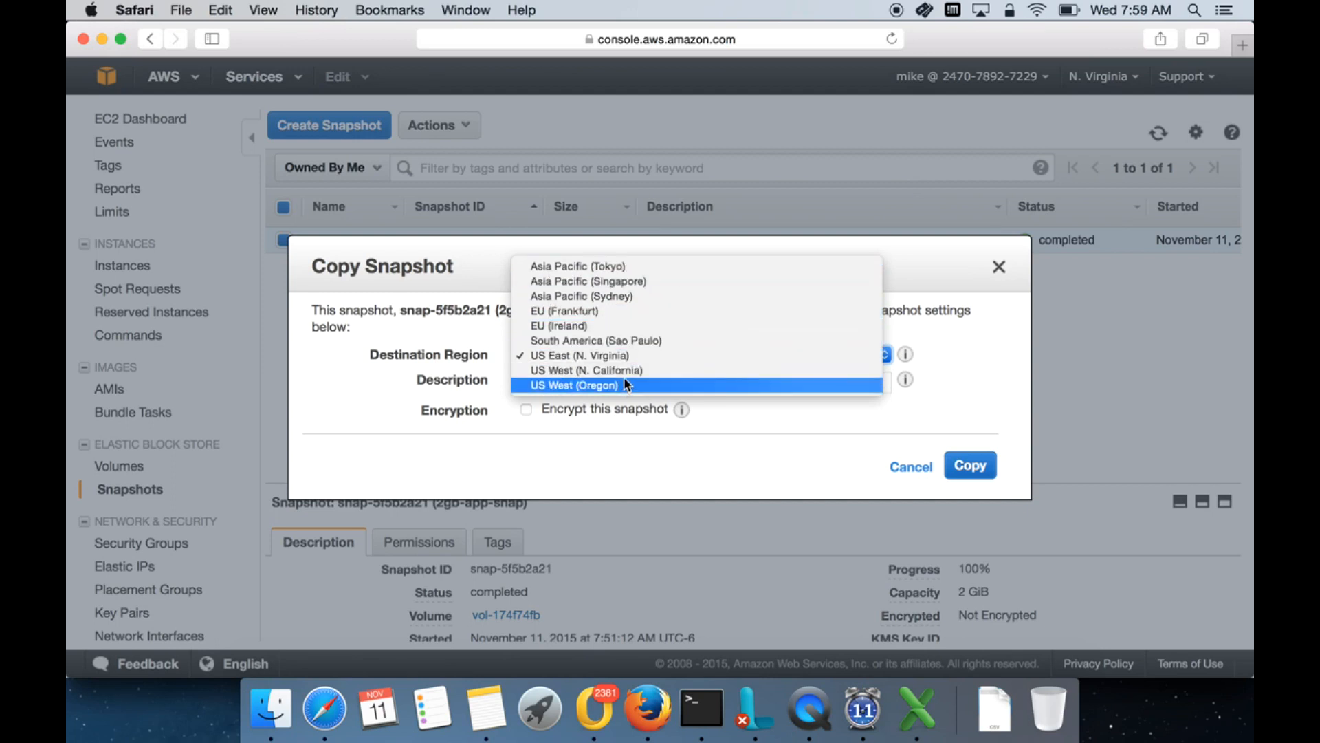
click(648, 281)
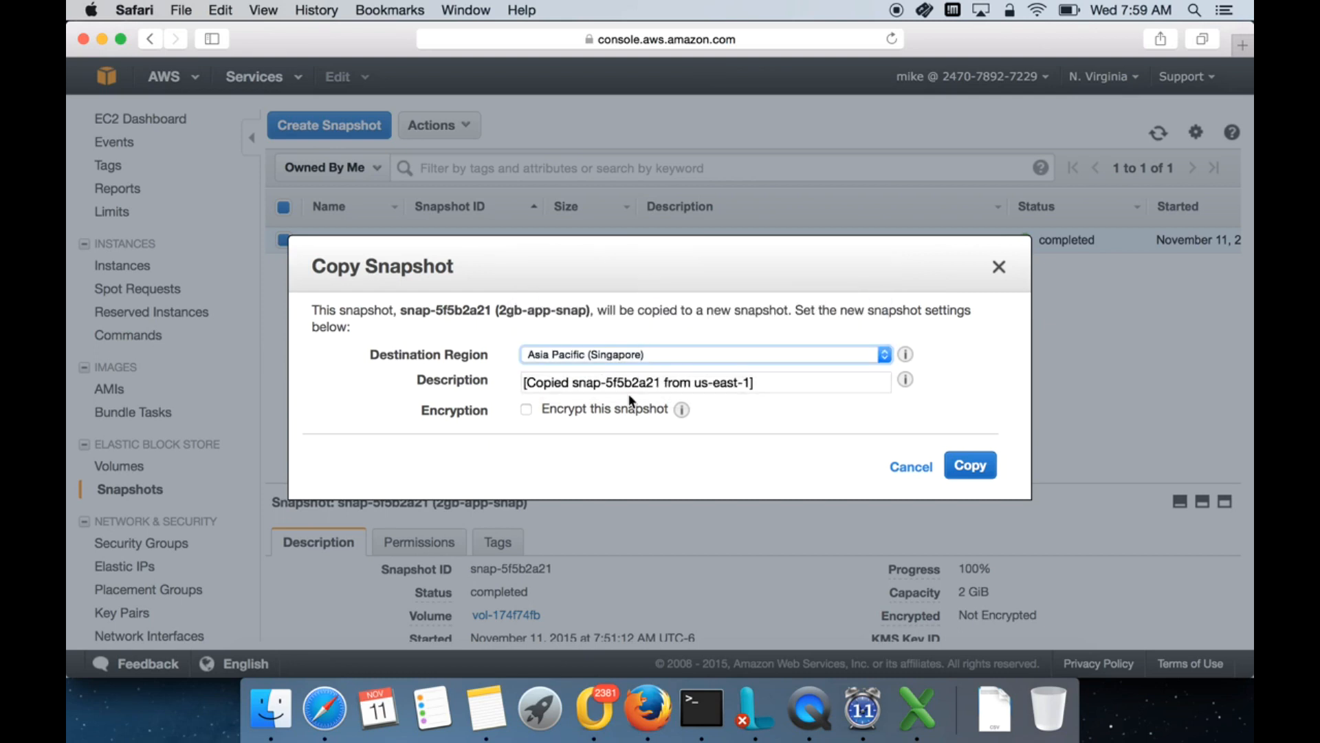
click(986, 480)
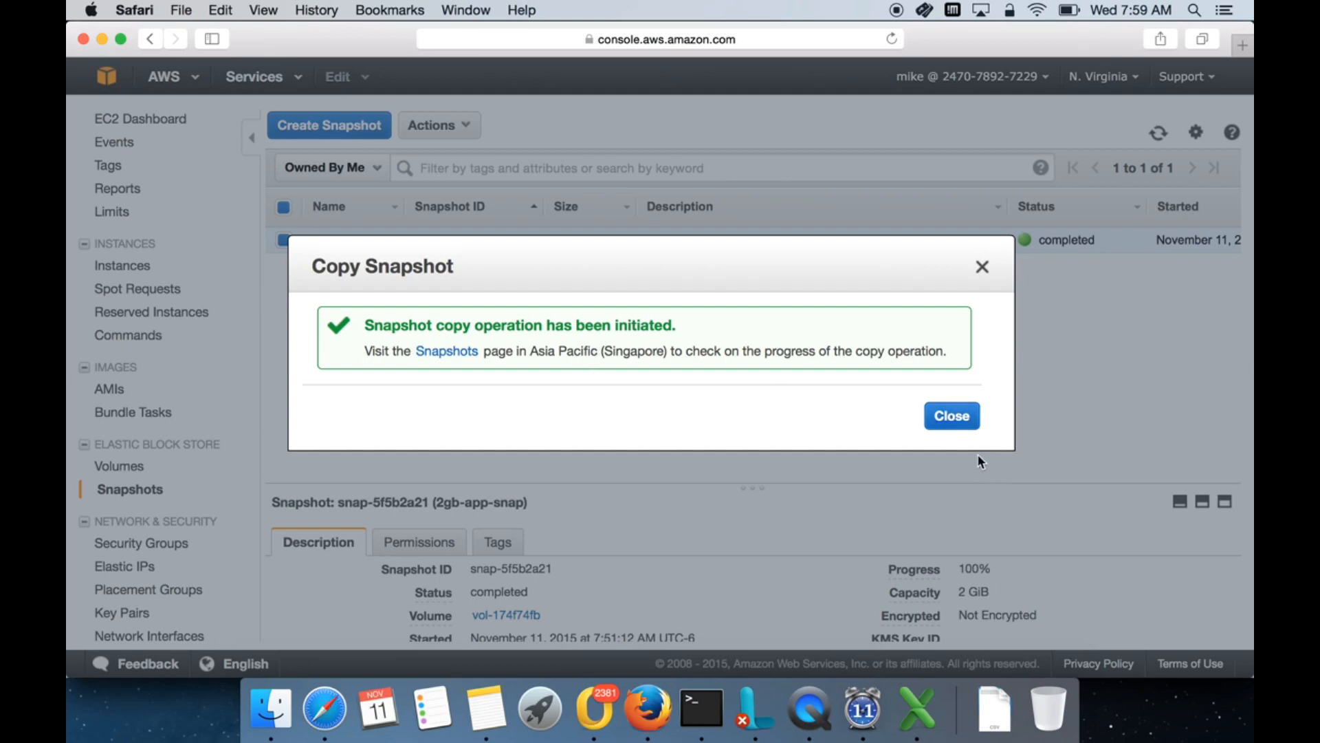
click(964, 417)
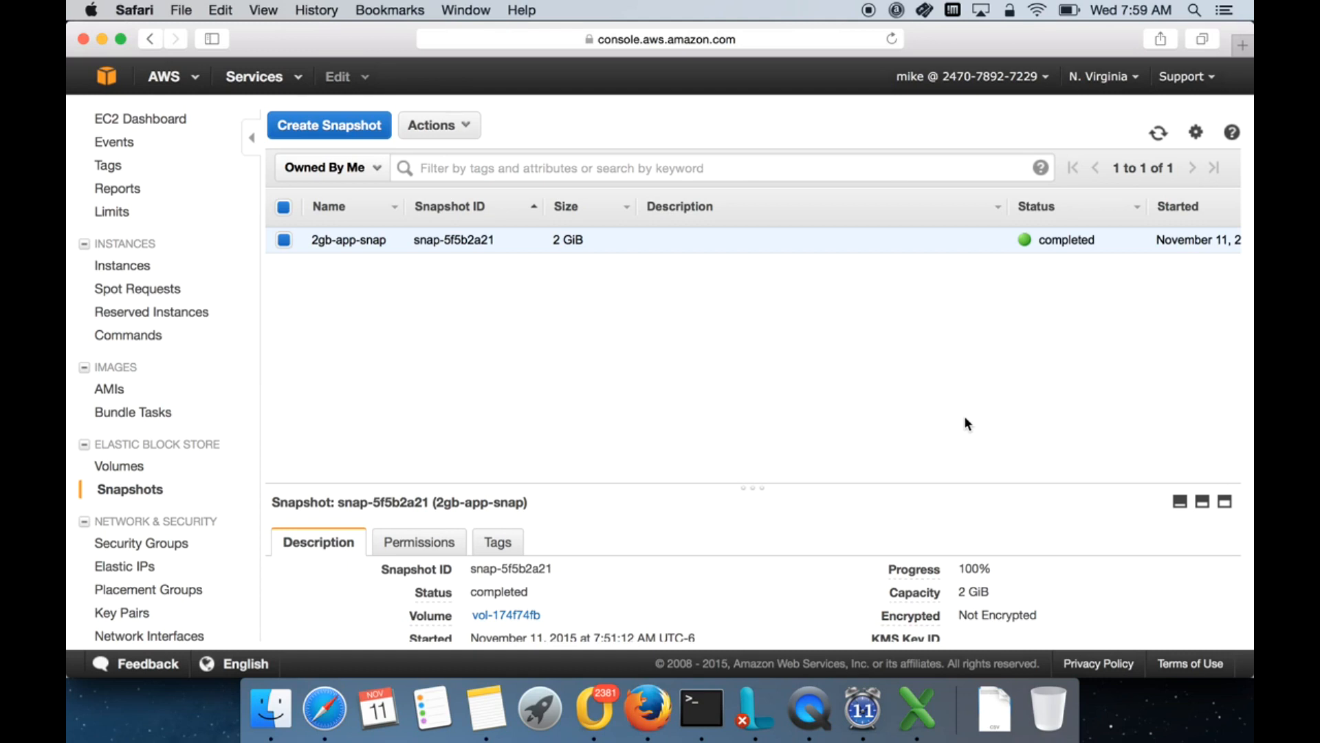
Switch to the Asia Pacific (Singapore) region, refresh the snapshots list and check the copied snapshot's progress and available actions
click(1125, 85)
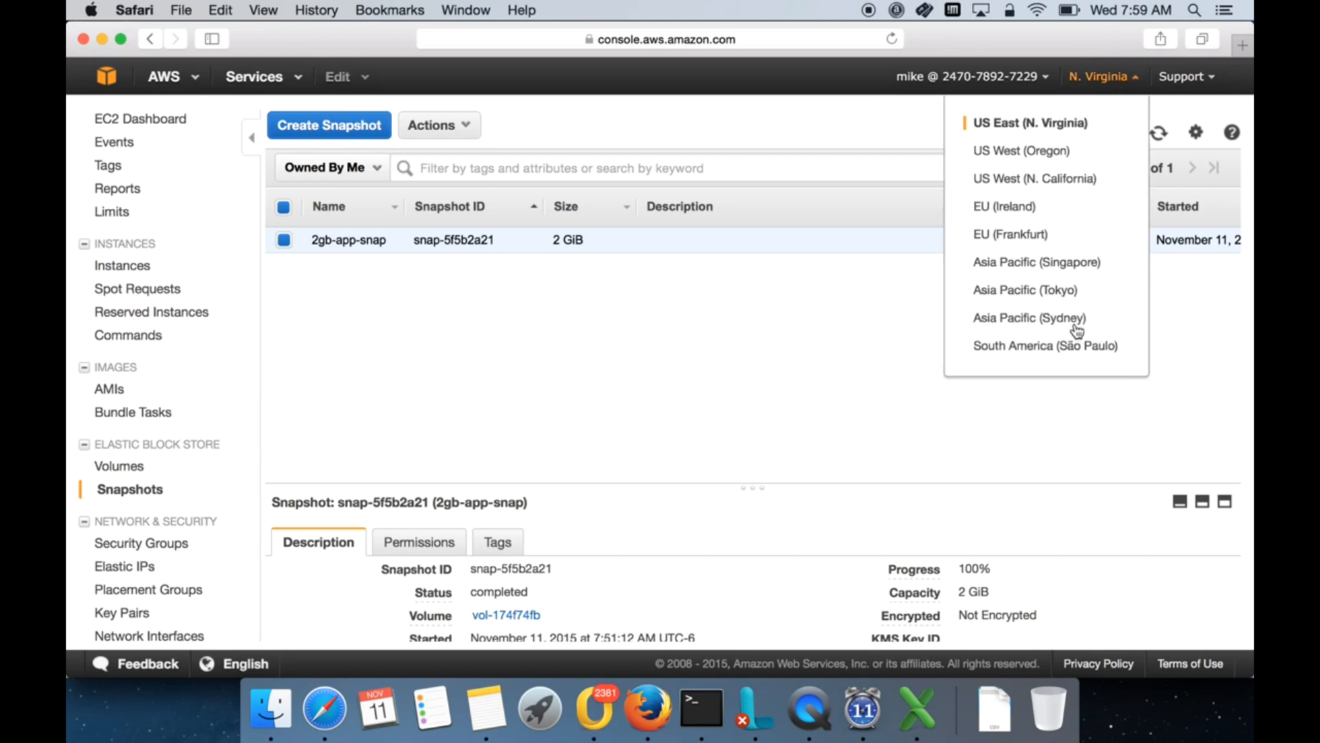
click(1087, 270)
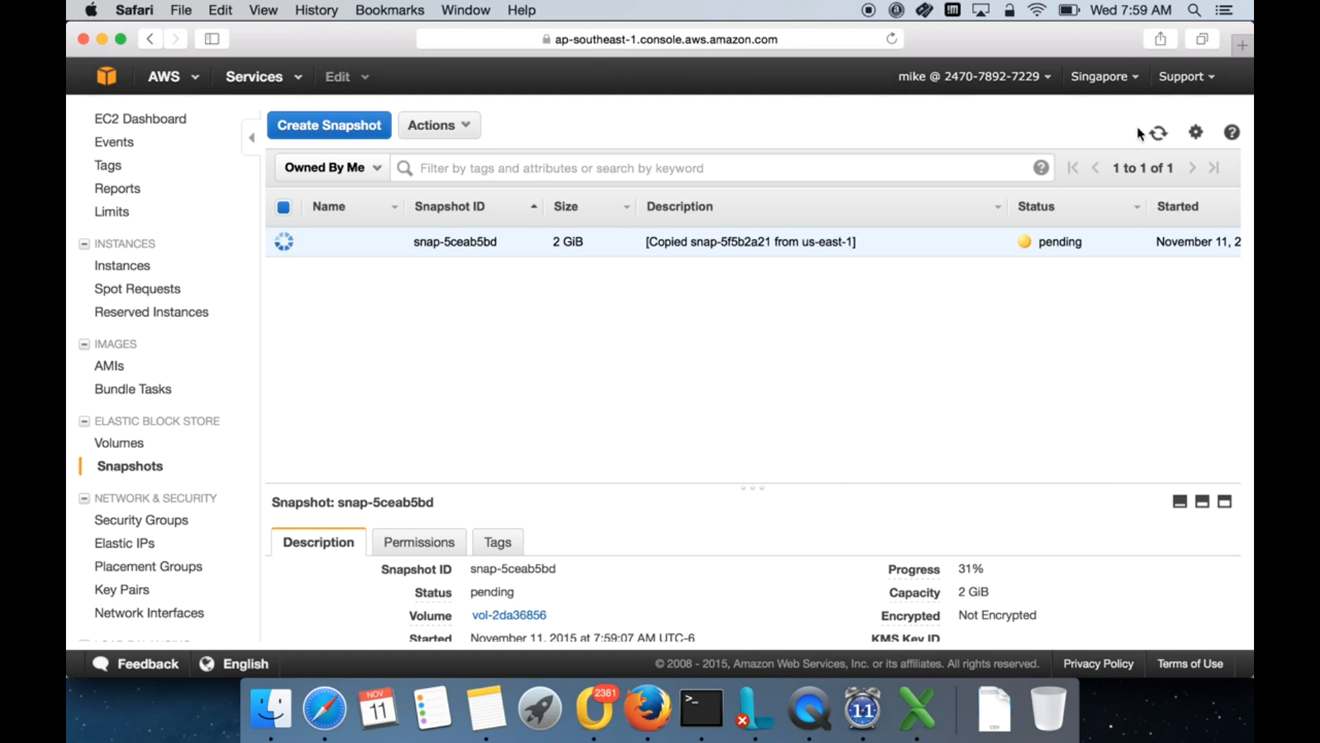
click(1158, 133)
click(465, 126)
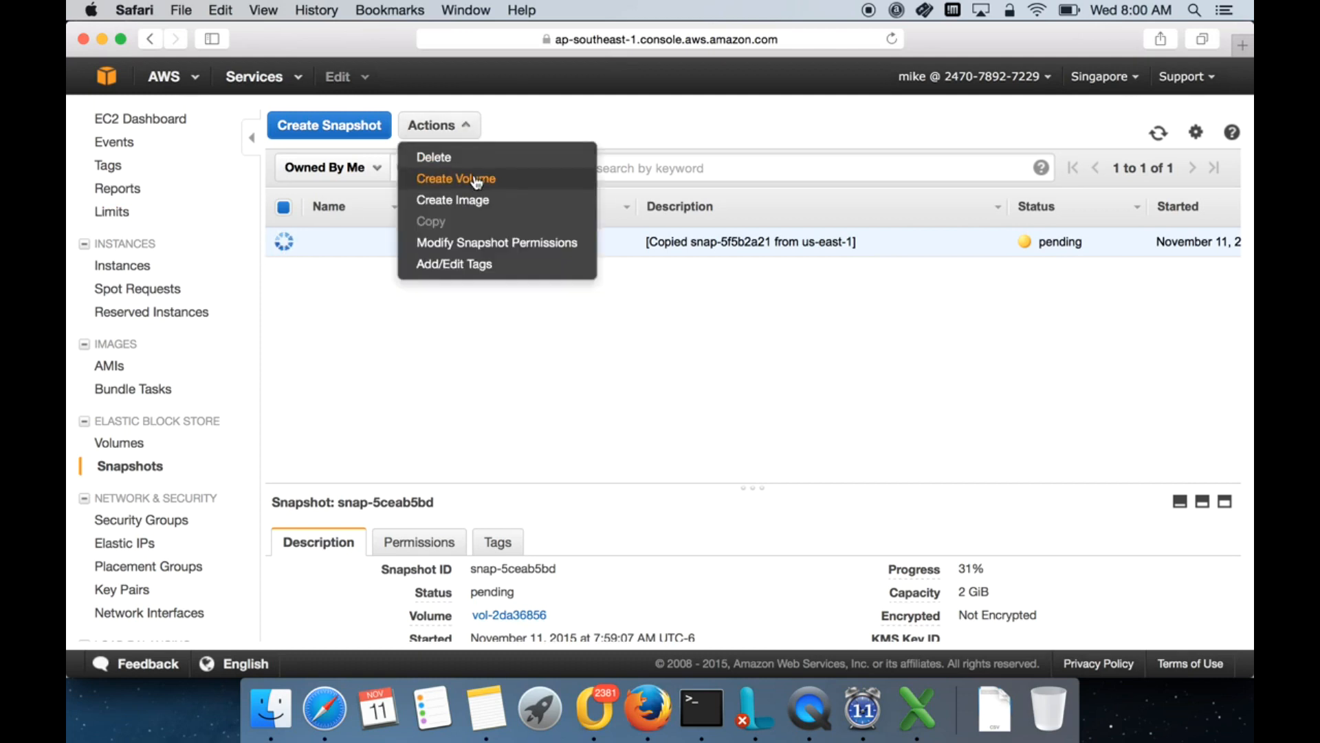
click(595, 125)
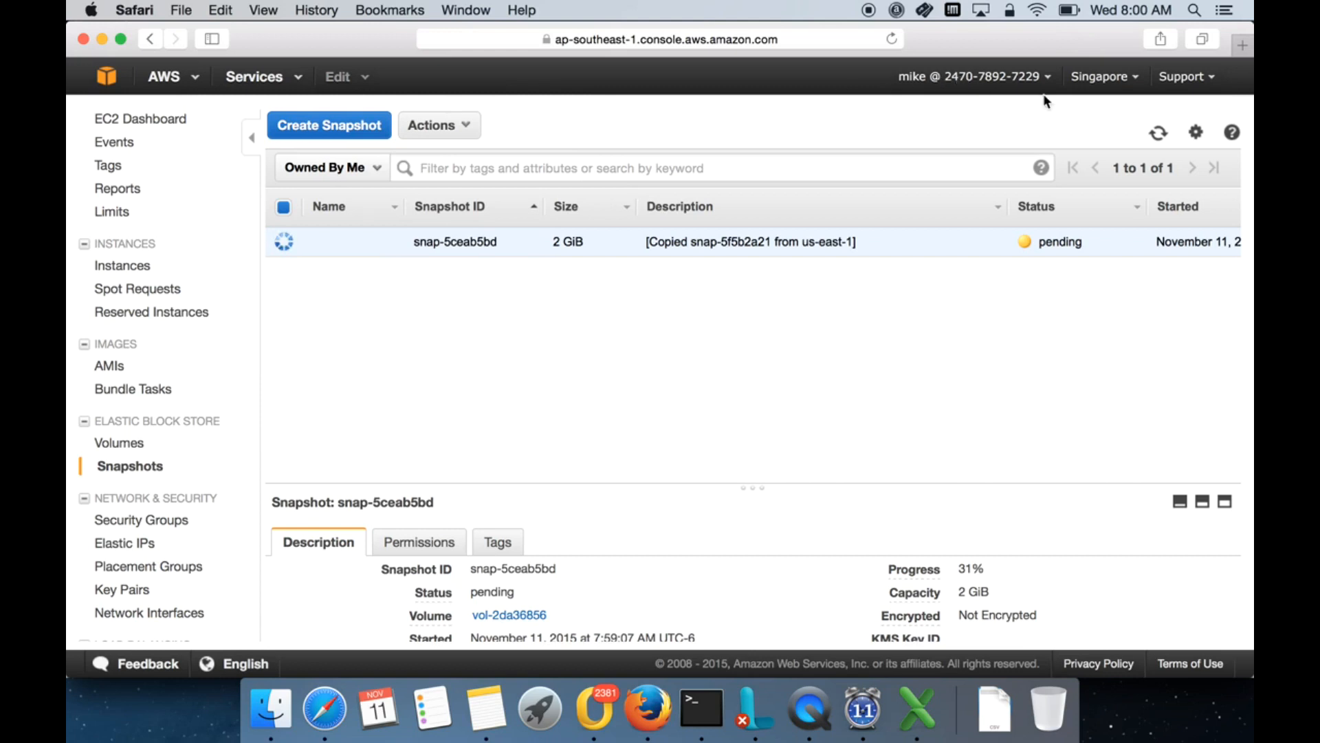
Return to the US East (N. Virginia) region and open the EC2 instances list, checking the AMIs page on the way
click(1115, 84)
click(1068, 123)
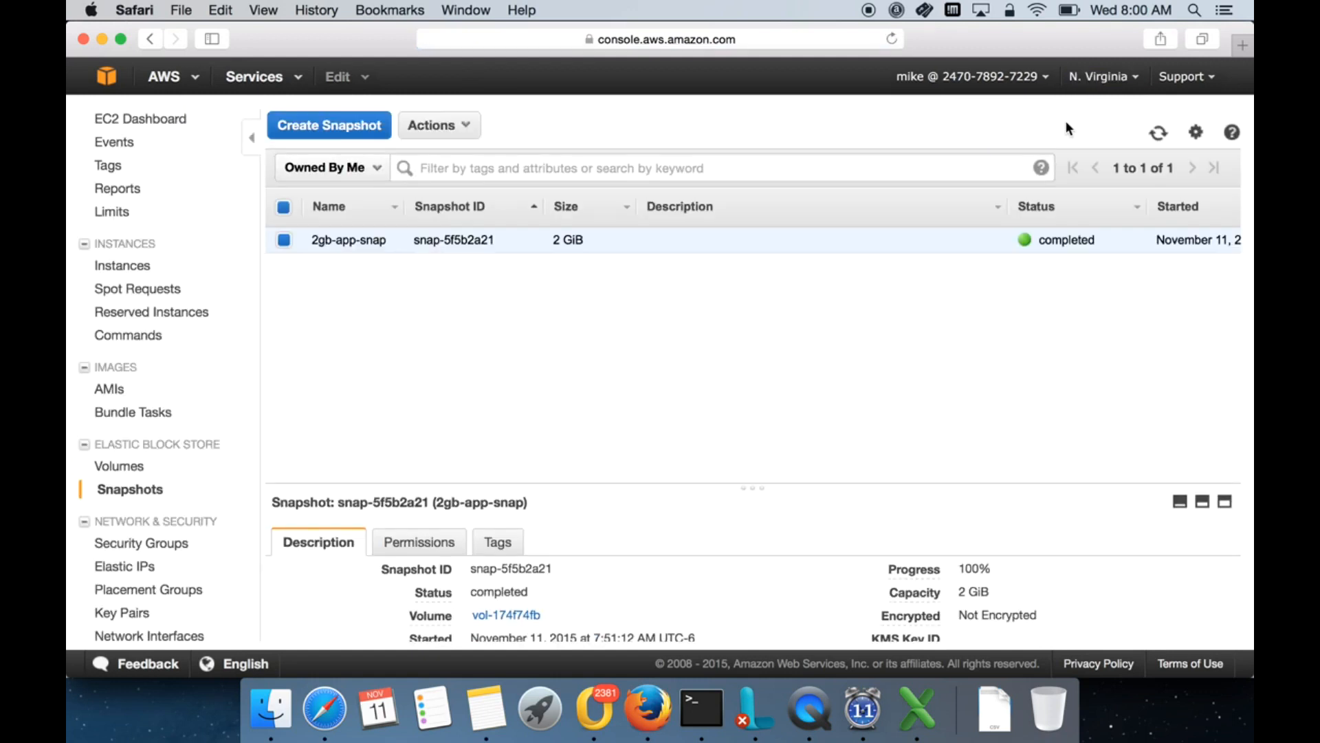
click(120, 264)
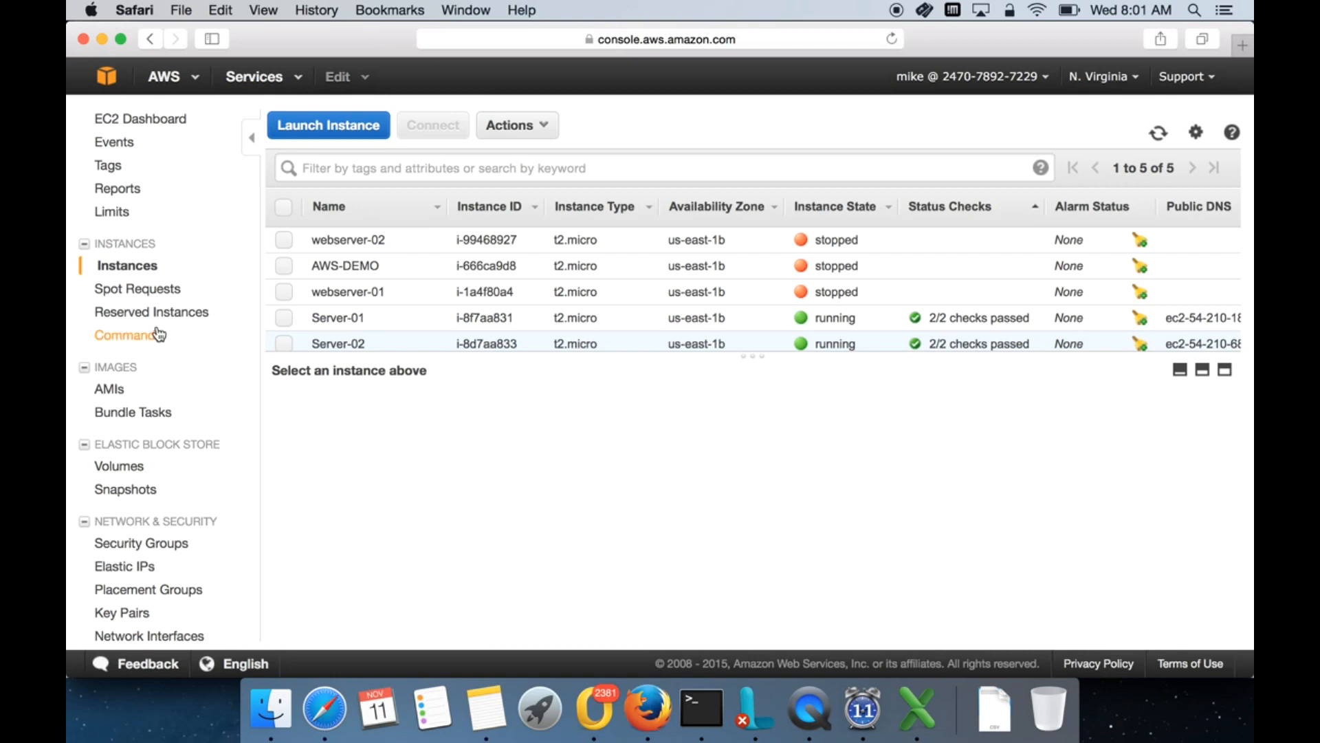
click(115, 390)
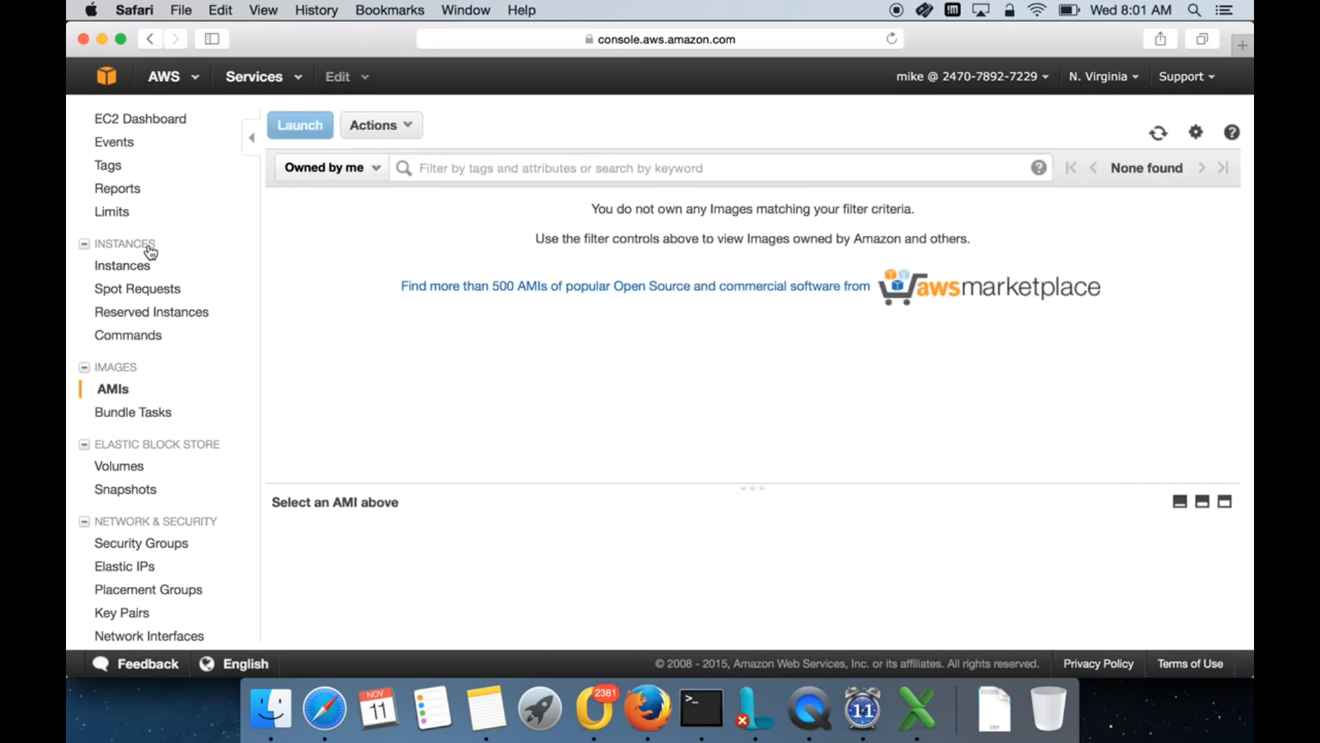
click(128, 266)
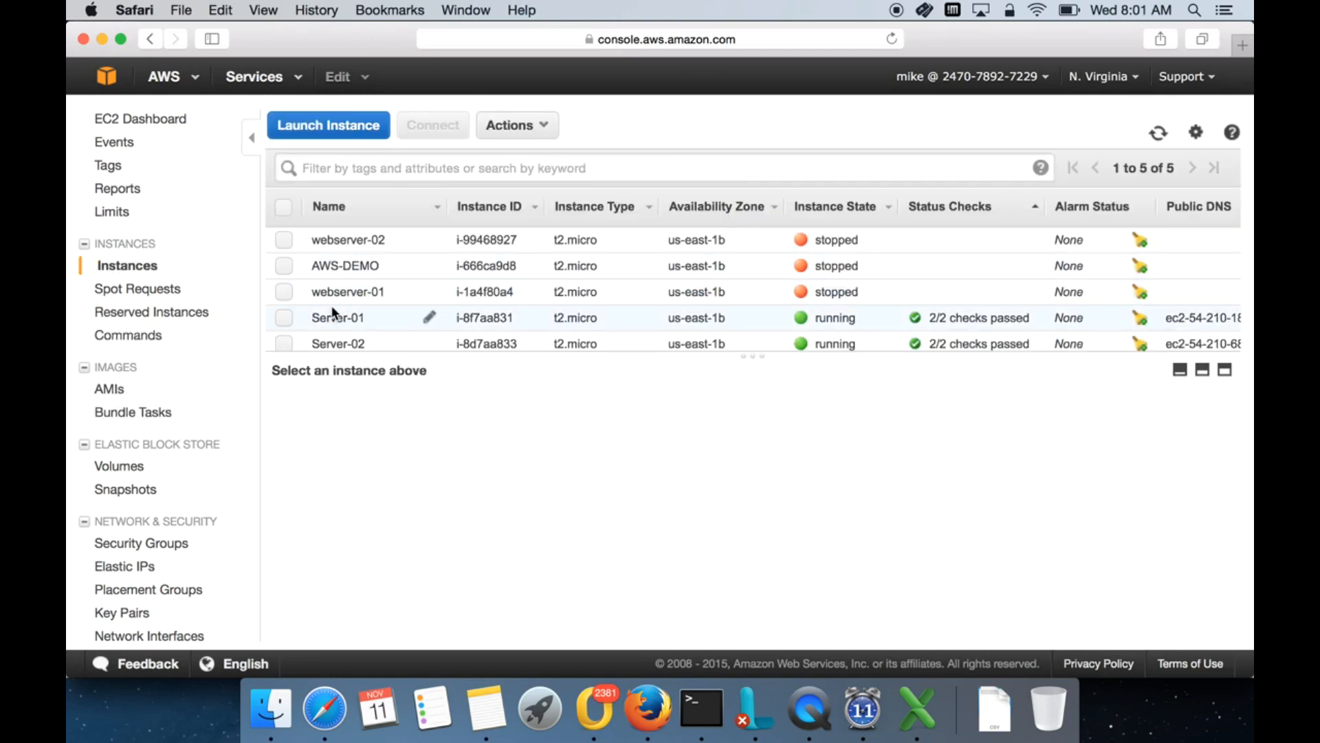
Select the Server-01 instance and review its root device and block devices in the description
click(285, 317)
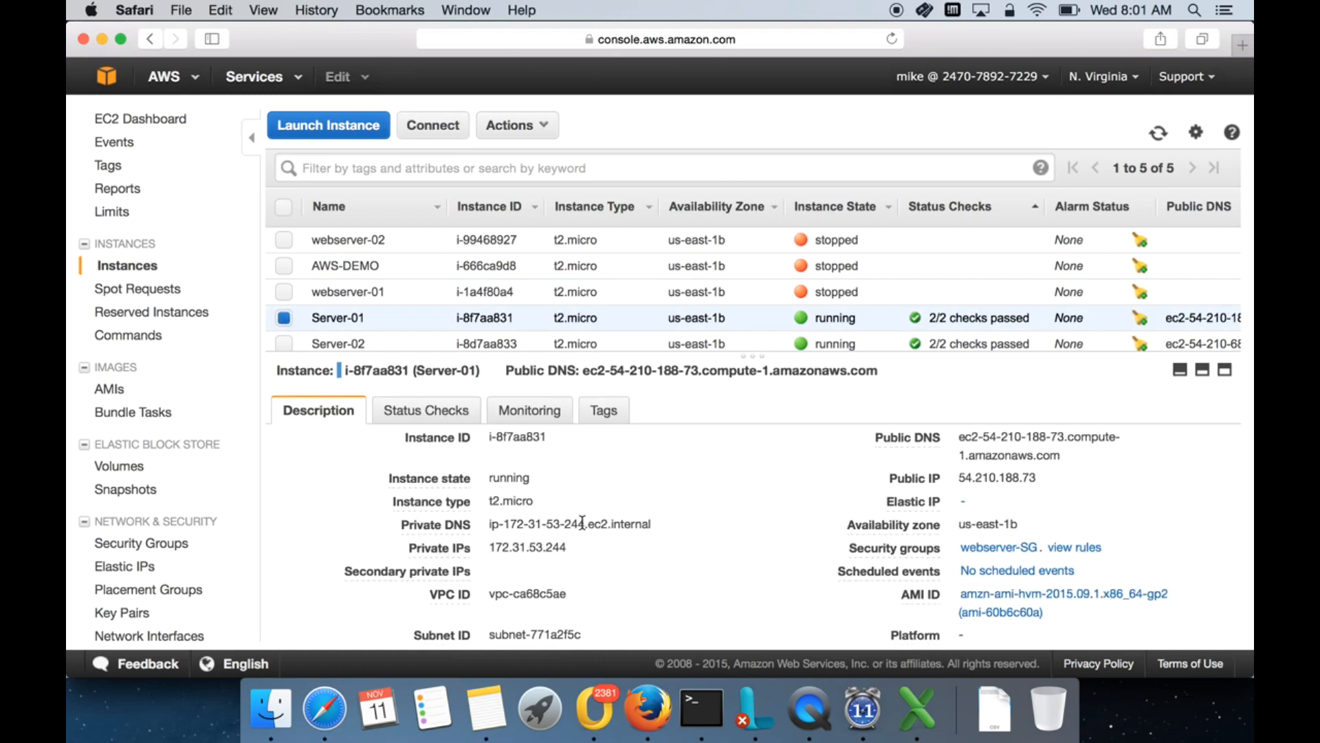
scroll(598, 532, down, 5)
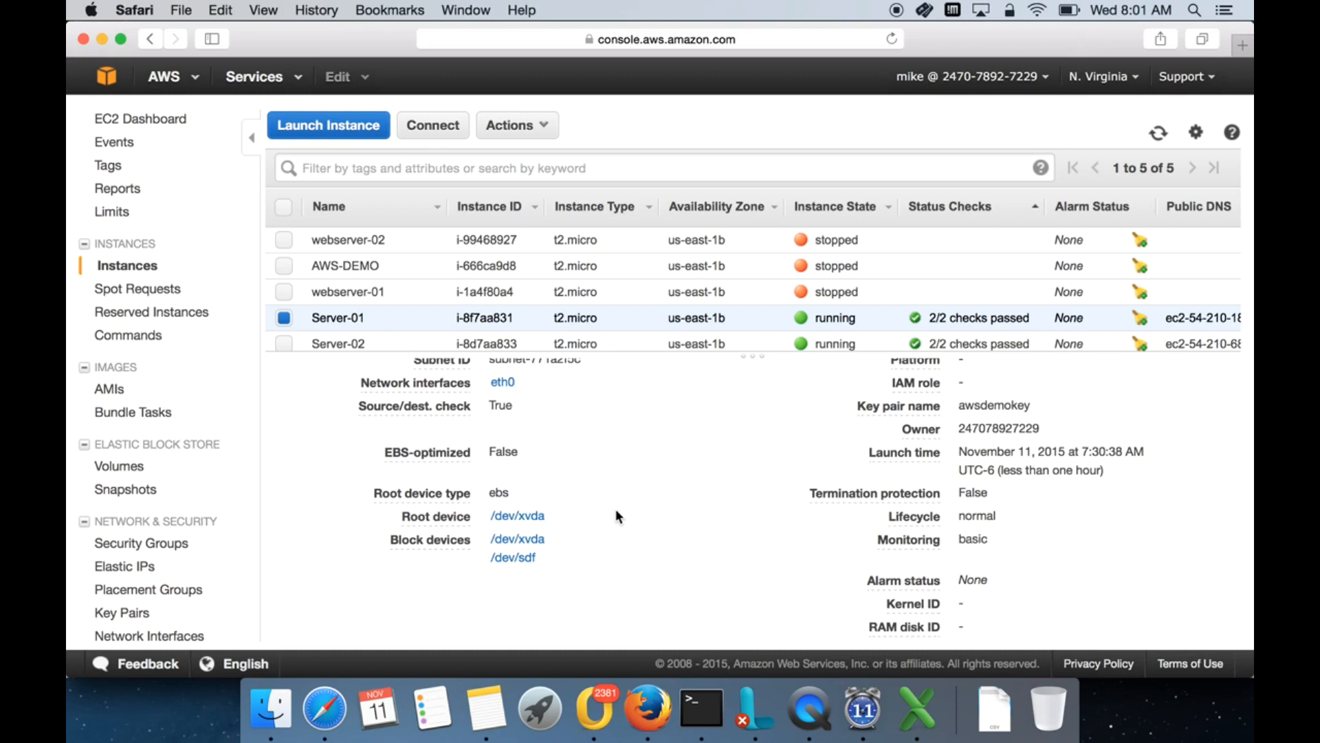
scroll(616, 515, up, 2)
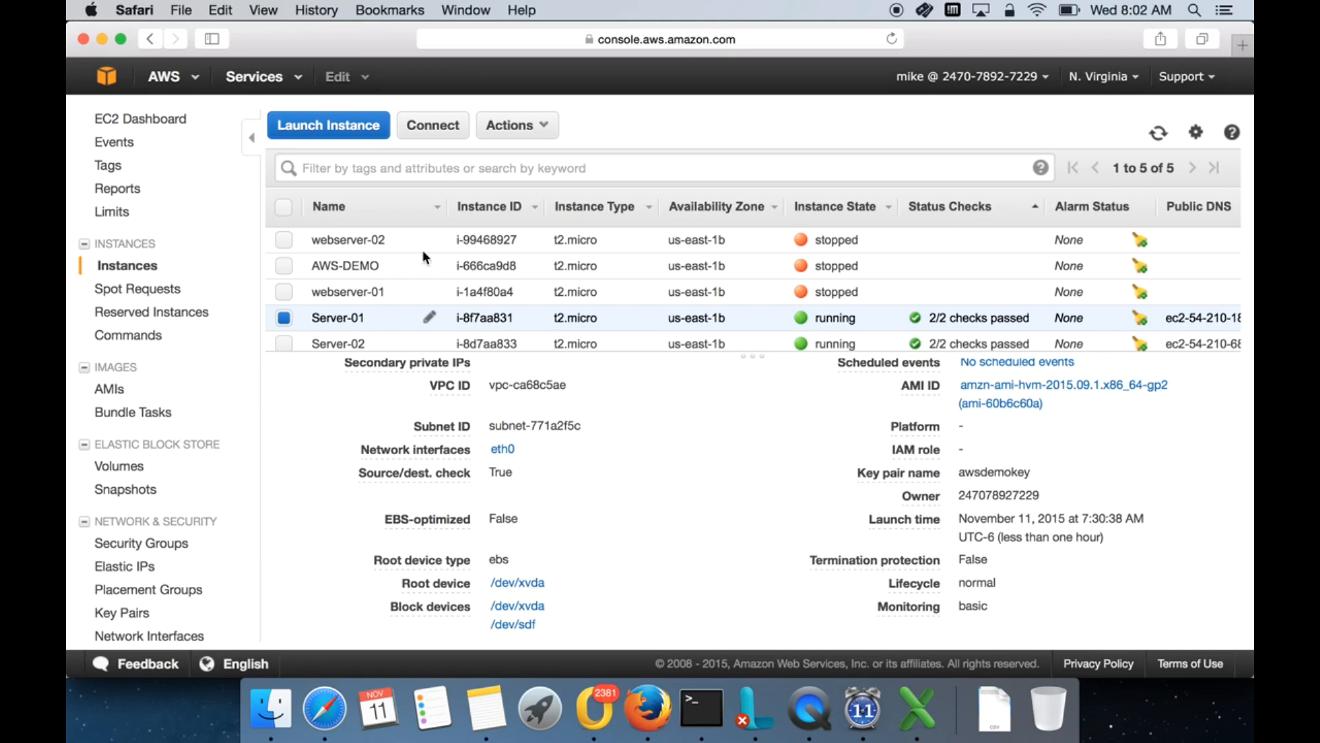
Start creating an image from Server-01 and name it "Server-01-Image backup"
click(532, 127)
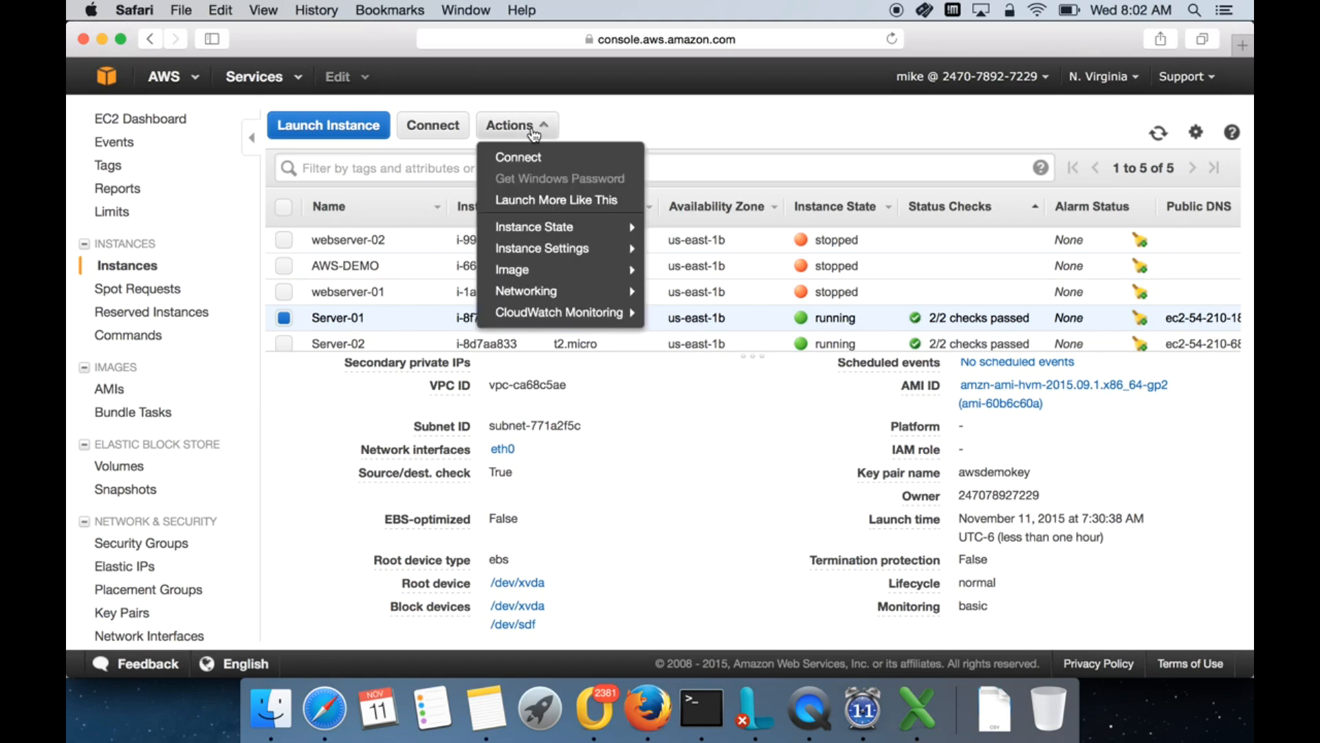
mouse_move(556, 275)
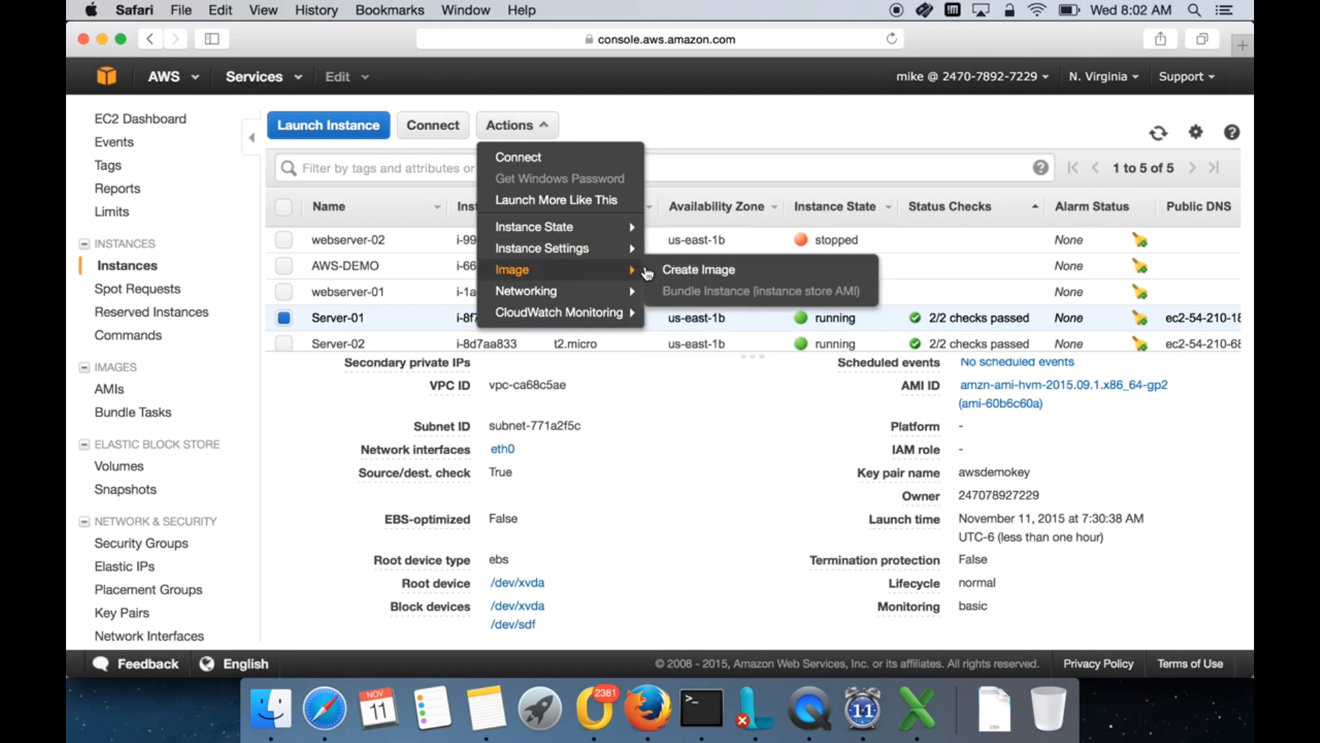
click(677, 275)
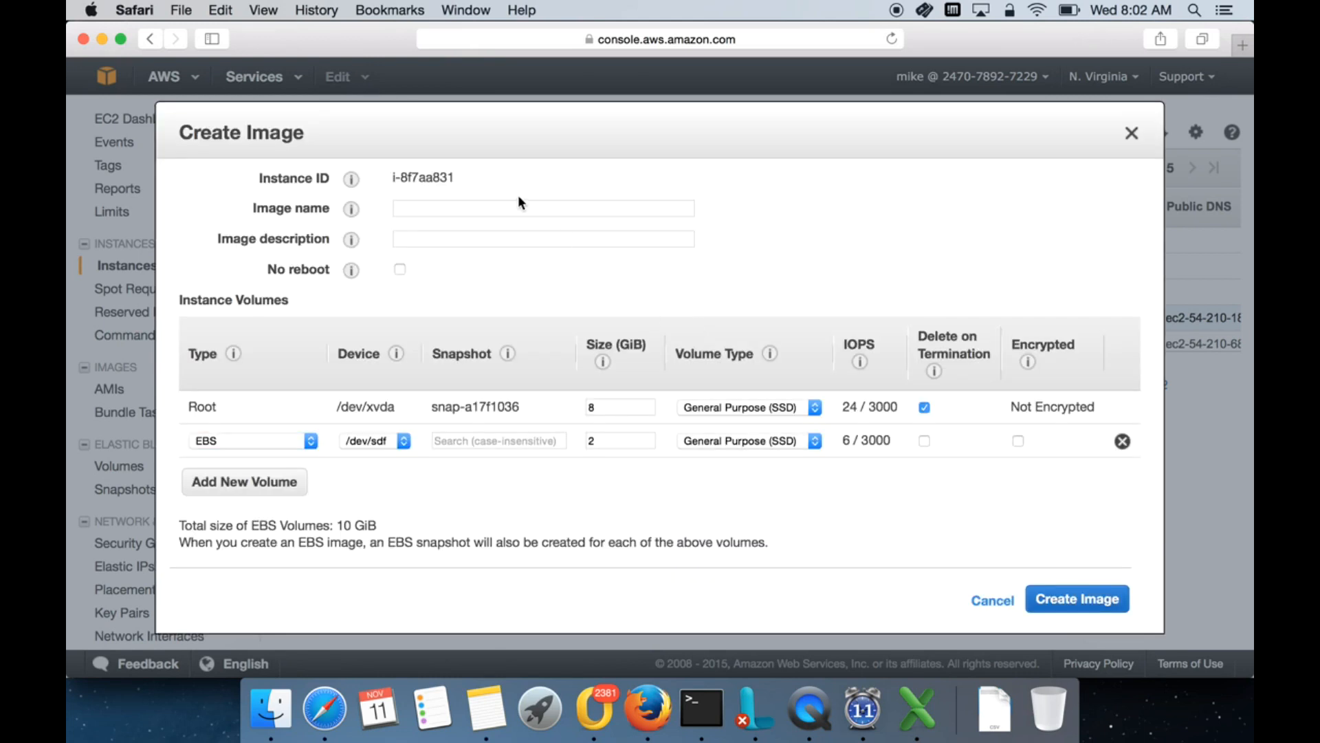
click(519, 203)
text(Server)
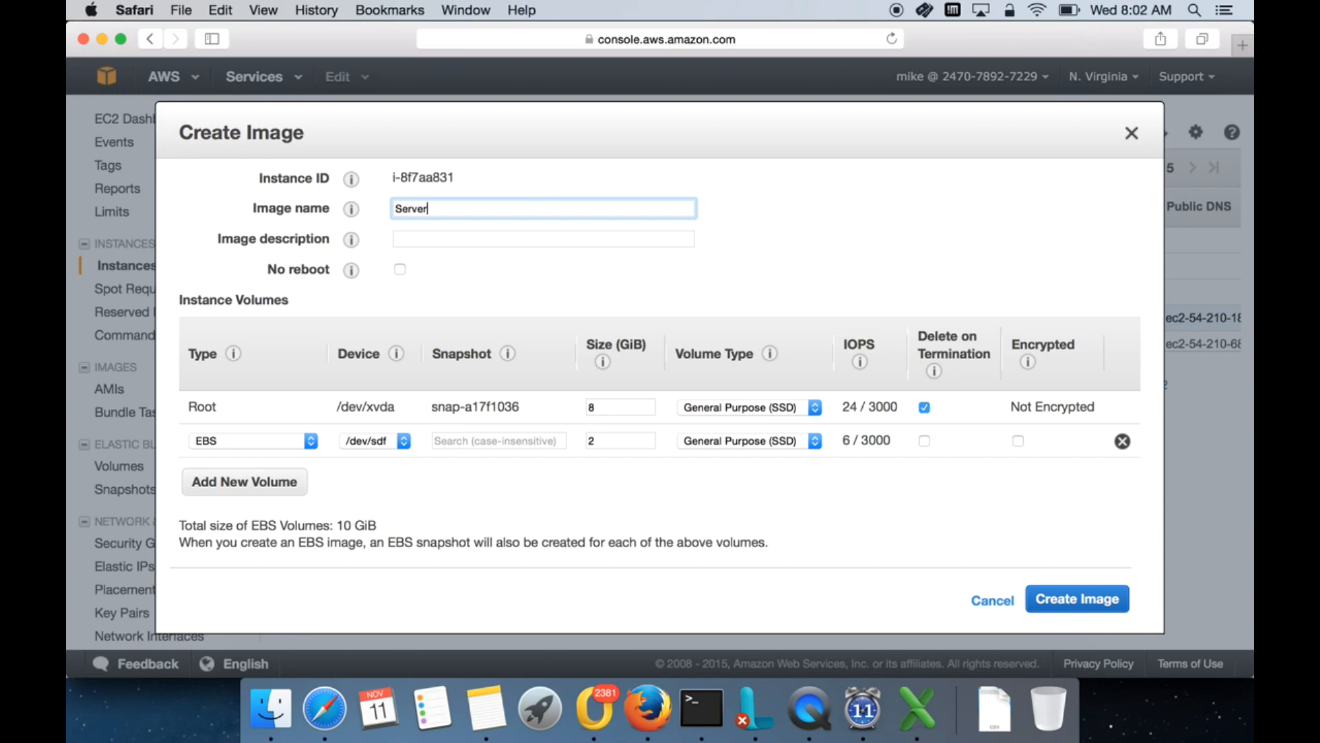
text(-01-Image backup)
Reuse the image name "Server-01-Image backup" as the image description
click(512, 229)
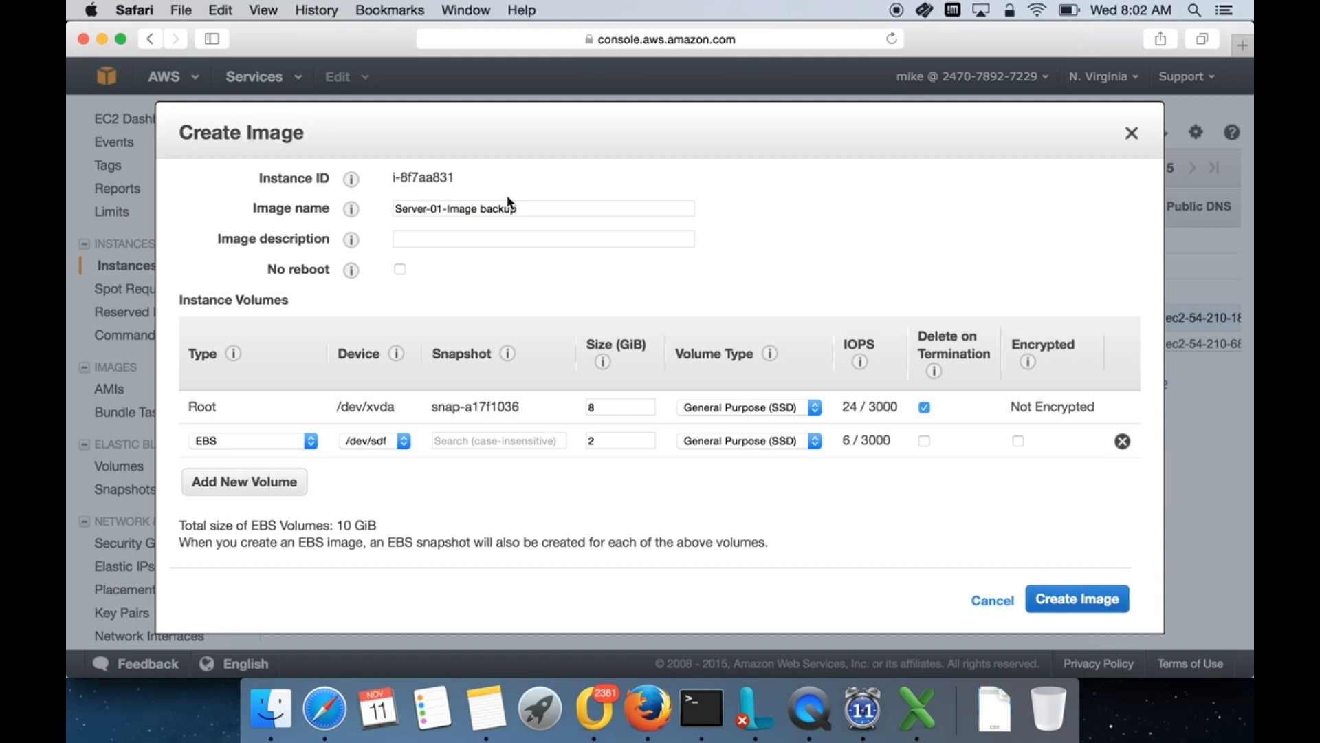
triple_click(507, 208)
key(super+c)
click(491, 233)
key(super+v)
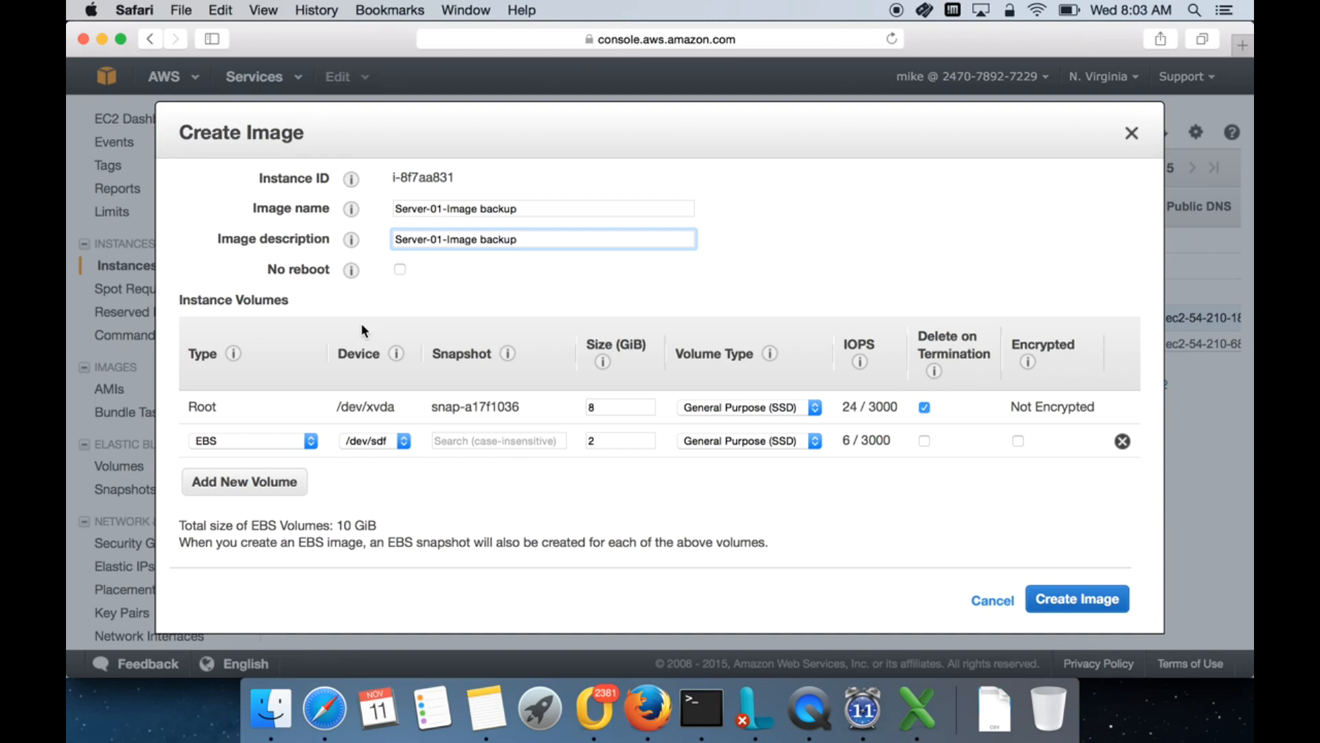
Enable No reboot for the image and remove the 2 GiB /dev/sdf EBS volume from its instance volumes
click(393, 270)
click(397, 270)
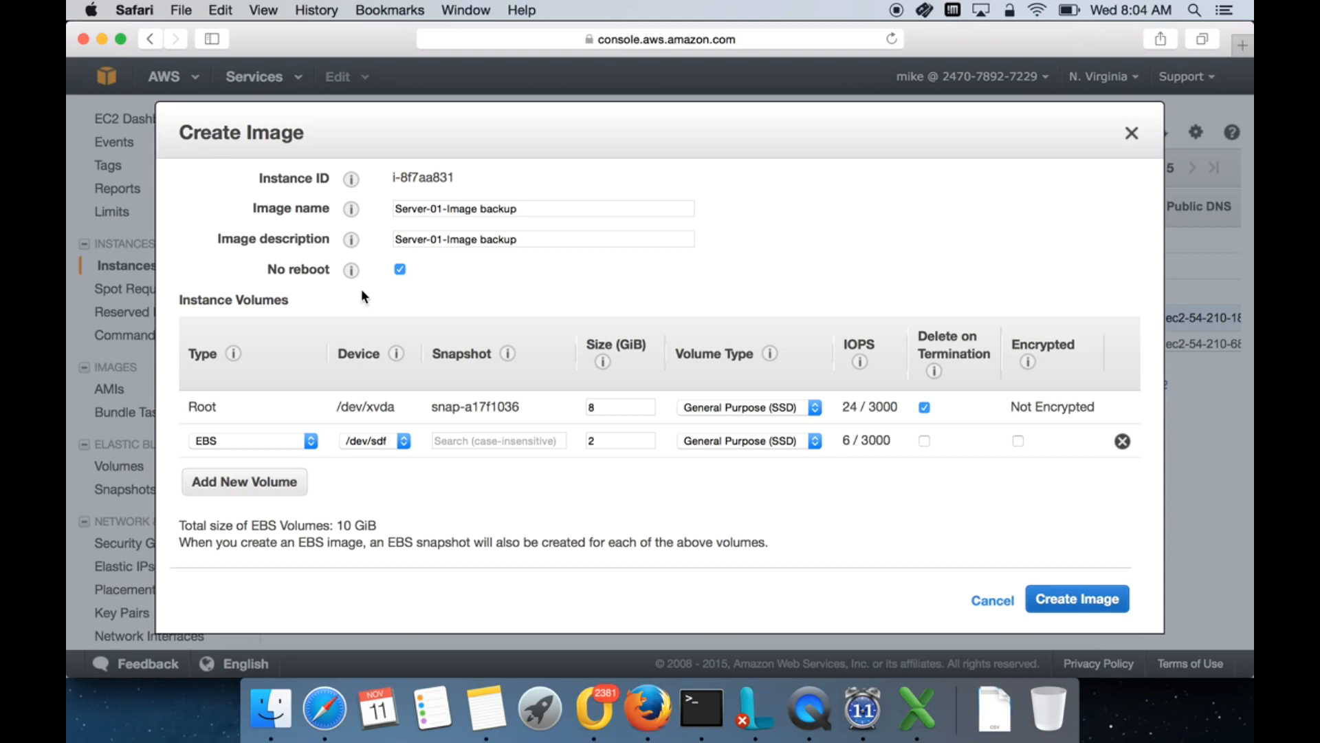
click(400, 270)
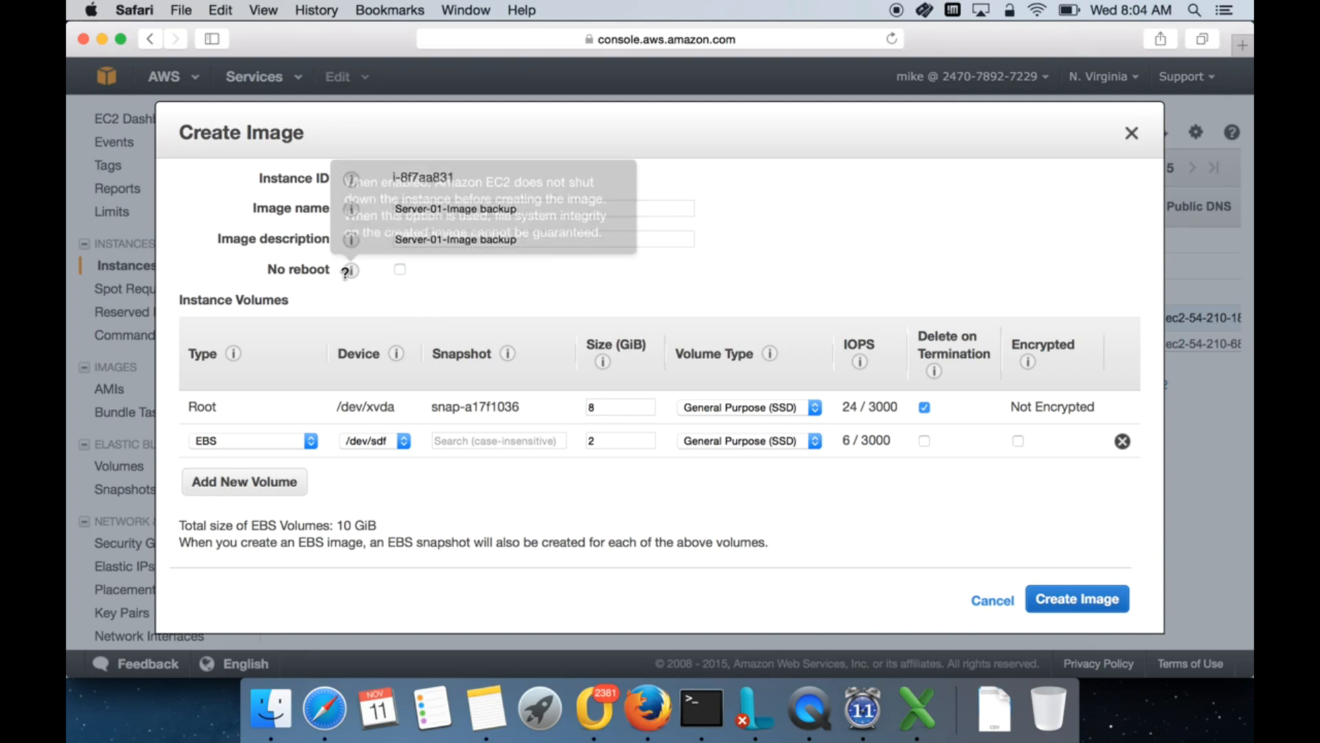
click(399, 270)
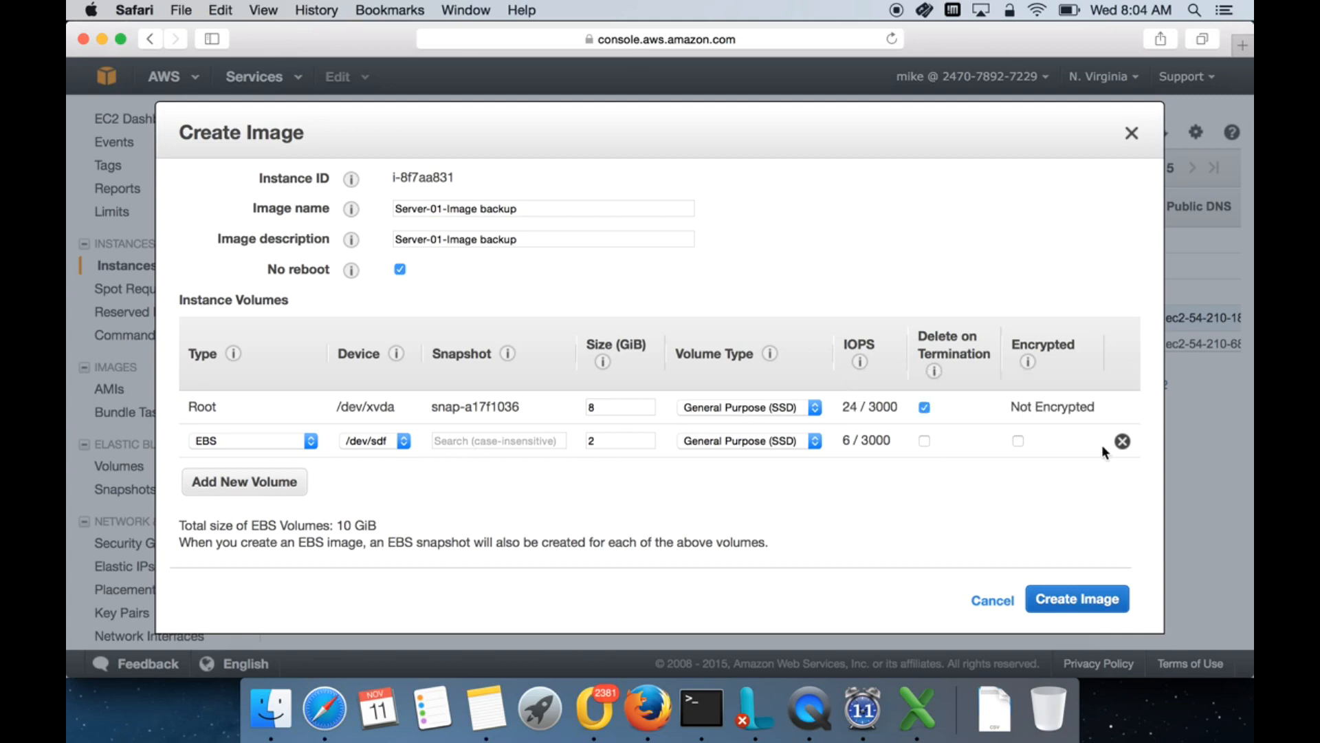
click(1121, 442)
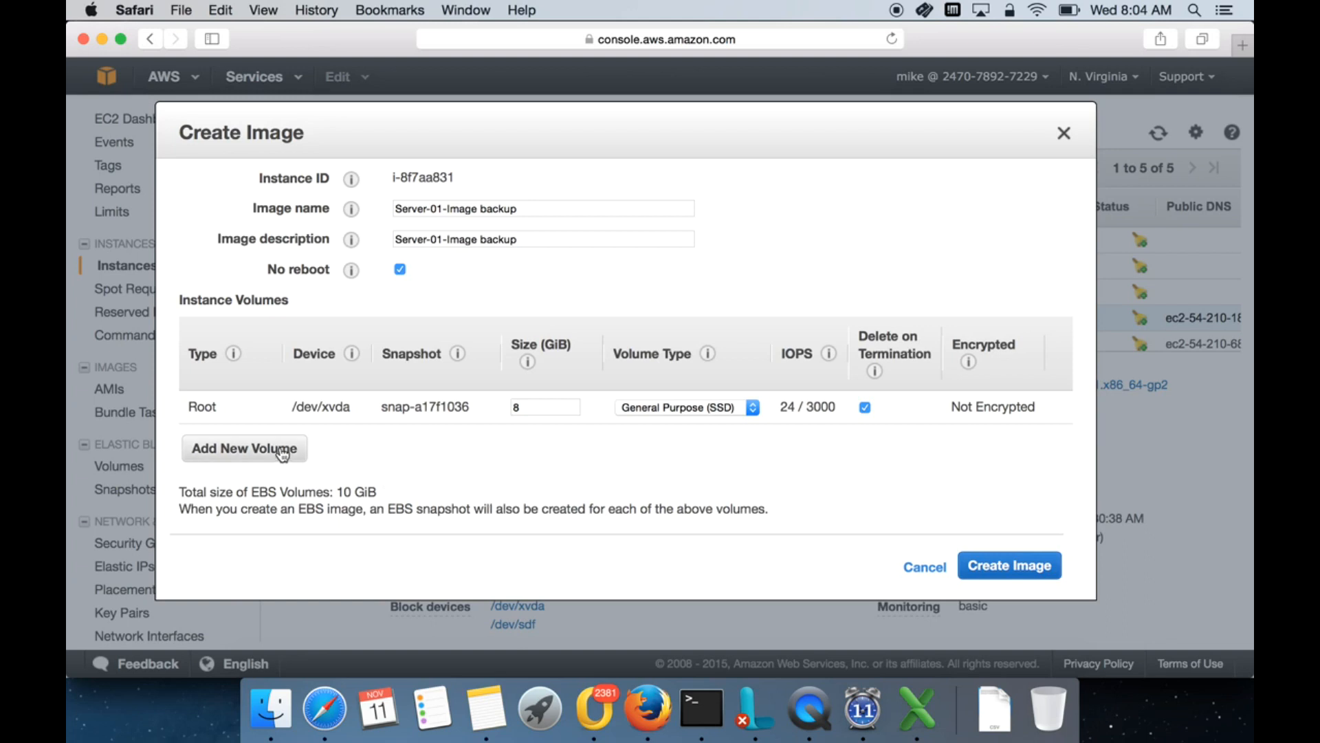
Create the Server-01 image with only its root volume, discarding a trial extra EBS volume, and close the request dialog
click(244, 448)
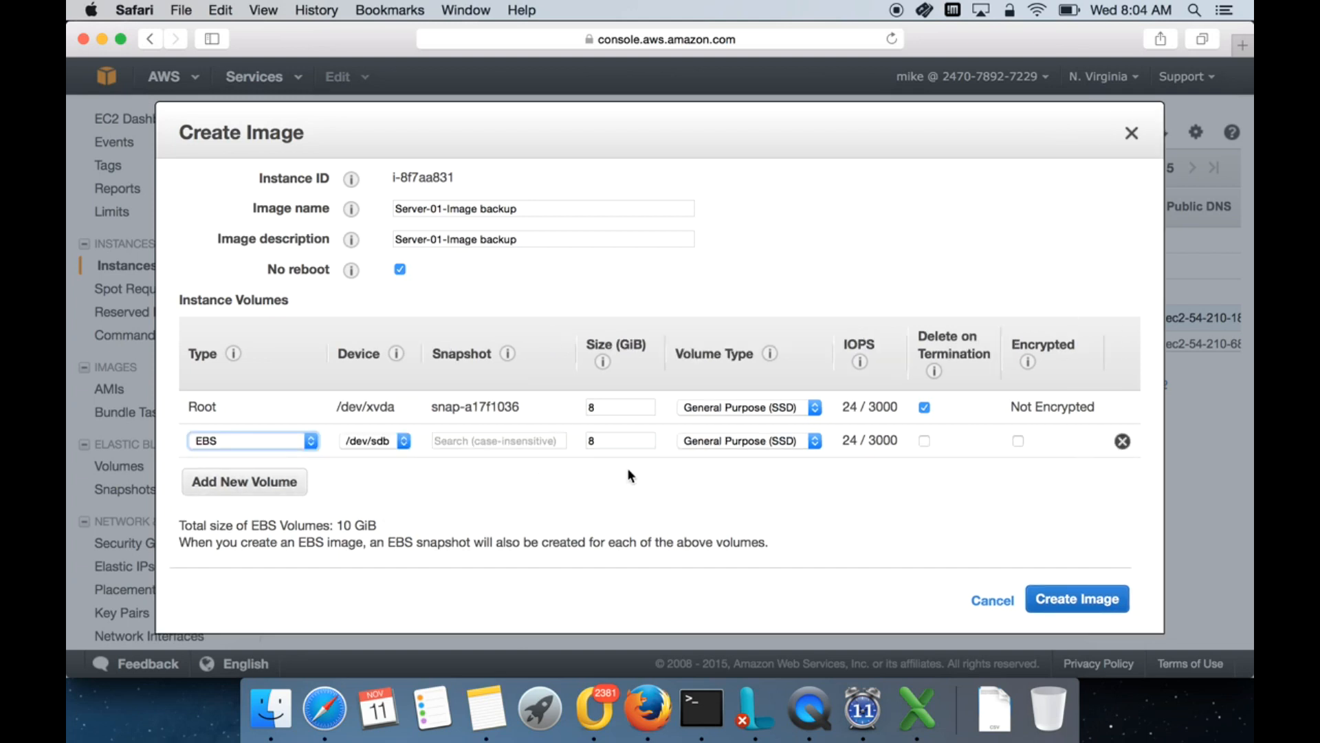
click(1122, 441)
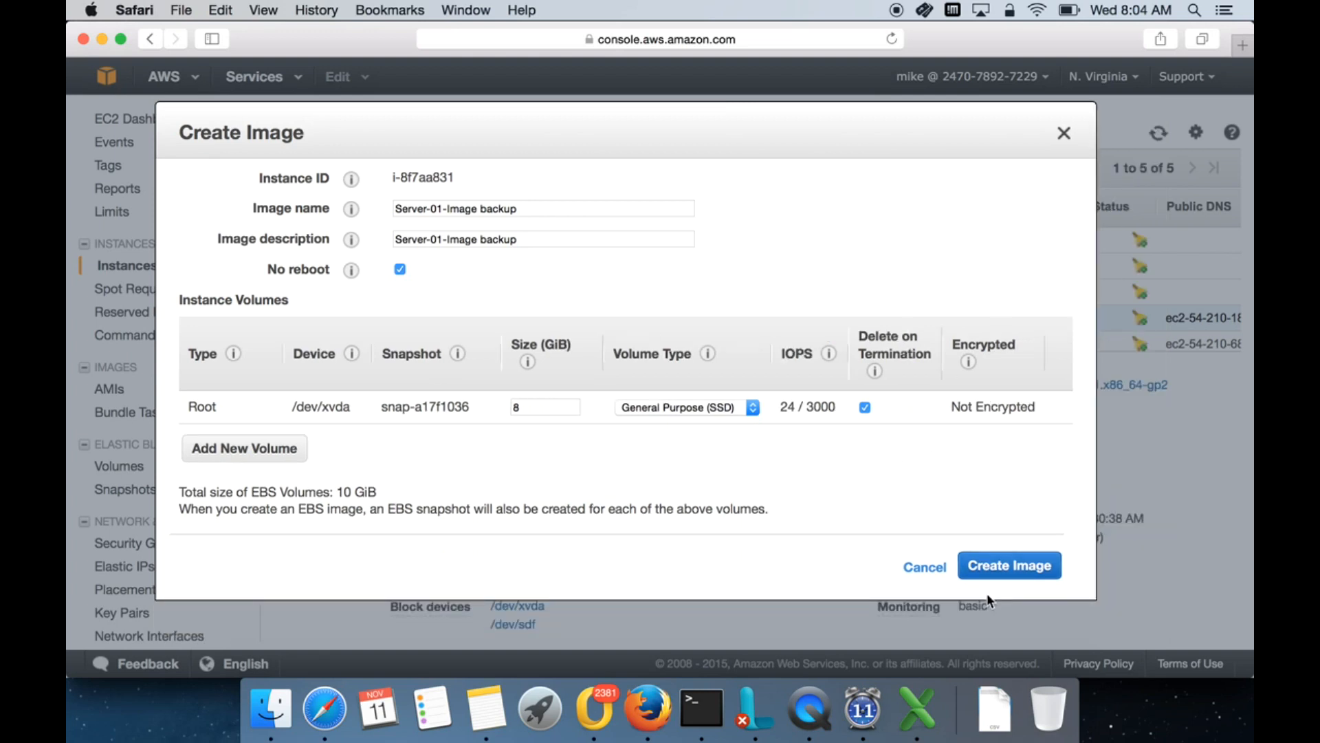
click(1029, 568)
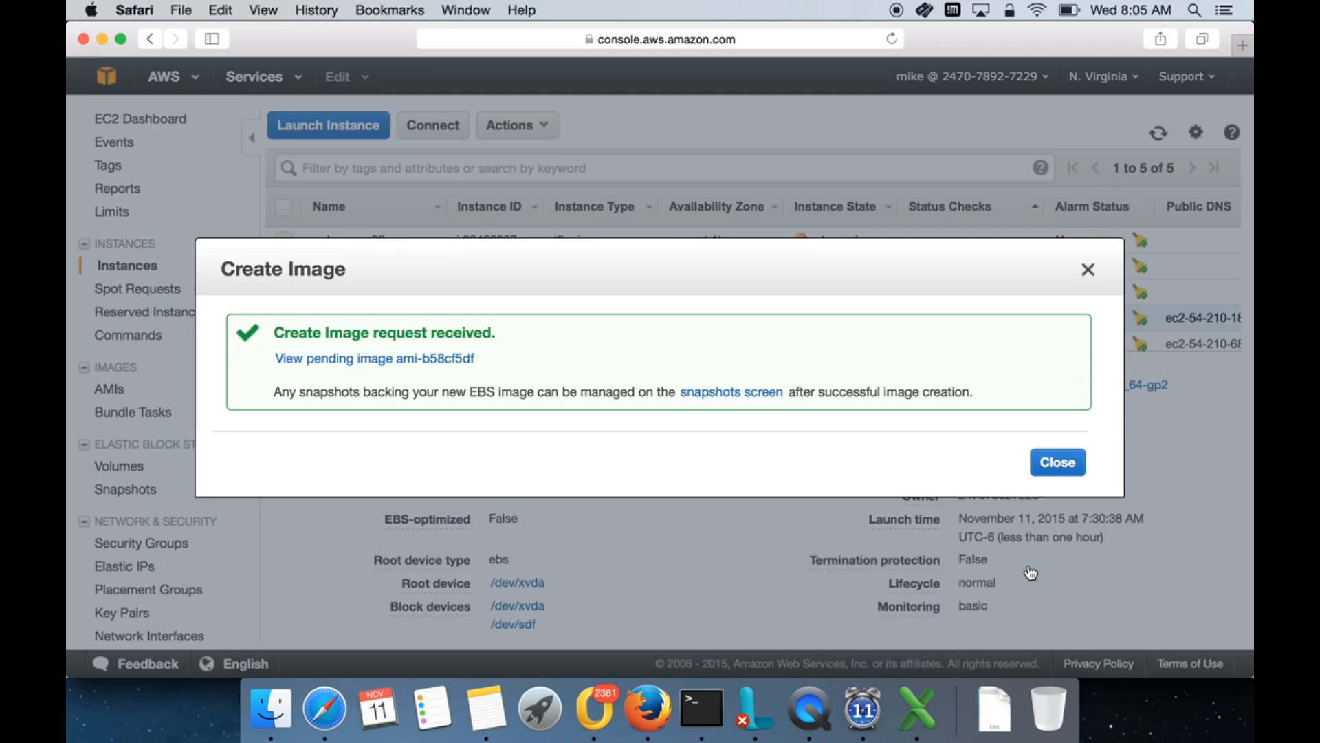
click(1055, 472)
mouse_move(937, 470)
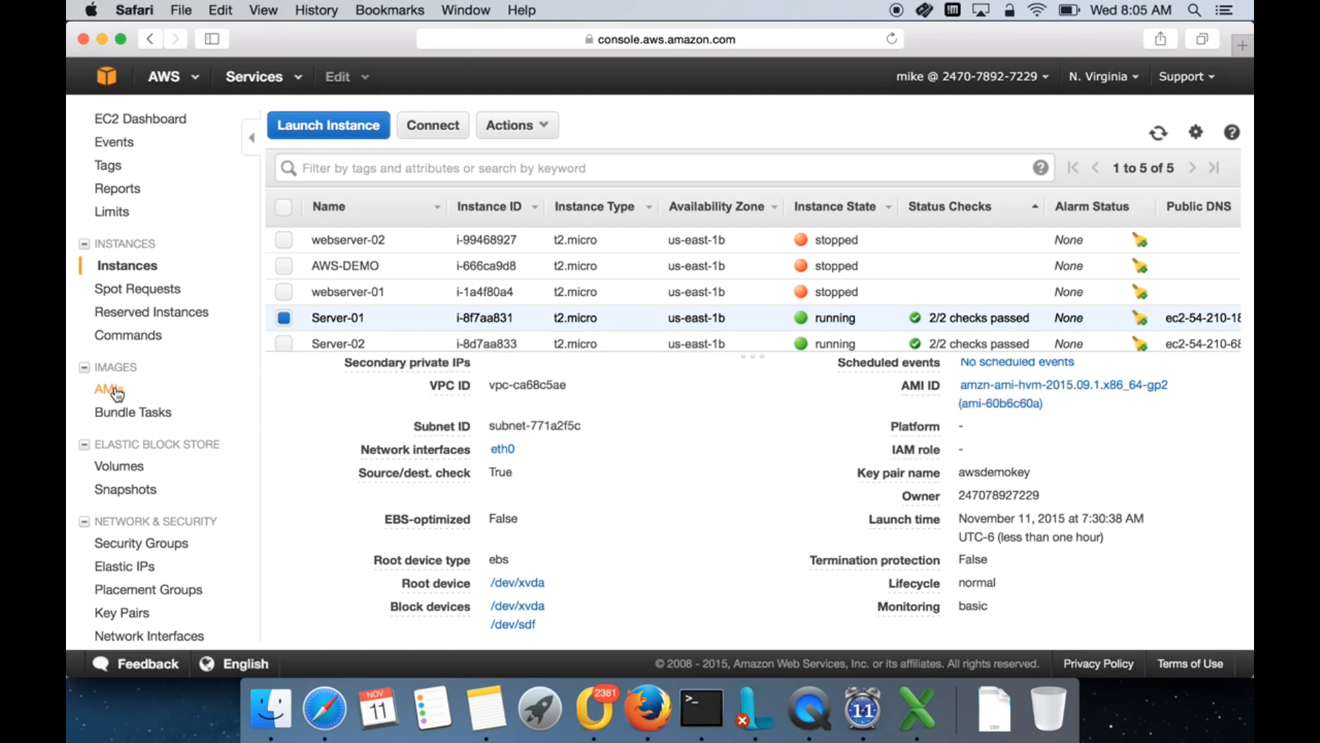
Check the snapshots list for the image's snapshot and examine the new AMI's details and available actions
click(120, 487)
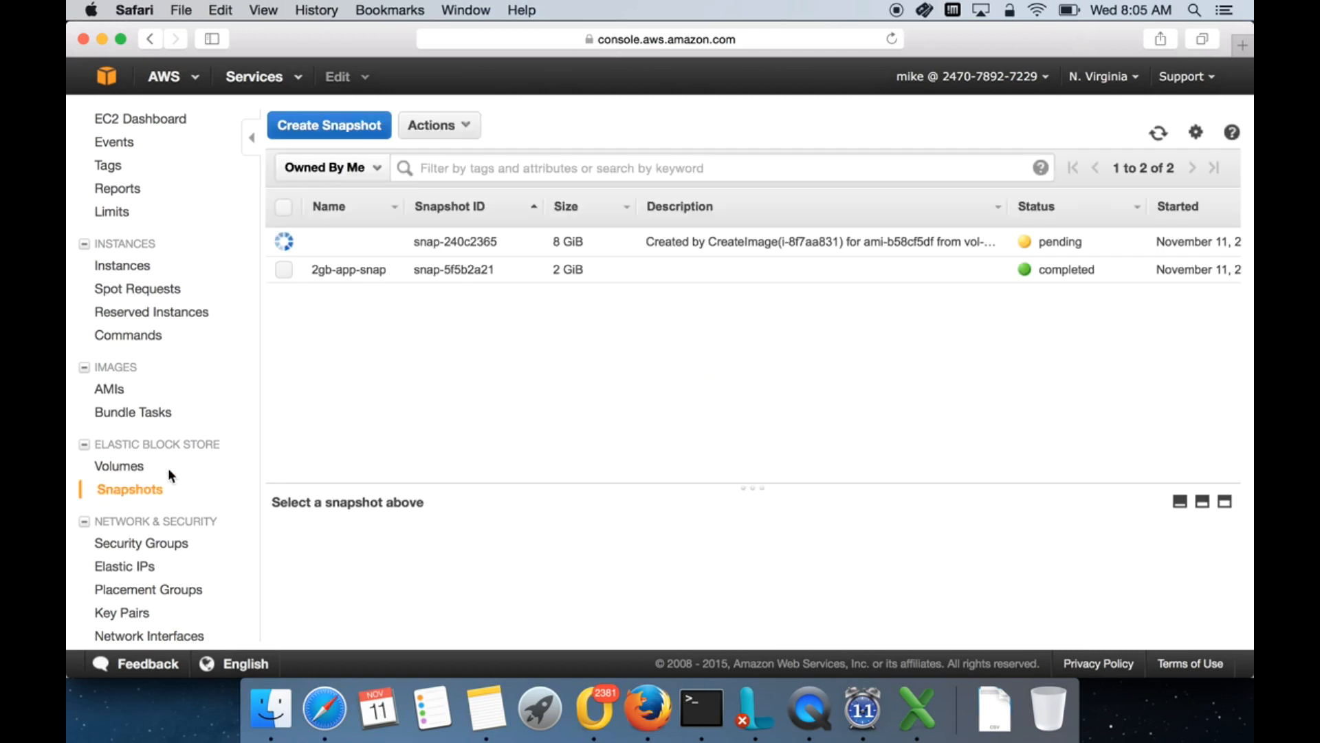
mouse_move(370, 239)
click(109, 389)
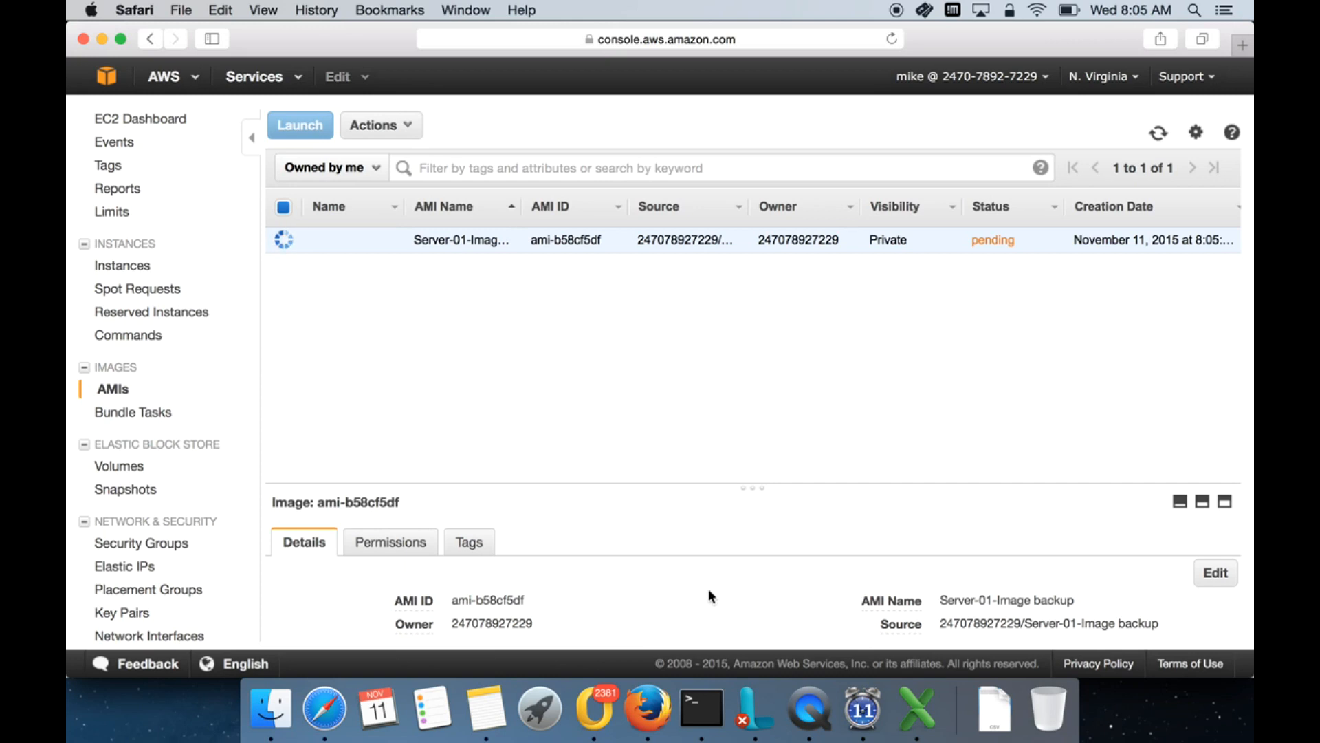
scroll(708, 591, down, 2)
scroll(708, 588, down, 2)
scroll(708, 589, up, 4)
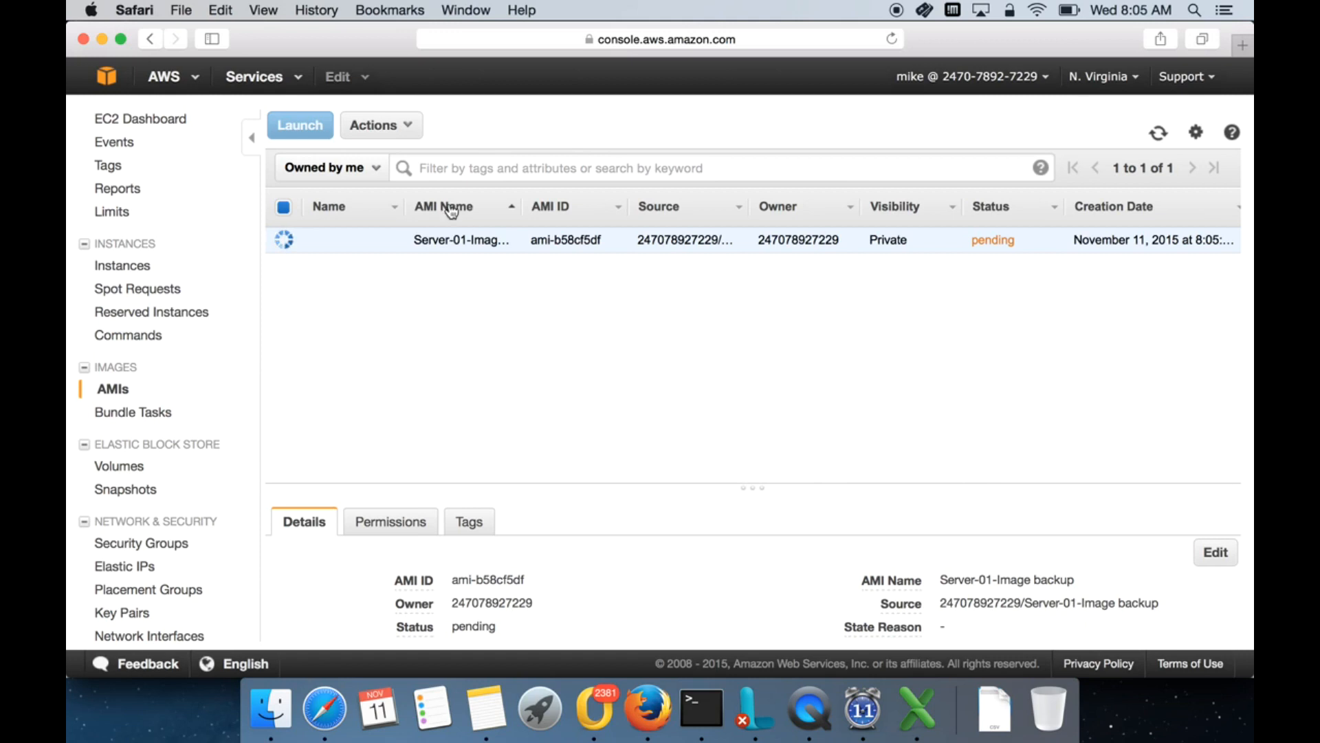
click(409, 137)
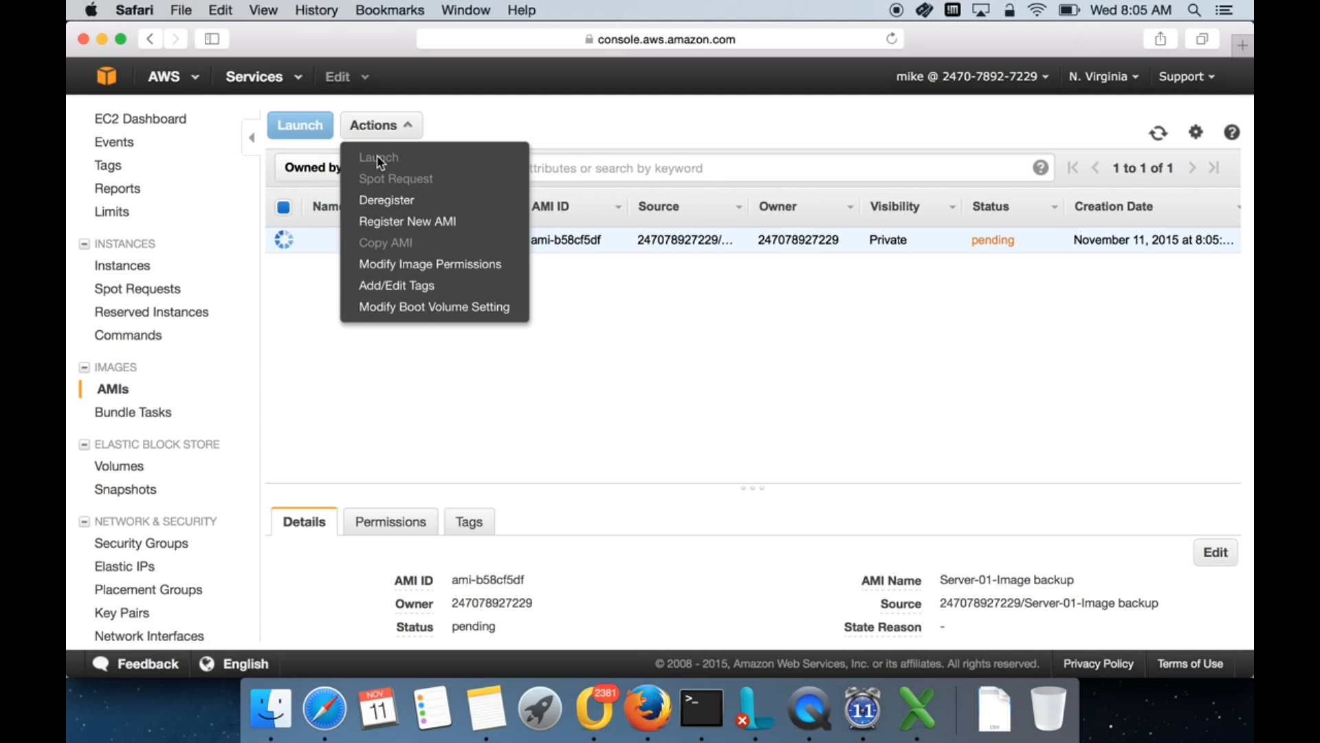
click(691, 109)
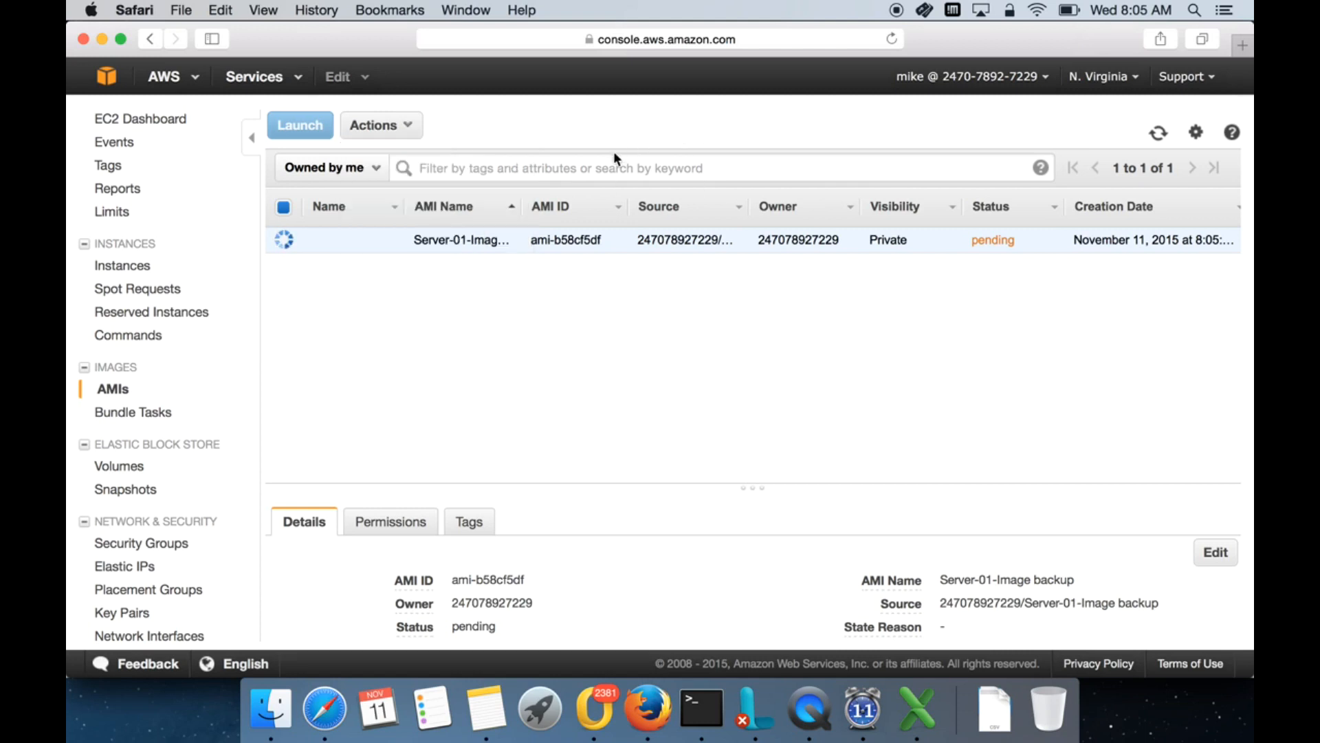
Name the new Server-01 backup image "SErver-01-AMI" in the AMIs list
click(124, 266)
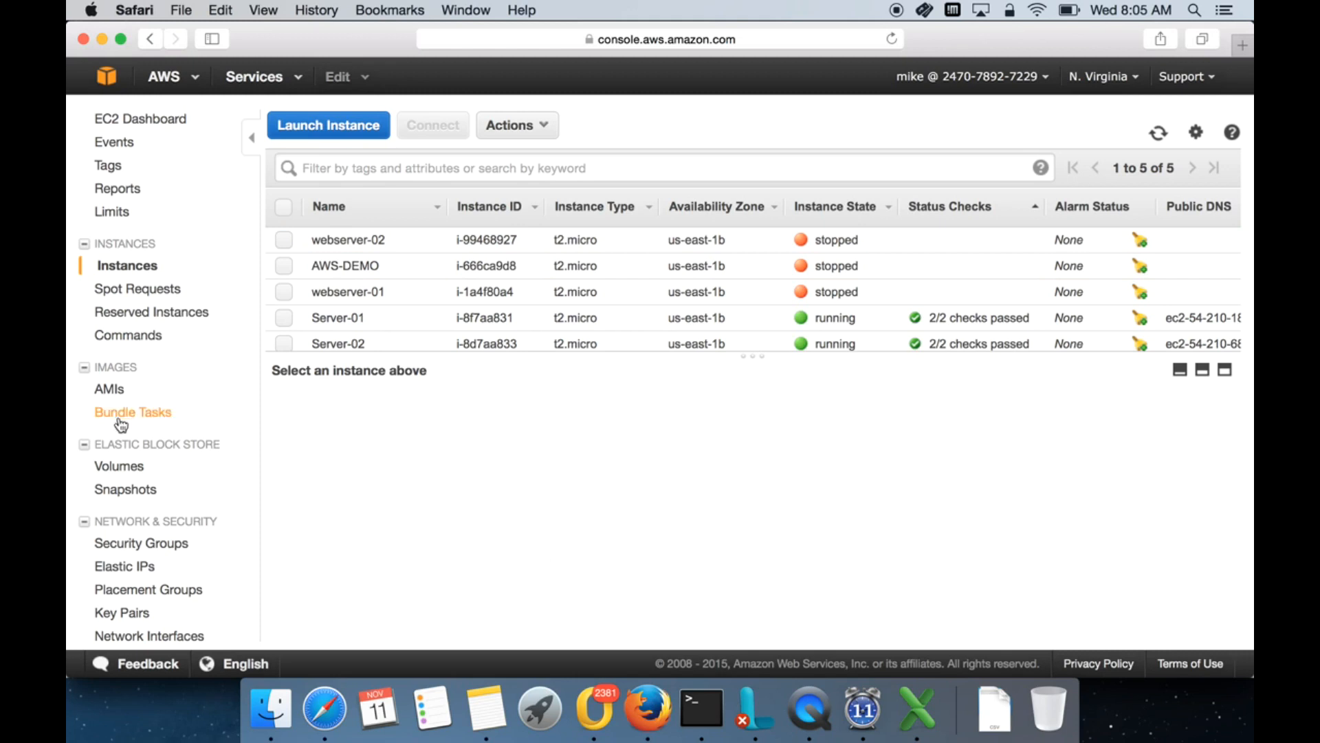
click(121, 391)
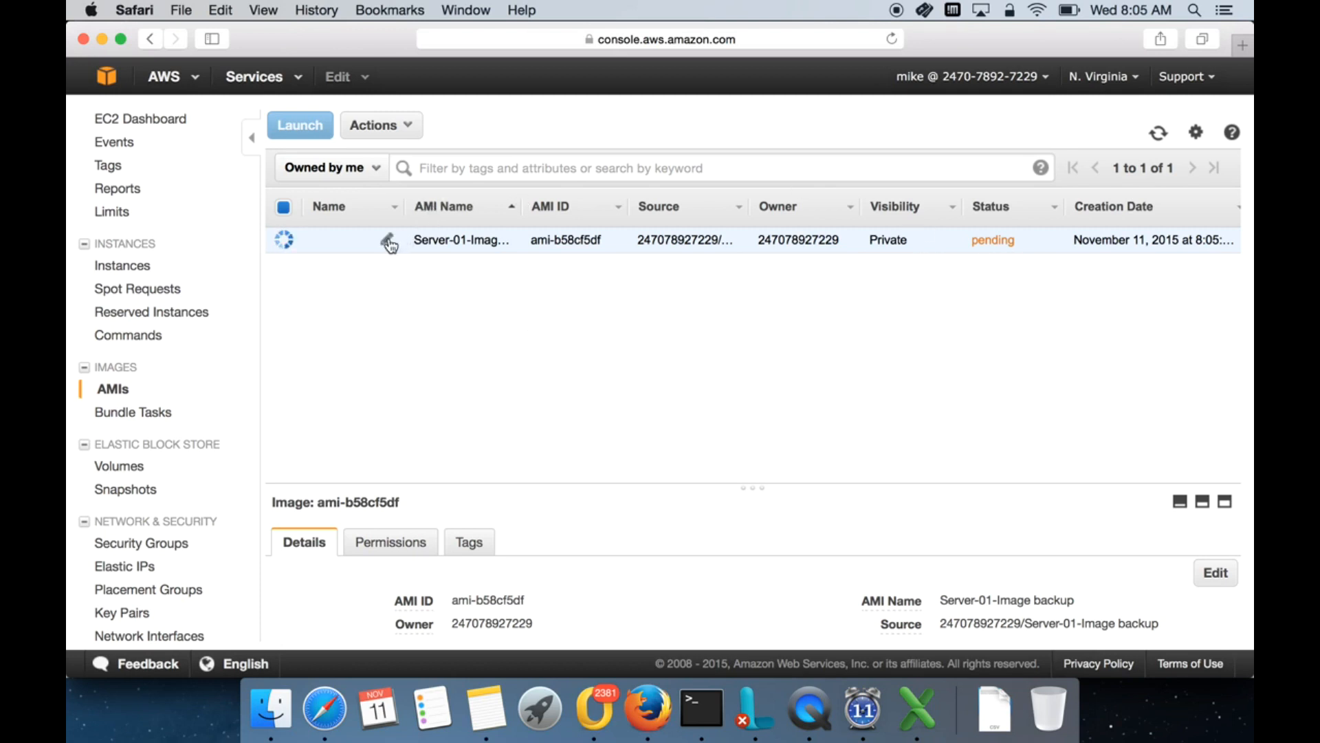
click(389, 244)
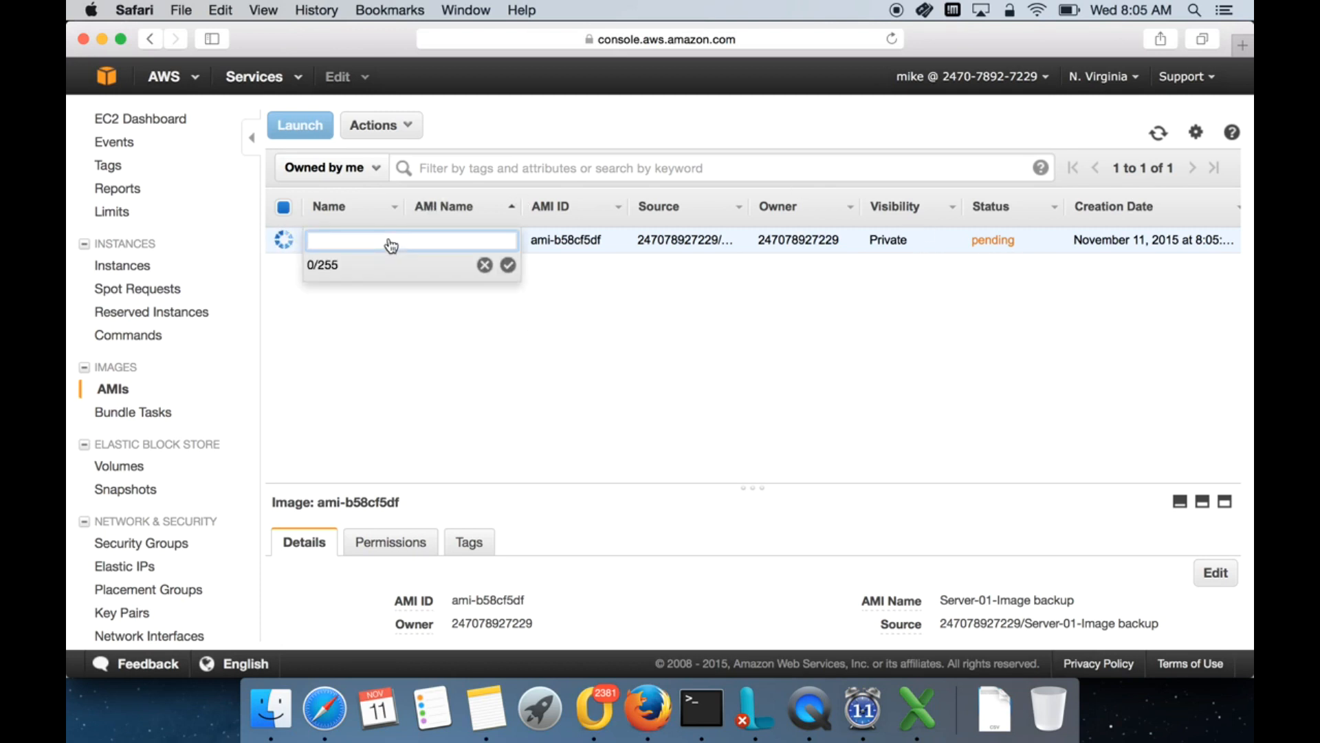
text(SErver-01-AMI)
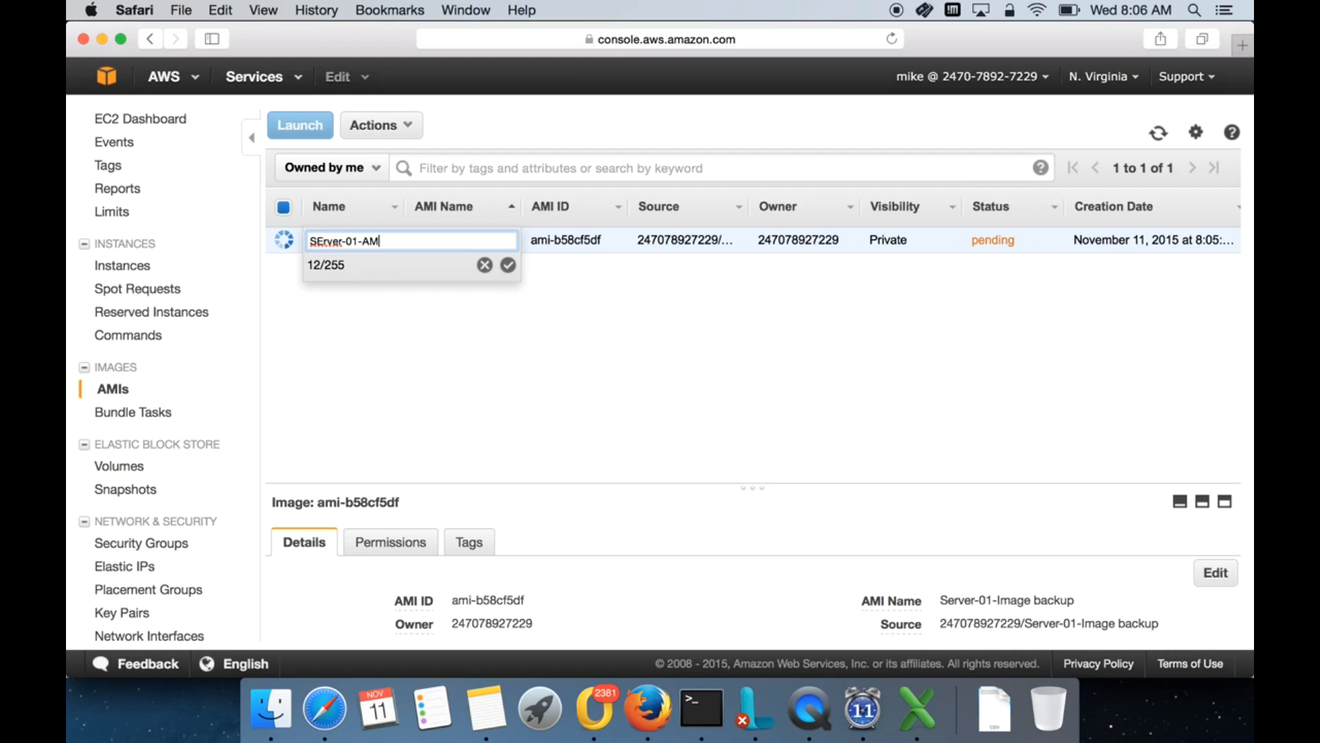
click(508, 265)
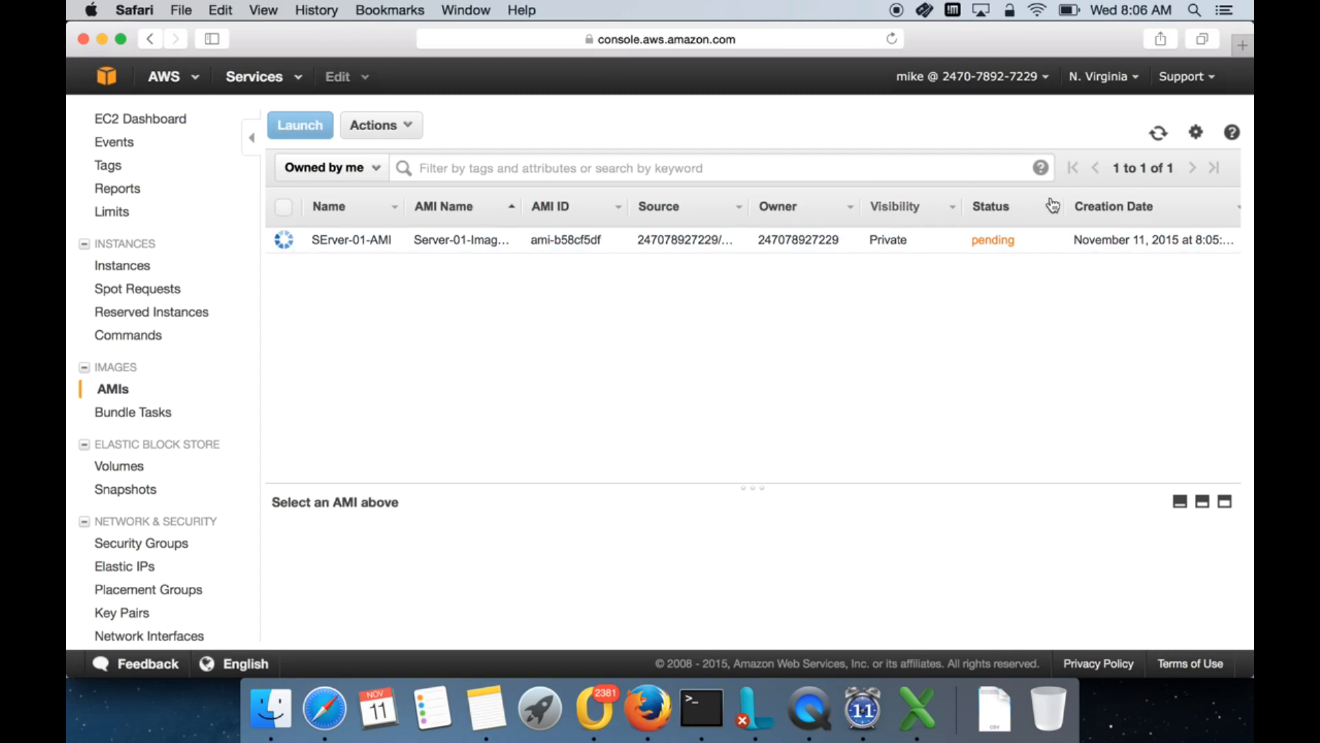
Refresh the AMI list and examine the SErver-01-AMI image's status, root device, block devices and available actions
click(1160, 130)
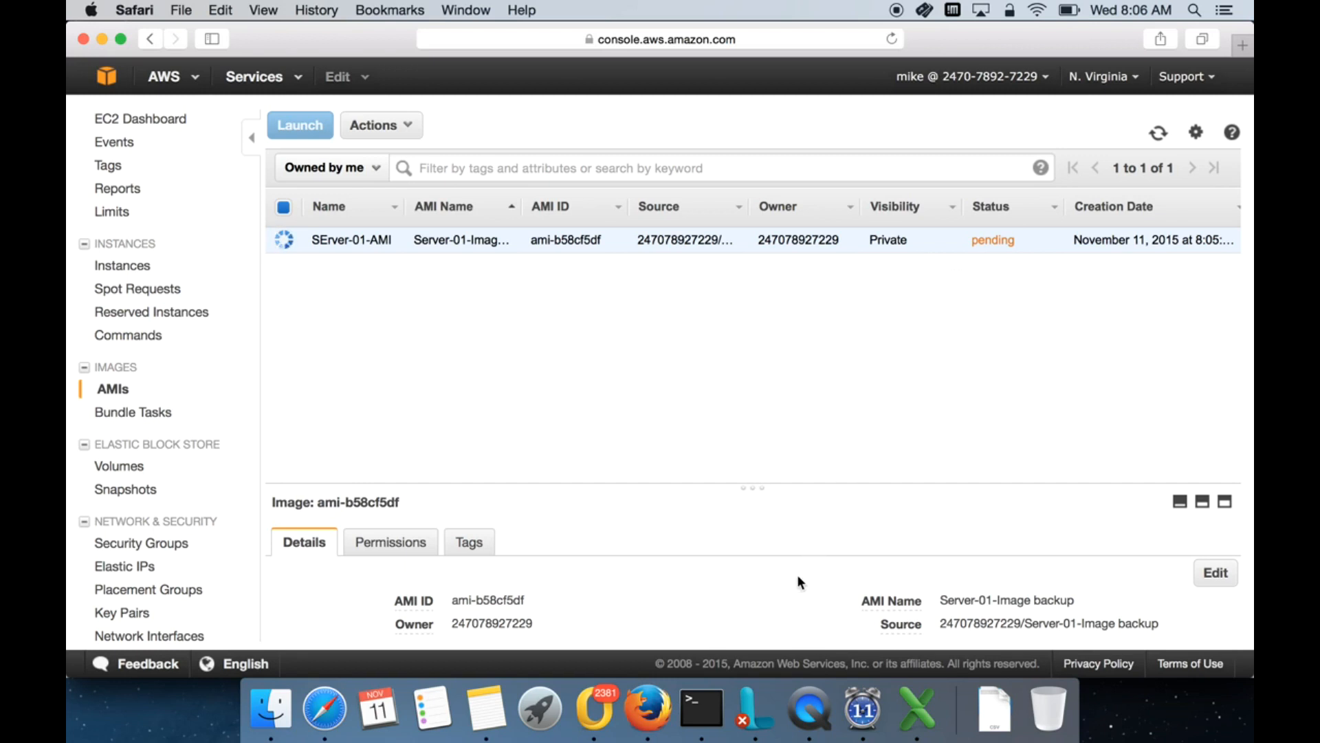
scroll(798, 581, down, 3)
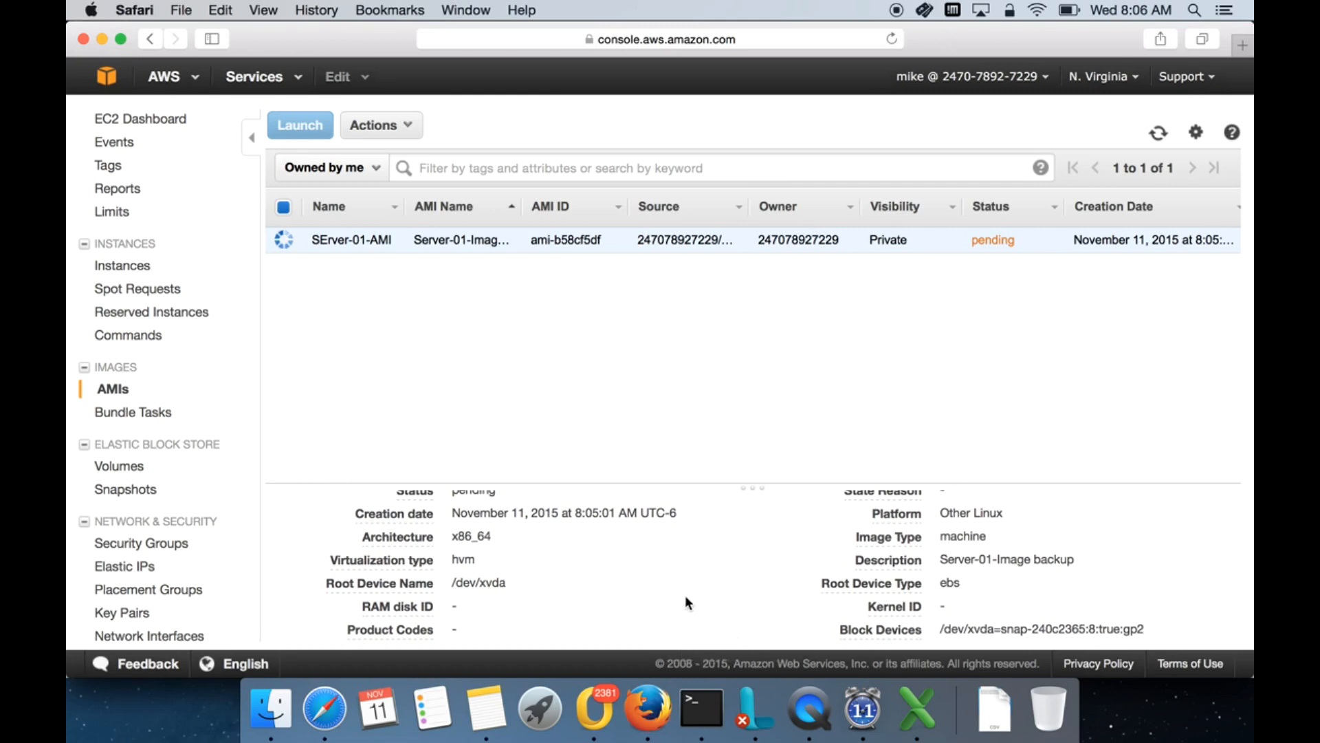
scroll(685, 596, up, 1)
scroll(685, 596, up, 1)
scroll(685, 603, up, 2)
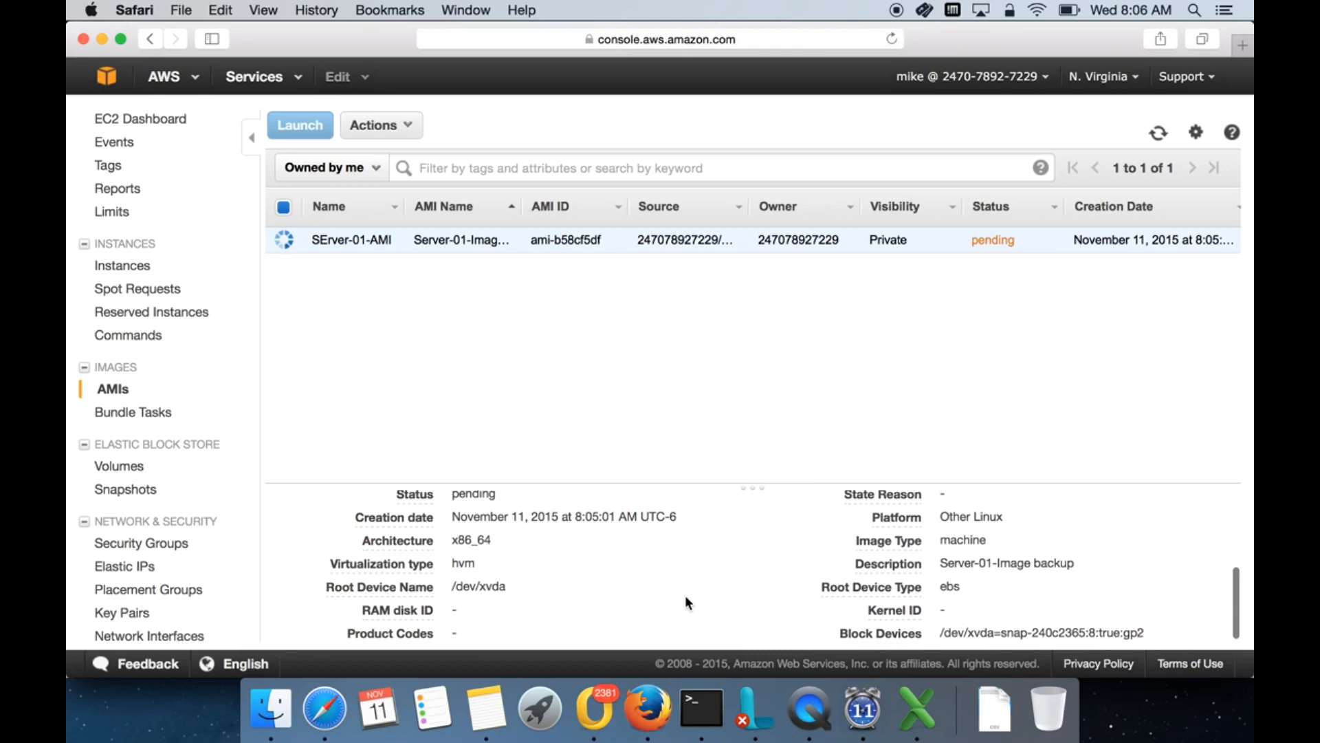
scroll(685, 596, up, 5)
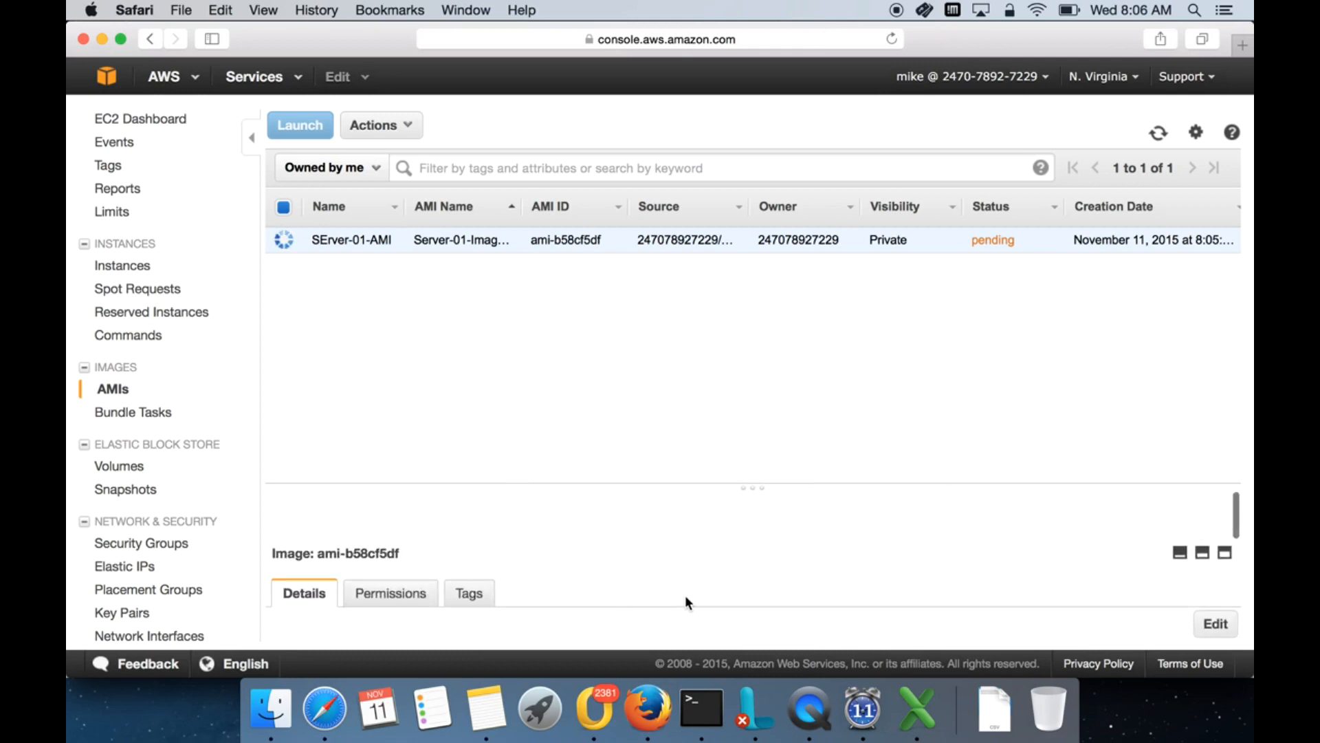
click(1157, 138)
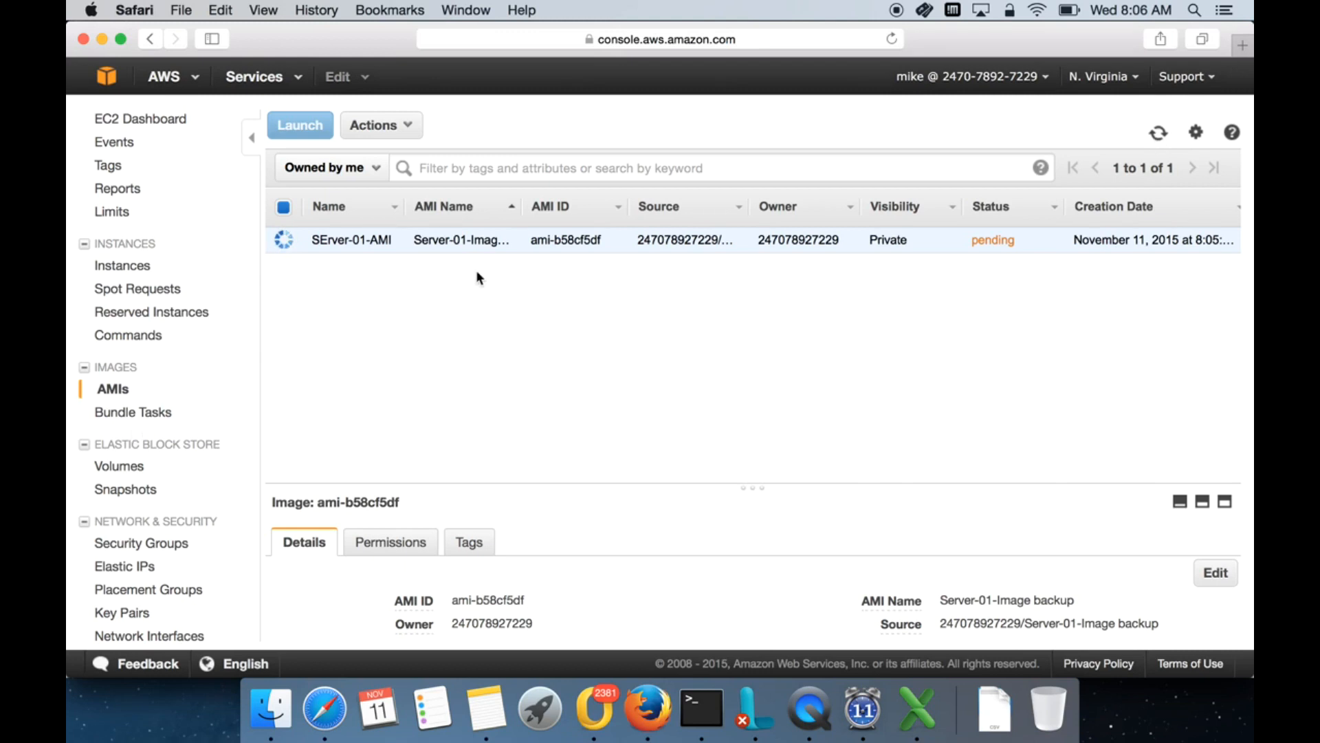
drag(968, 239, 1039, 238)
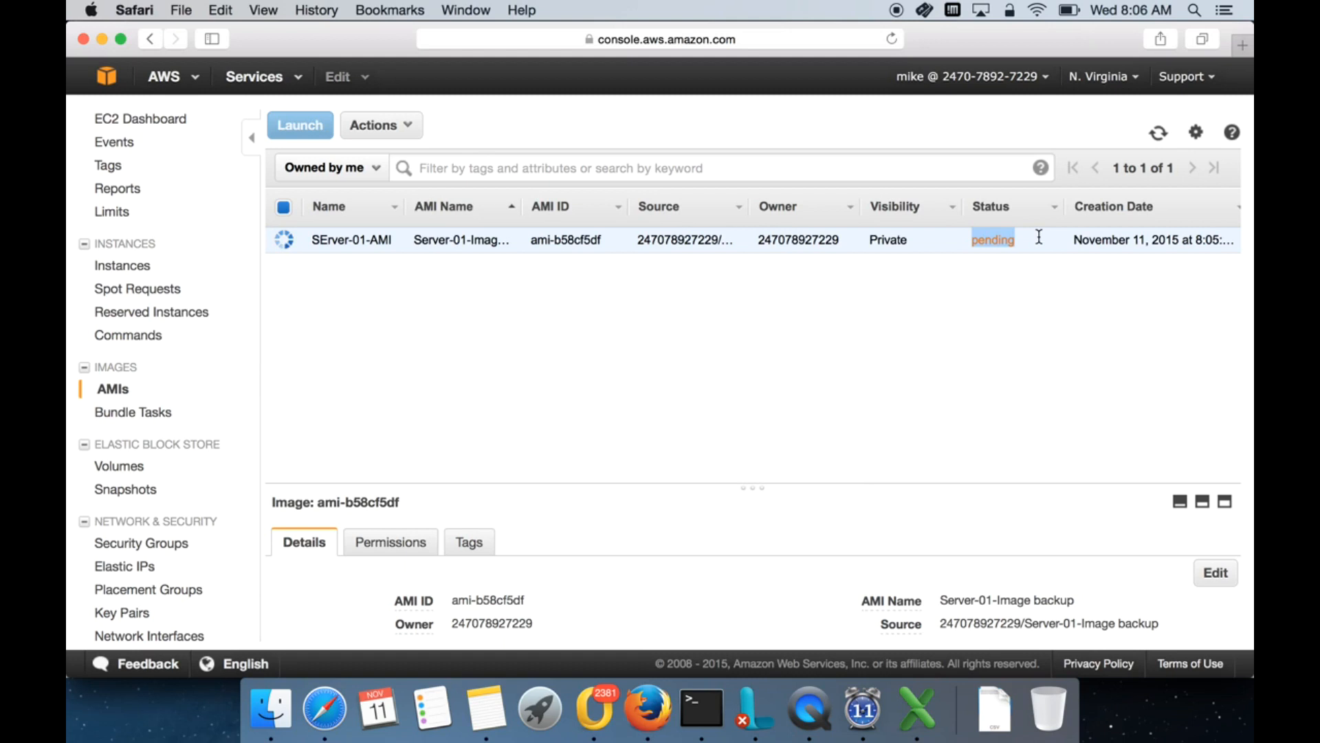
click(1159, 134)
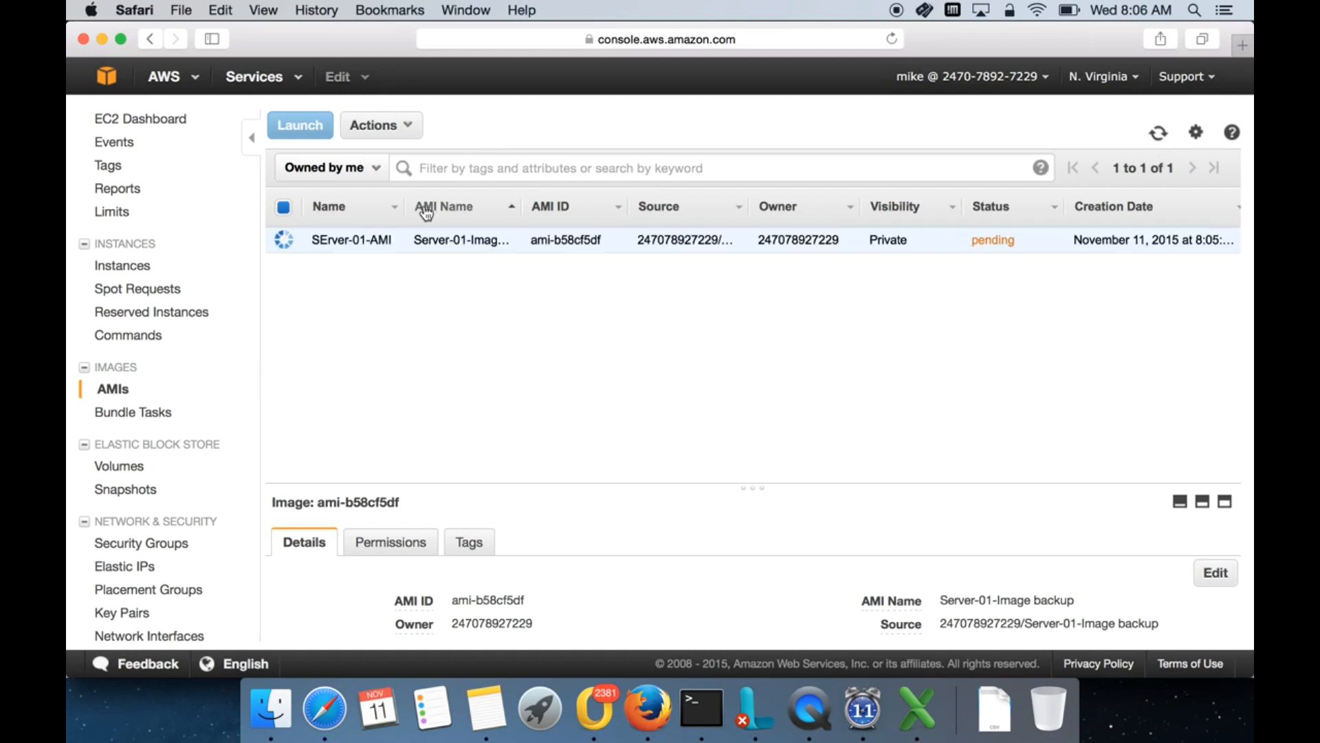
click(377, 130)
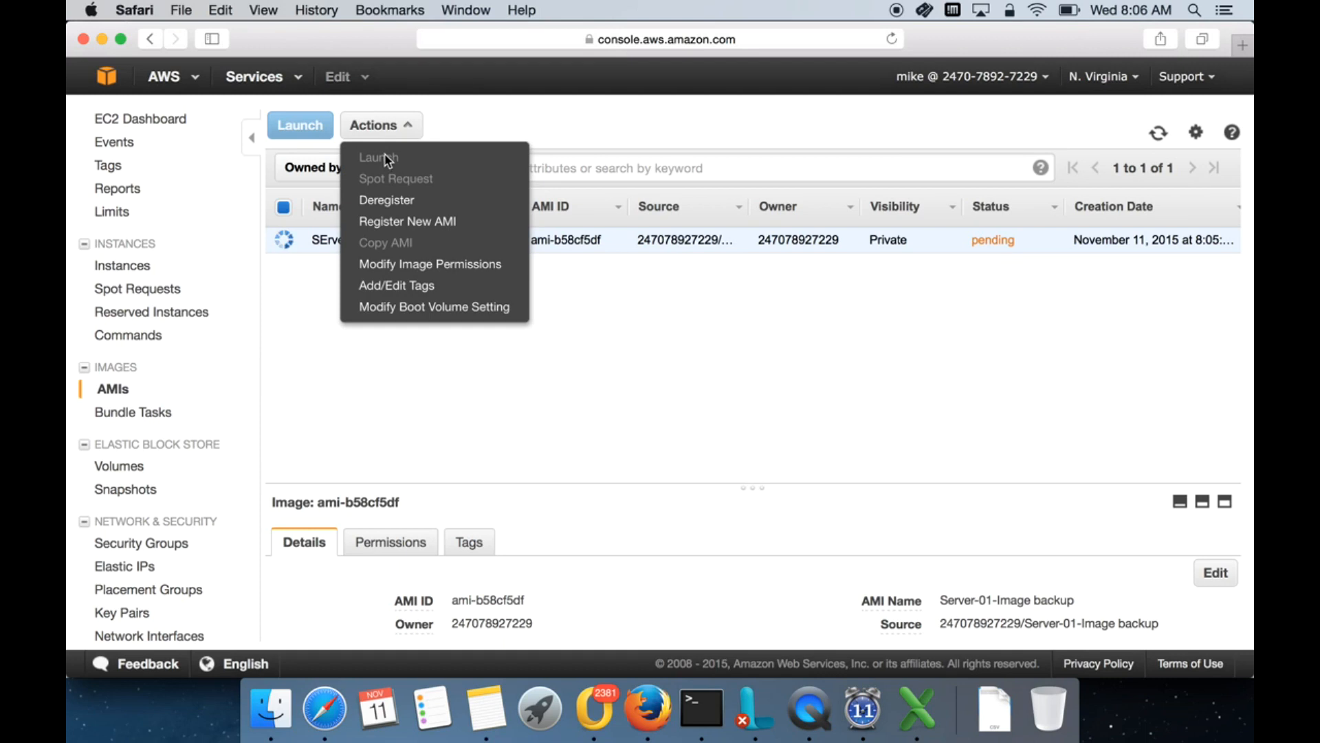
click(420, 452)
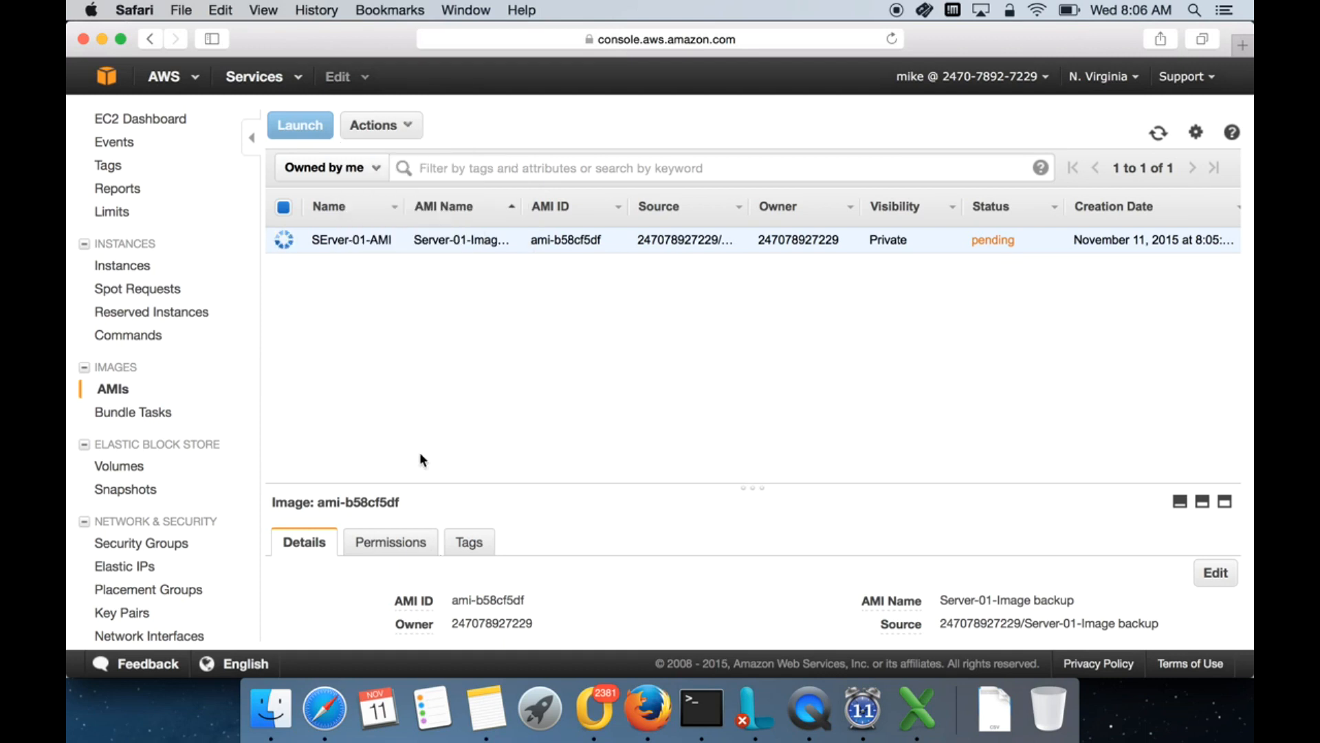
click(110, 265)
click(347, 127)
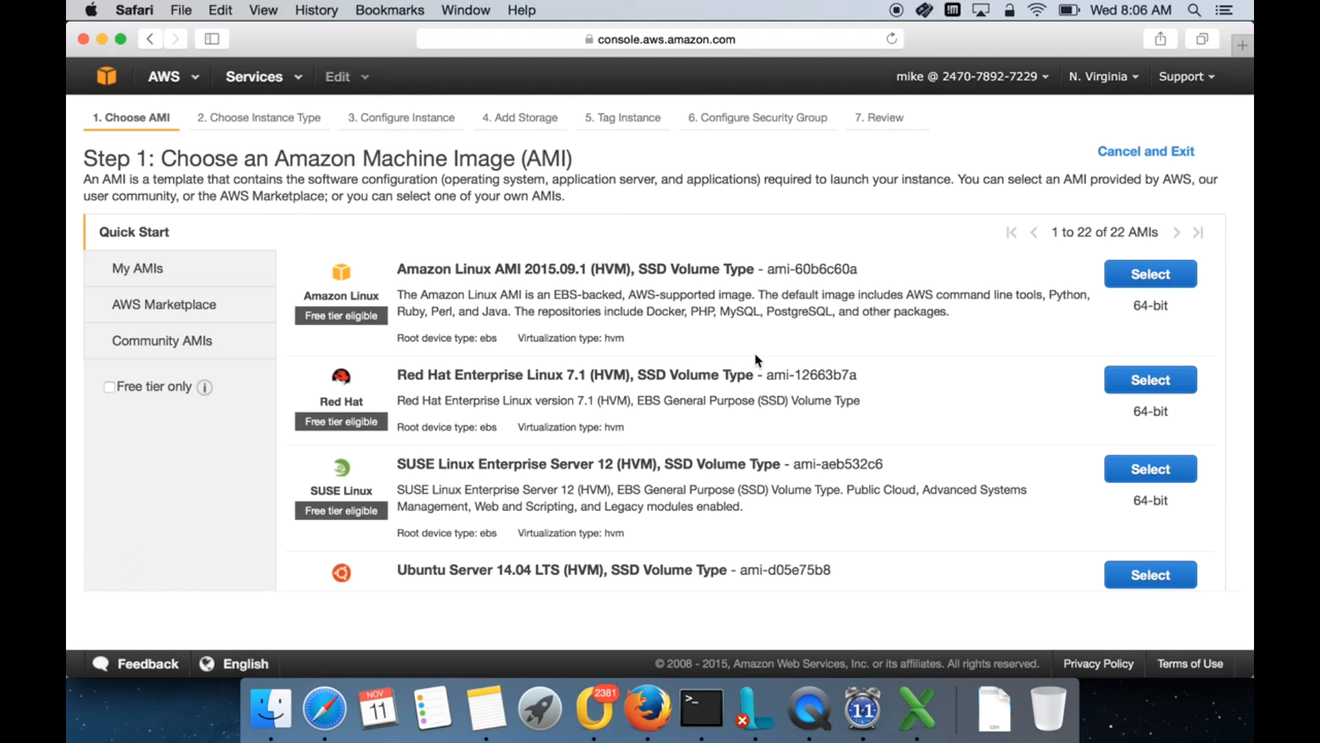
click(1183, 275)
click(1169, 628)
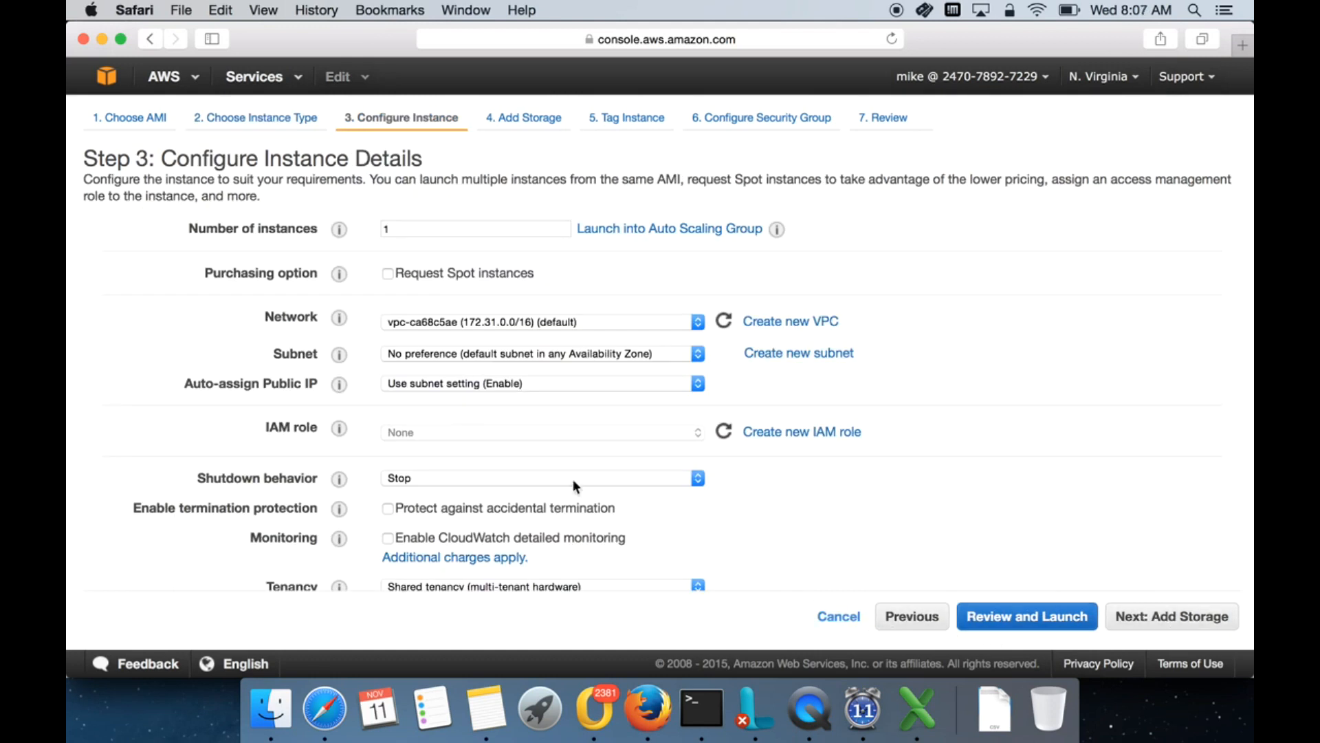
click(462, 324)
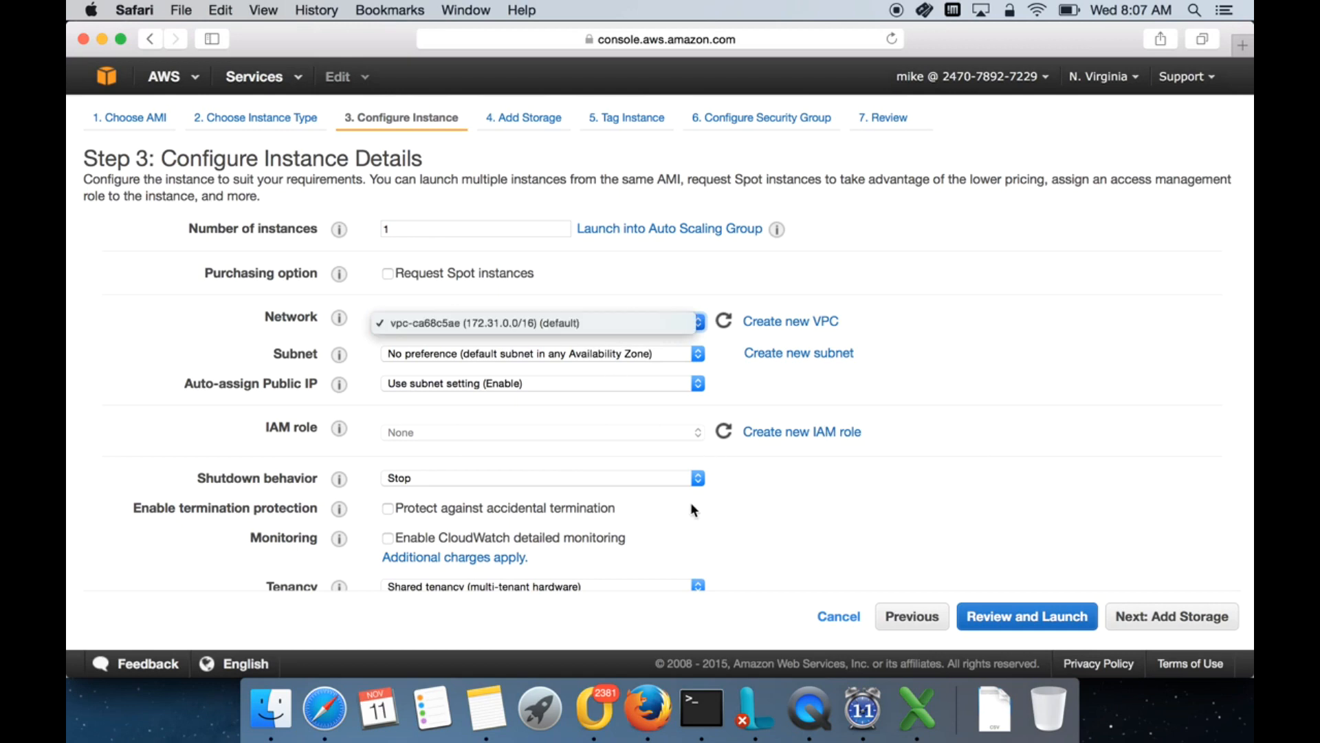
click(854, 616)
click(846, 617)
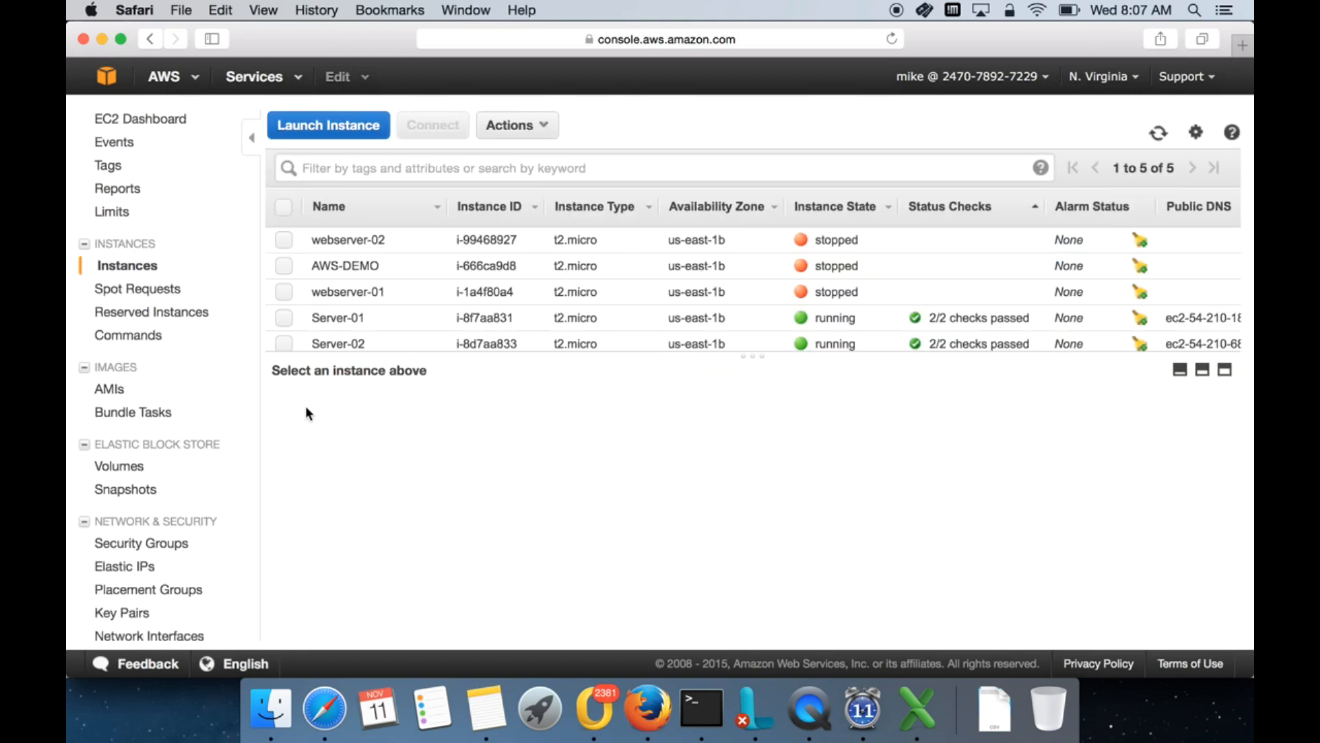
Return to the AMIs list, refresh the status of SErver-01-AMI, and check which actions are available for it
click(112, 389)
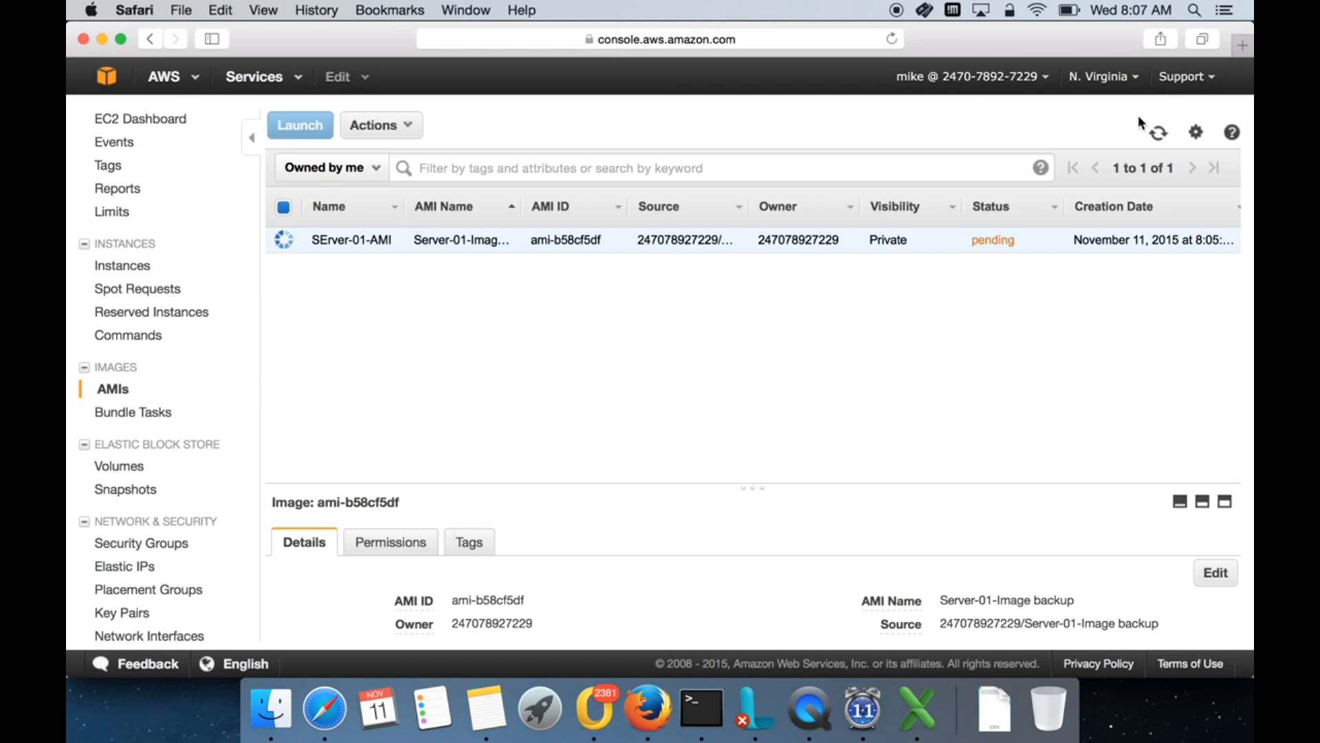
click(1158, 136)
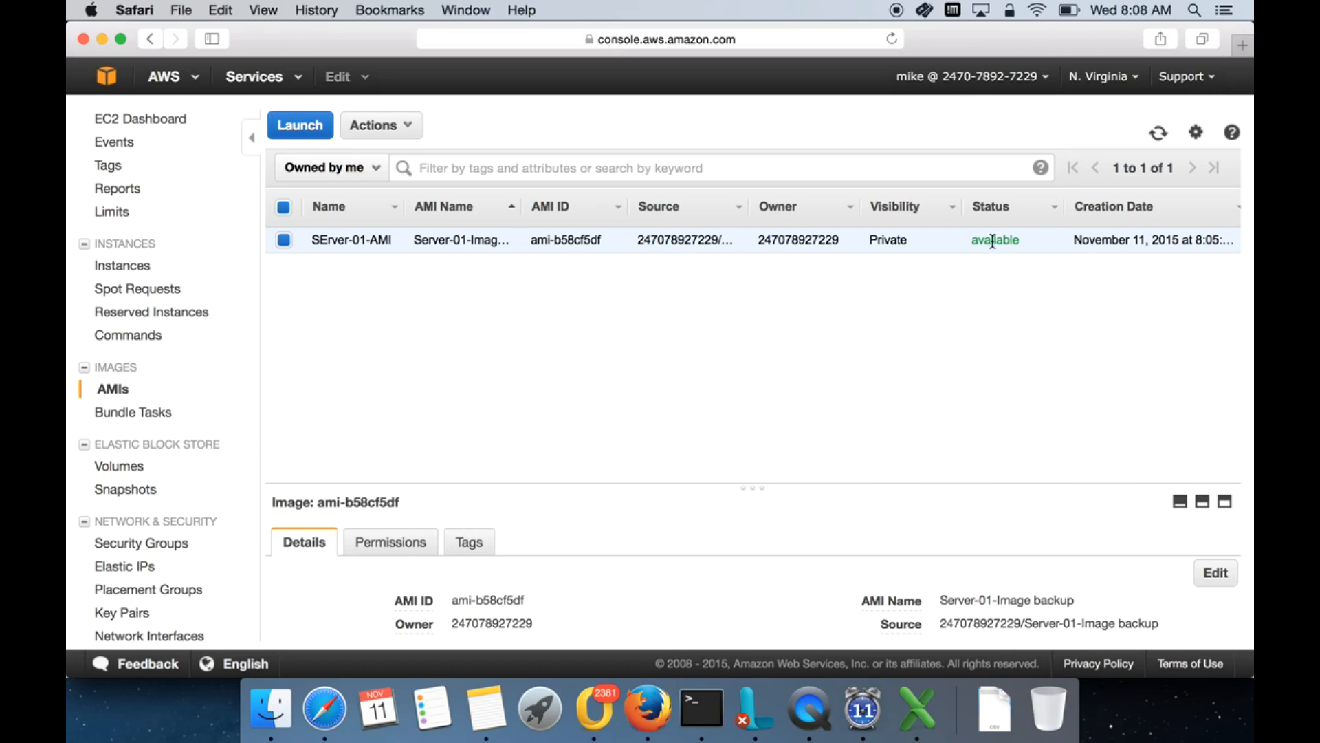
click(408, 130)
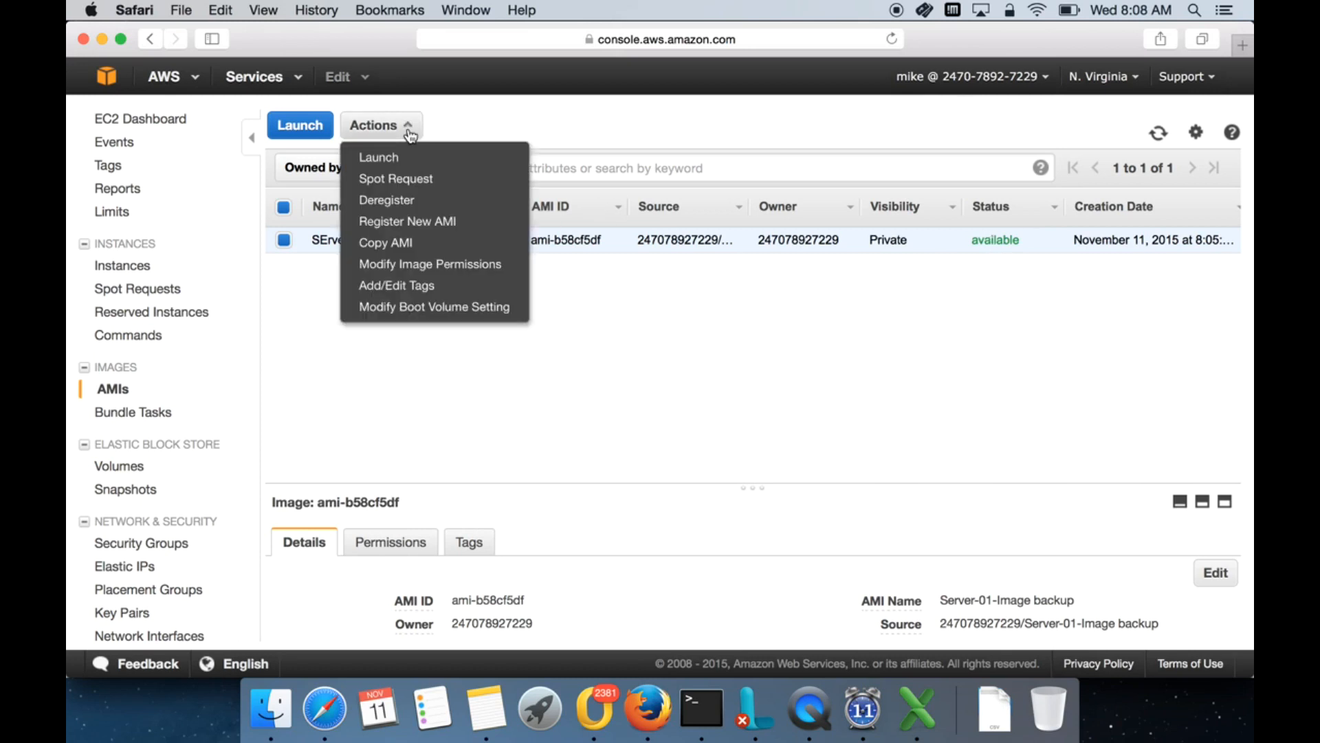
click(488, 122)
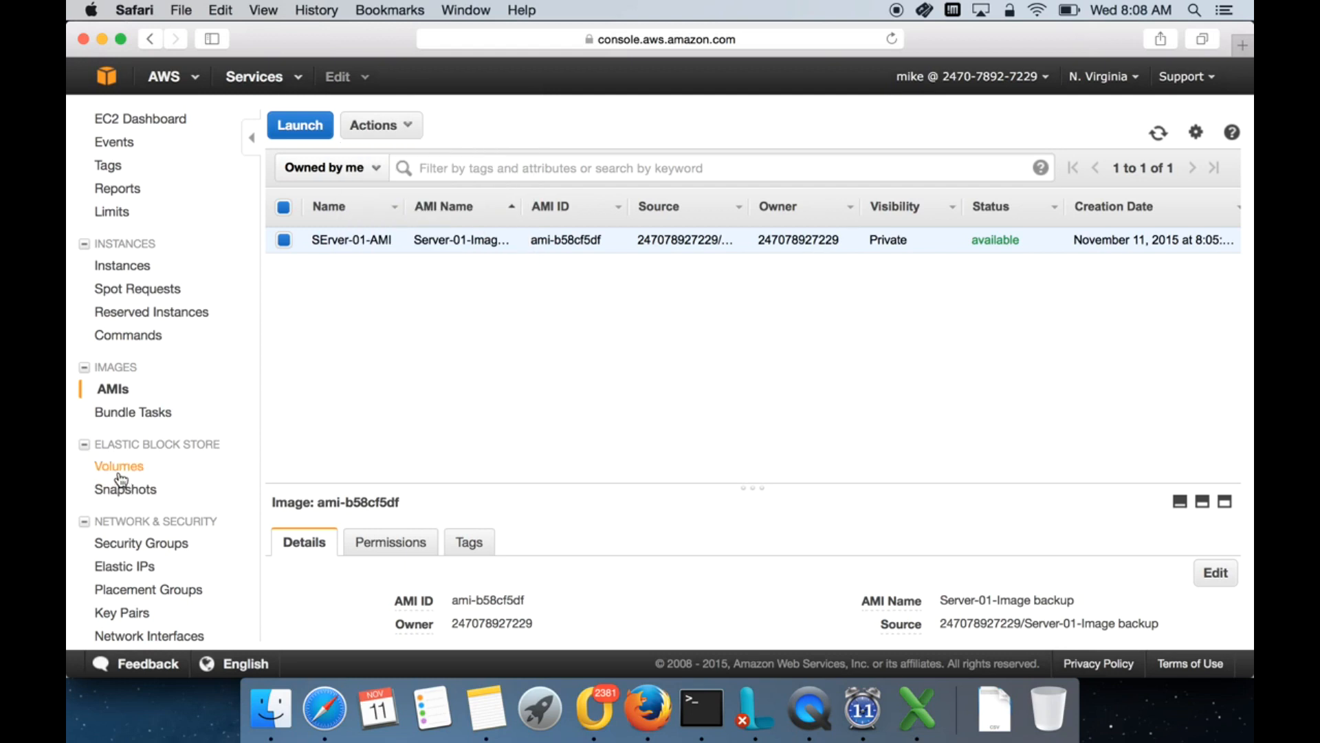
click(402, 131)
click(396, 158)
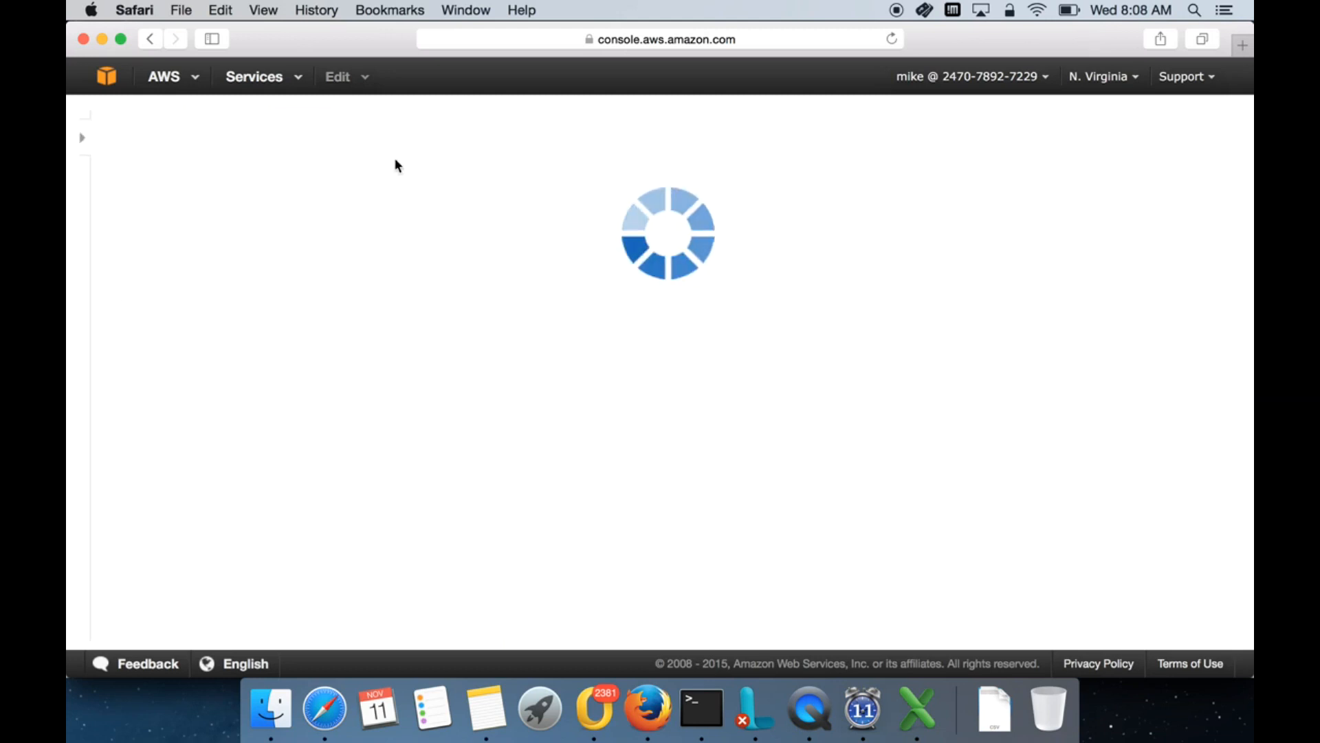
click(920, 616)
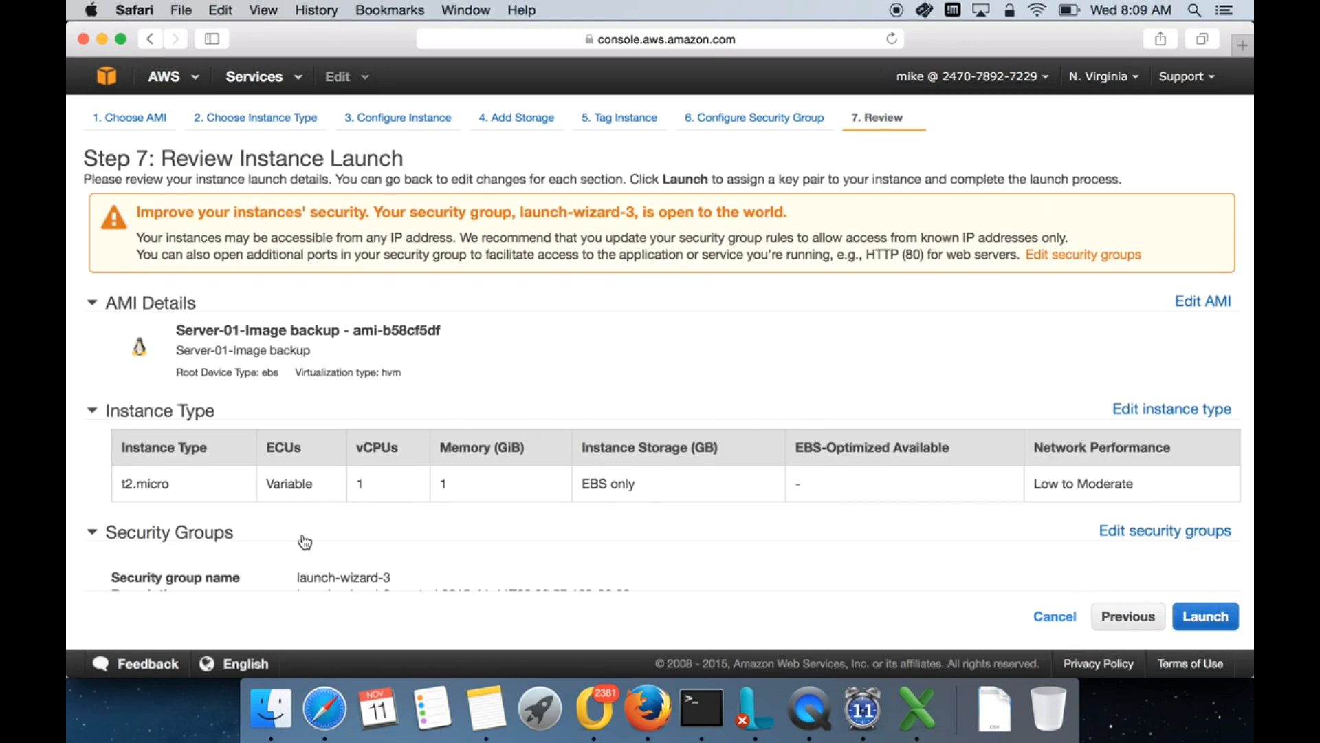
scroll(307, 528, down, 3)
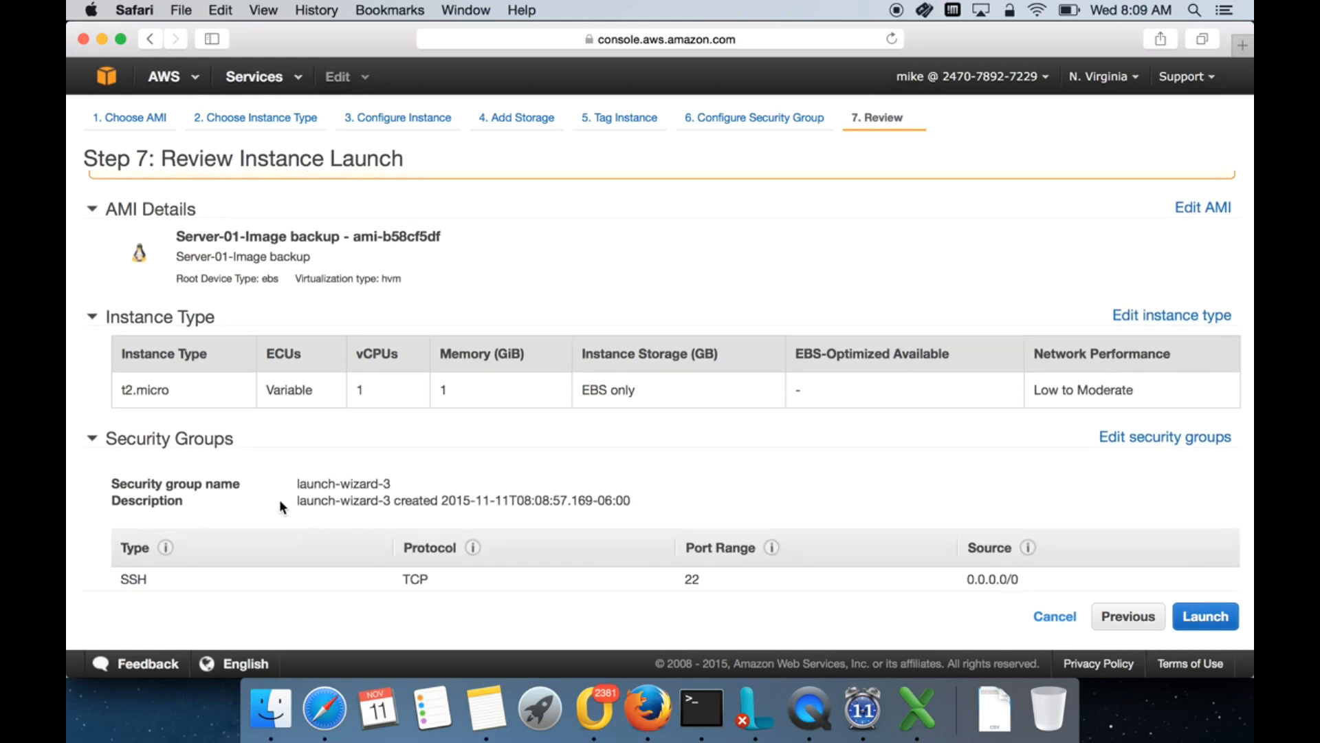
scroll(317, 472, down, 3)
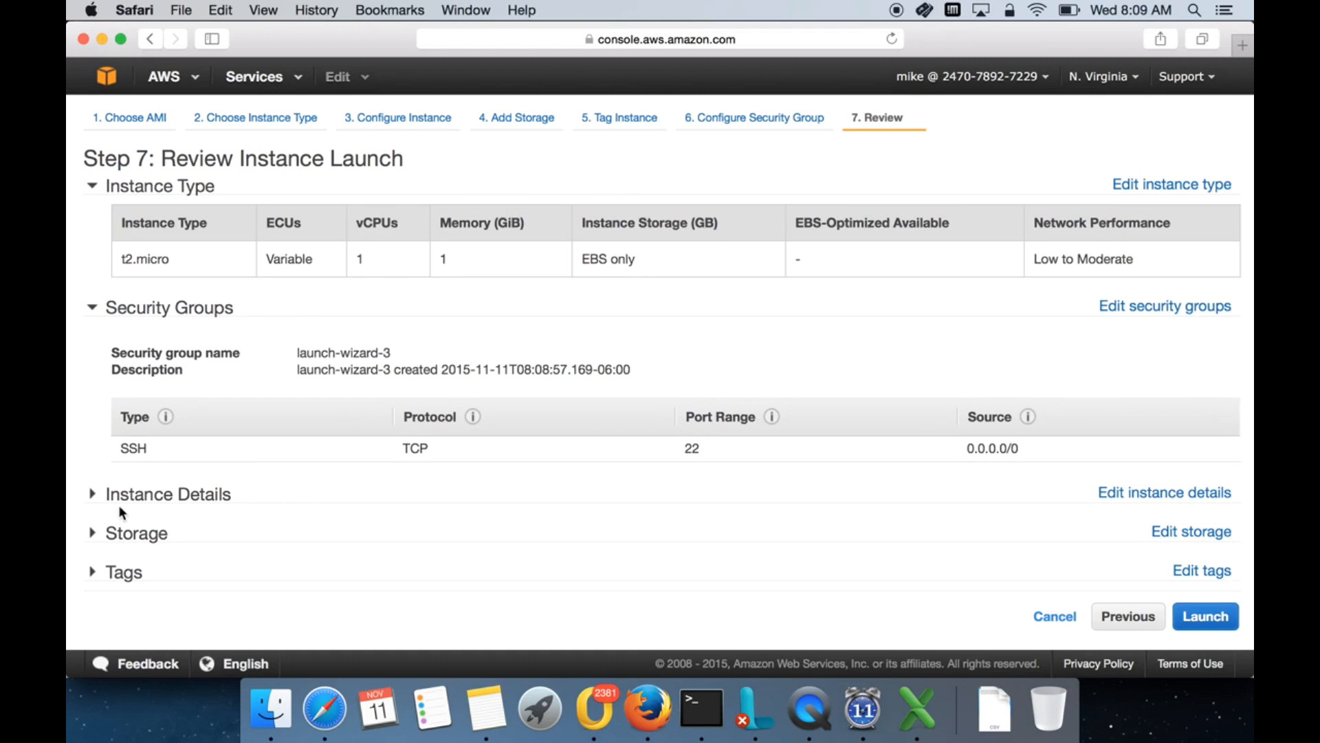
click(1151, 309)
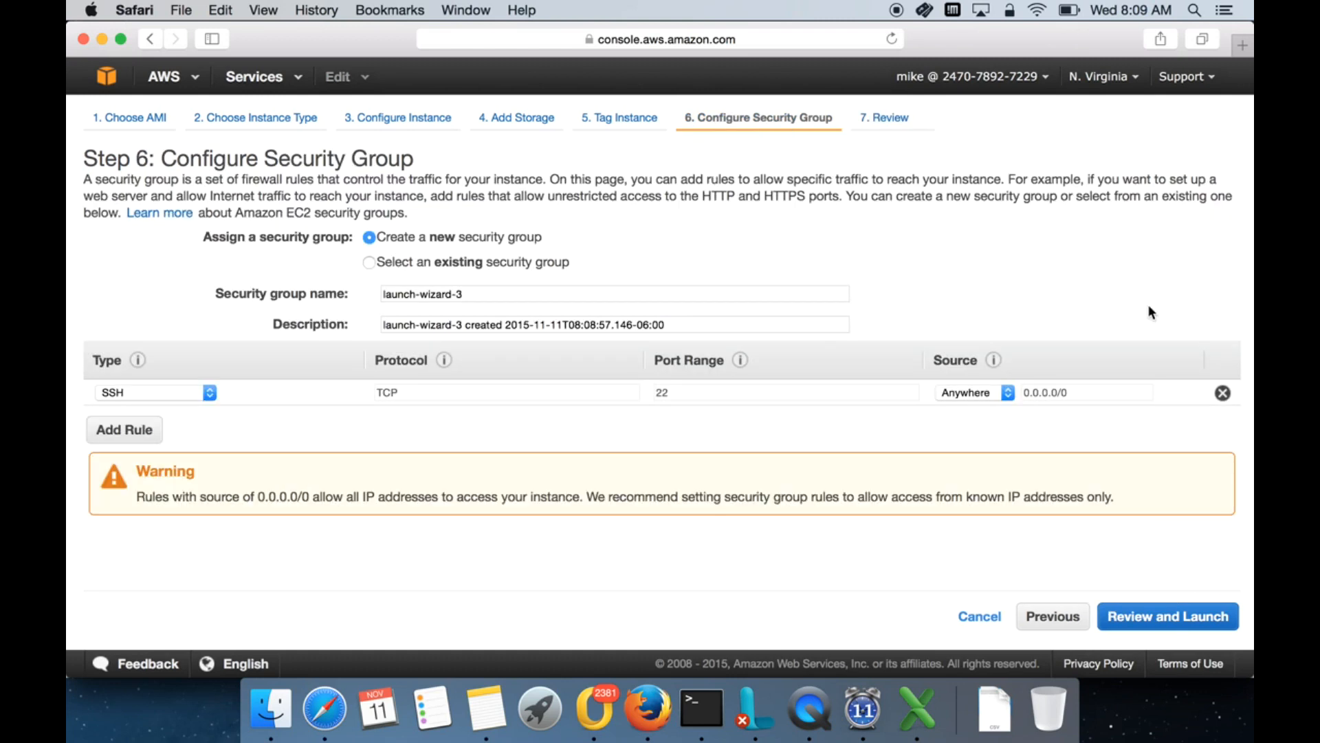
click(370, 262)
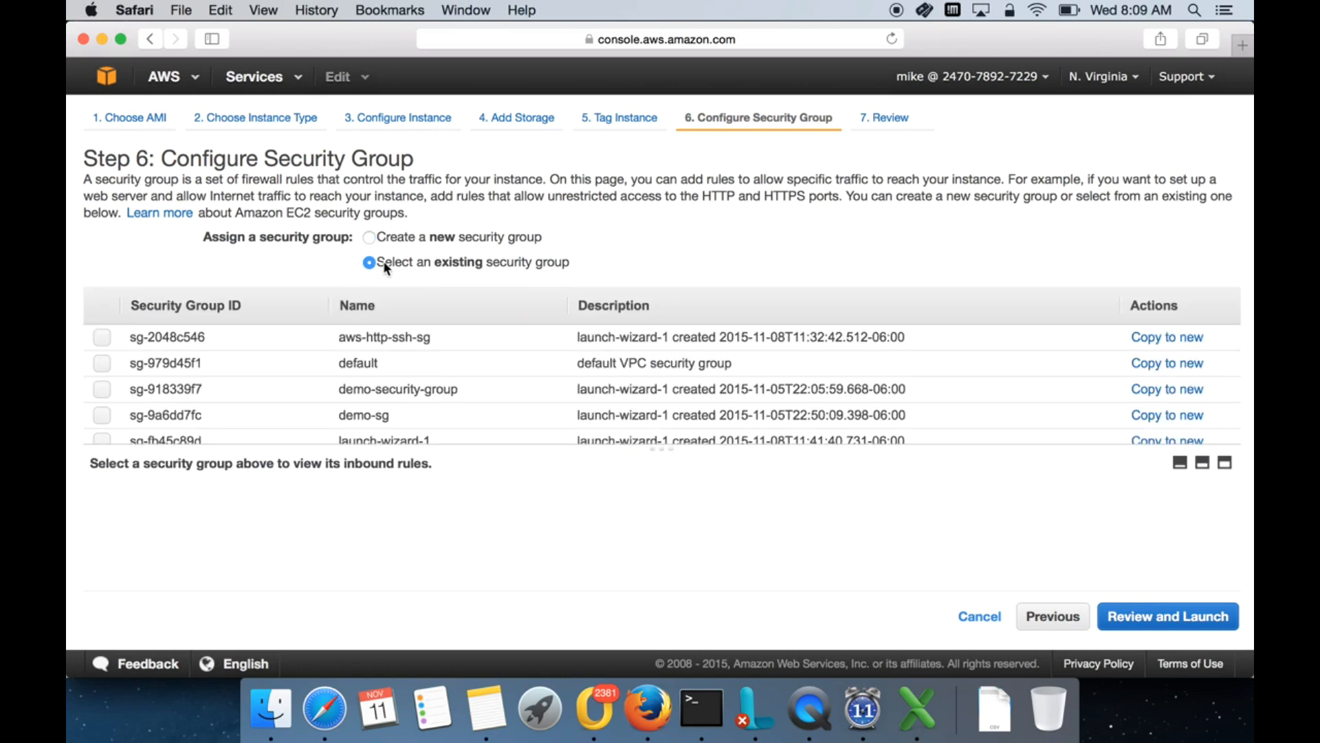
scroll(418, 413, down, 3)
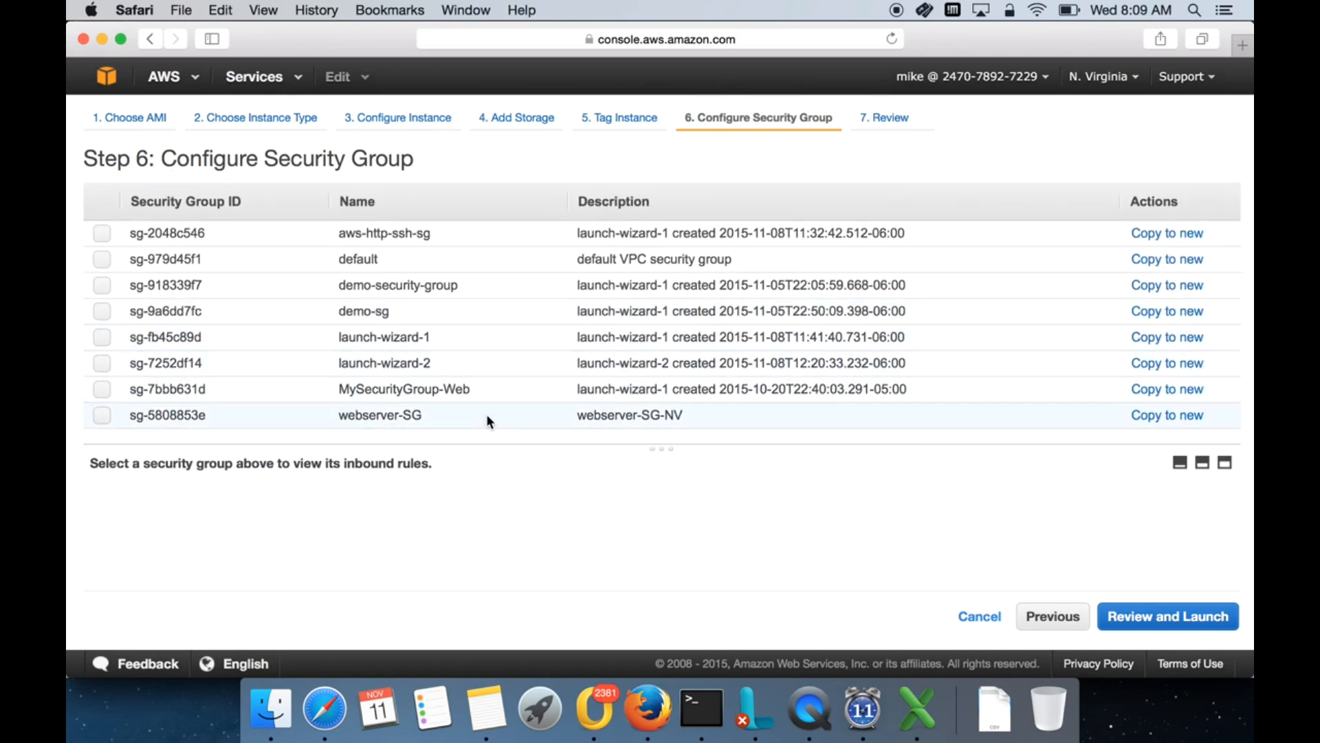
click(980, 617)
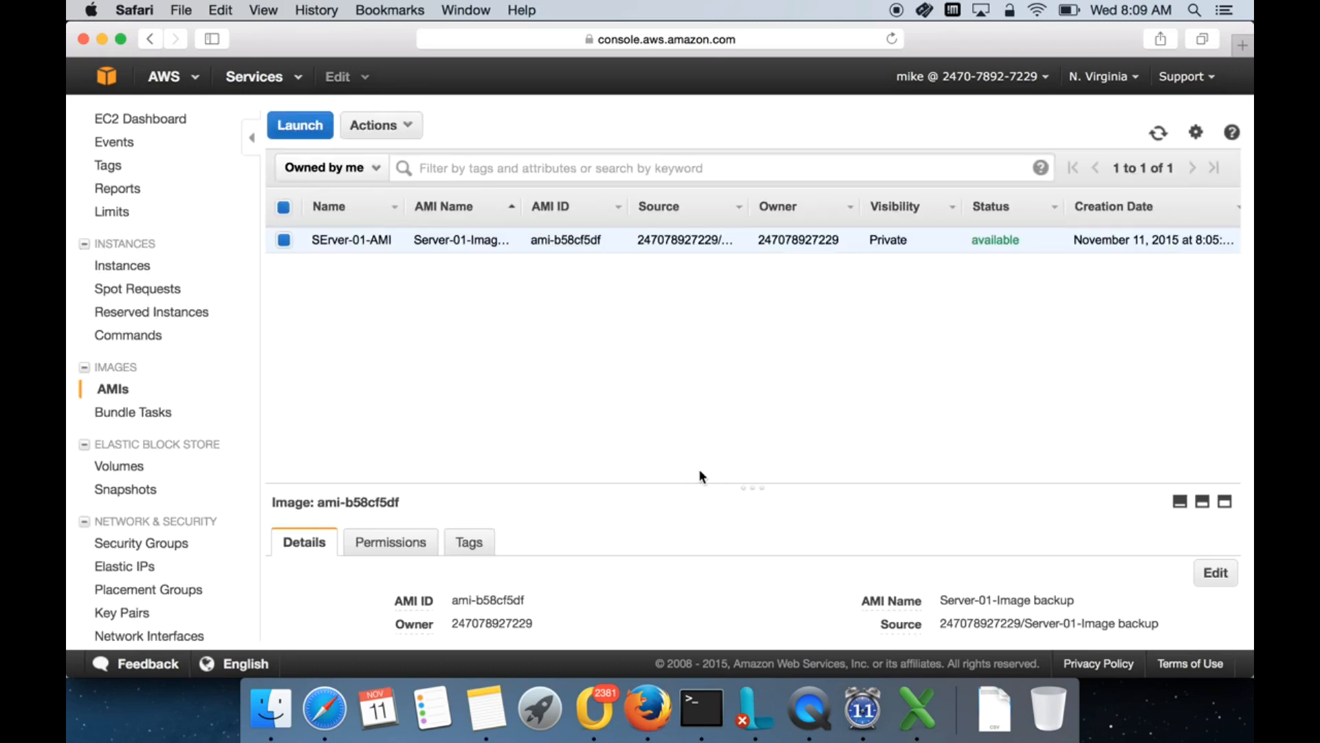
Start launching an instance from the SErver-01-AMI image and choose the t2.large instance type
click(365, 125)
click(375, 152)
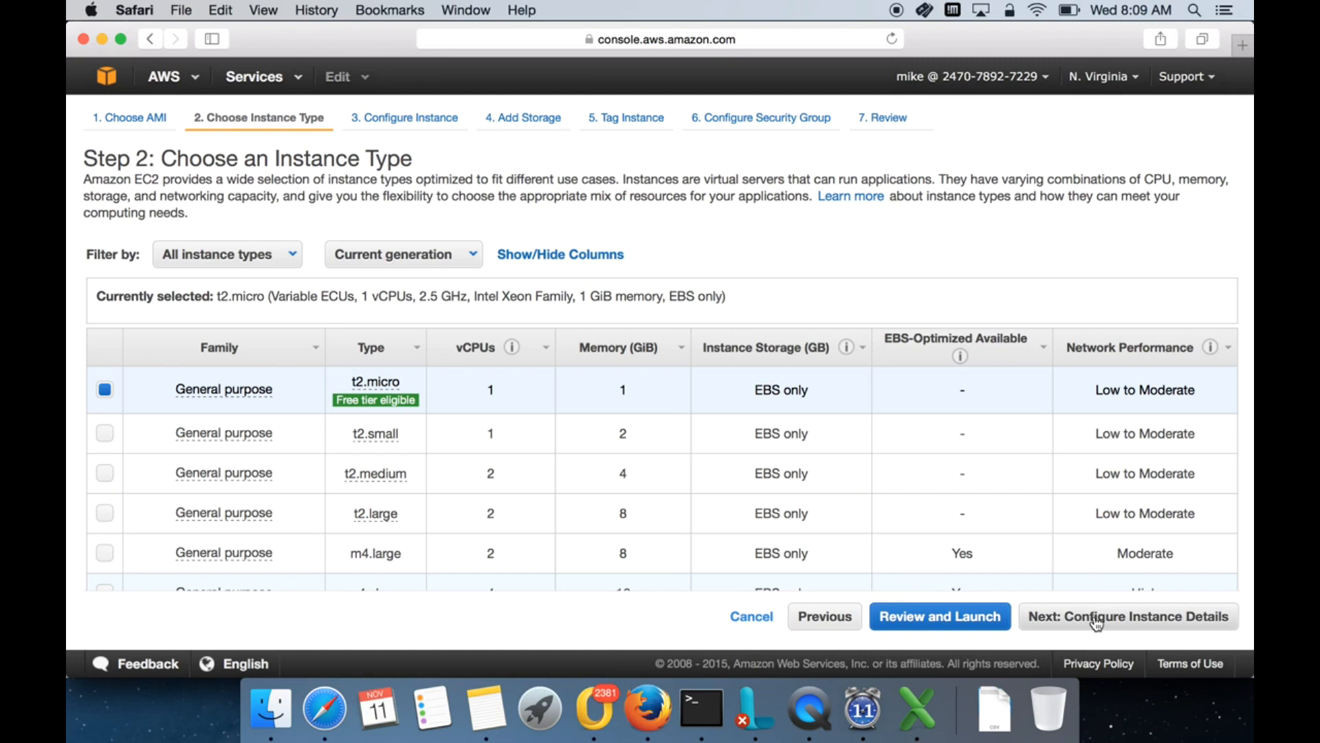
click(174, 514)
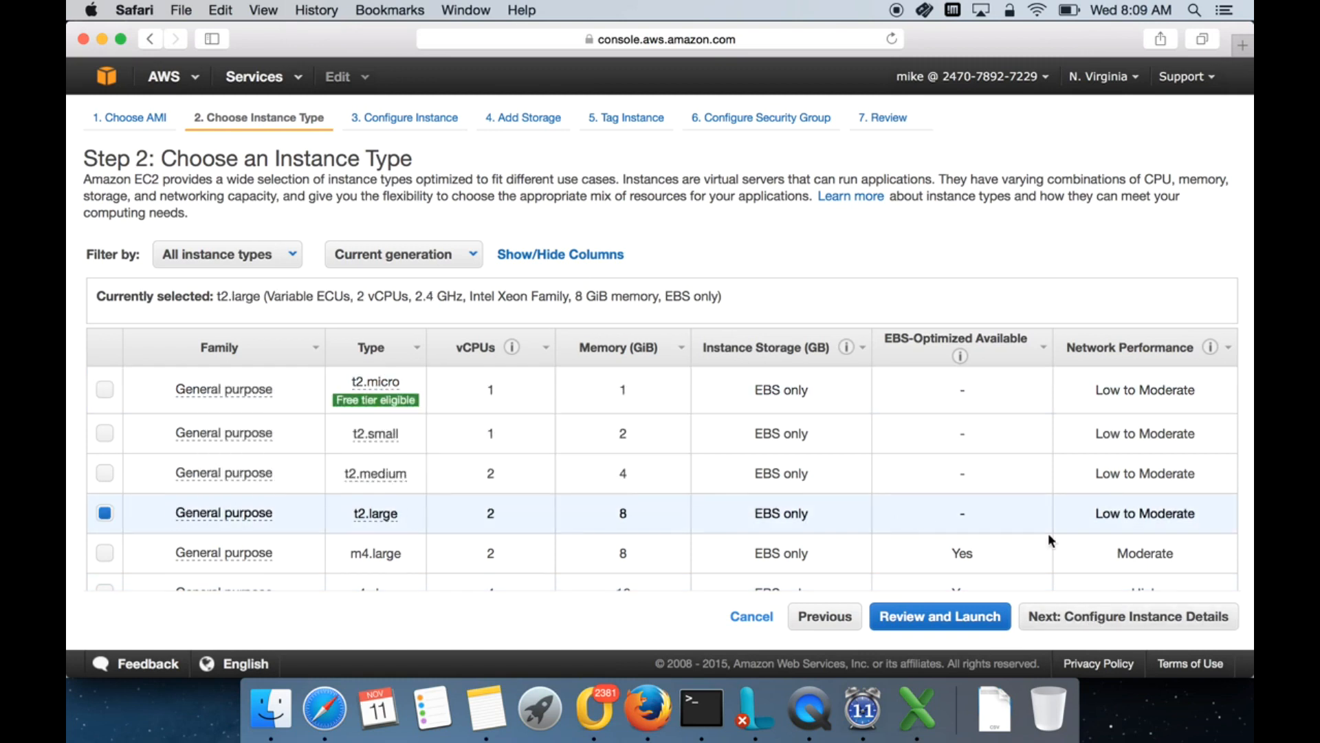
click(1136, 616)
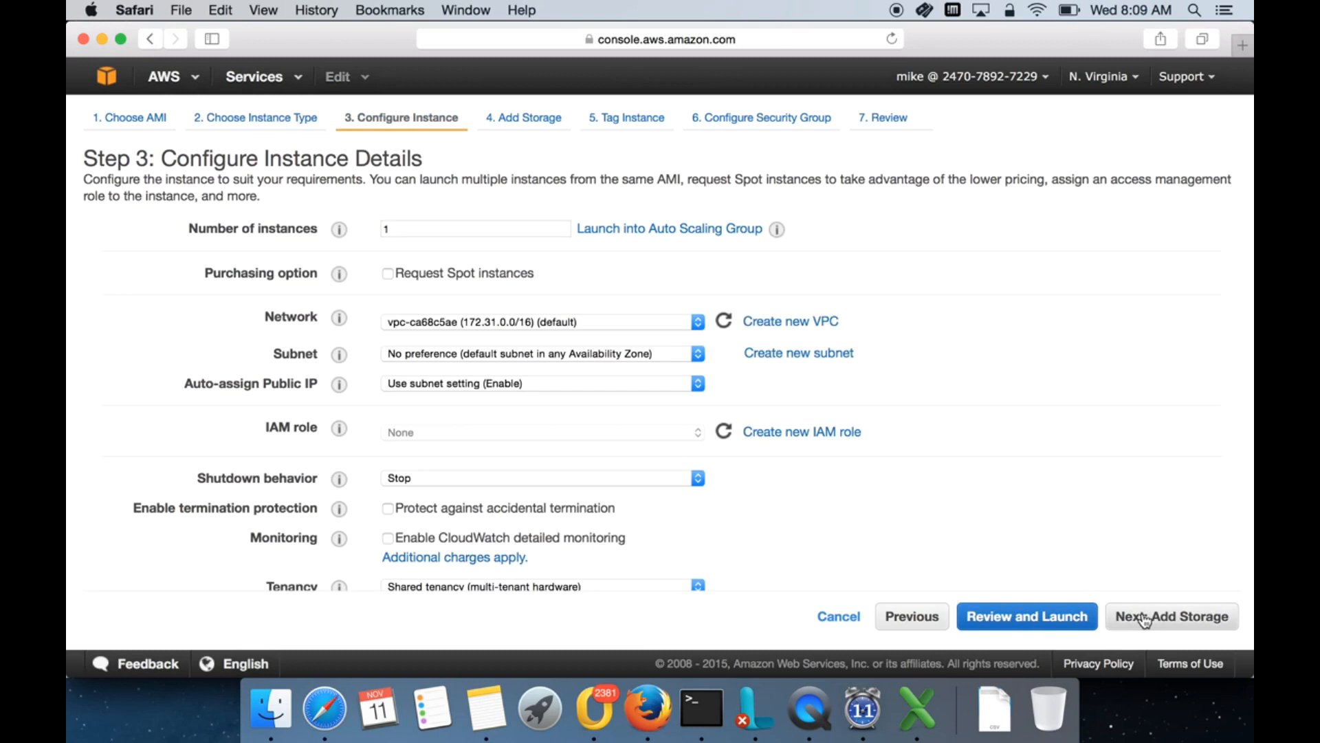
Keep the default VPC as network and set the subnet to subnet-61838638 (172.31.16.0/20), Default in us-east-1d
click(627, 328)
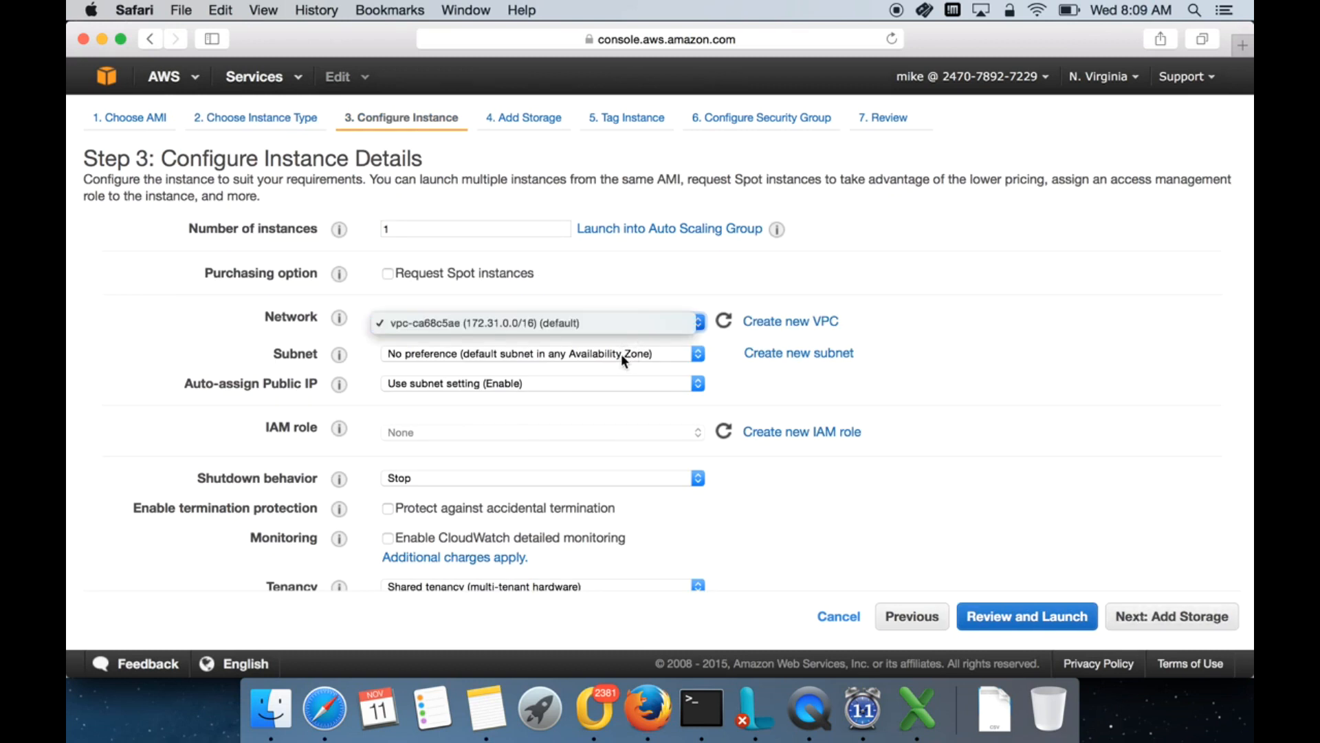
click(621, 354)
click(621, 354)
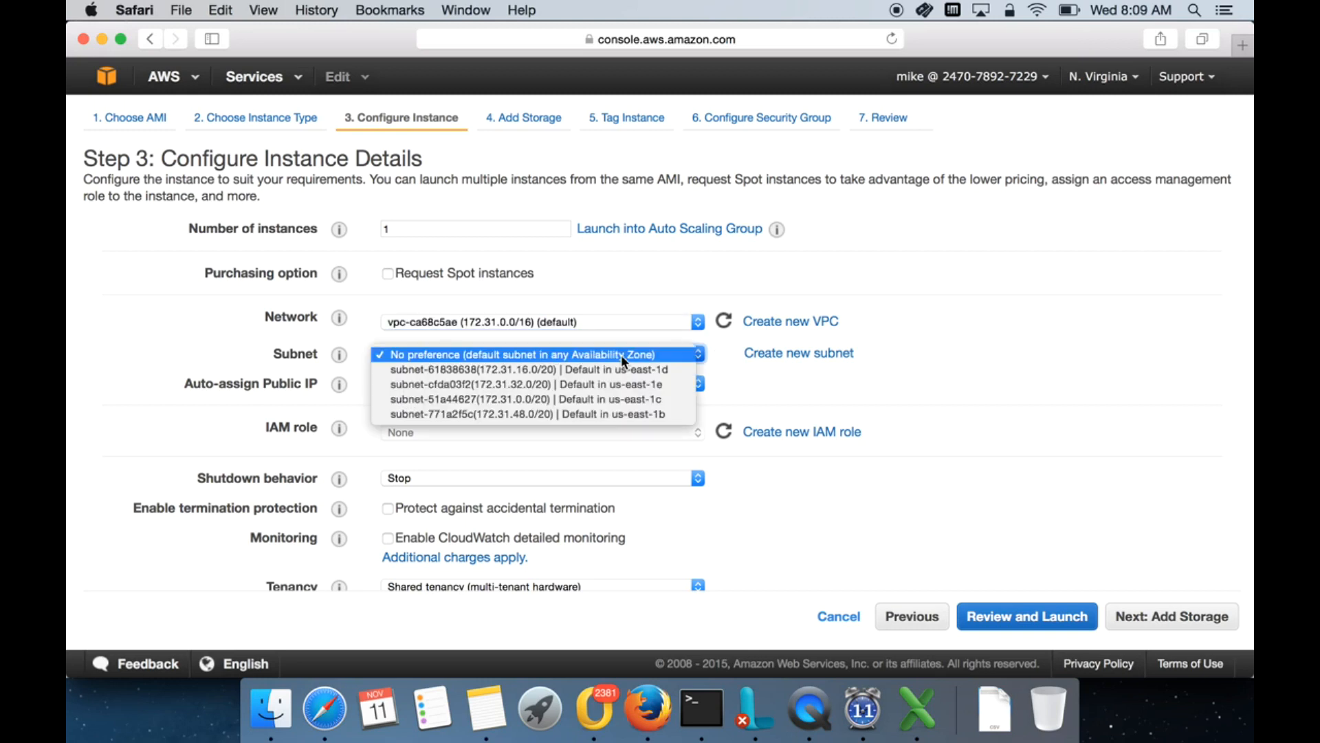
click(659, 369)
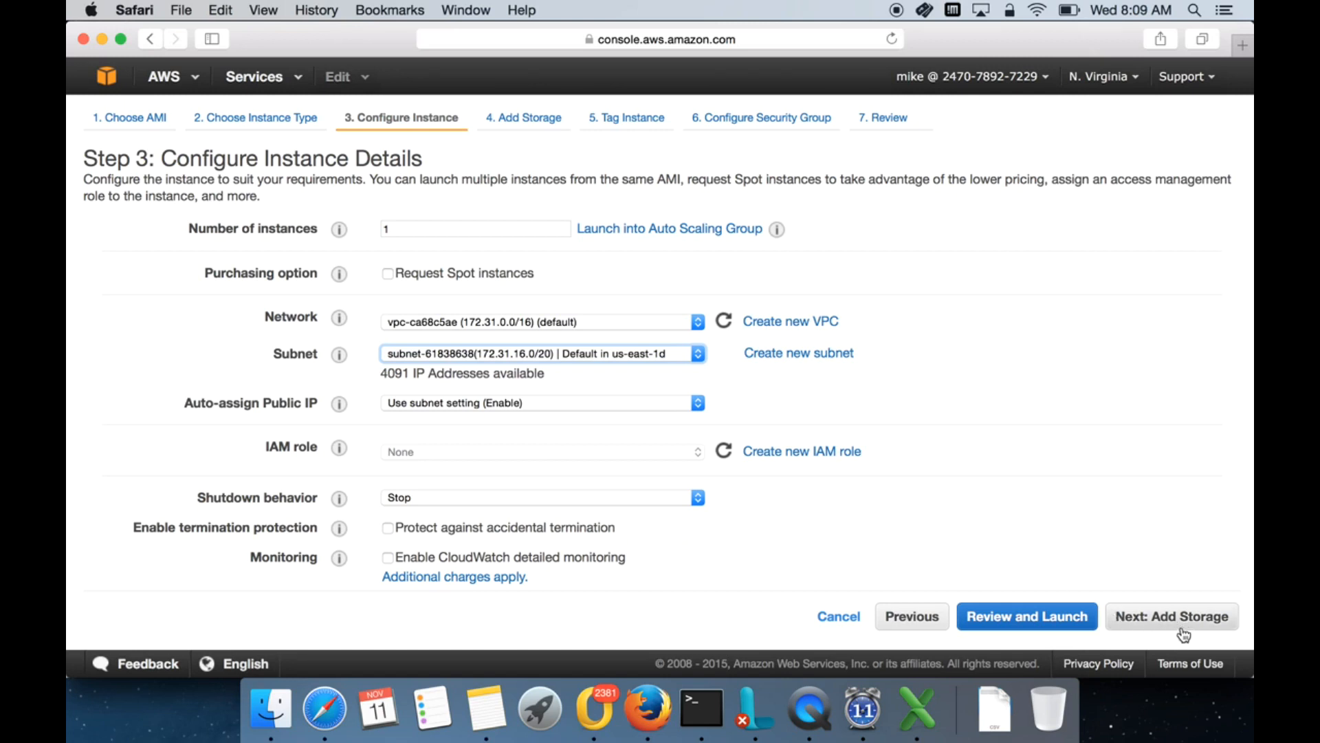
scroll(1075, 561, down, 5)
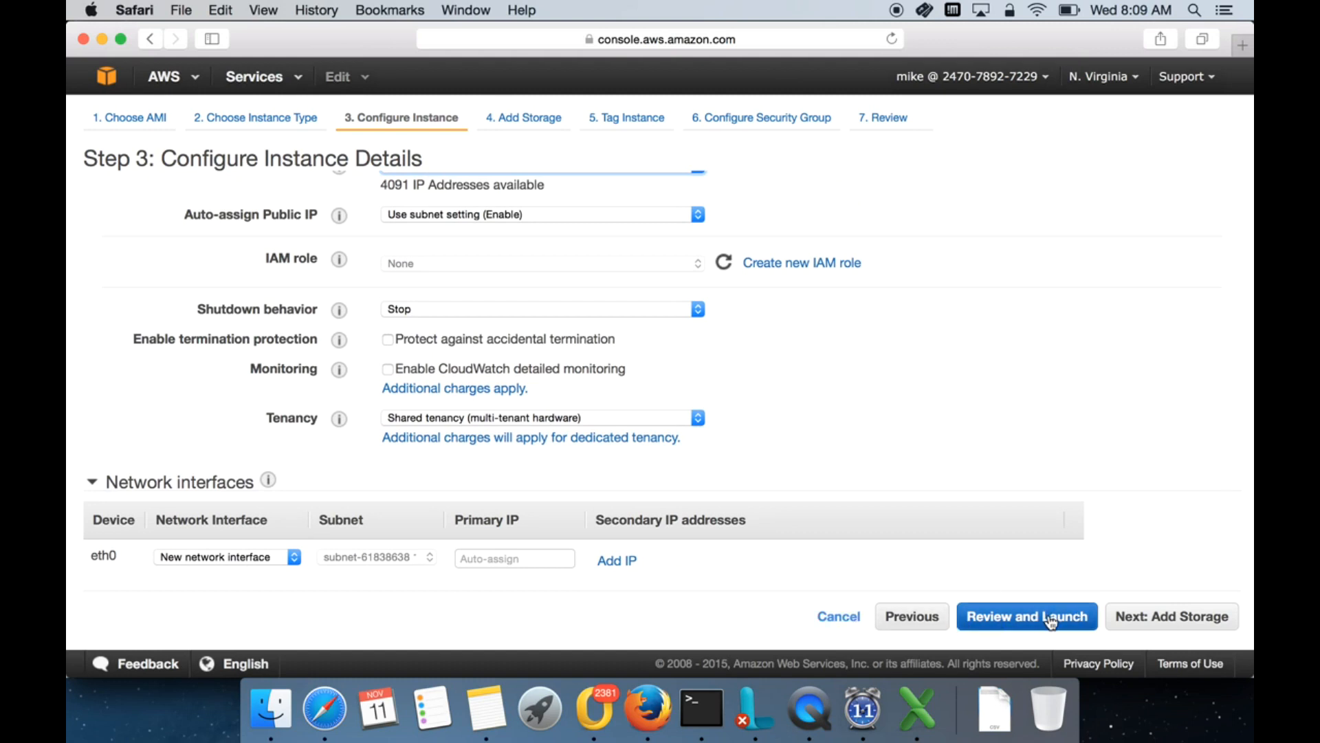
Launch the instance with the existing key pair awsdemokey, acknowledging access to its private key file, and open the instances list
click(1050, 620)
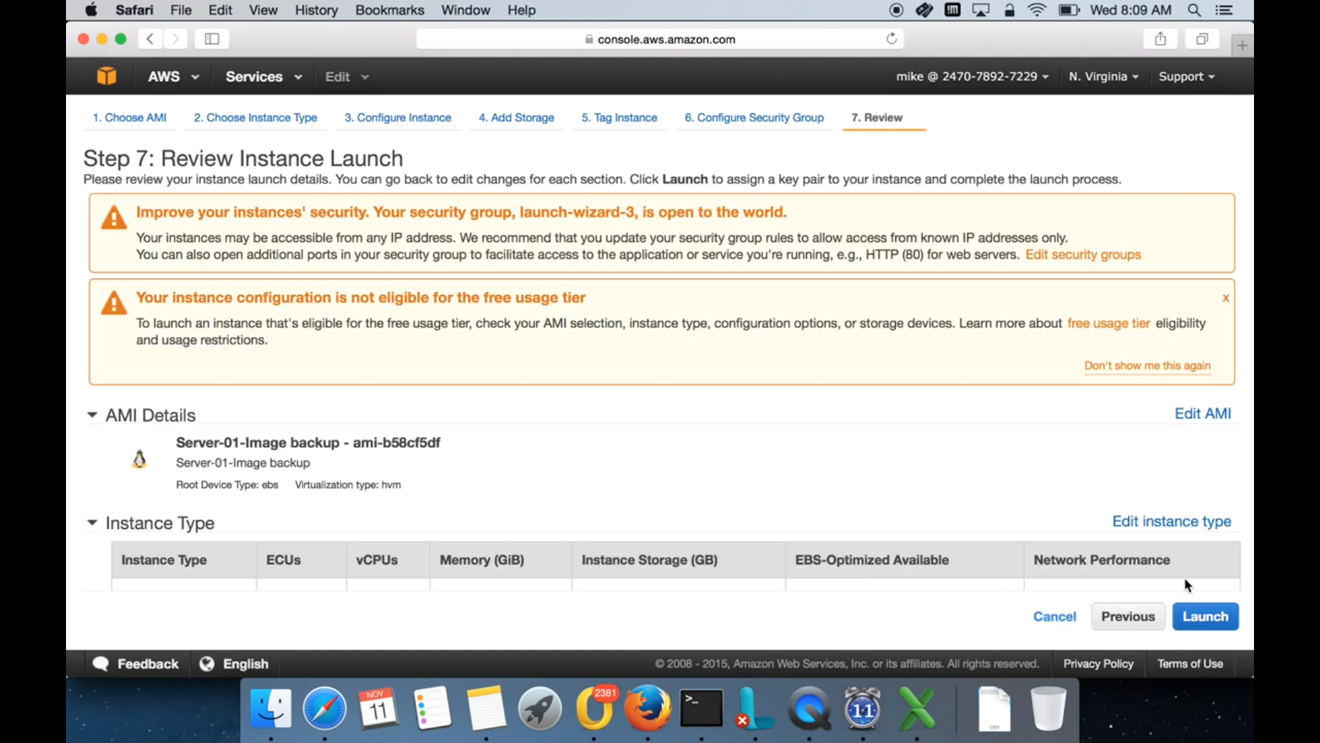
click(1210, 620)
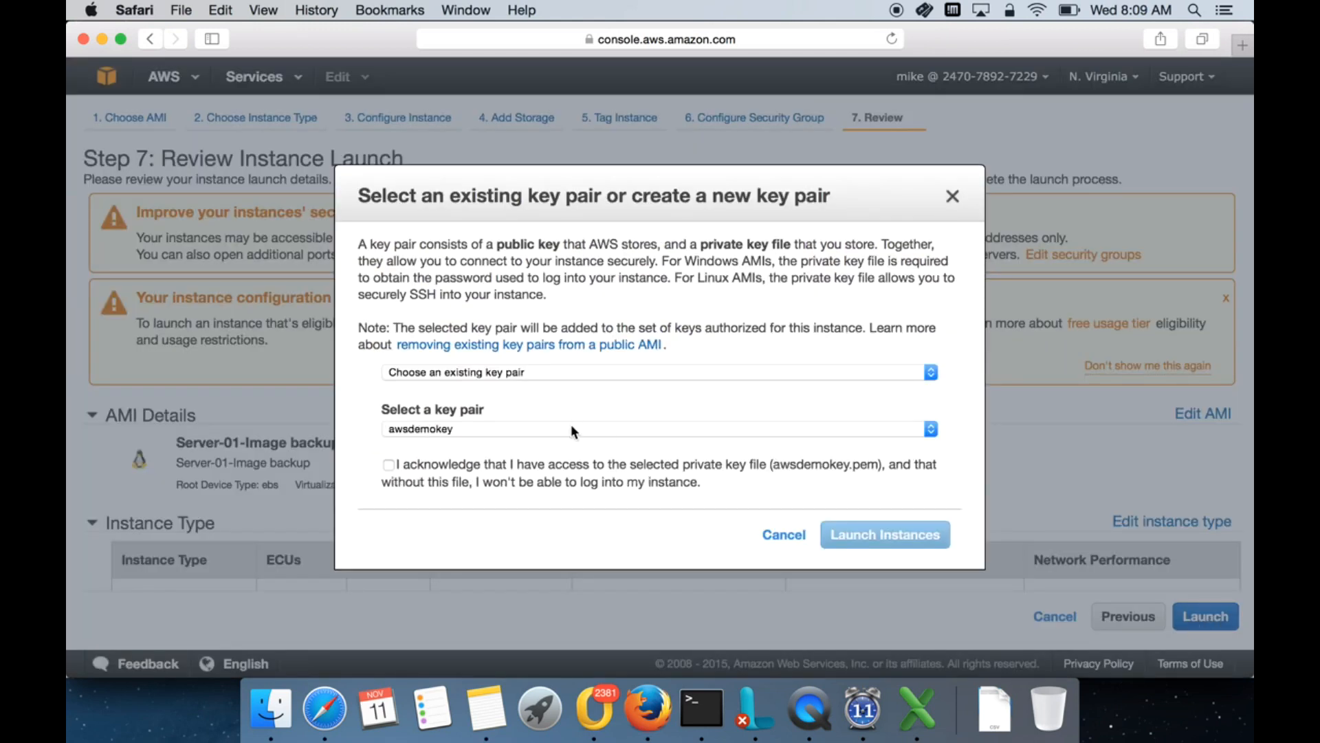
click(544, 465)
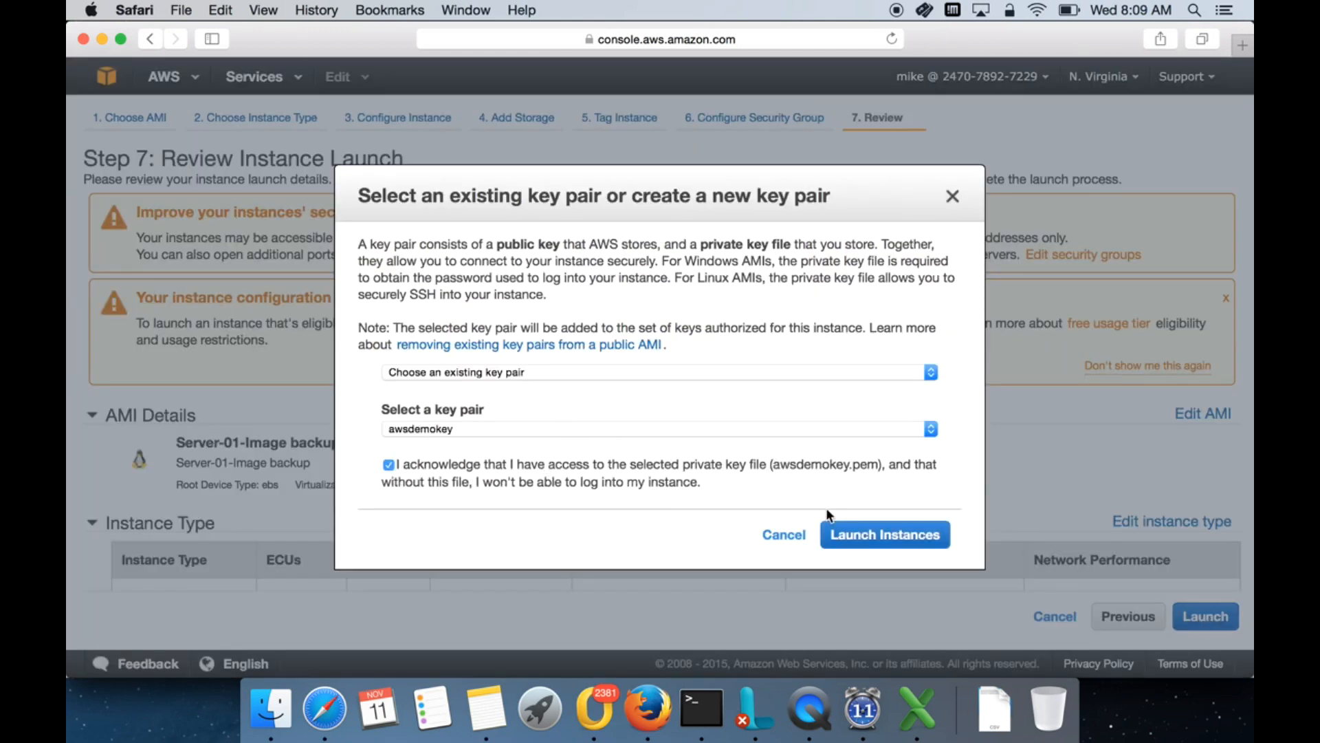
click(851, 536)
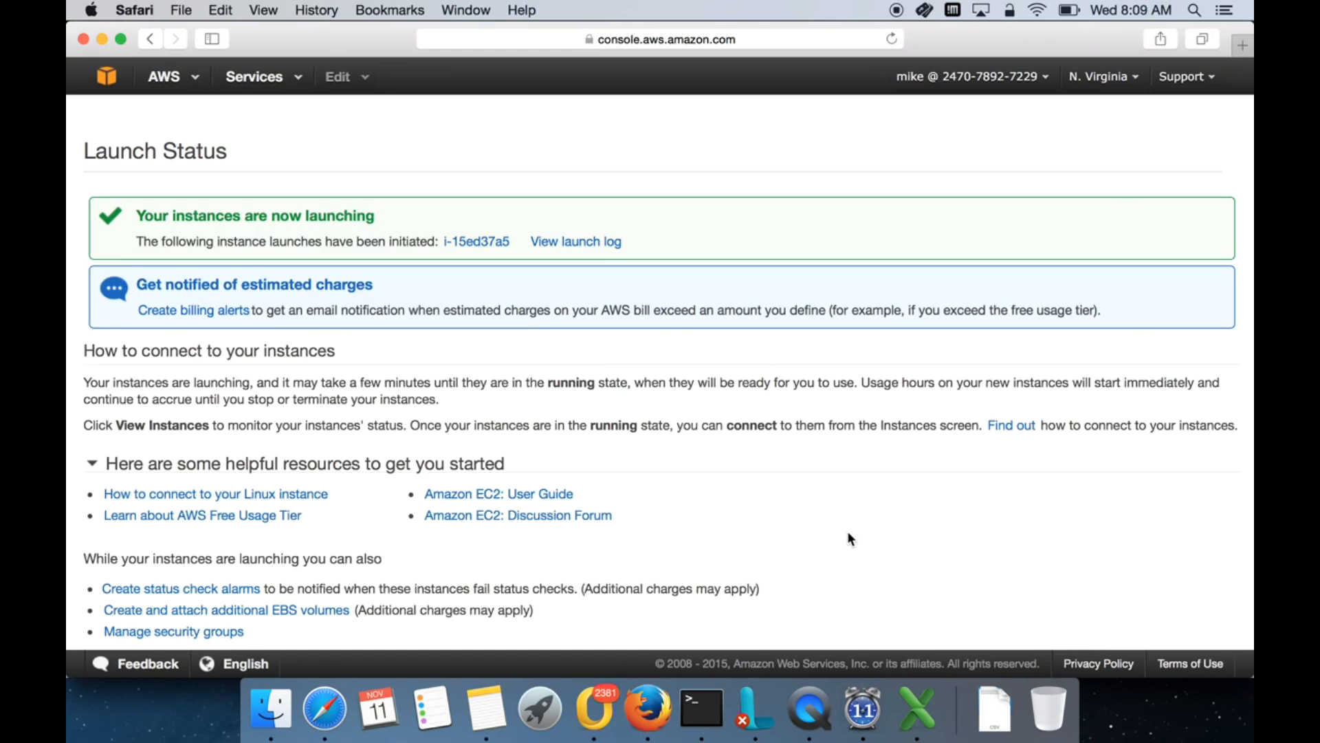
scroll(1062, 550, down, 2)
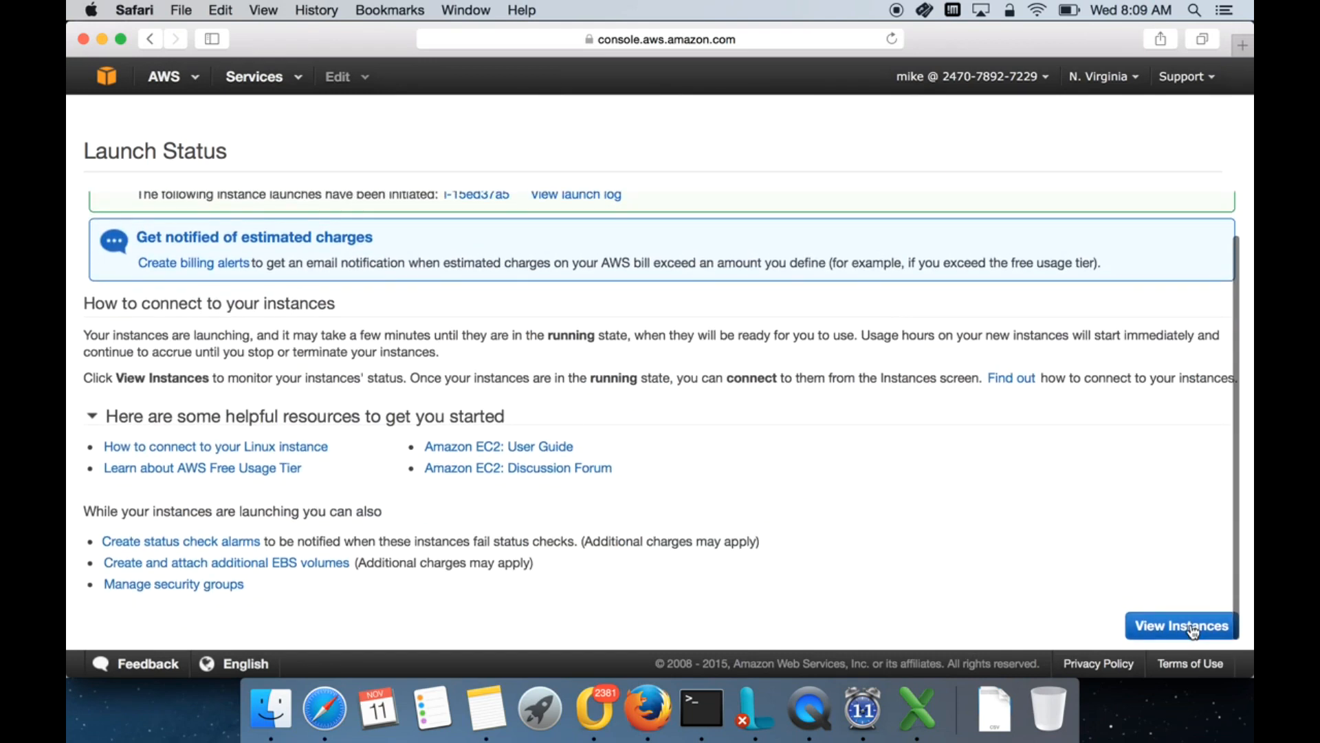
click(1190, 623)
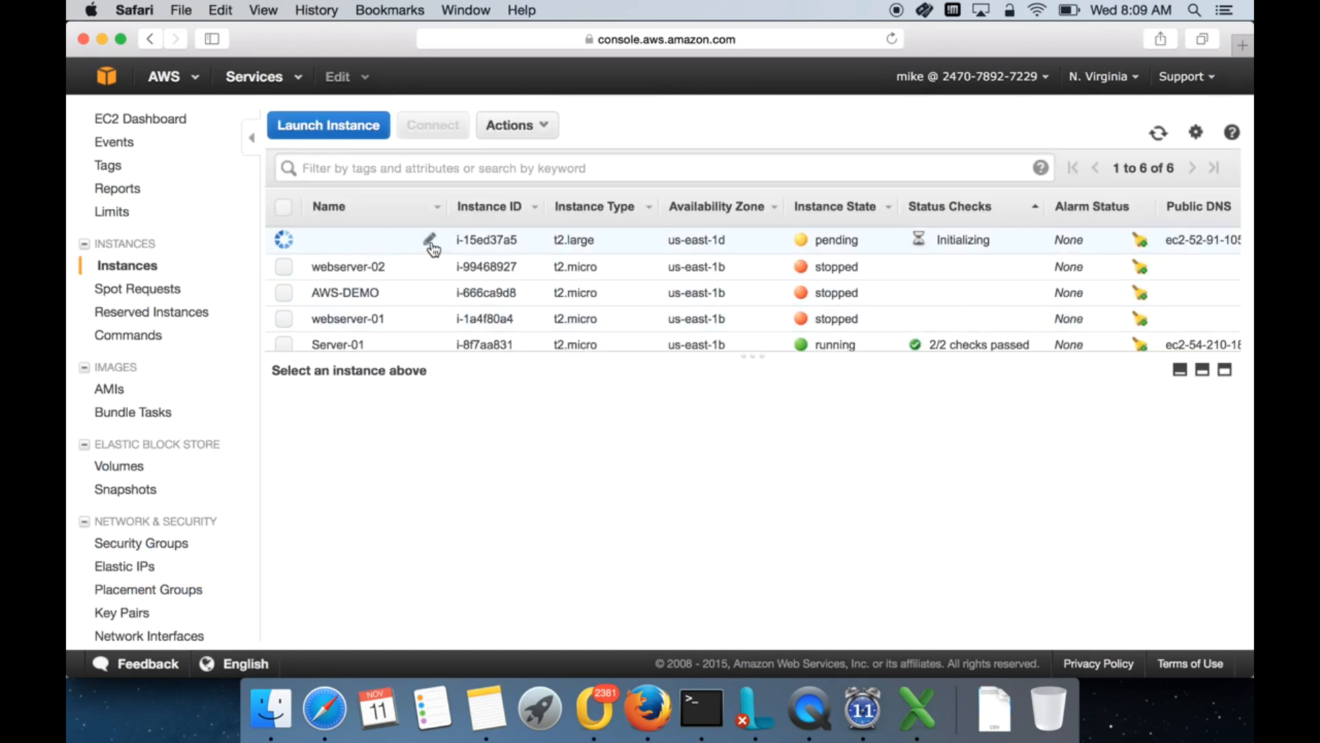
Try to stop the newly launched, unnamed t2.large instance
click(432, 243)
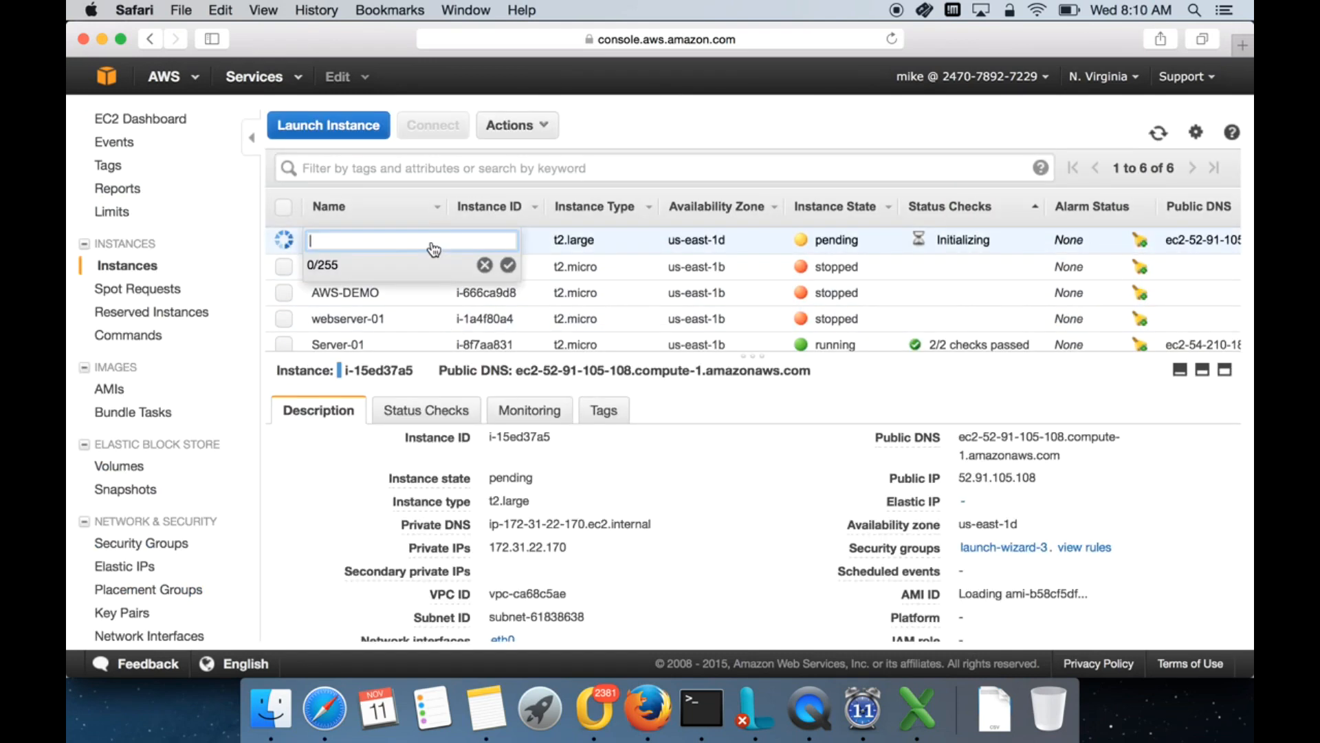
click(485, 265)
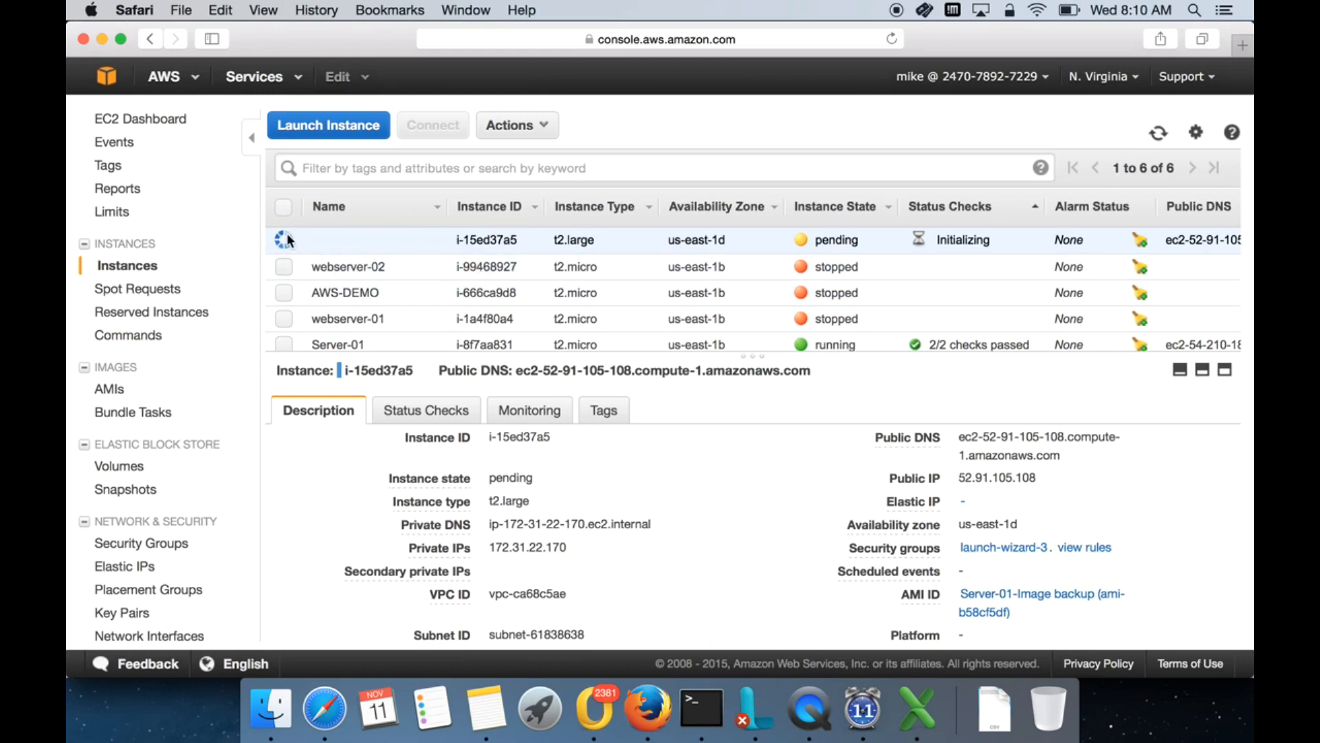
click(531, 130)
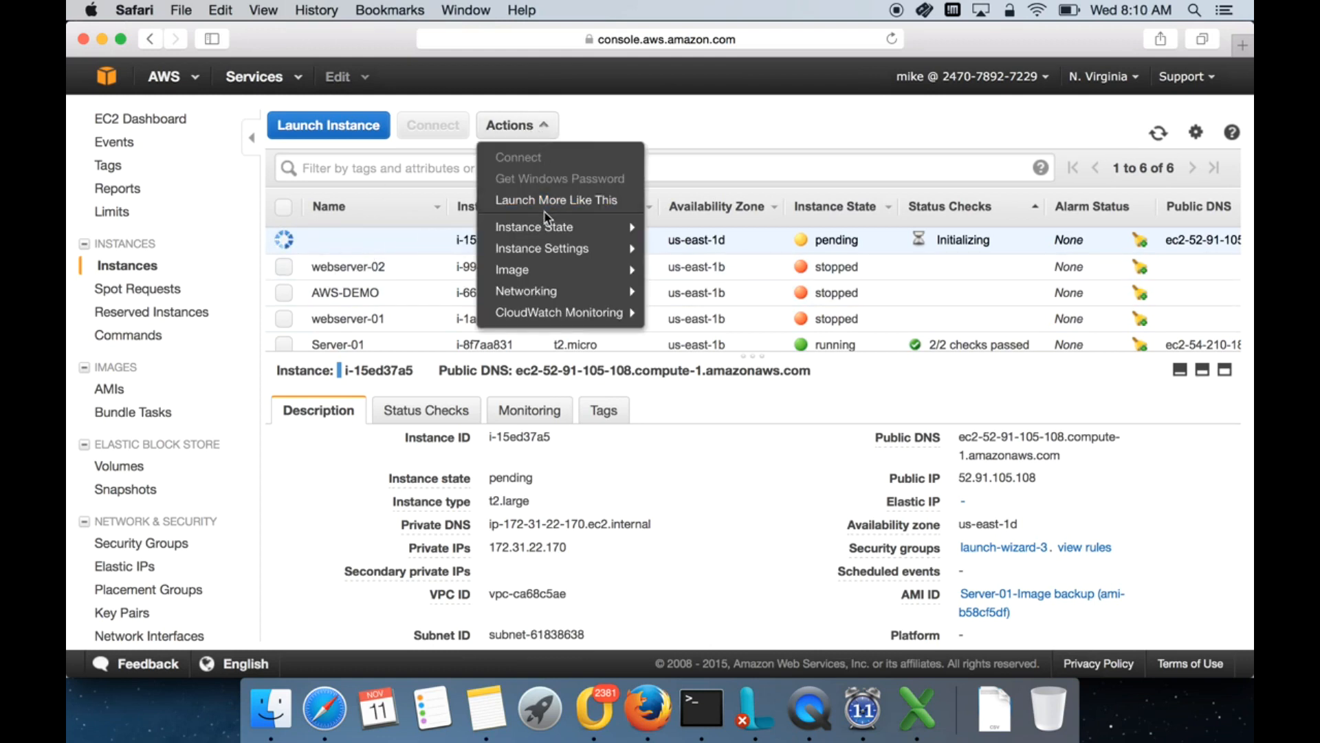
mouse_move(567, 234)
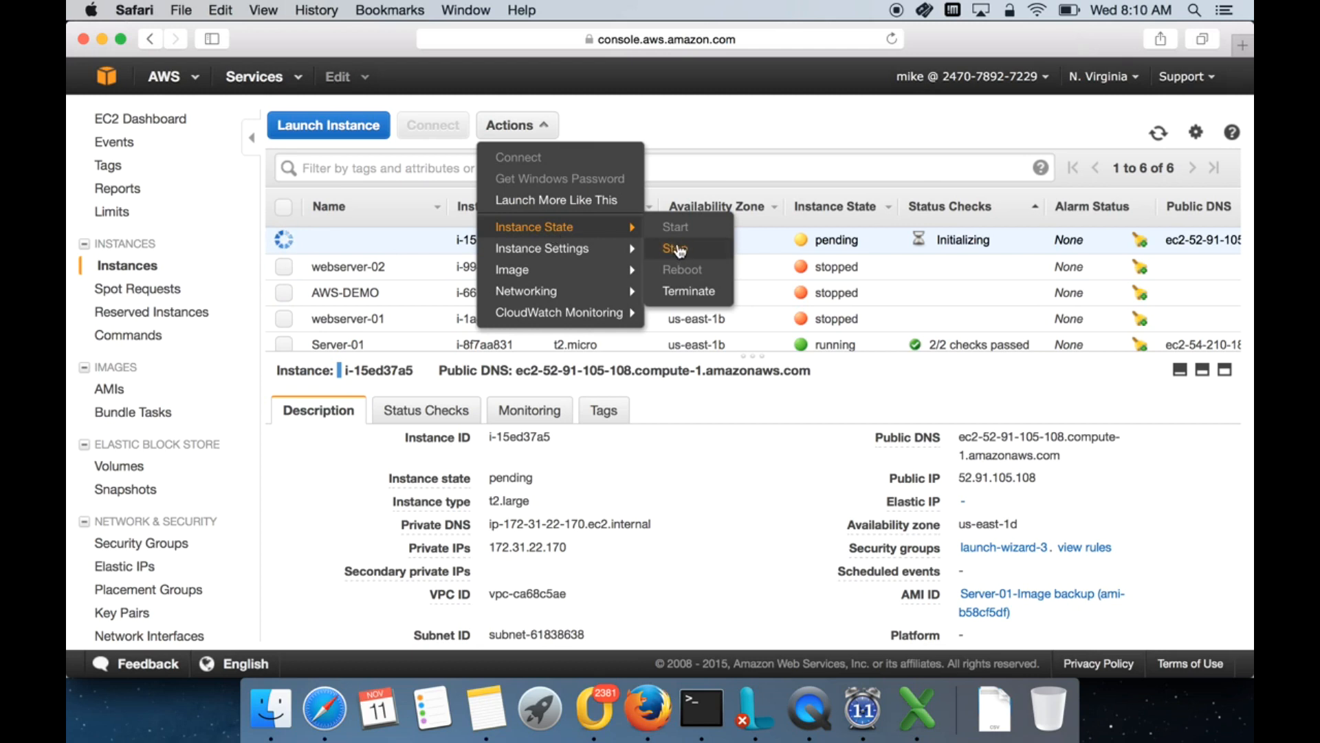
click(695, 247)
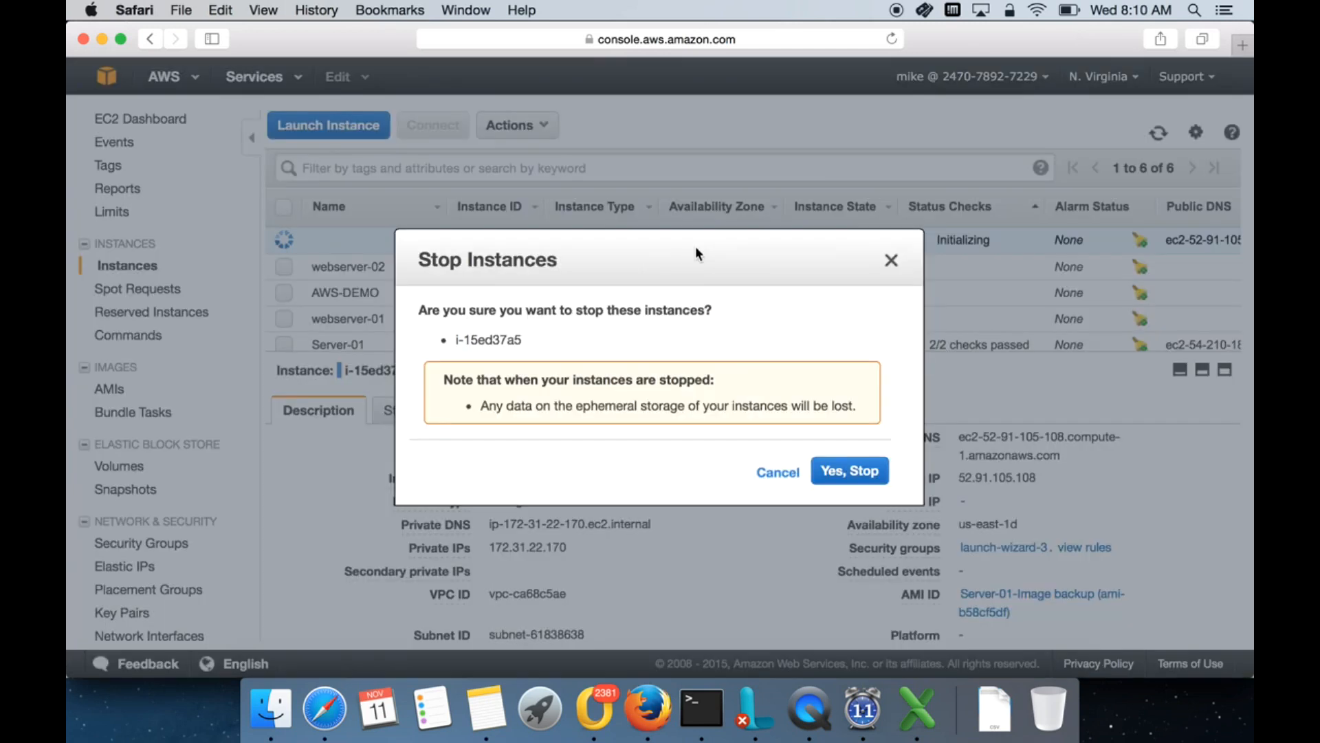
click(861, 481)
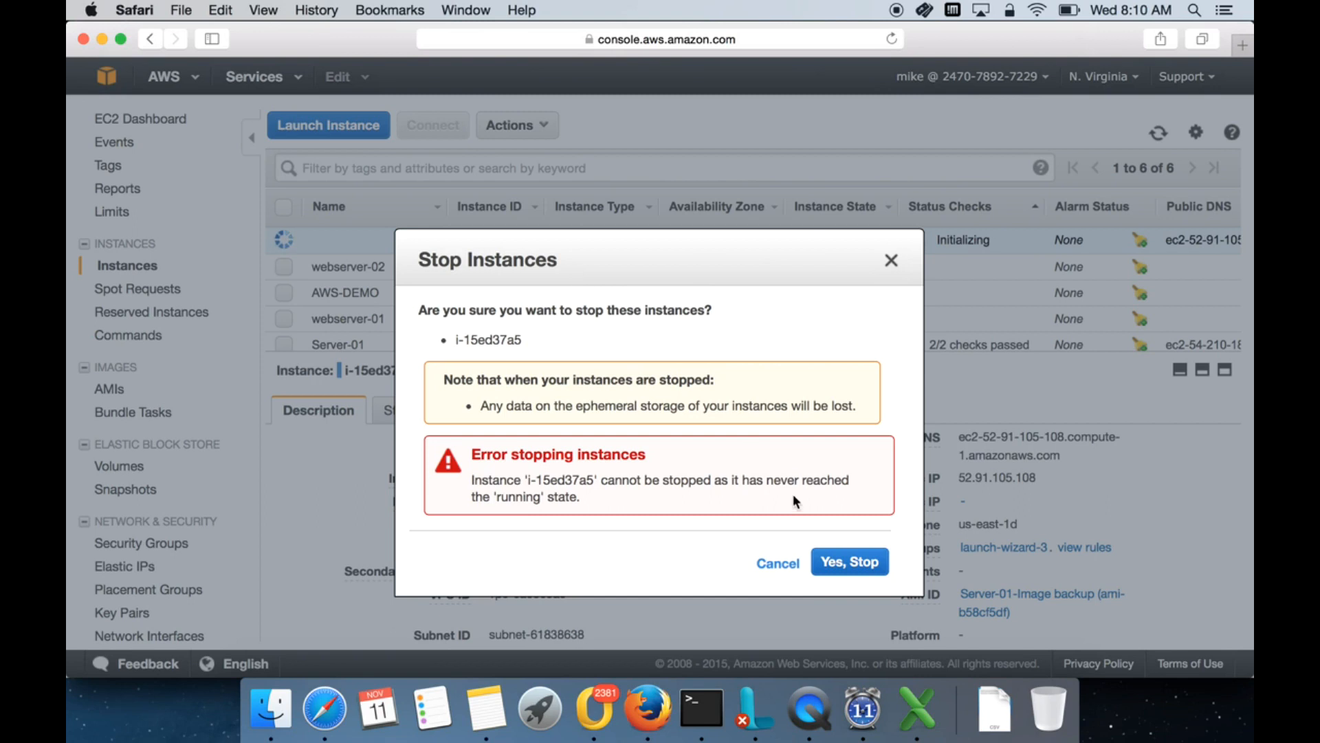
click(891, 260)
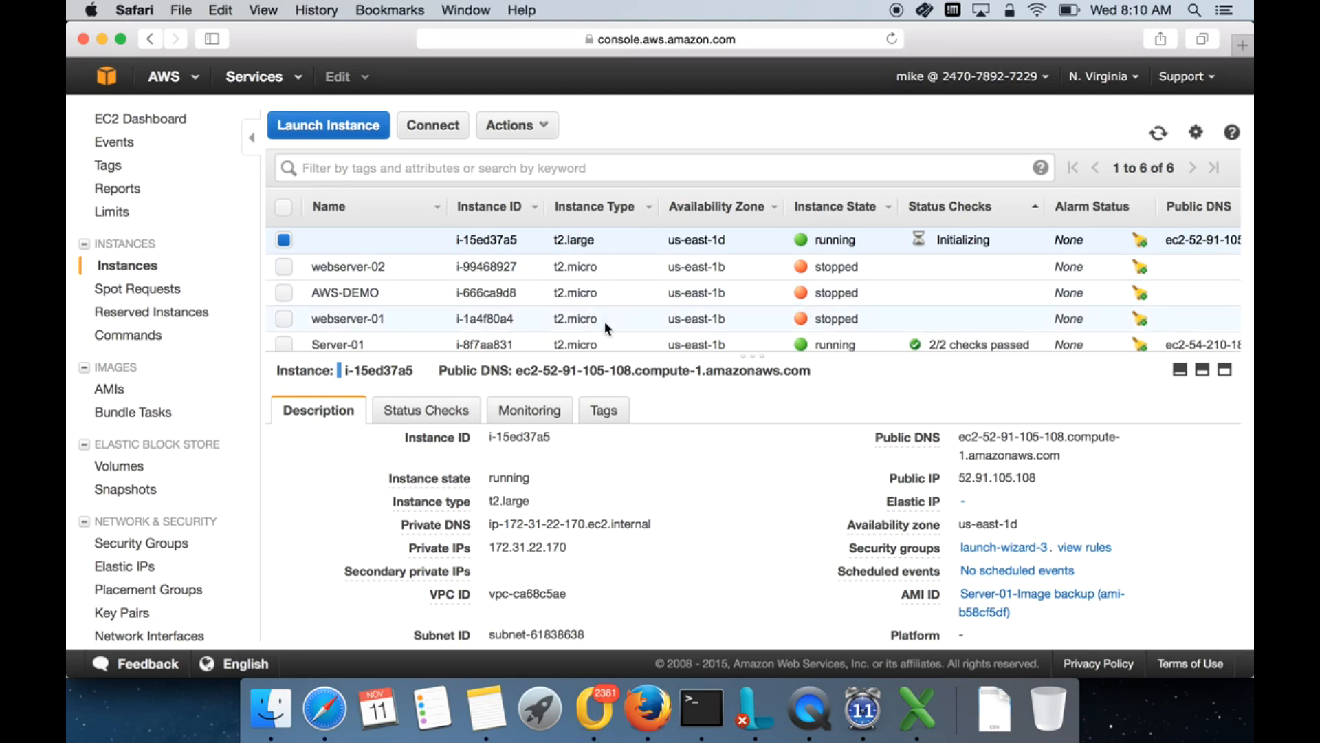
Terminate the unnamed t2.large instance launched from the Server-01 image
click(548, 135)
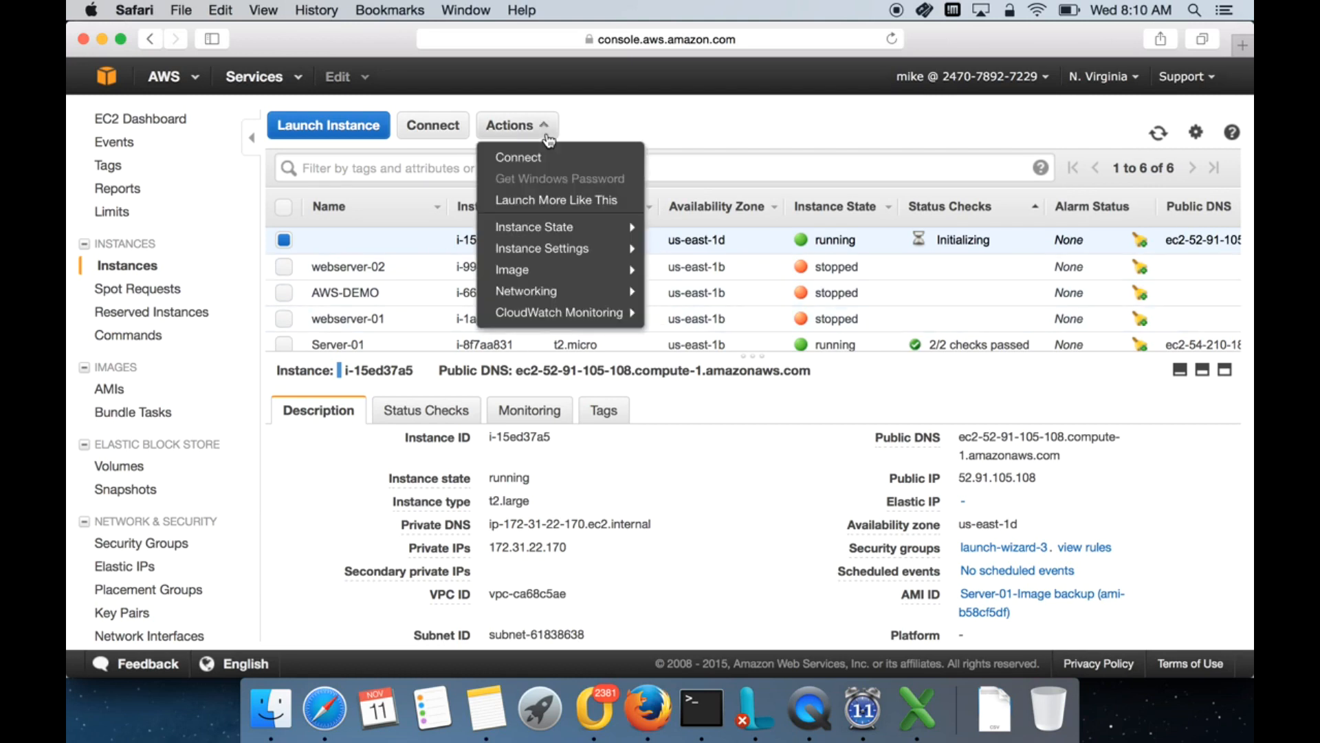
mouse_move(578, 228)
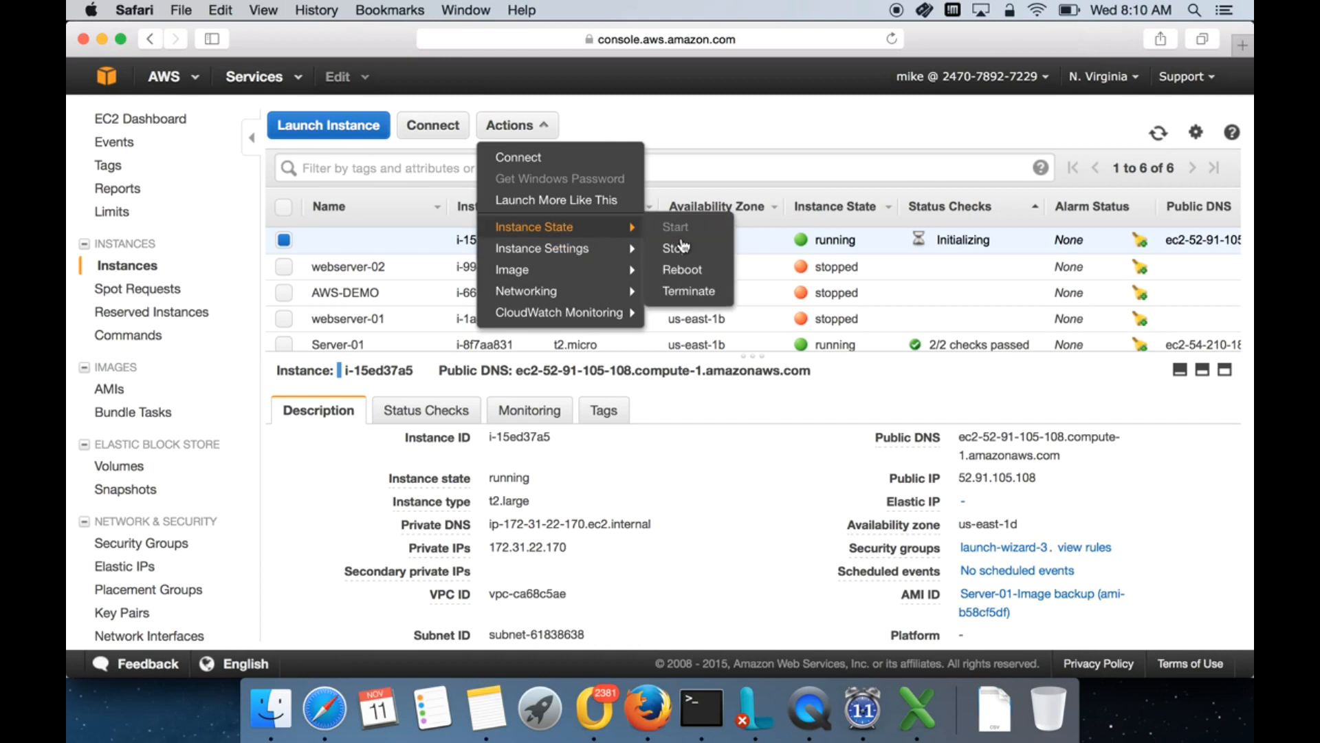
click(688, 291)
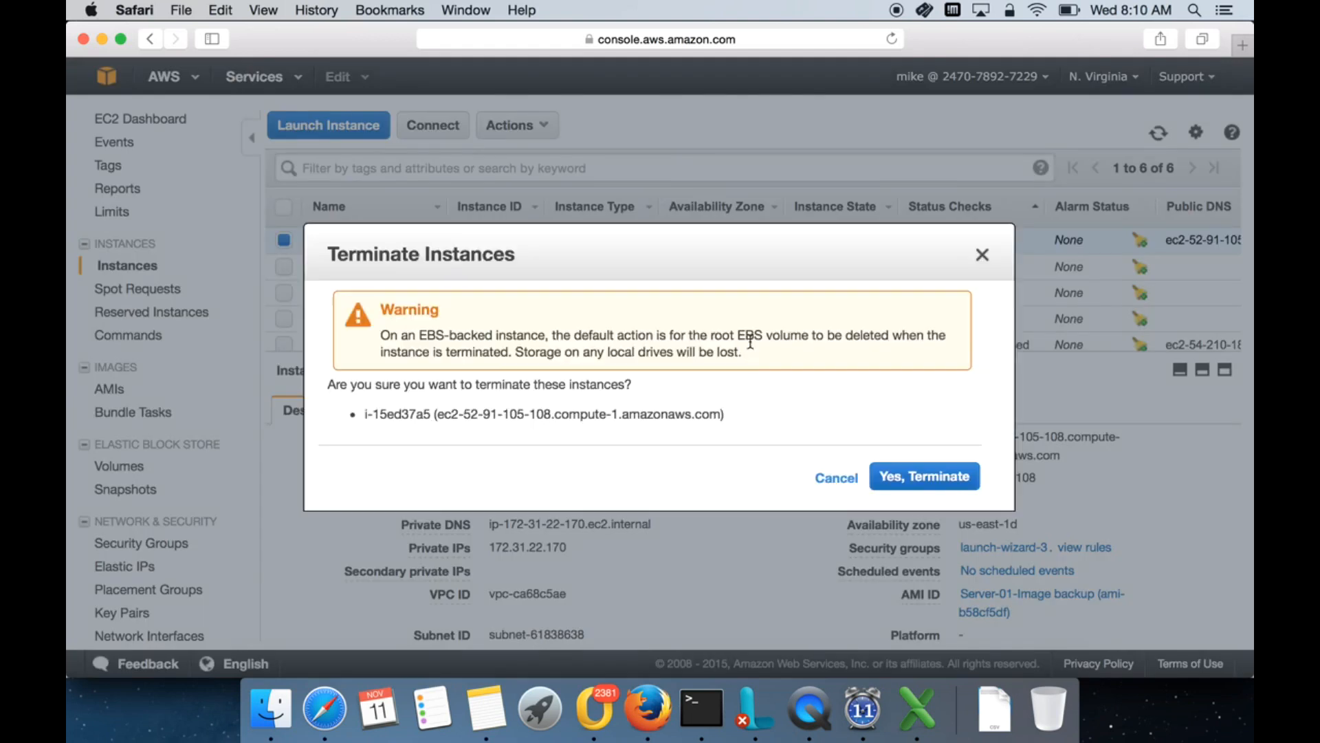
click(927, 484)
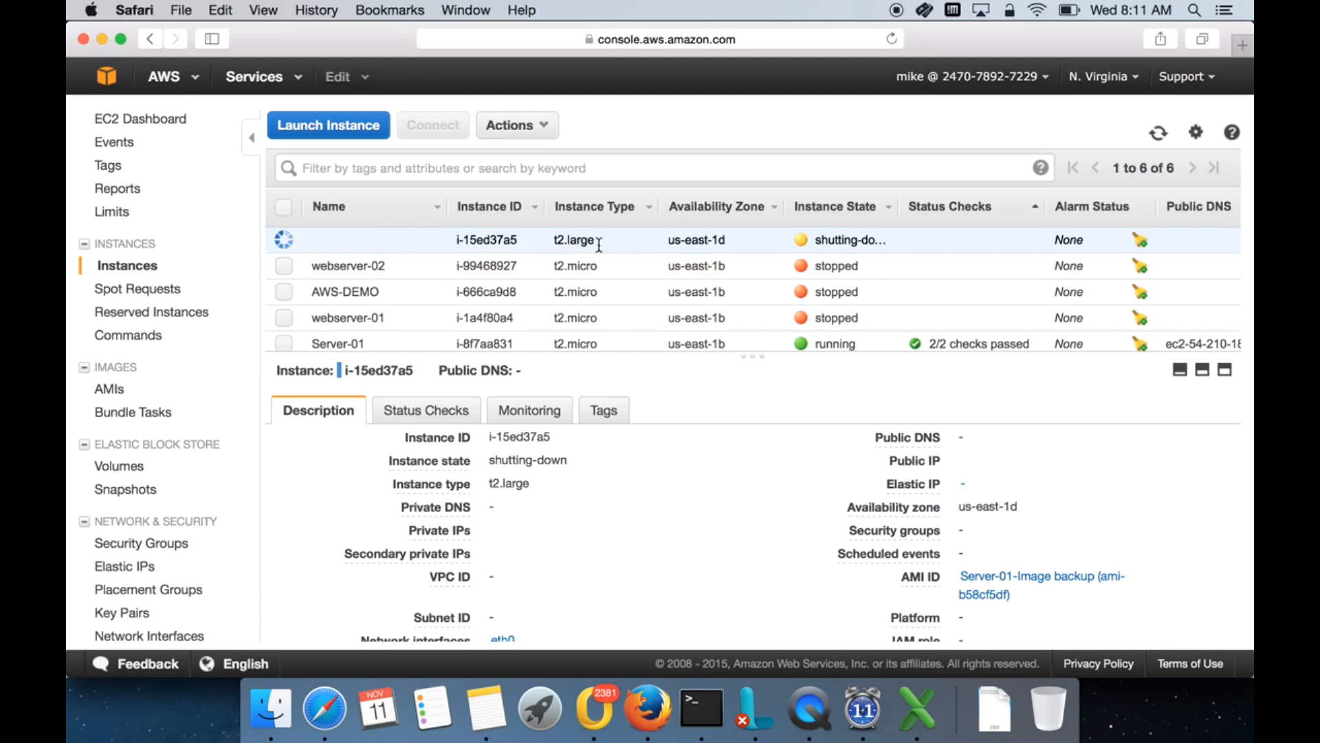
drag(547, 238, 603, 239)
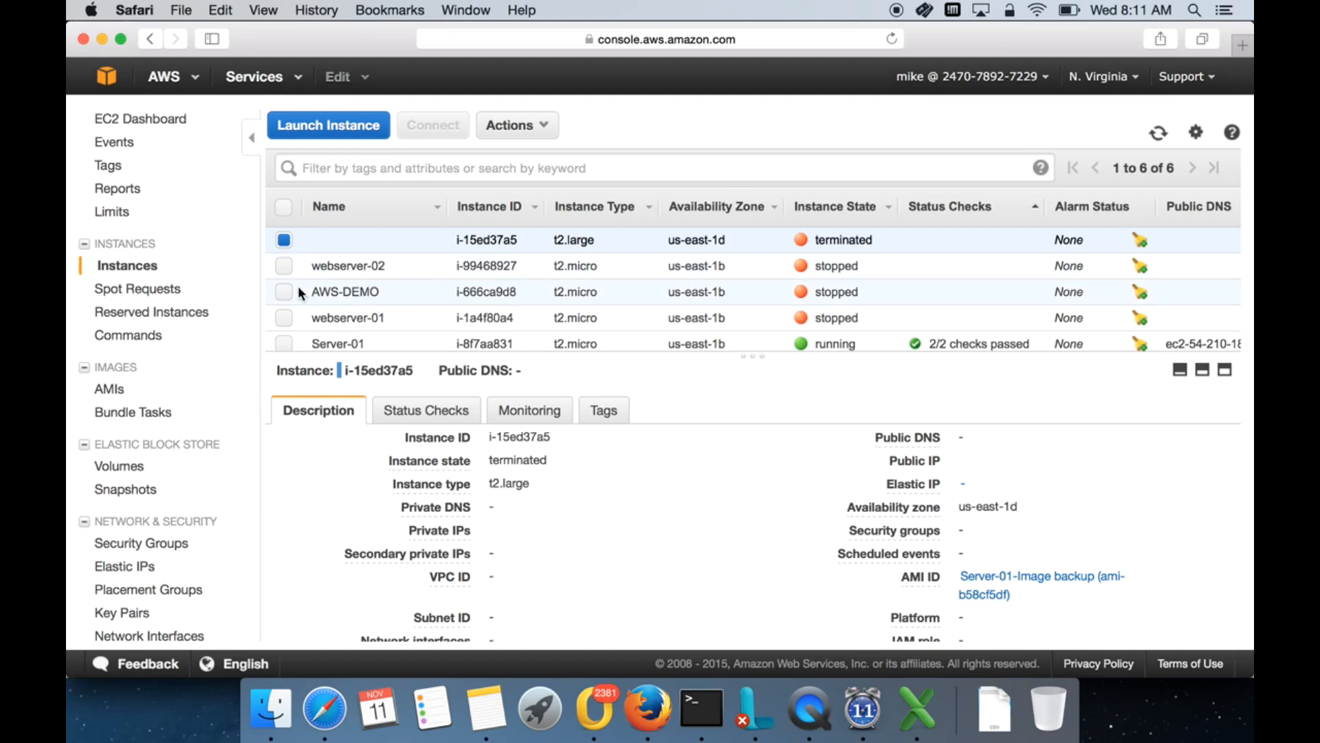
Select only the stopped webserver-01 instance and view its available instance settings
click(285, 319)
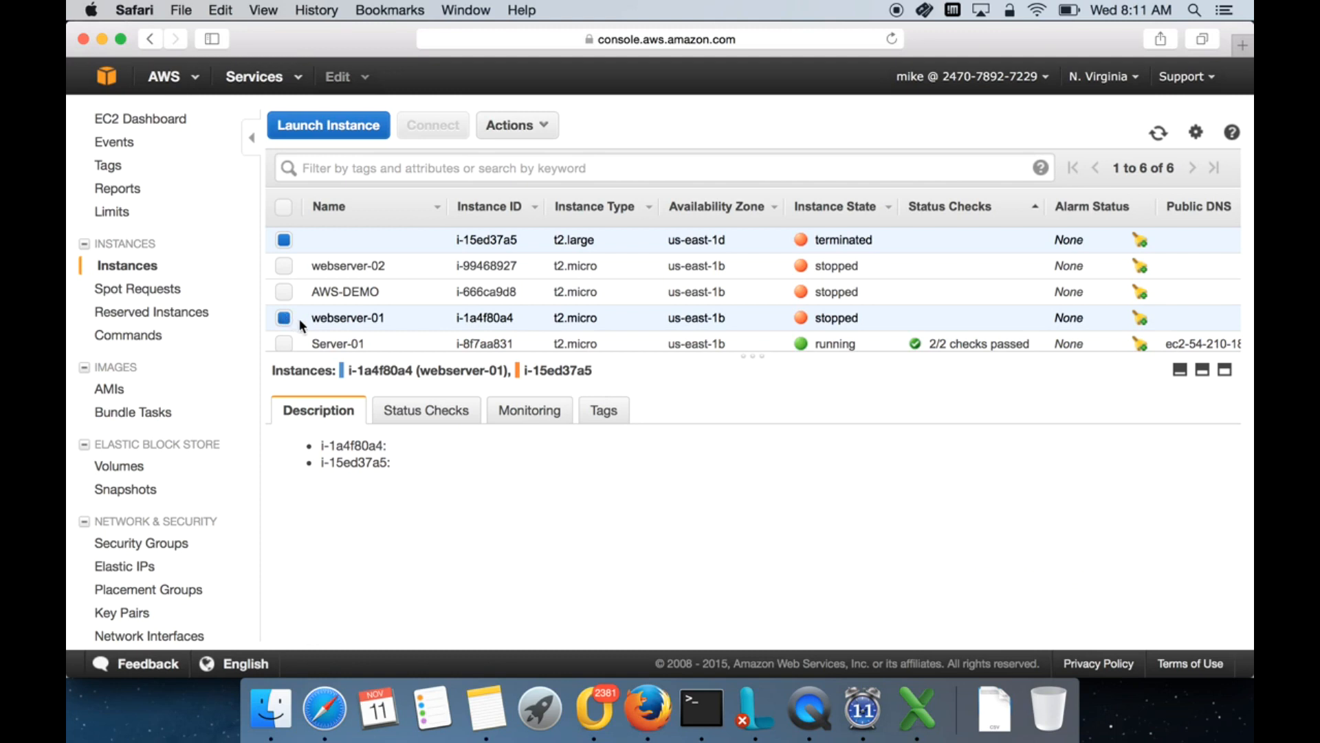
click(284, 240)
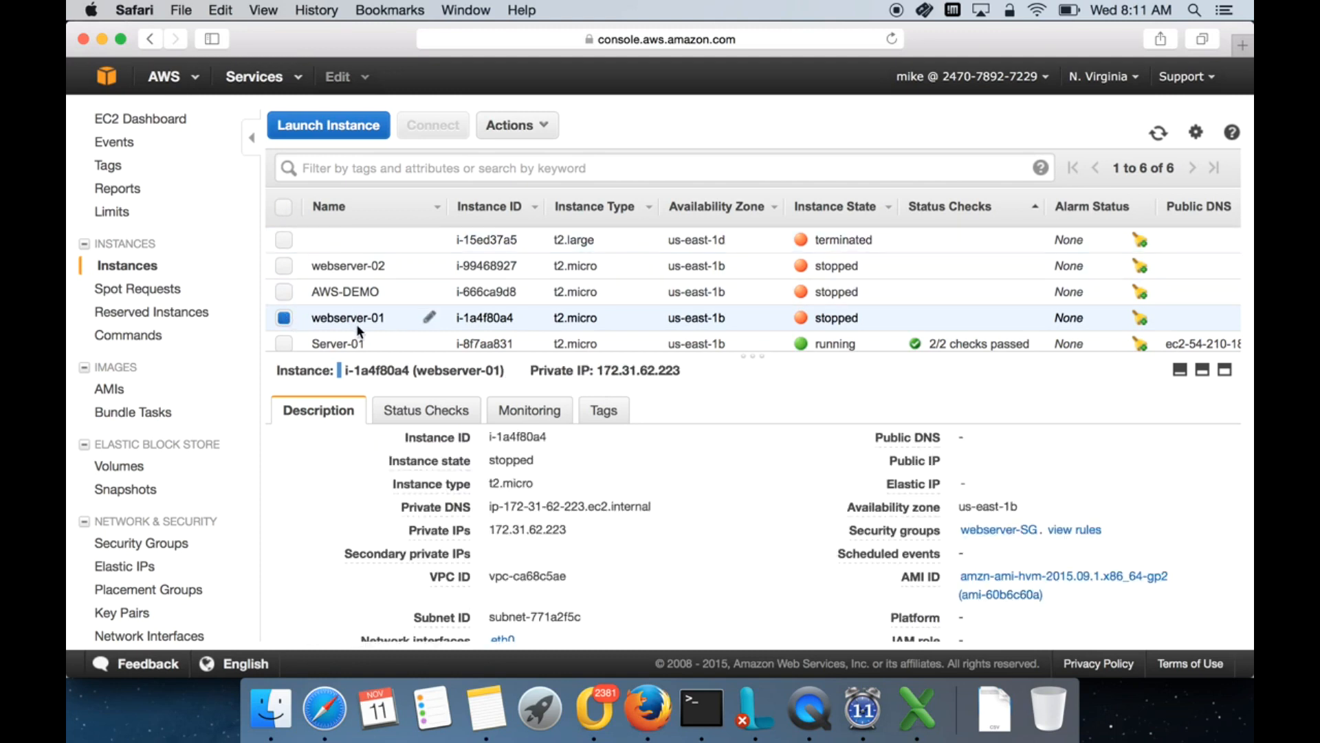
click(523, 125)
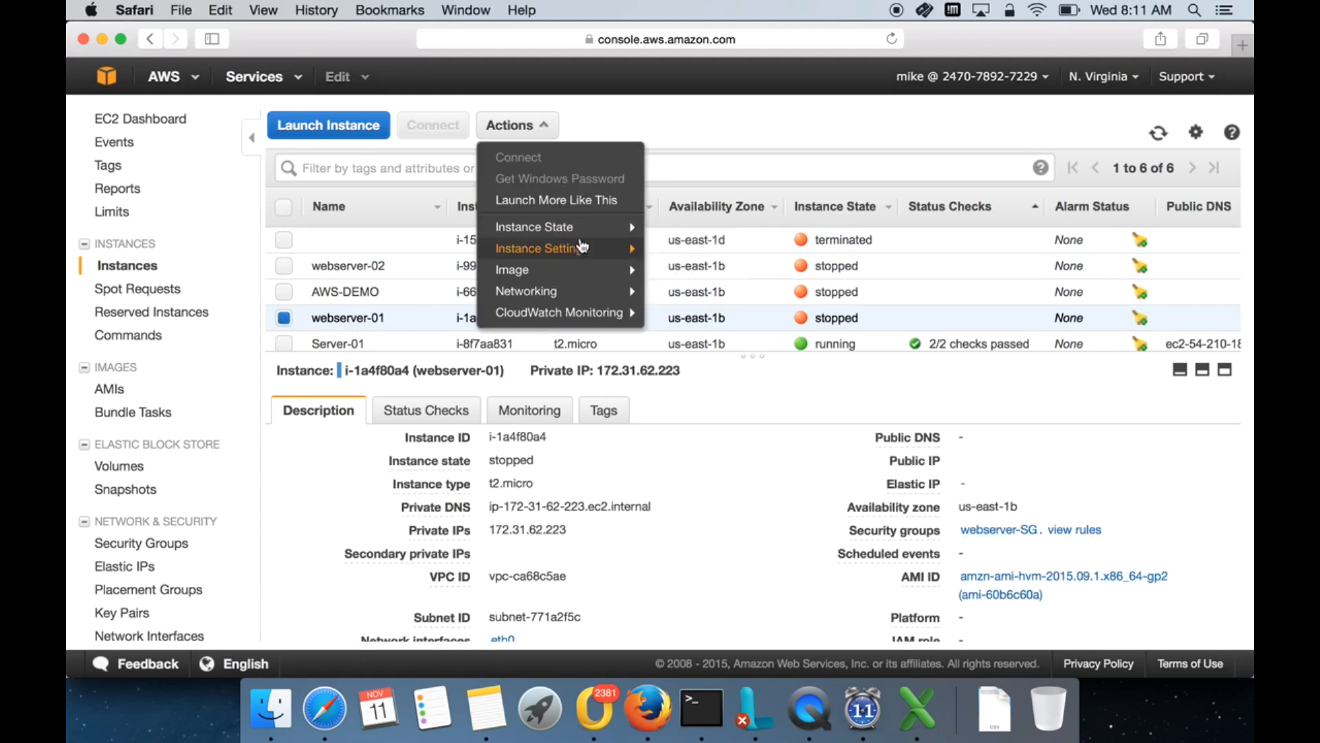
mouse_move(583, 253)
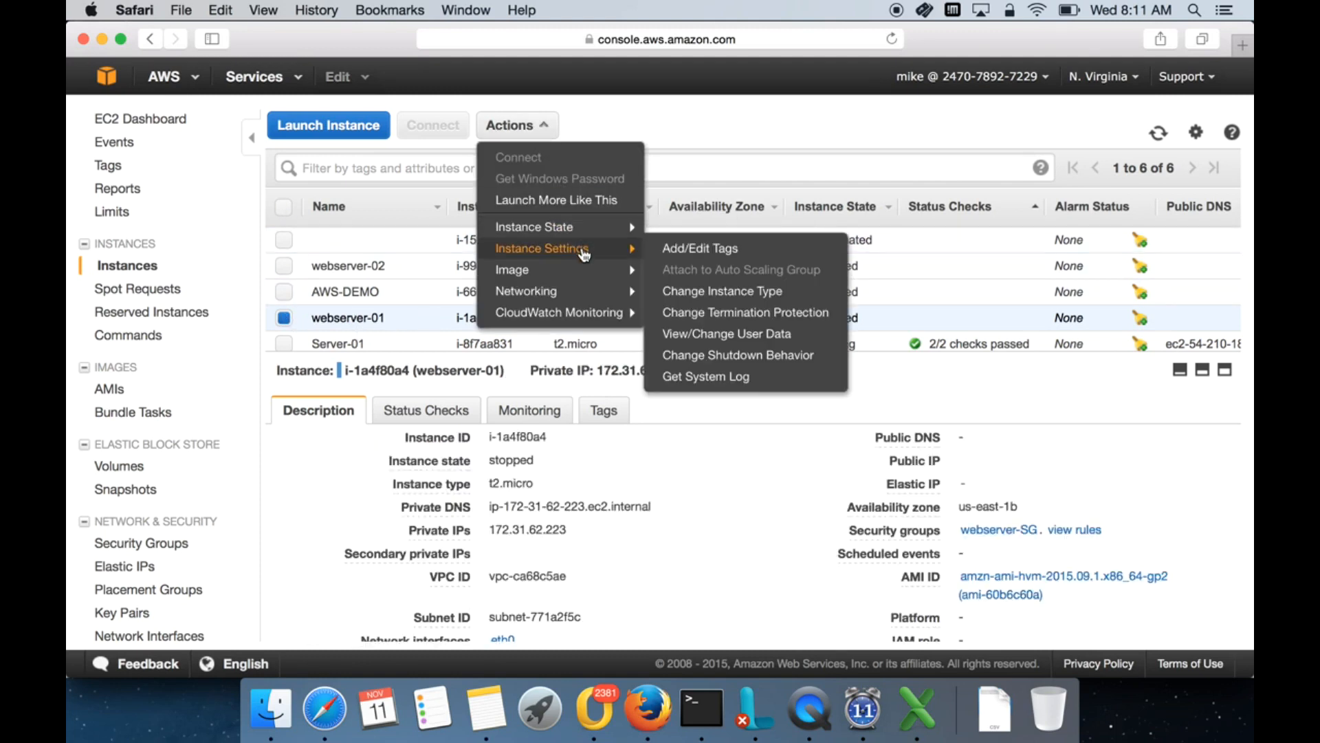
click(721, 145)
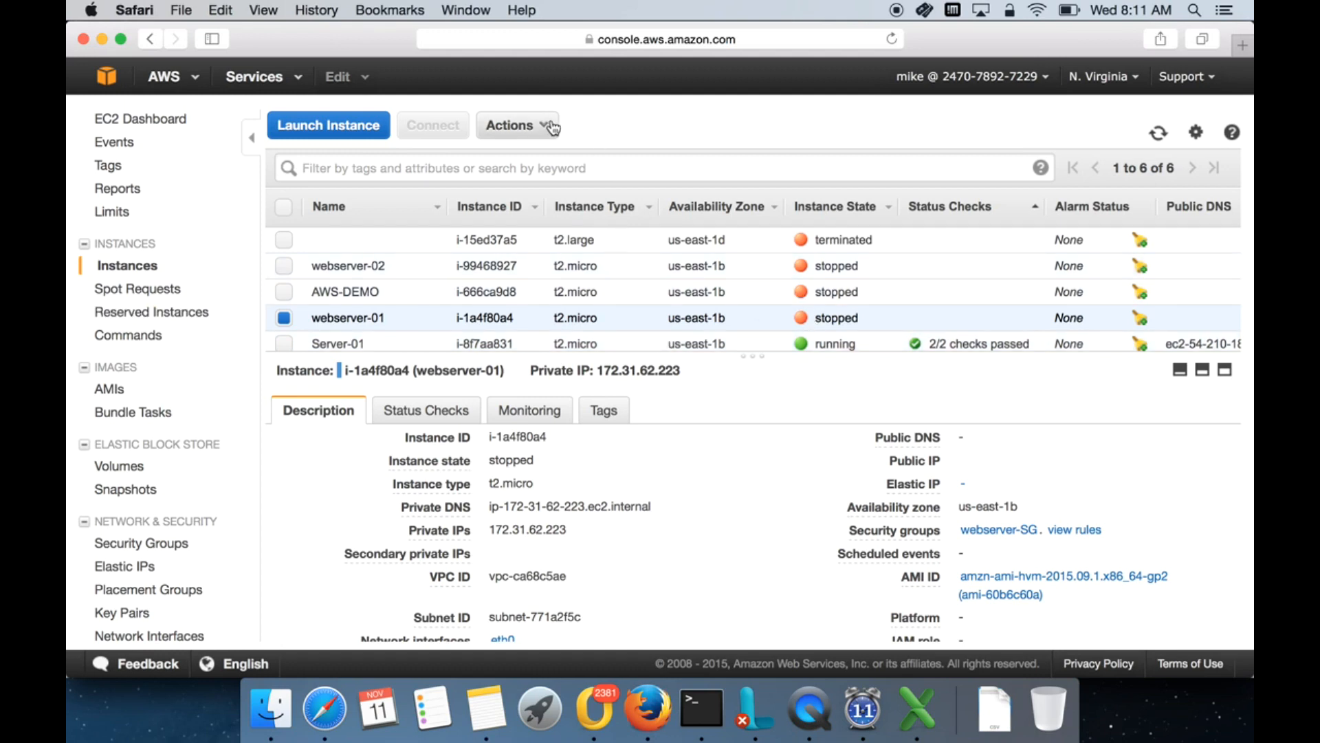
Preview changing the instance type of webserver-01 to m4.10xlarge and leave without applying it
click(517, 125)
mouse_move(581, 248)
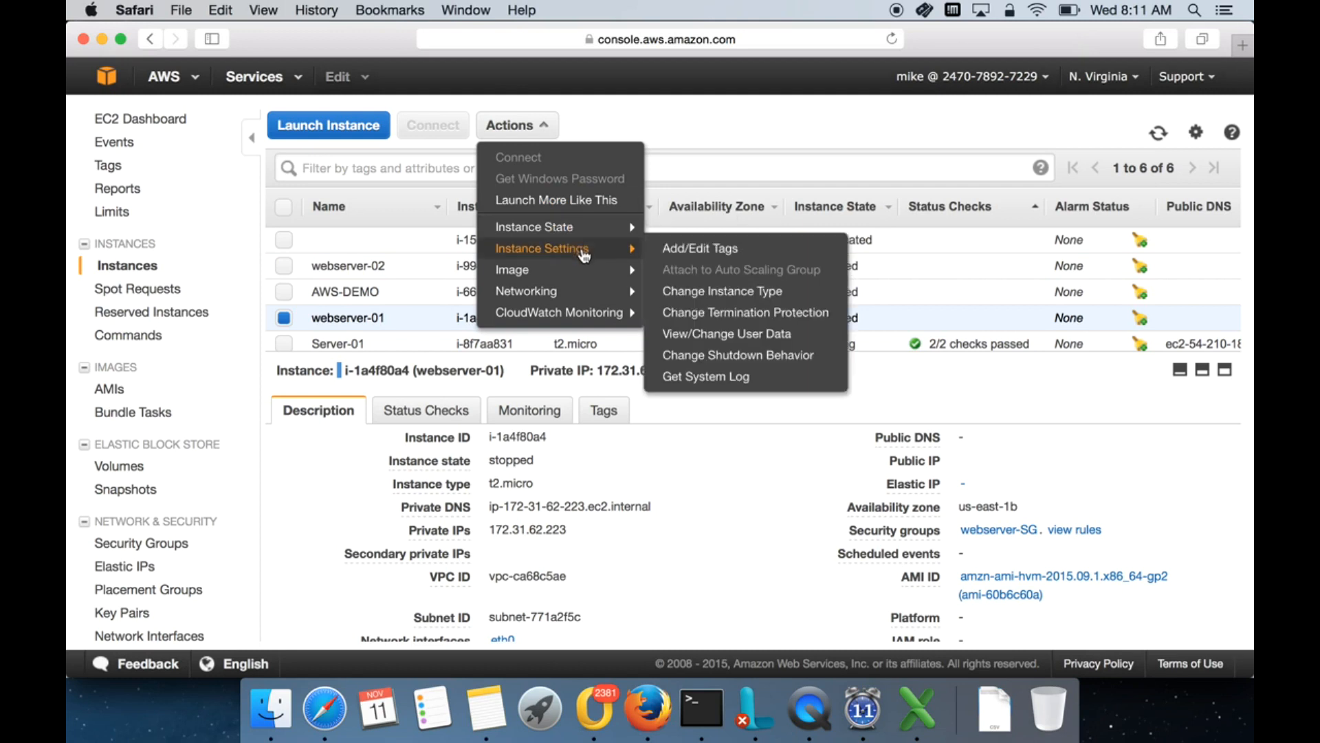
click(688, 291)
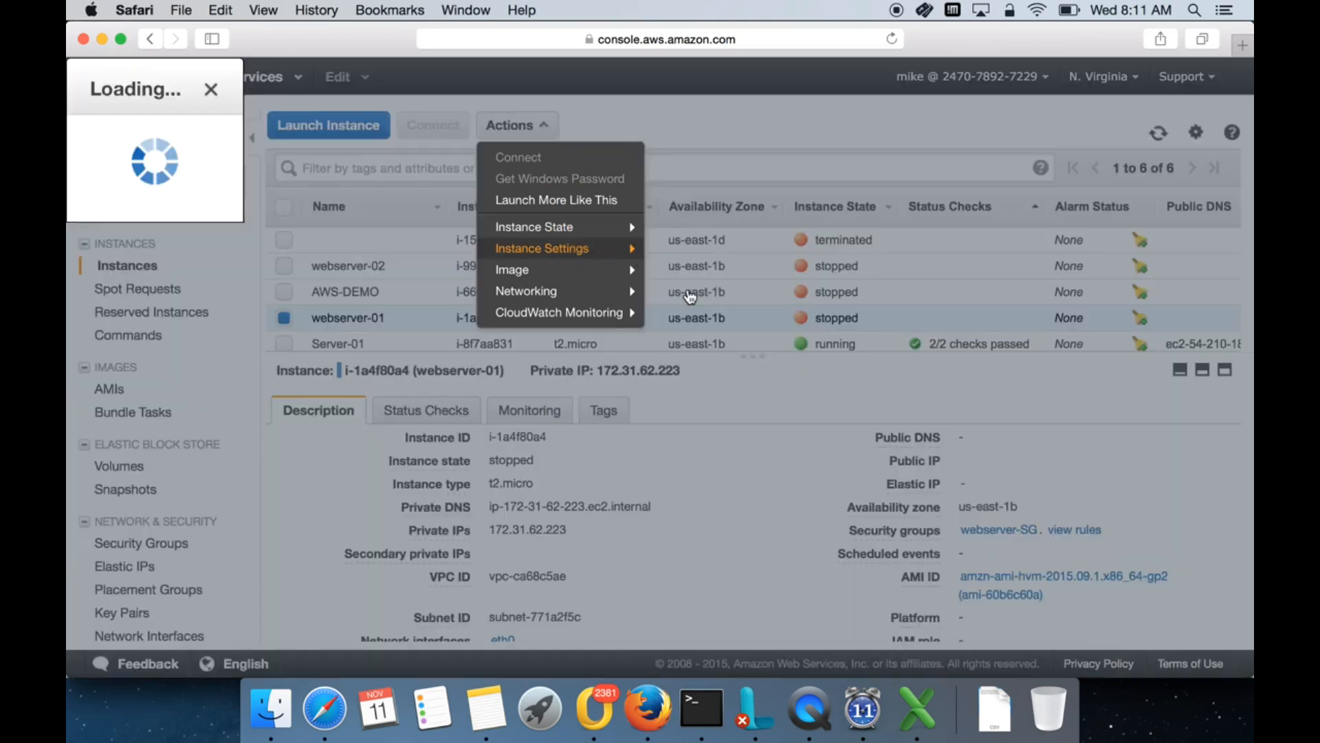
click(696, 364)
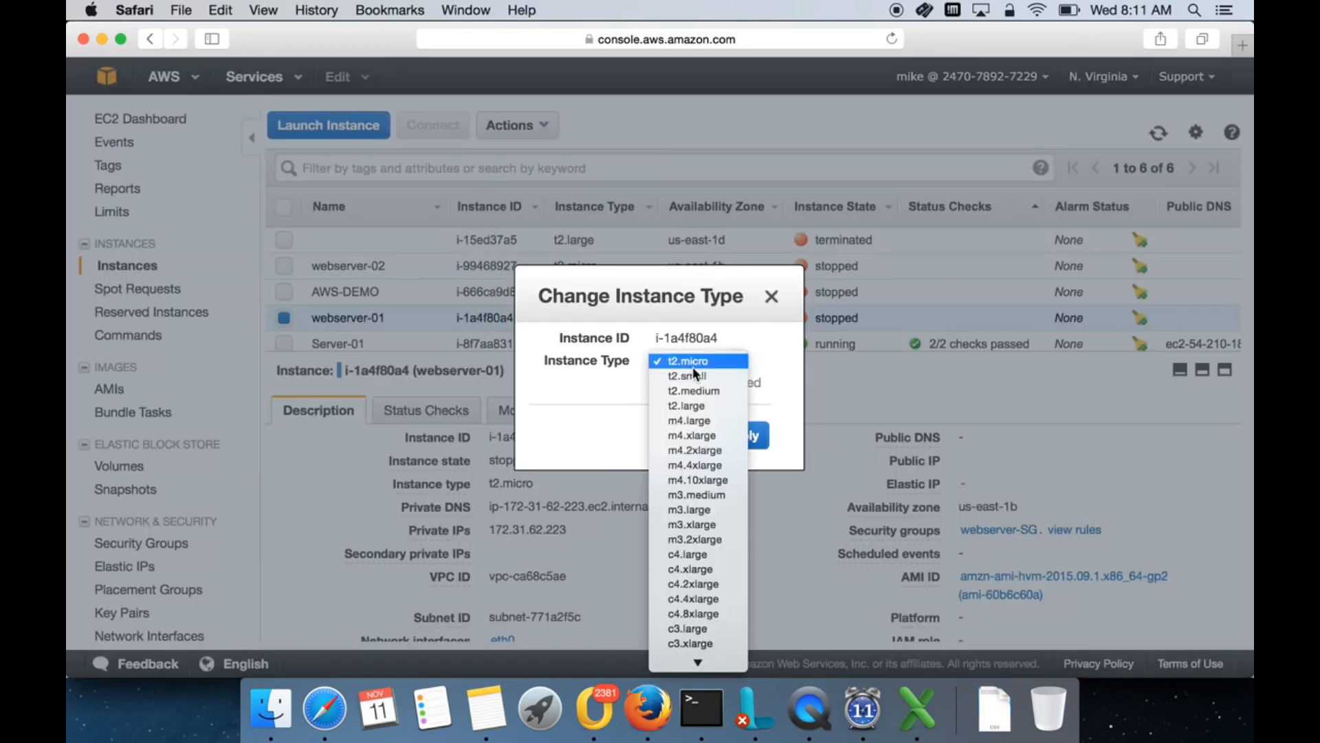
click(701, 480)
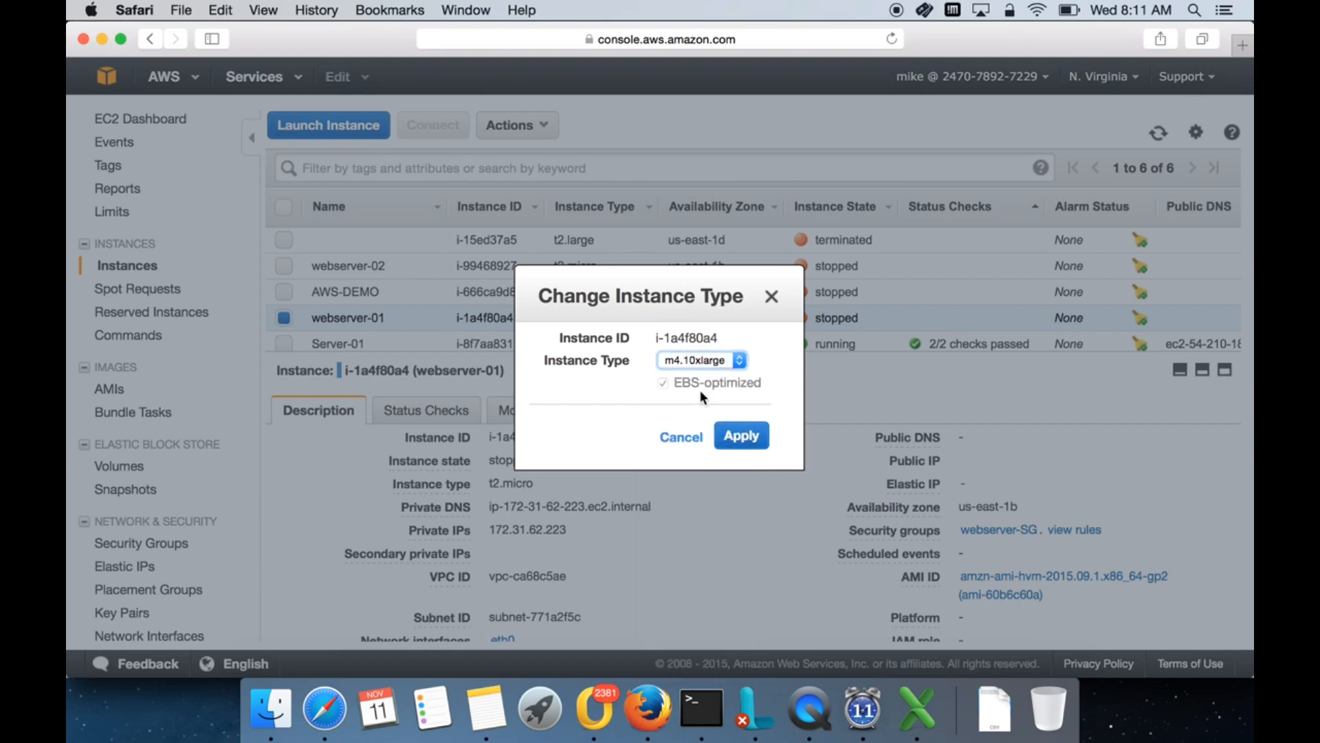
click(772, 298)
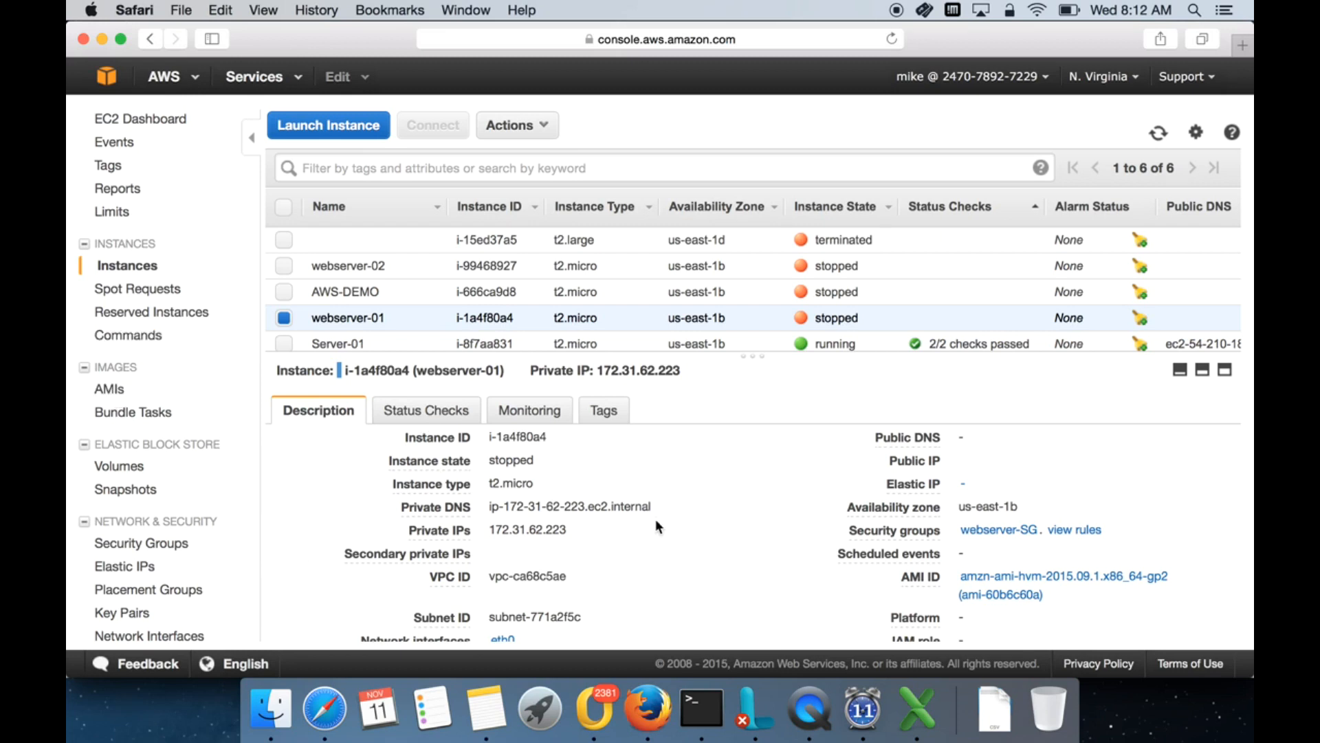
scroll(655, 537, down, 5)
scroll(655, 537, up, 5)
scroll(229, 491, down, 5)
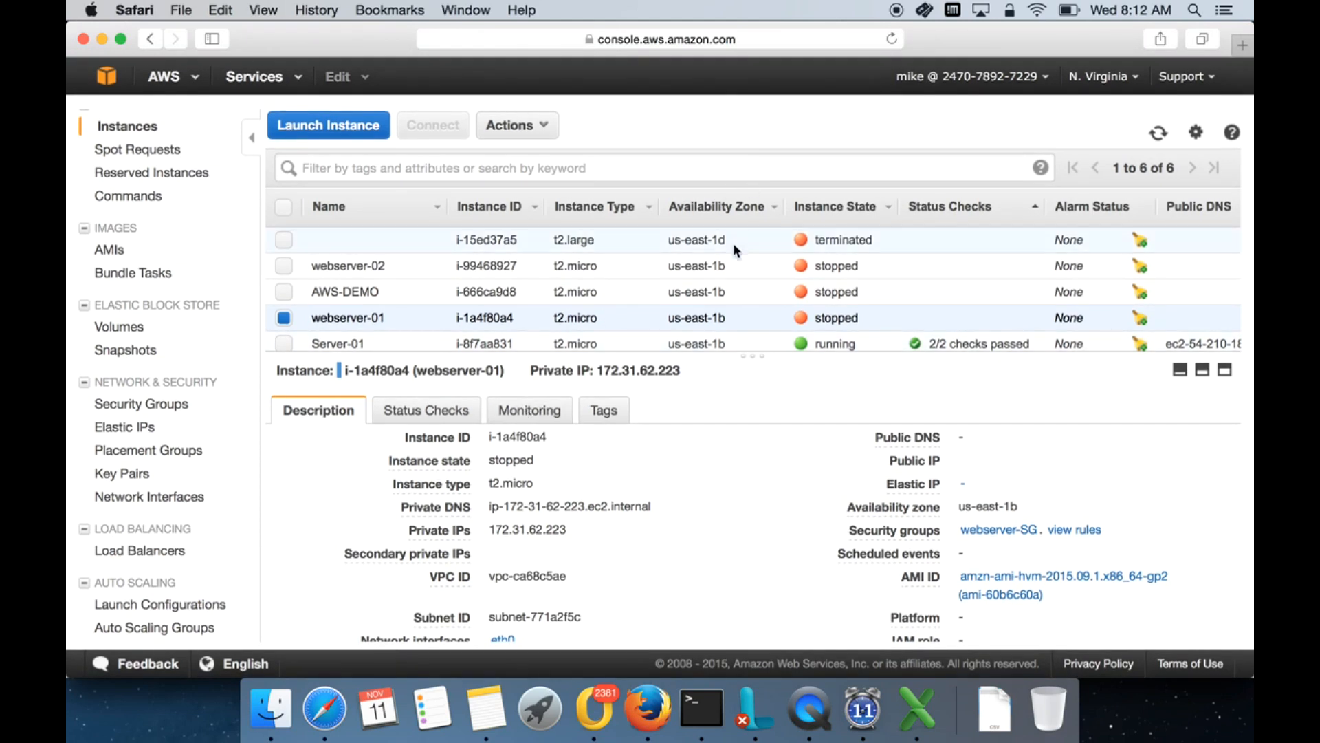
click(181, 9)
mouse_move(234, 6)
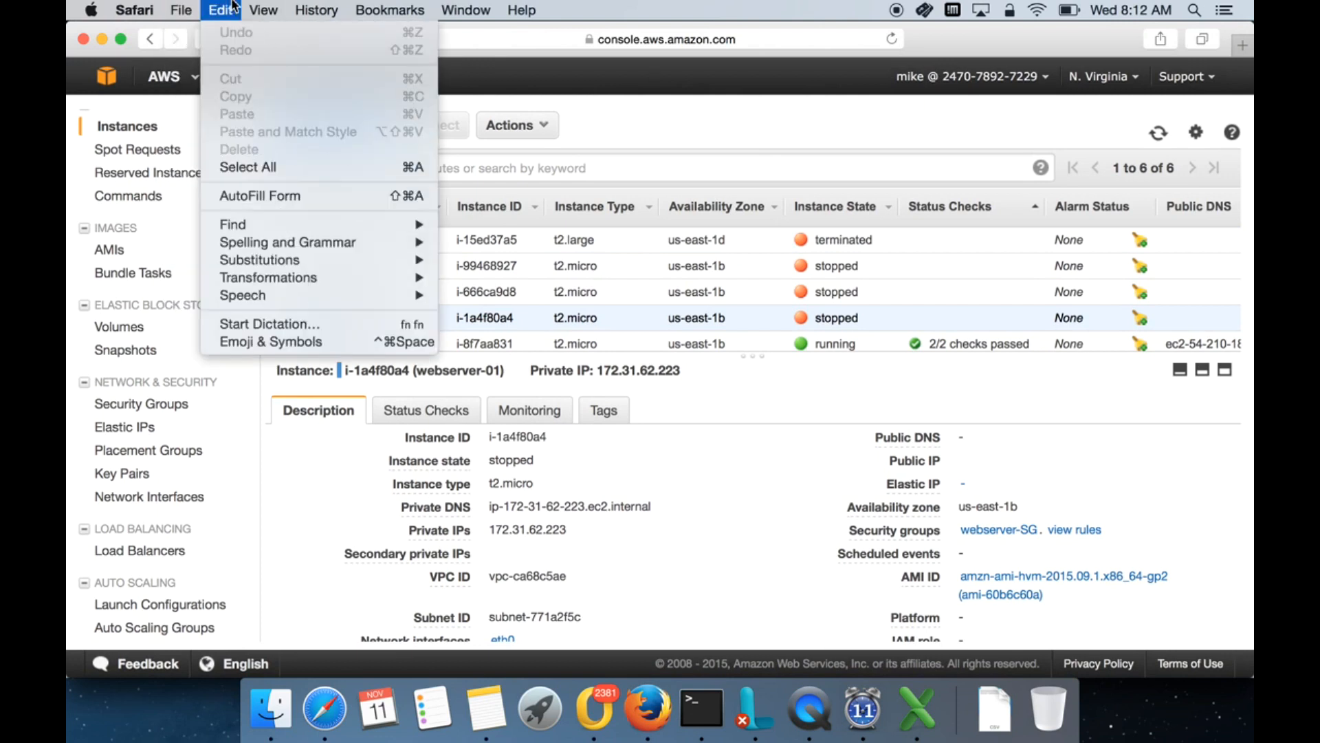
Switch to QuickTime Player, quit it, and enter "EBS Volume & AMI" as the unsaved screen recording's name
click(823, 722)
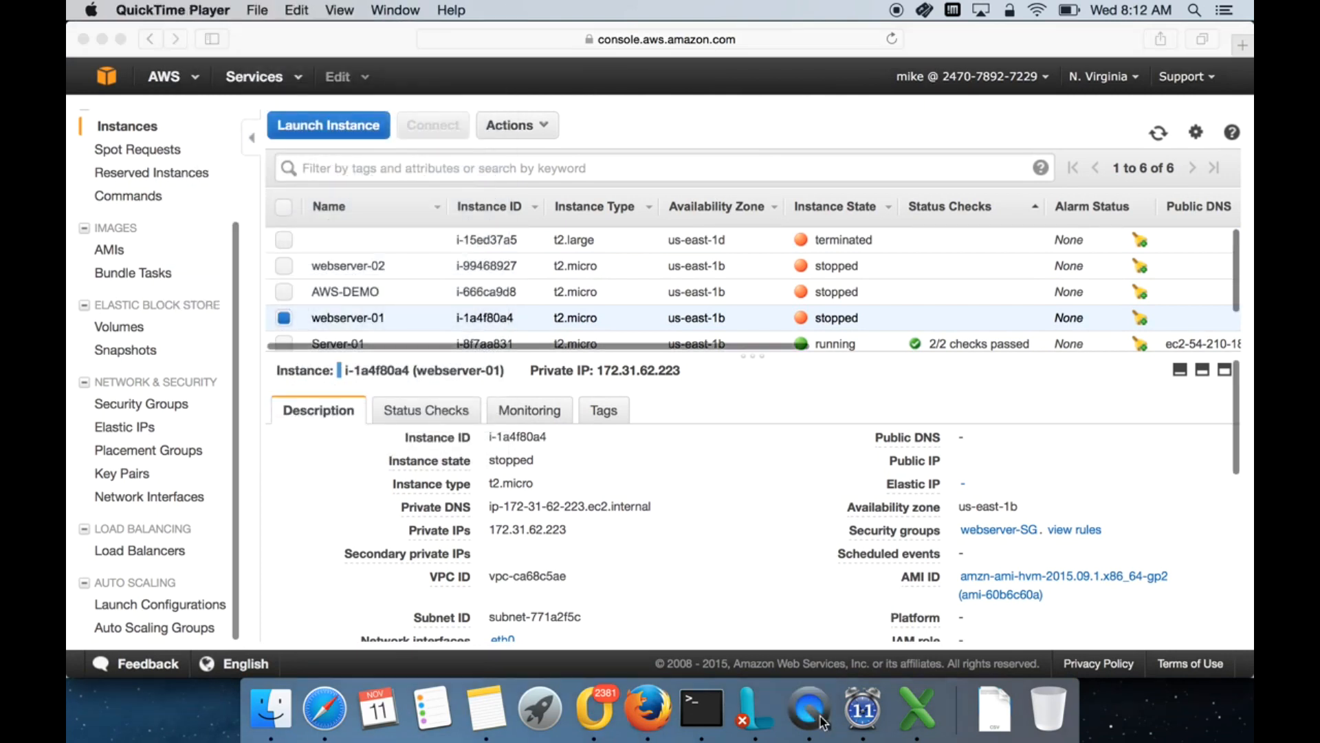
click(222, 12)
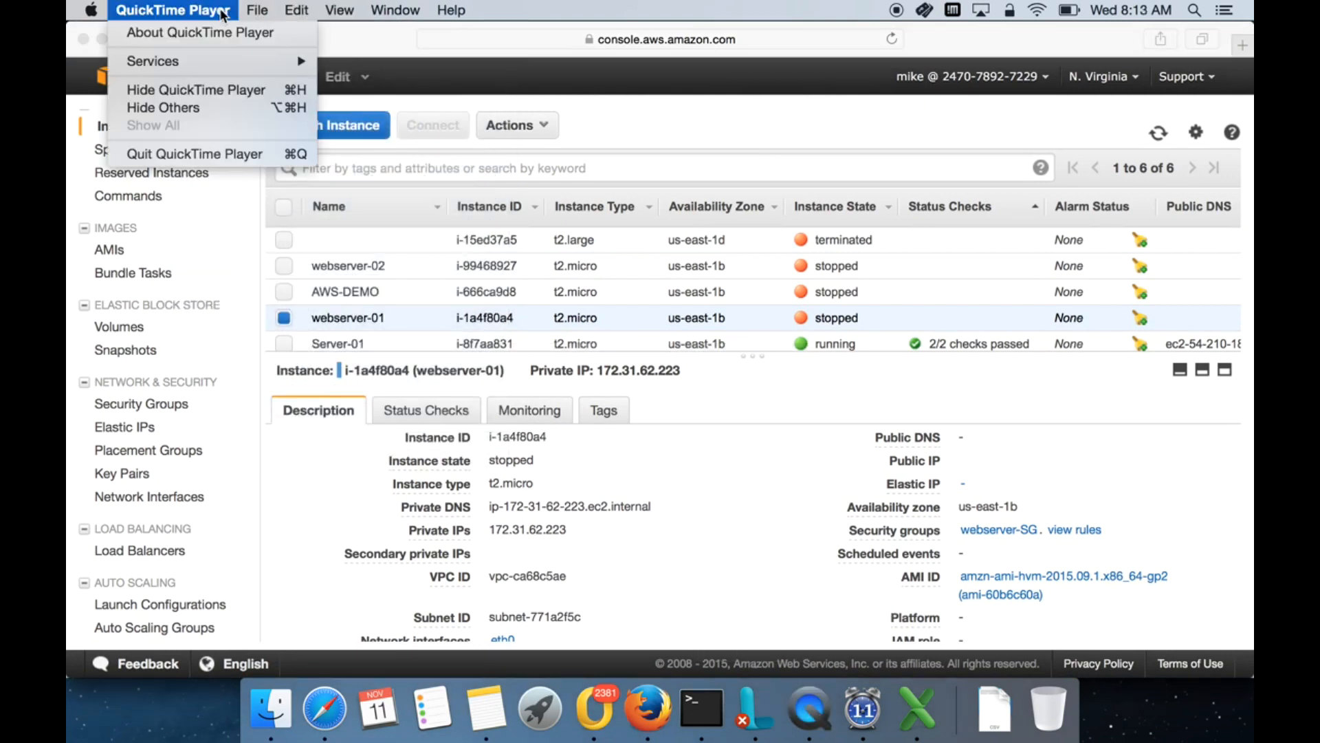
click(189, 152)
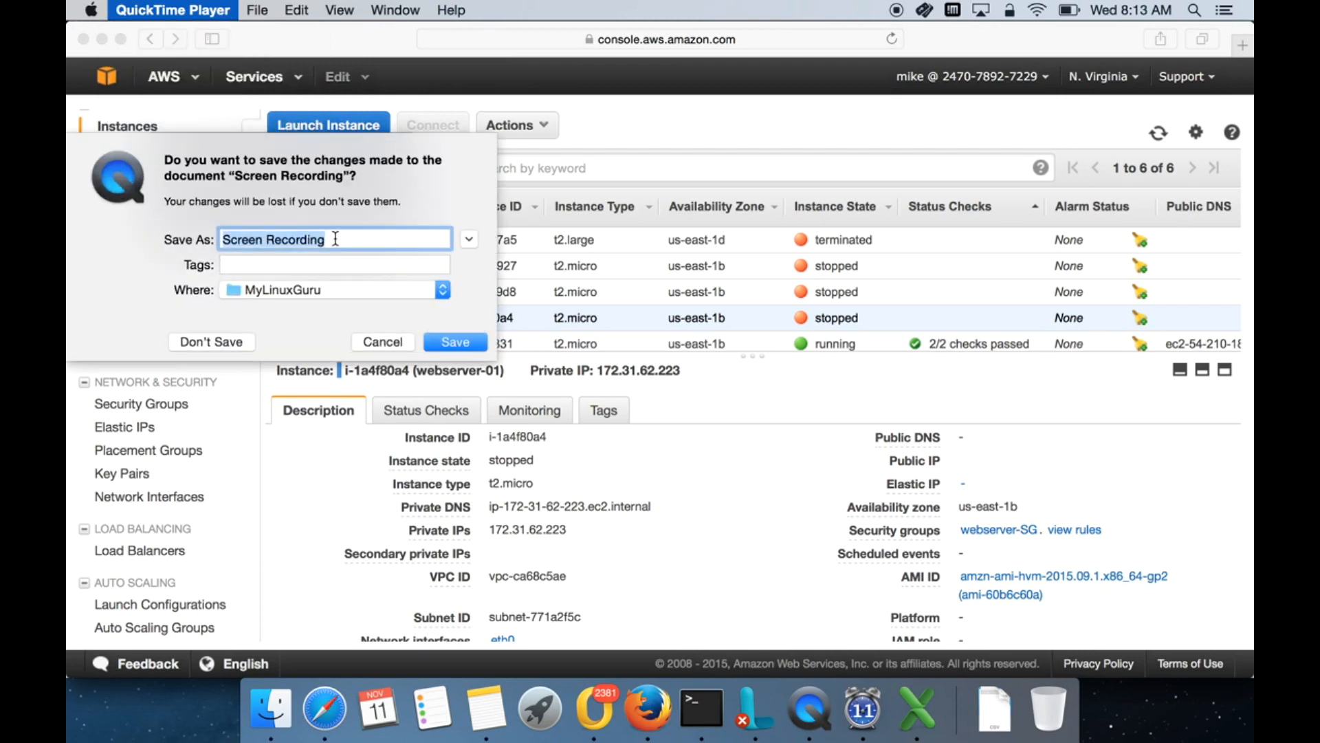
text(EB)
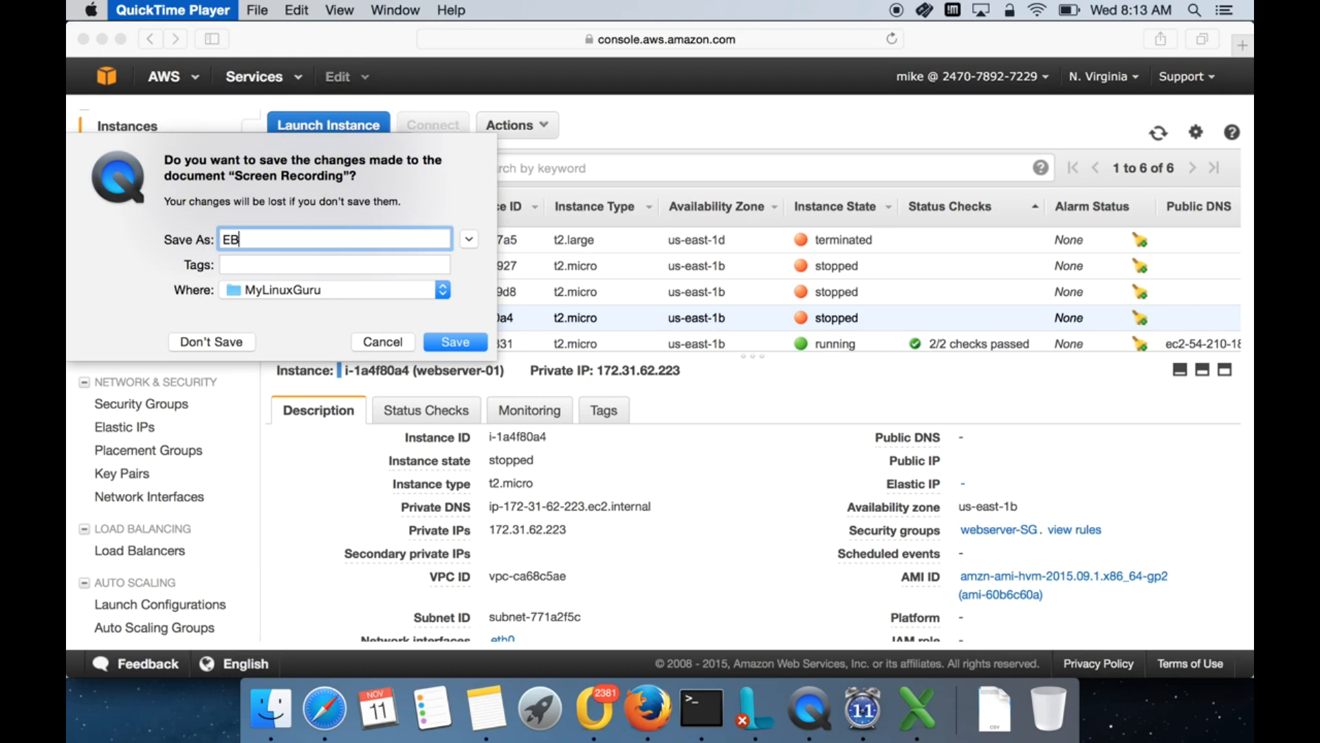
text(S Volume & AM)
text(I)
Change the recording's file name to "EBS Volume_Snapshot_AMI"
click(309, 236)
key(BackSpace)
key(BackSpace)
text(_Snap)
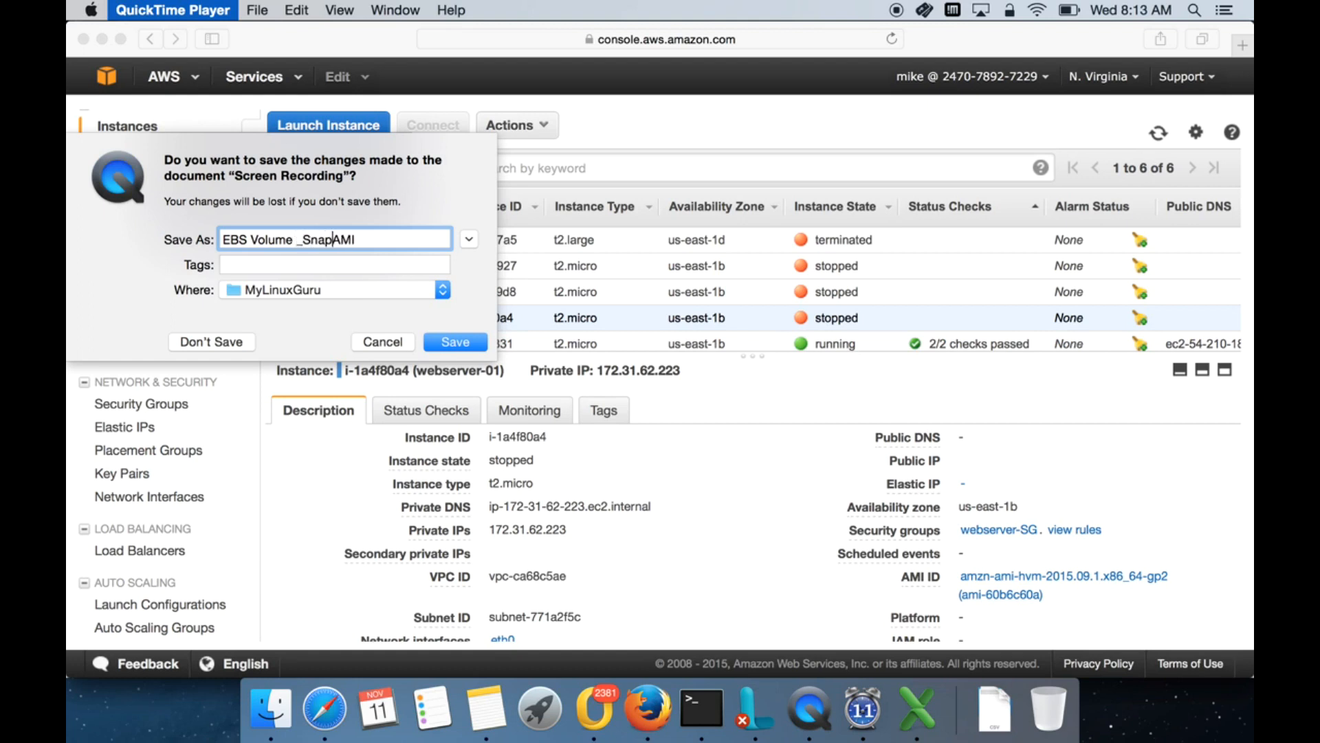
text(shot_)
click(296, 240)
key(BackSpace)
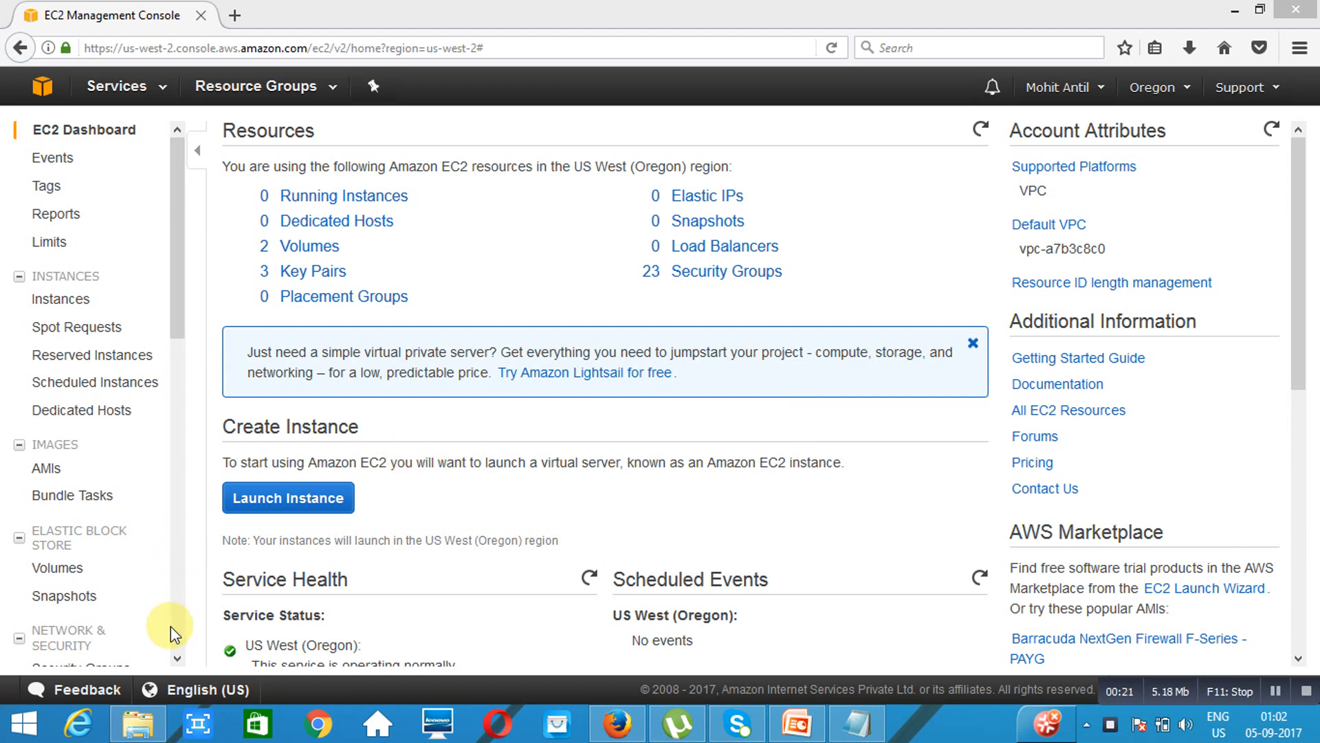
Start creating a load balancer, view the Classic and Application Load Balancer types, and return to the load balancers list
click(177, 658)
scroll(179, 654, down, 6)
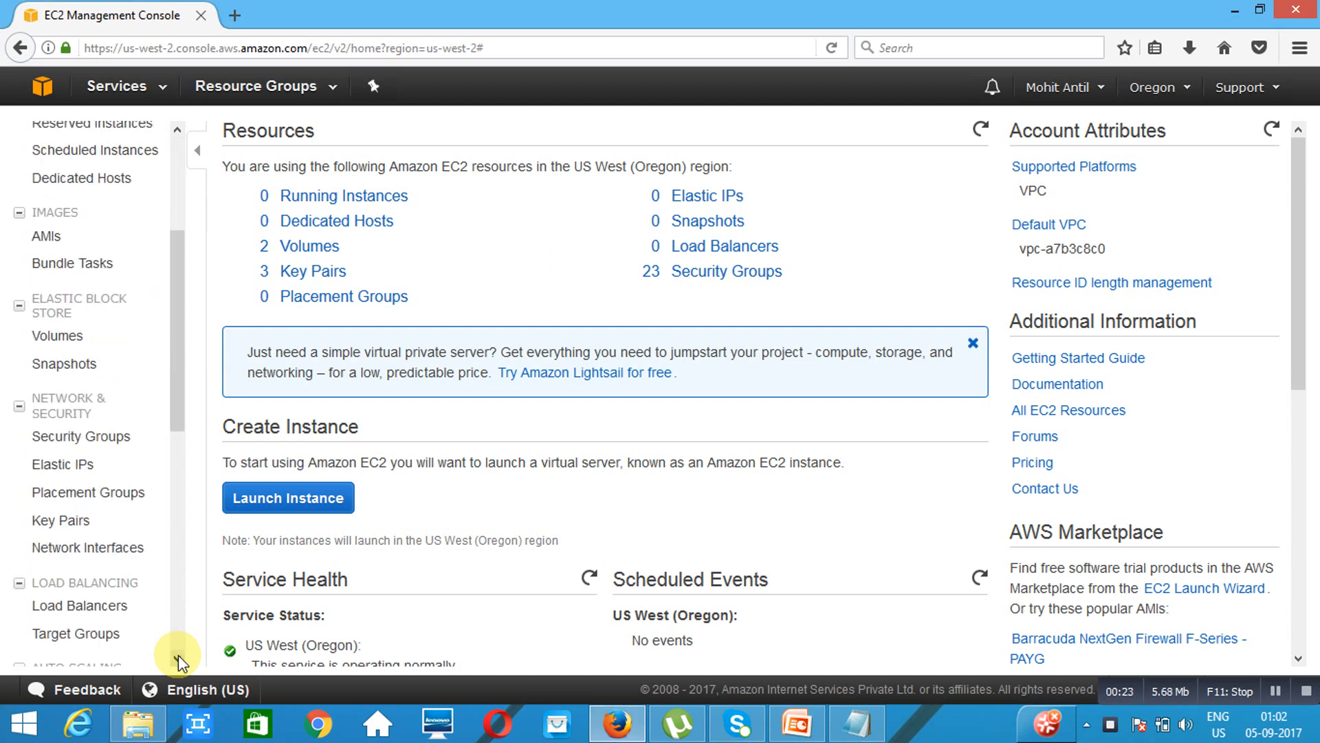
click(81, 564)
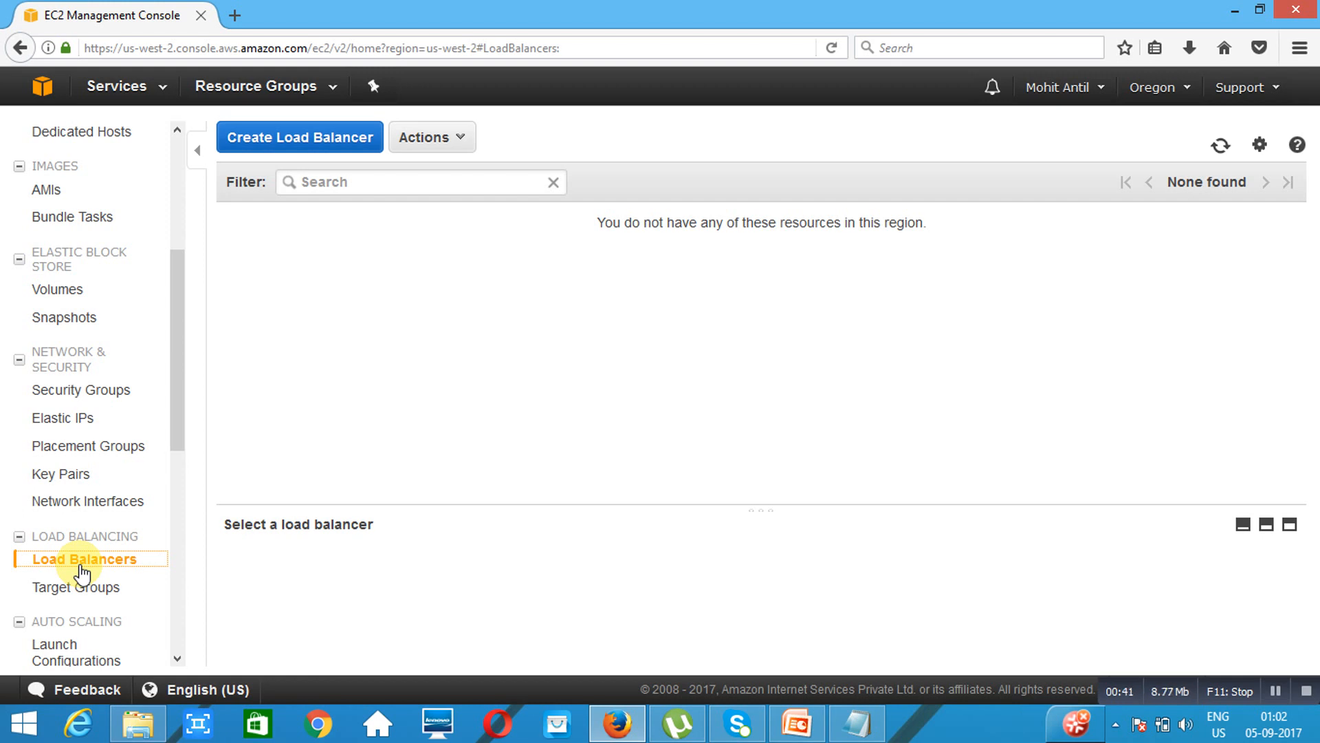
click(298, 141)
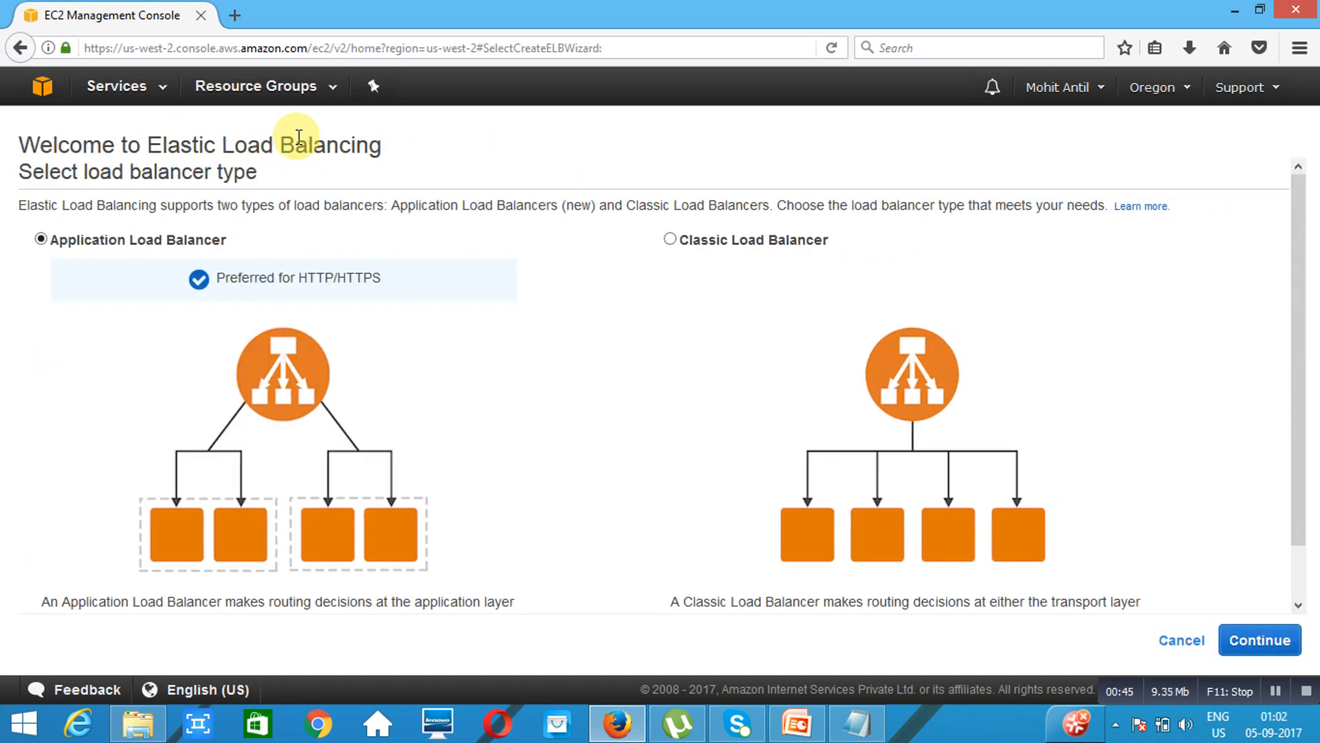
click(672, 245)
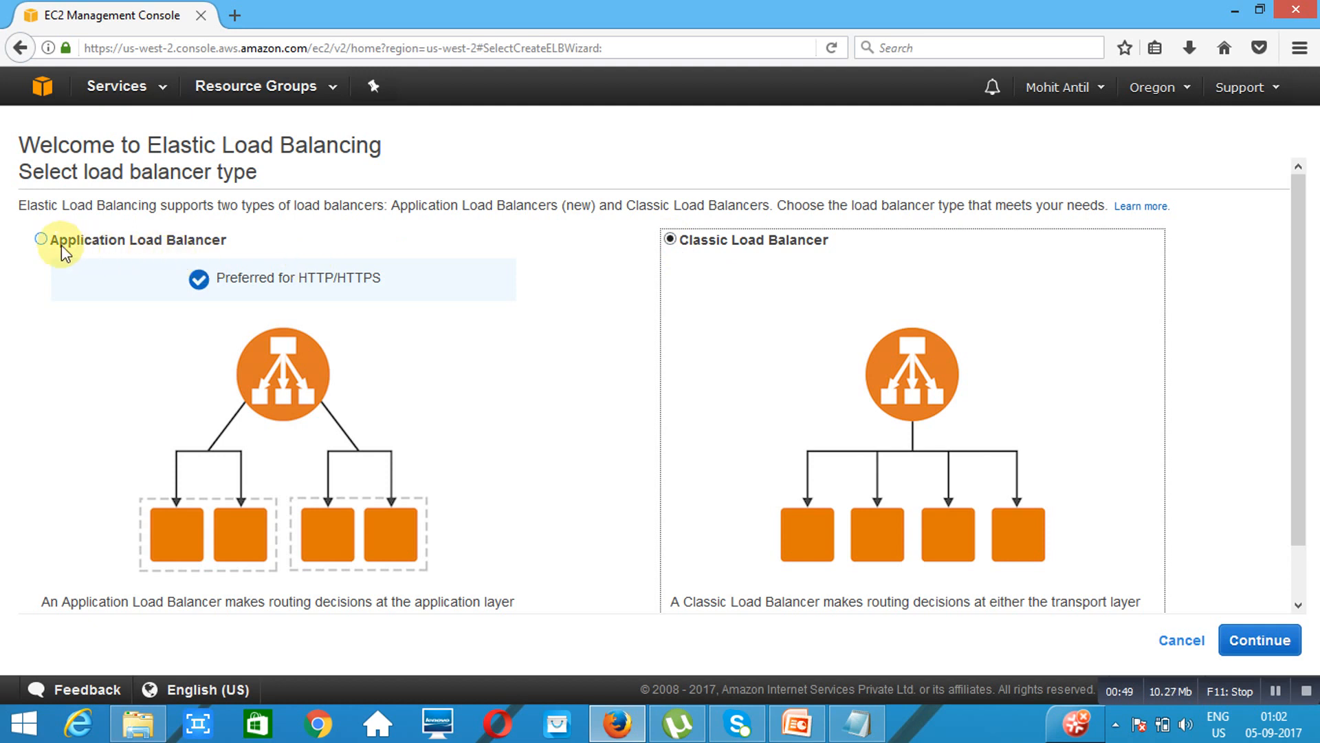
click(42, 239)
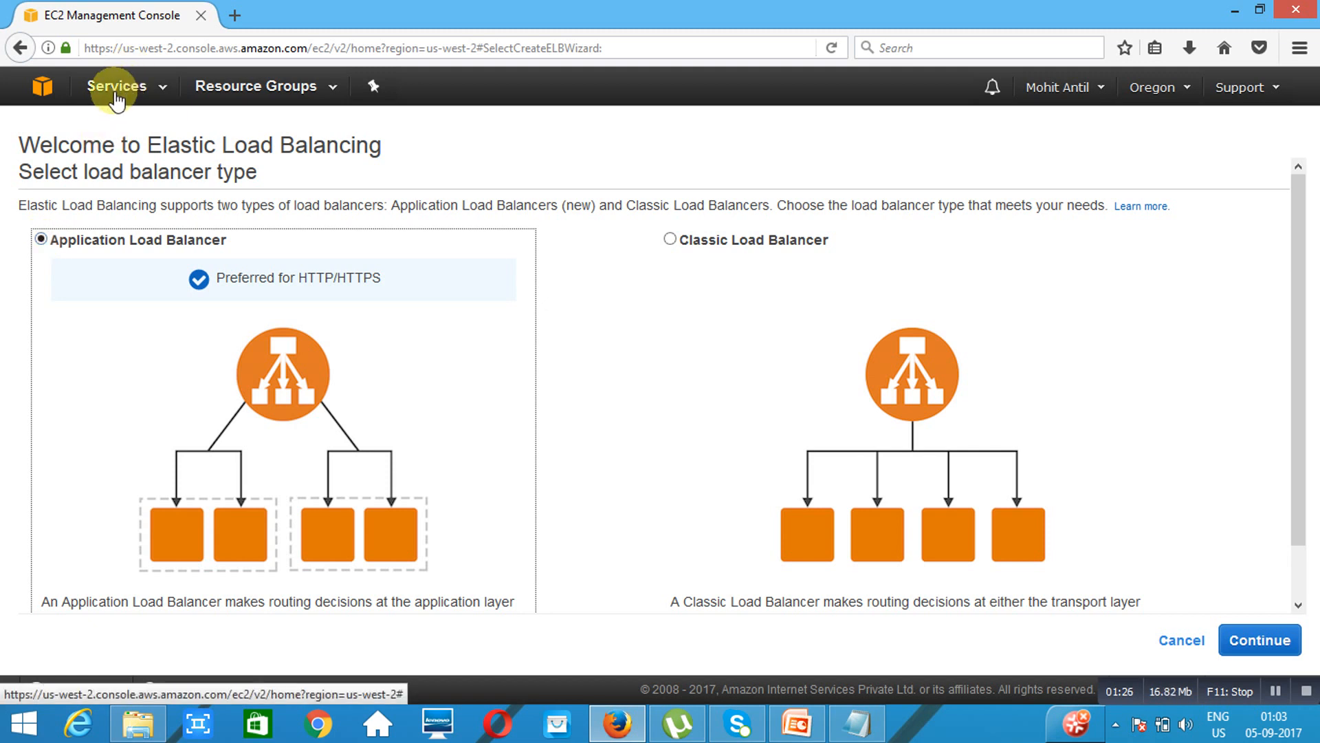
click(21, 48)
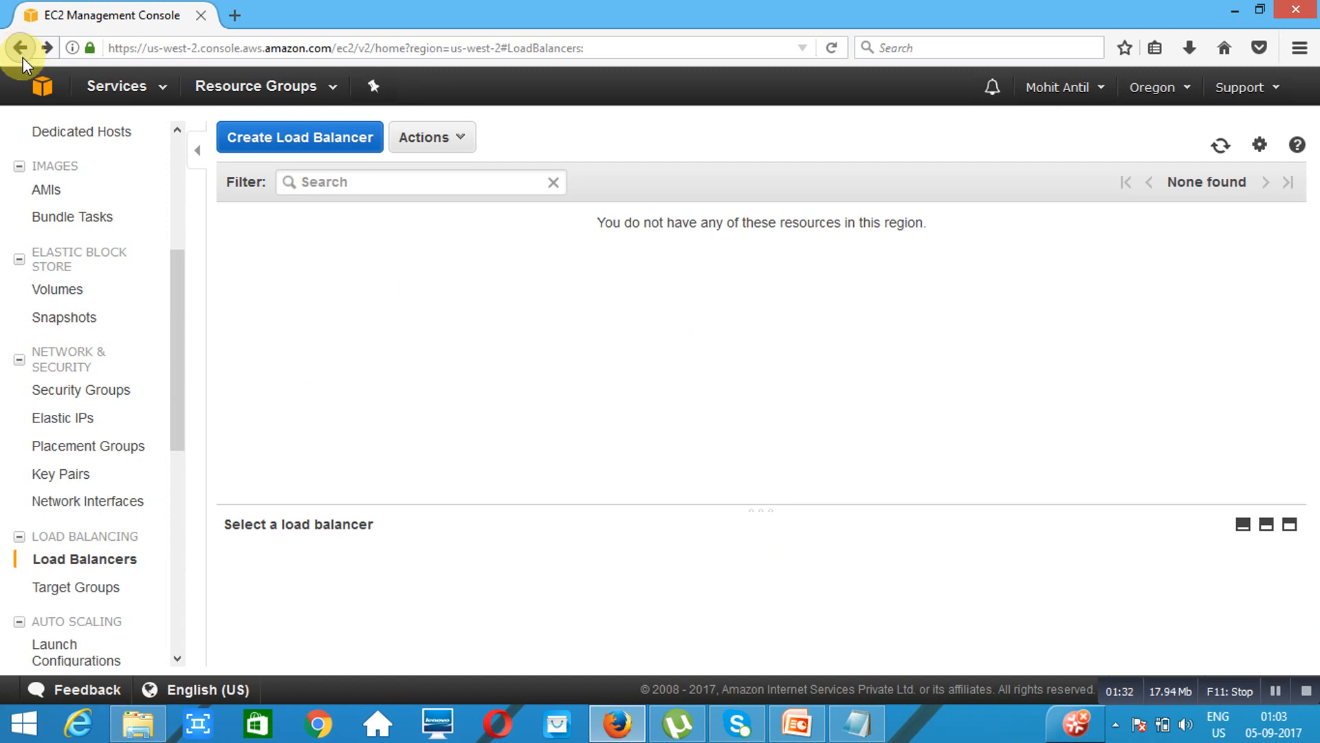
Start launching a t2.micro instance from Amazon Linux AMI 2017.03.1 (HVM) and proceed to the instance details
scroll(179, 151, up, 5)
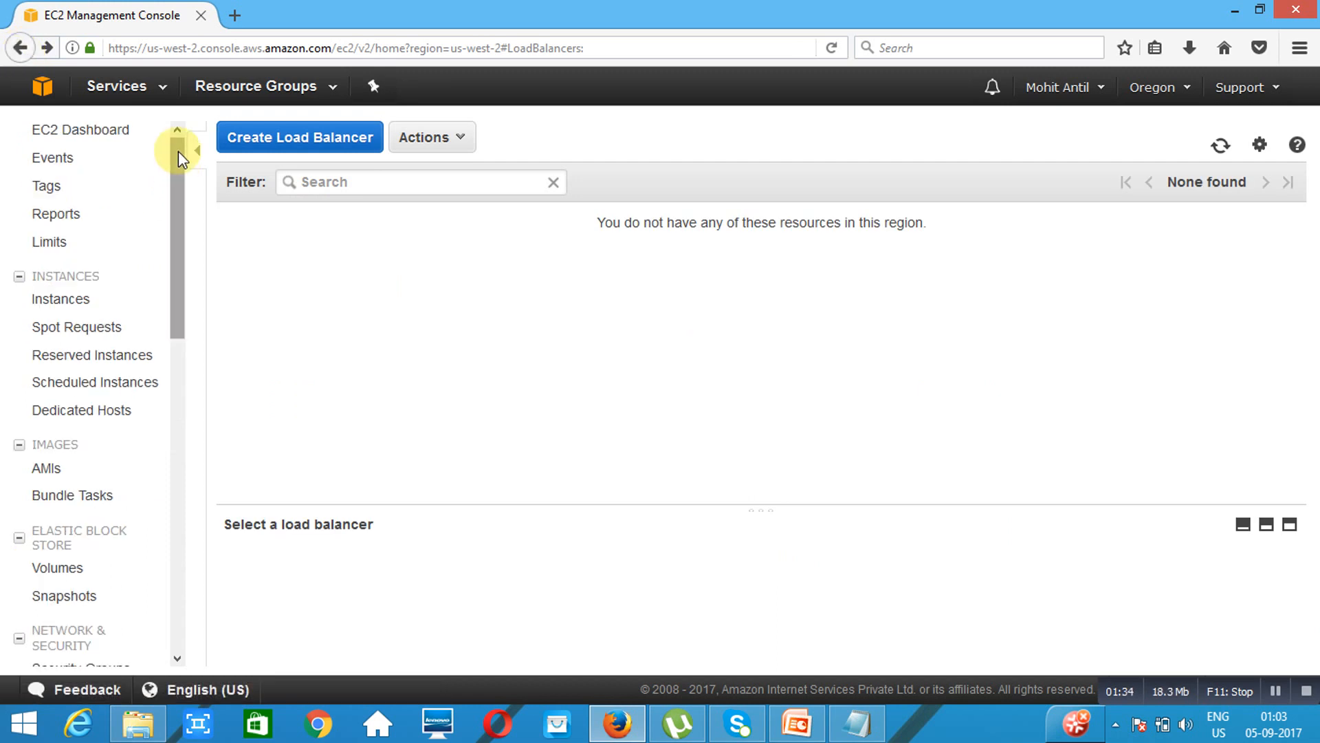
click(66, 302)
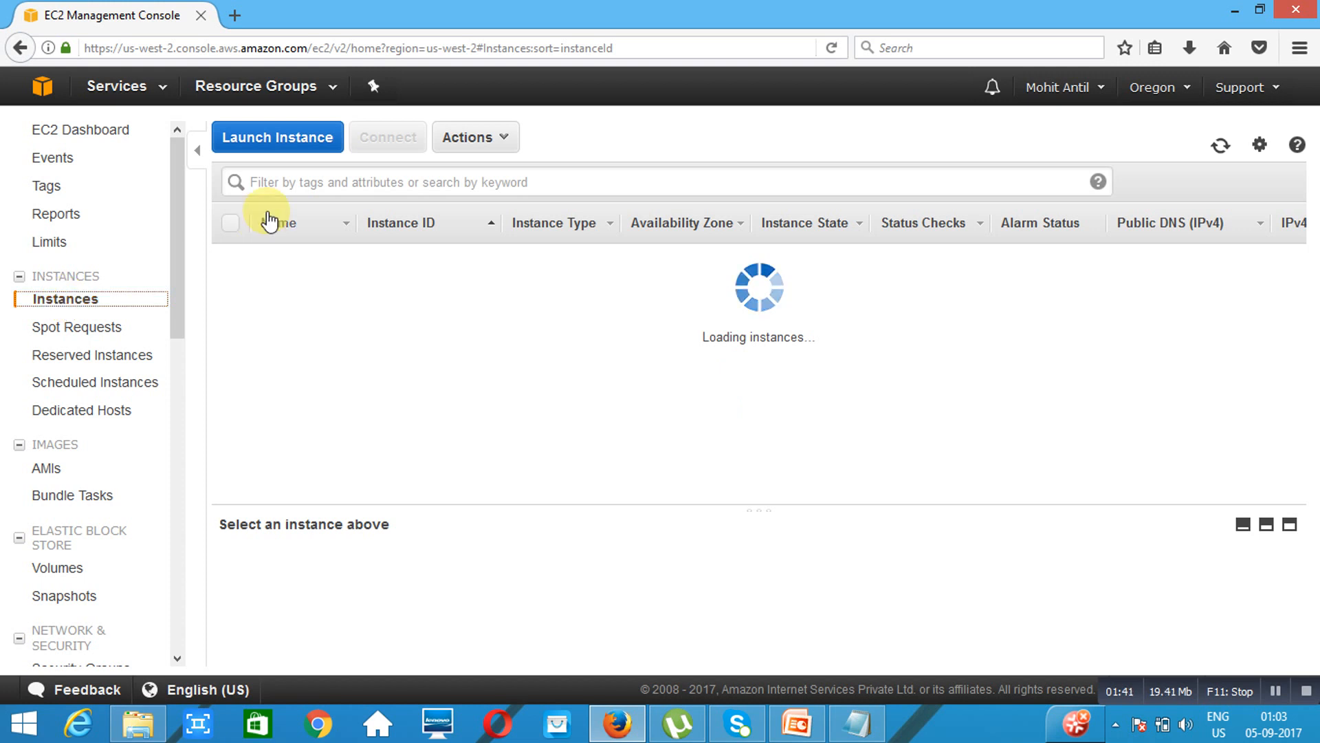
click(276, 141)
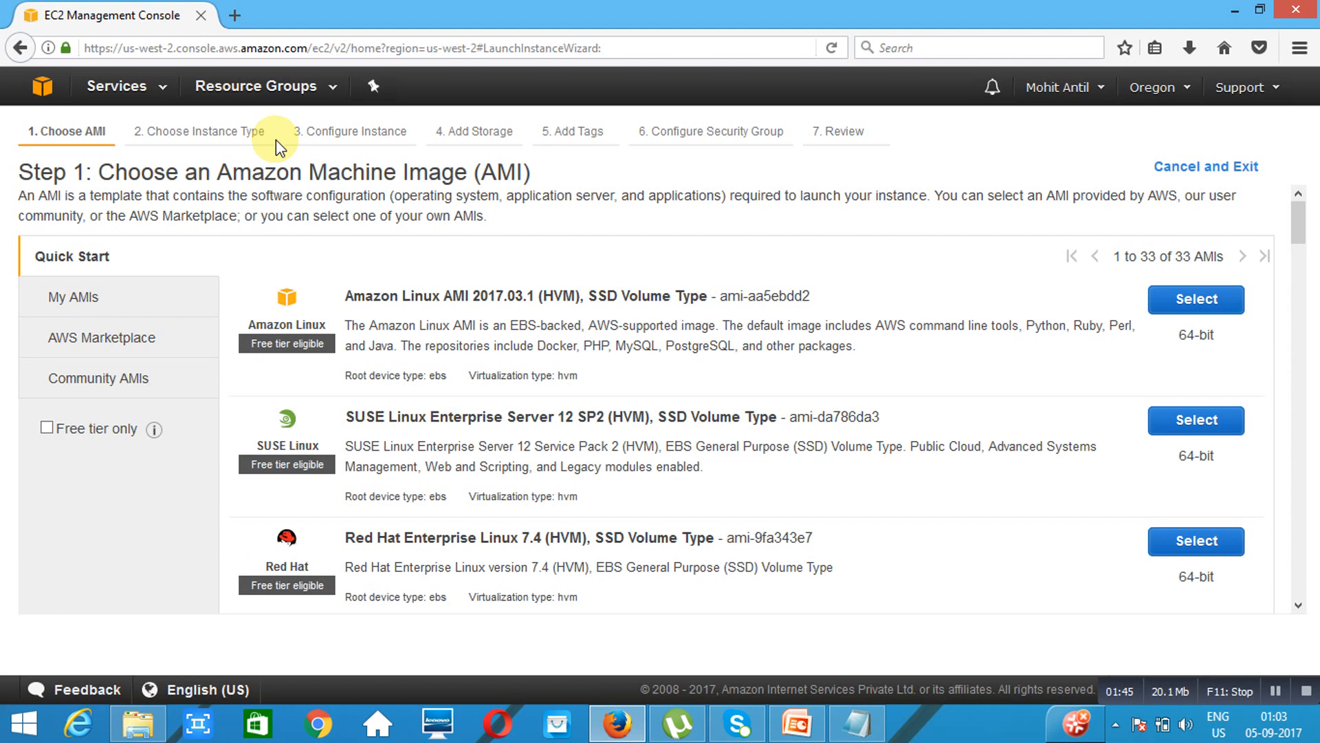
click(1193, 300)
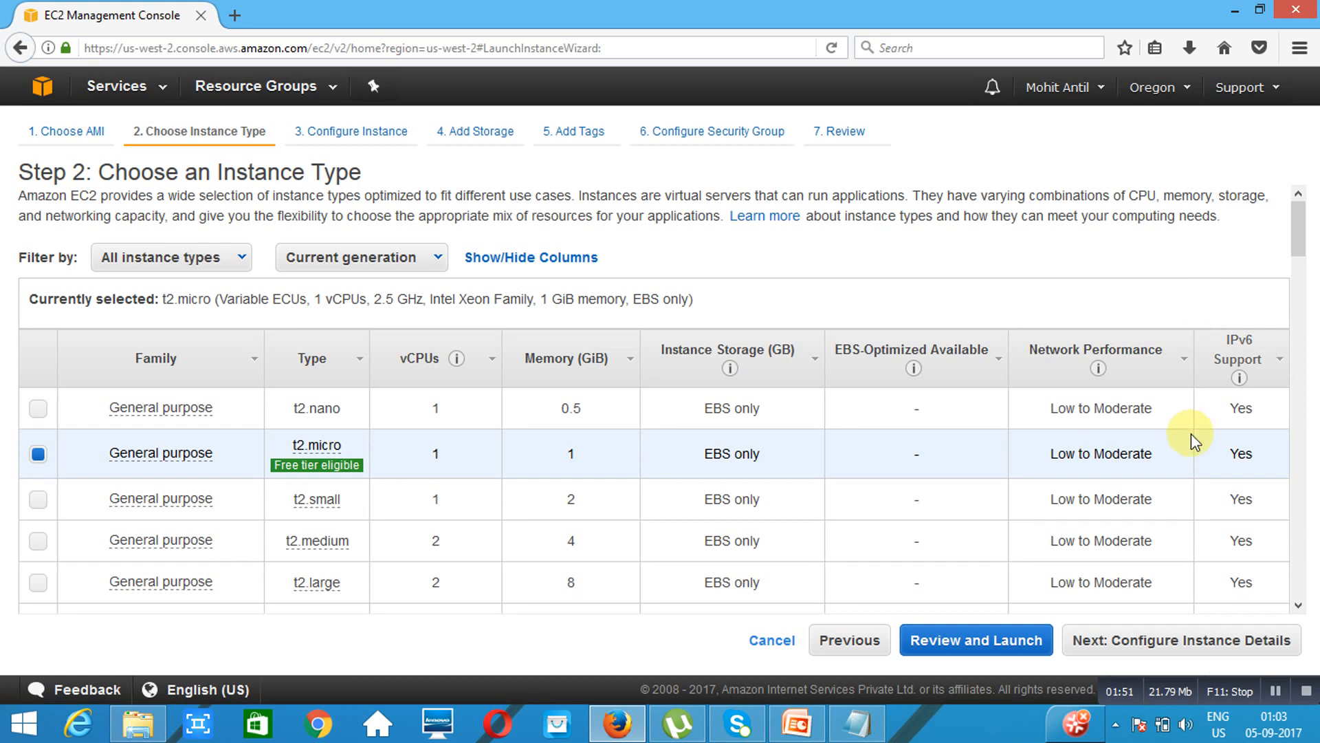
click(1175, 645)
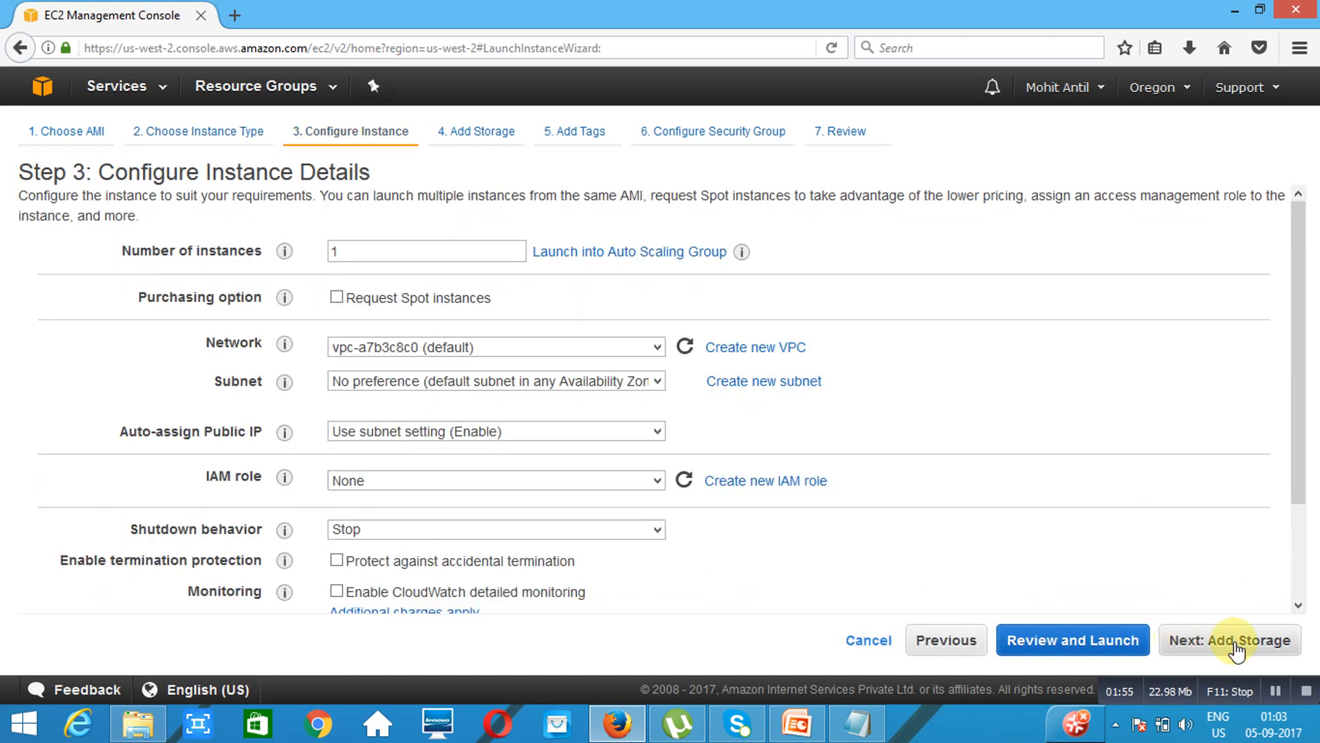
Paste the bootstrapscript.txt script as text user data, installing httpd and writing "Welcome to Intaglio AWS Class 1" to /var/www/html/index.html
scroll(1293, 584, down, 3)
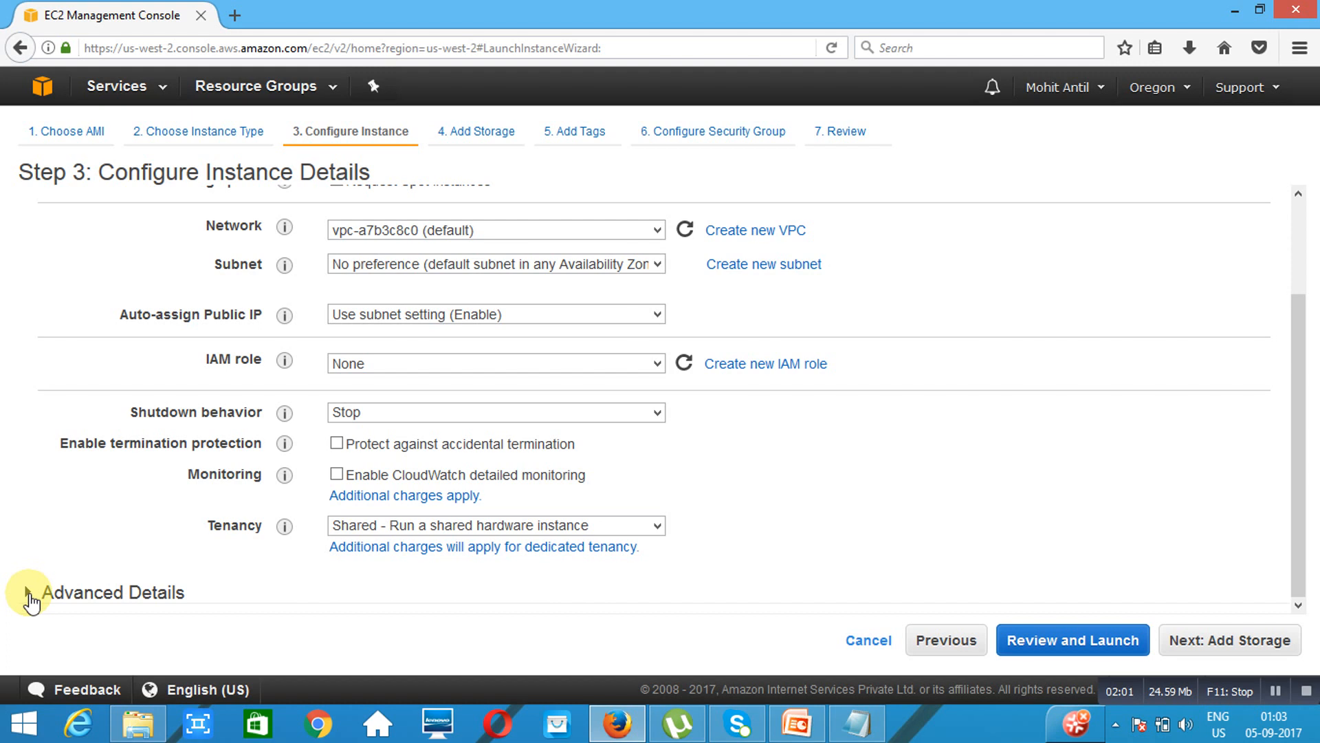
click(29, 595)
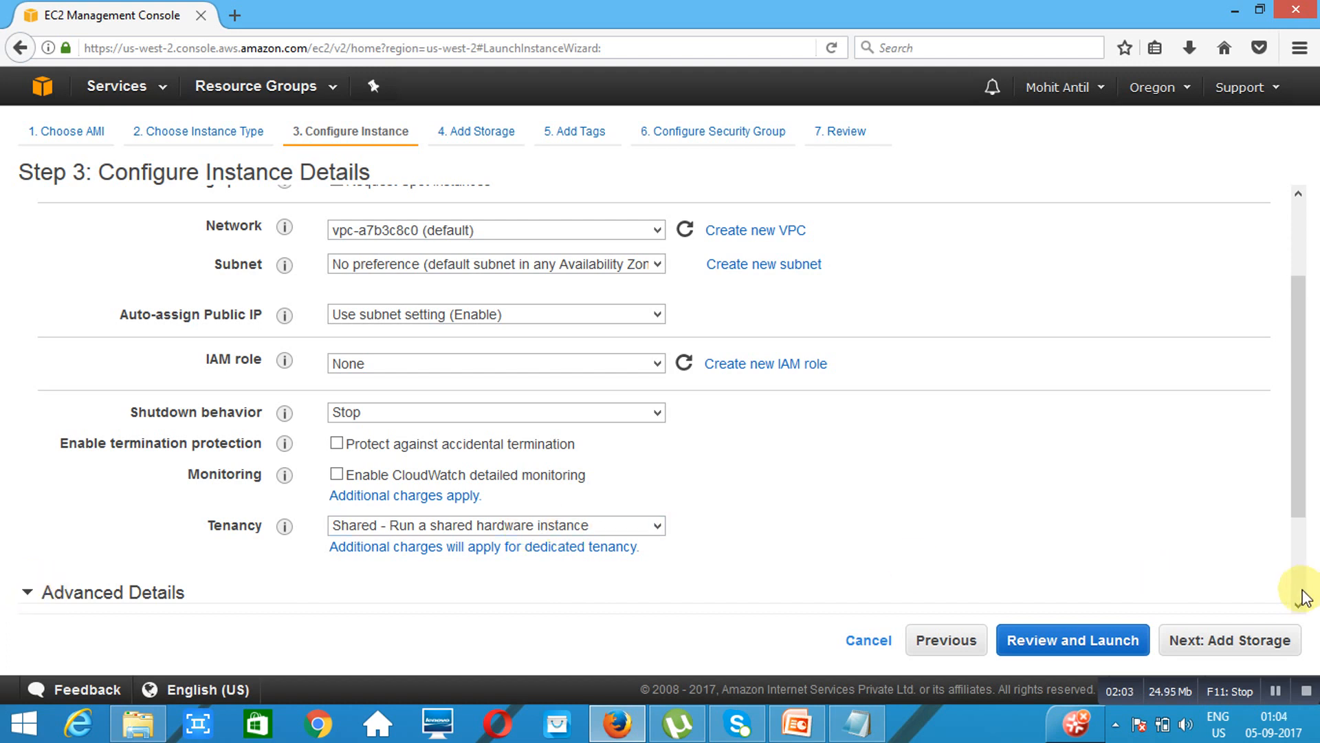
scroll(1301, 595, down, 3)
click(865, 724)
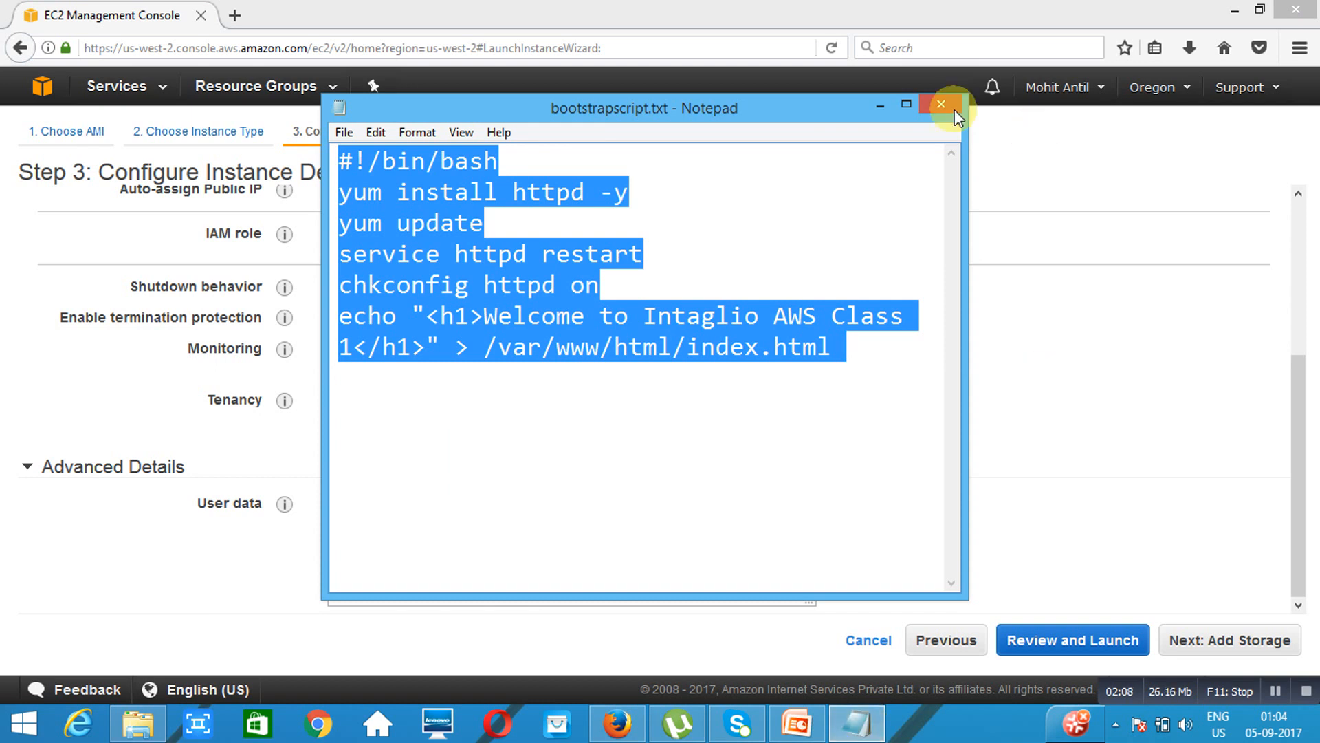
click(879, 107)
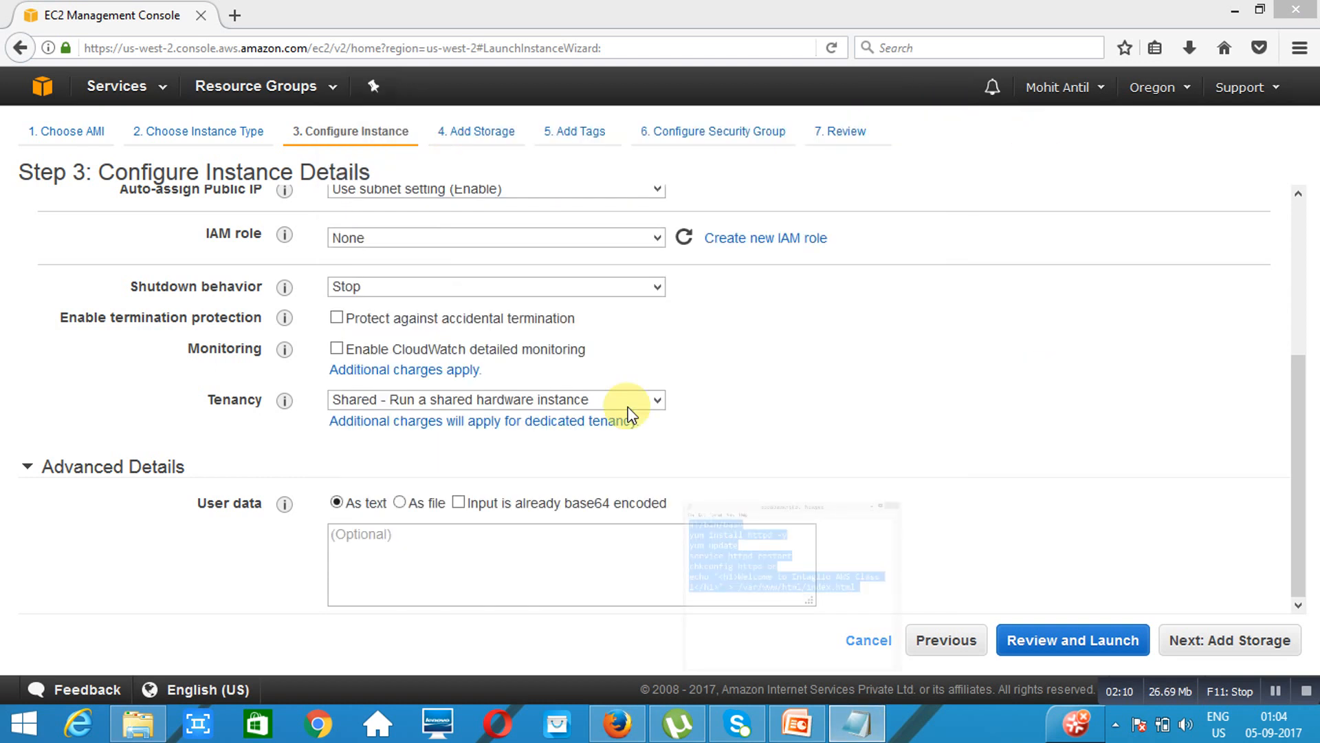
click(562, 538)
text(#!/bin/bash yum install httpd -y yum update service httpd restart chkconfig httpd on echo "<h1>Welcome to Intaglio AWS Class 1</h1>" > /var/www/html/index.html)
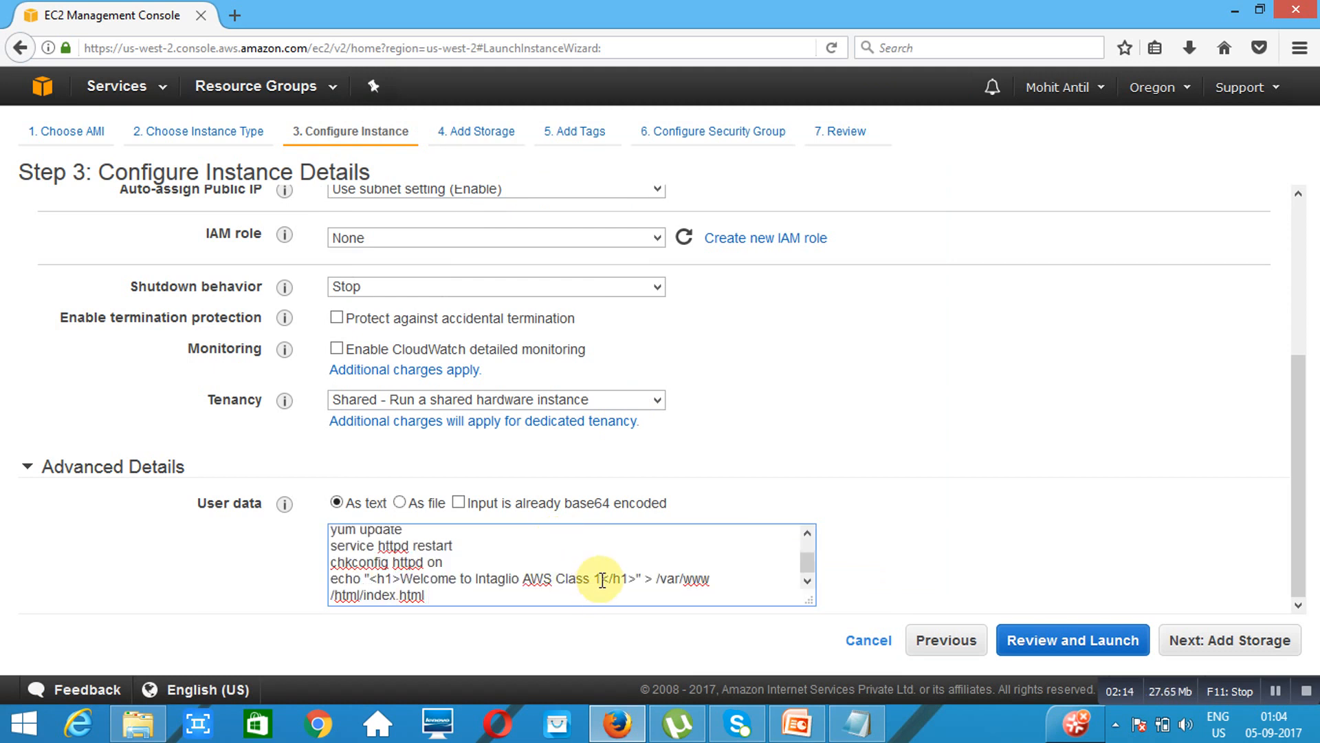
drag(598, 581, 404, 580)
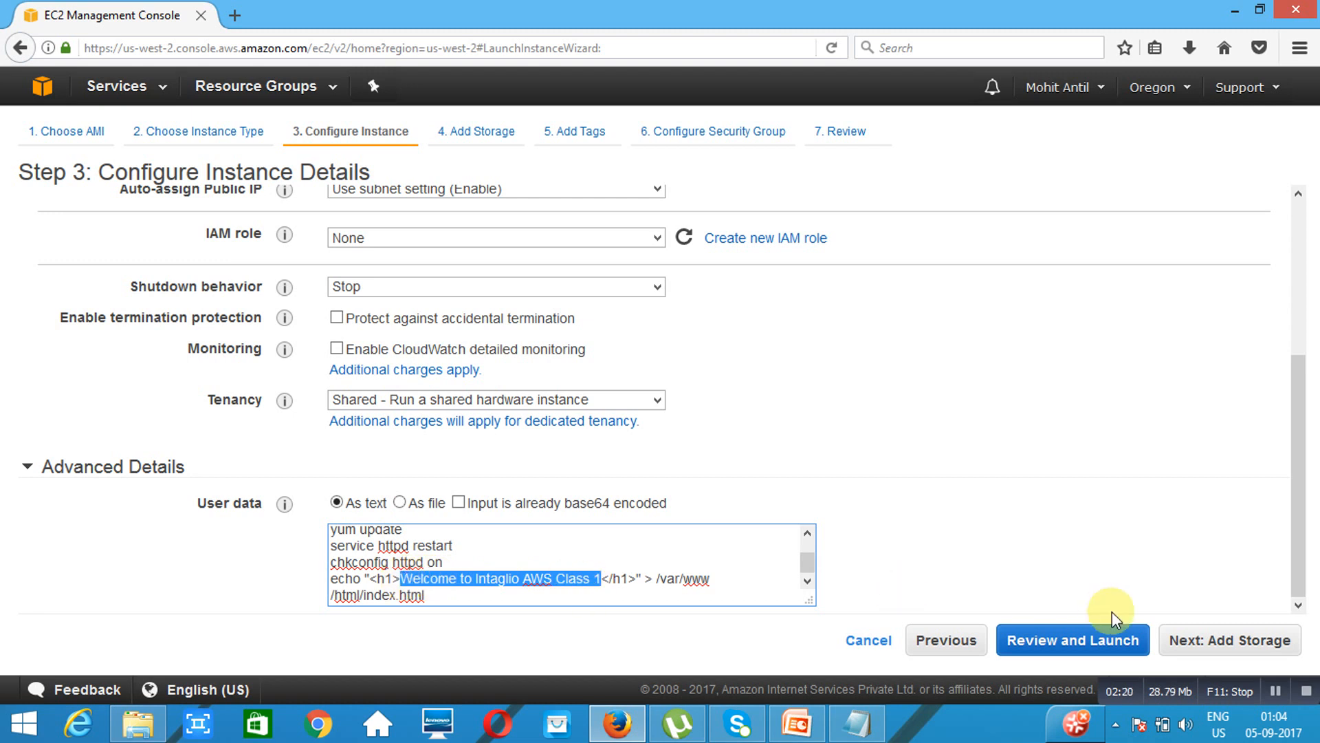
Keep the default 8 GiB root storage and tag the instance with key Name and value "Web Server1"
click(1237, 651)
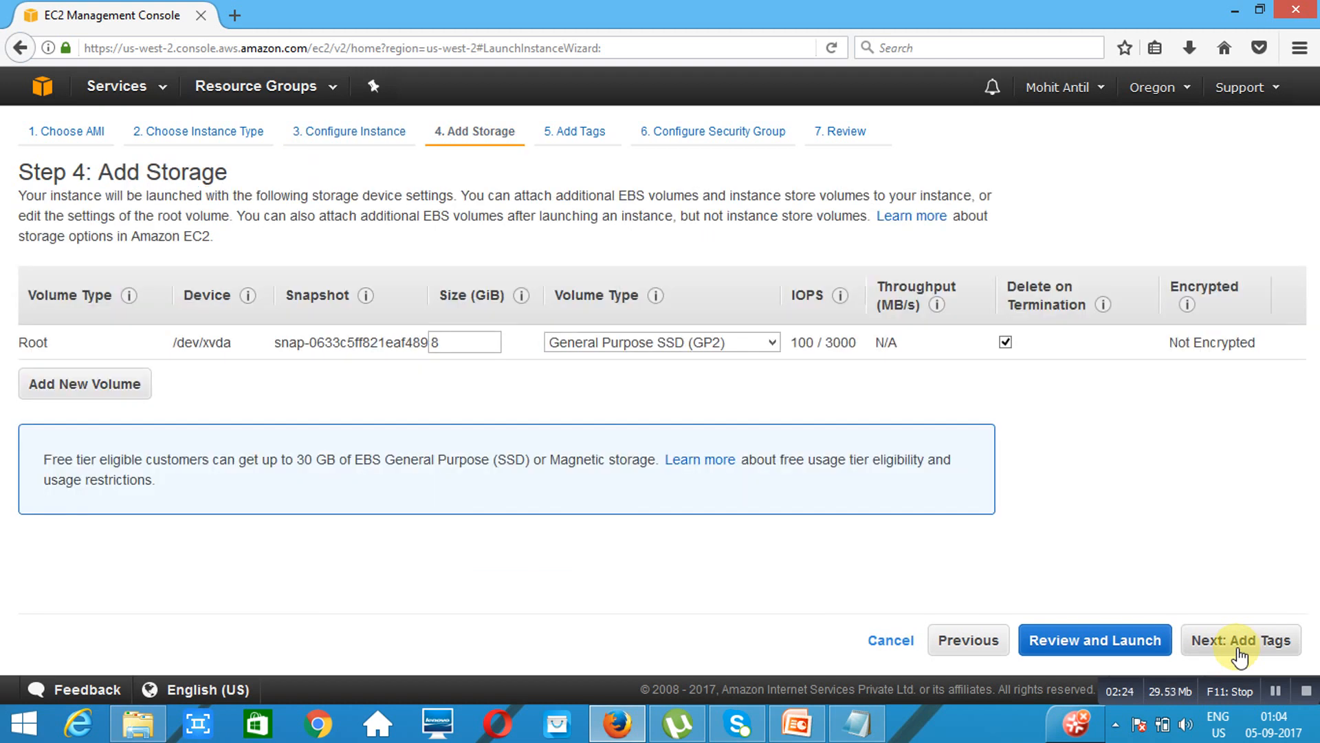
click(1240, 647)
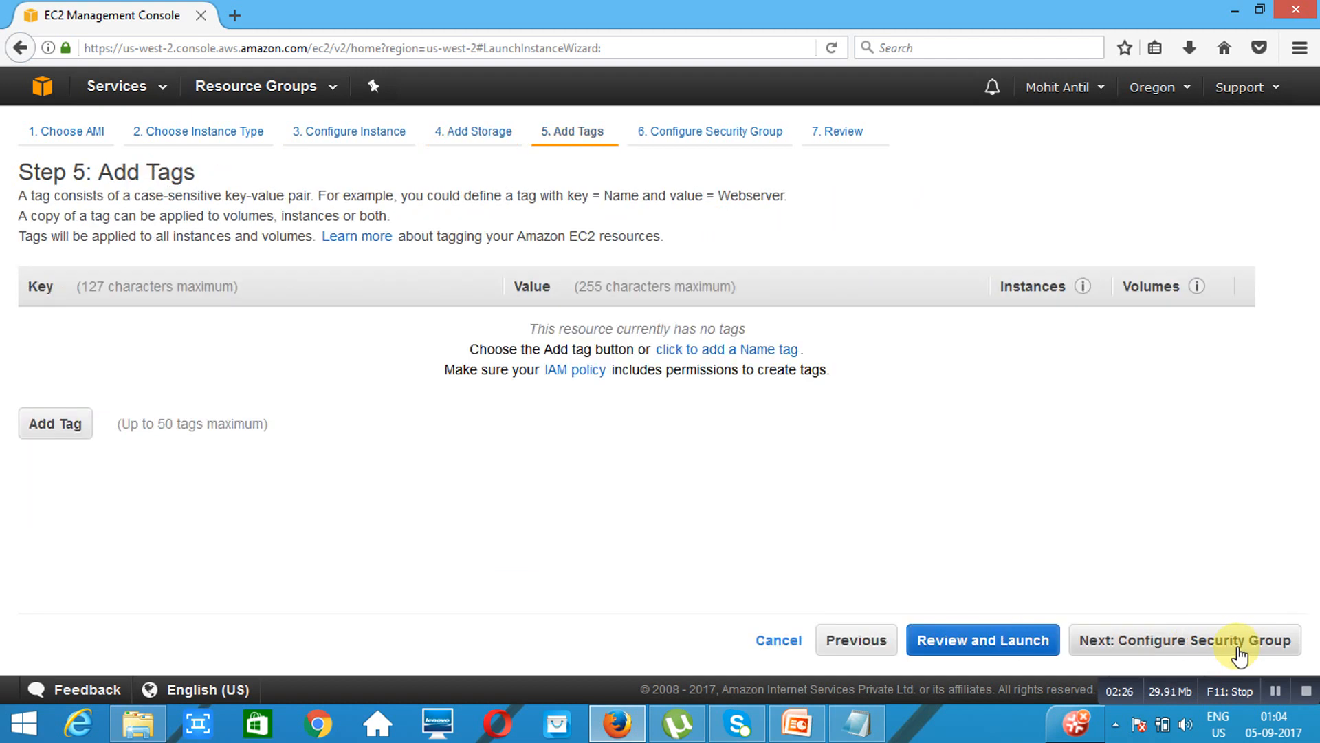
click(58, 433)
text(Name)
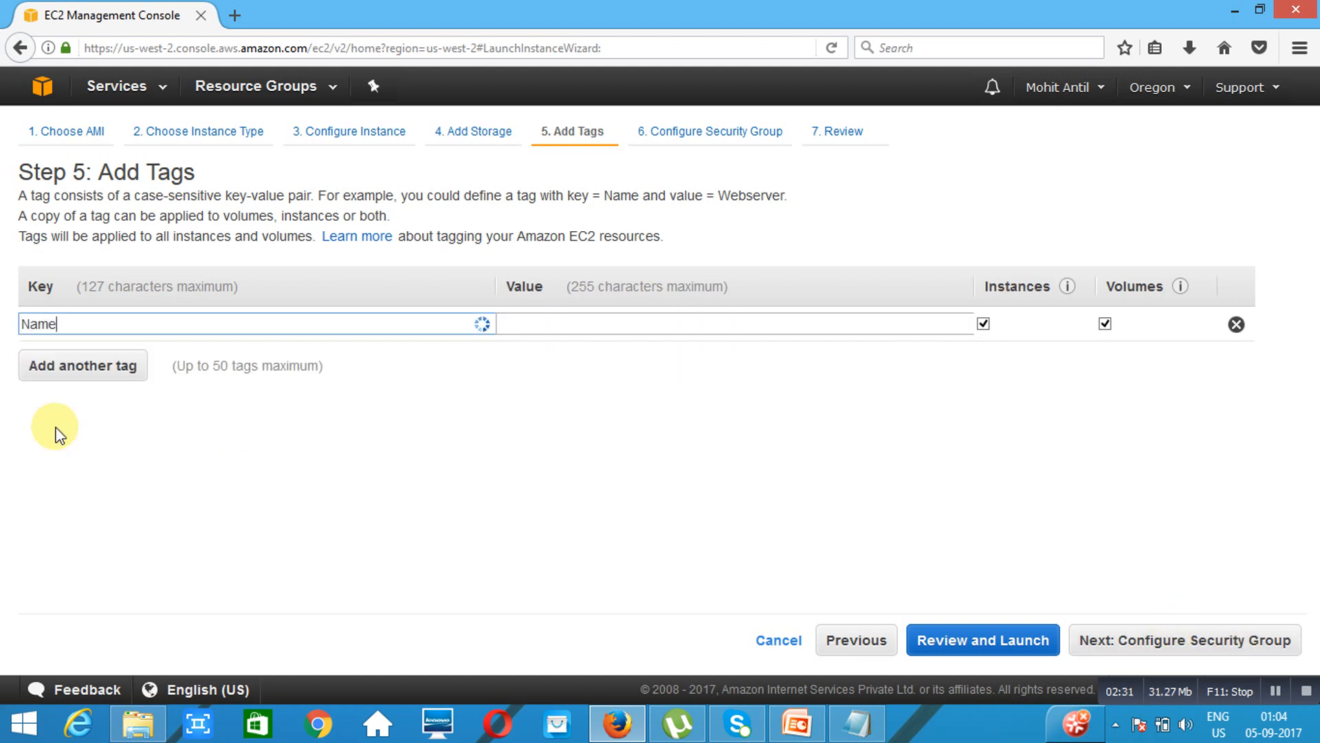
key(Tab)
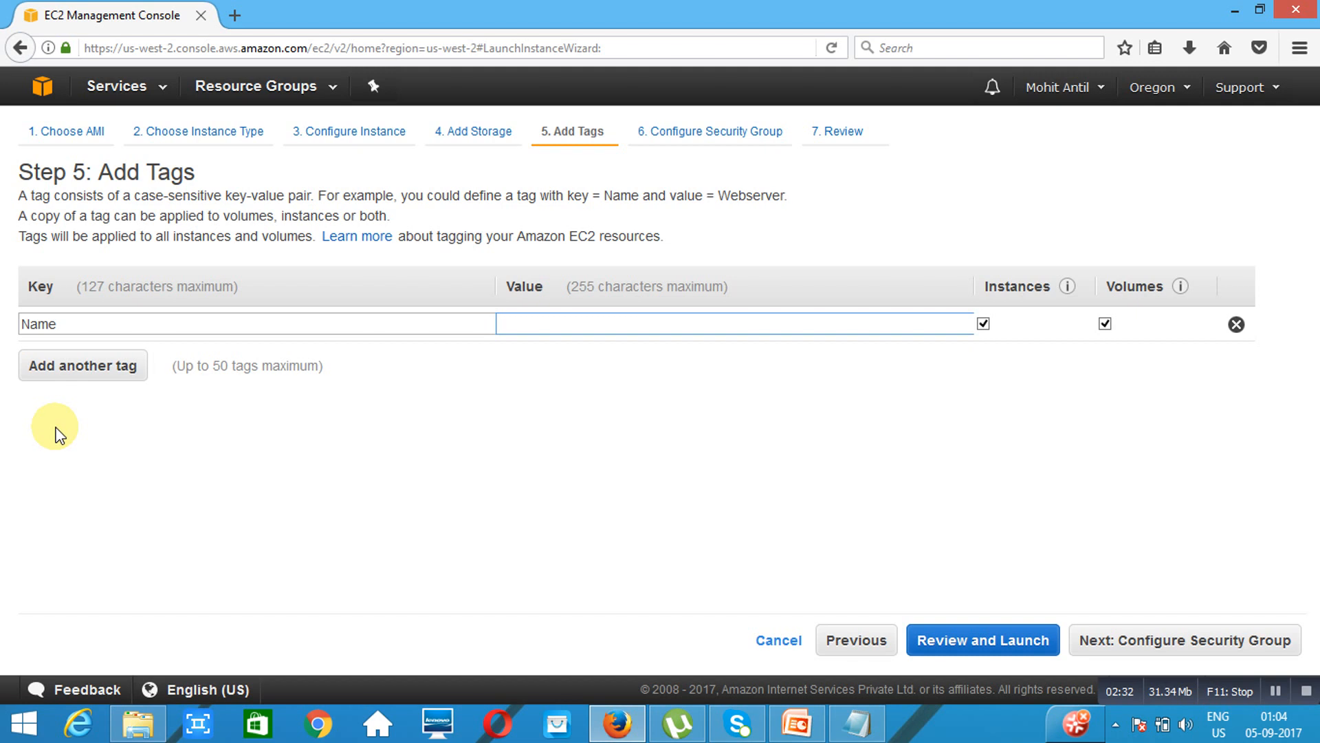
text(Web Server)
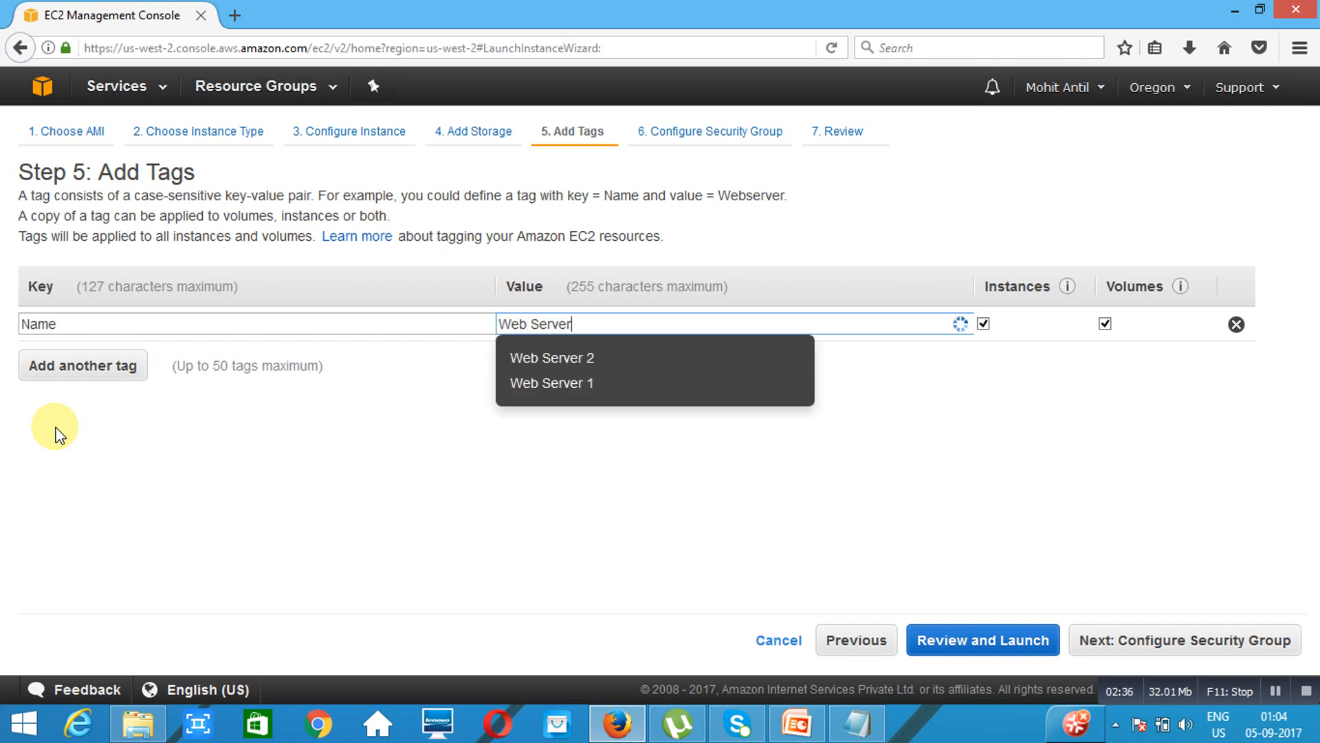
text(1)
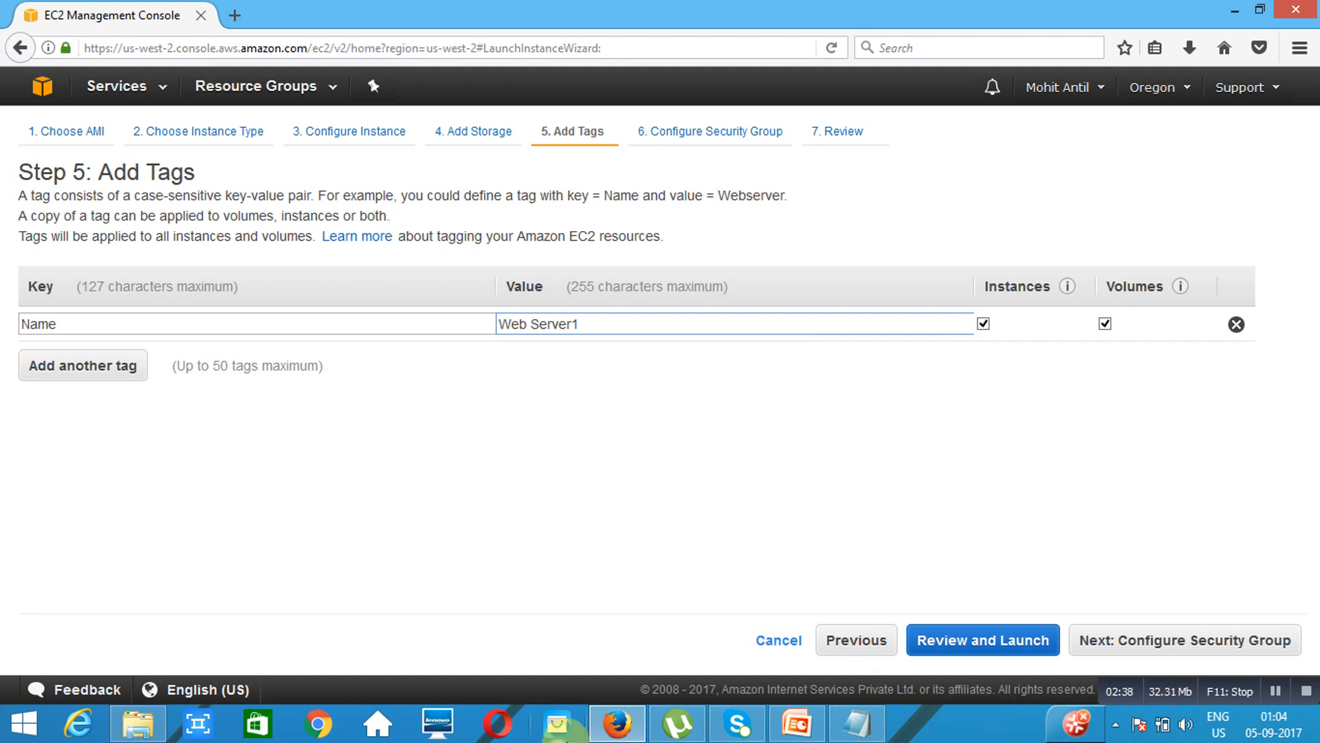
Proceed to the security group settings and add an HTTP rule on port 80 to the new security group
click(1170, 646)
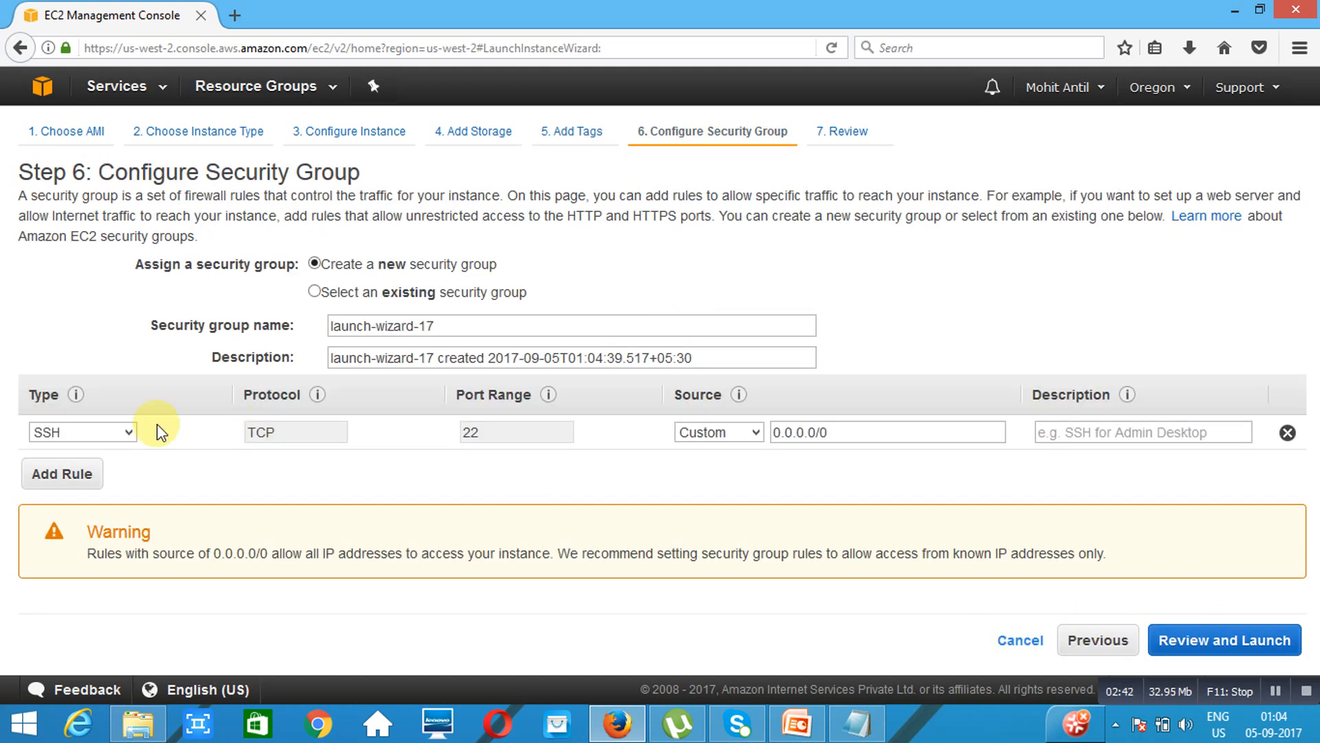
click(61, 475)
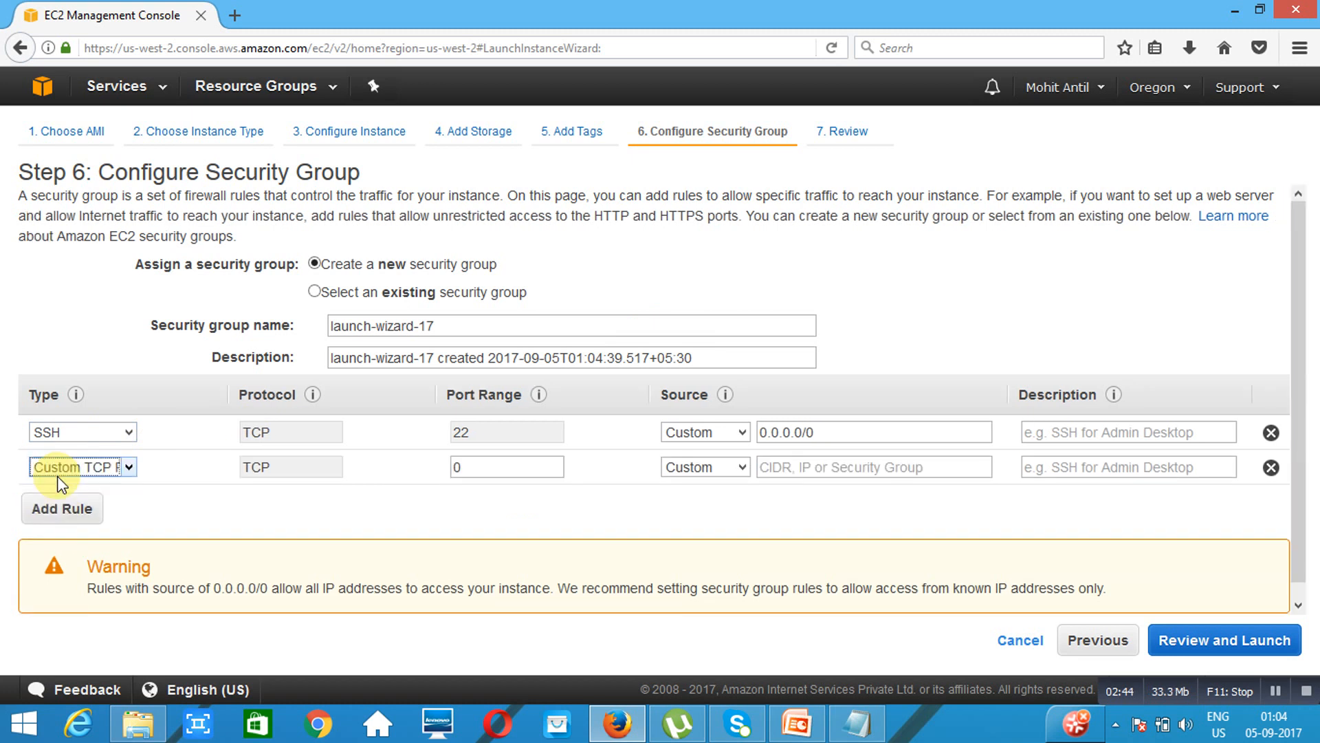
click(130, 468)
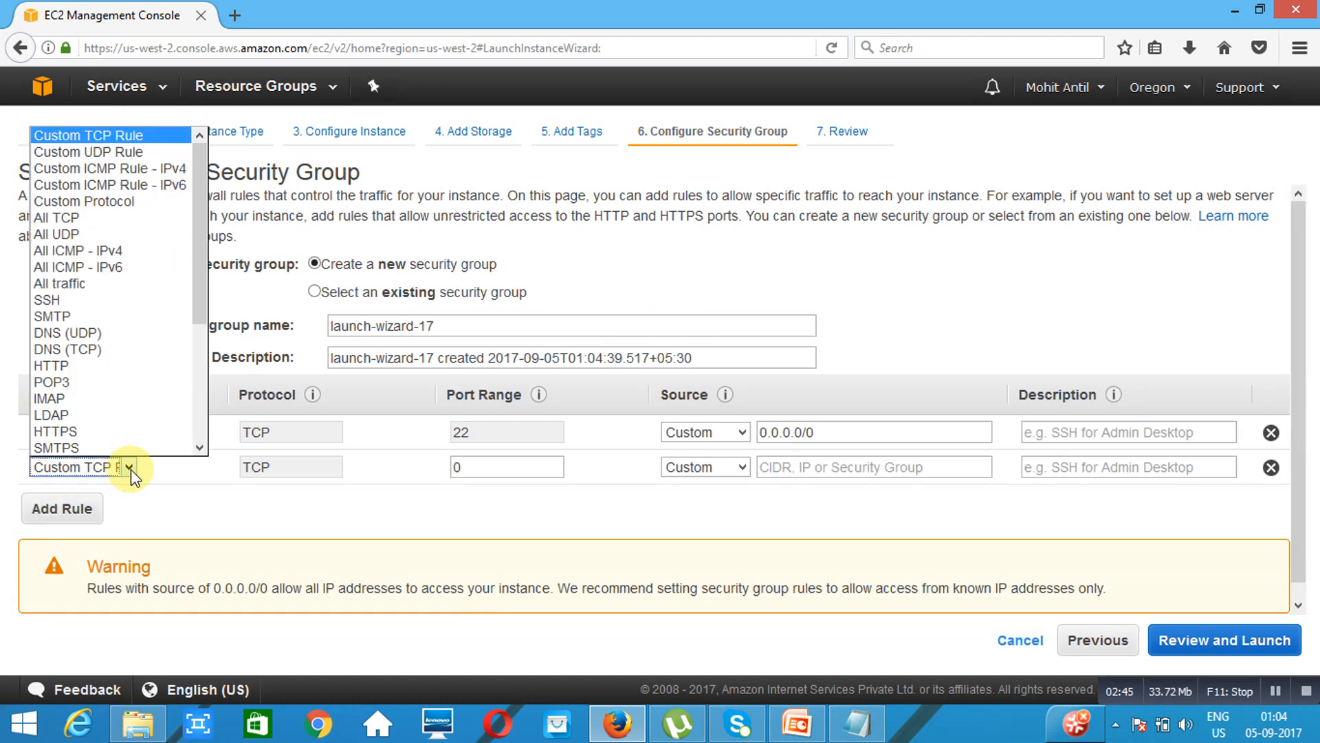
key(h)
key(Return)
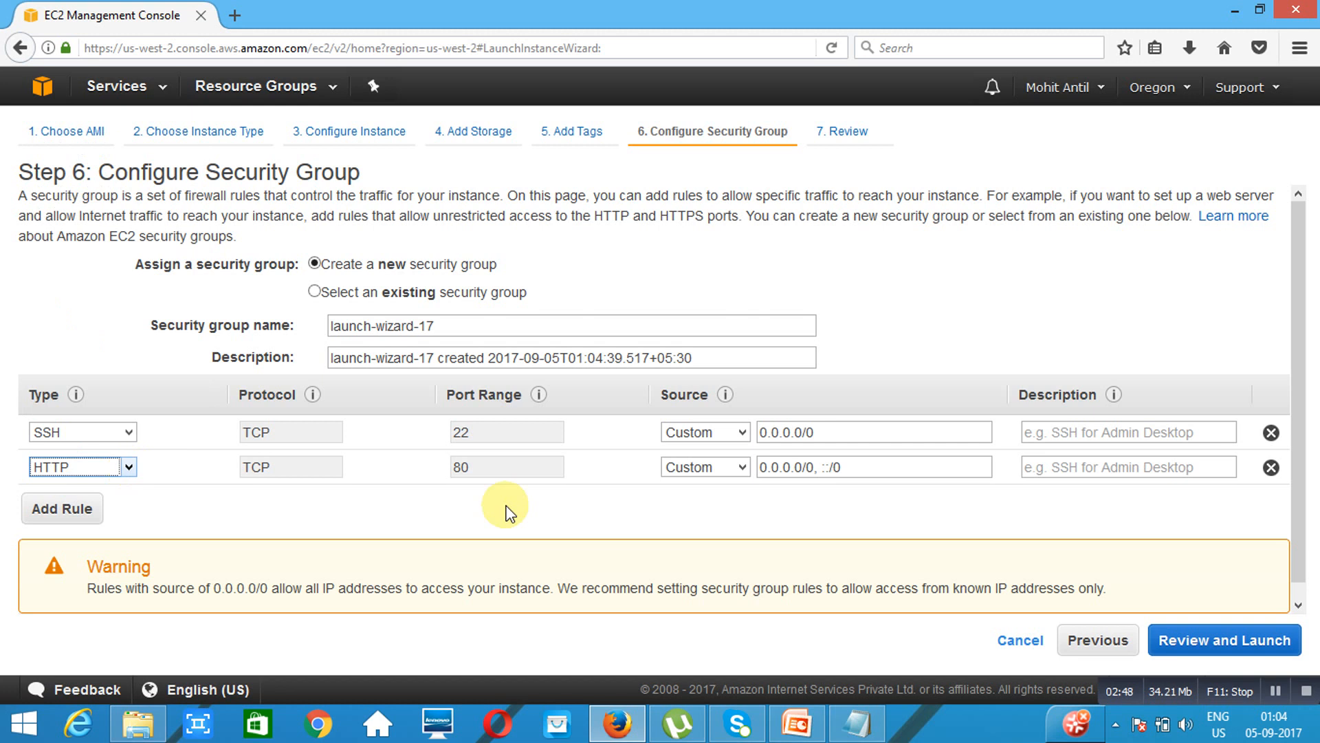
Review and launch the instance with the existing 1stSept key pair, acknowledging key access, and return to the instances list
click(1206, 645)
click(1253, 639)
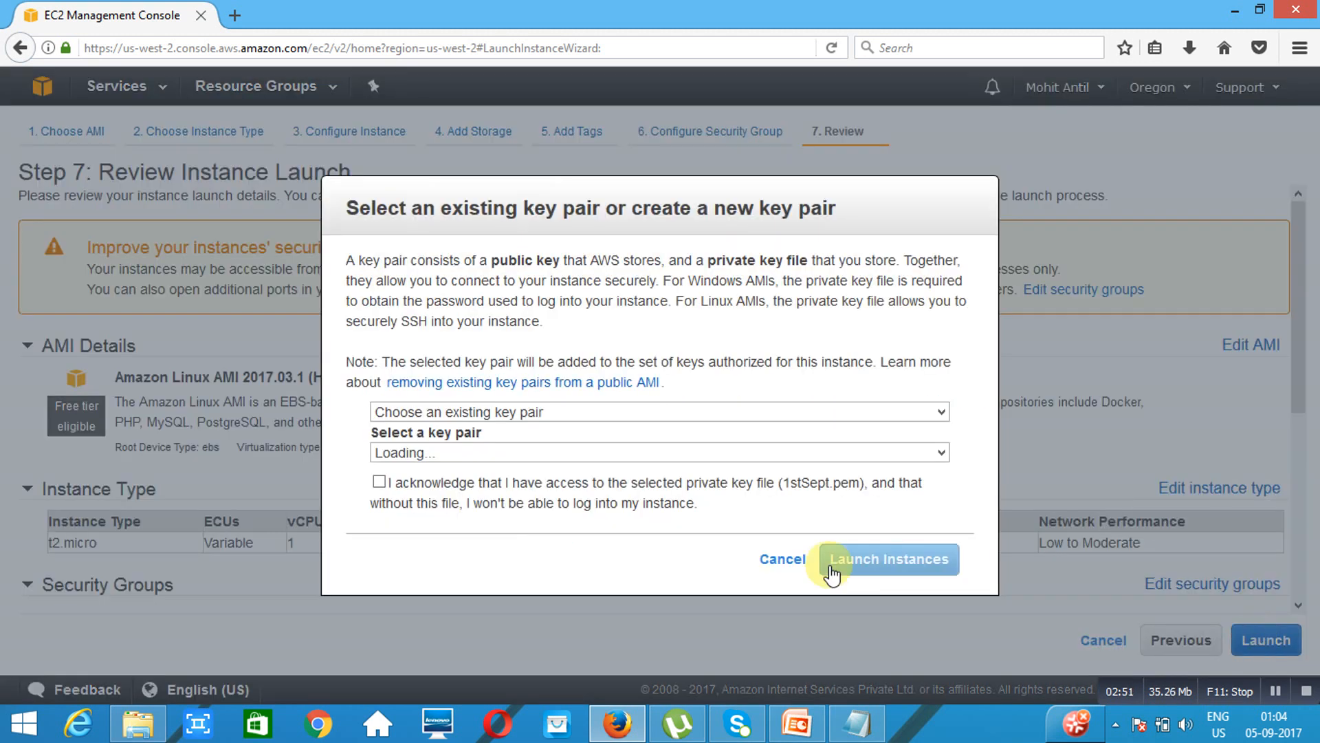
click(379, 481)
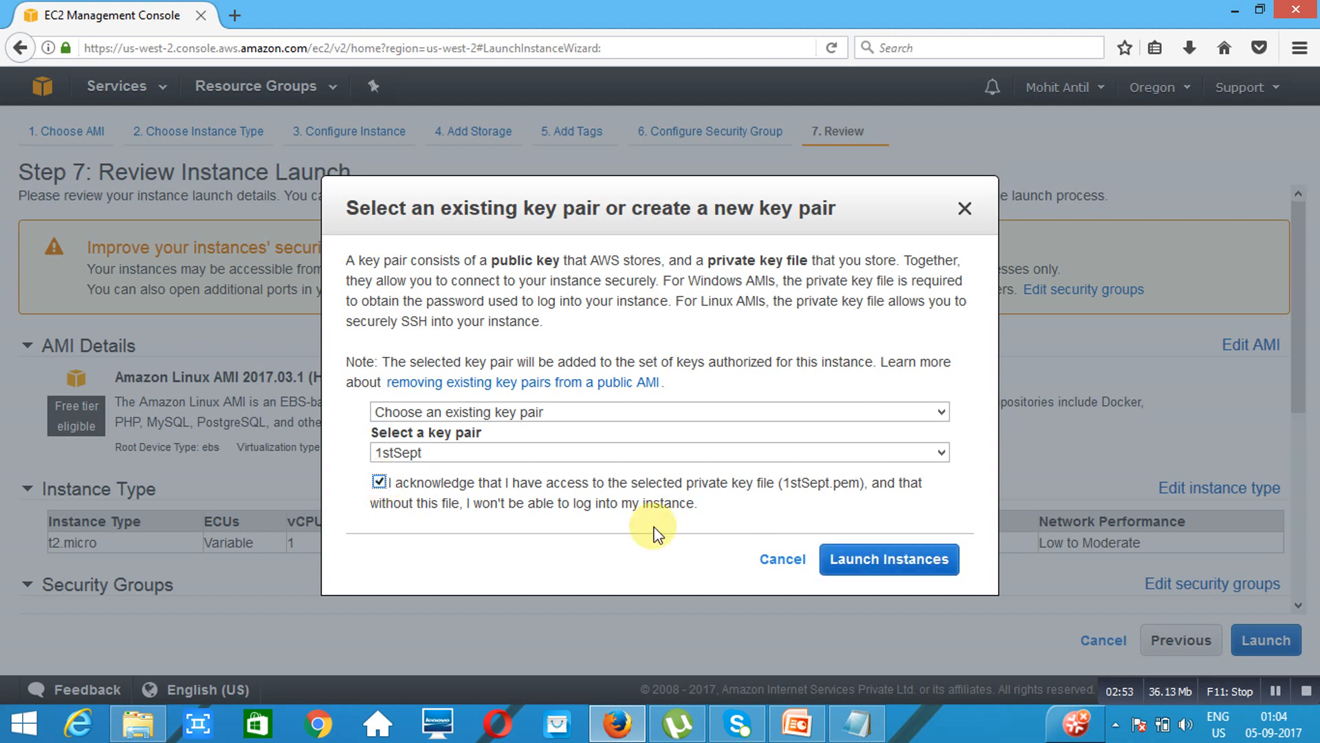
click(873, 560)
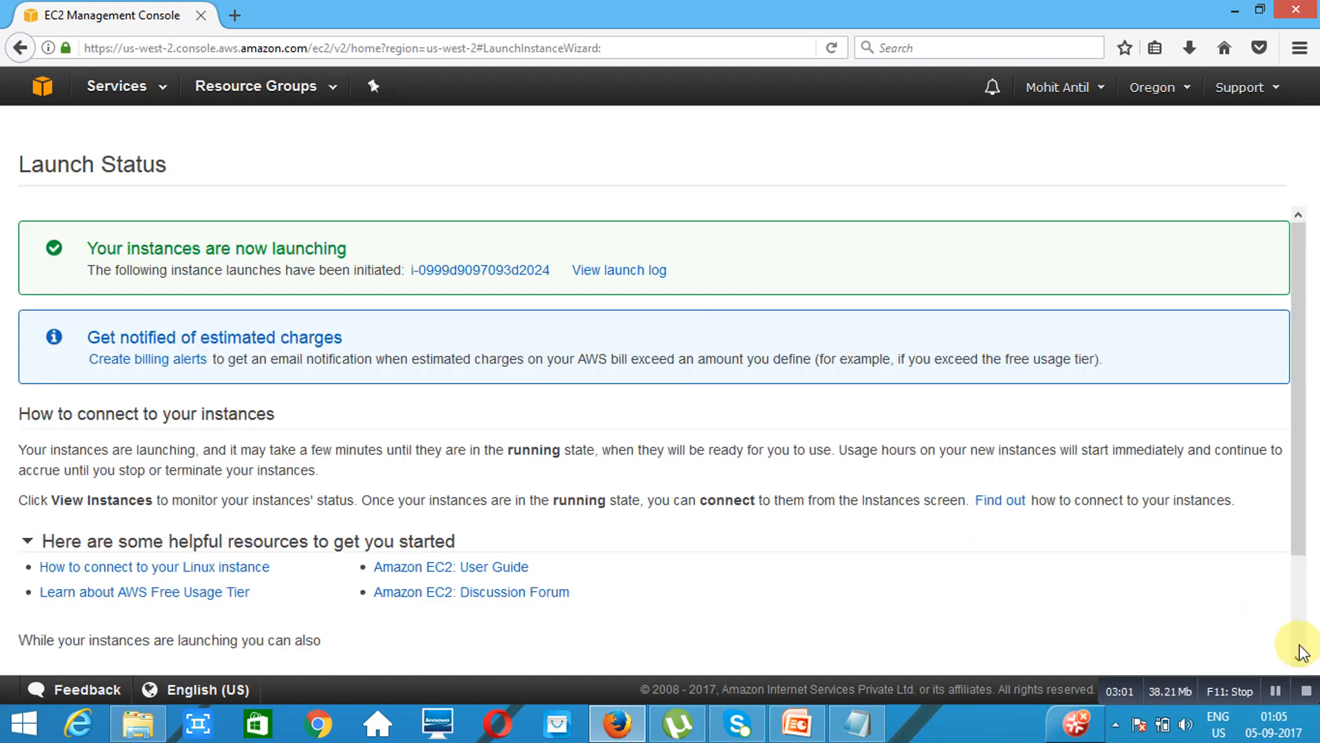
scroll(1292, 649, down, 3)
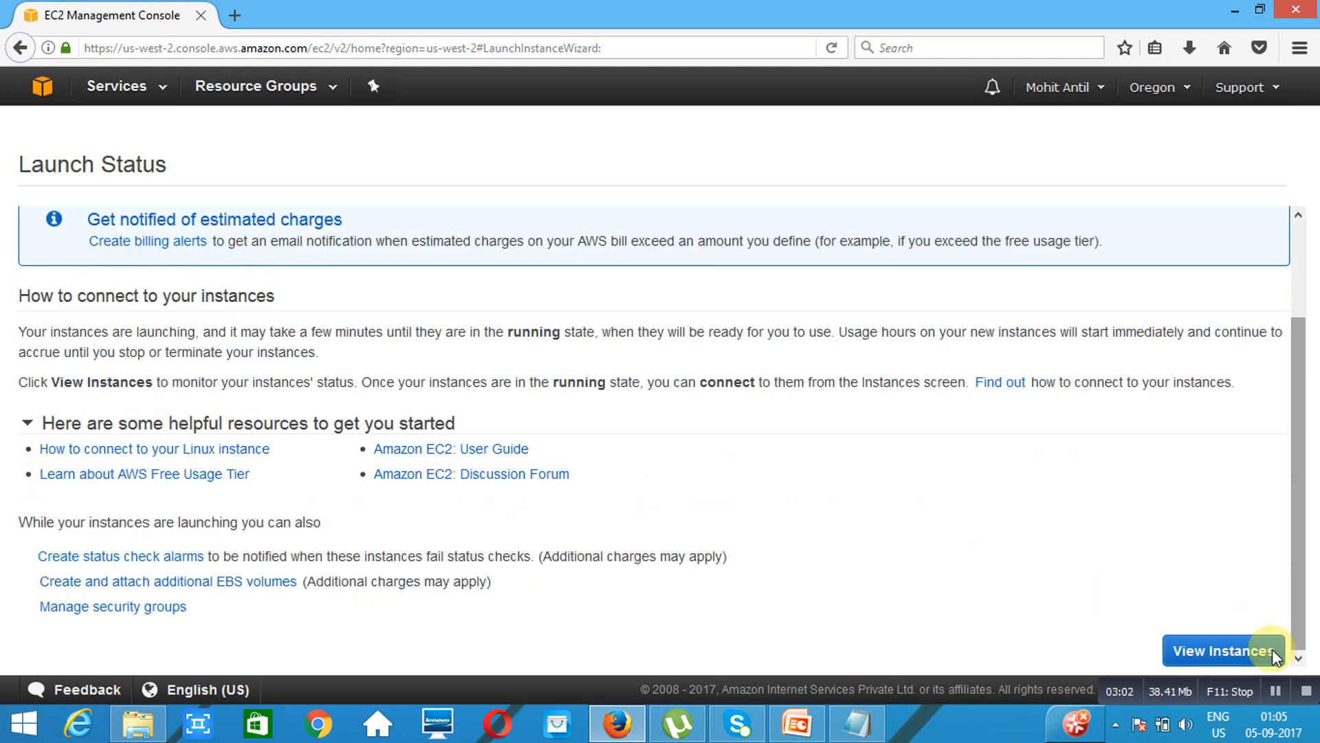
click(1205, 658)
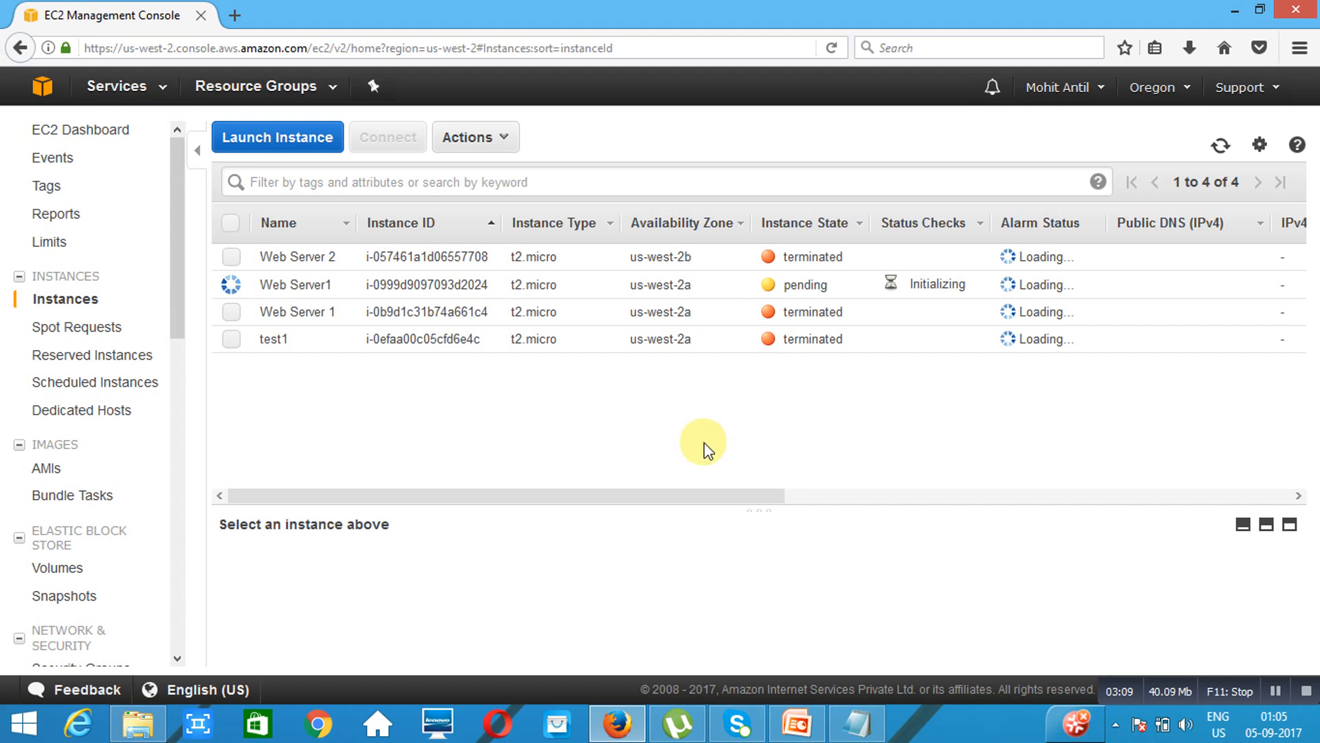
Start launching another t2.micro instance from Amazon Linux AMI 2017.03.1 (HVM) and proceed to the instance details
click(275, 146)
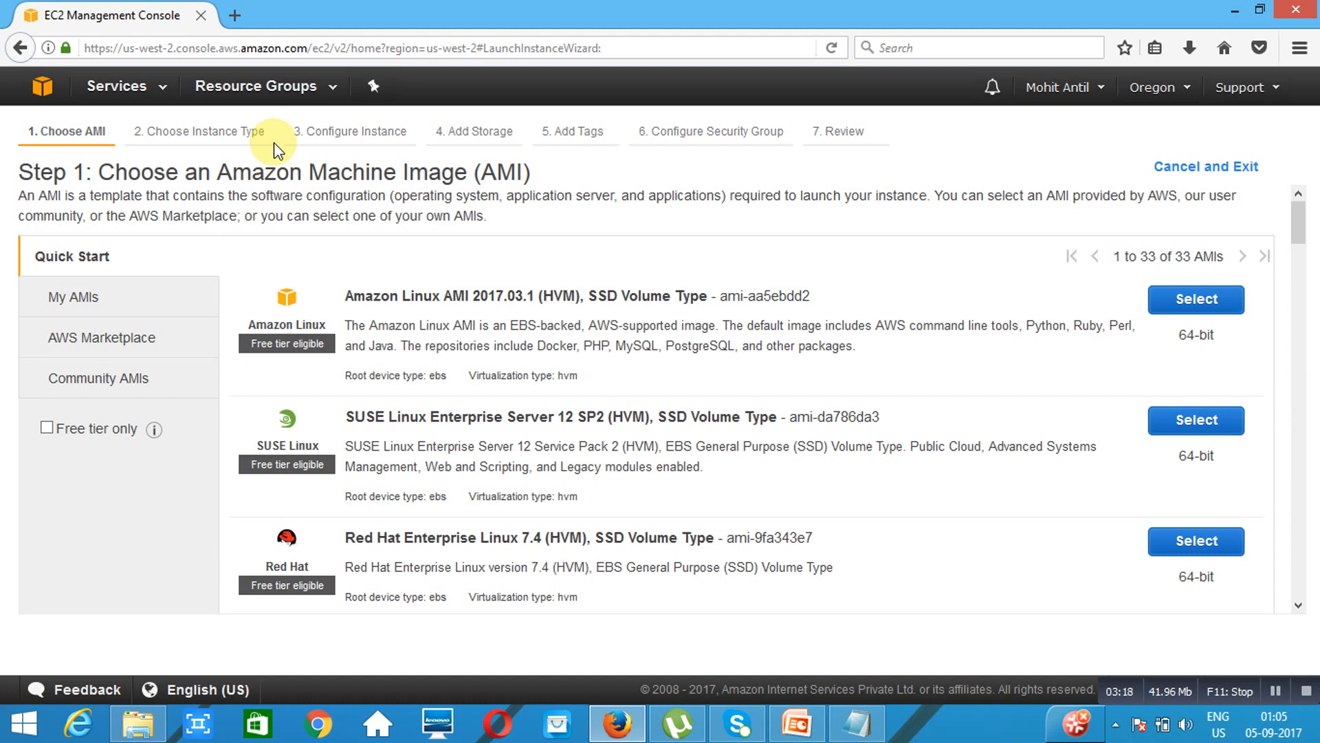
click(1200, 303)
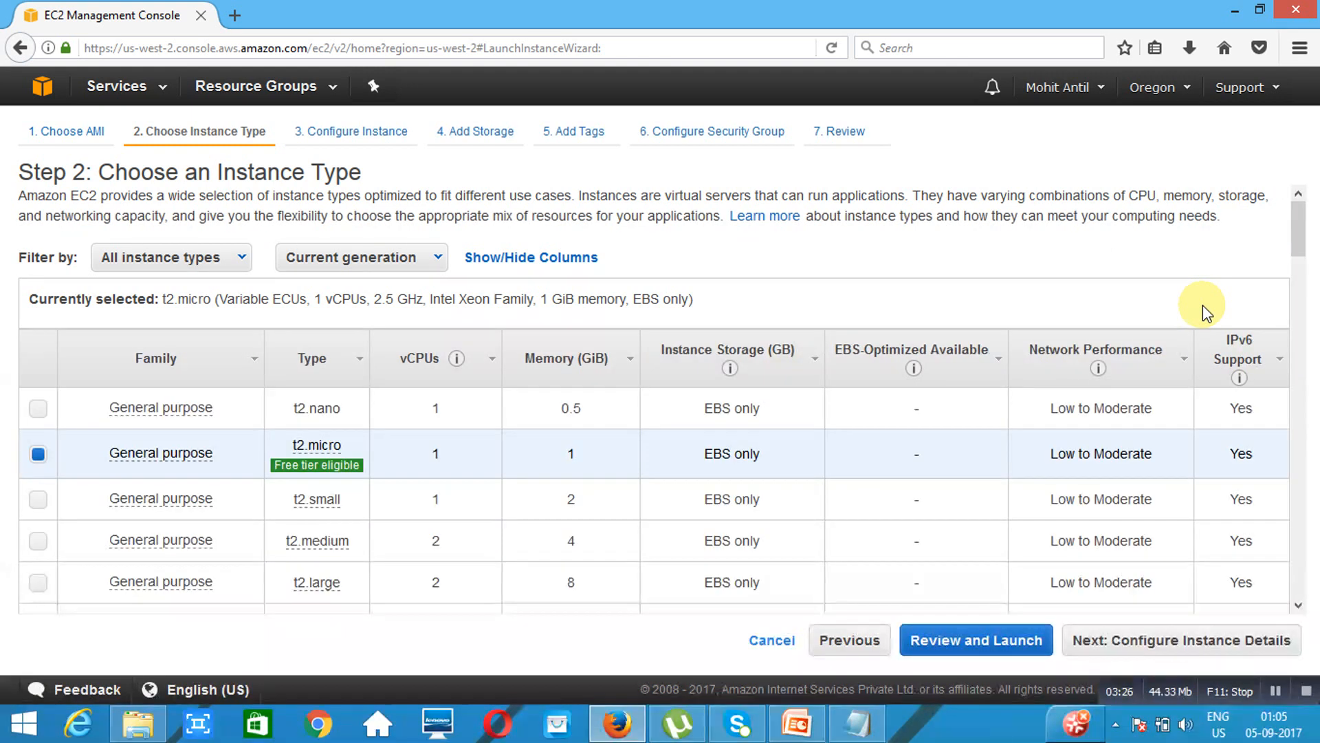
click(1182, 641)
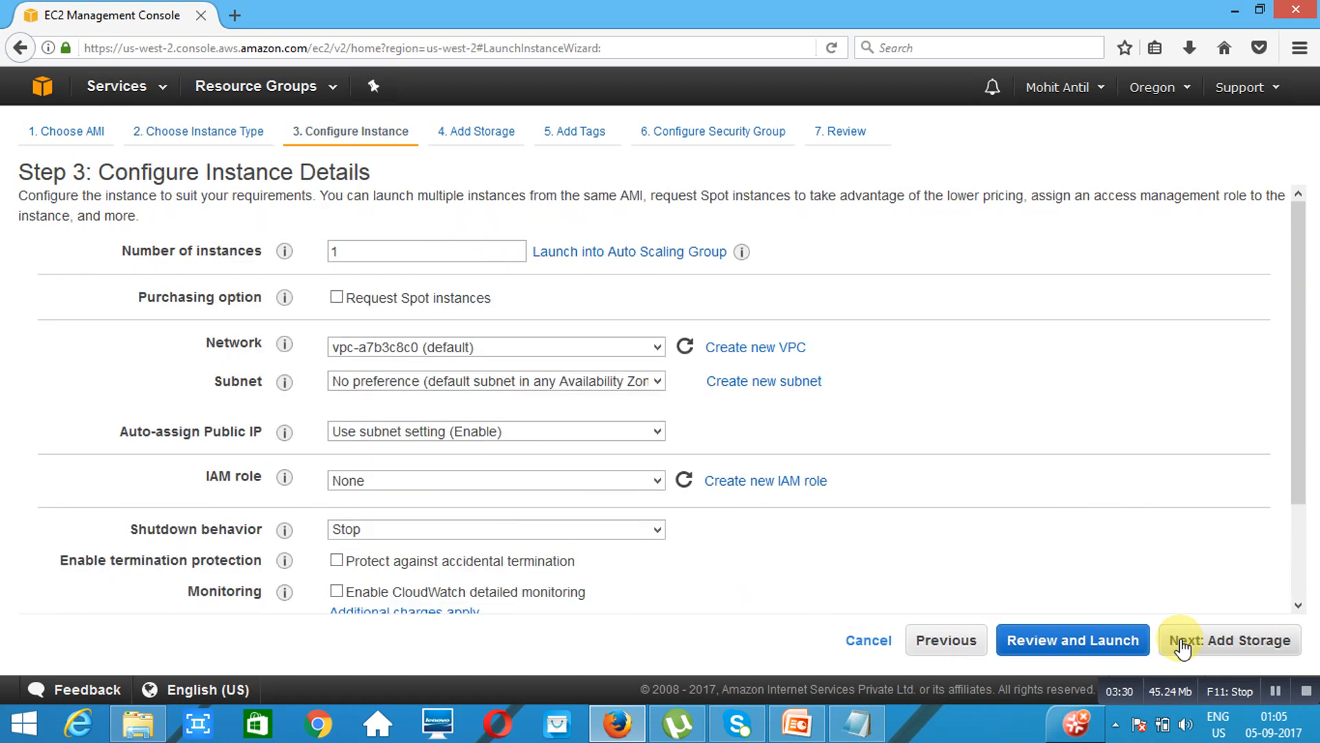
Paste the bootstrap script as text user data in the advanced details and change its heading to "Welcome to Intaglio AWS Class 2"
scroll(1301, 597, down, 3)
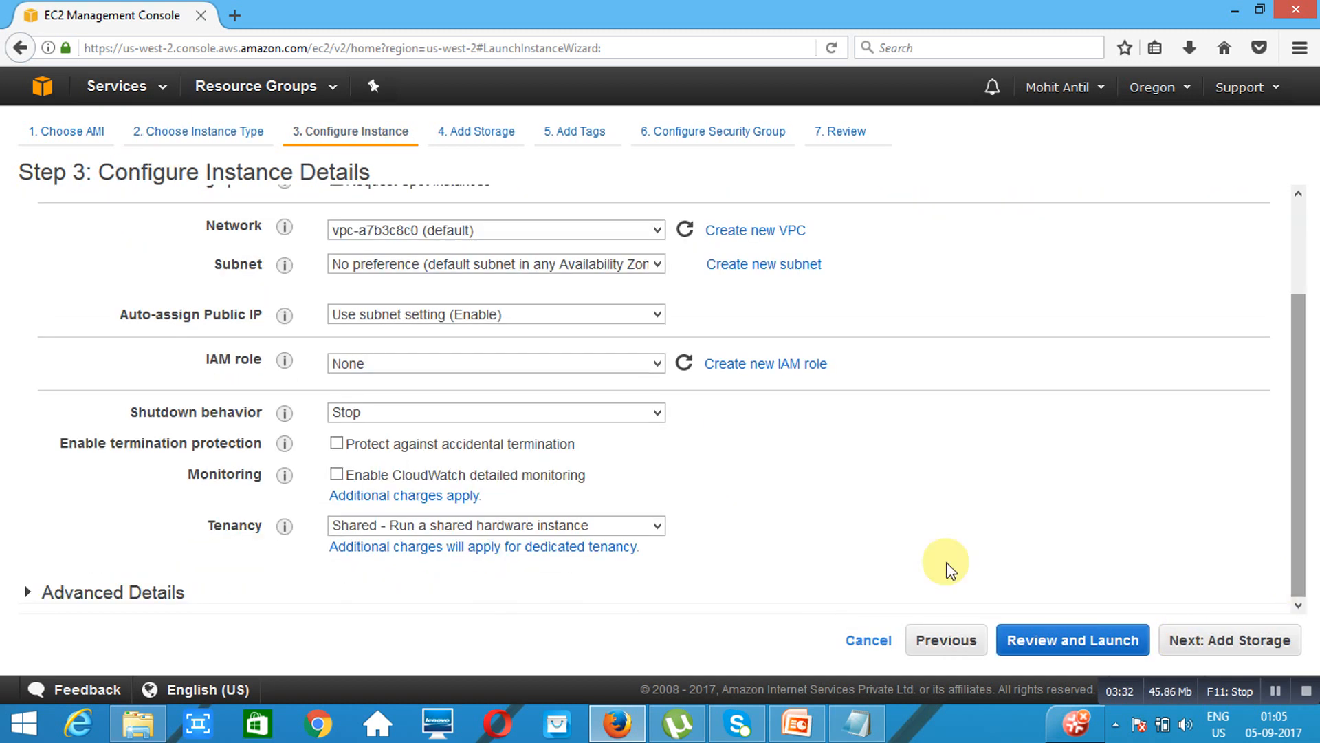
click(33, 593)
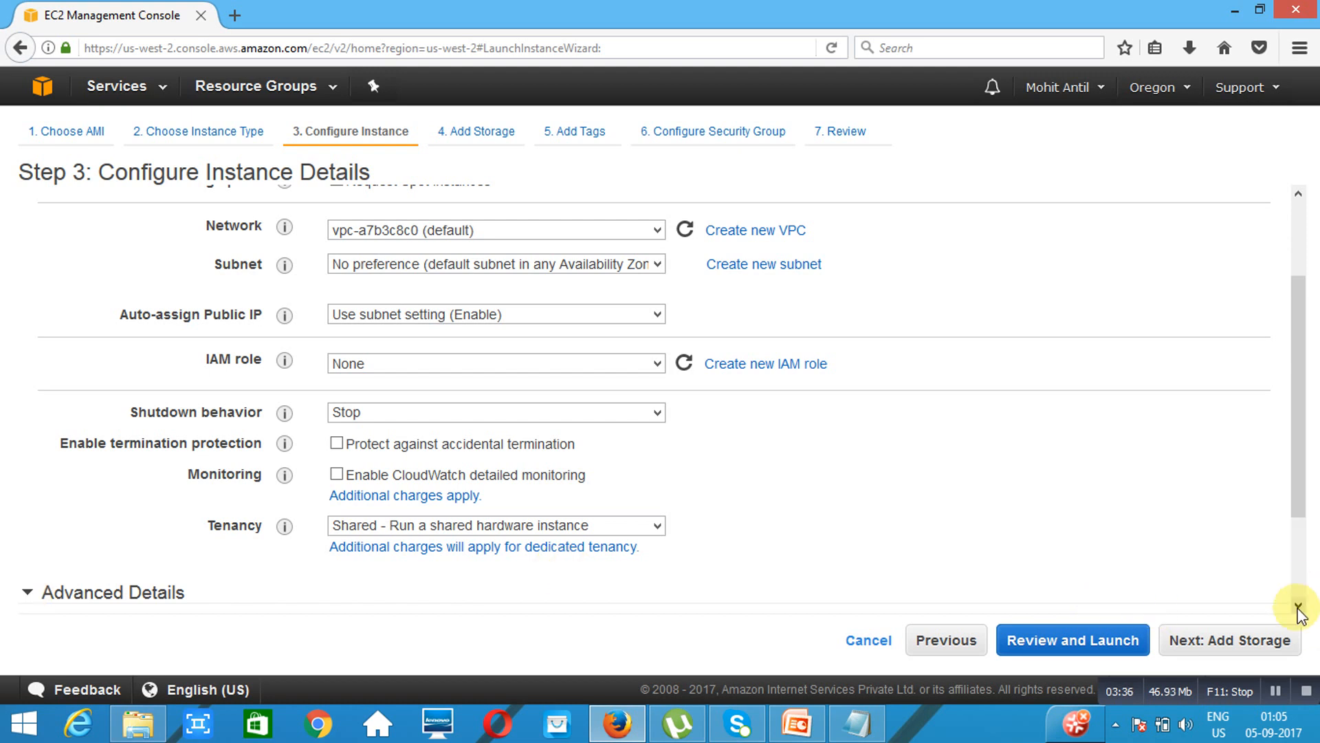
scroll(1299, 597, down, 3)
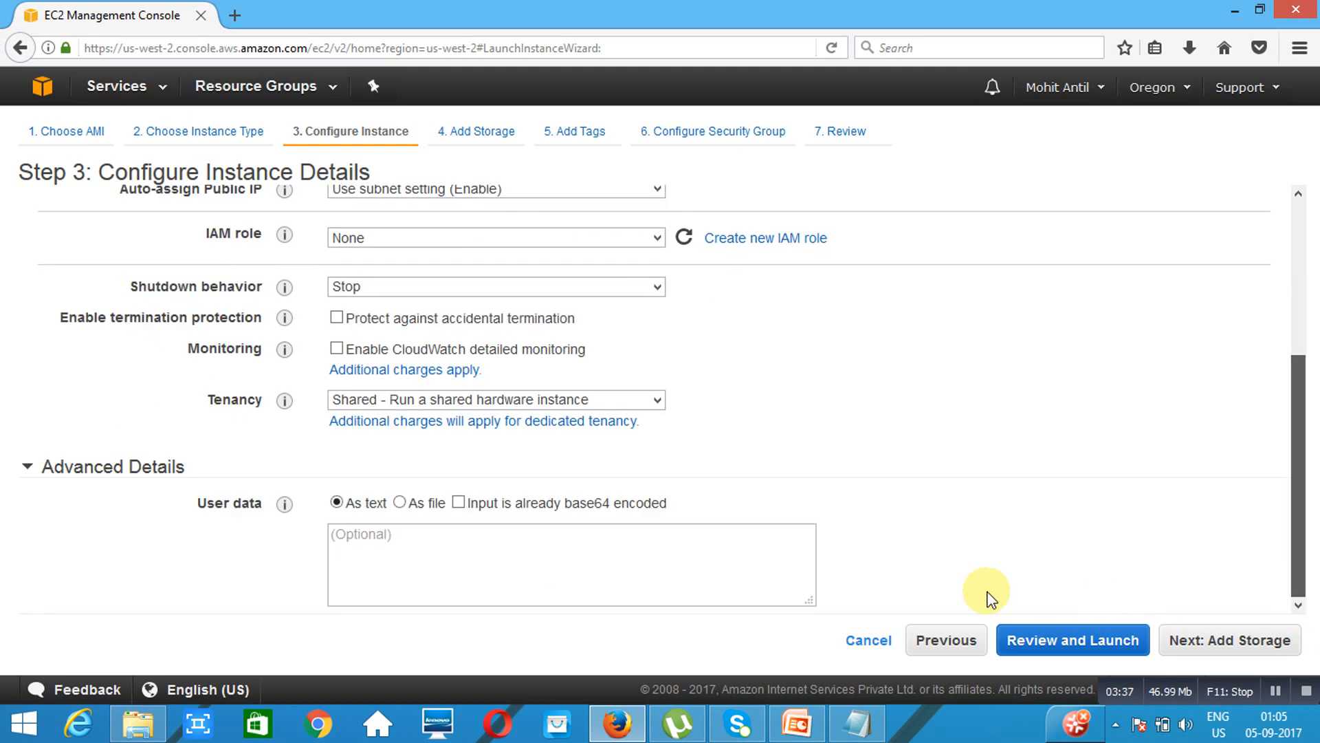
click(688, 545)
key(ctrl+v)
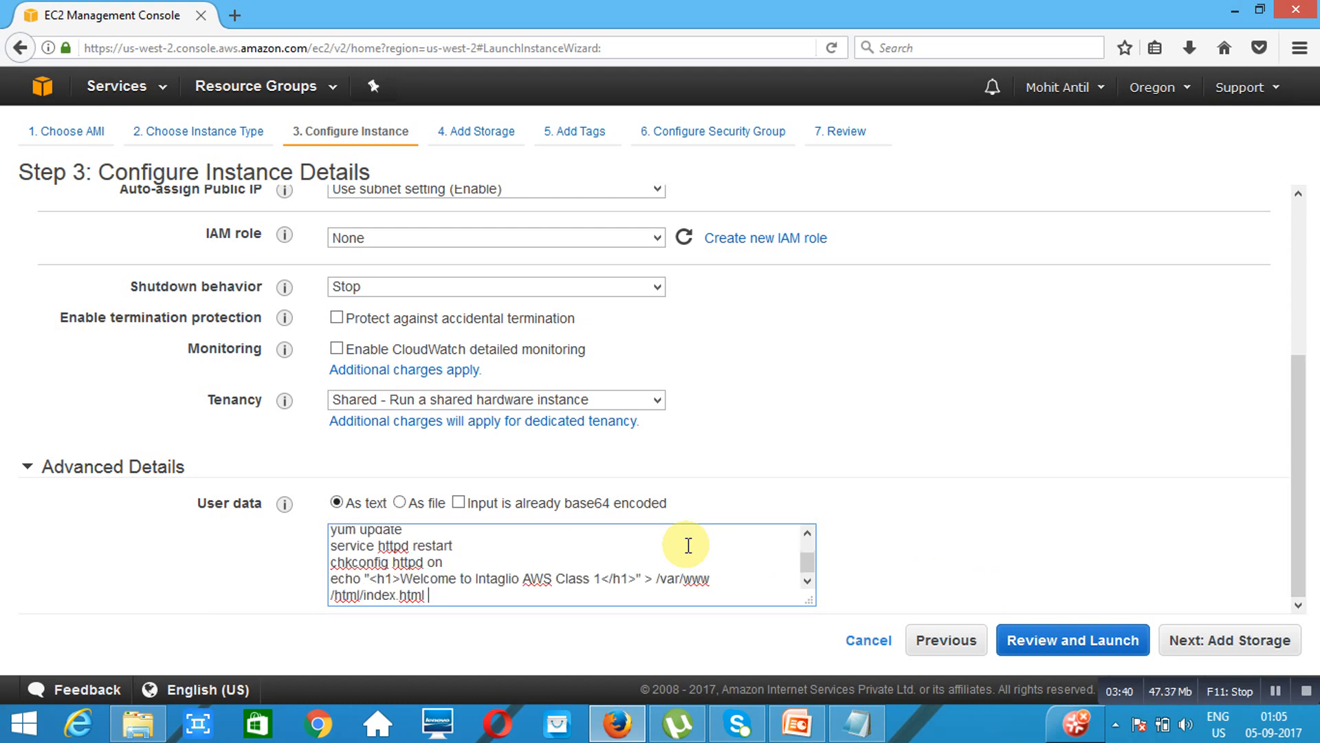
click(603, 577)
key(BackSpace)
text(2)
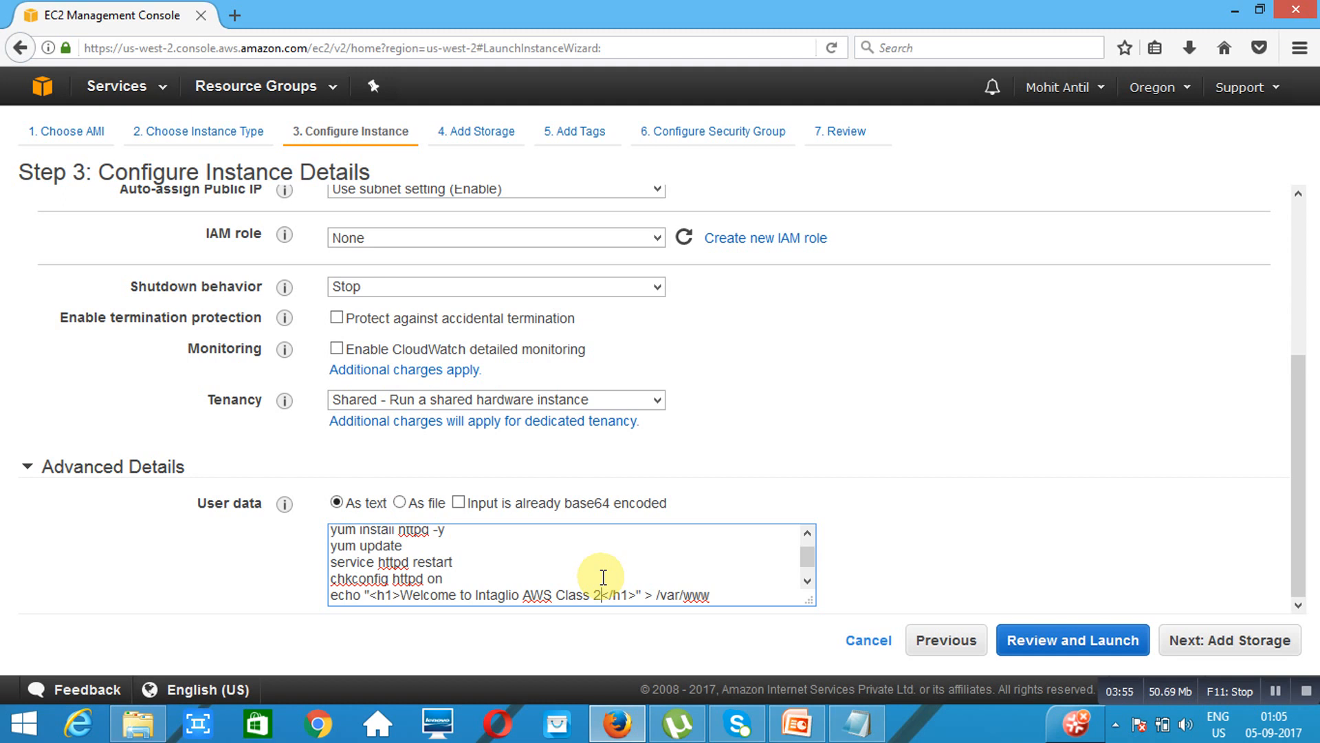
Accept the default root storage and tag the second instance with key Name and value "Web Server 2"
click(1242, 653)
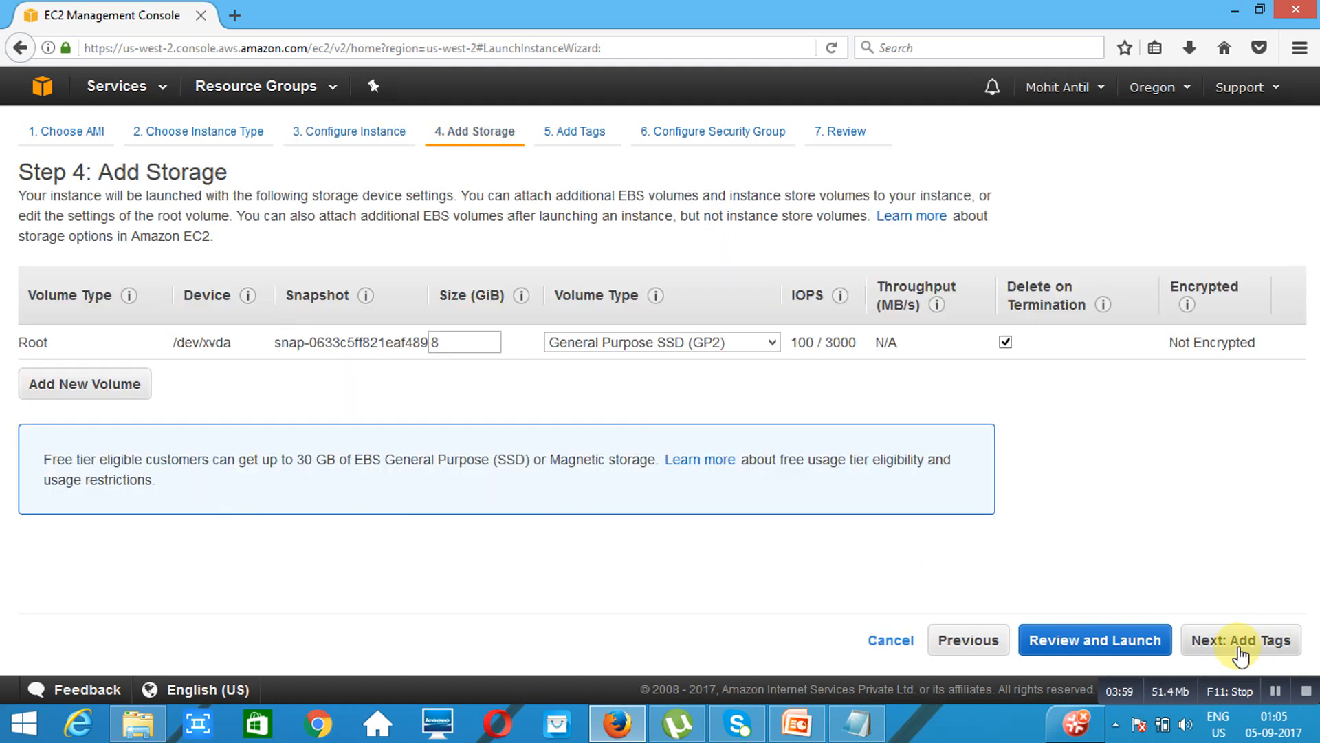
click(1241, 653)
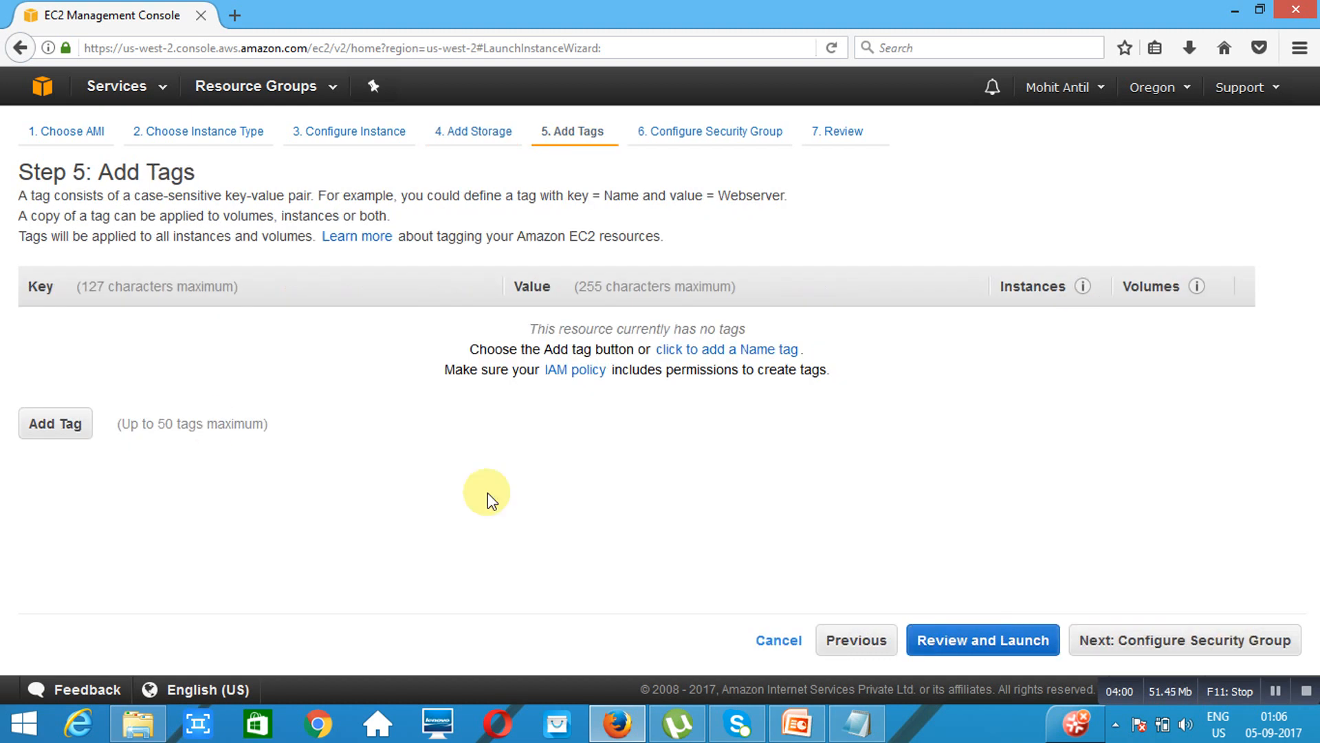
click(55, 424)
text(N)
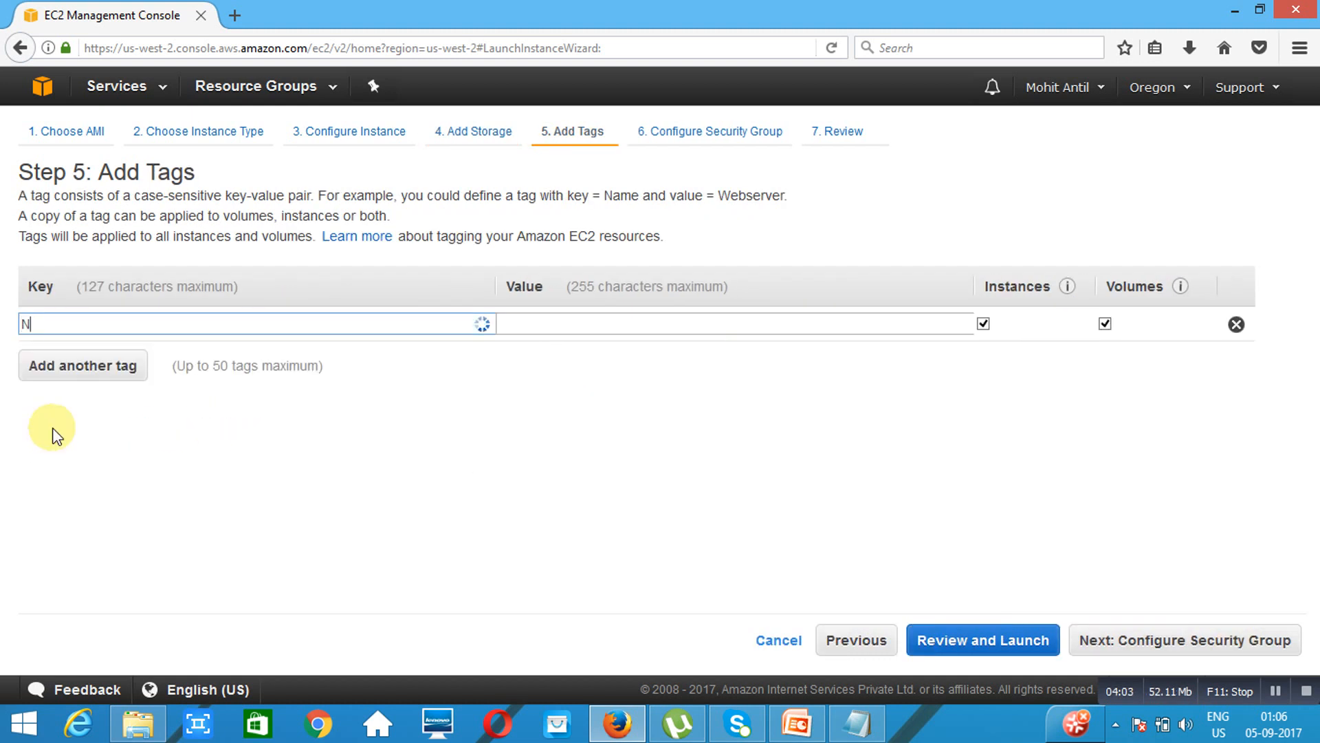
text(ameW)
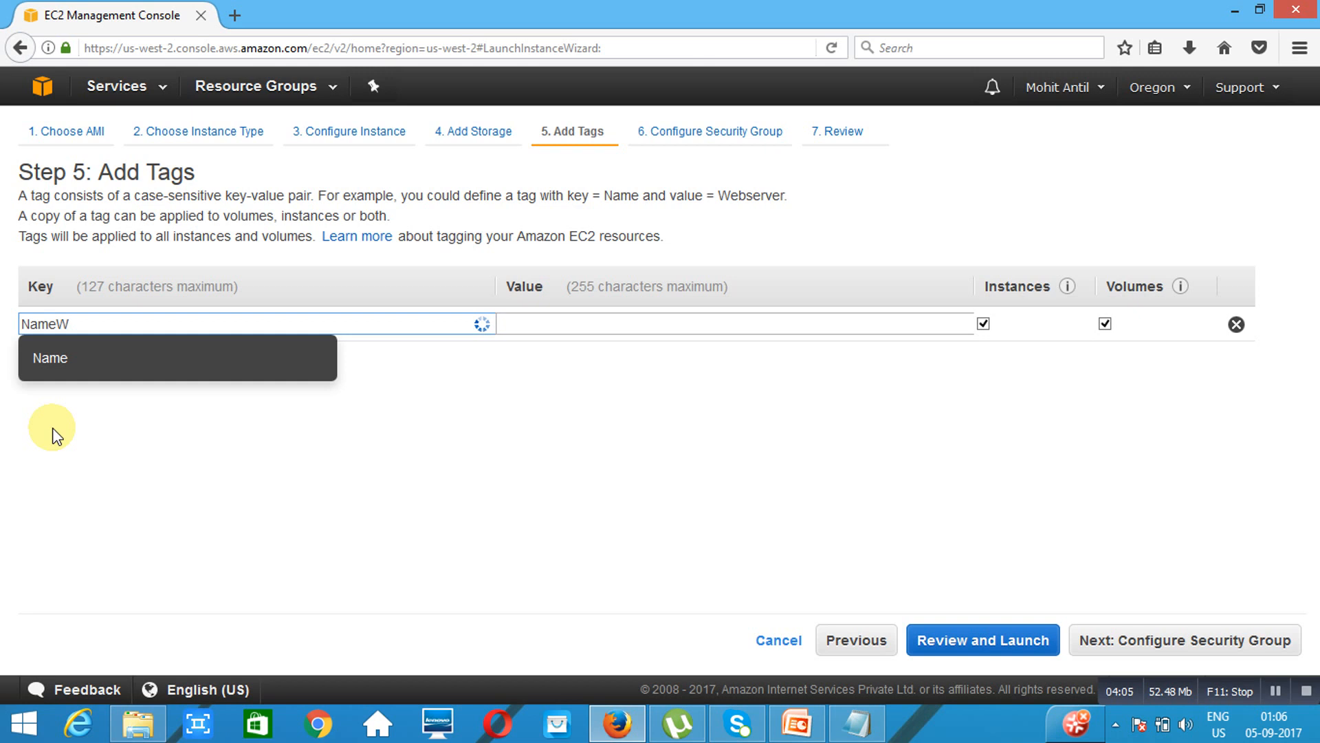
key(BackSpace)
click(548, 327)
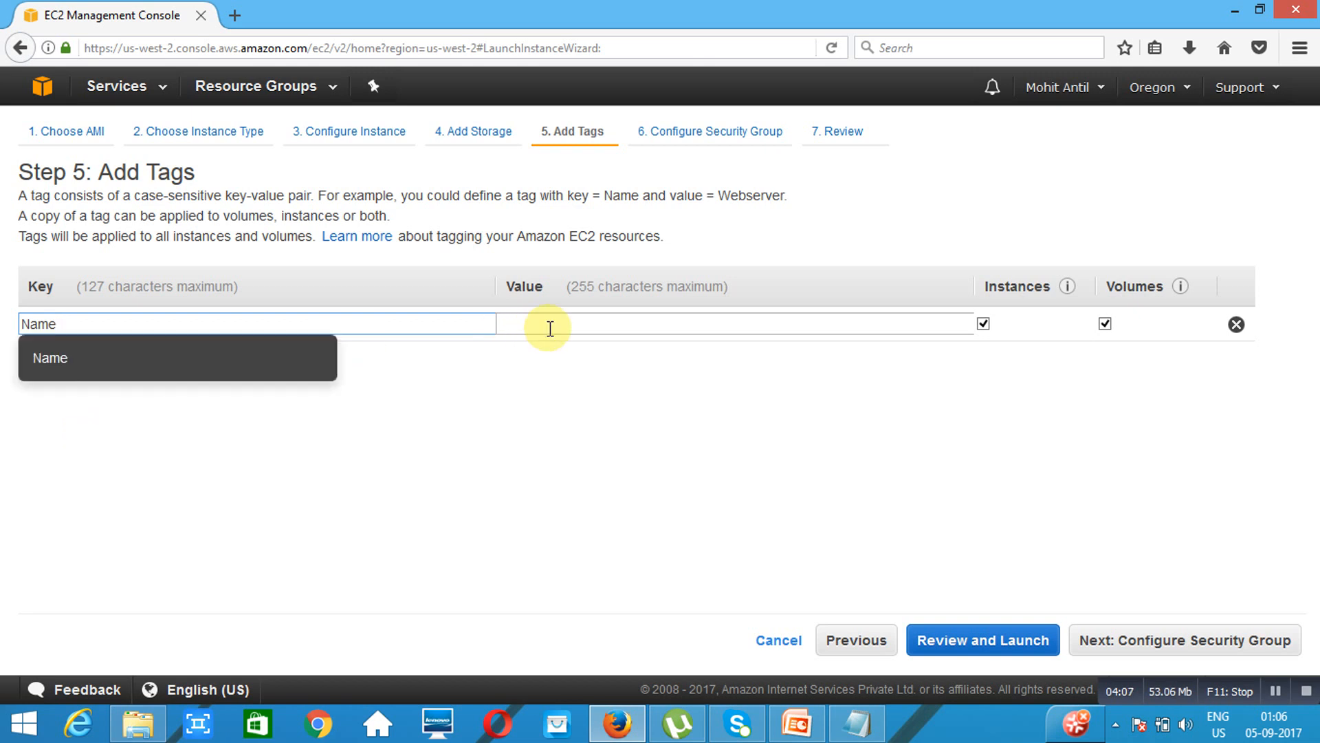
text(Web Server 2)
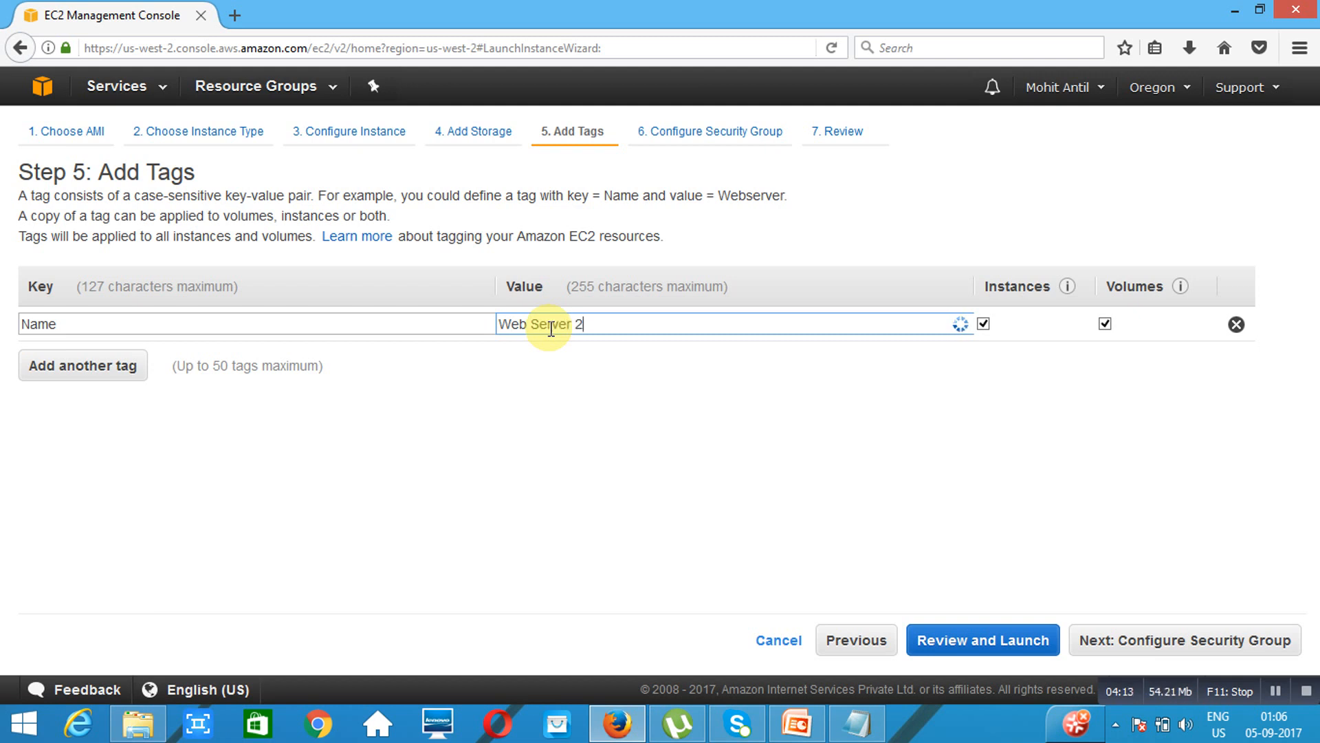
Add an HTTP rule on port 80 to the second instance's new security group
click(1208, 649)
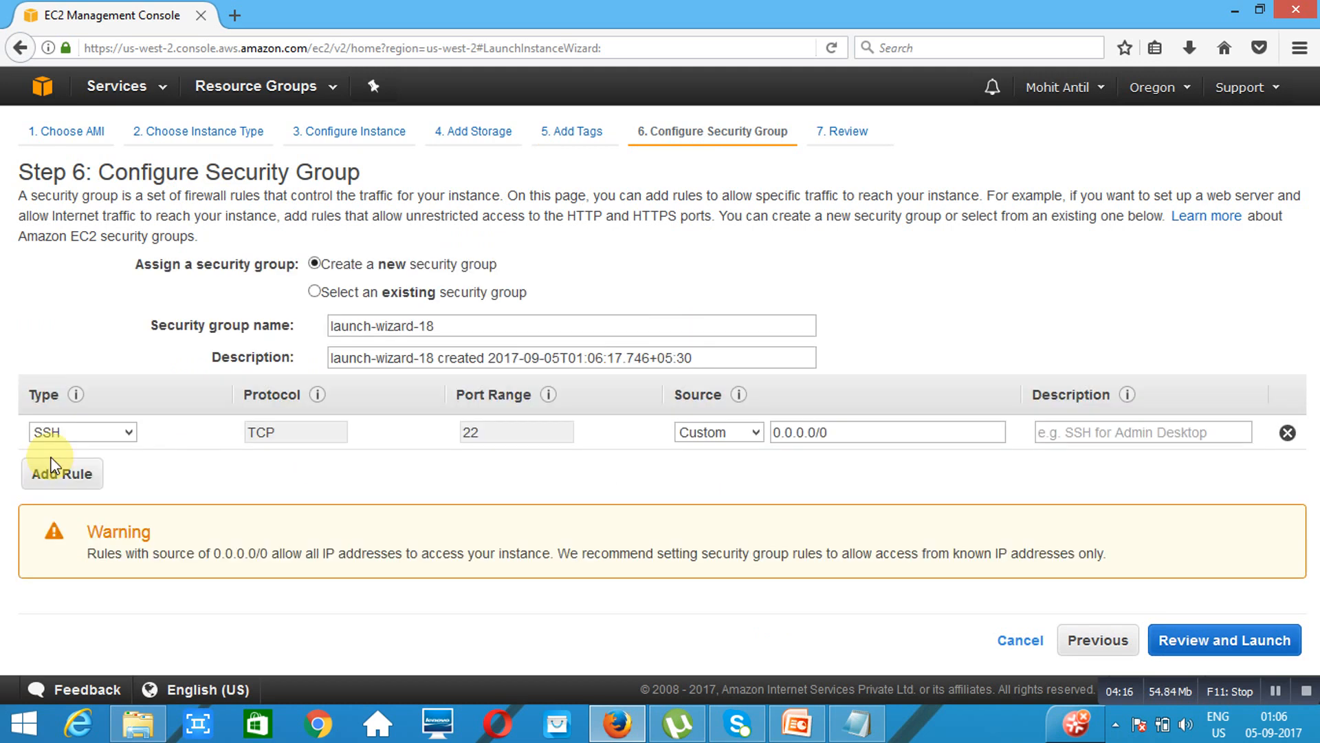
click(58, 477)
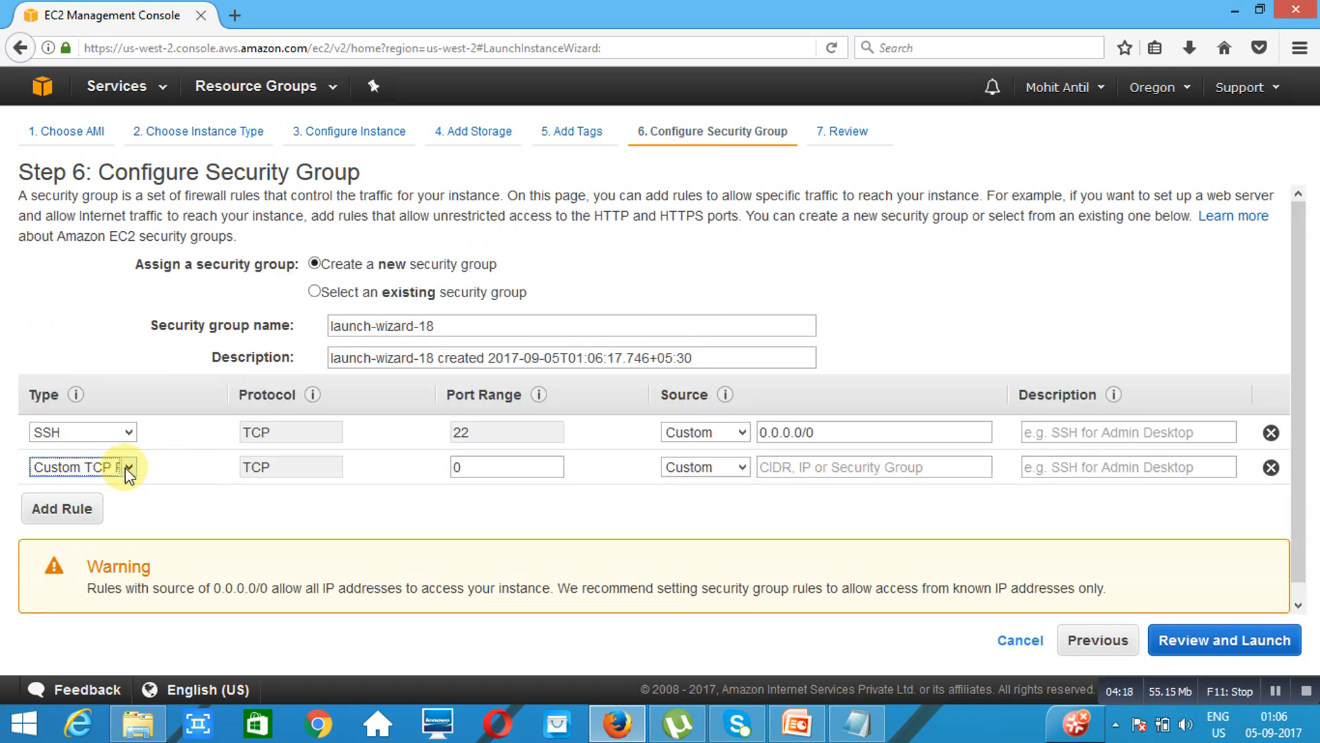
click(125, 468)
key(h)
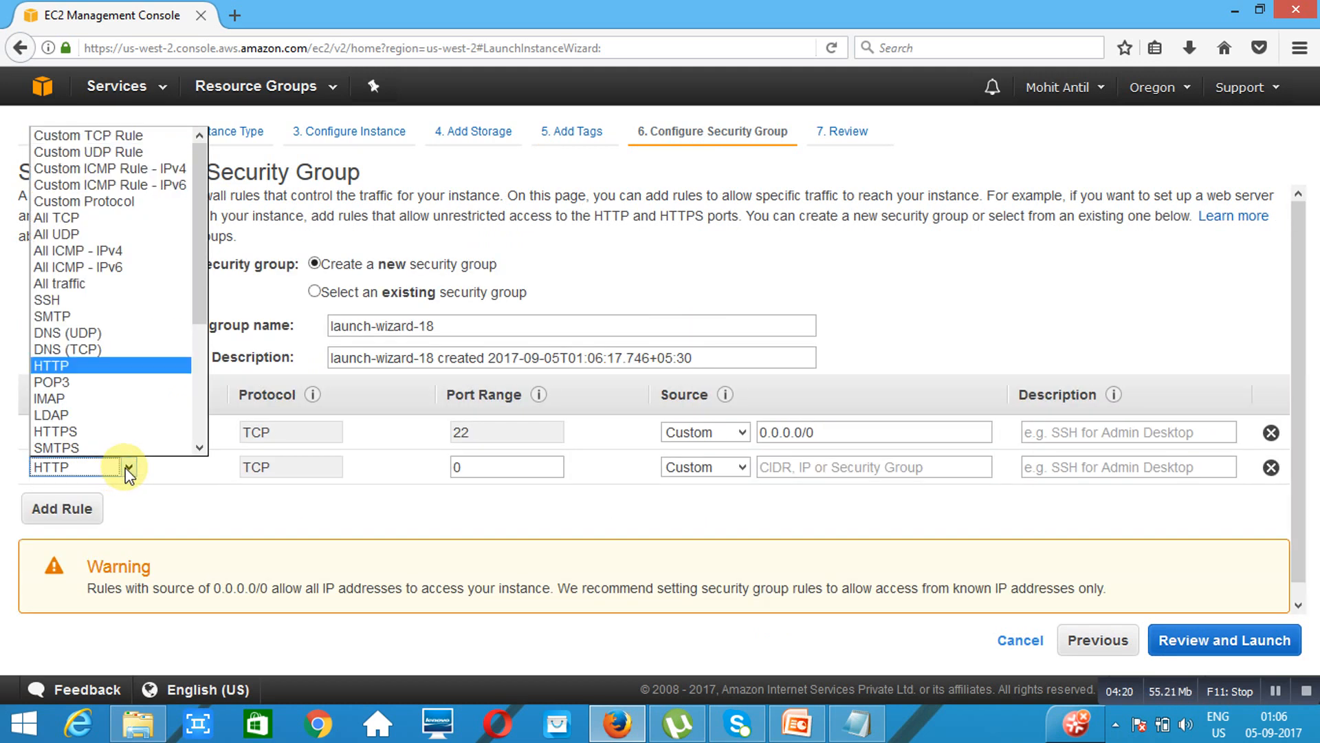
key(Return)
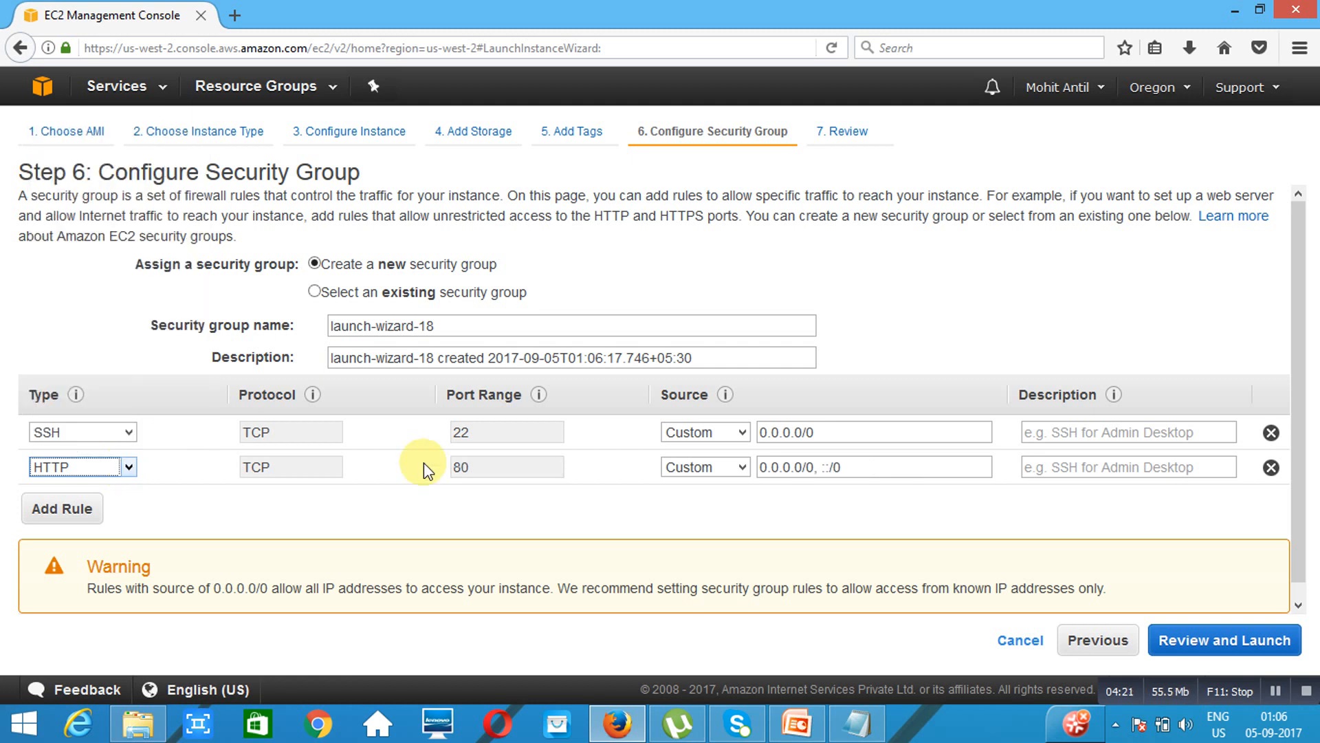
Launch the second instance with the existing key pair 1stSept, acknowledging access to its private key file, and return to the instances list
click(1227, 640)
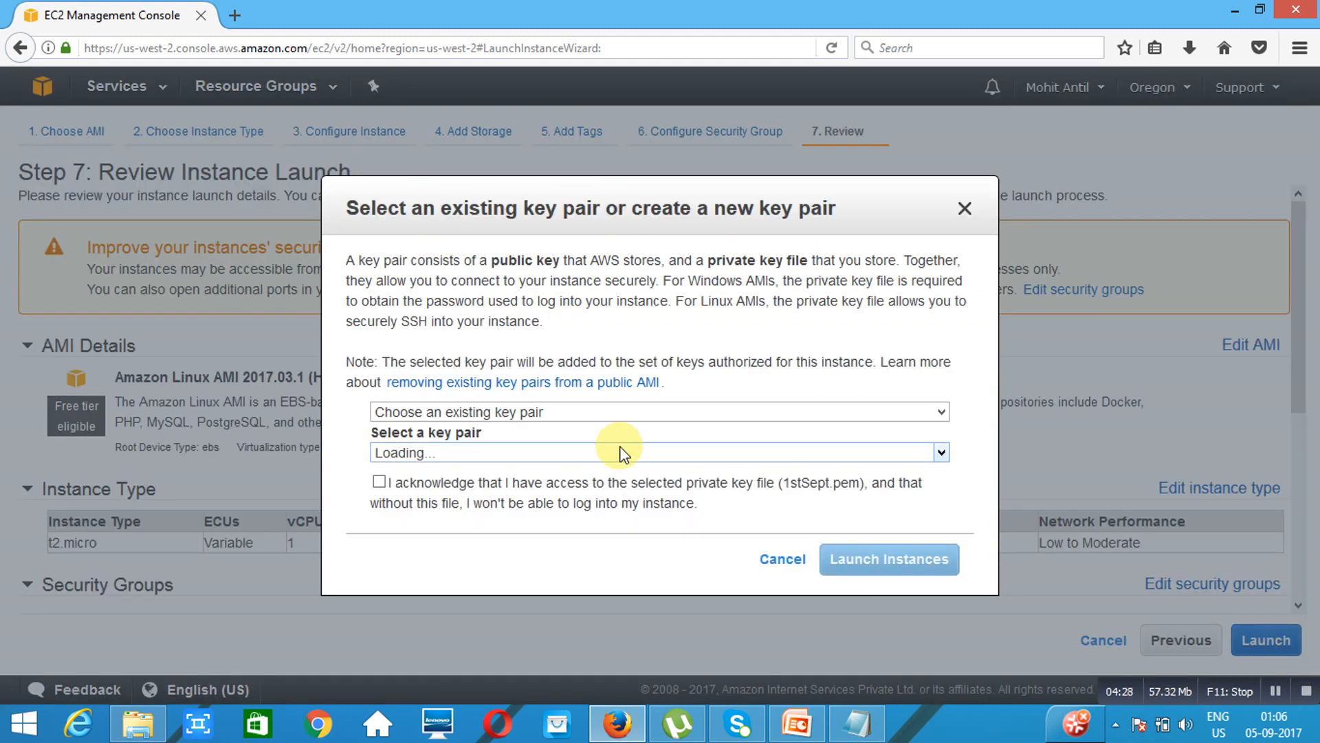
click(379, 481)
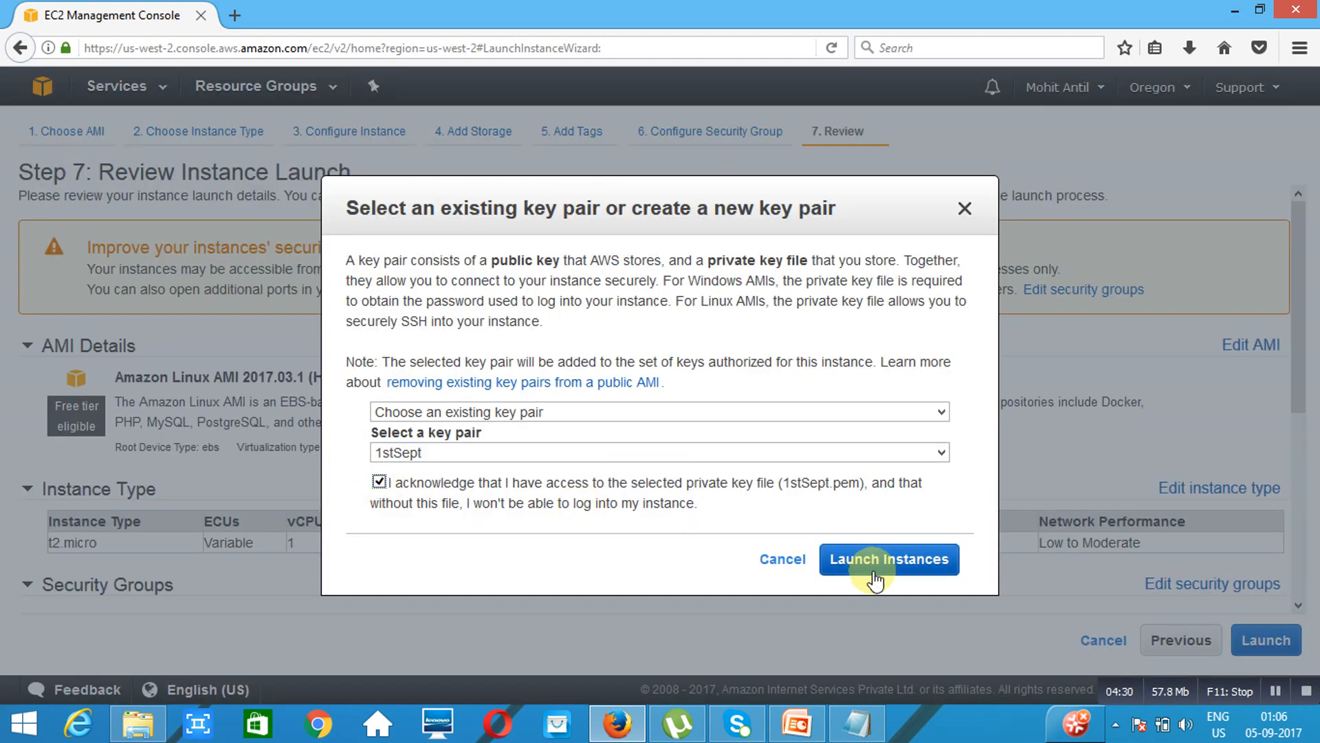
click(899, 561)
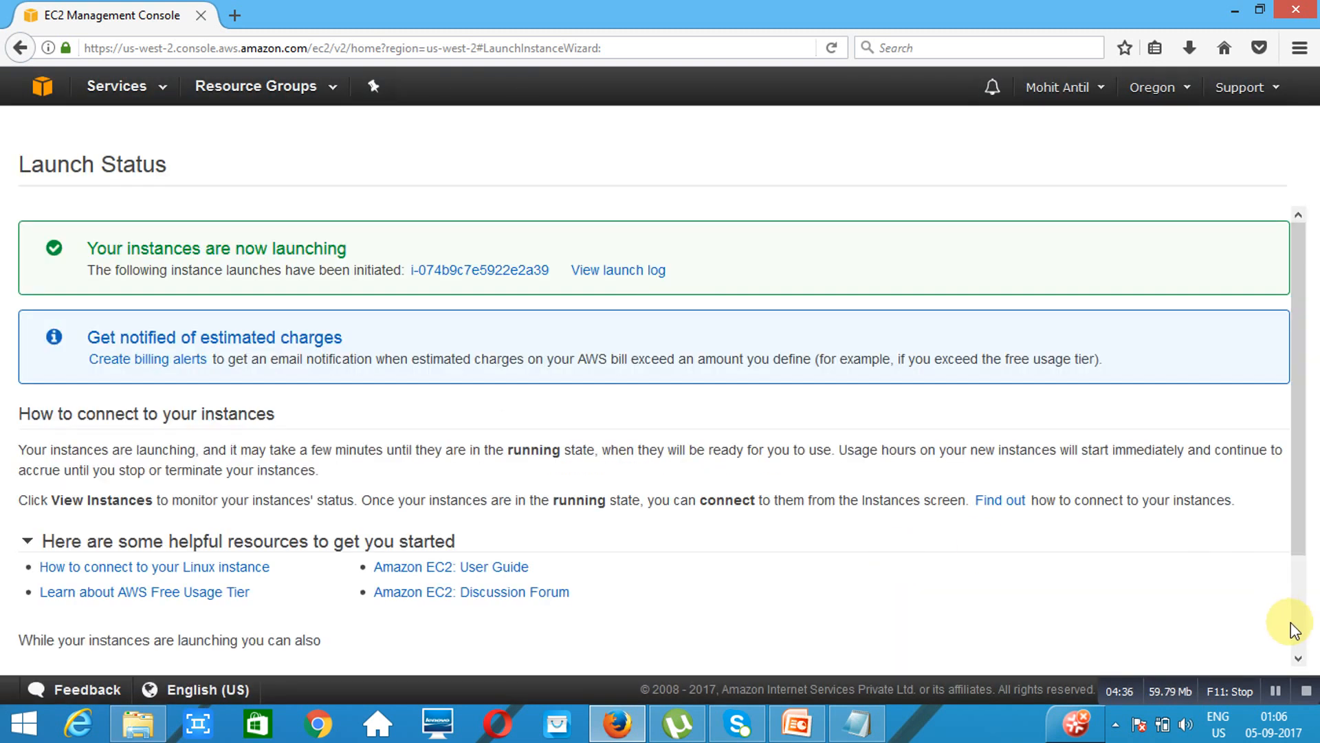
scroll(1300, 645, down, 3)
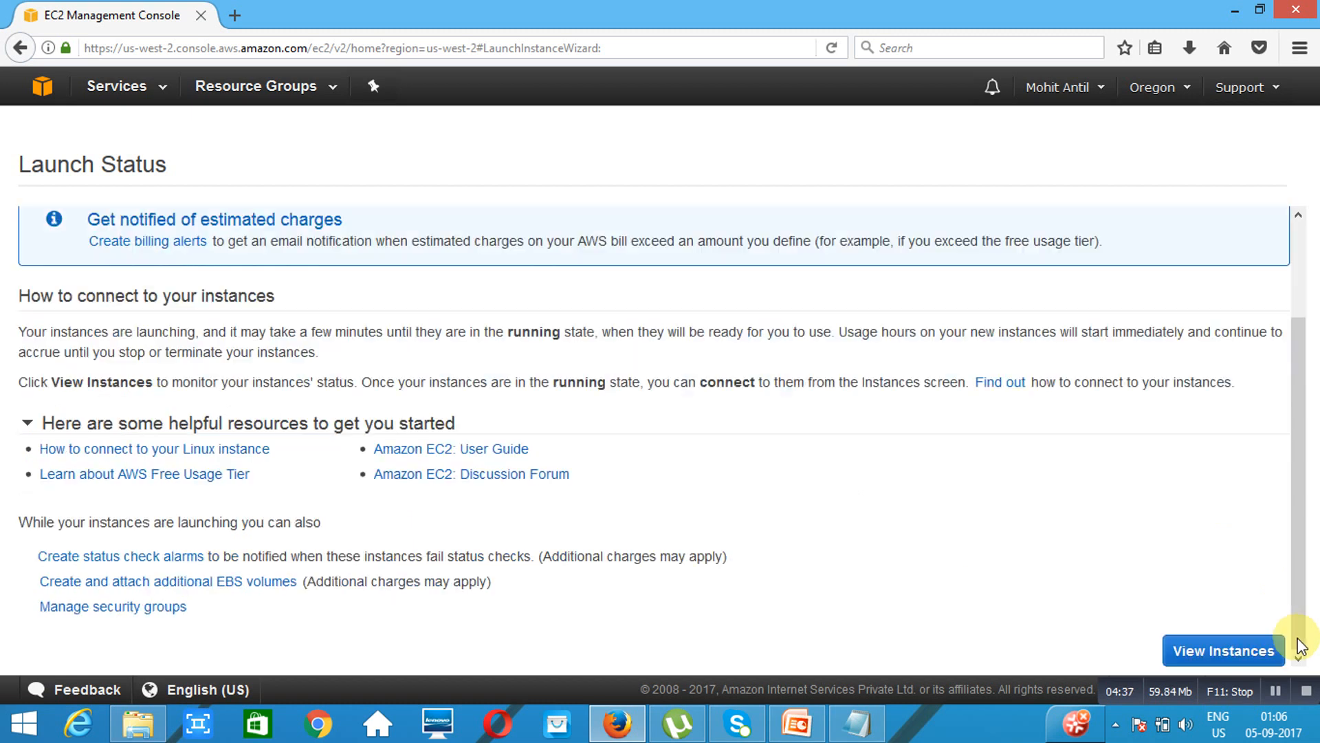
click(1233, 653)
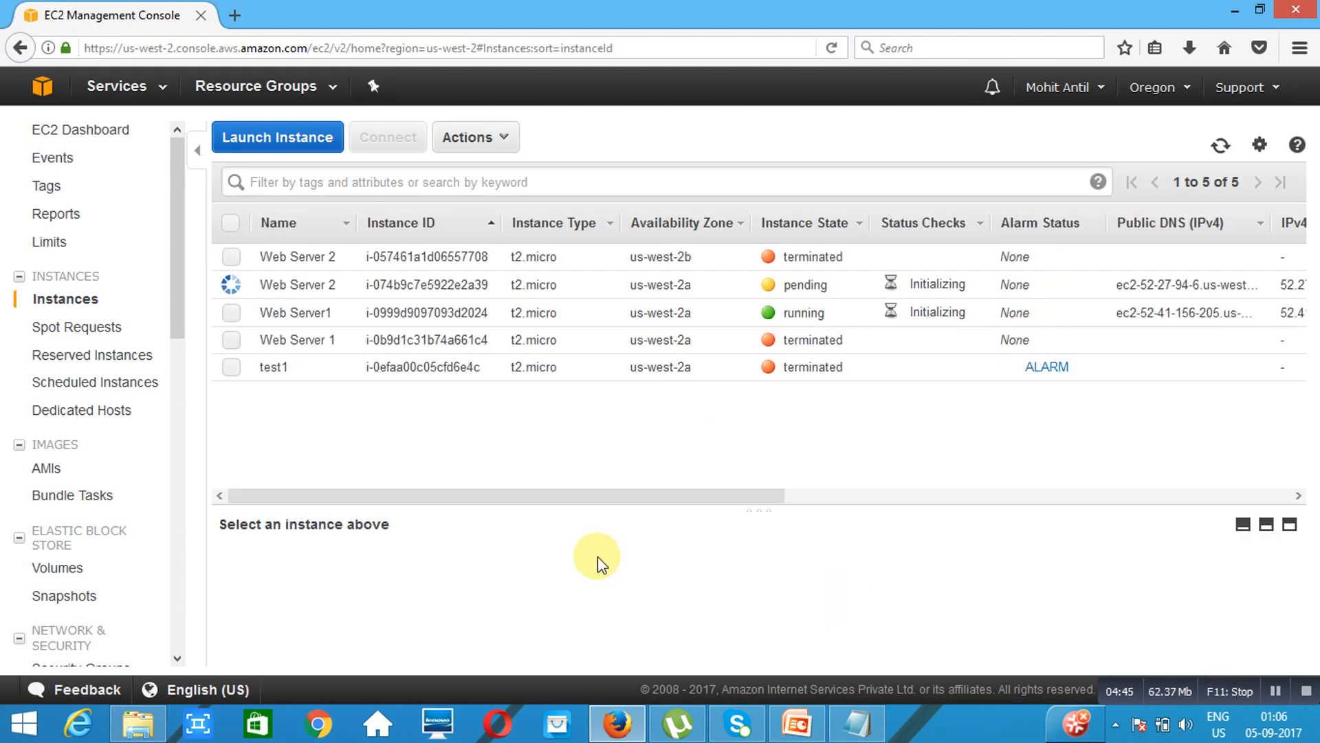
Copy the IPv4 public IP of the running Web Server1 instance and load it in a new browser tab to check its welcome page
click(232, 314)
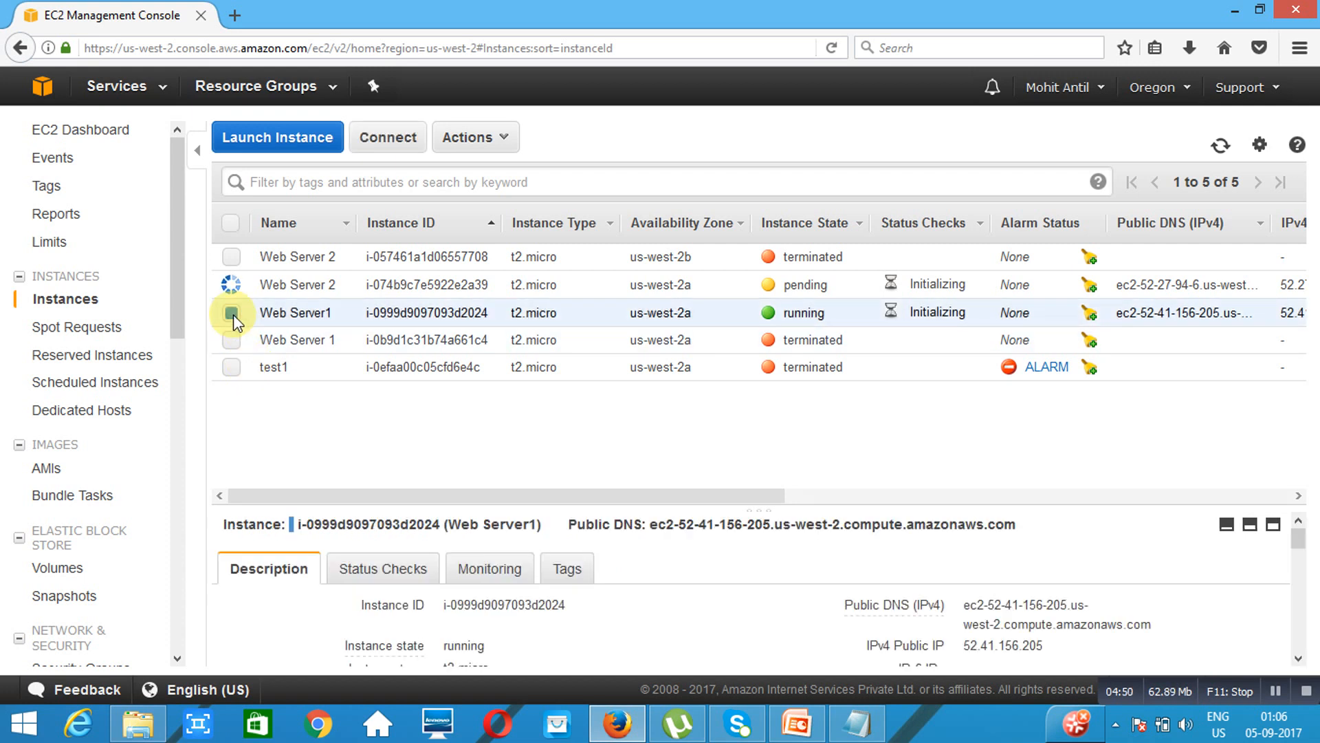
double_click(1005, 646)
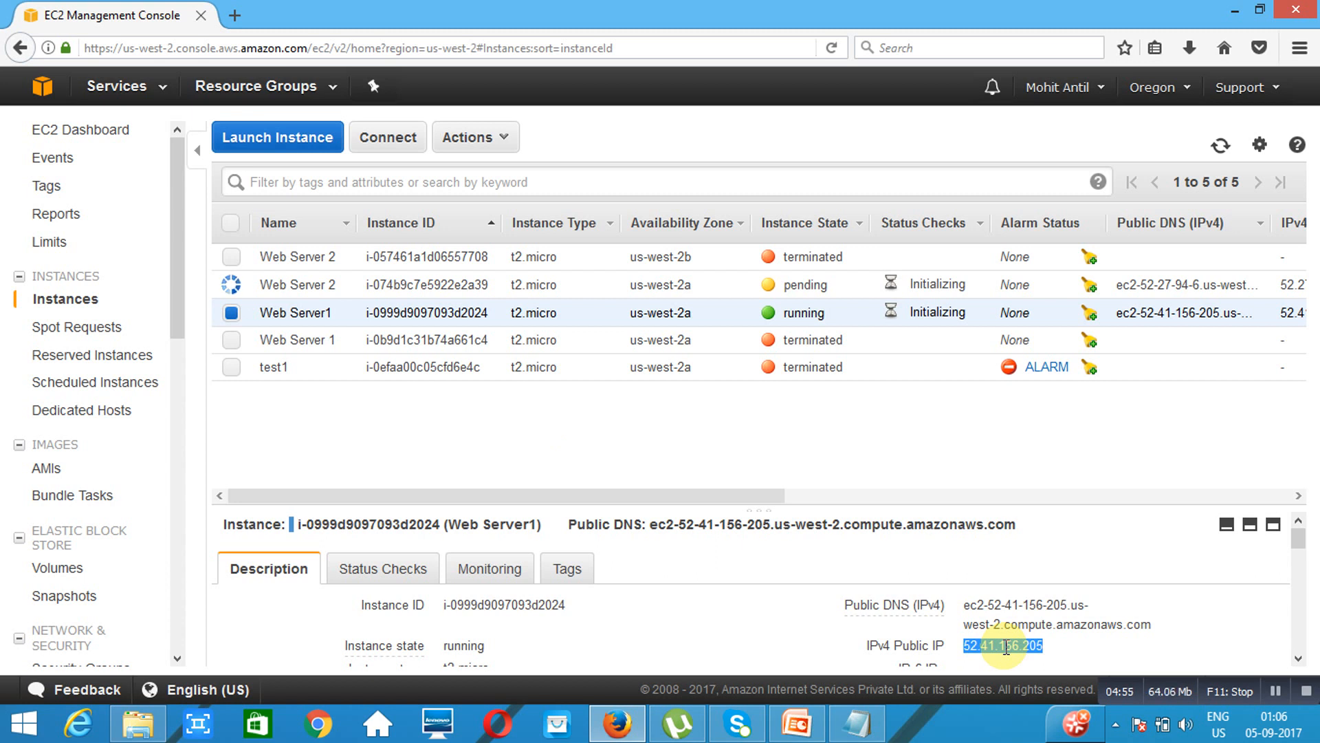
right_click(1006, 645)
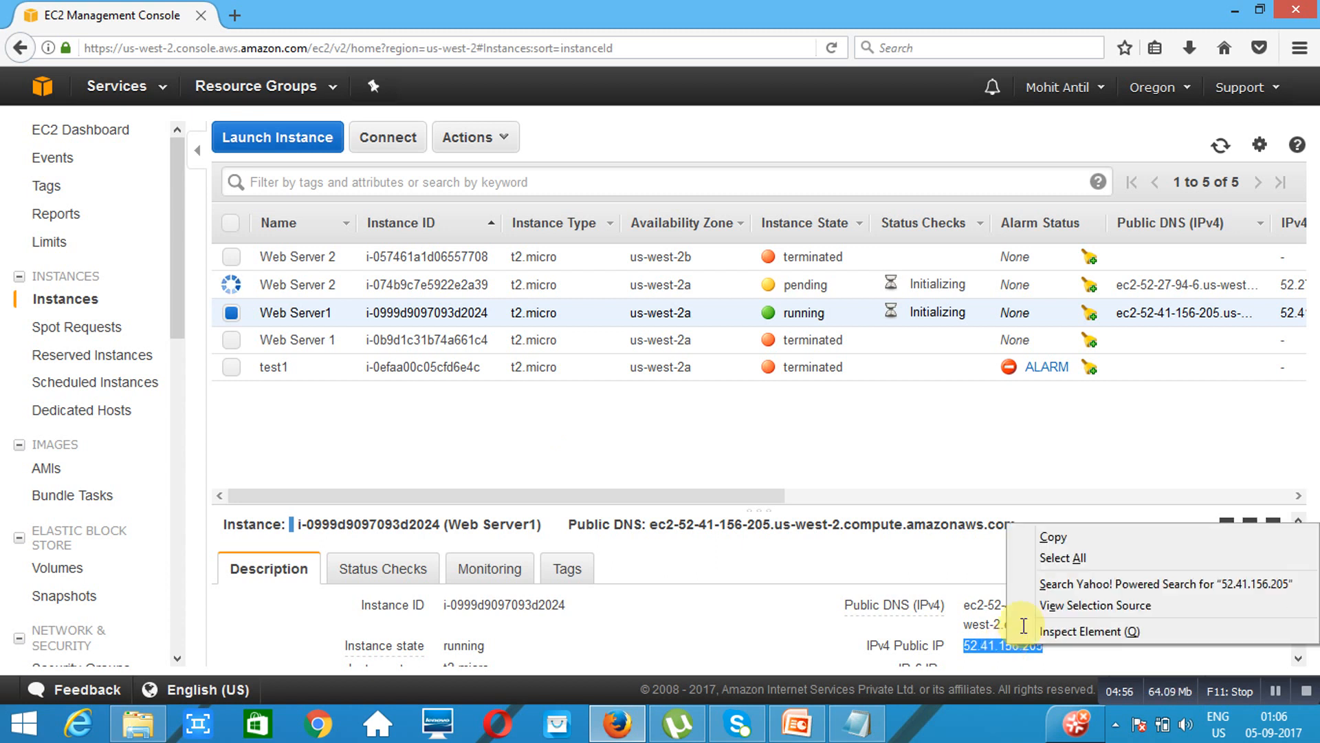
click(1089, 536)
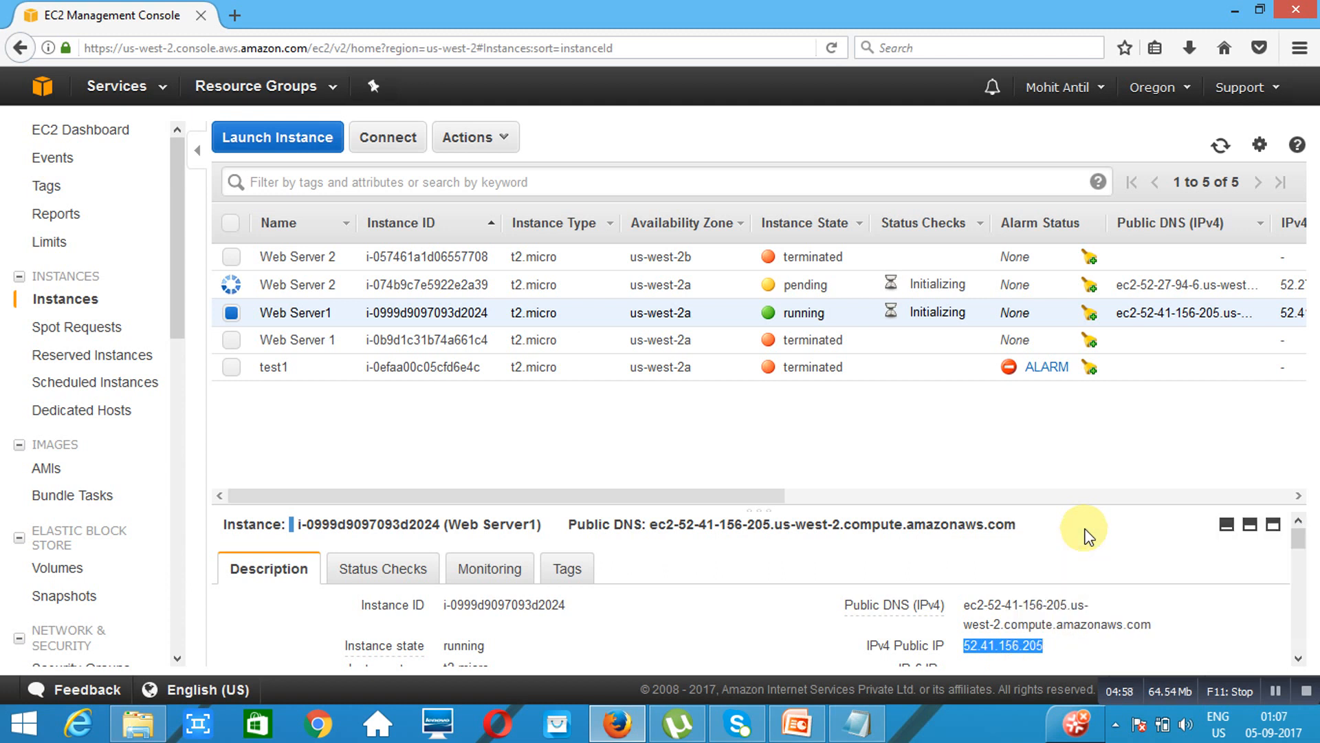
click(240, 26)
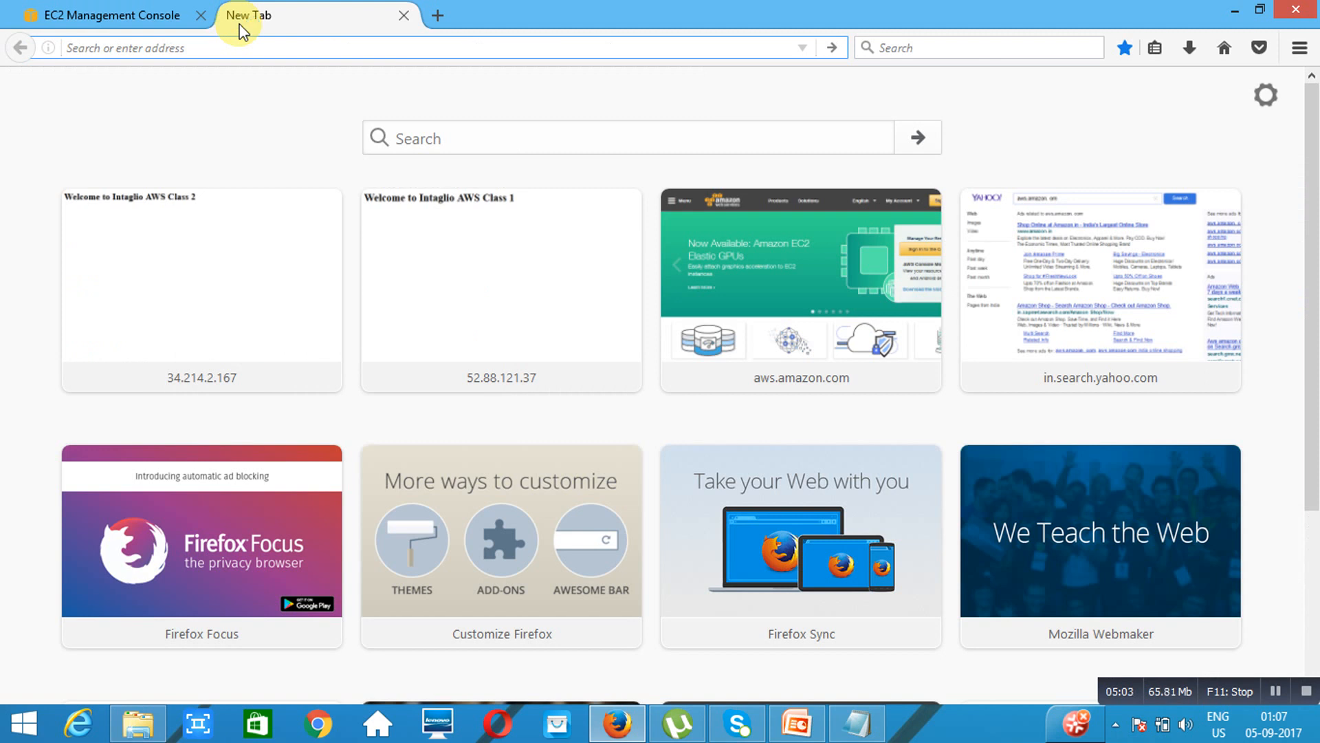
key(ctrl+v)
key(Return)
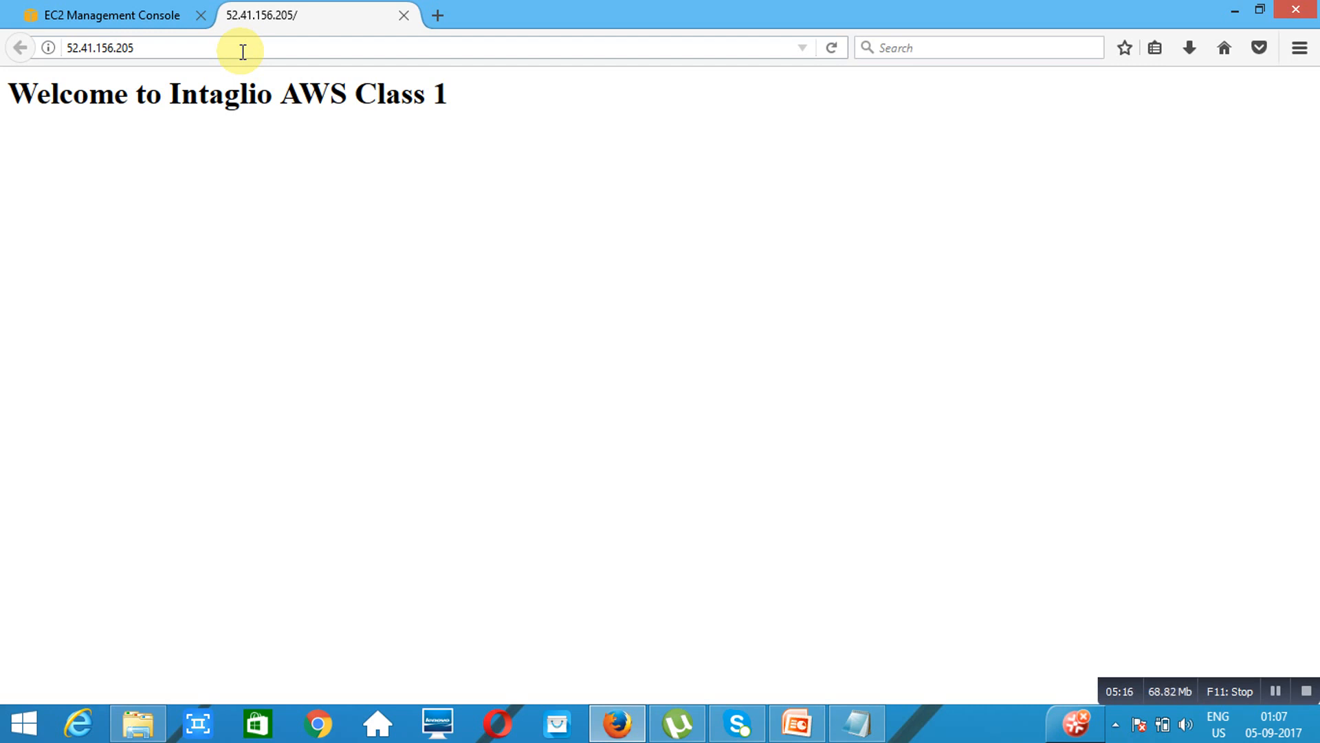
Copy the IPv4 public IP of the running Web Server 2 instance and load it in another new browser tab
click(112, 23)
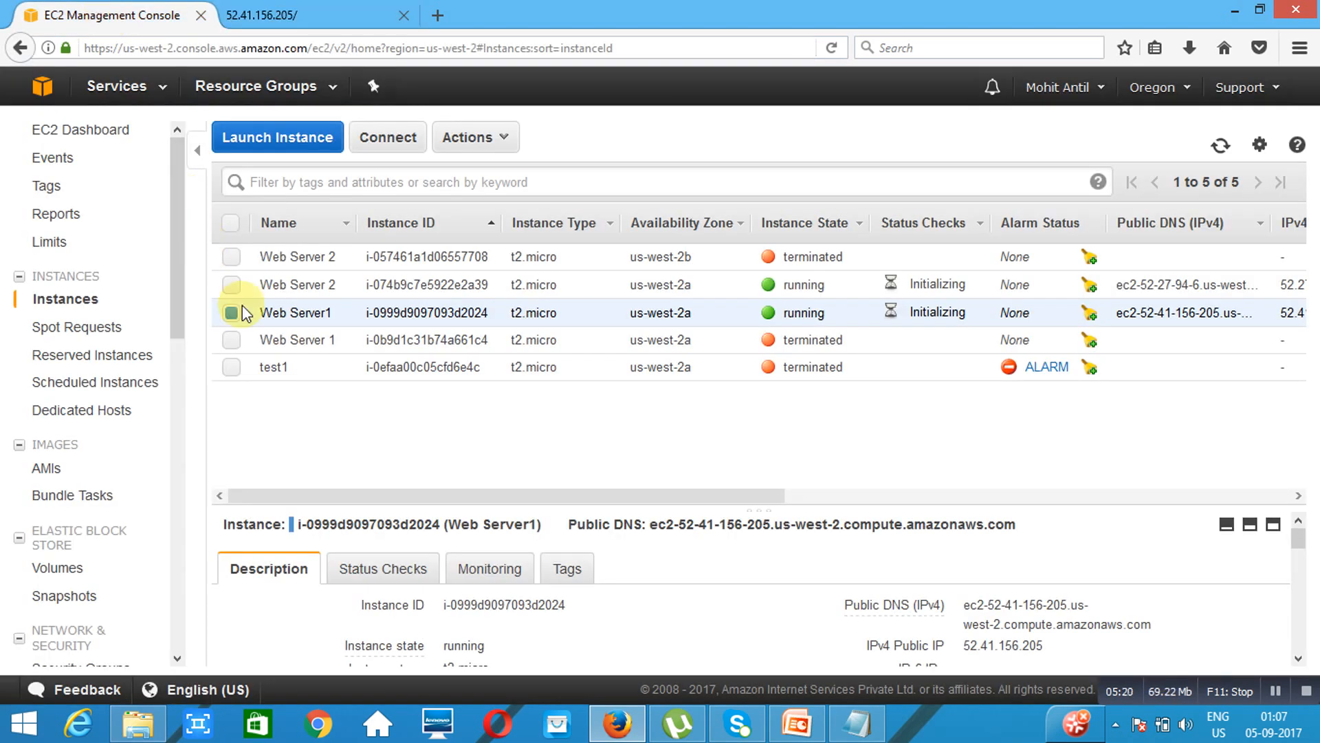
click(231, 314)
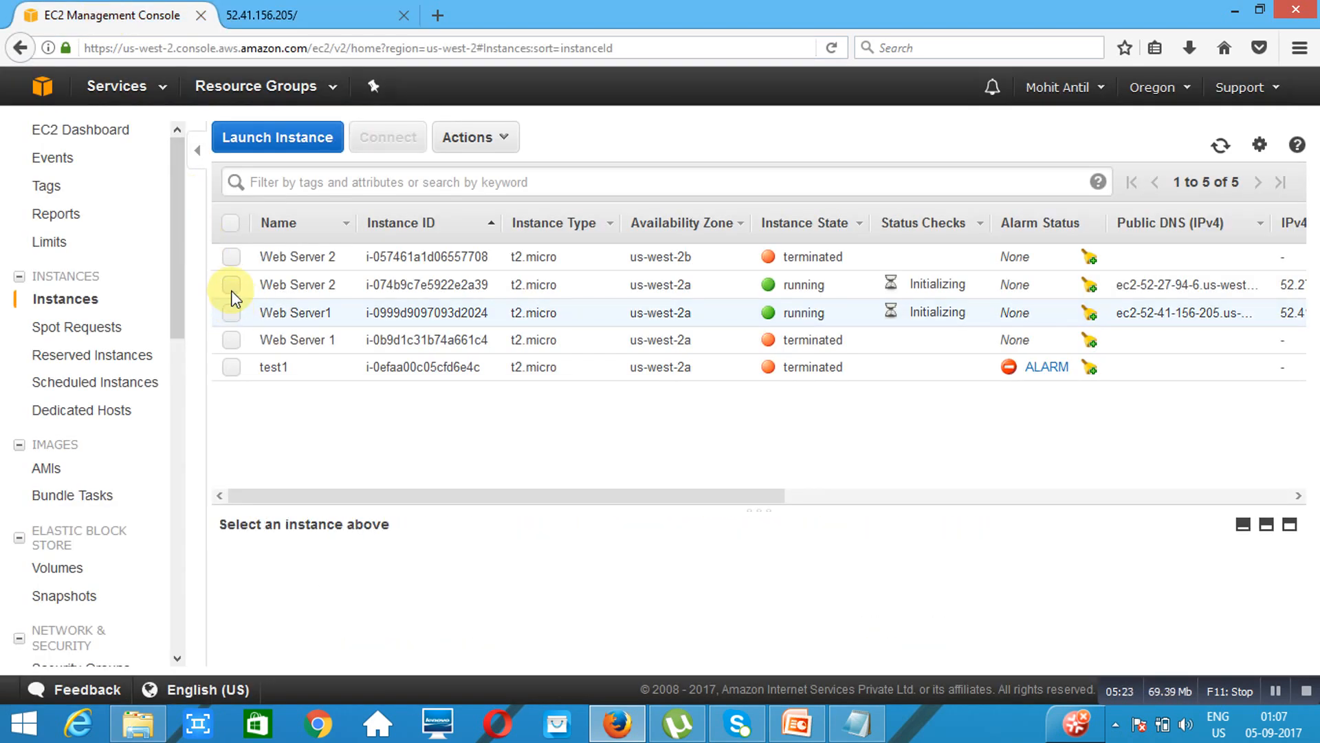
click(231, 286)
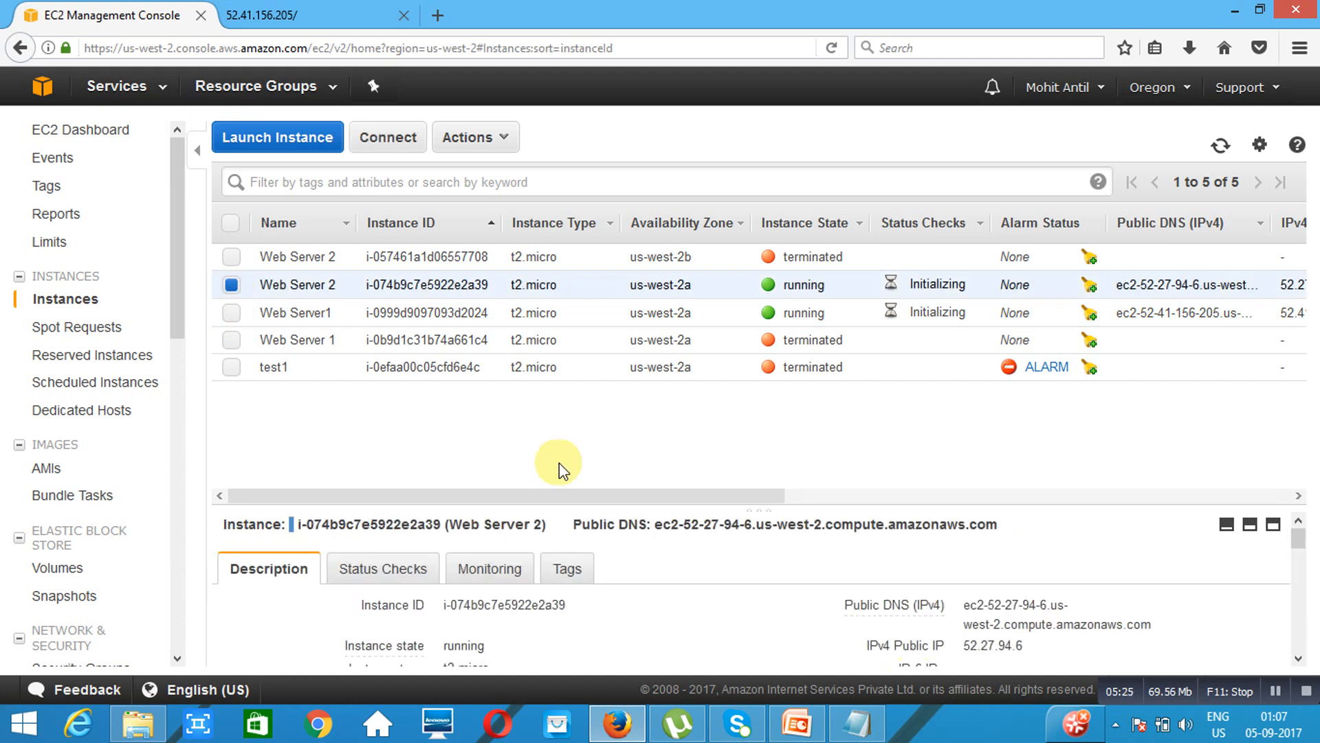
triple_click(983, 653)
right_click(982, 652)
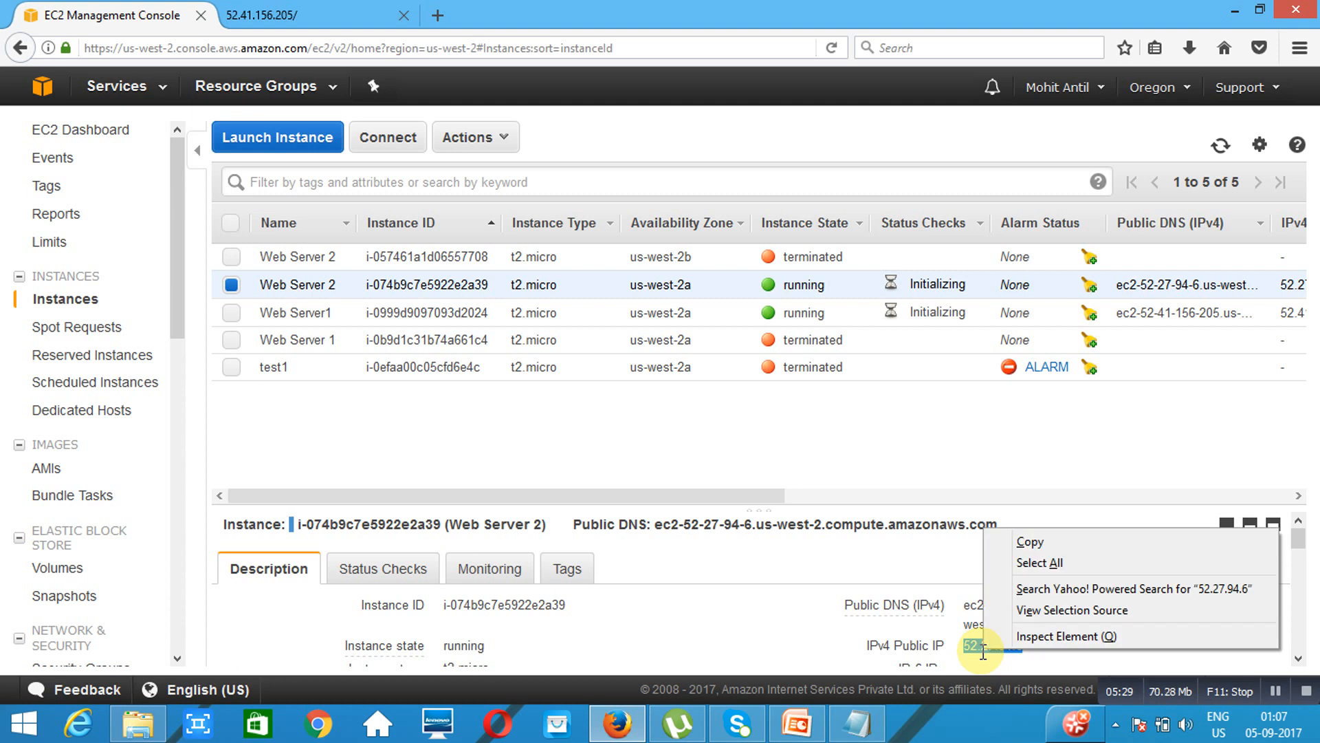
click(1075, 541)
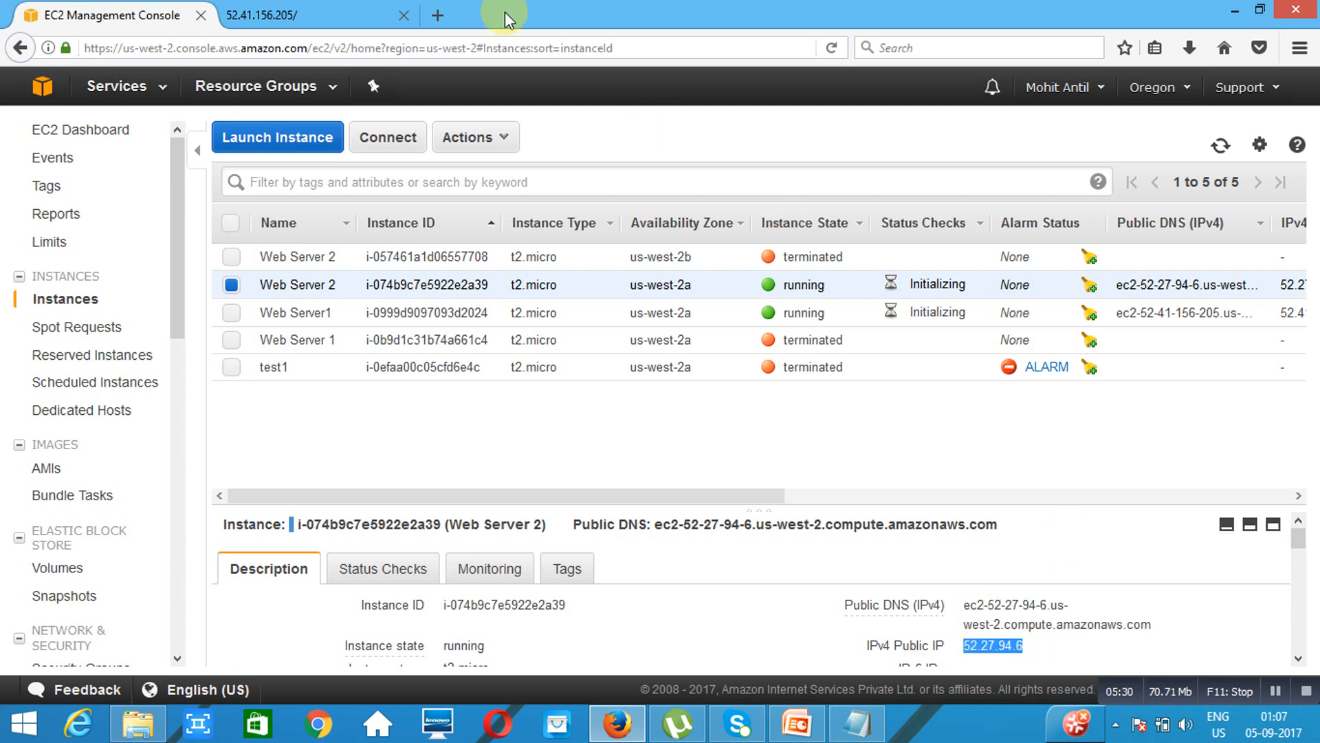
click(438, 16)
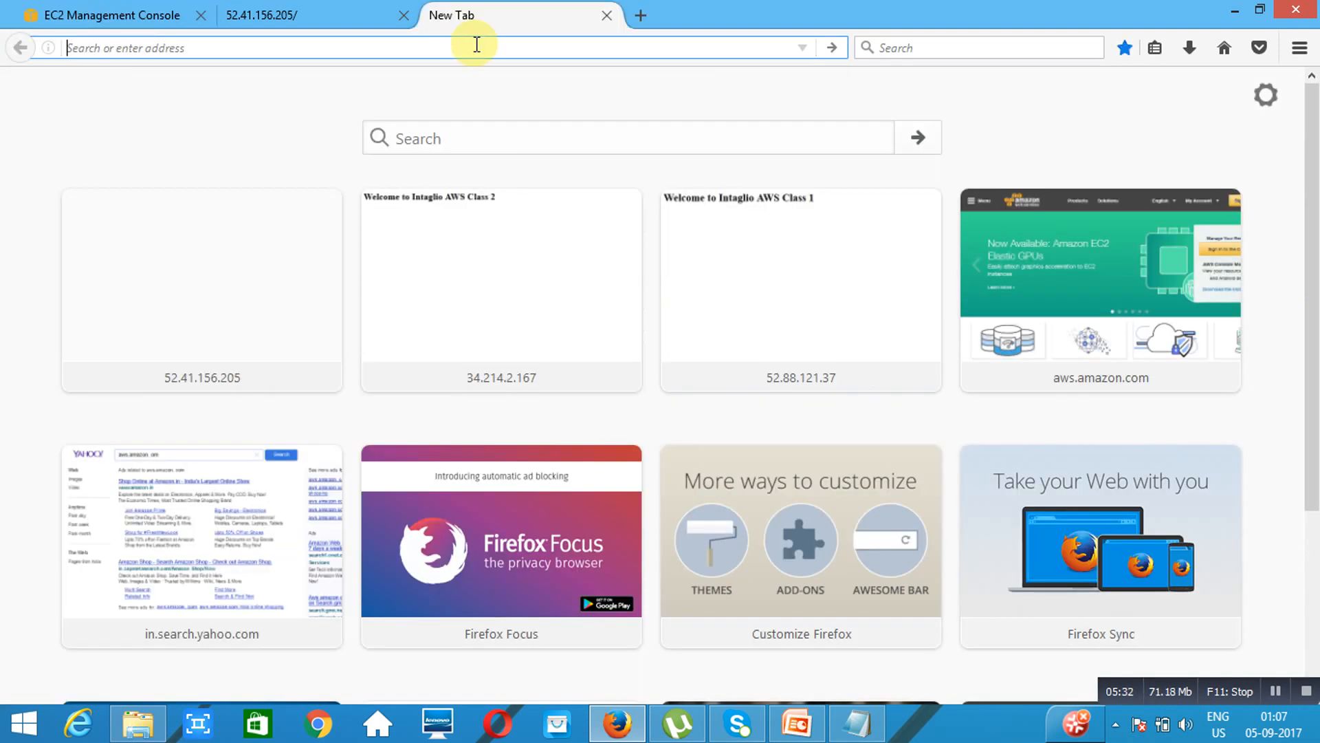
key(ctrl+v)
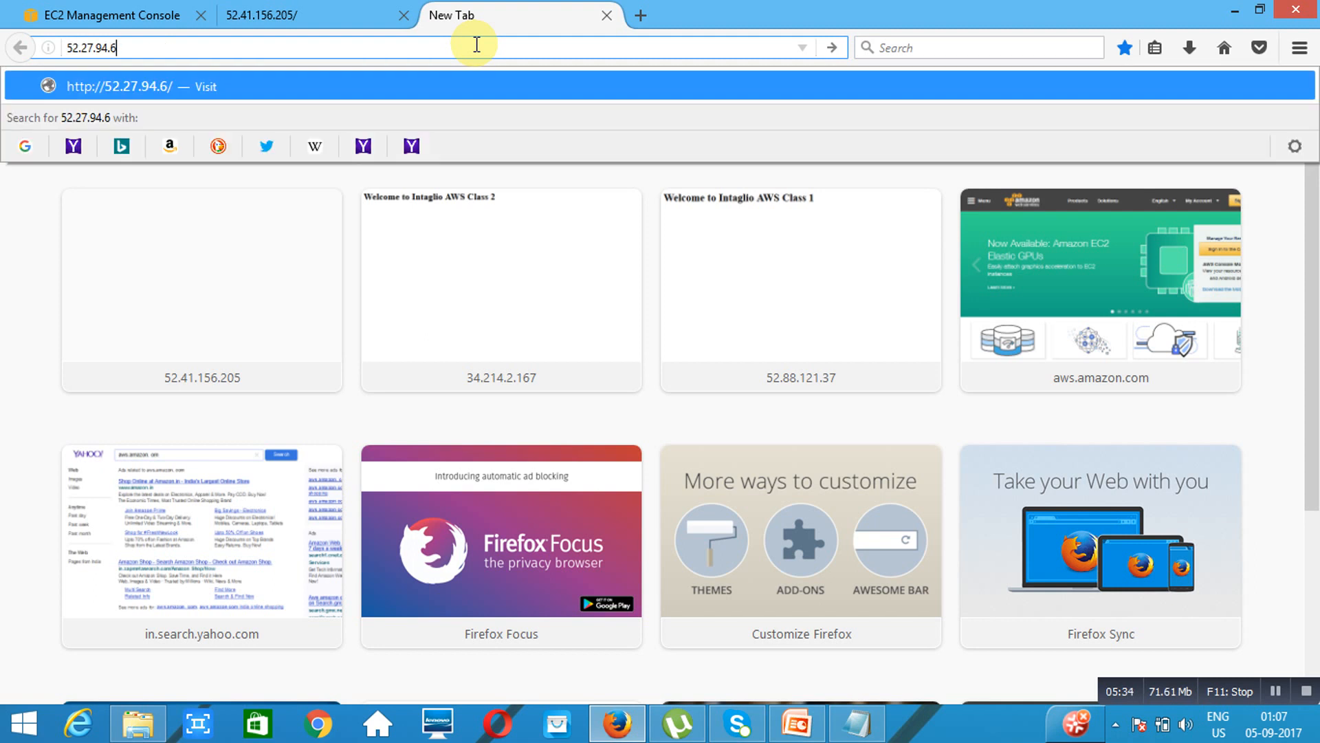
key(Return)
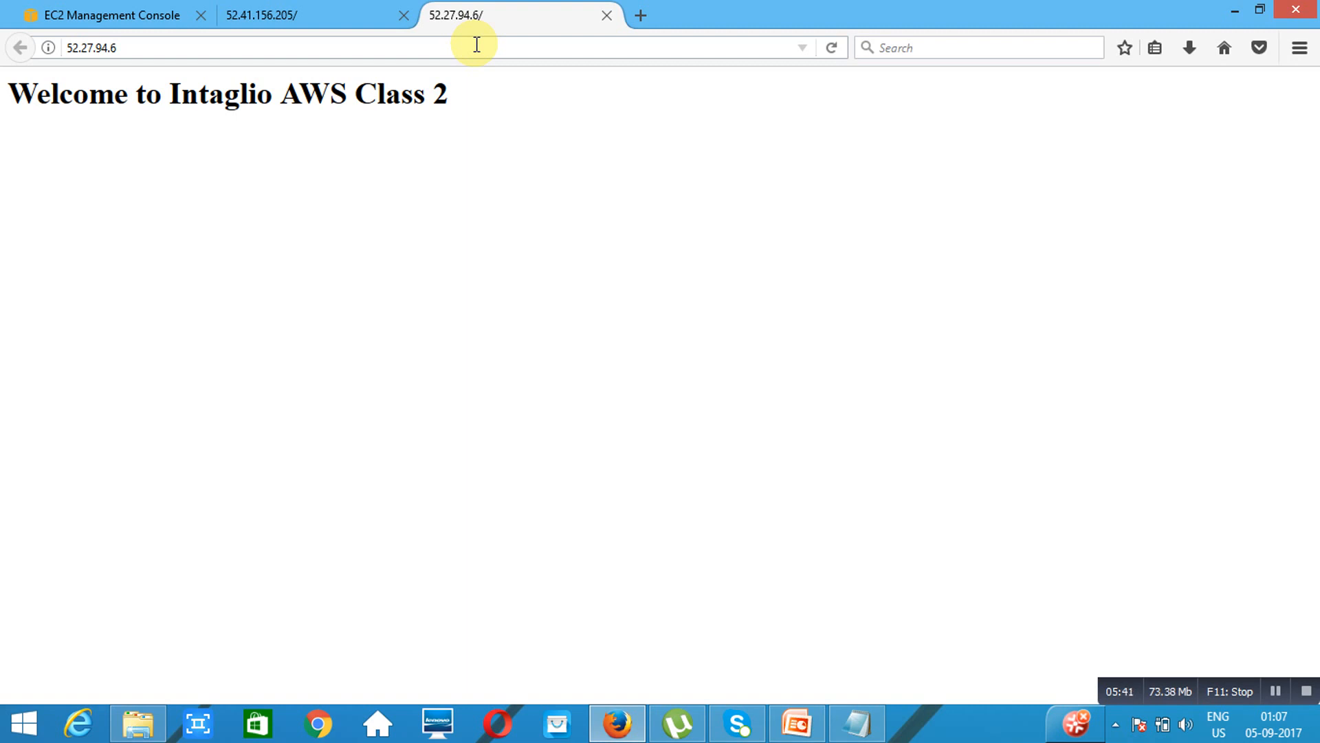
Return to the EC2 console's load balancers and start creating a Classic Load Balancer
click(131, 14)
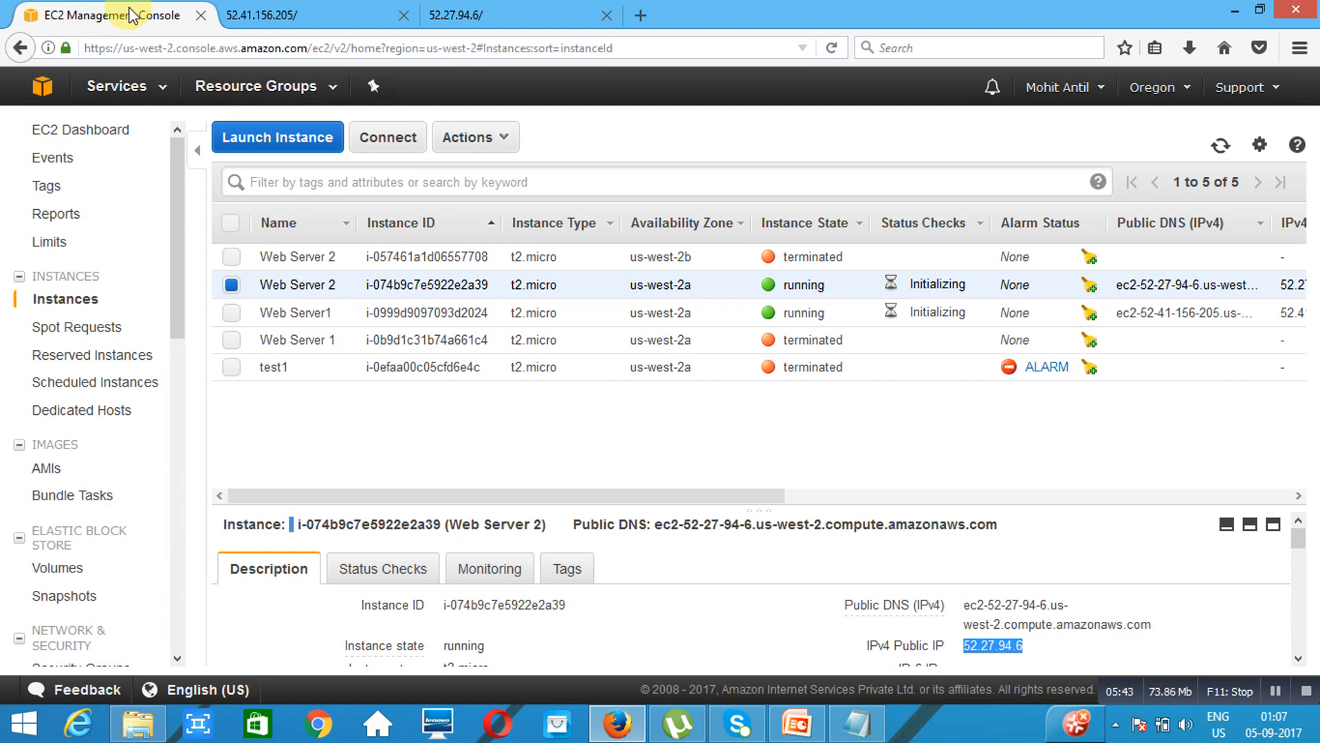
click(175, 657)
click(175, 658)
click(175, 657)
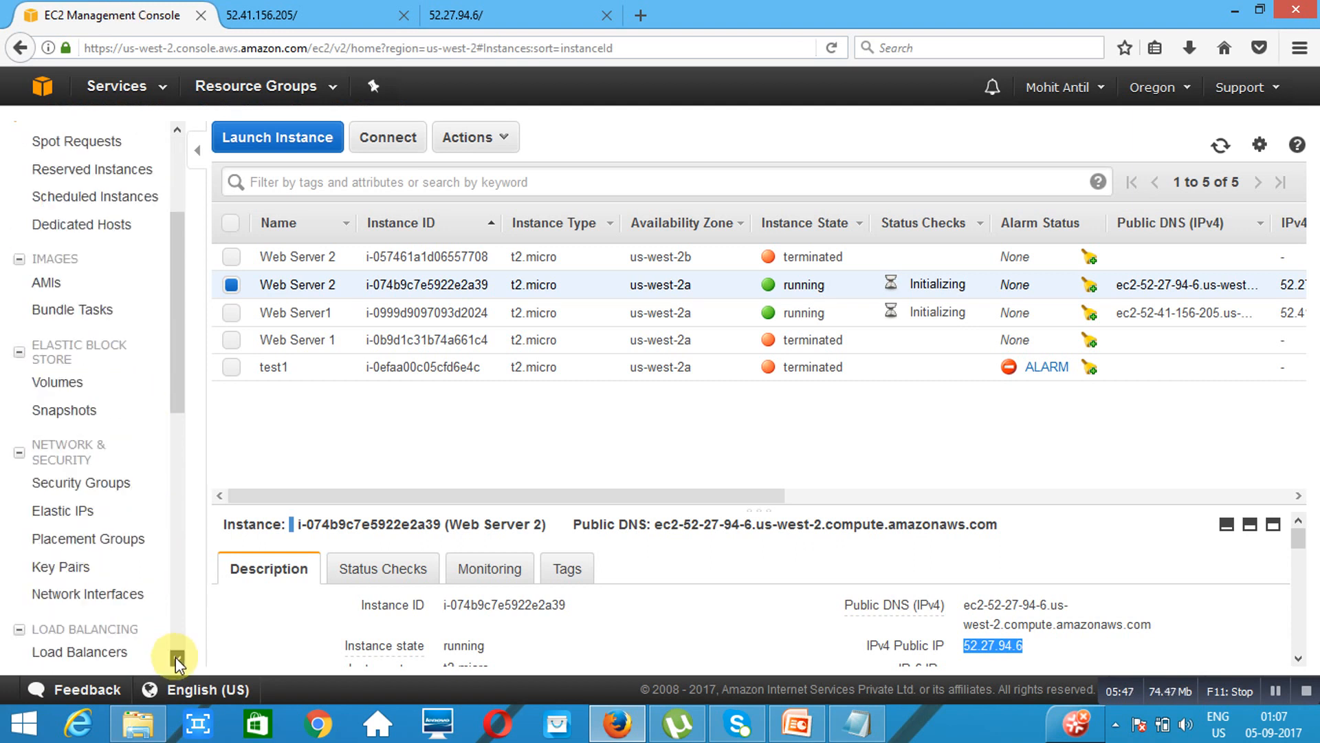
click(102, 656)
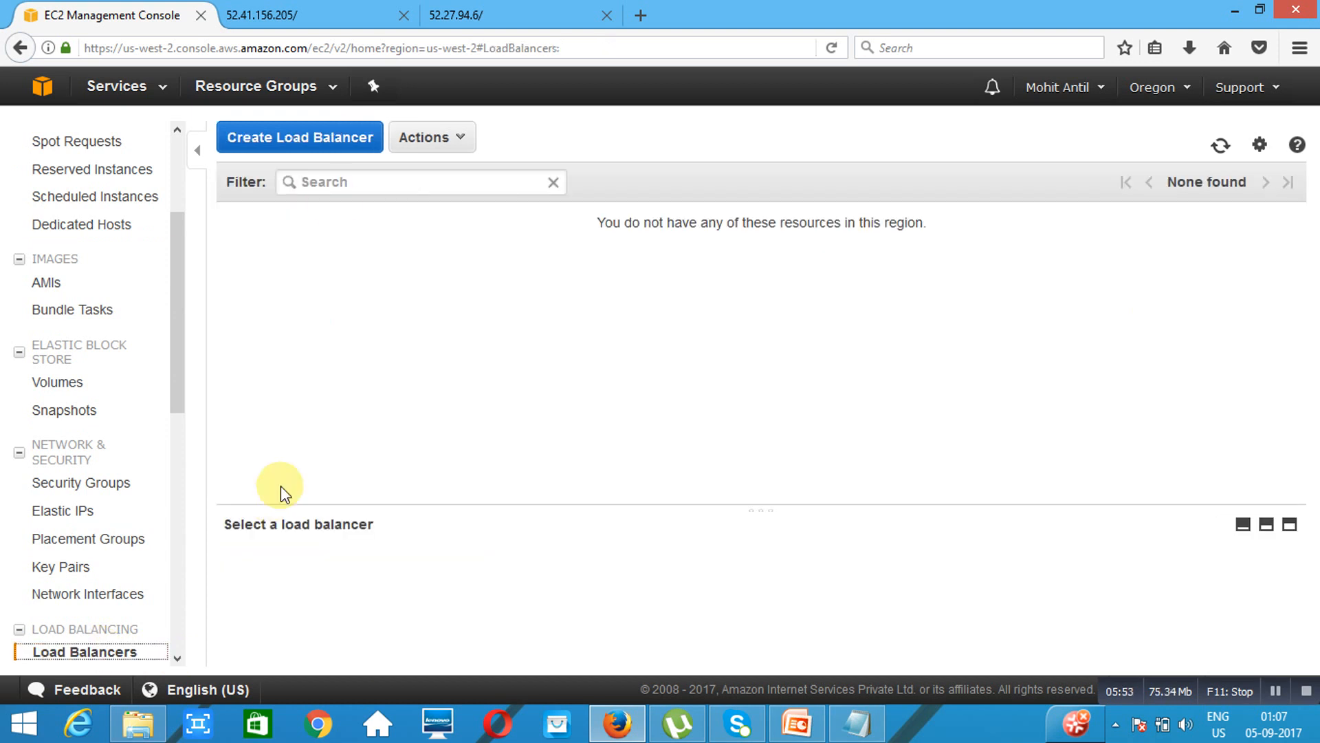
click(294, 138)
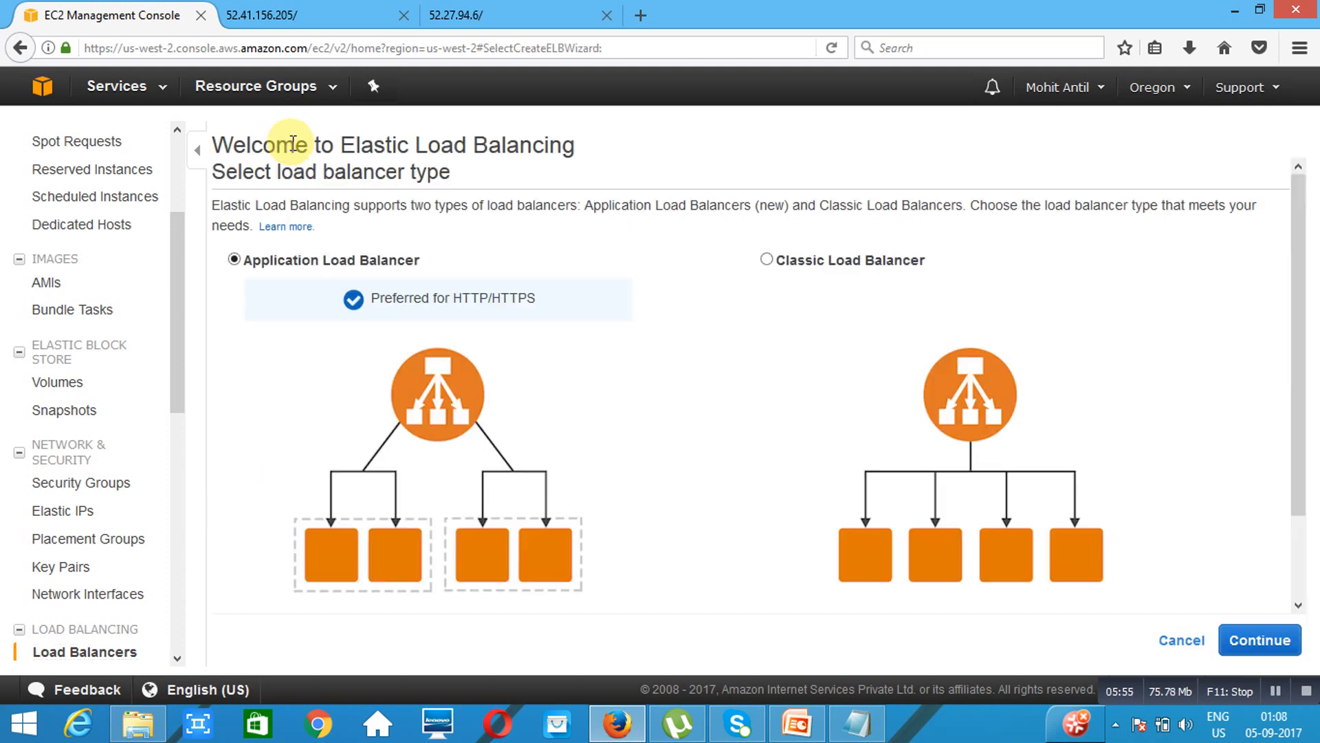
click(669, 239)
click(1264, 650)
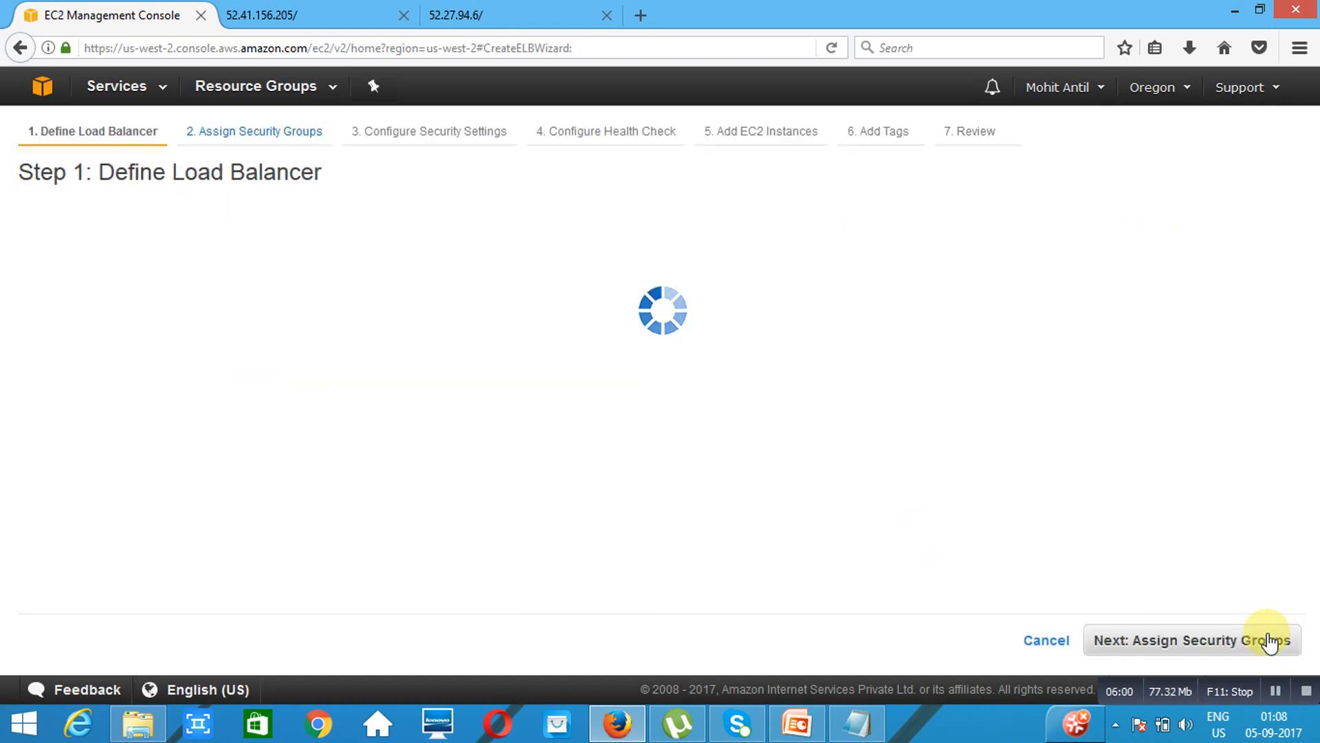
Name the load balancer IntaglioELB, keep the default VPC and HTTP port 80 listener, and proceed to the security group assignment
click(552, 322)
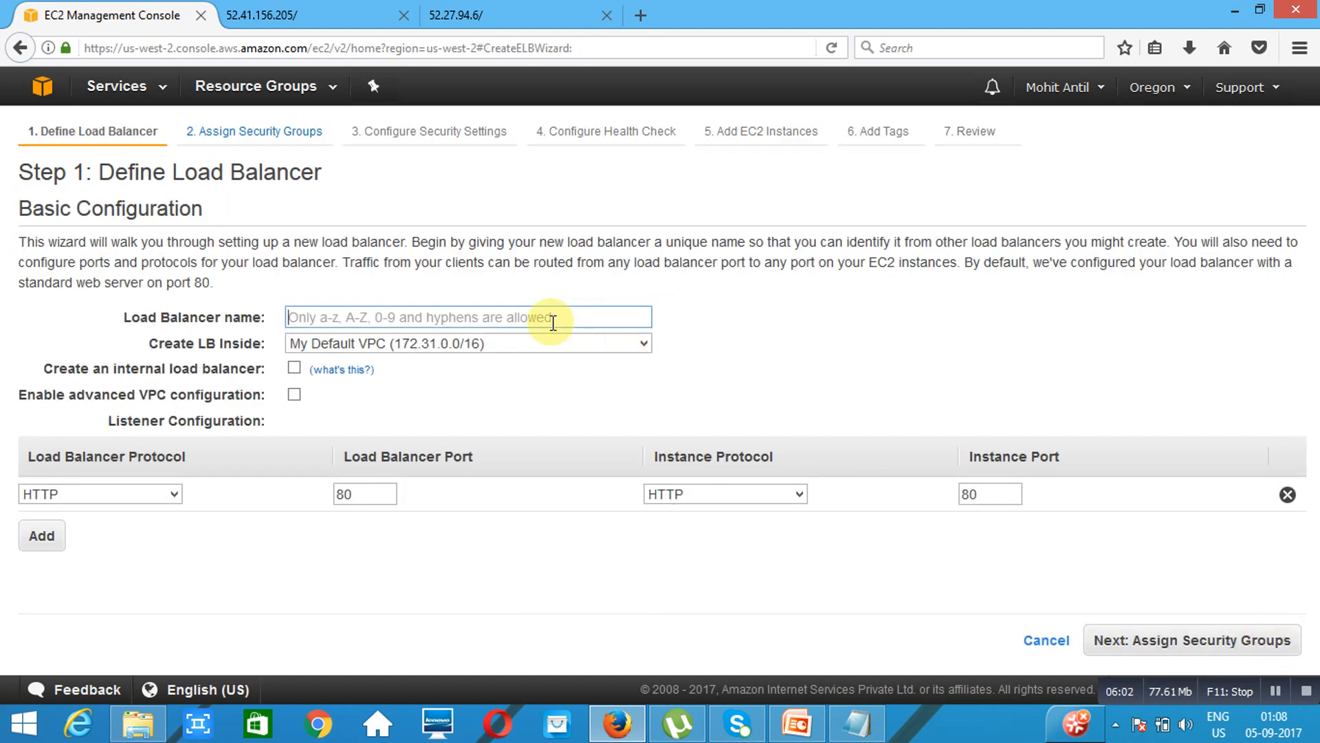
text(lntaglio)
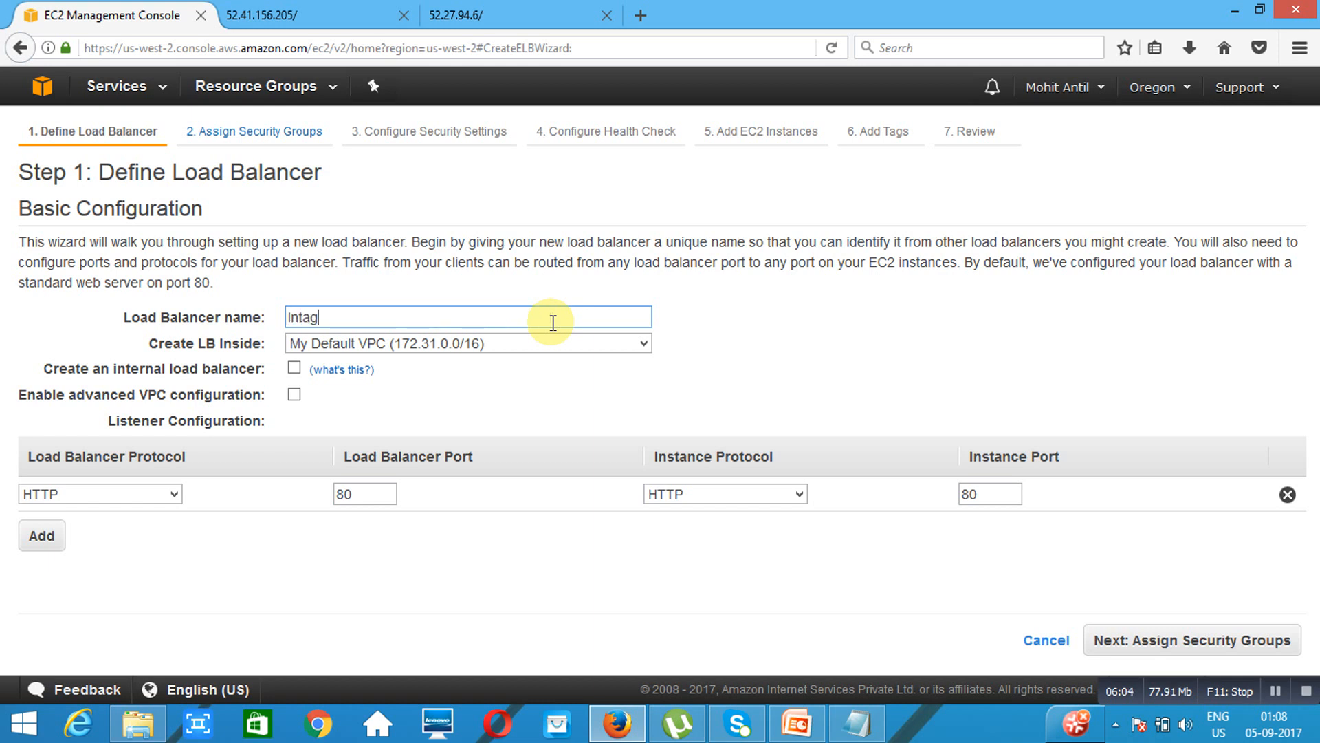
text(ELB)
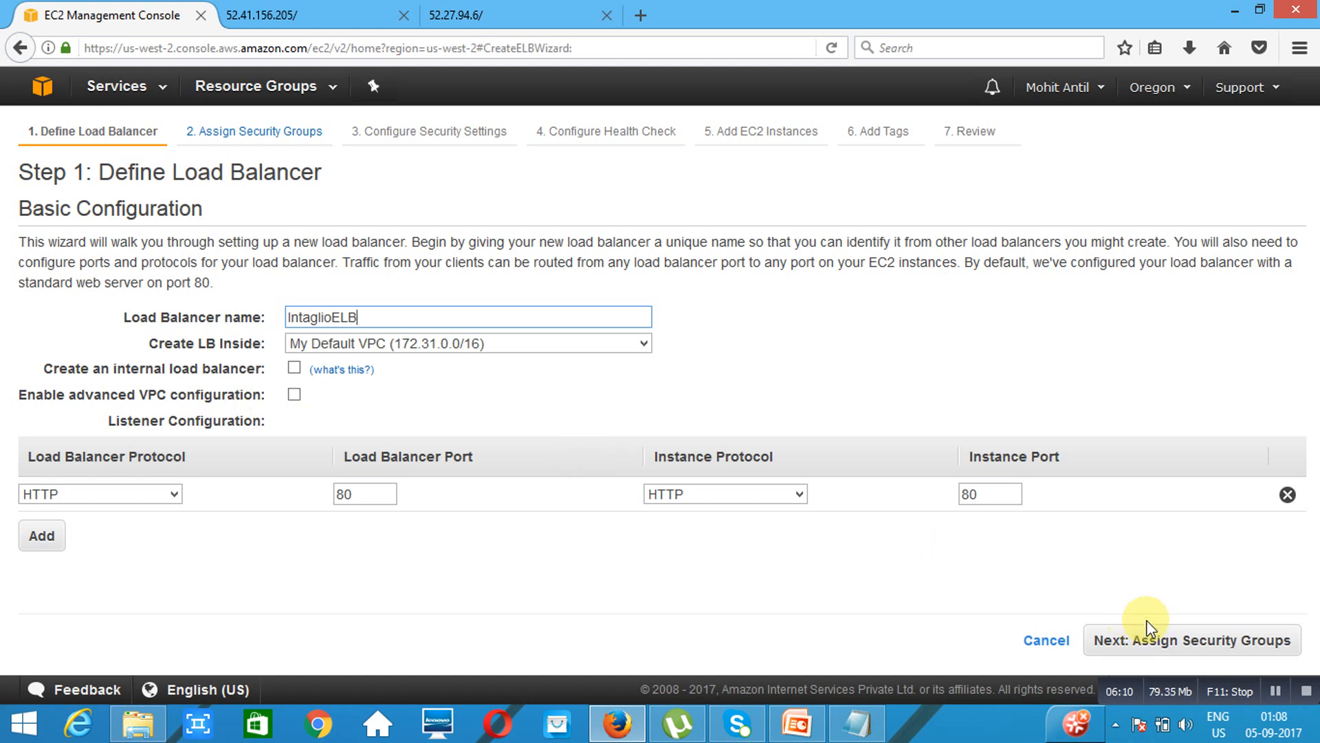
click(1196, 650)
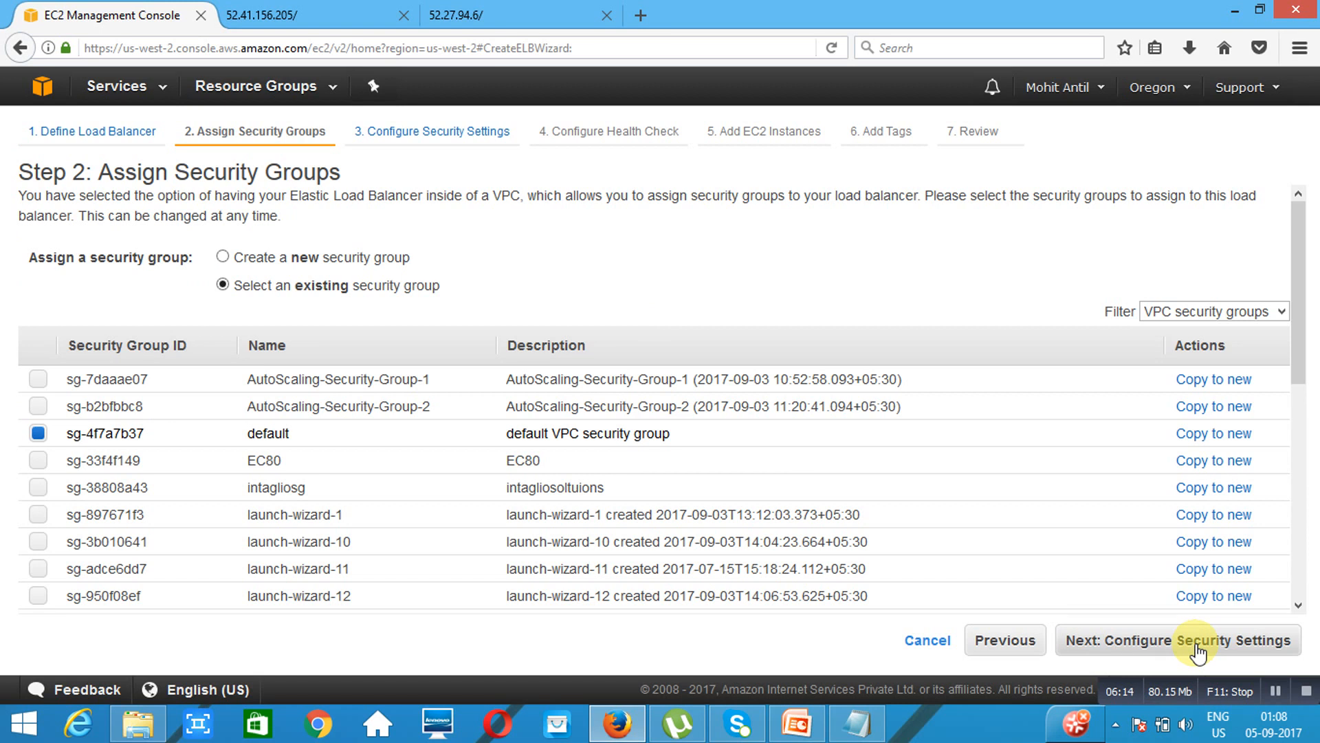
Assign a new security group with the default TCP port 80 rule from 0.0.0.0/0 and continue to the health check configuration
click(224, 258)
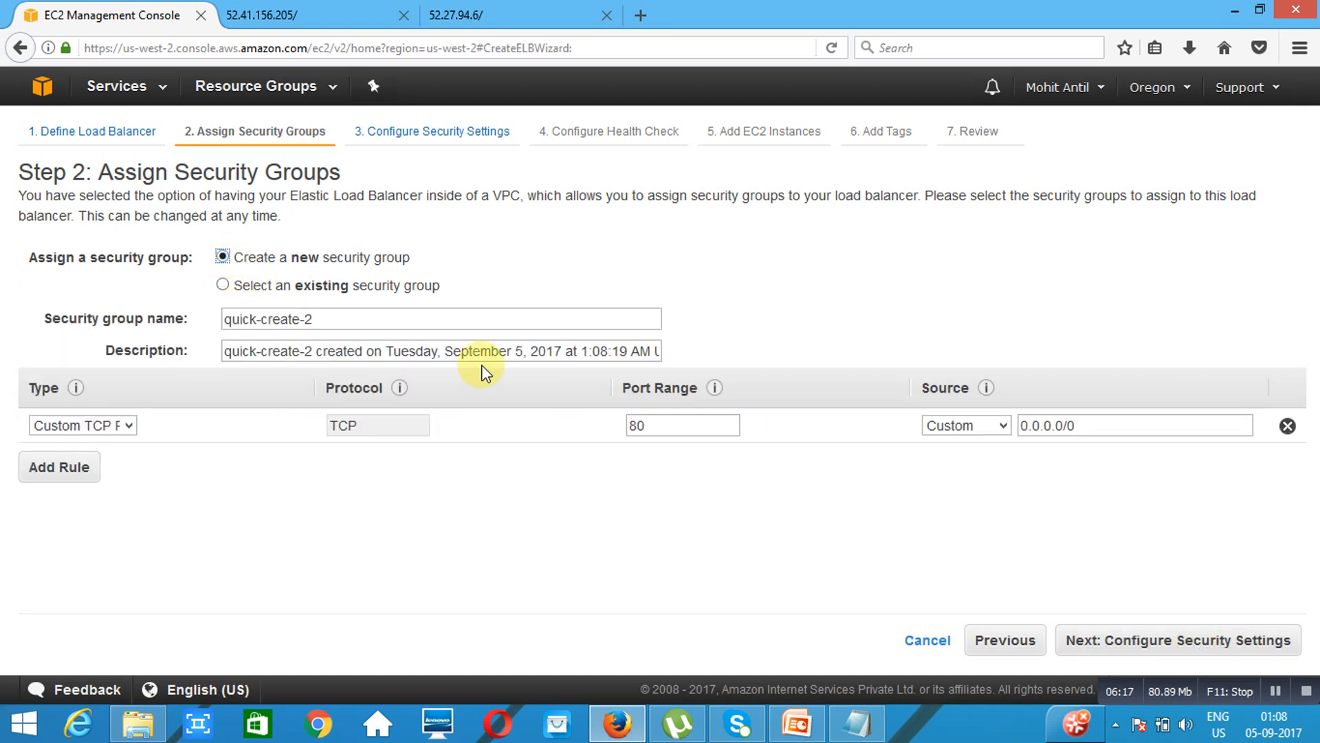
click(1177, 643)
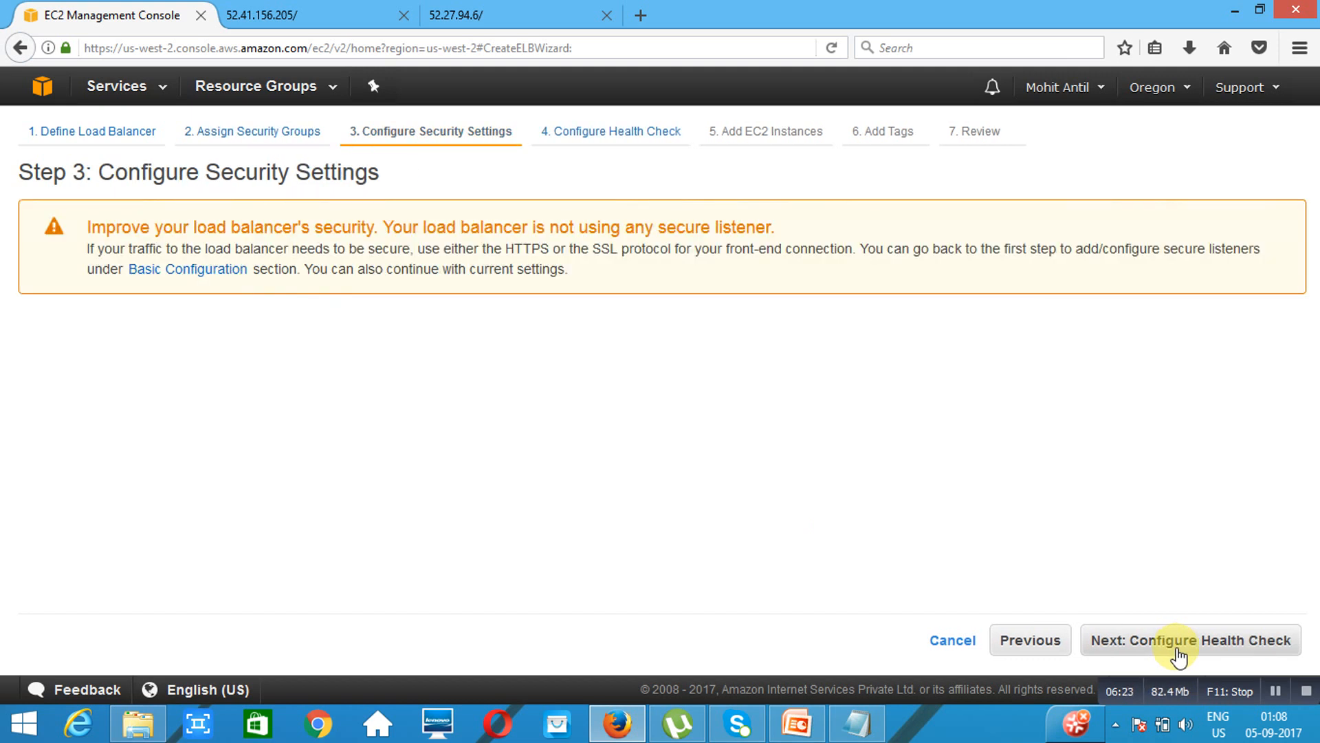
click(1179, 641)
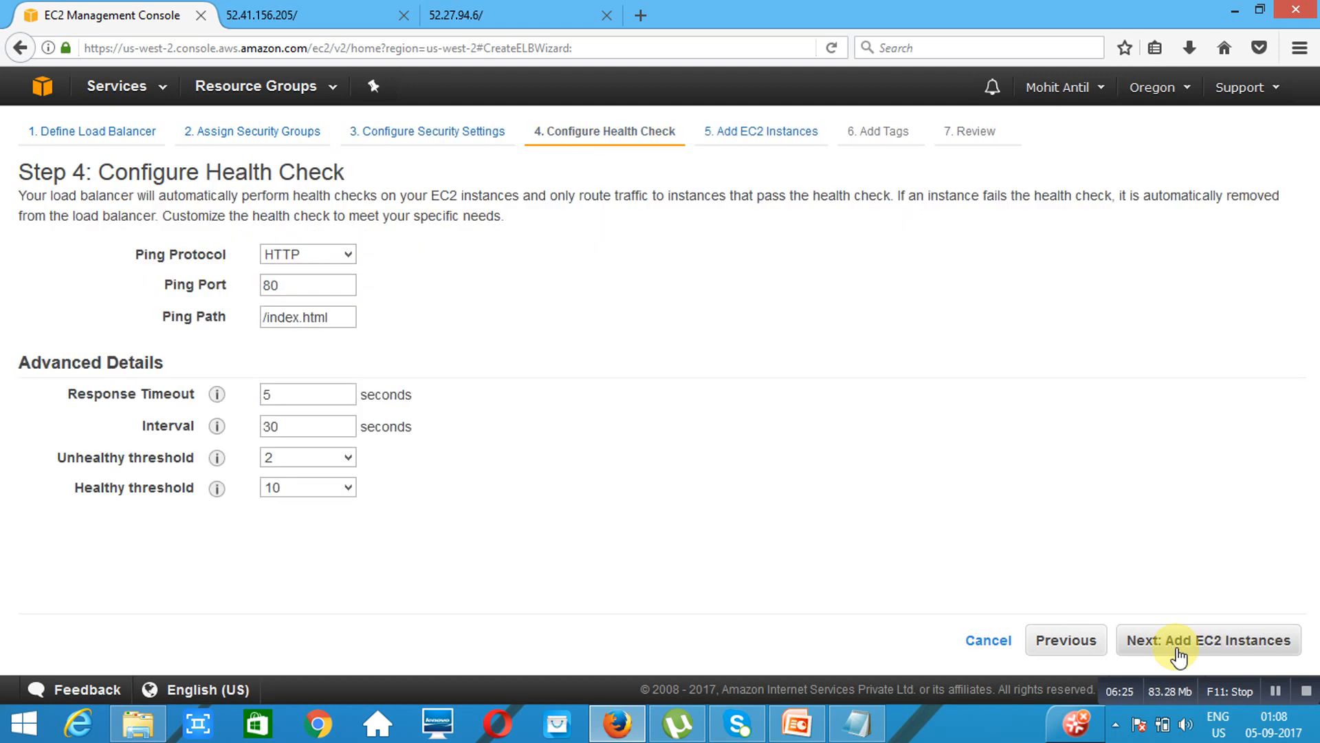
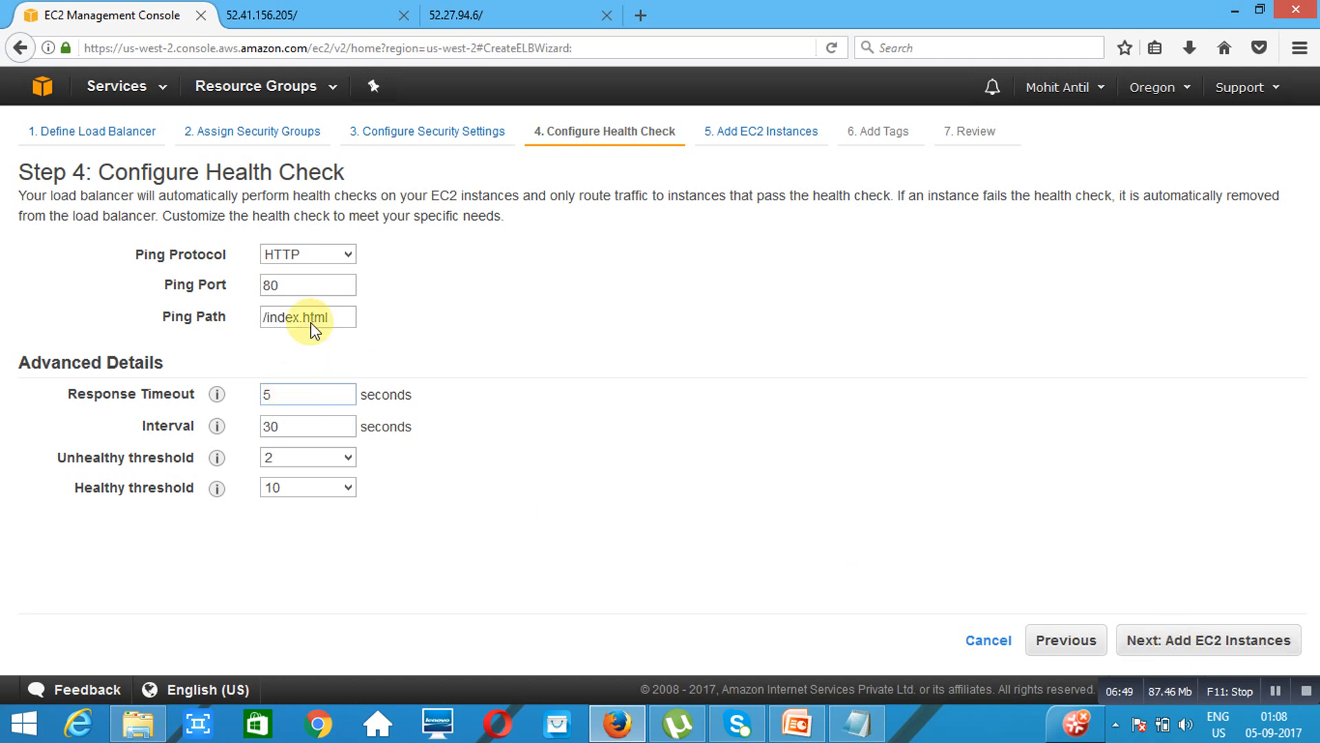
Keep the /index.html ping path, set the health check interval to 10 seconds and healthy threshold to 3, and continue to the instance selection
drag(344, 316, 259, 316)
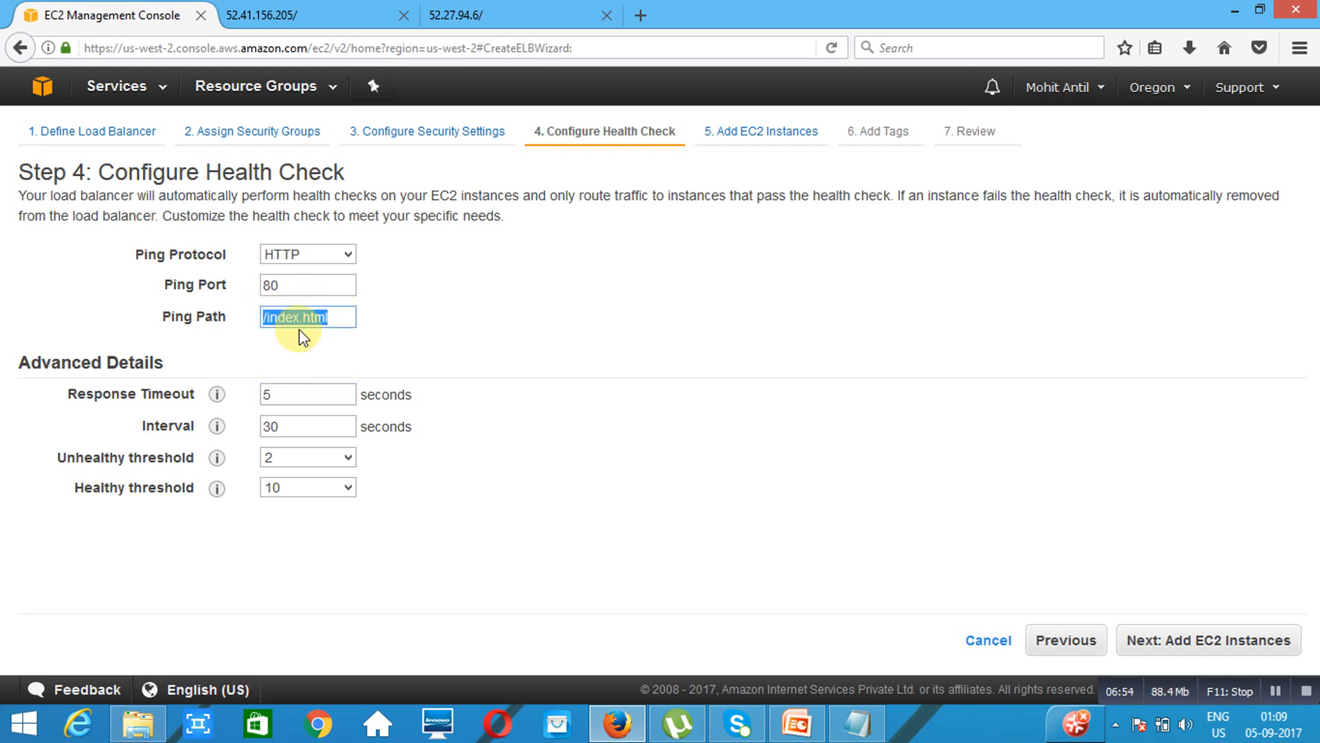
click(307, 389)
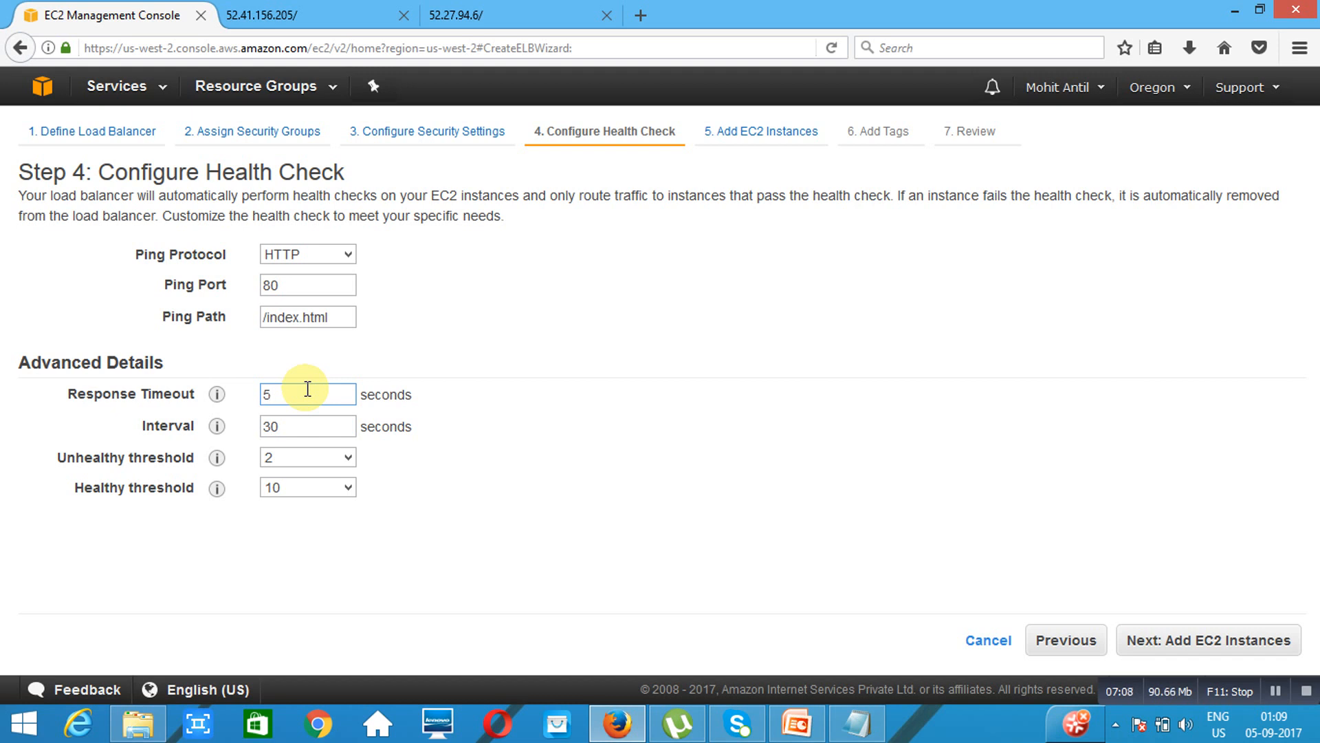
click(272, 428)
double_click(272, 428)
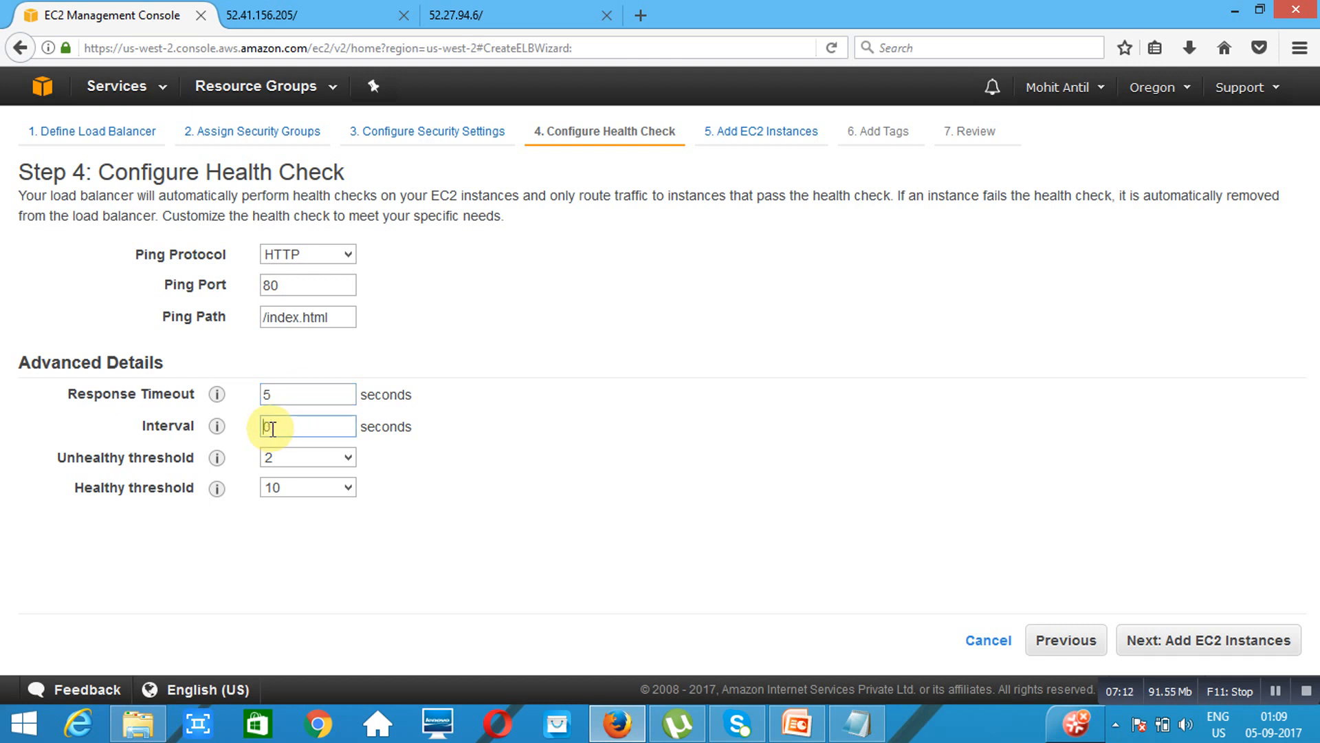
text(10)
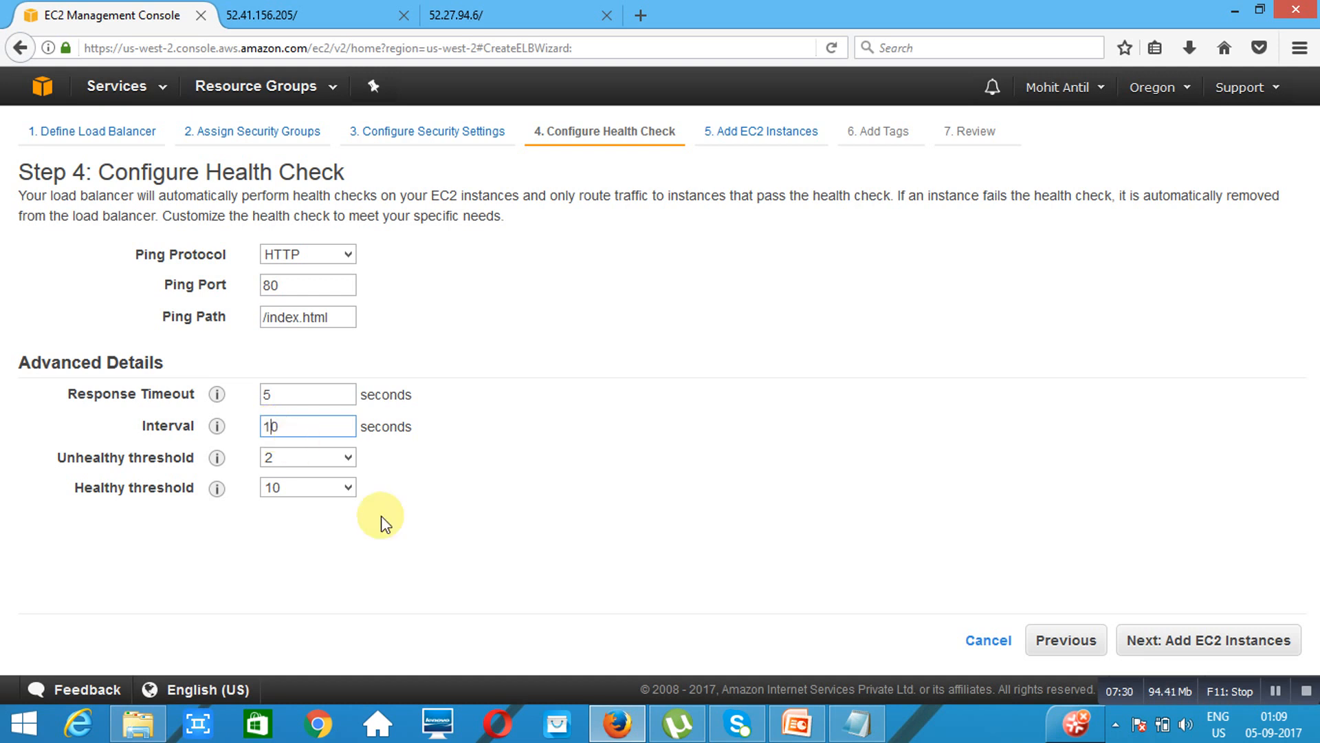
click(348, 488)
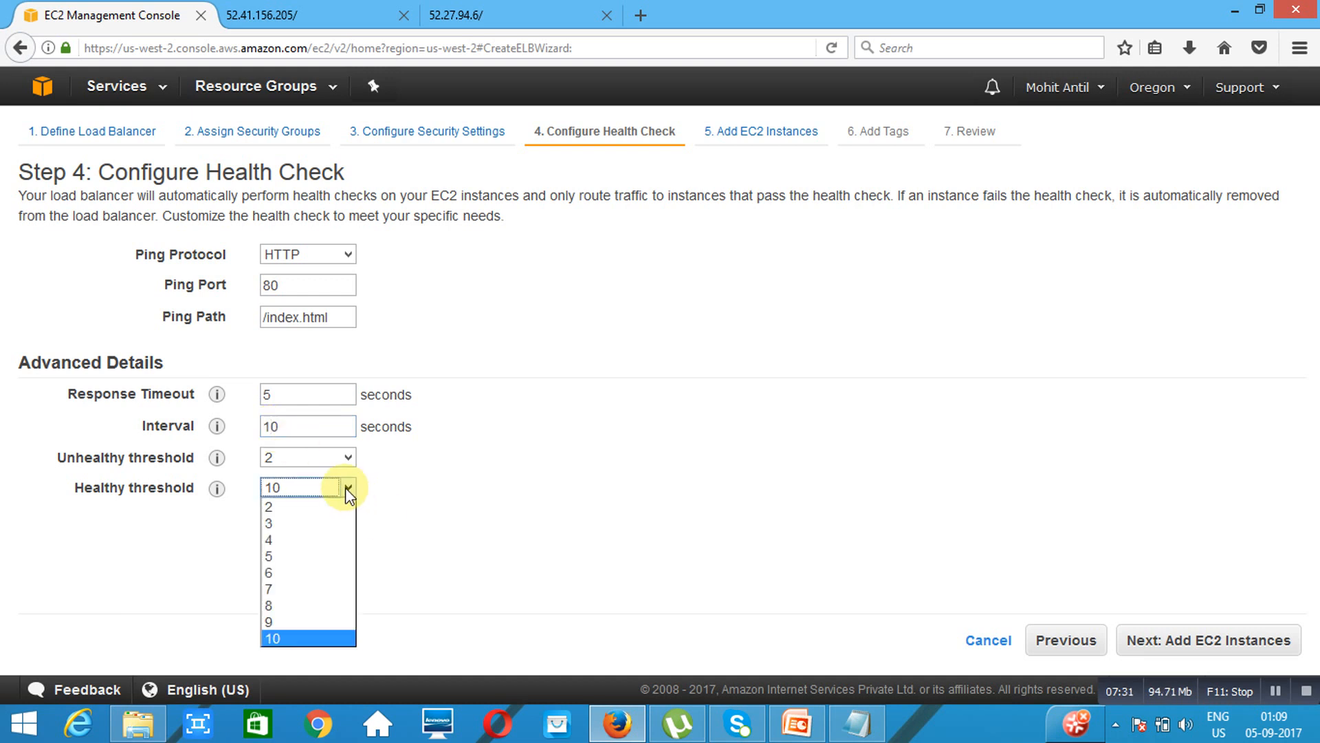
click(309, 524)
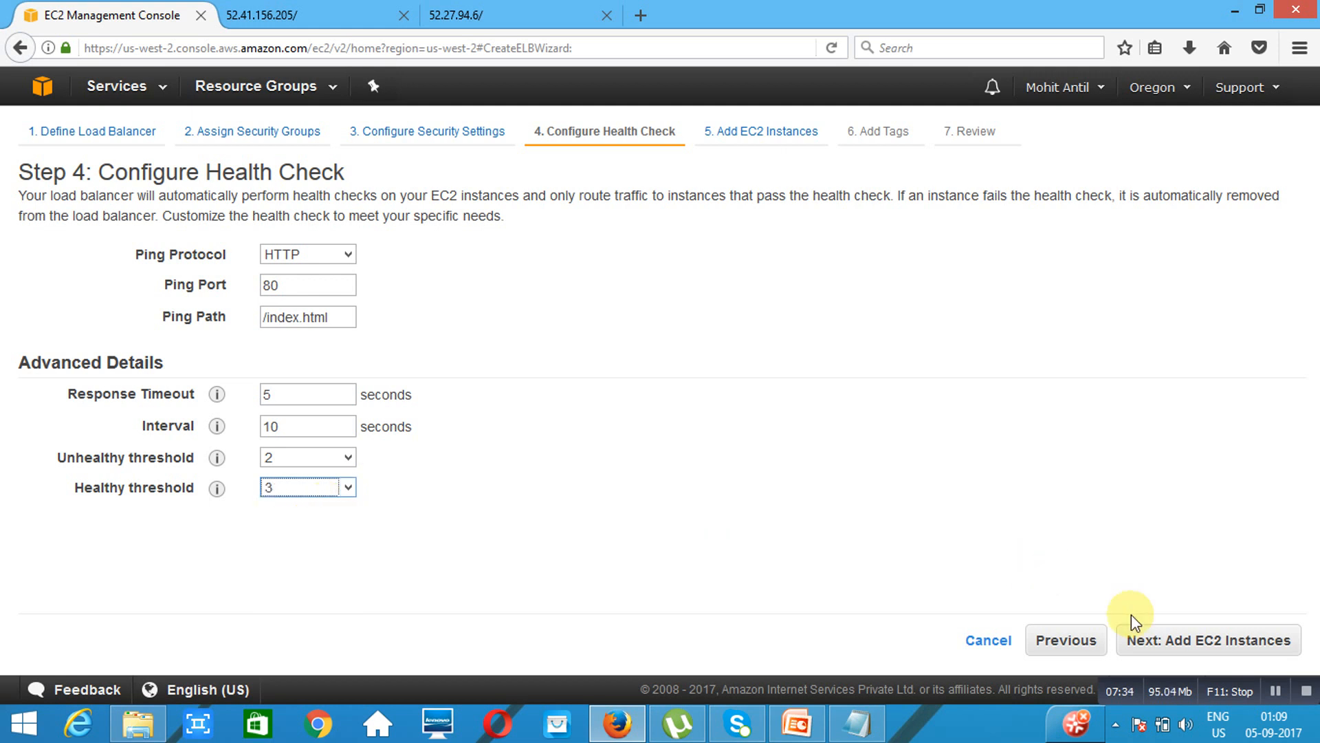
click(1212, 639)
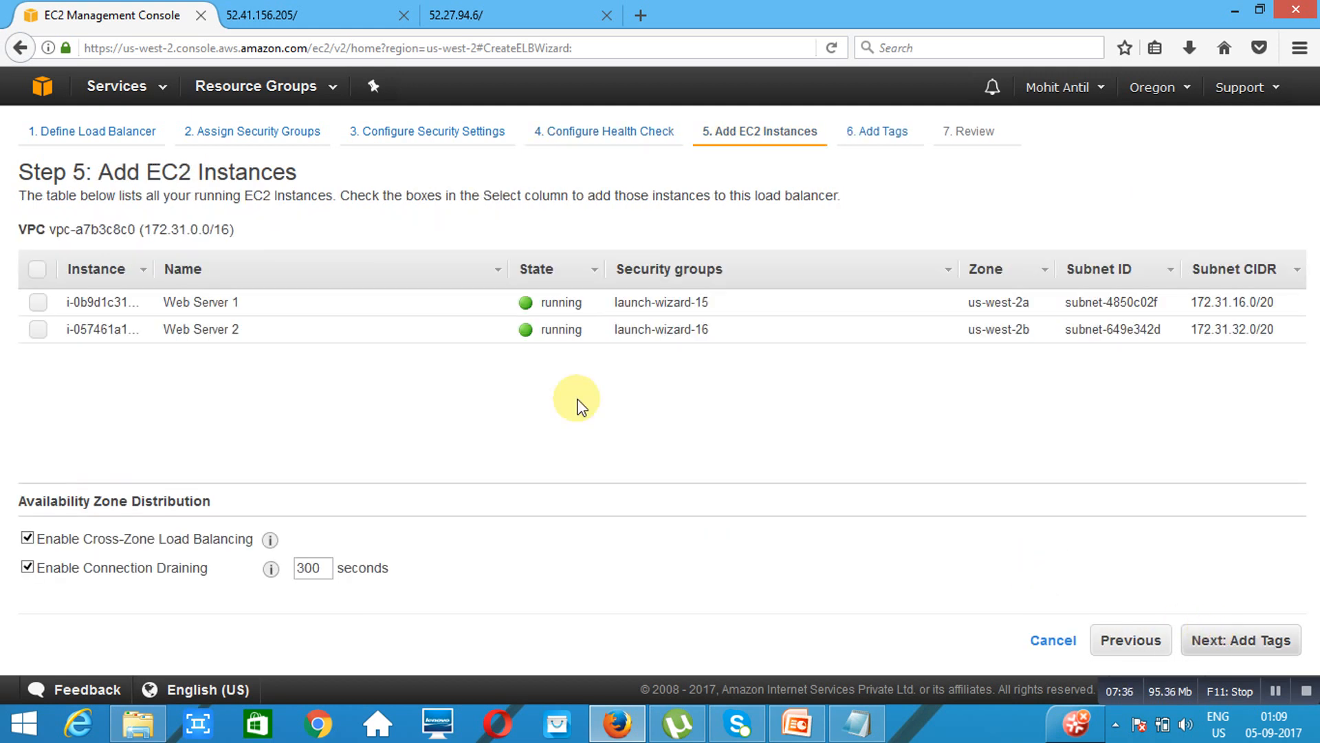
Add Web Server 1 and Web Server 2, keeping cross-zone load balancing and 300-second connection draining enabled, and continue to the tags
click(38, 330)
click(38, 302)
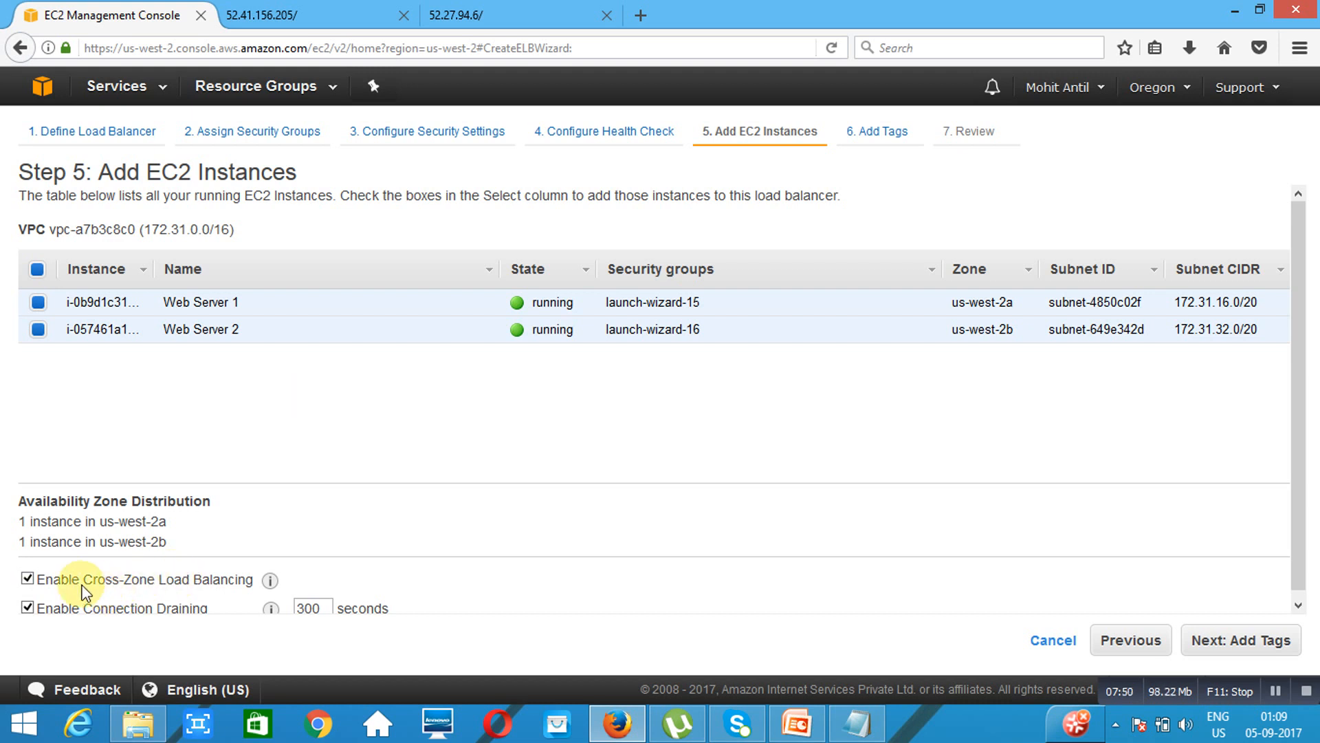
click(27, 579)
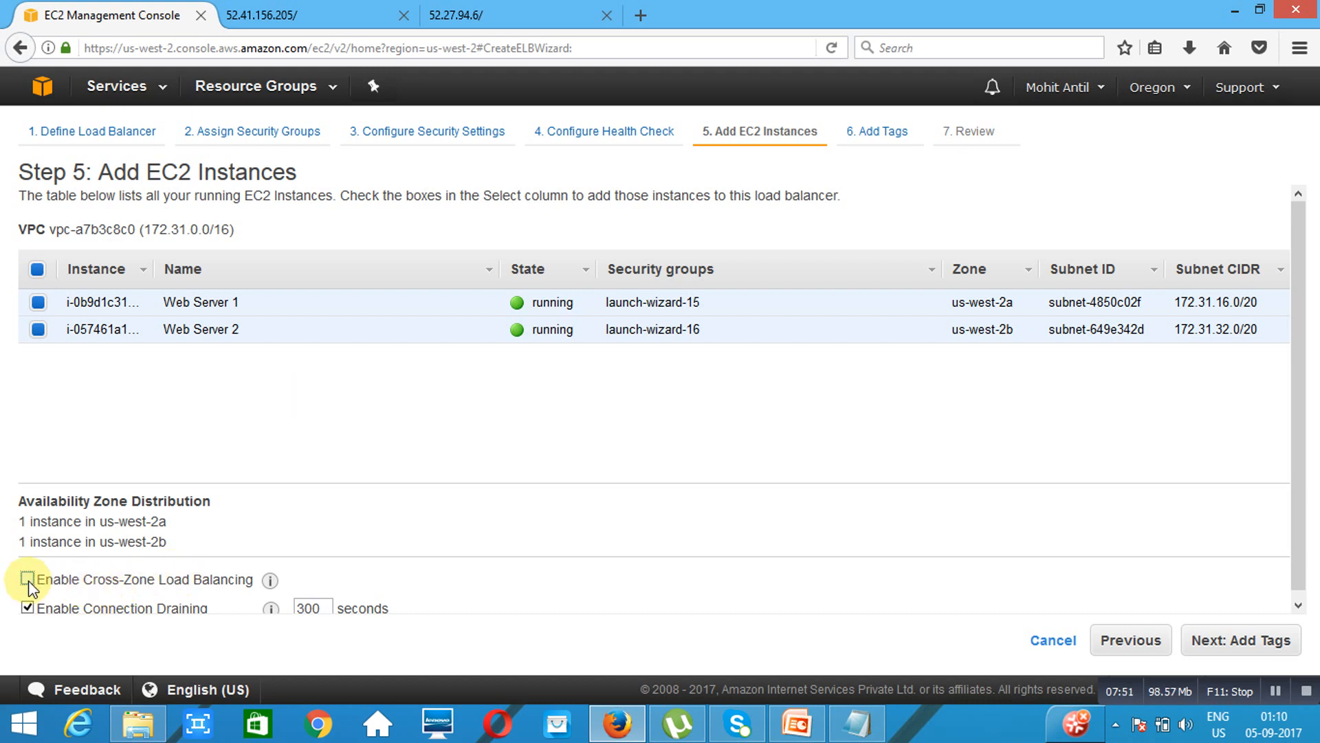
click(27, 579)
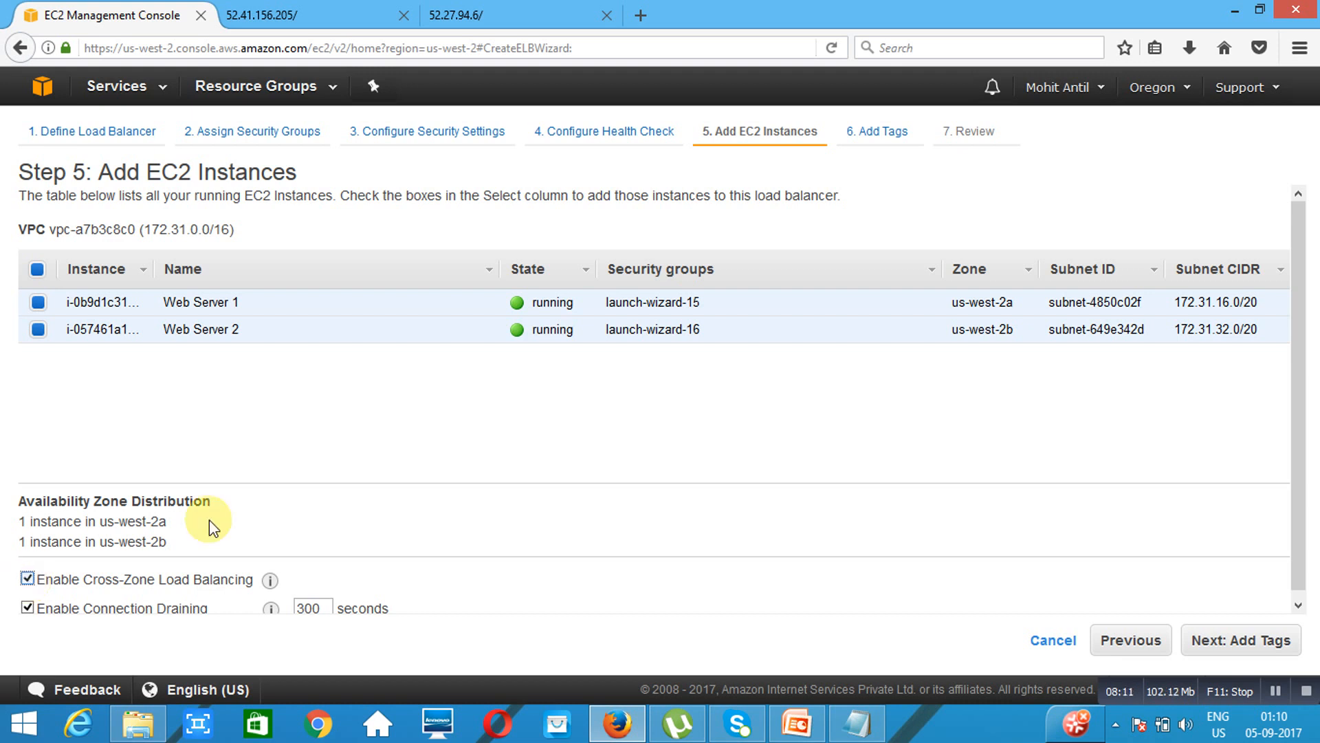
click(1298, 605)
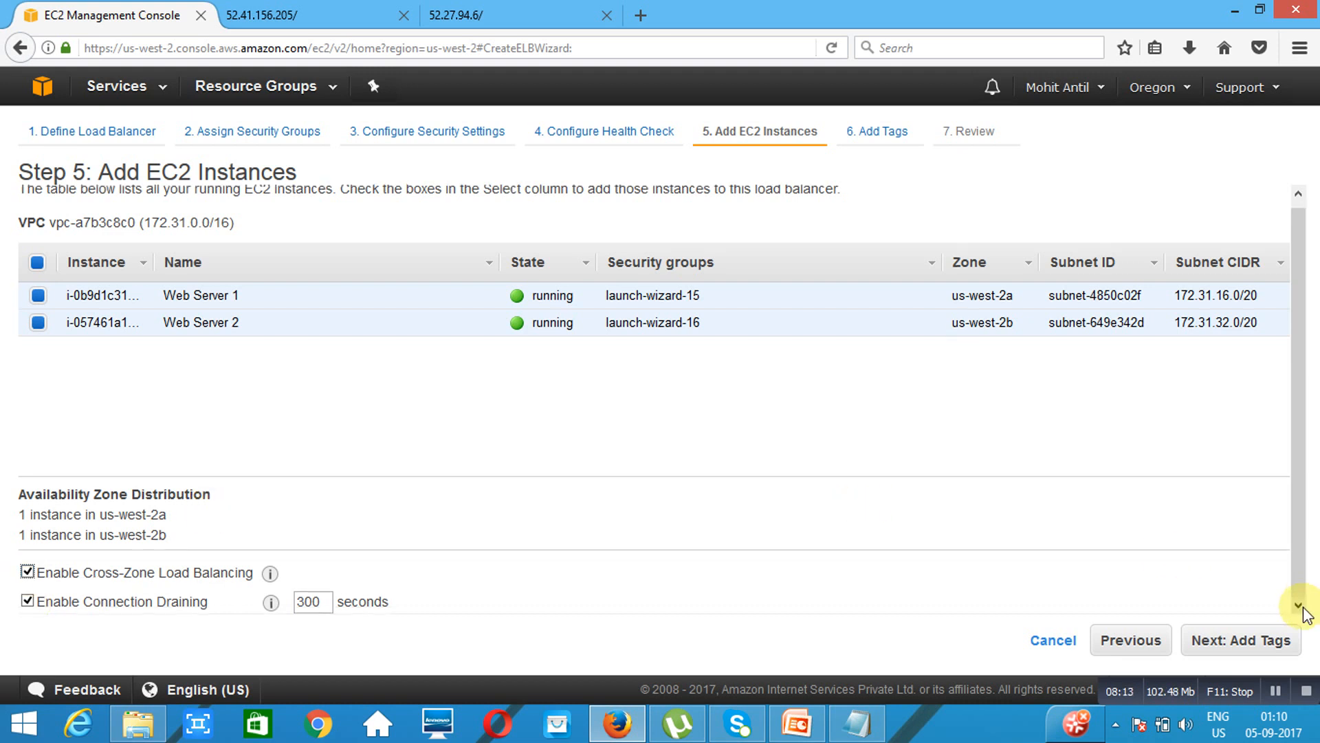
click(27, 601)
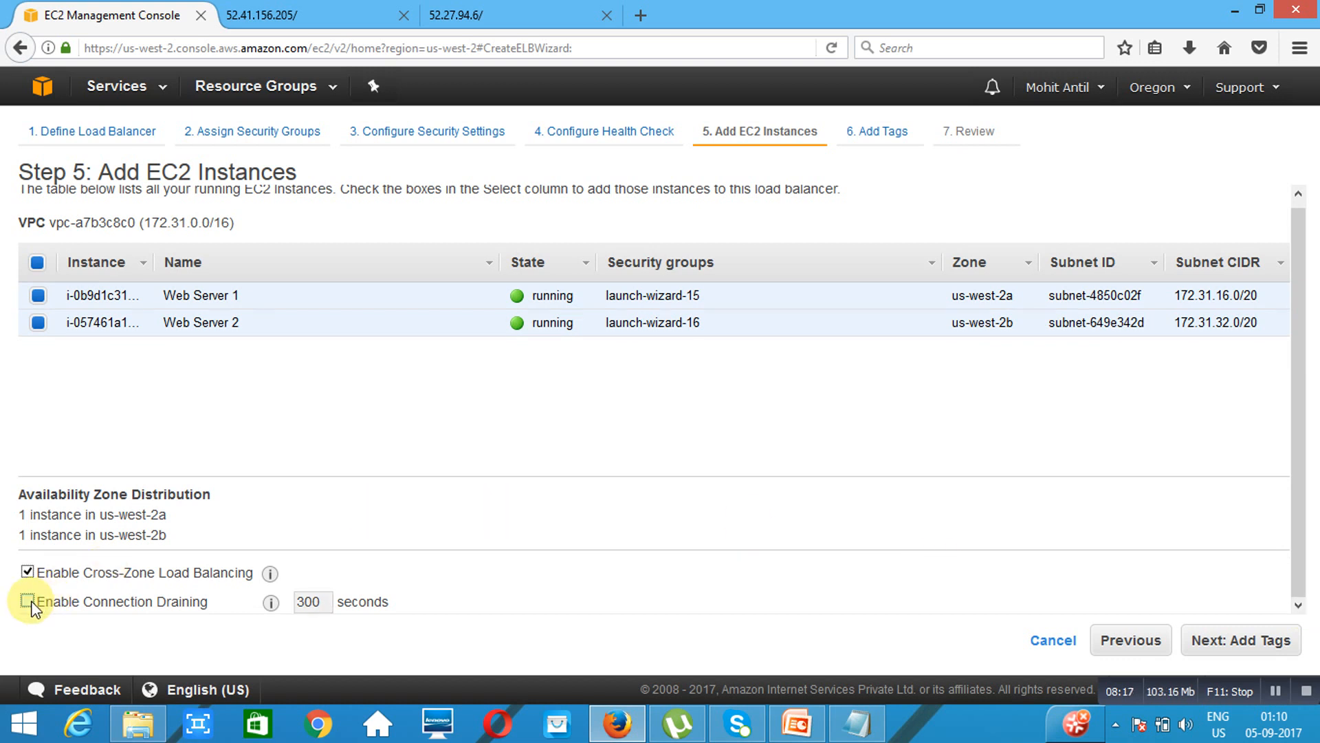
click(28, 601)
click(327, 605)
click(327, 605)
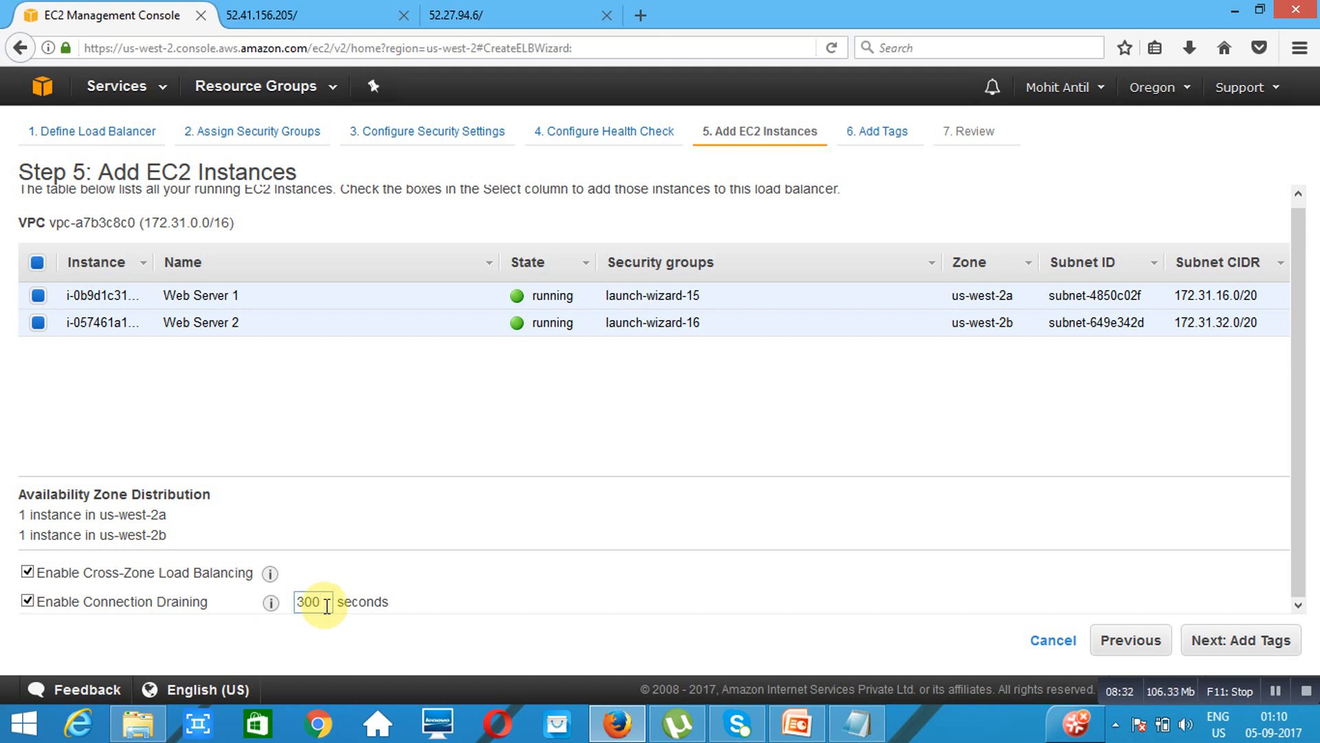
click(1274, 645)
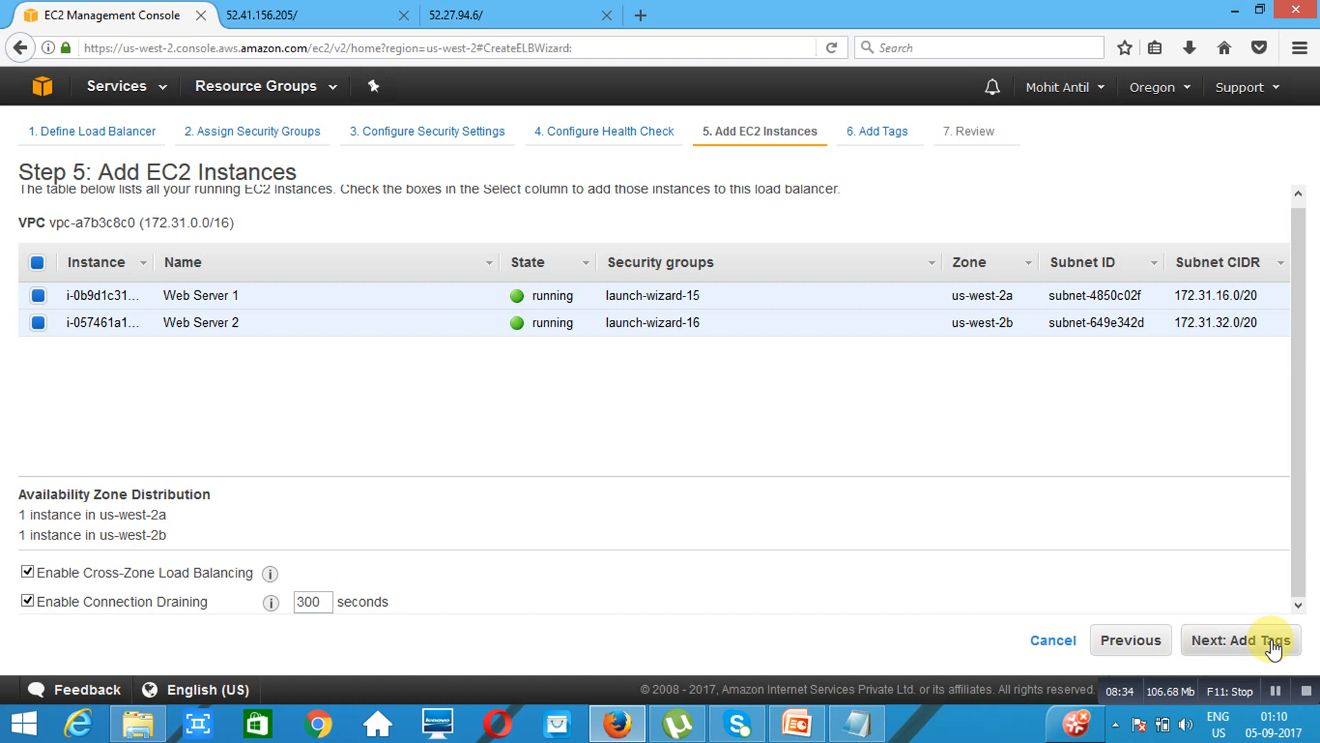
Tag the load balancer with key Name and value ELB, review its configuration, and try to create it
text(Name)
key(Tab)
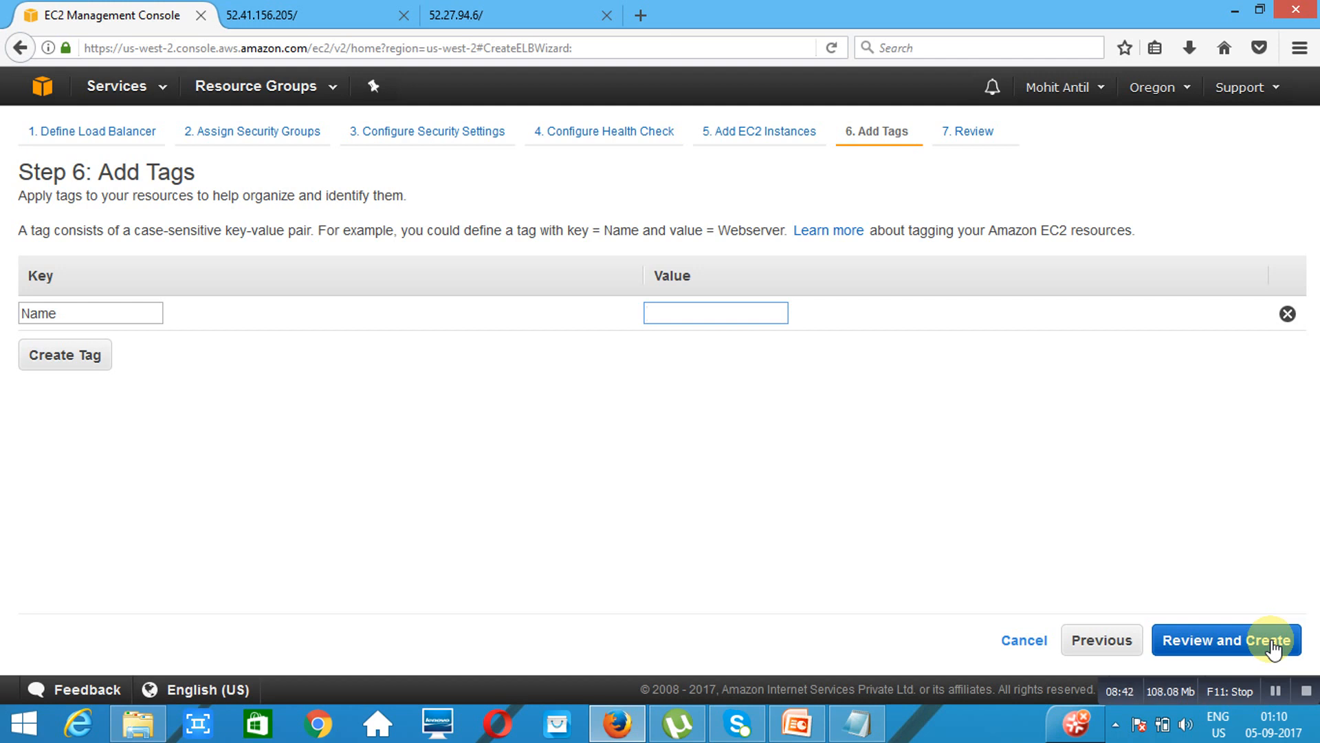
text(ELB)
click(1226, 640)
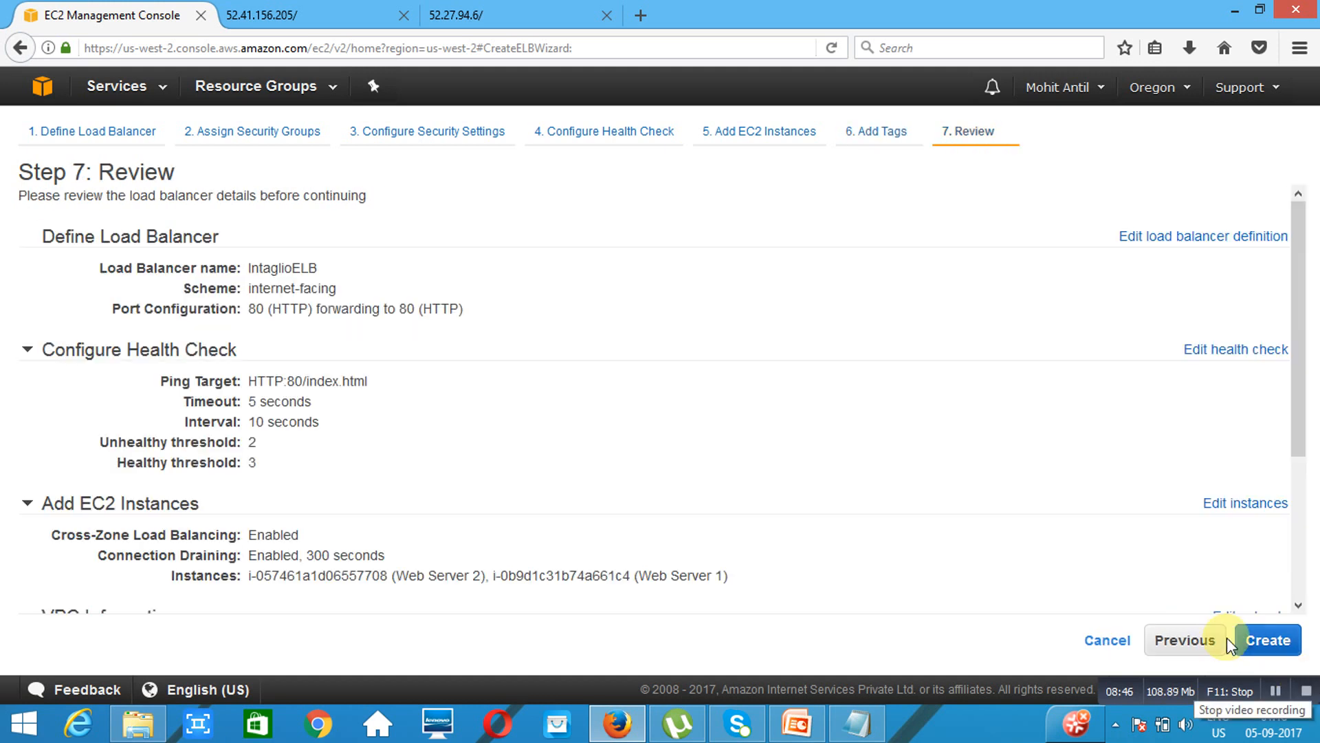
scroll(1299, 598, down, 3)
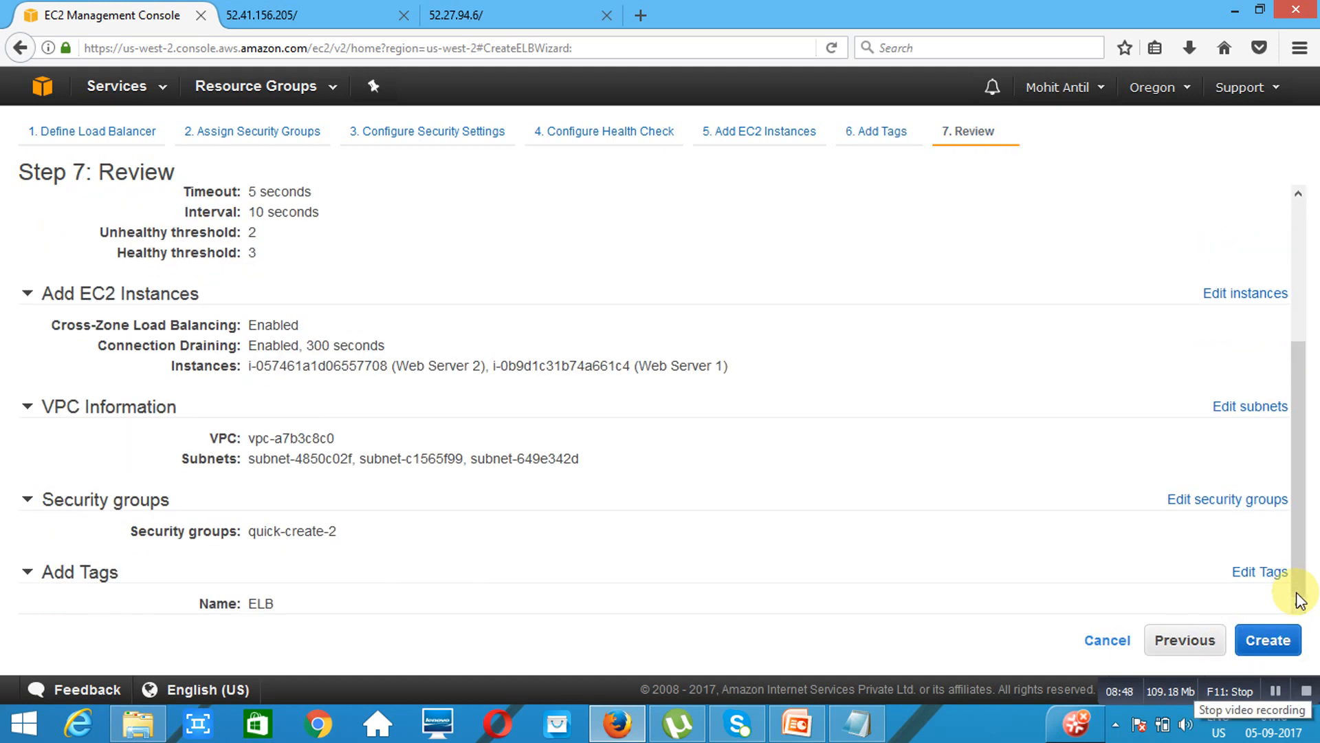
click(1277, 641)
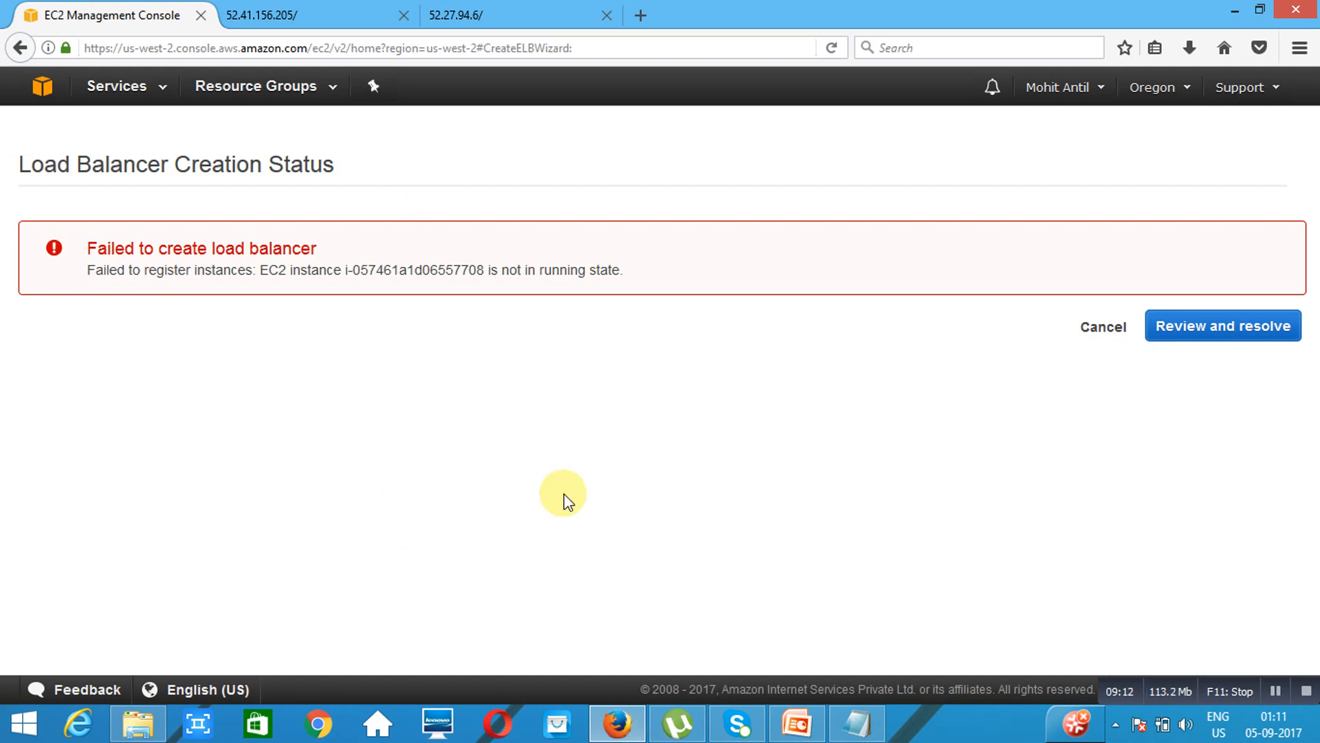
Go back to the EC2 dashboard and open the instances list to examine the web servers' states
click(108, 95)
click(303, 243)
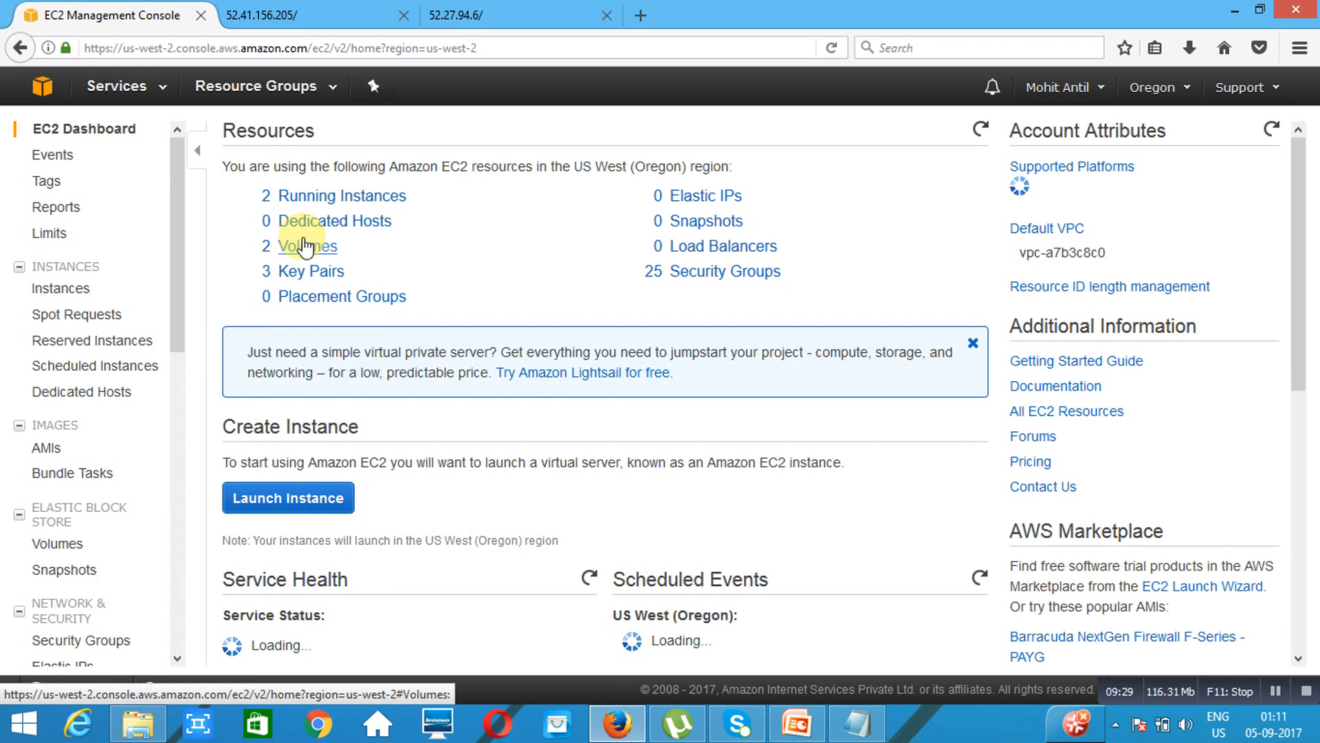
click(329, 198)
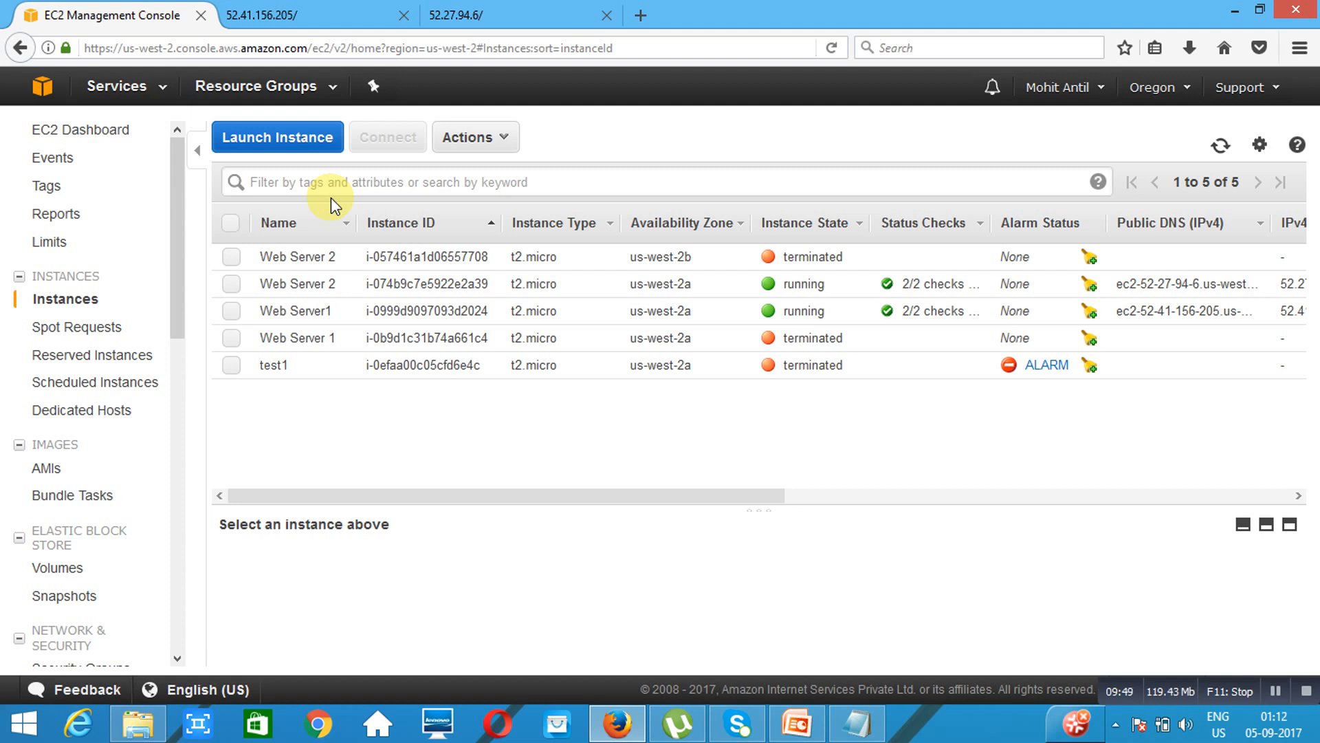
Open the load balancers list and start creating a new Classic Load Balancer
click(178, 658)
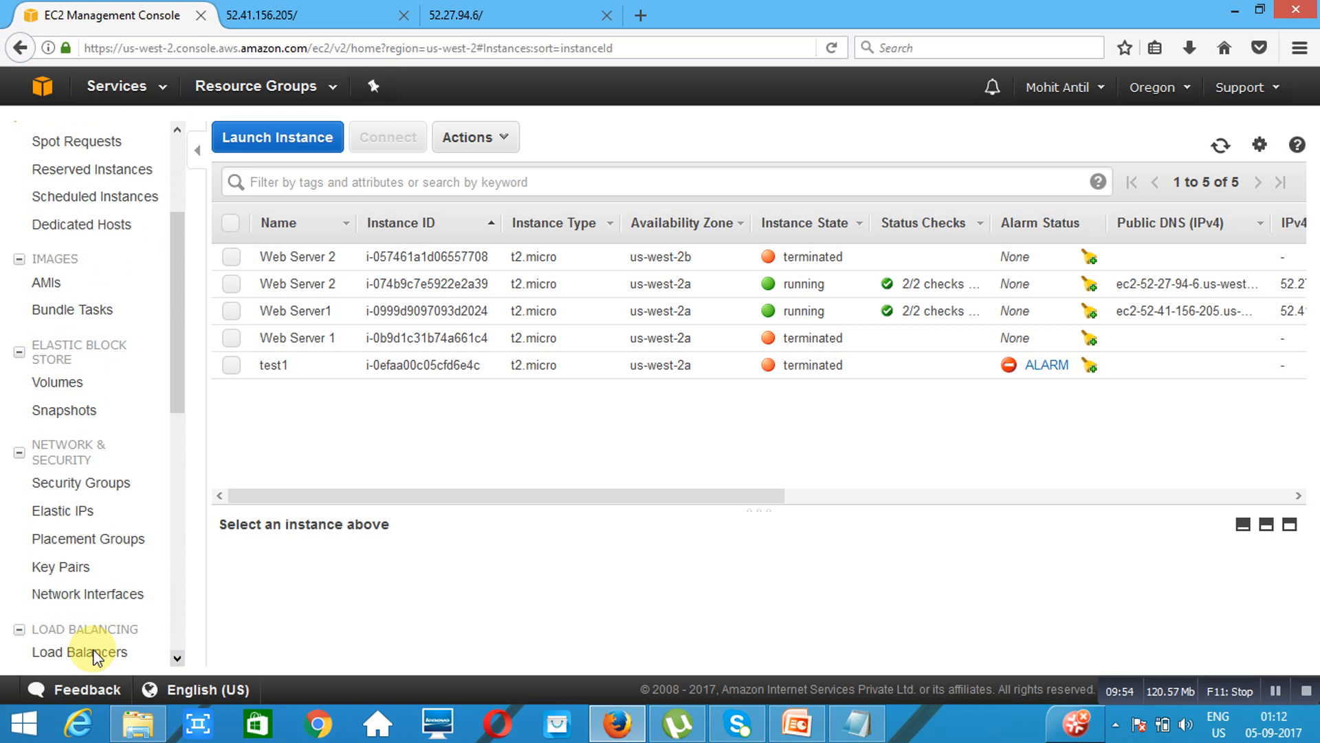
click(96, 655)
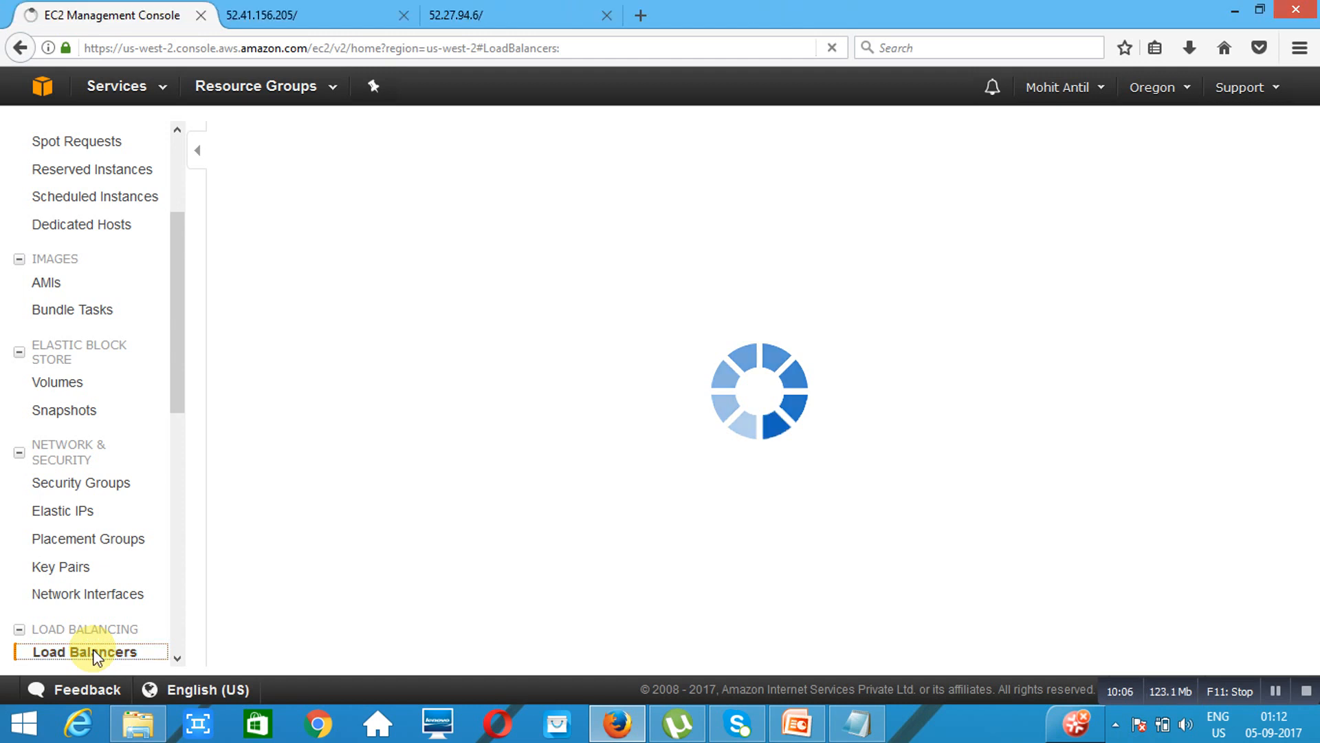
click(573, 410)
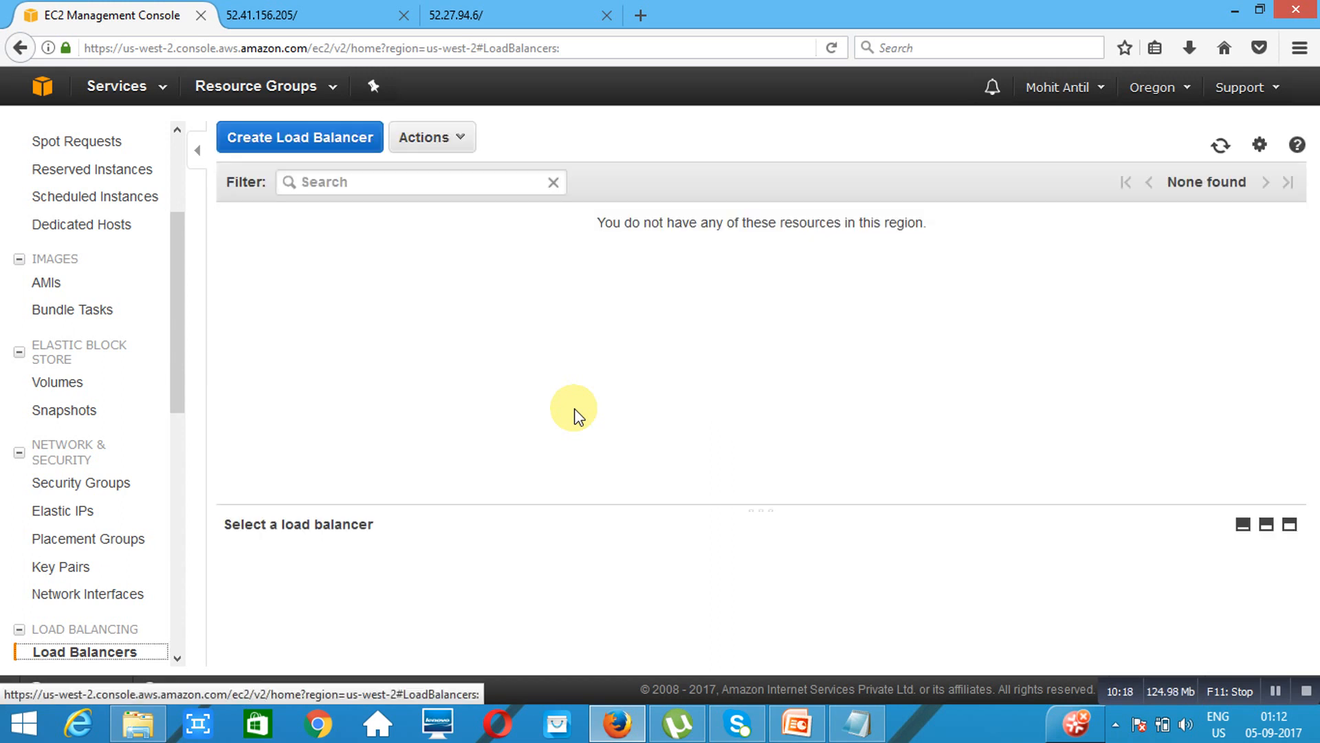
click(296, 138)
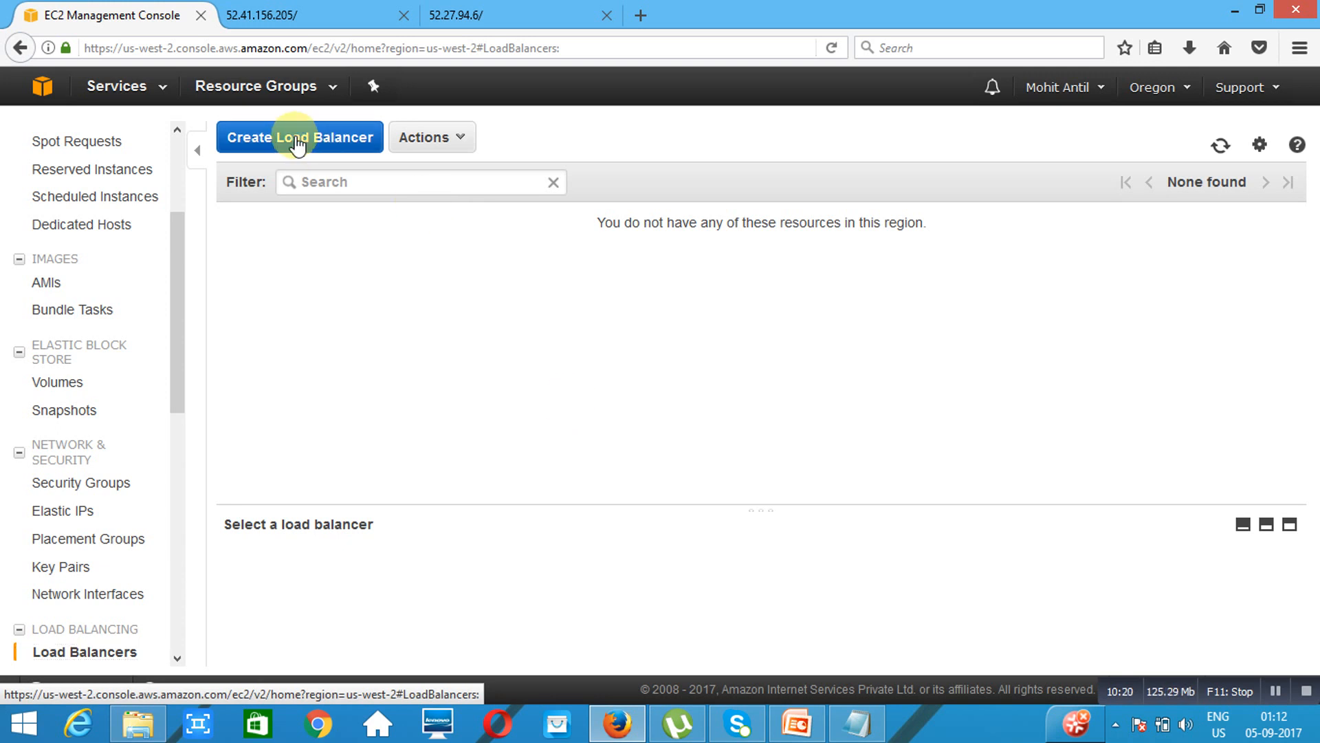
click(670, 240)
click(1252, 641)
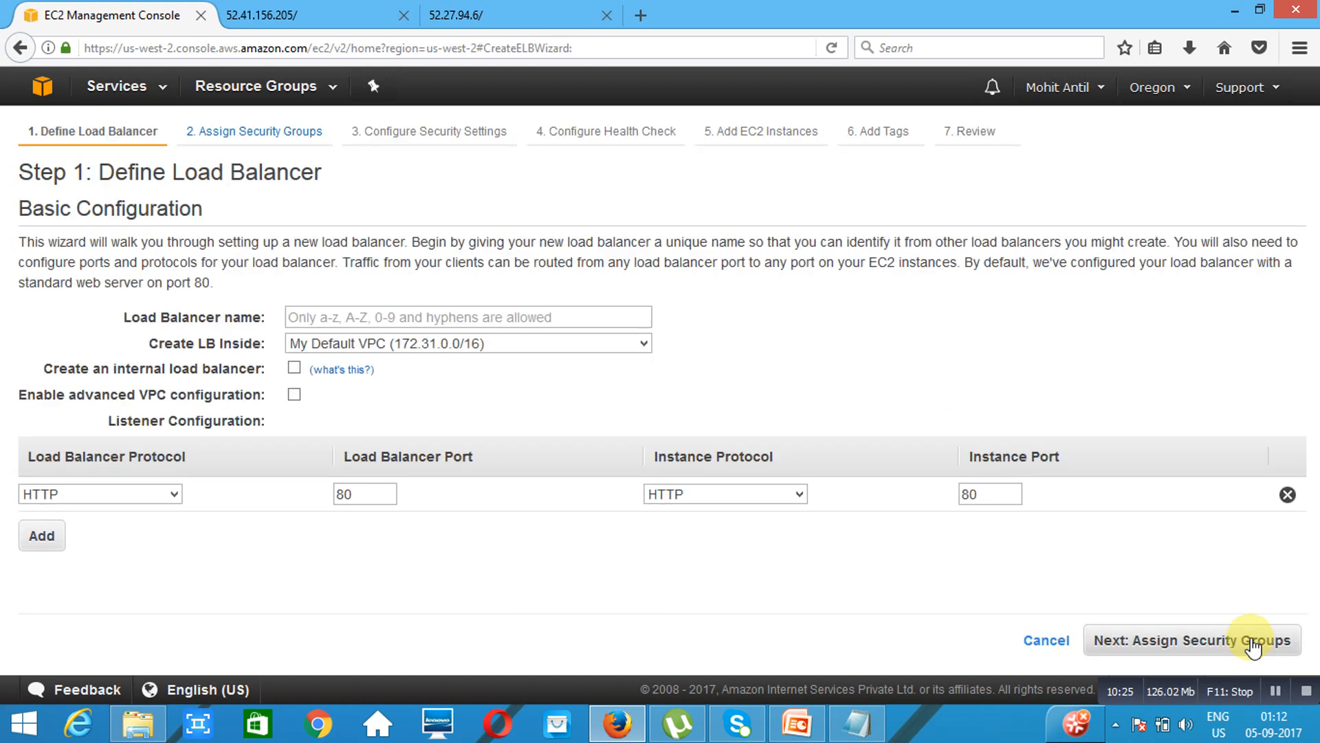
Name the load balancer IntaglioELB, keep the default VPC and HTTP port 80 listener, and continue to the security groups
click(603, 317)
text(I)
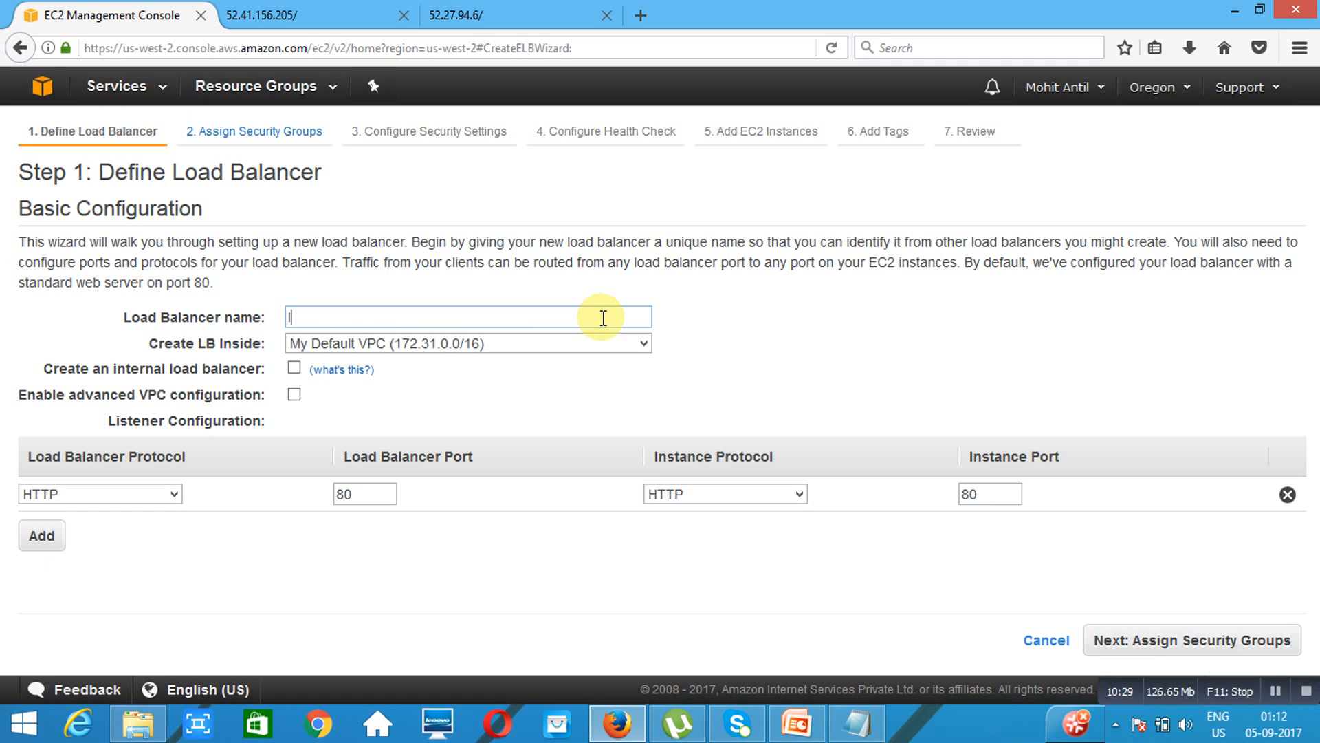
text(ntaglioE)
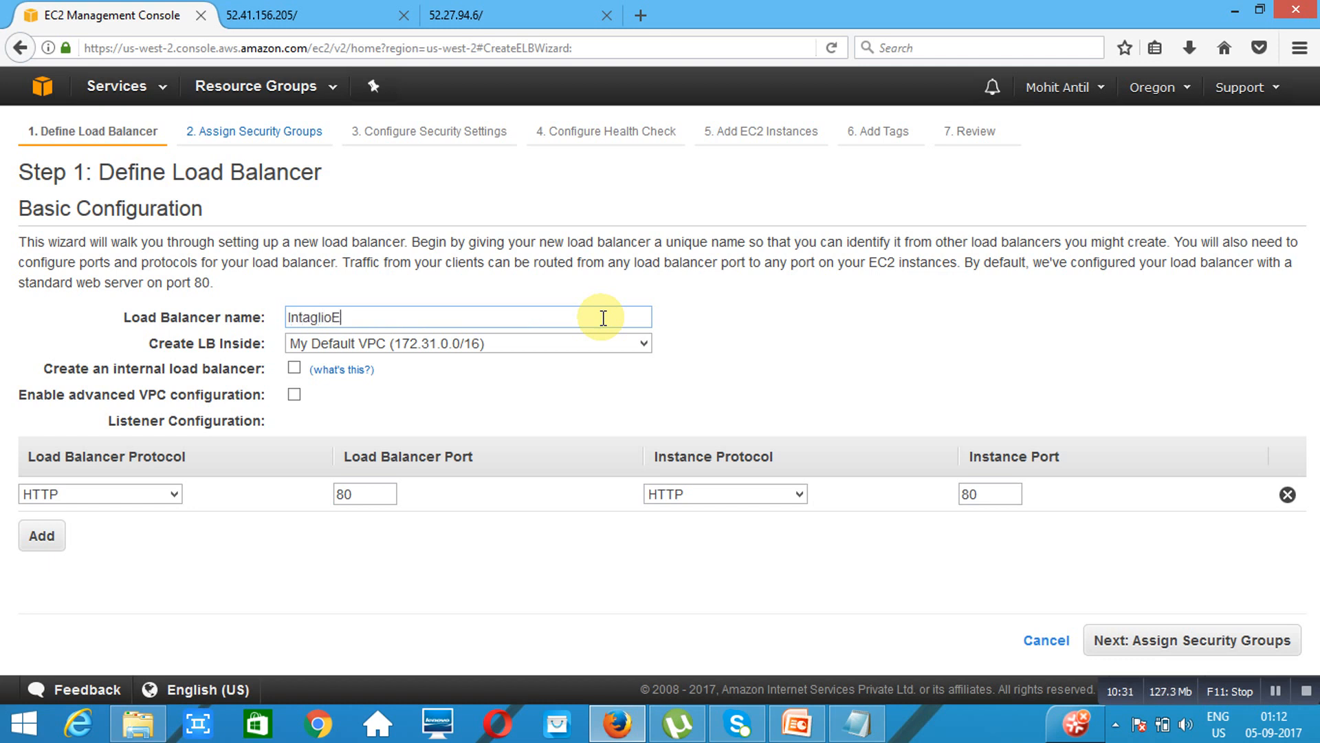
text(LB)
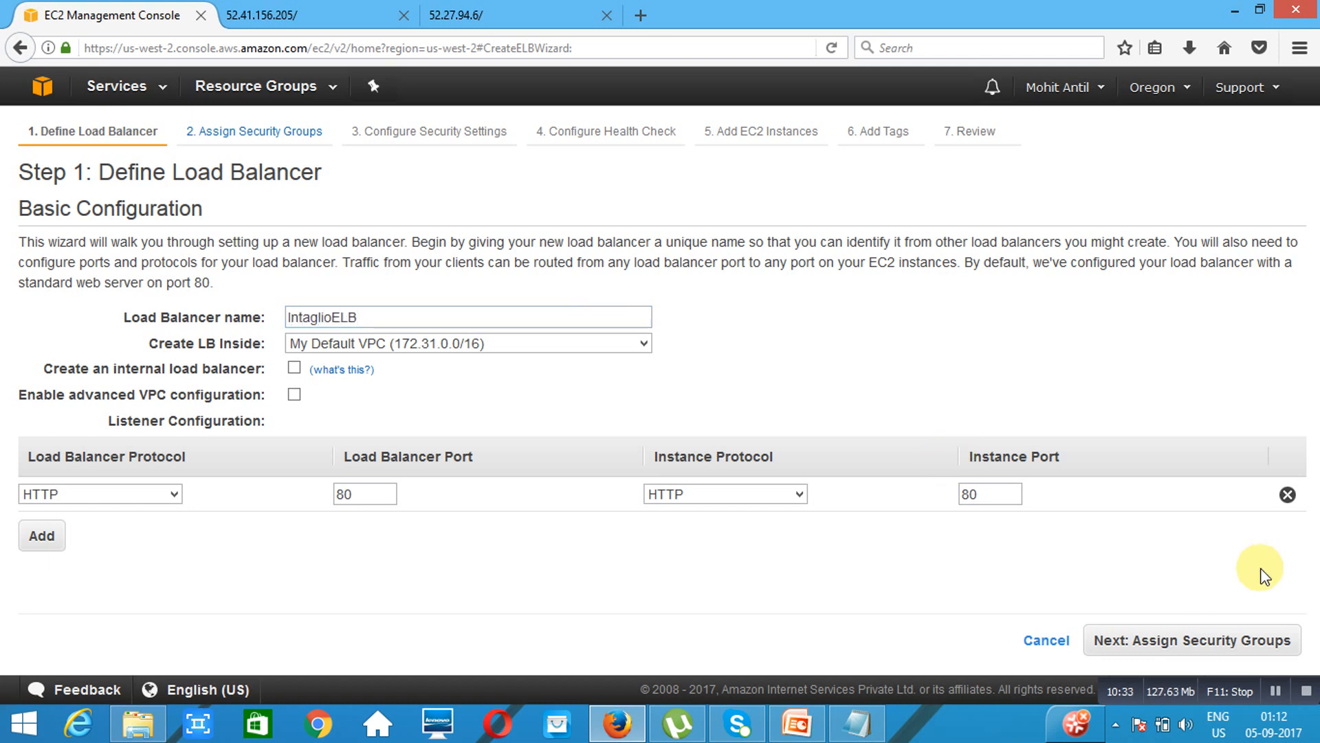
click(1201, 640)
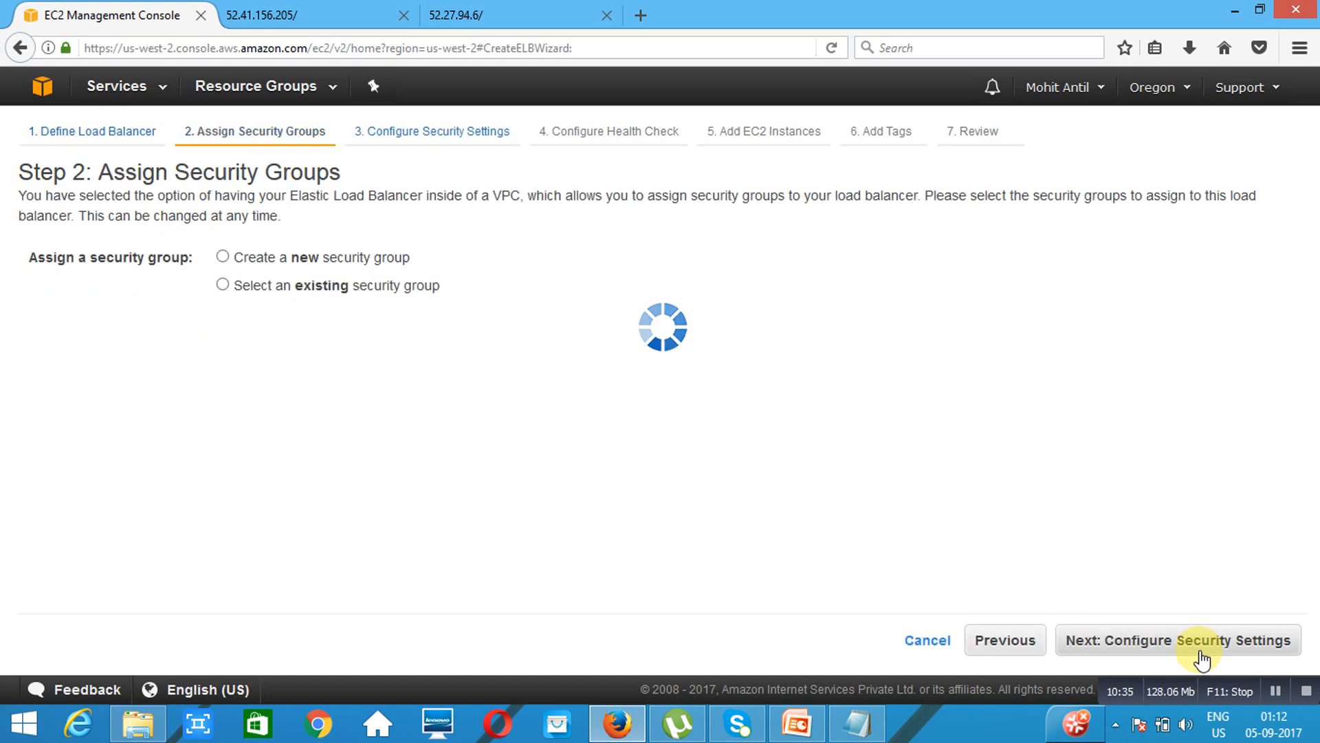
Assign a new security group allowing TCP port 80 from 0.0.0.0/0 and continue through the security settings to the health check
click(224, 259)
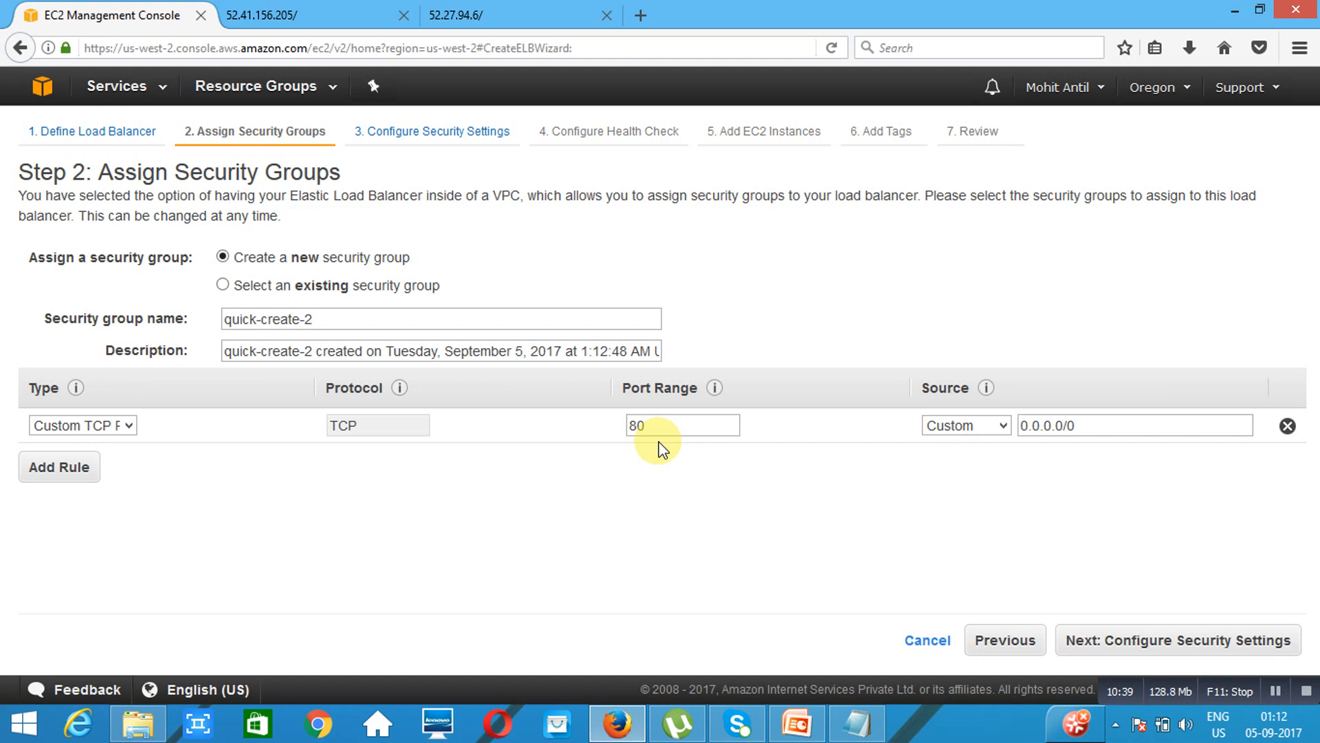
click(1195, 643)
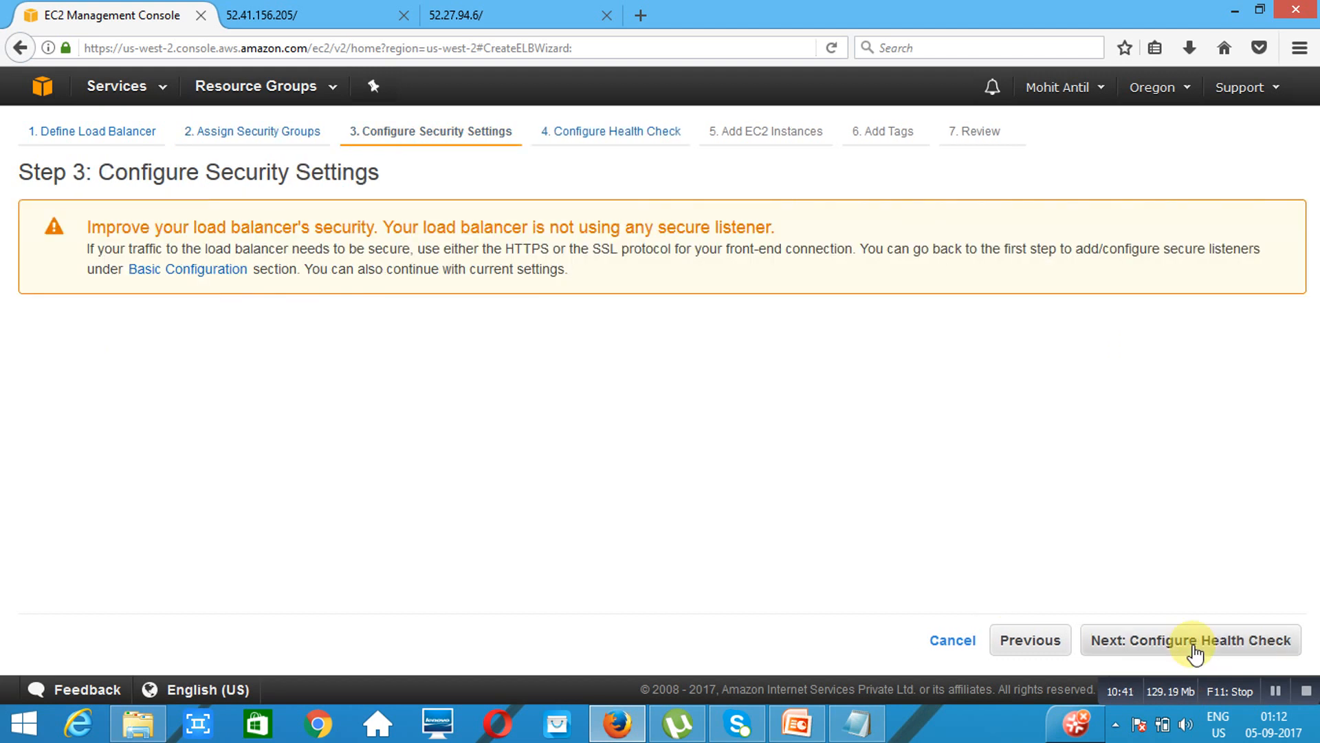
click(1195, 642)
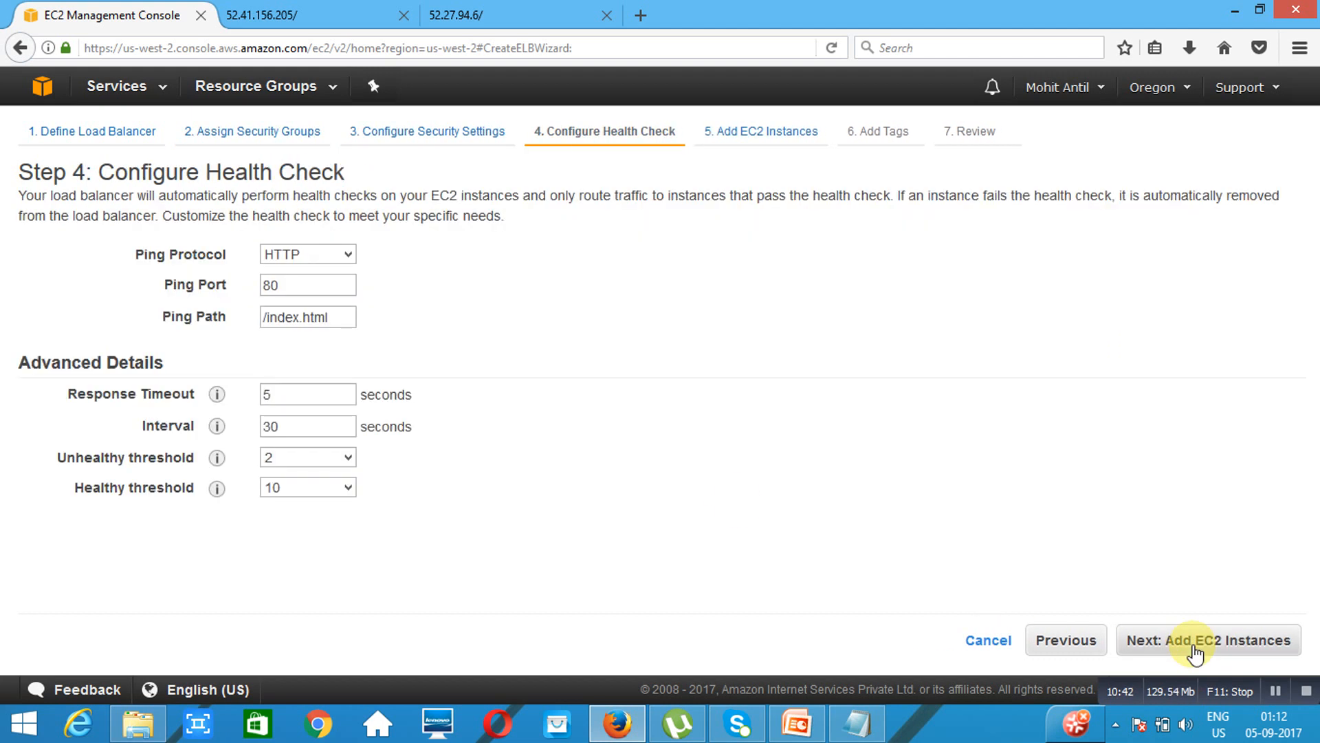
Set the health check interval to 10 seconds and the healthy threshold to 3, and proceed to adding EC2 instances
click(275, 426)
key(BackSpace)
text(1)
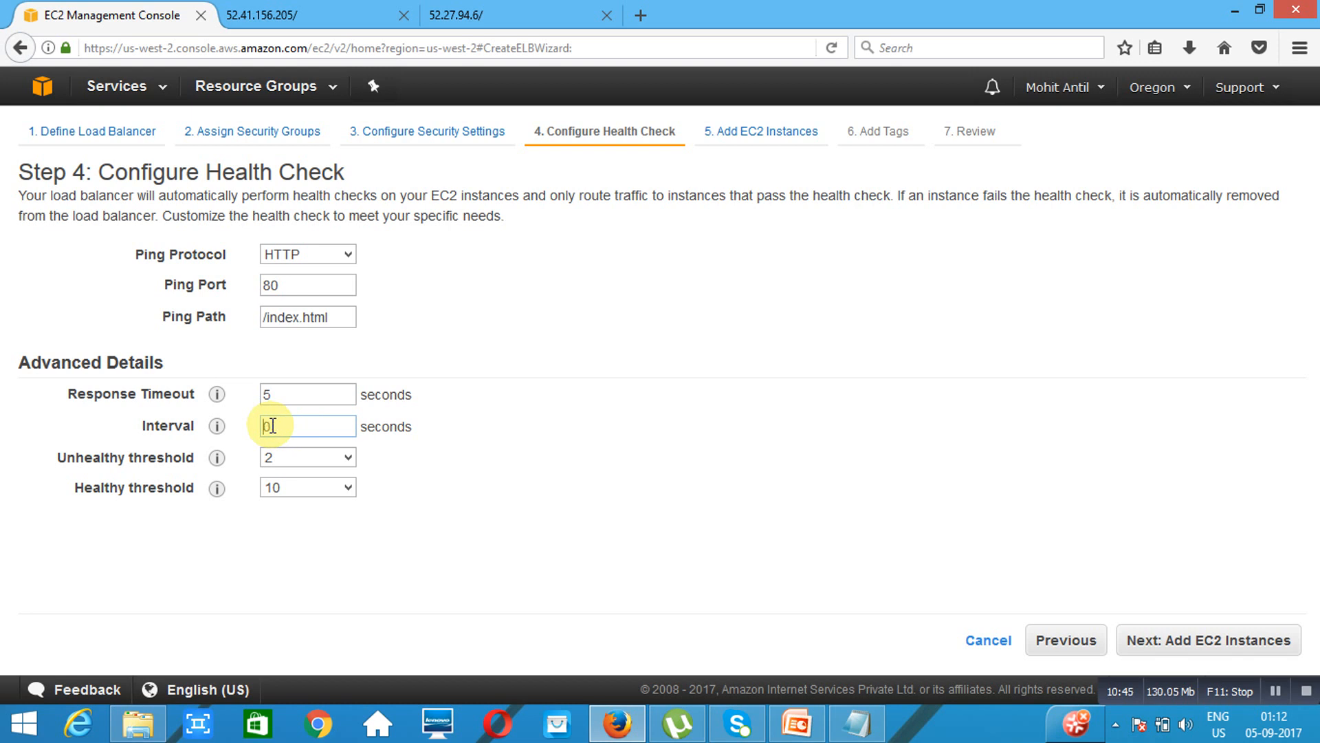
click(315, 493)
click(316, 524)
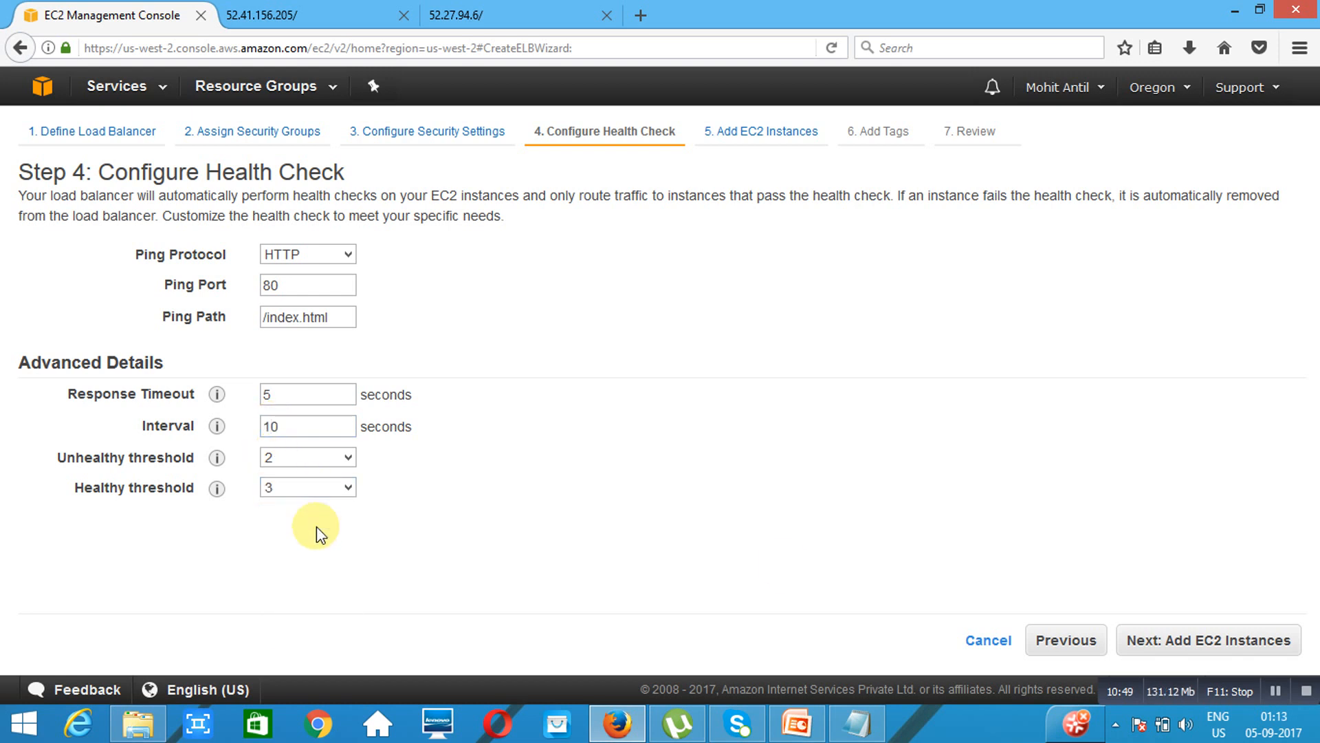
click(1201, 641)
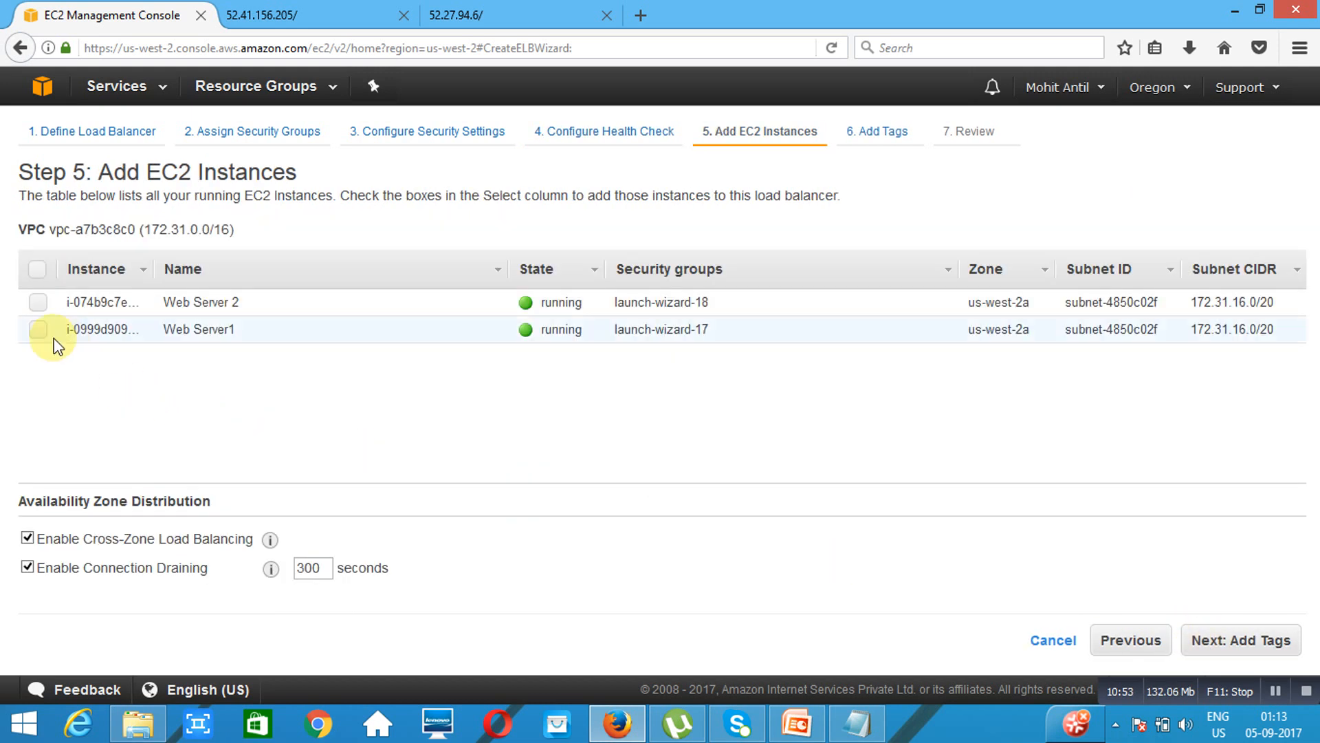
Add the Web Server1 and Web Server 2 instances to the load balancer and continue to the tags
click(38, 330)
click(38, 303)
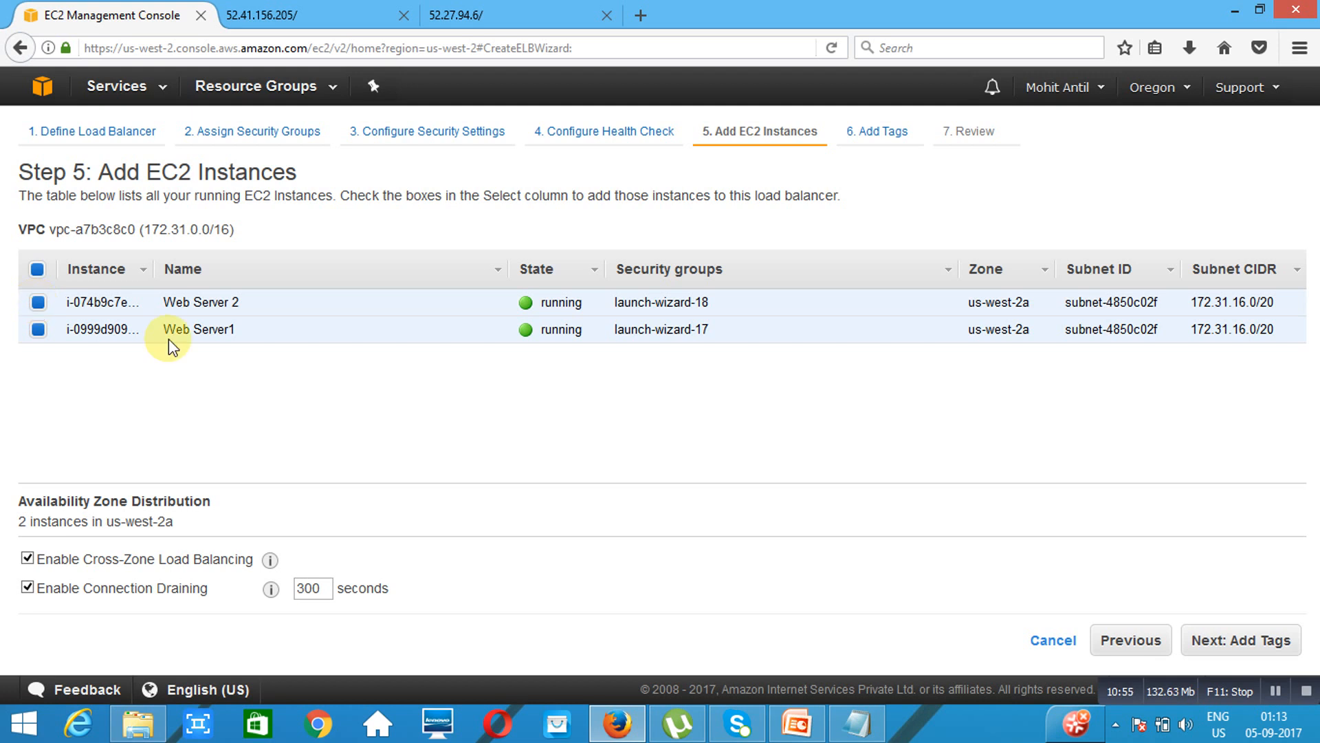
click(1249, 657)
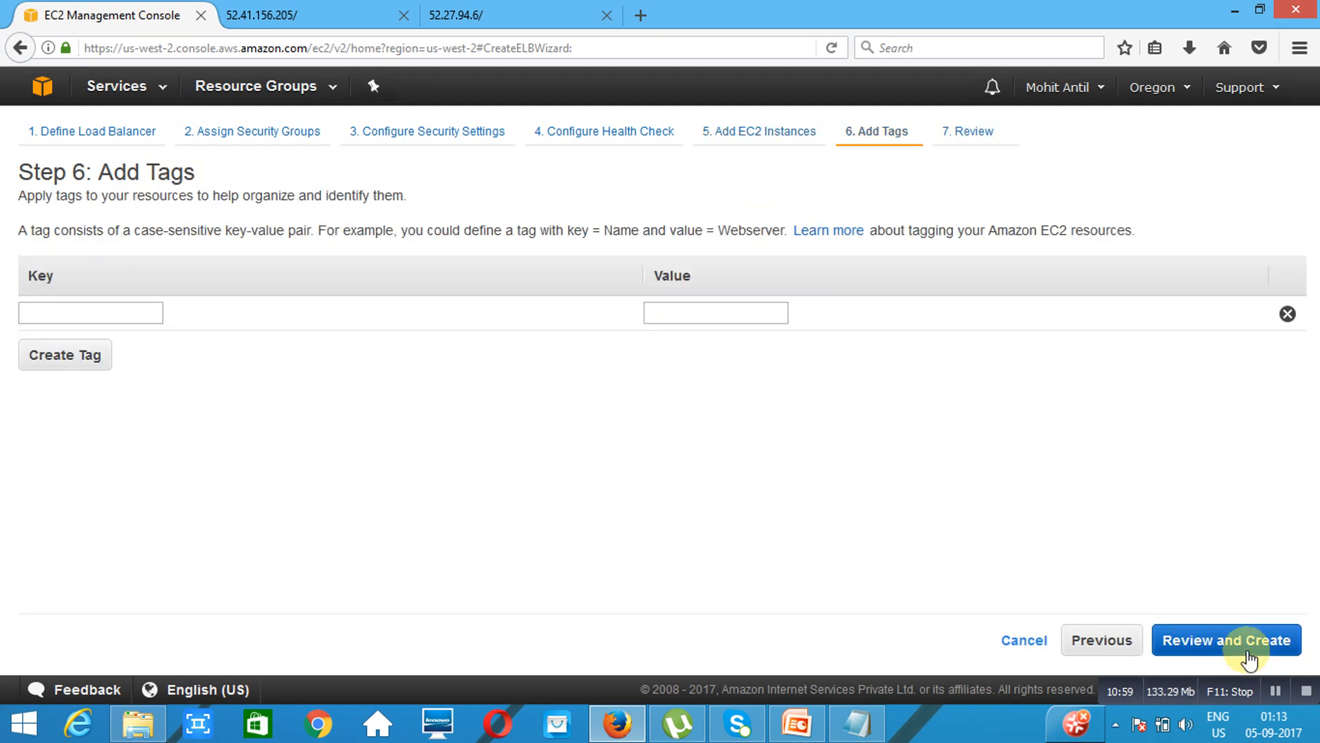
Tag the load balancer with key Name and value ELB, create it after the review, and close the creation status
text(Name)
key(Tab)
text(ELB)
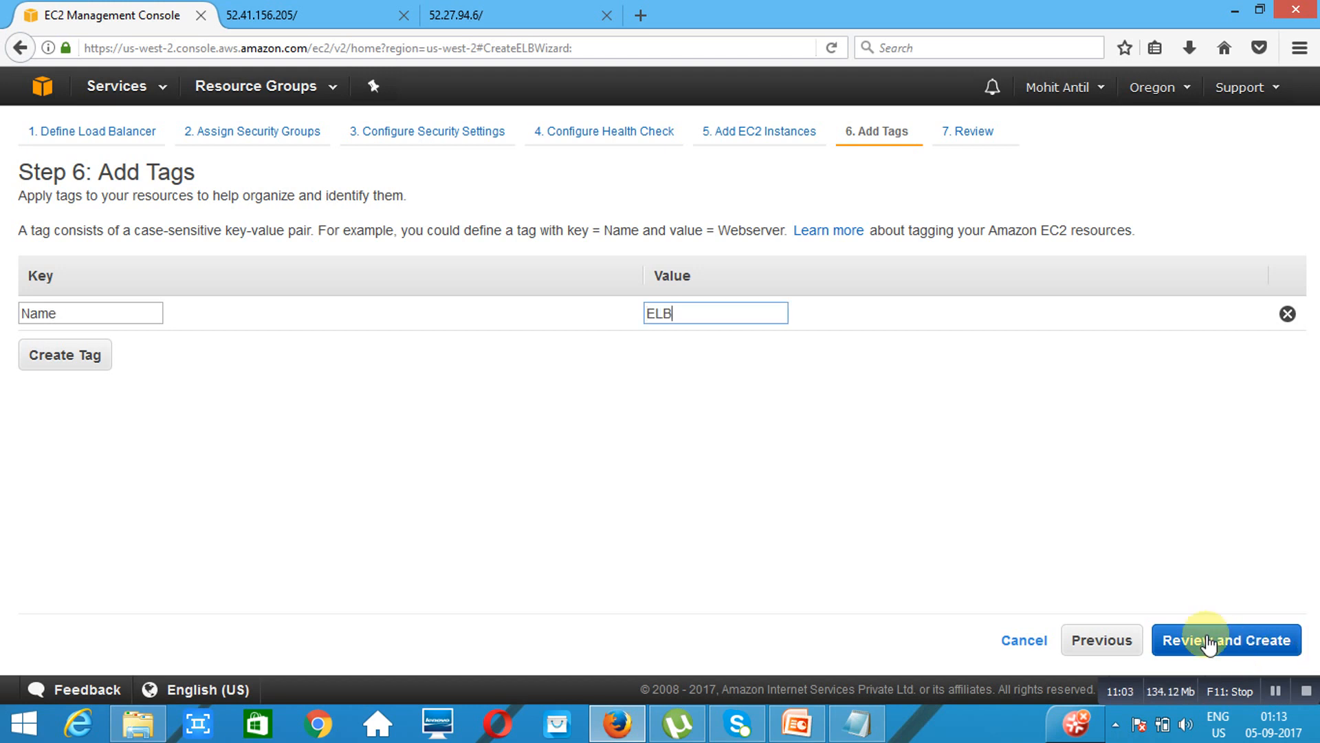
click(1236, 647)
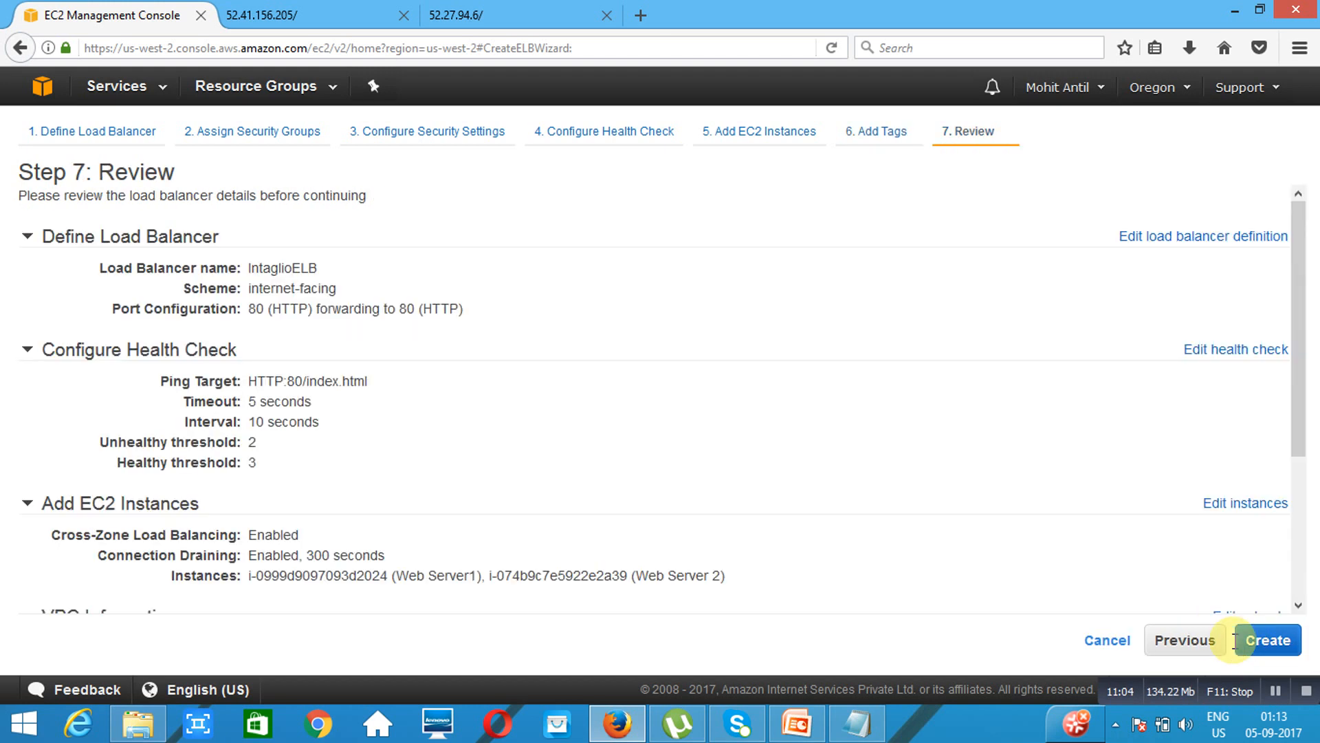
click(1277, 645)
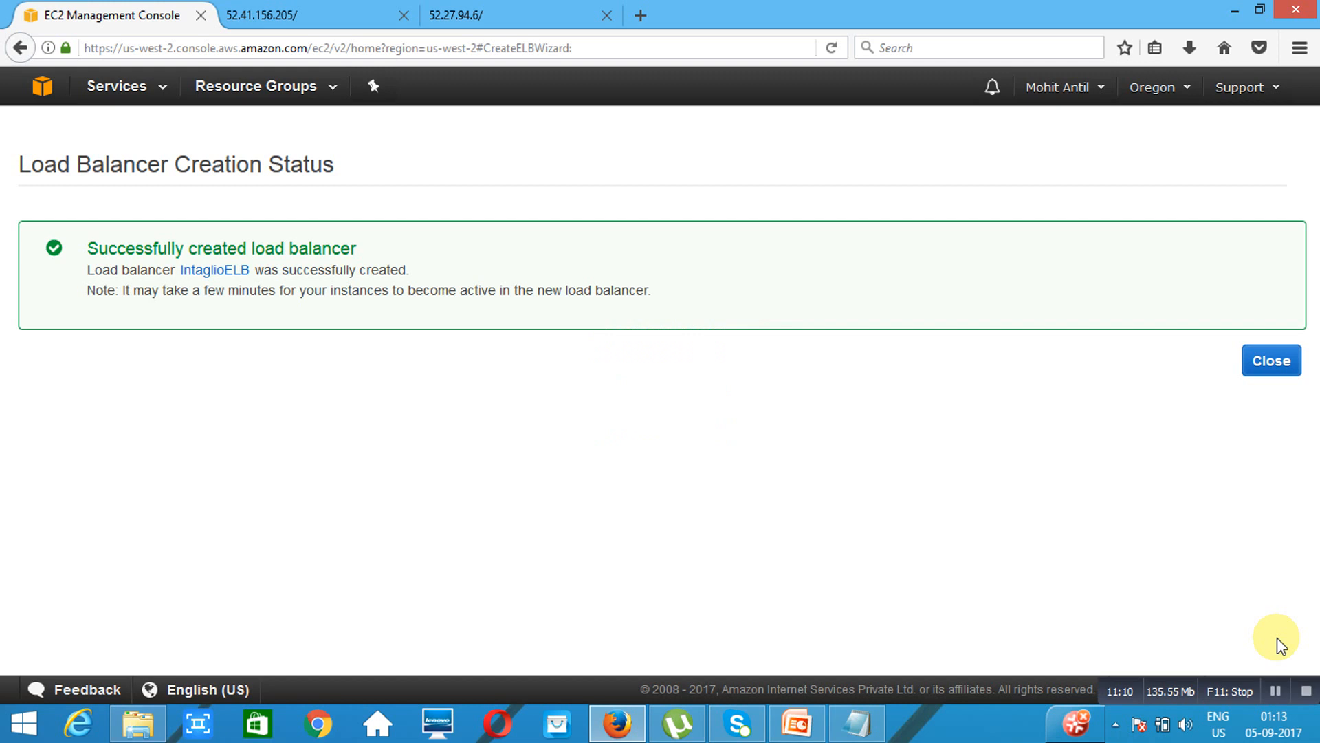
click(1271, 370)
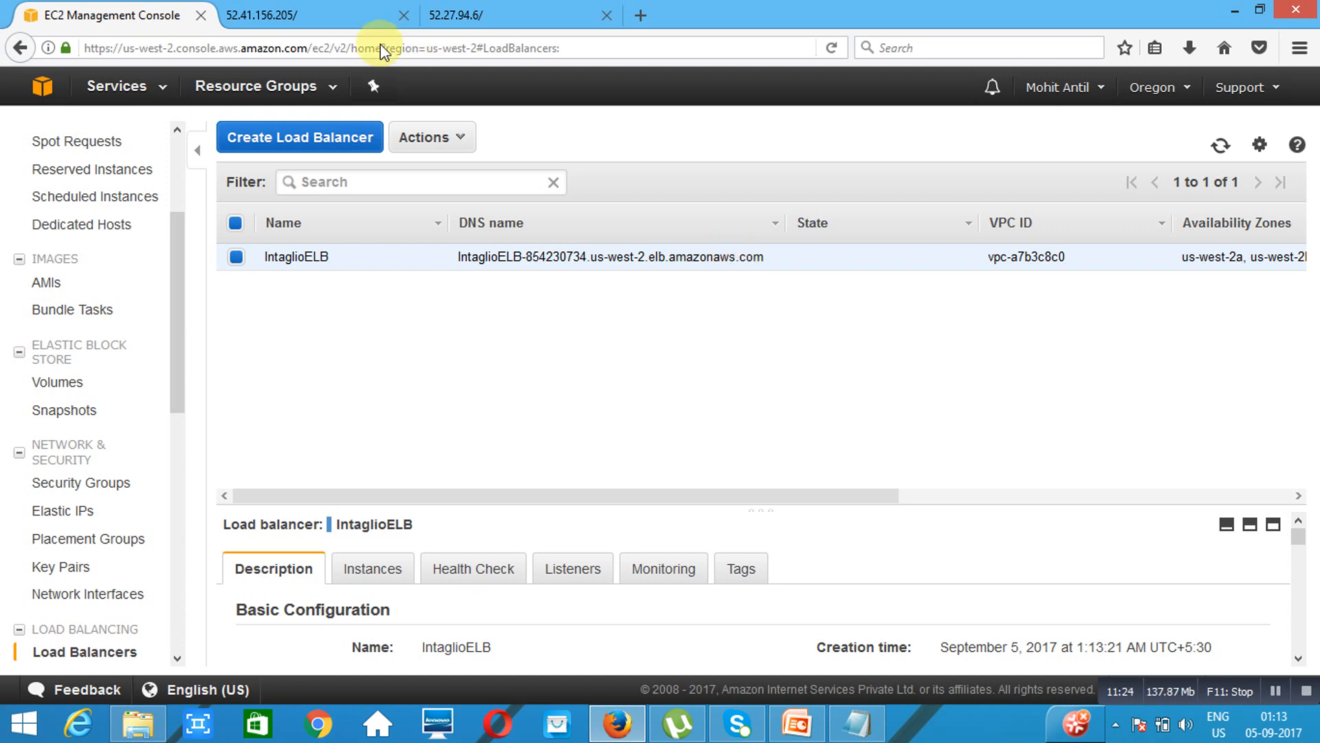
View the web pages served at 52.41.156.205 and 52.27.94.6, and return to the load balancers list
click(302, 16)
click(519, 22)
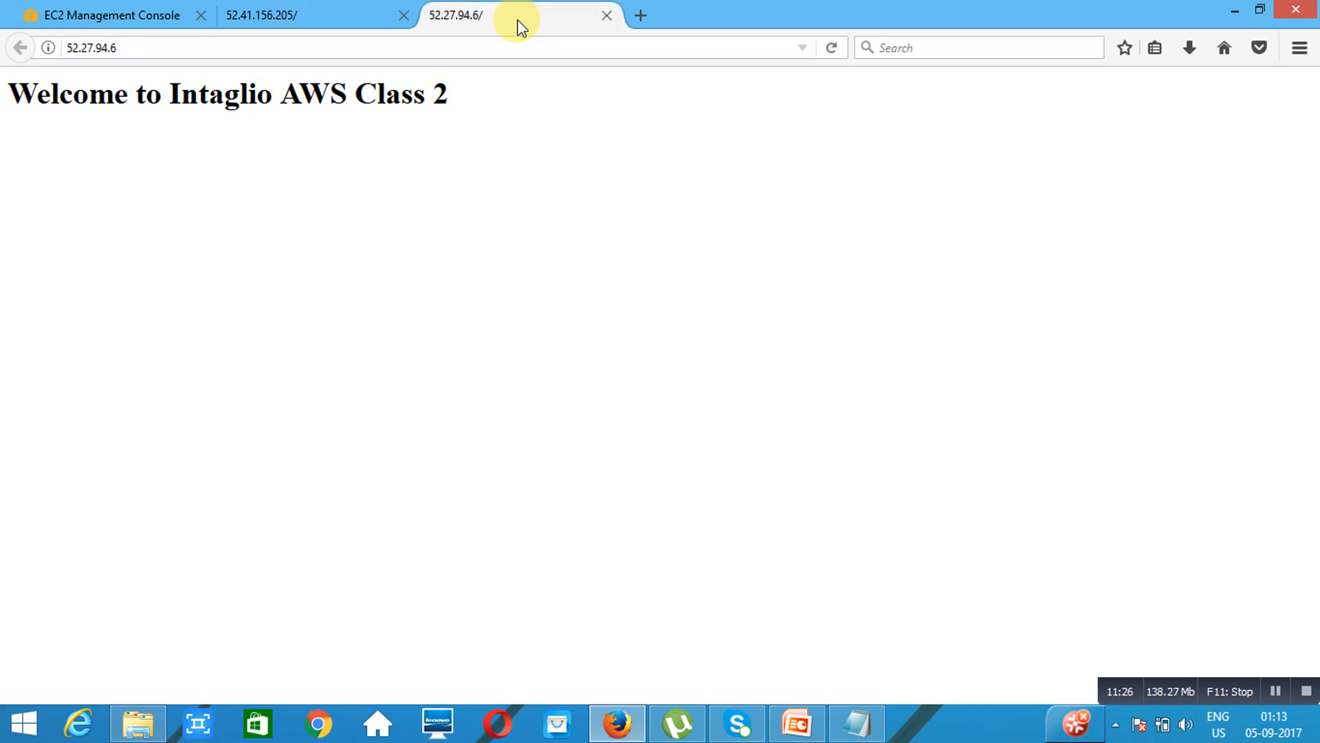
click(308, 17)
click(164, 38)
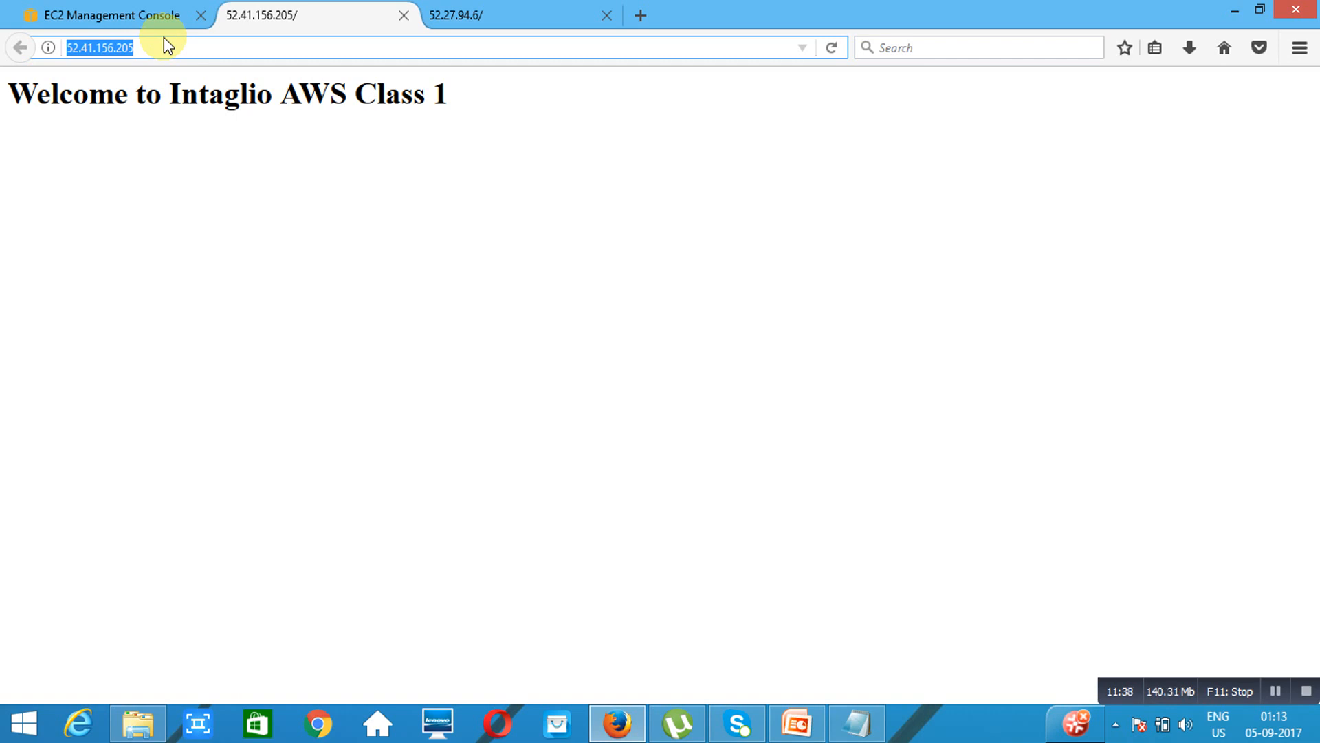
click(123, 12)
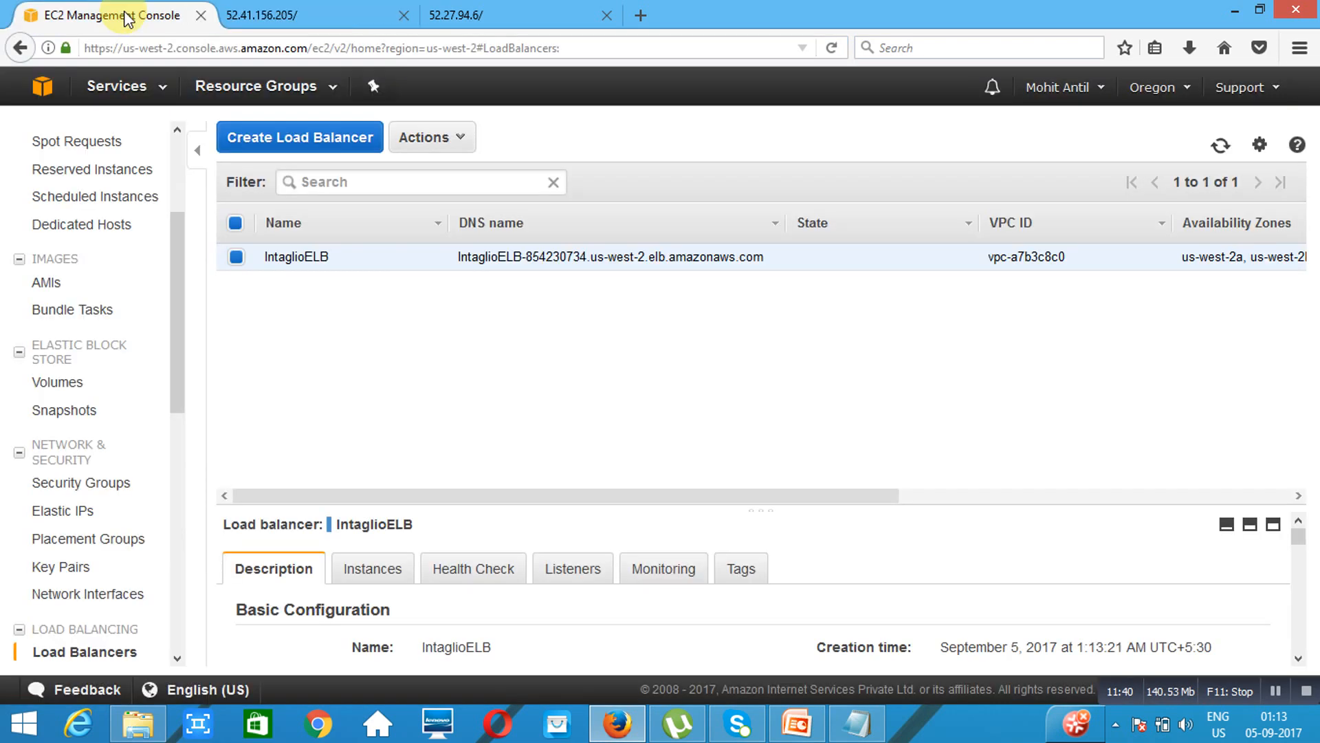
Check IntaglioELB's DNS name and its instances-in-service status in the description, refreshing the list until the status updates
triple_click(624, 256)
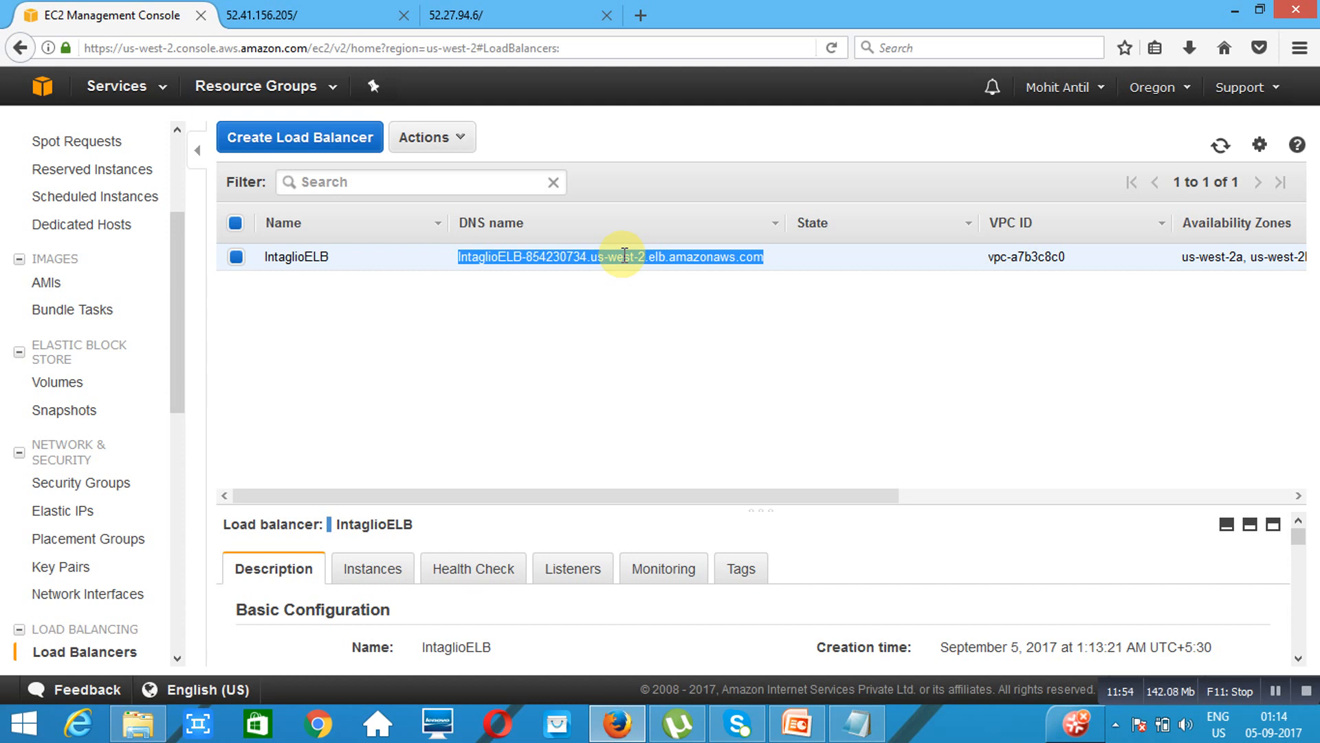
click(369, 574)
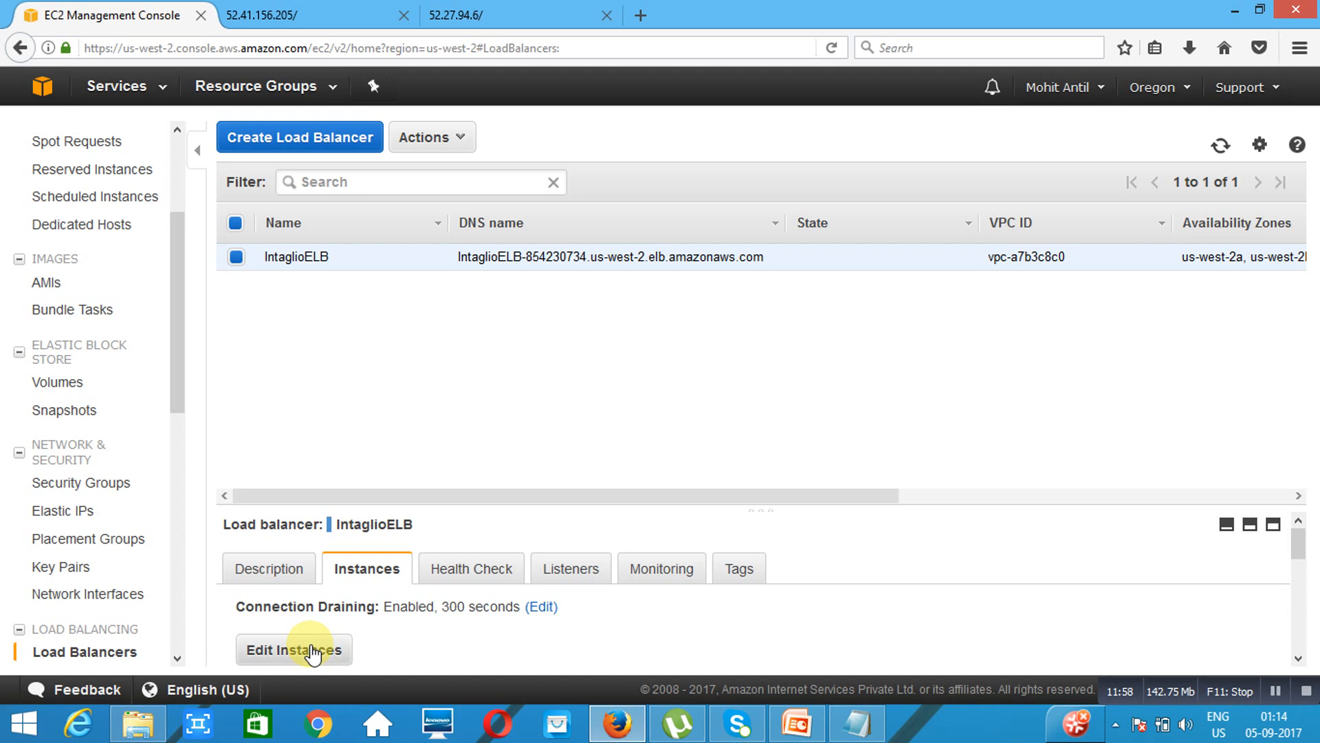
click(272, 576)
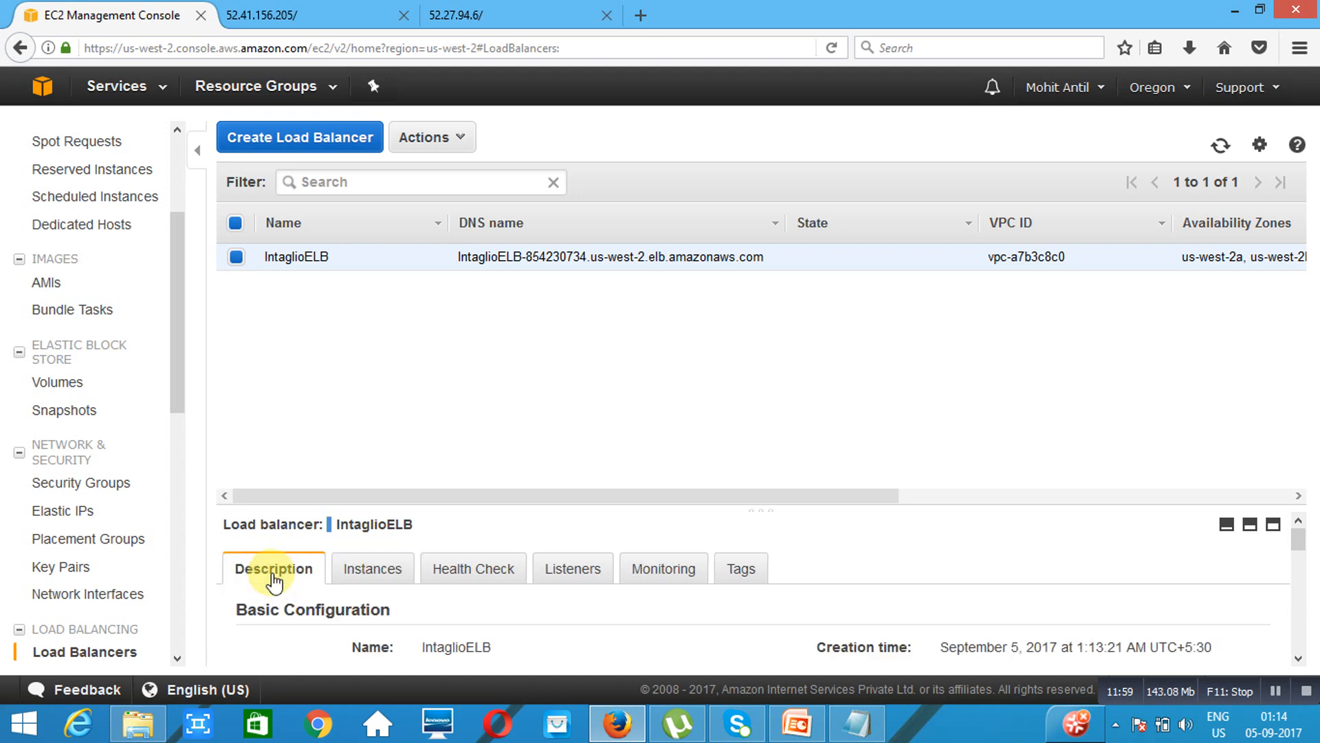
click(1296, 660)
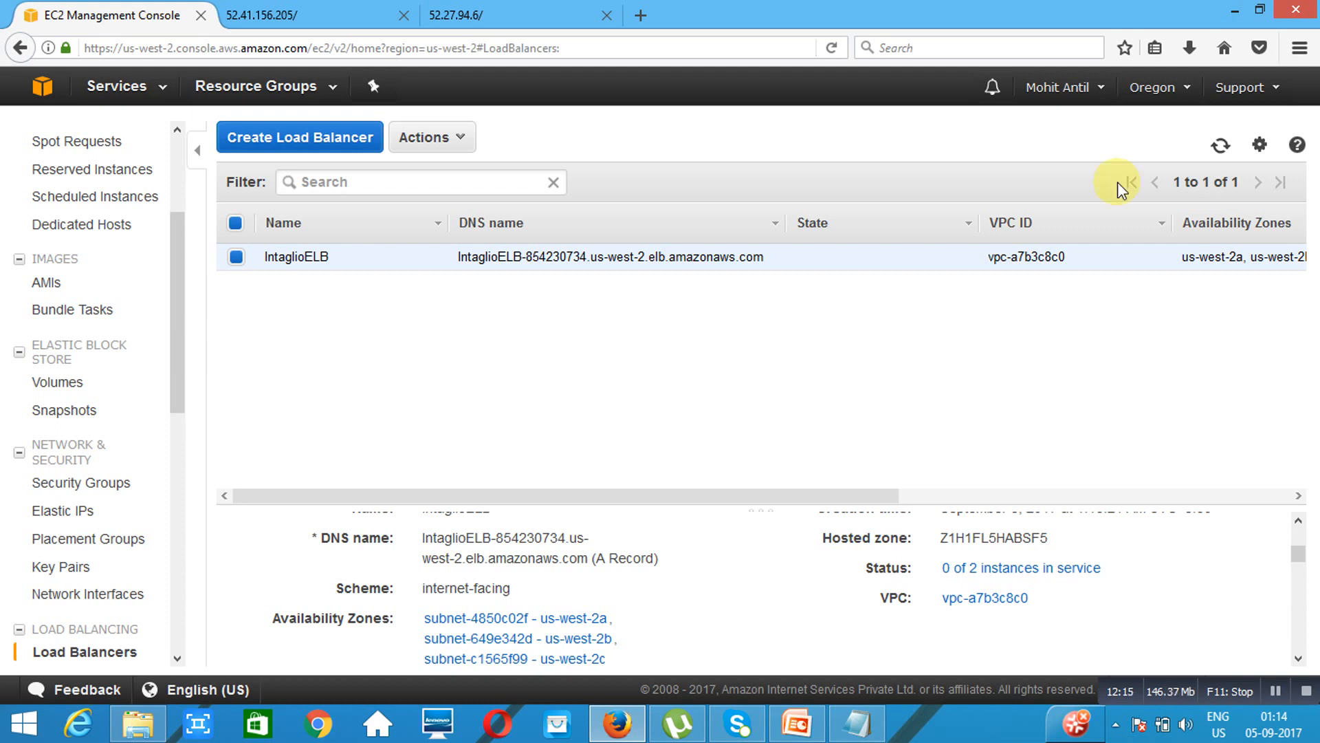
click(1219, 152)
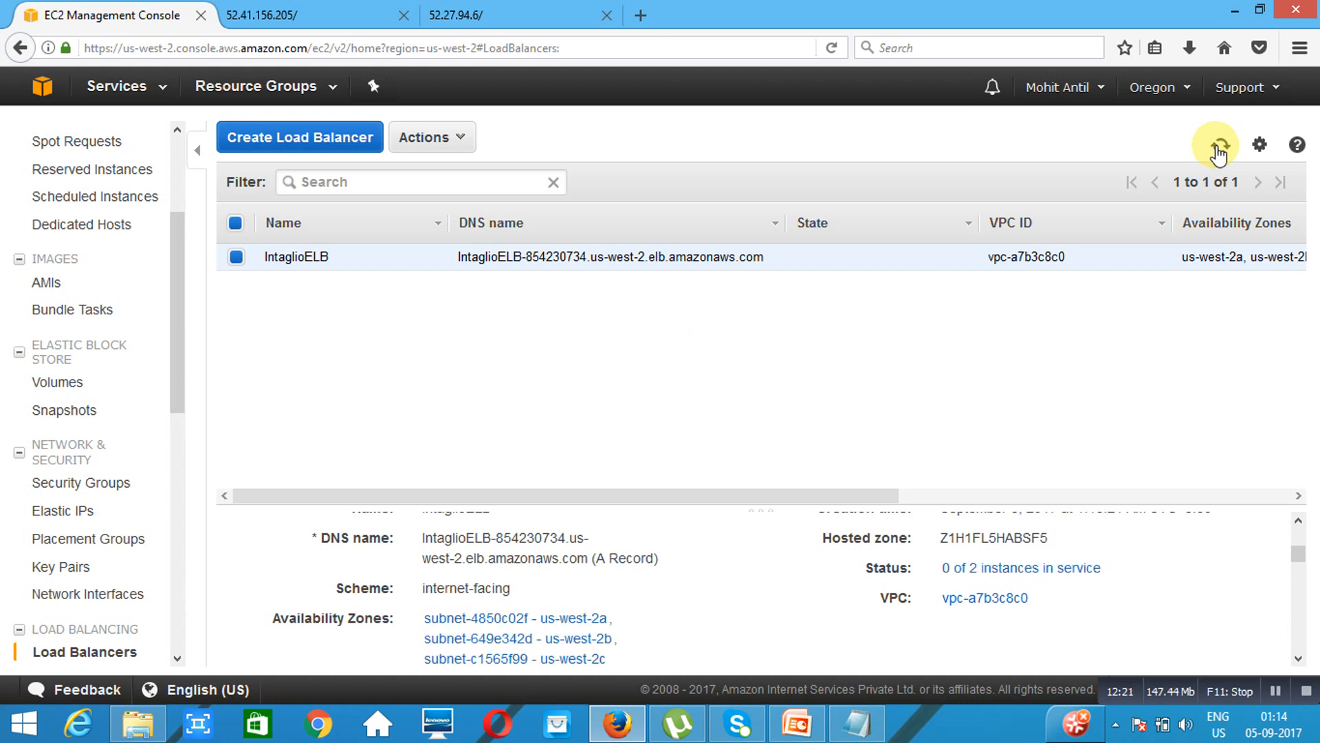
click(1218, 153)
click(1219, 148)
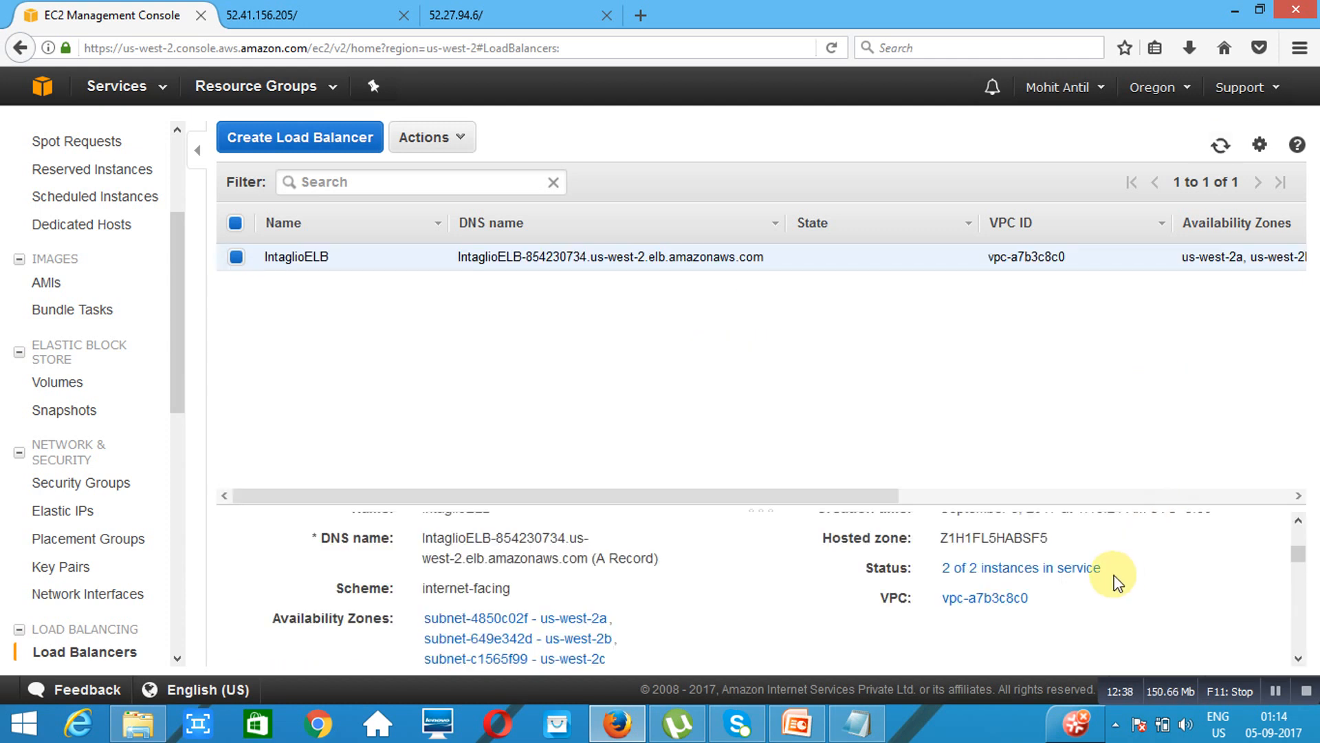
drag(1108, 571, 922, 566)
click(922, 565)
Copy IntaglioELB's DNS name and open intaglioelb-854230734.us-west-2.elb.amazonaws.com in Google Chrome
double_click(612, 258)
triple_click(612, 258)
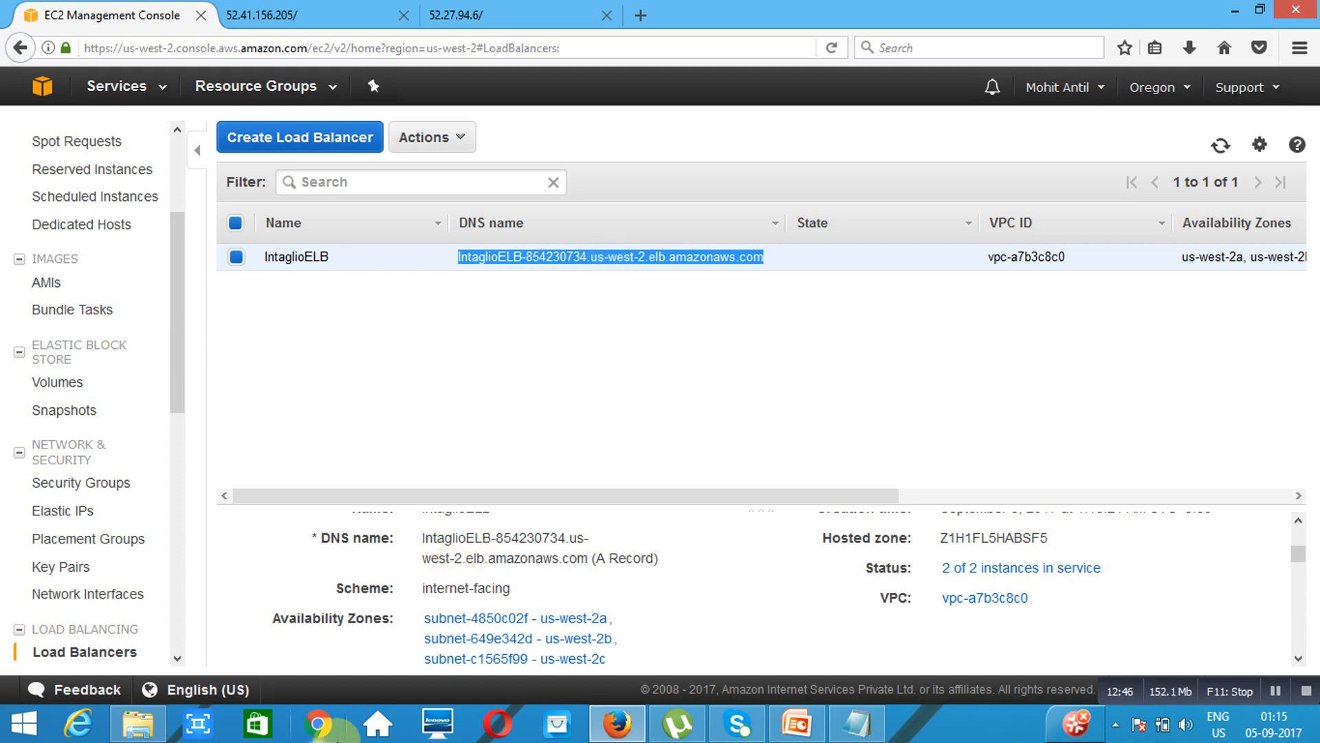
click(317, 725)
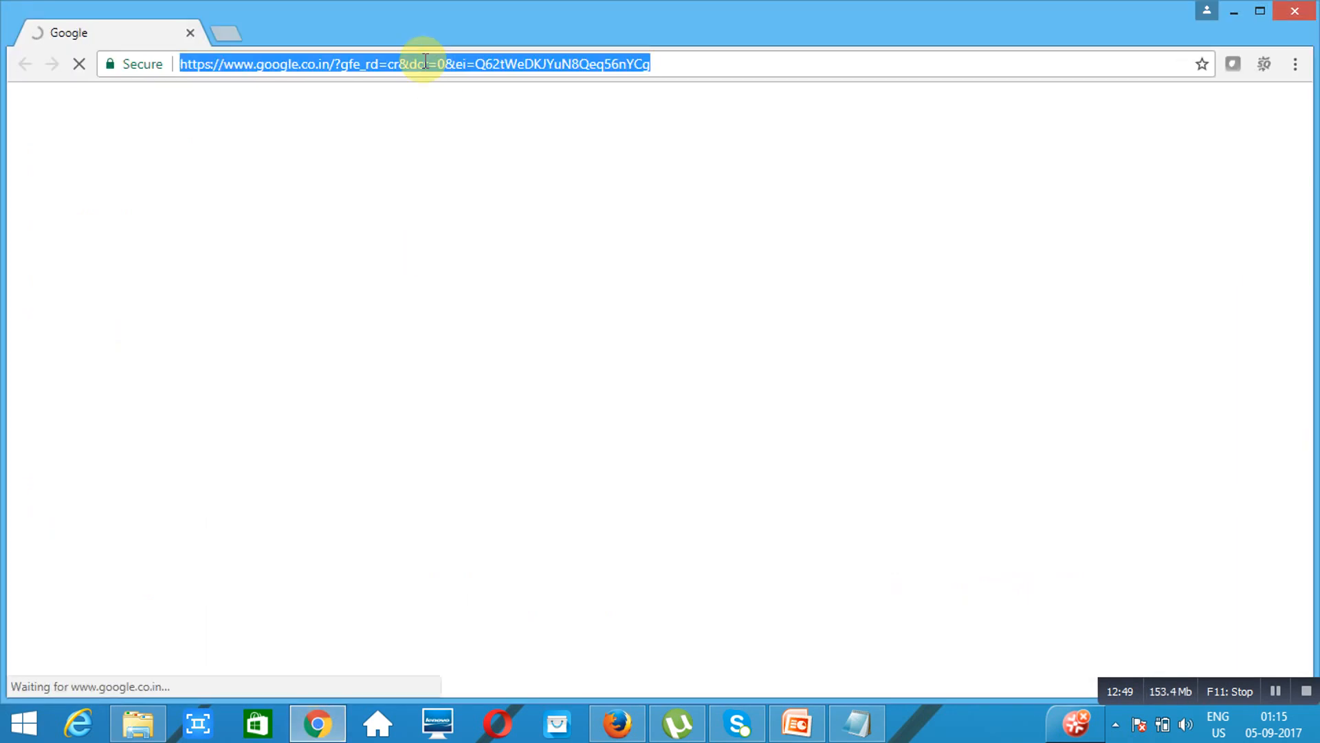
text(intaglioelb-854230734.us-west-2.elb.amazonaws.com)
key(Return)
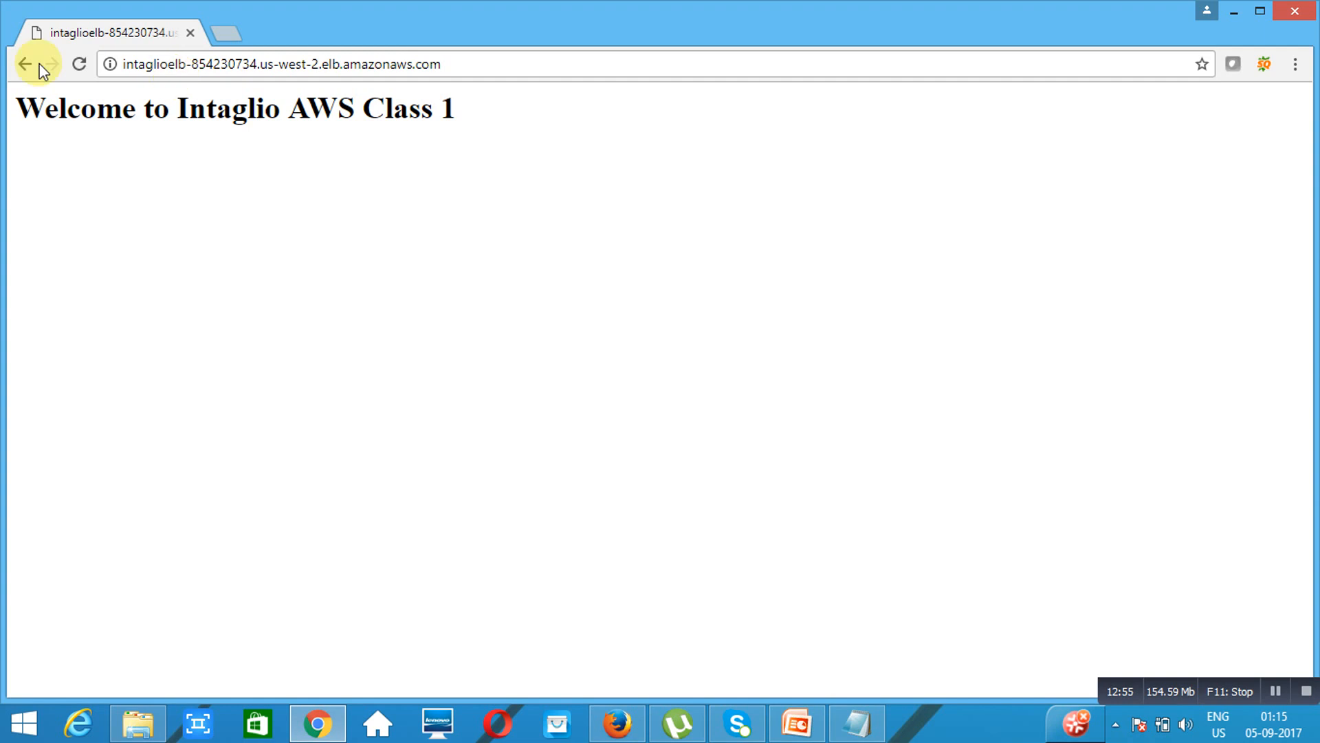
Reload the load balancer's page repeatedly to check that requests are distributed between the two web servers
click(79, 64)
click(79, 65)
click(79, 65)
click(79, 65)
click(79, 65)
click(79, 65)
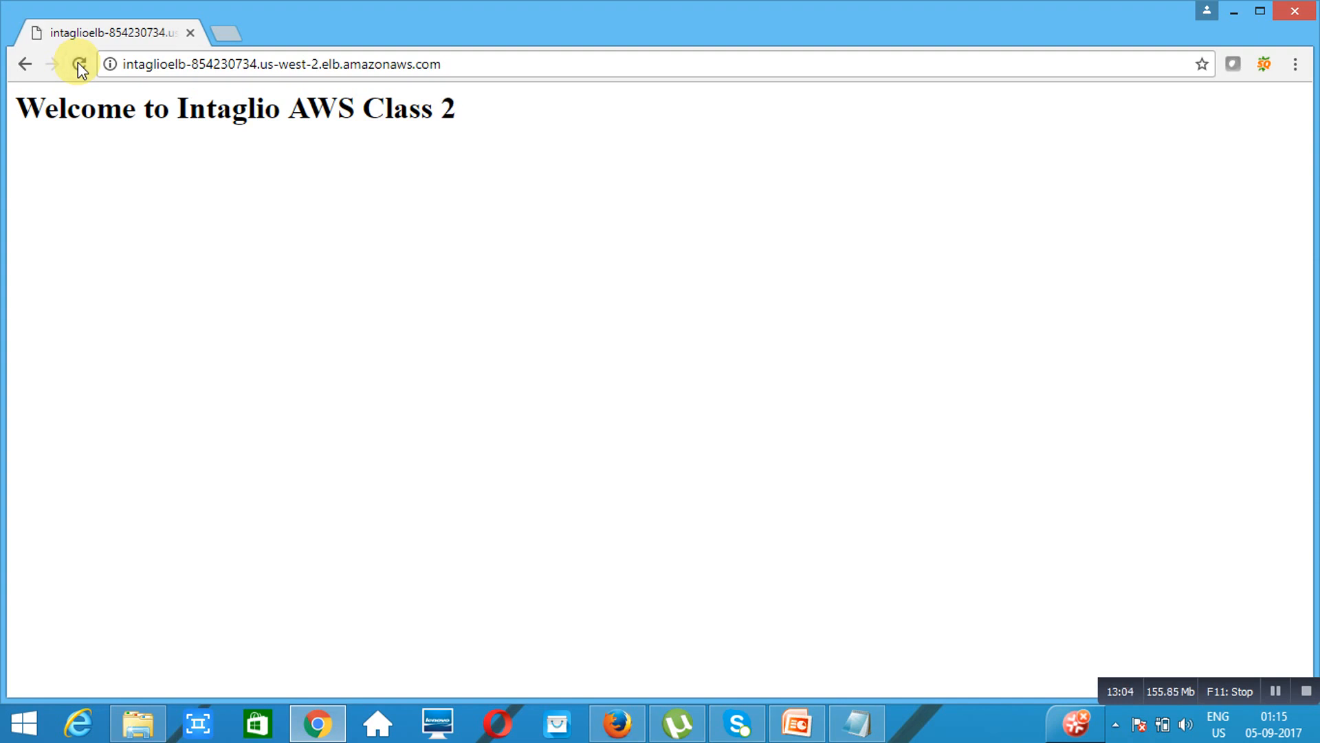
click(79, 64)
click(79, 64)
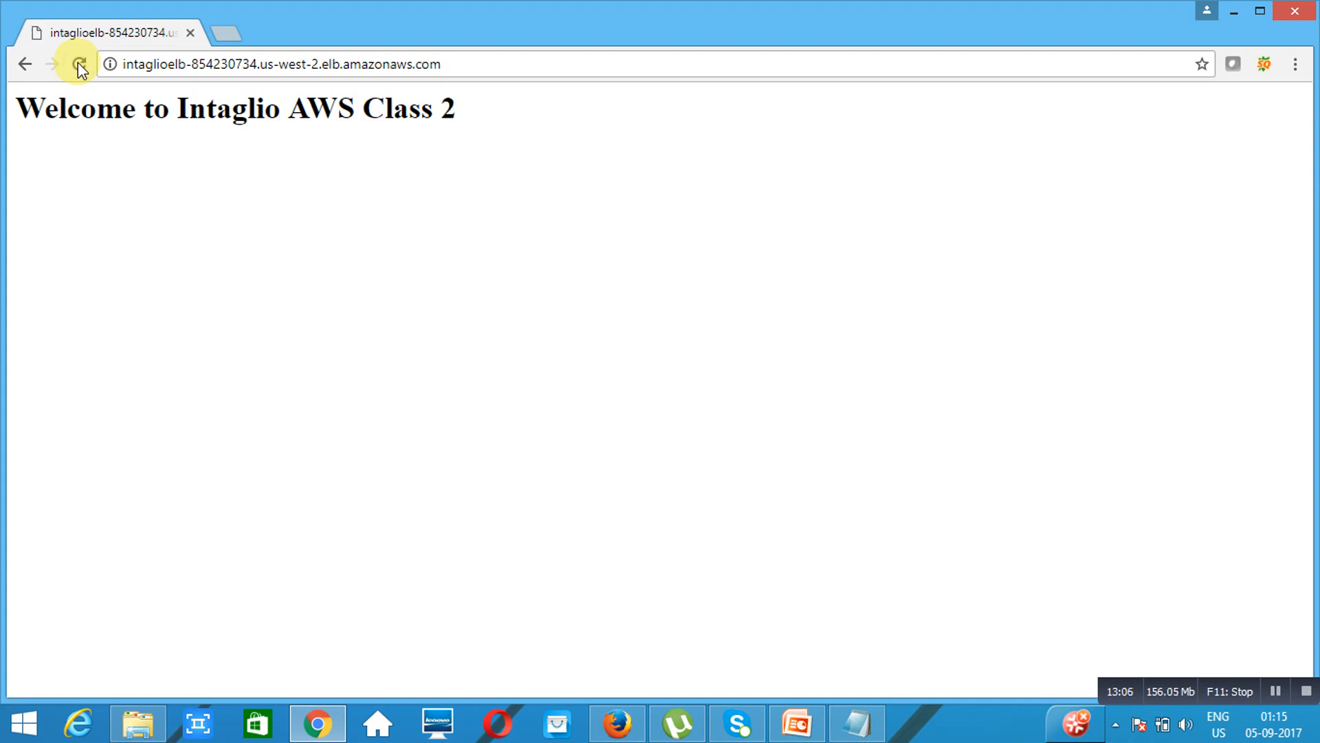